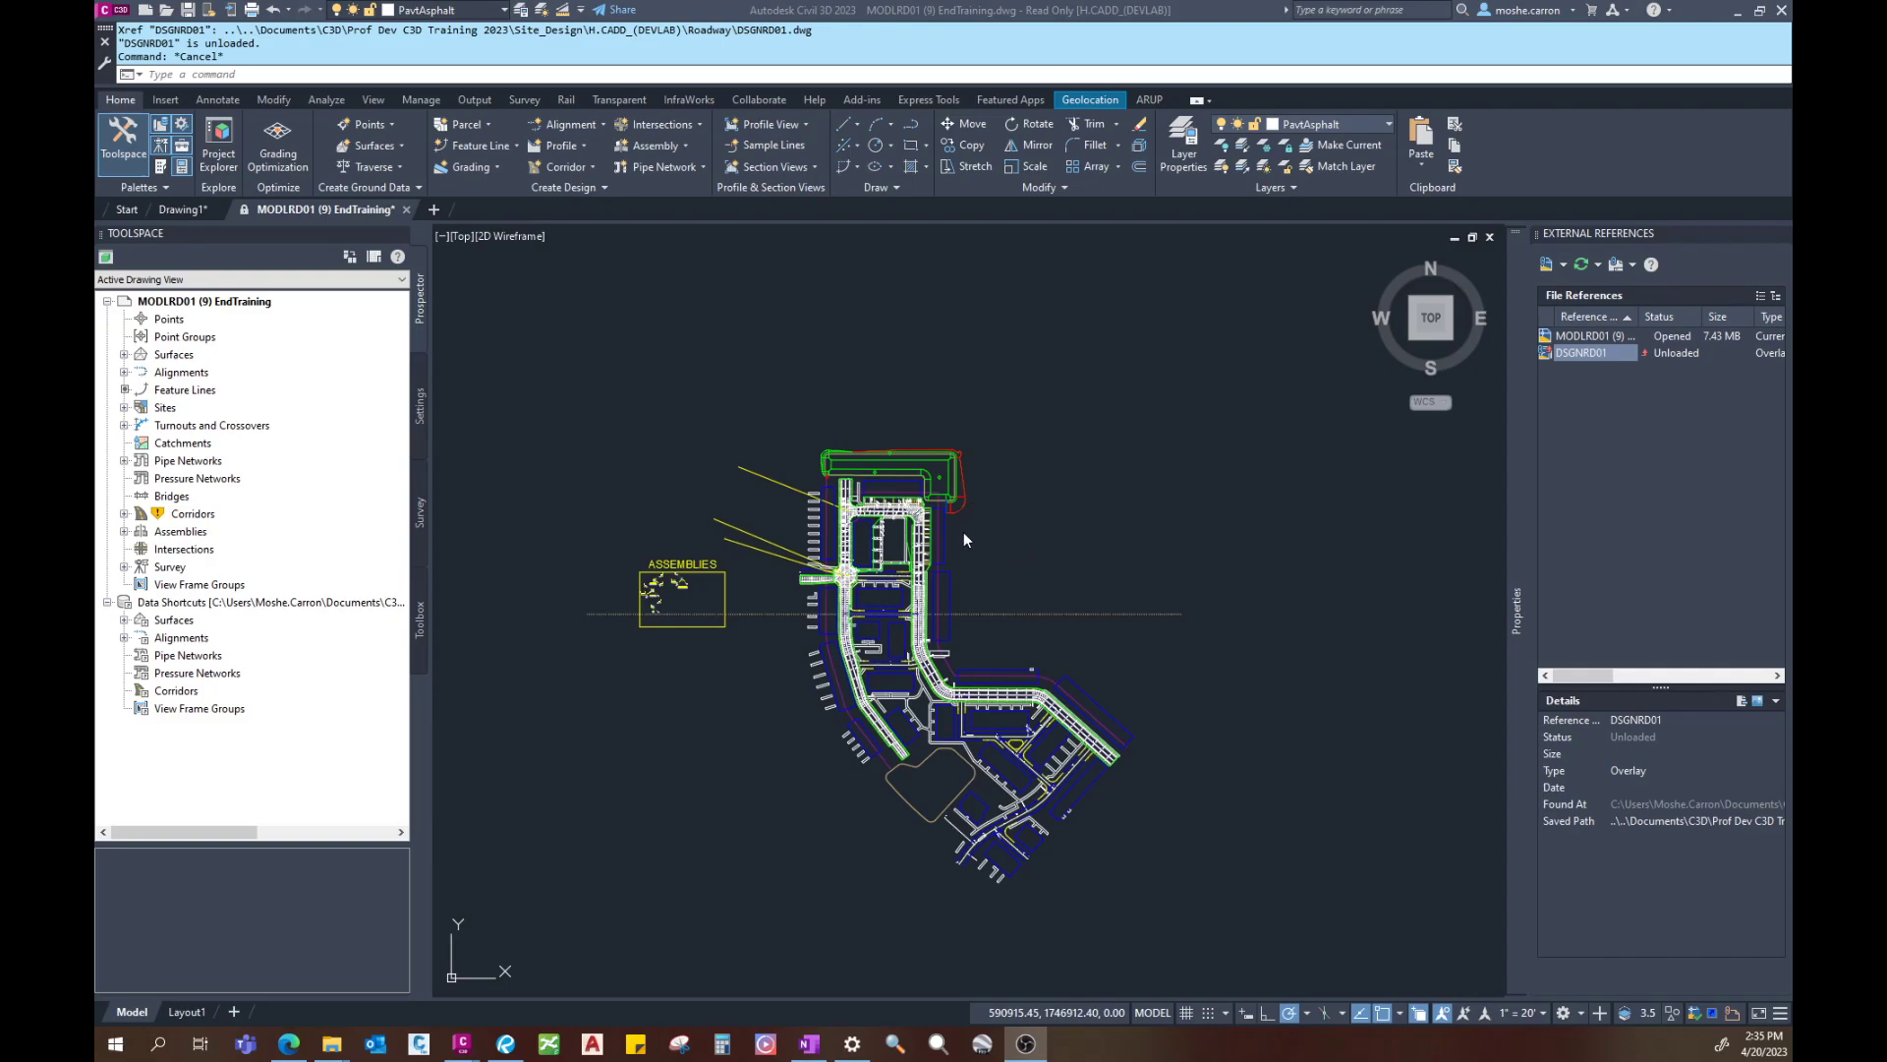
Step: Expand the drawing's Sites and Surfaces collections to examine the north pond's site and the listed surfaces
middle_click_drag(967, 542, 1013, 556)
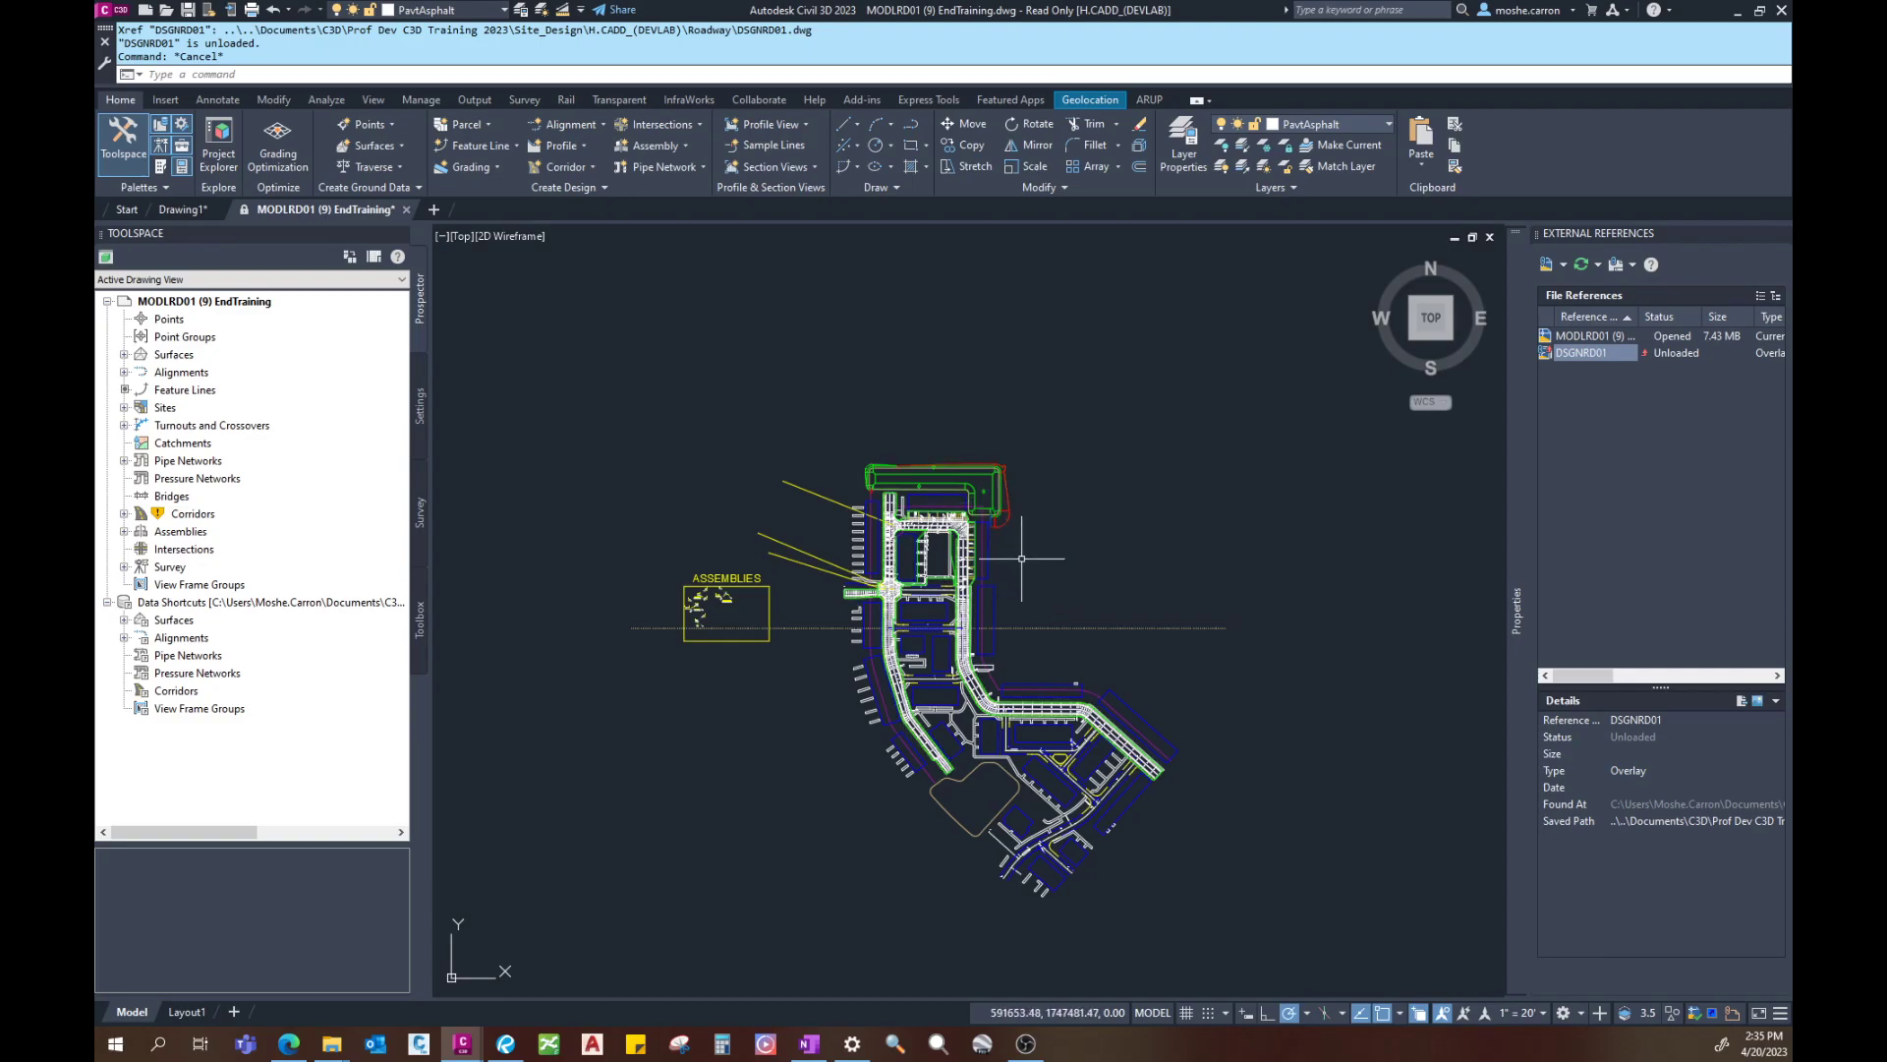
scroll(984, 500, "up", 6)
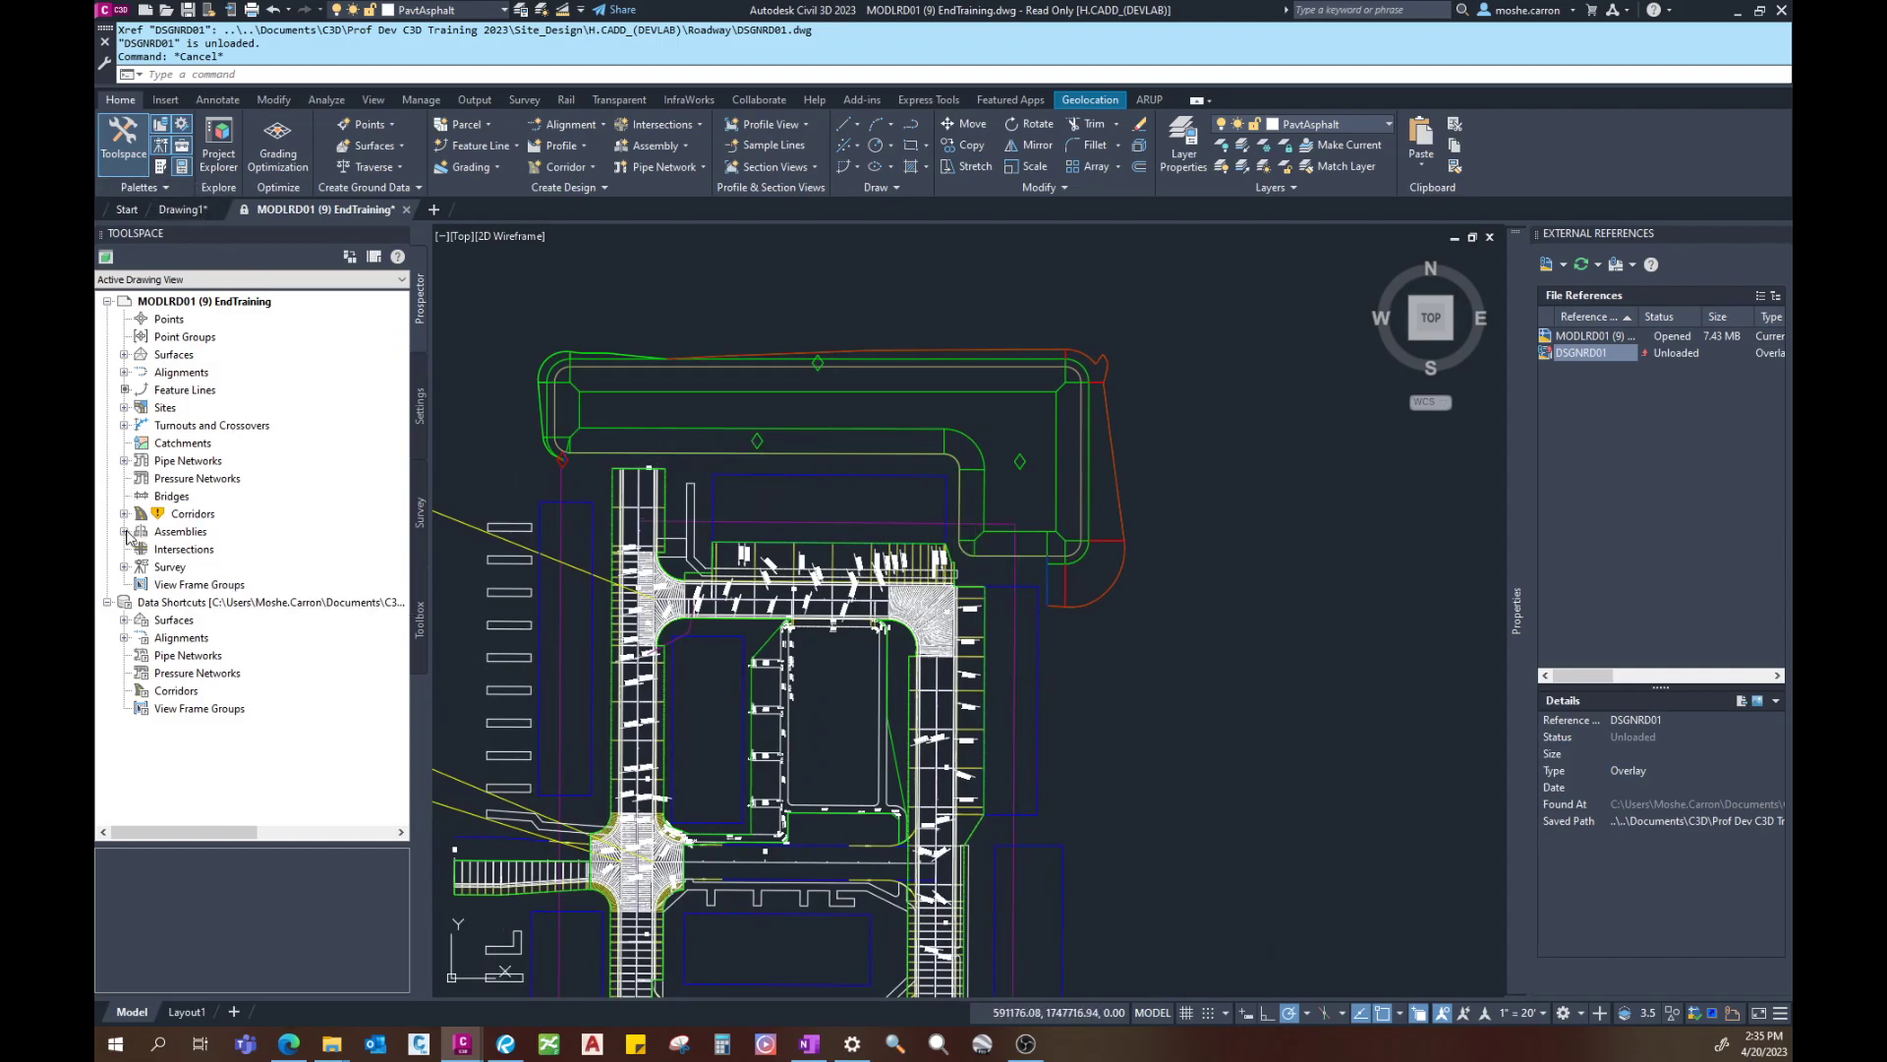
left_click(124, 408)
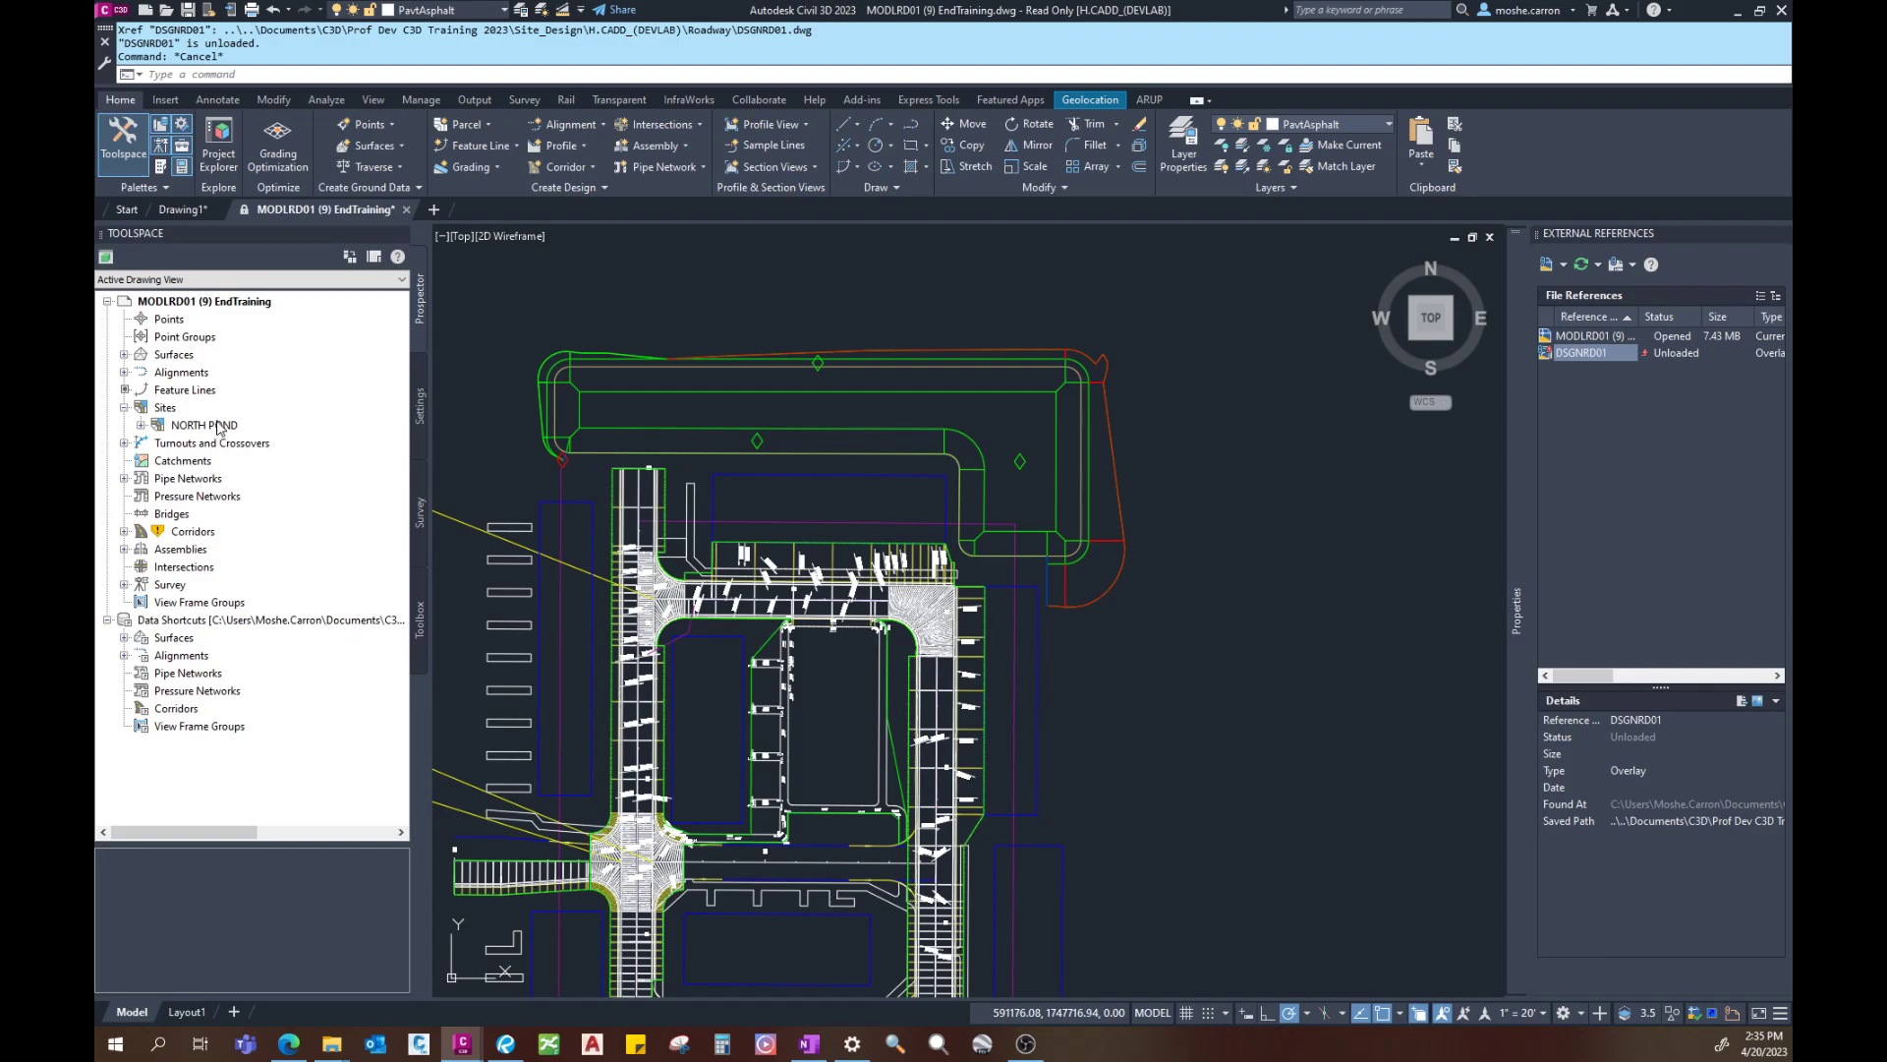
left_click(124, 355)
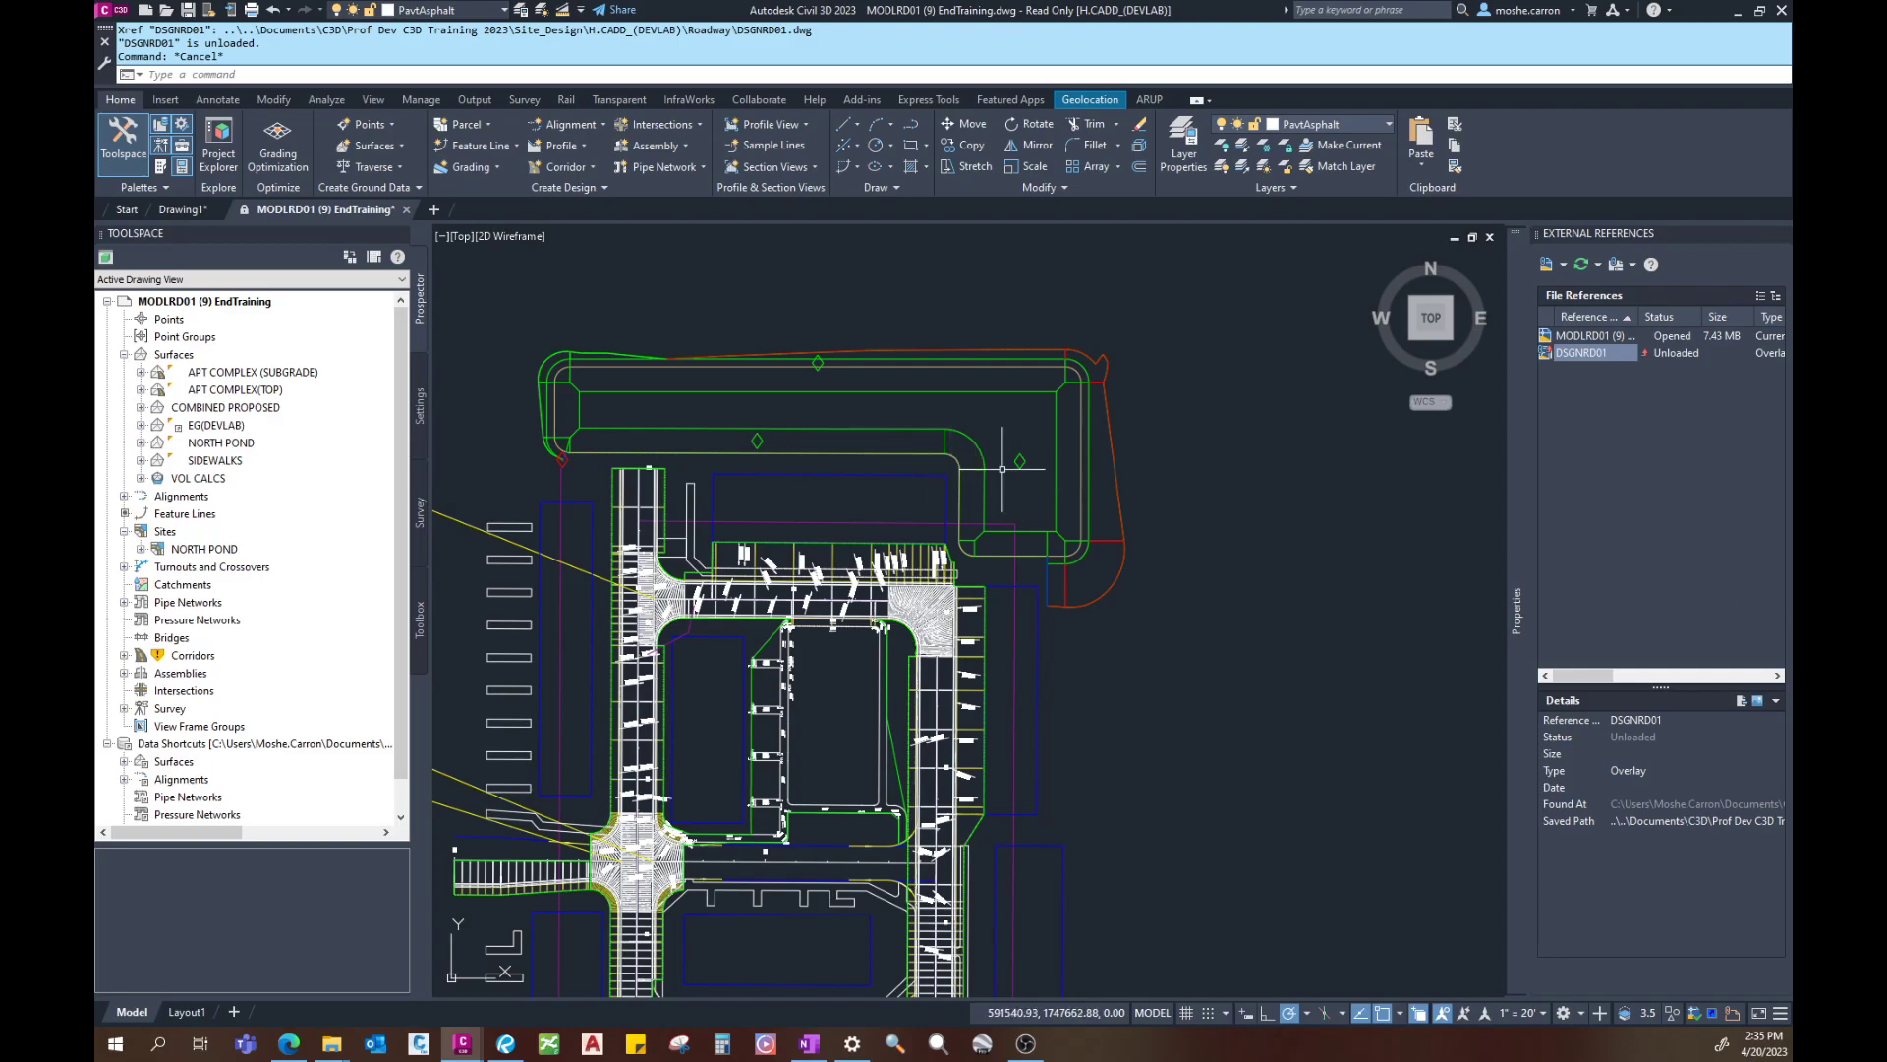
left_click(954, 455)
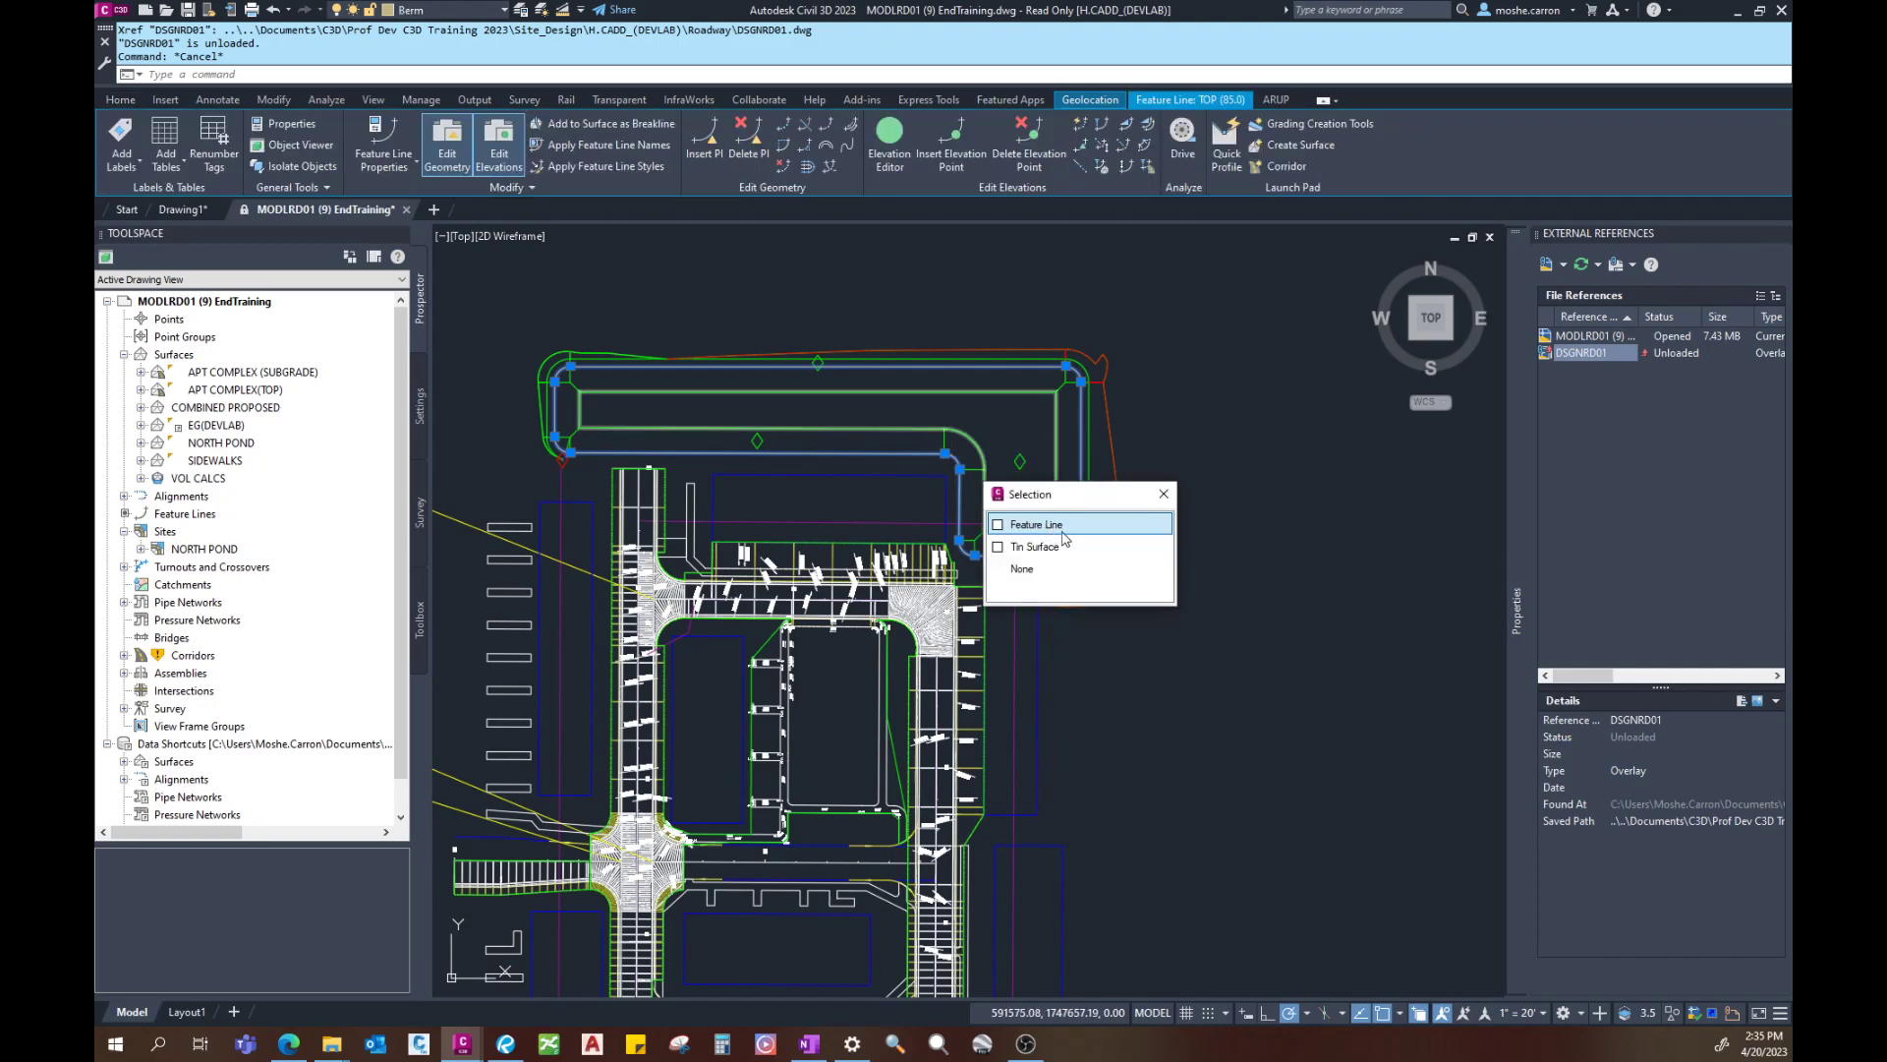
left_click_drag(1068, 504, 1190, 583)
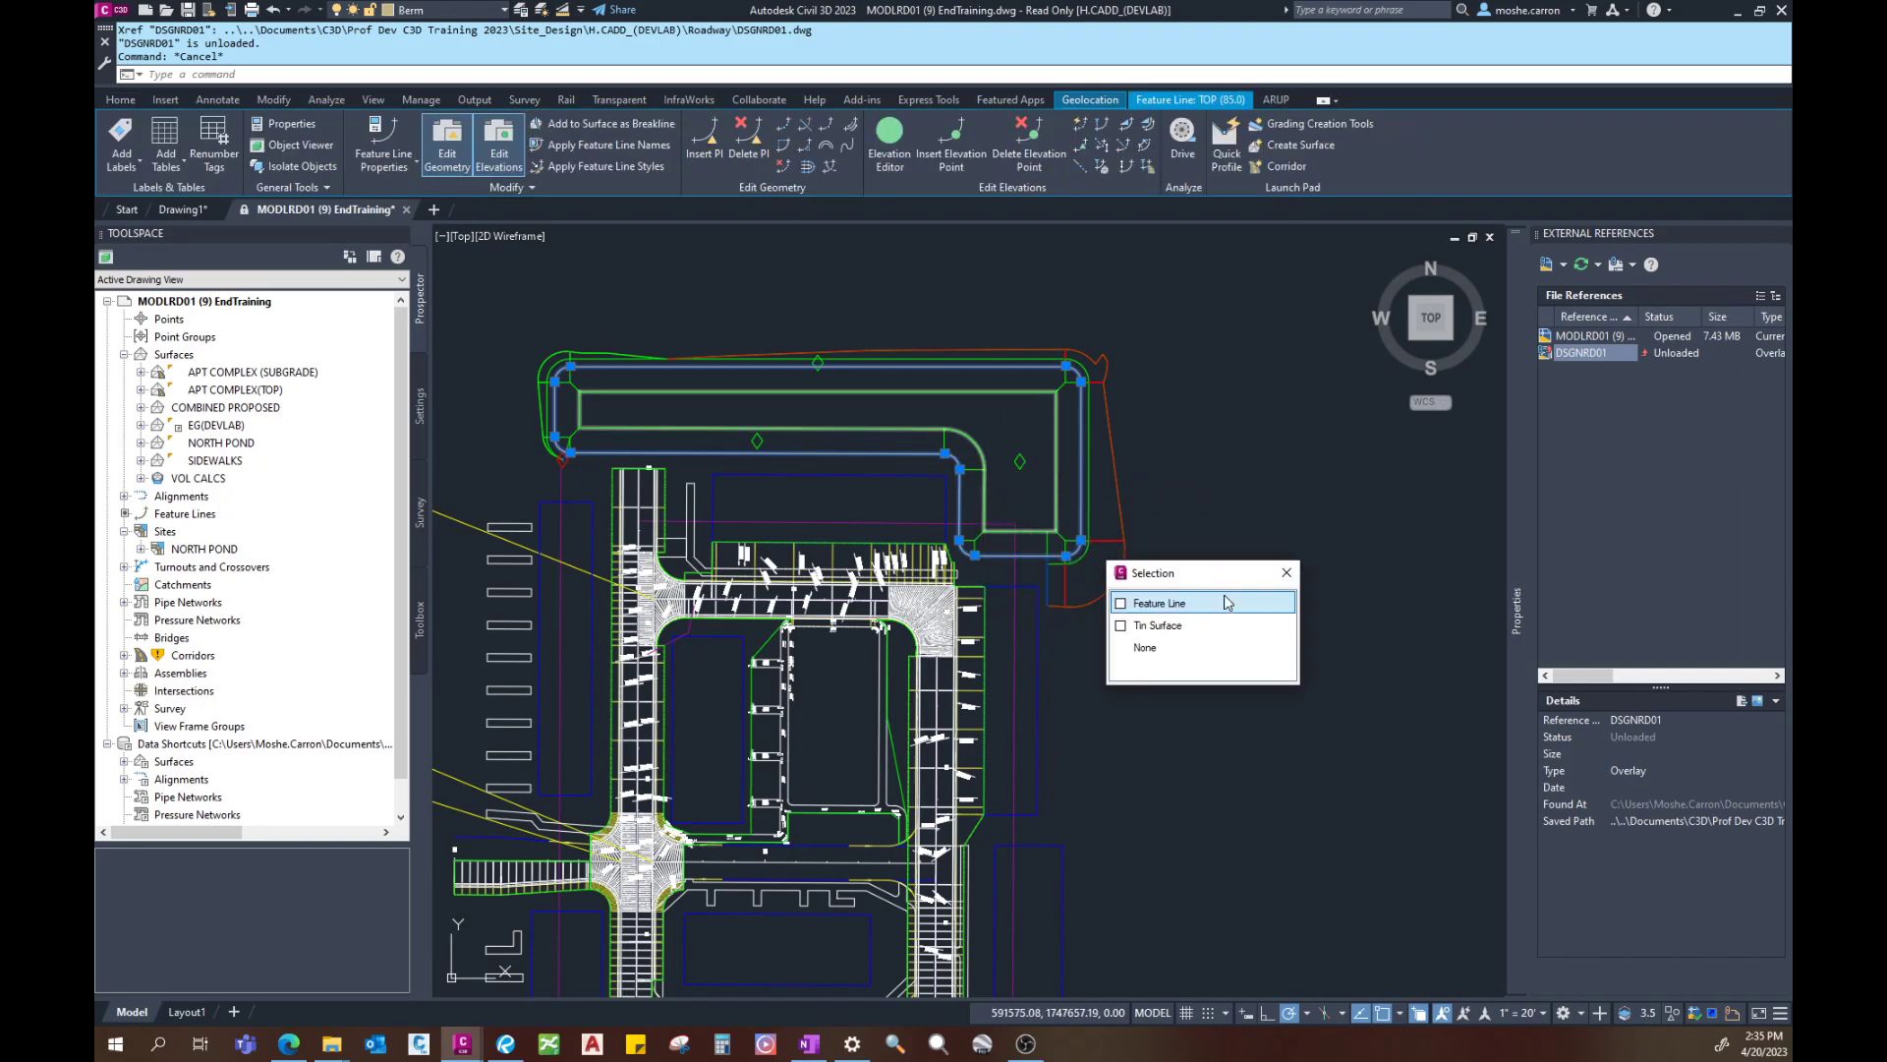
left_click(1286, 573)
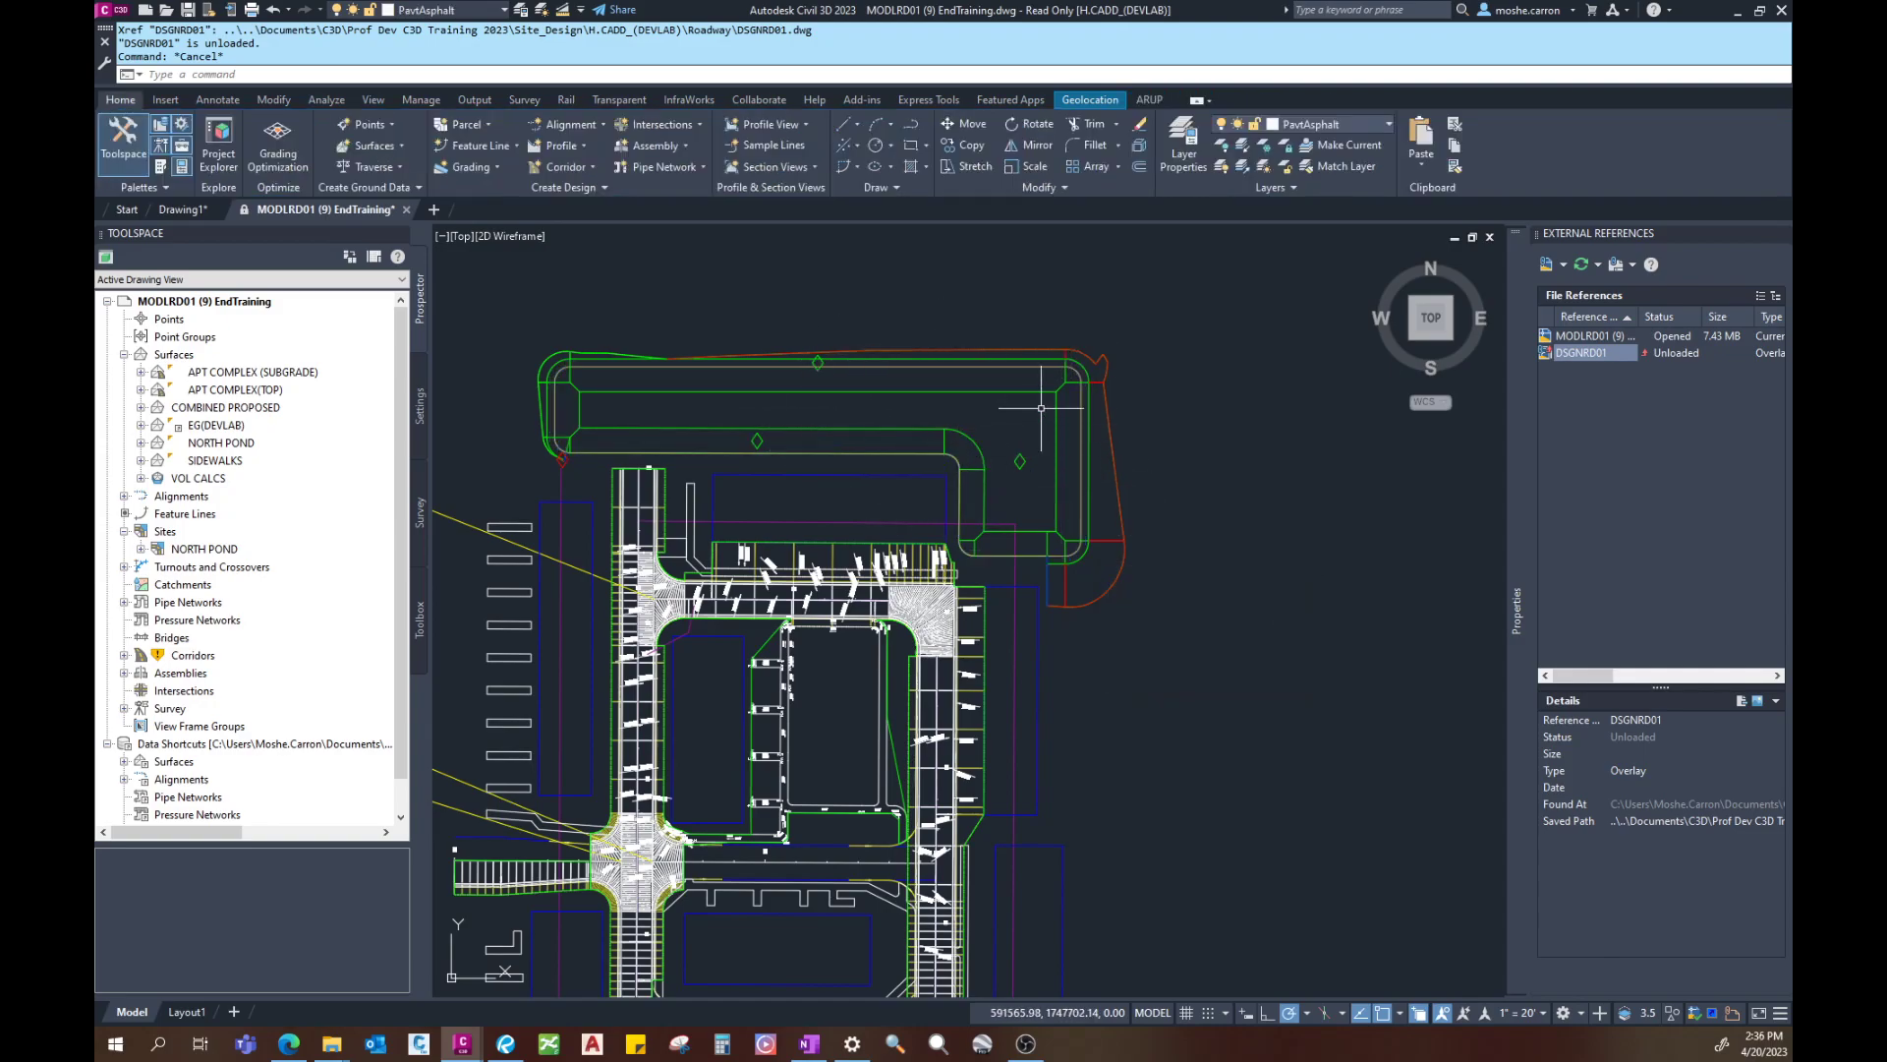
Step: Try moving the north pond's TOP feature line a short distance northeast, and undo the move
left_click(954, 454)
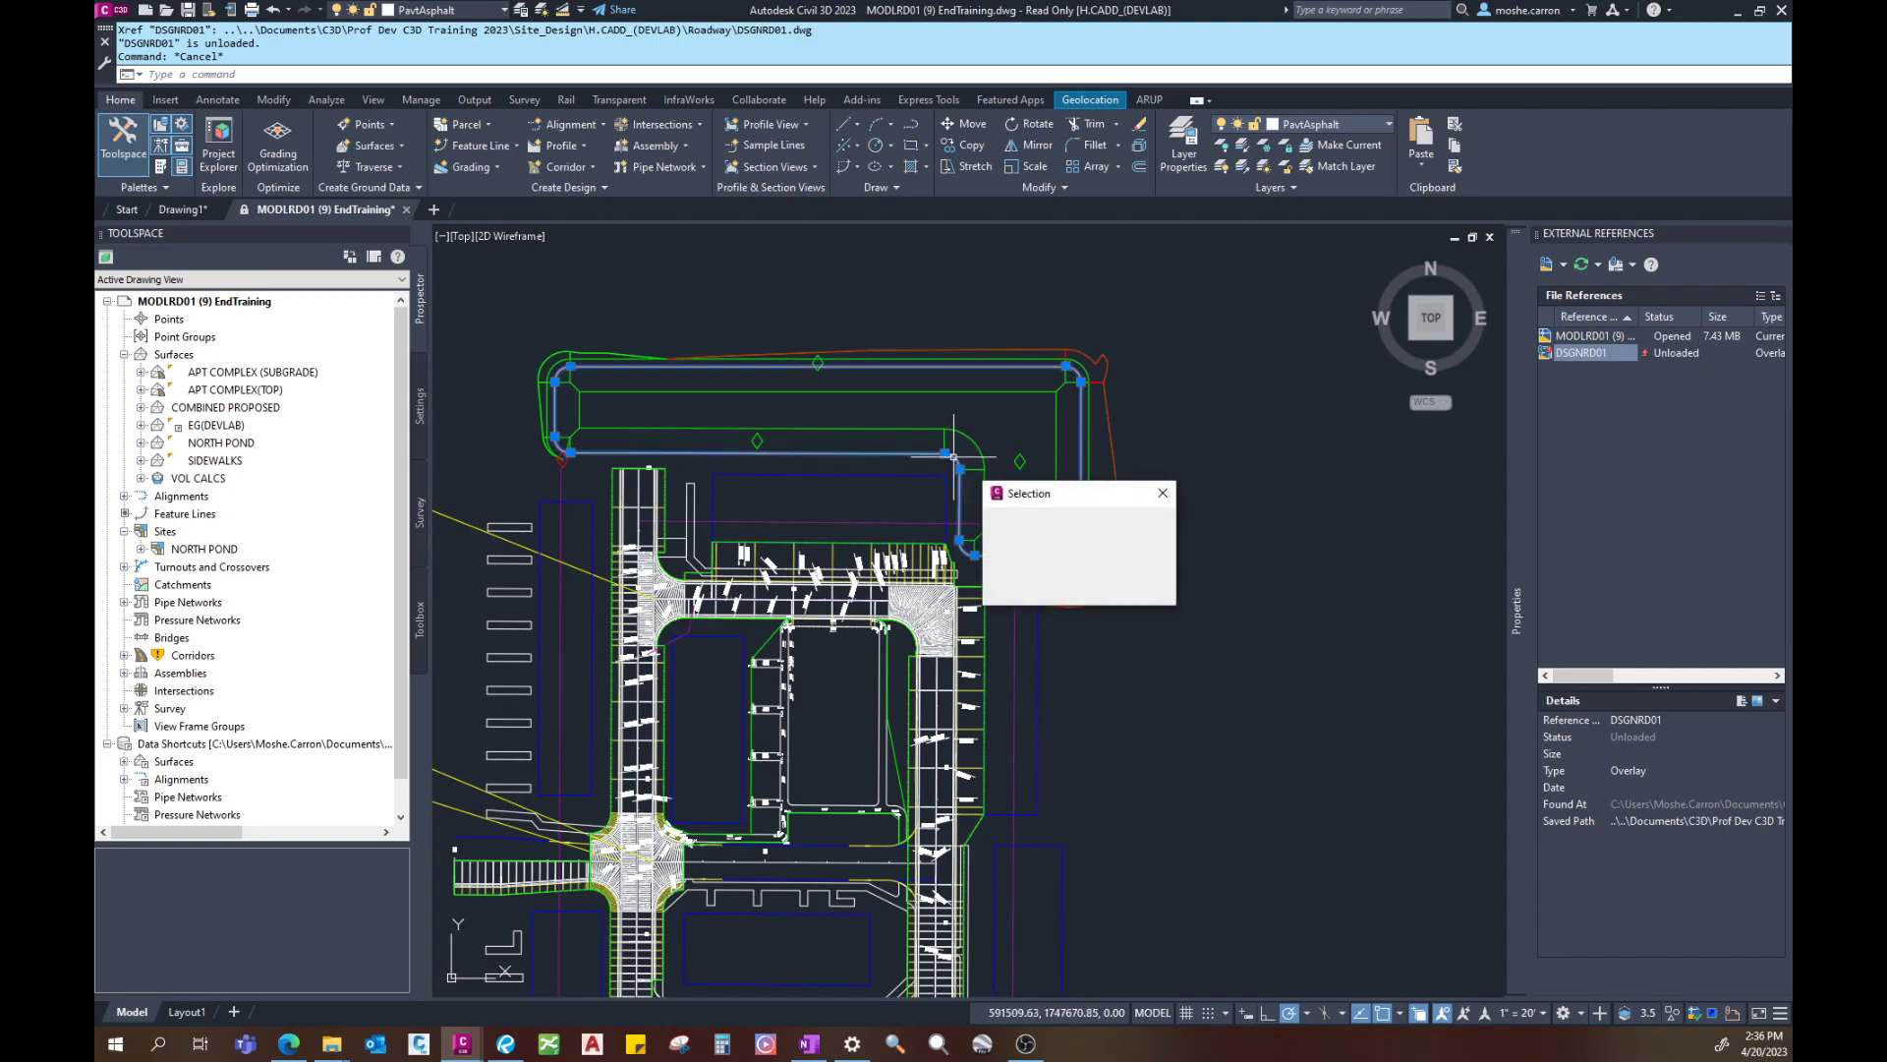
left_click(1034, 524)
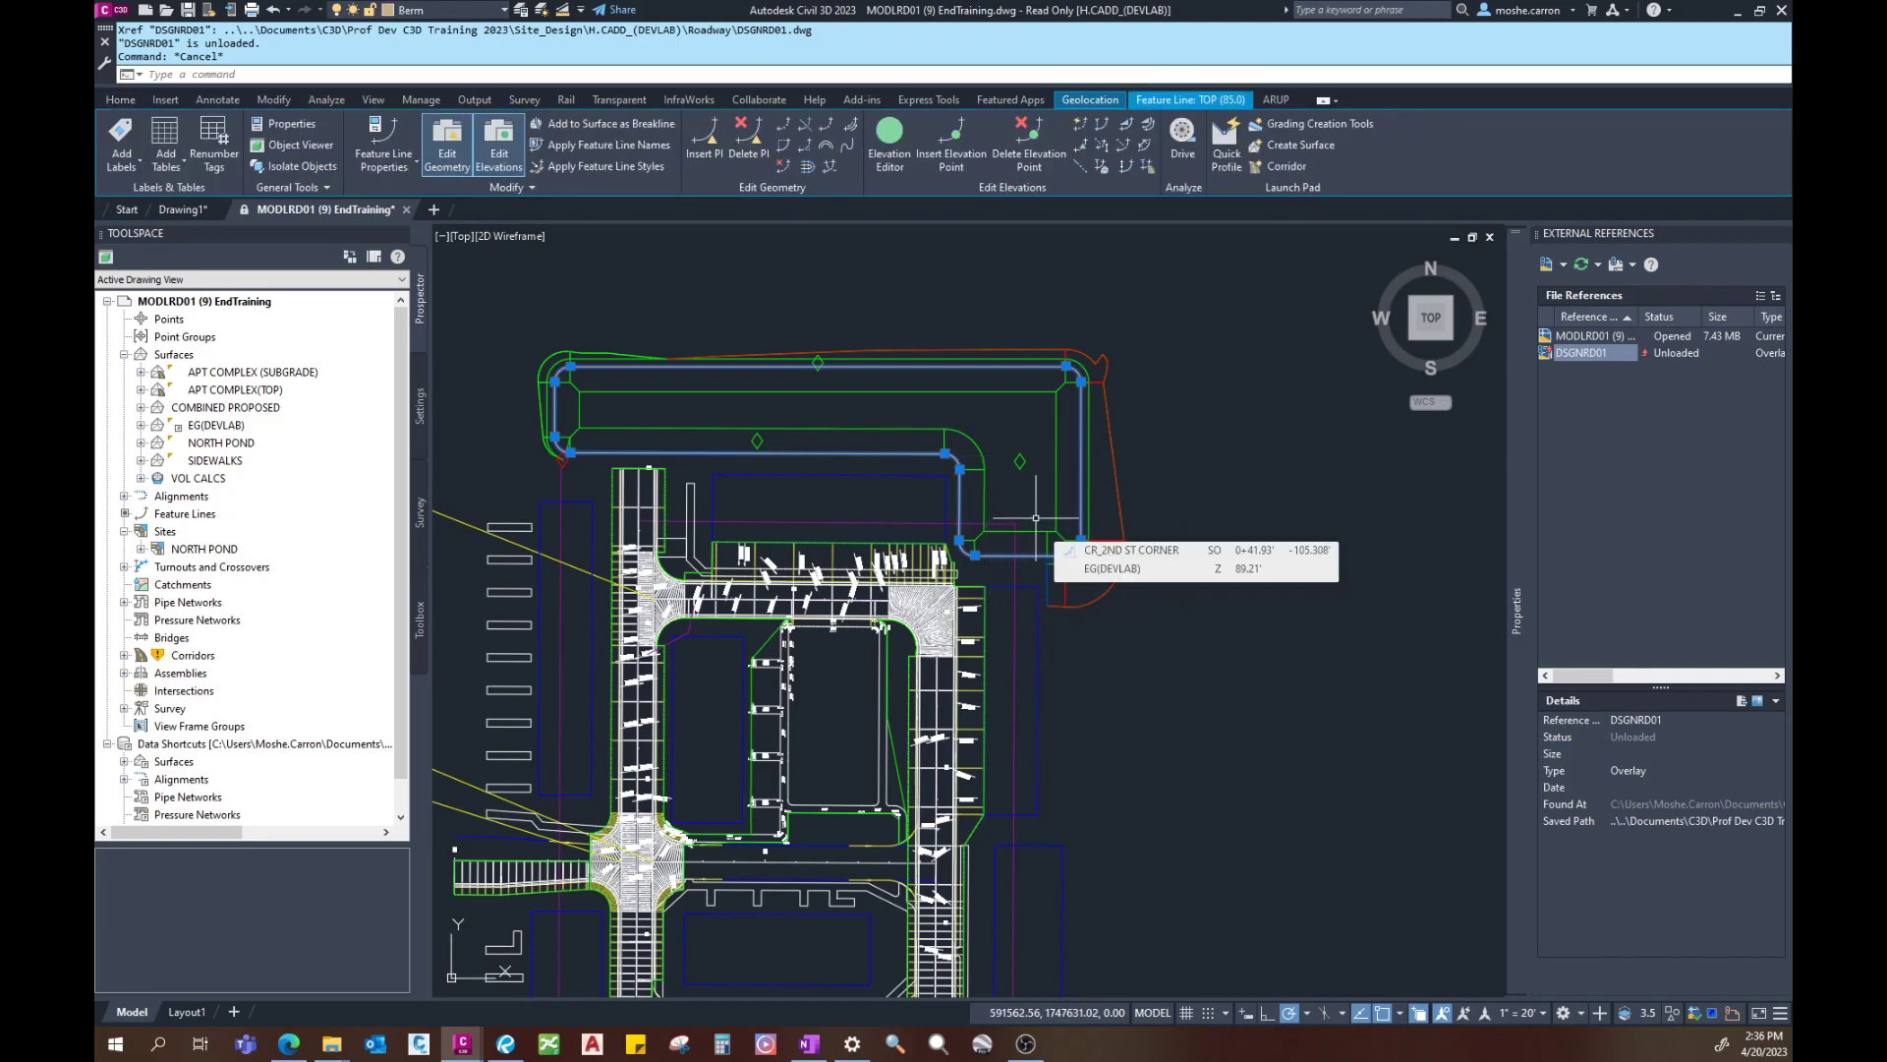
right_click(1000, 422)
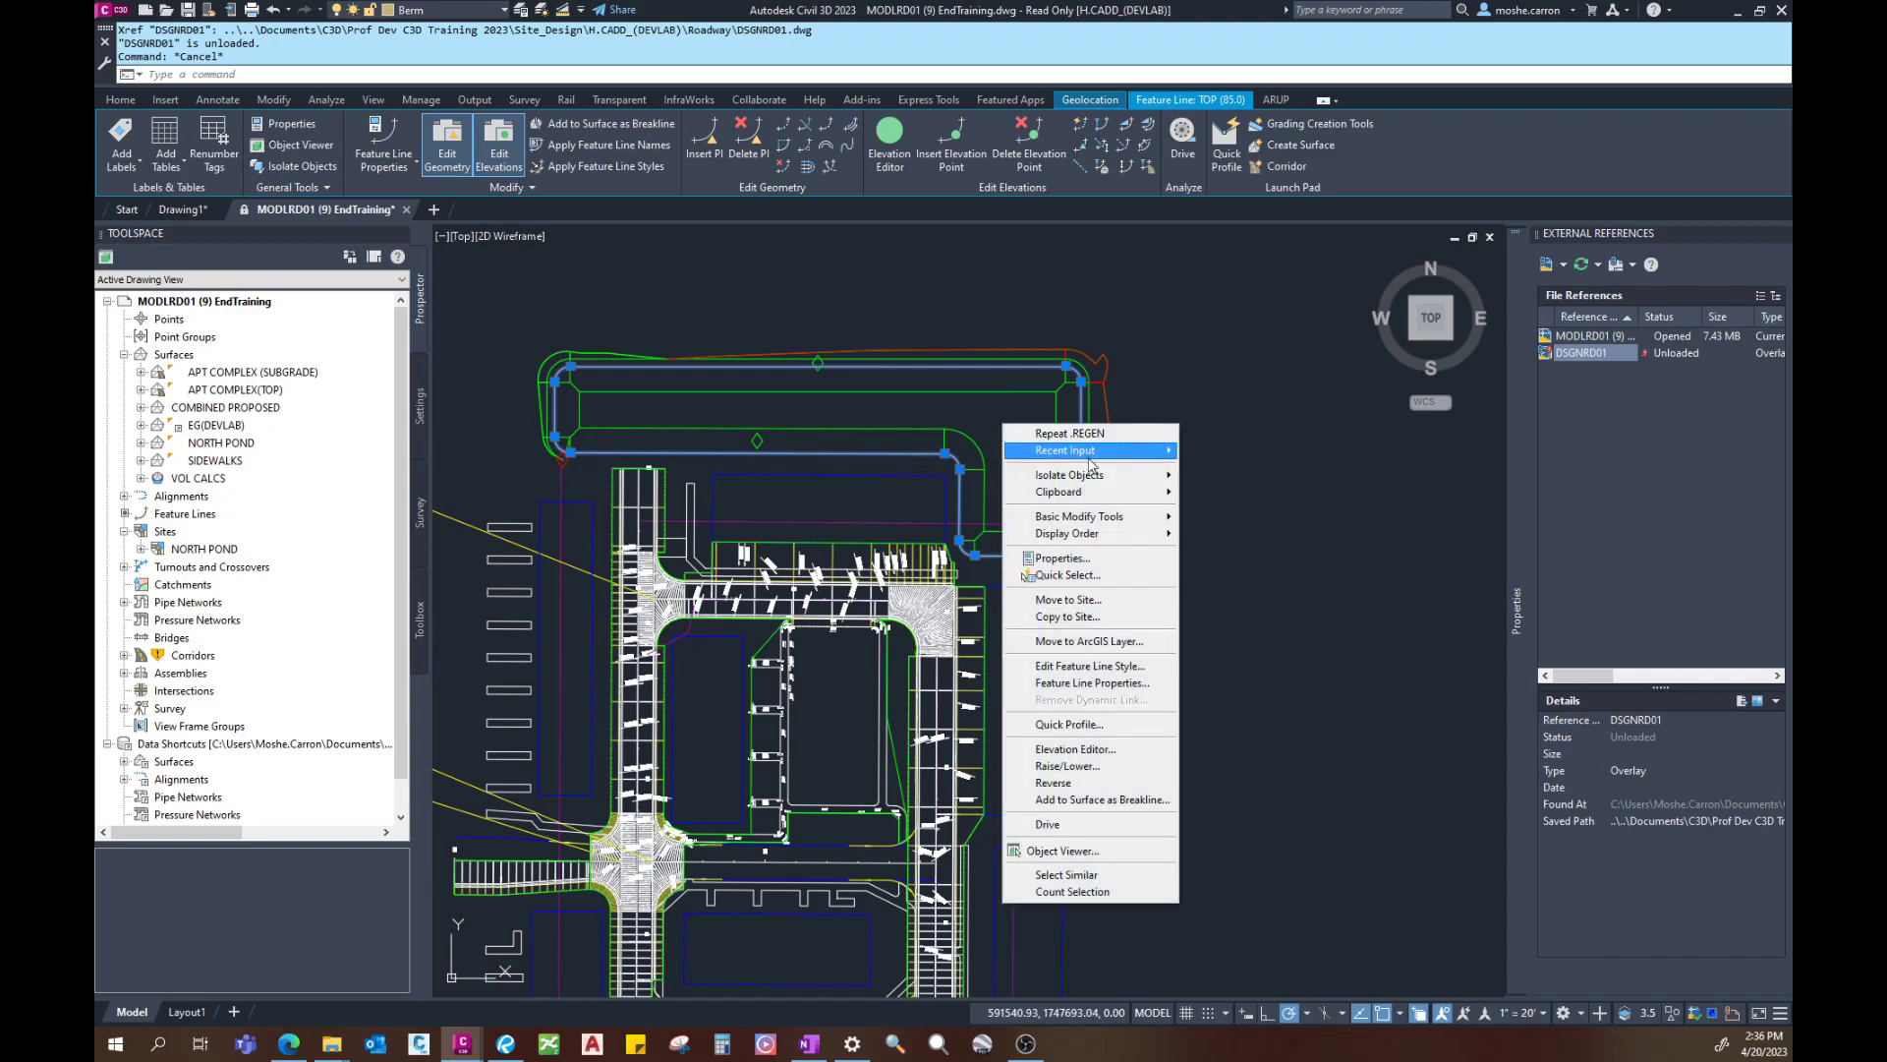
mouse_move(1126, 529)
left_click(1200, 516)
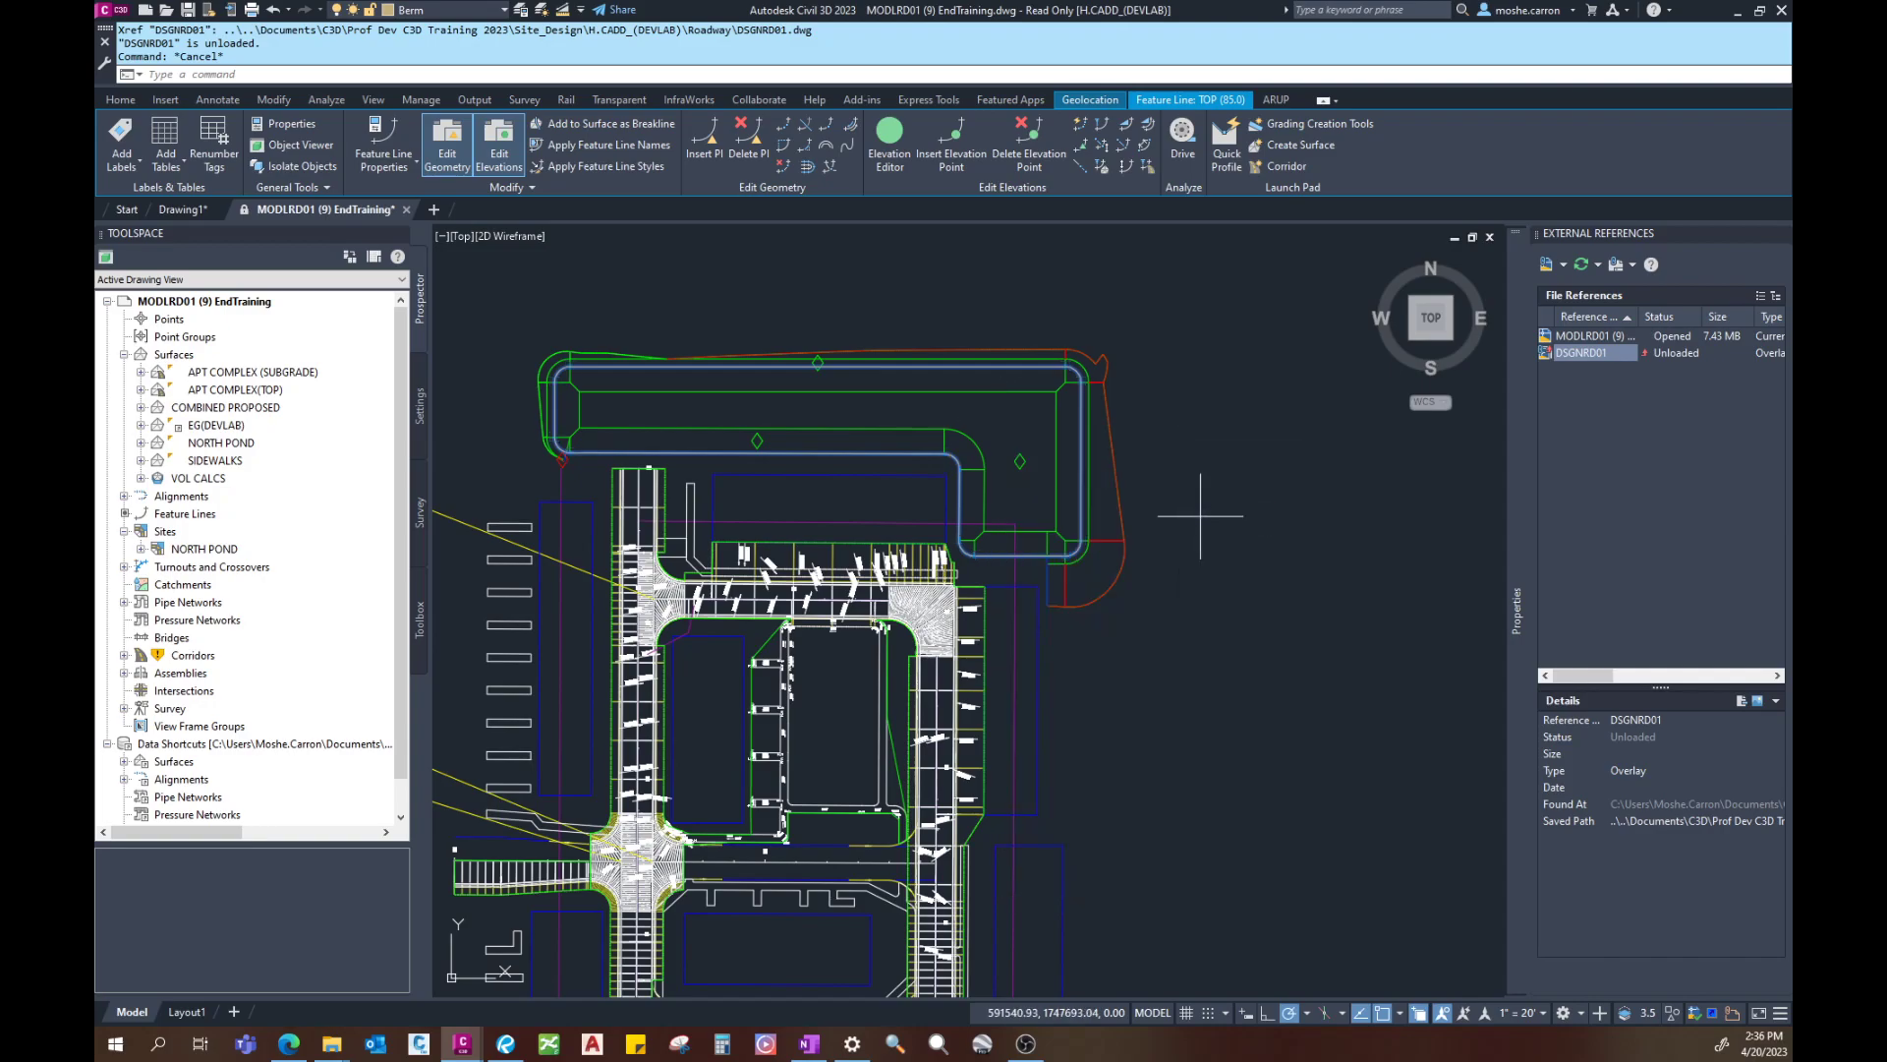
left_click(1078, 377)
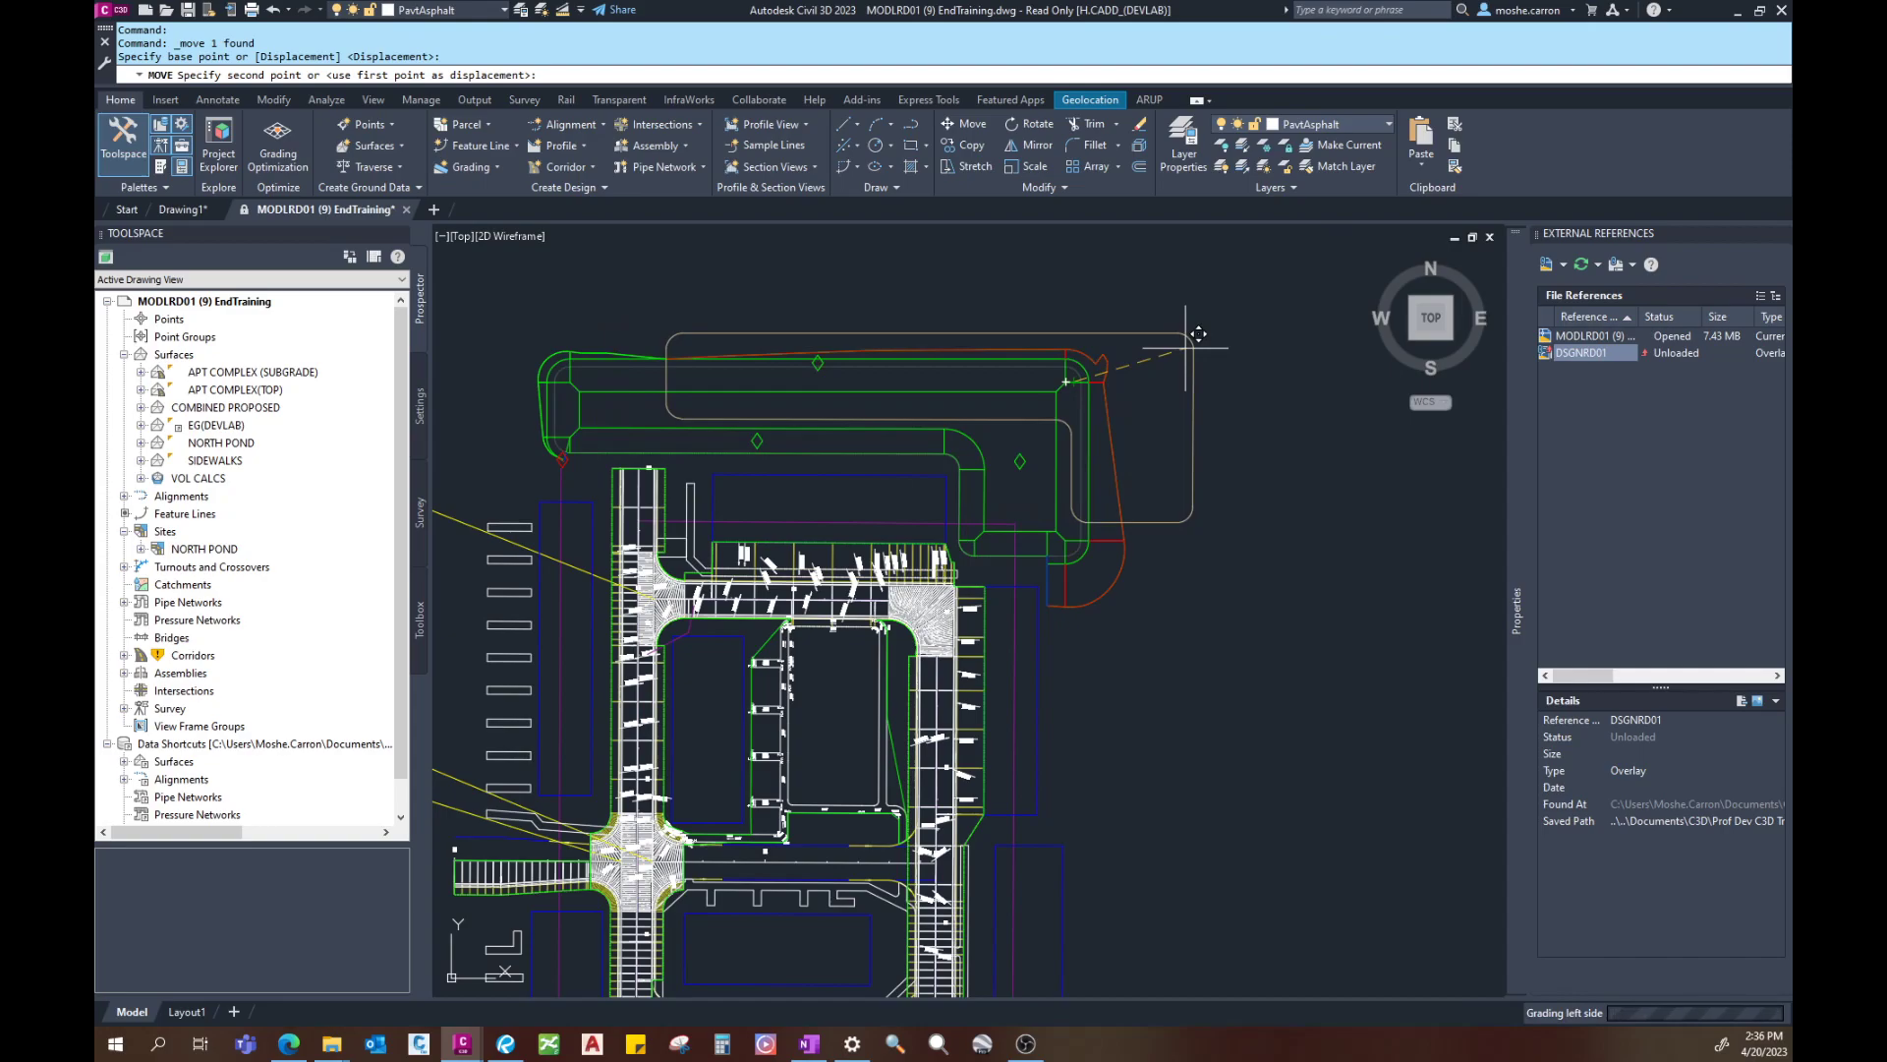
left_click(1198, 334)
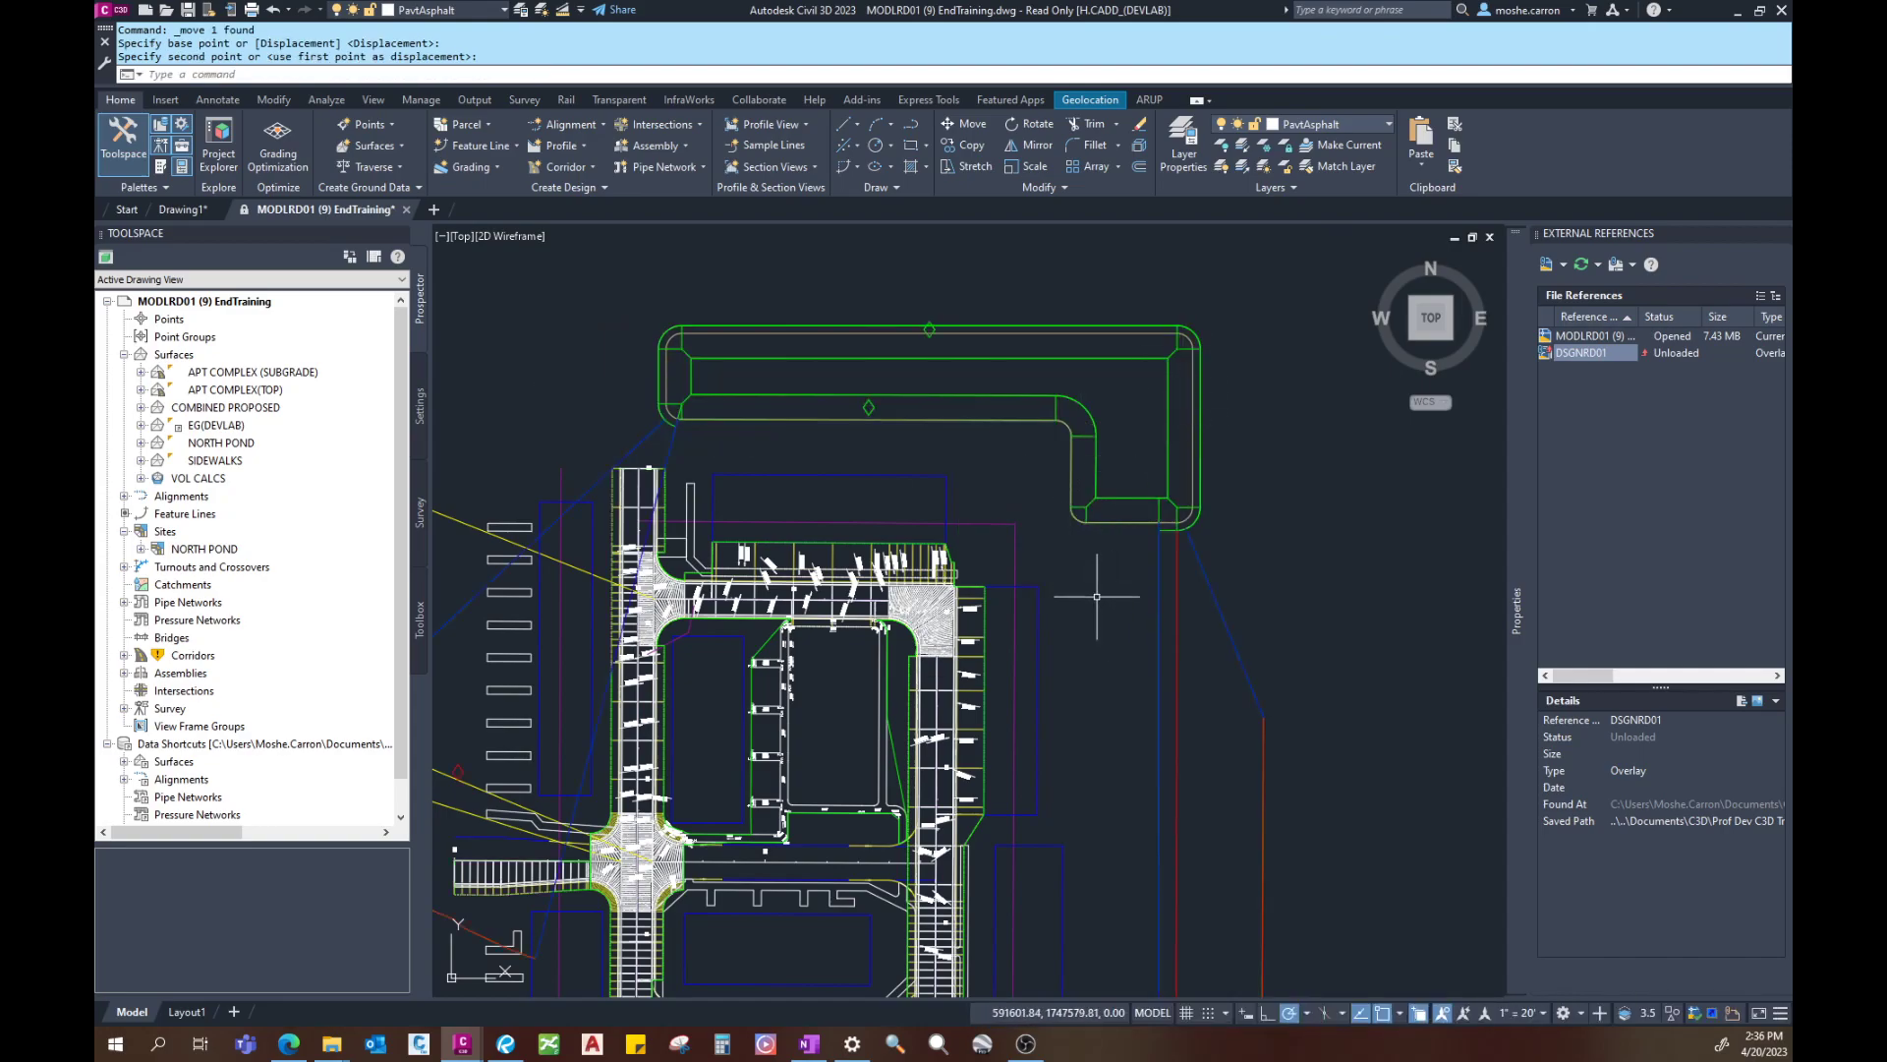
key("ctrl+z")
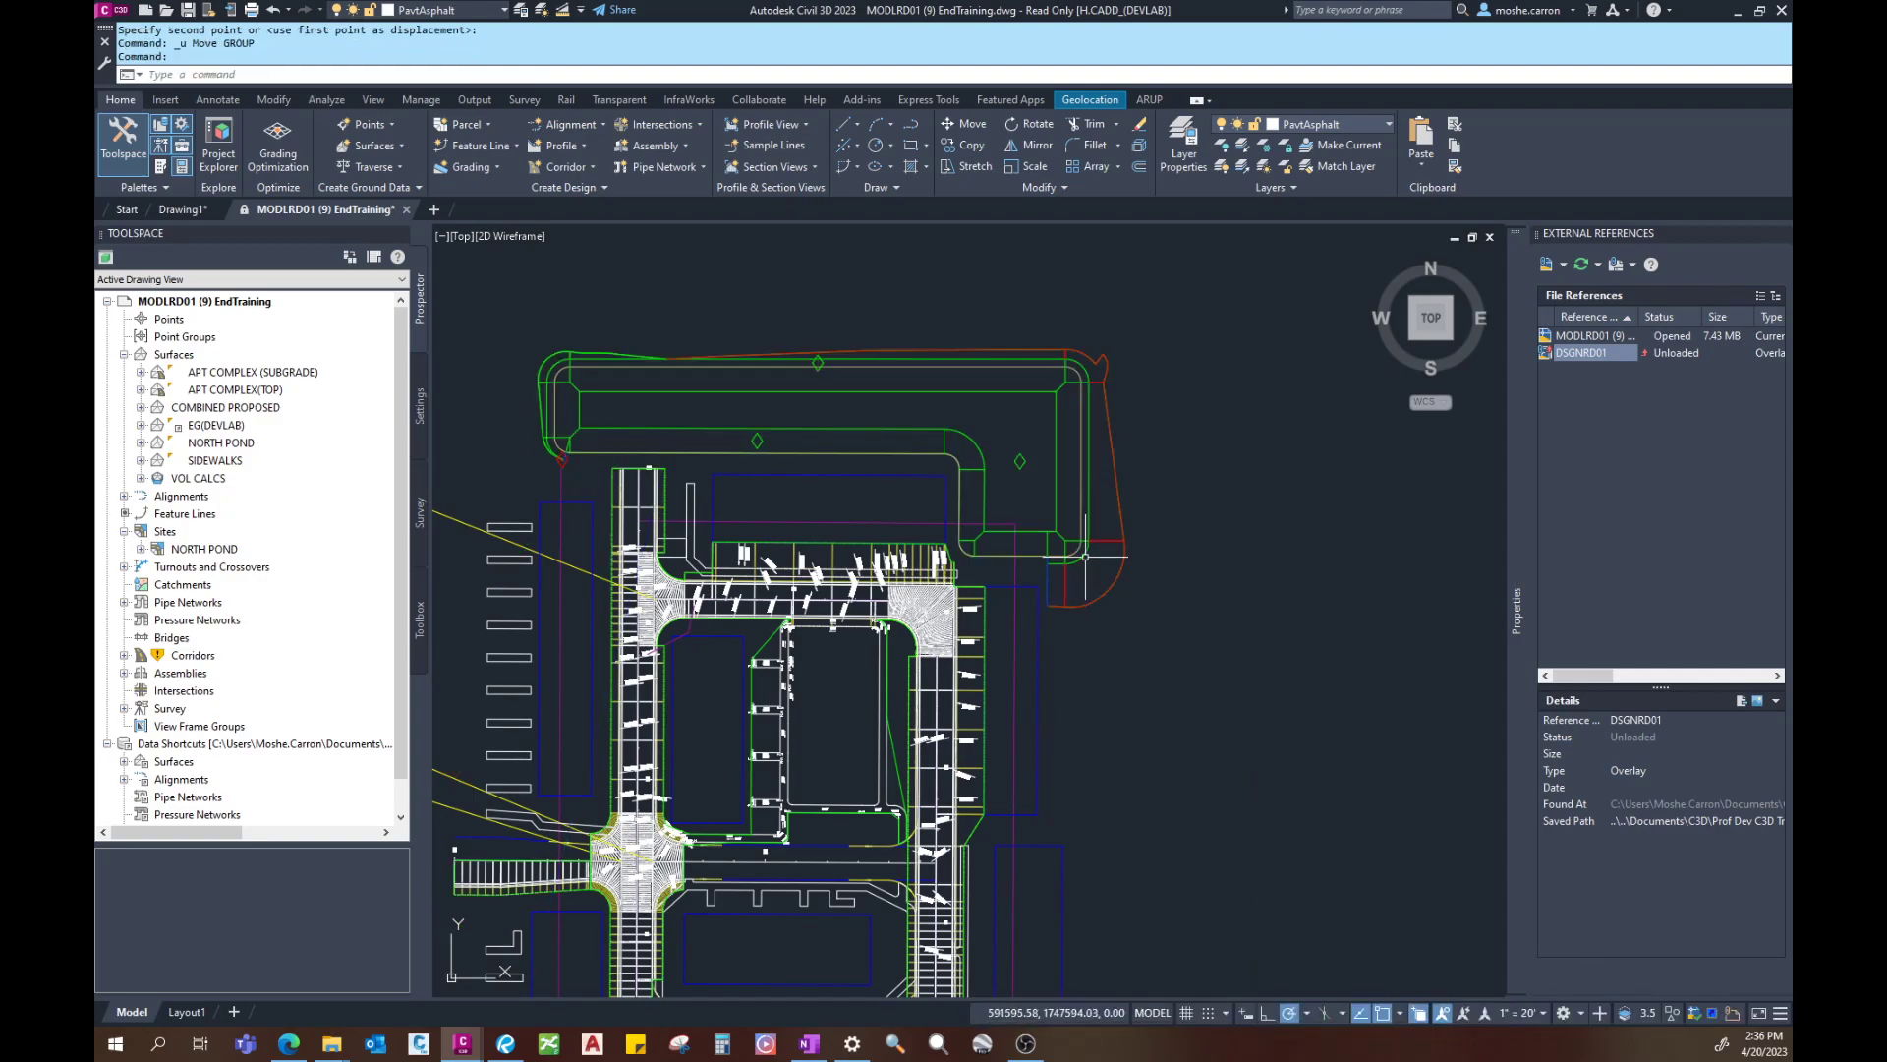
left_click(1020, 459)
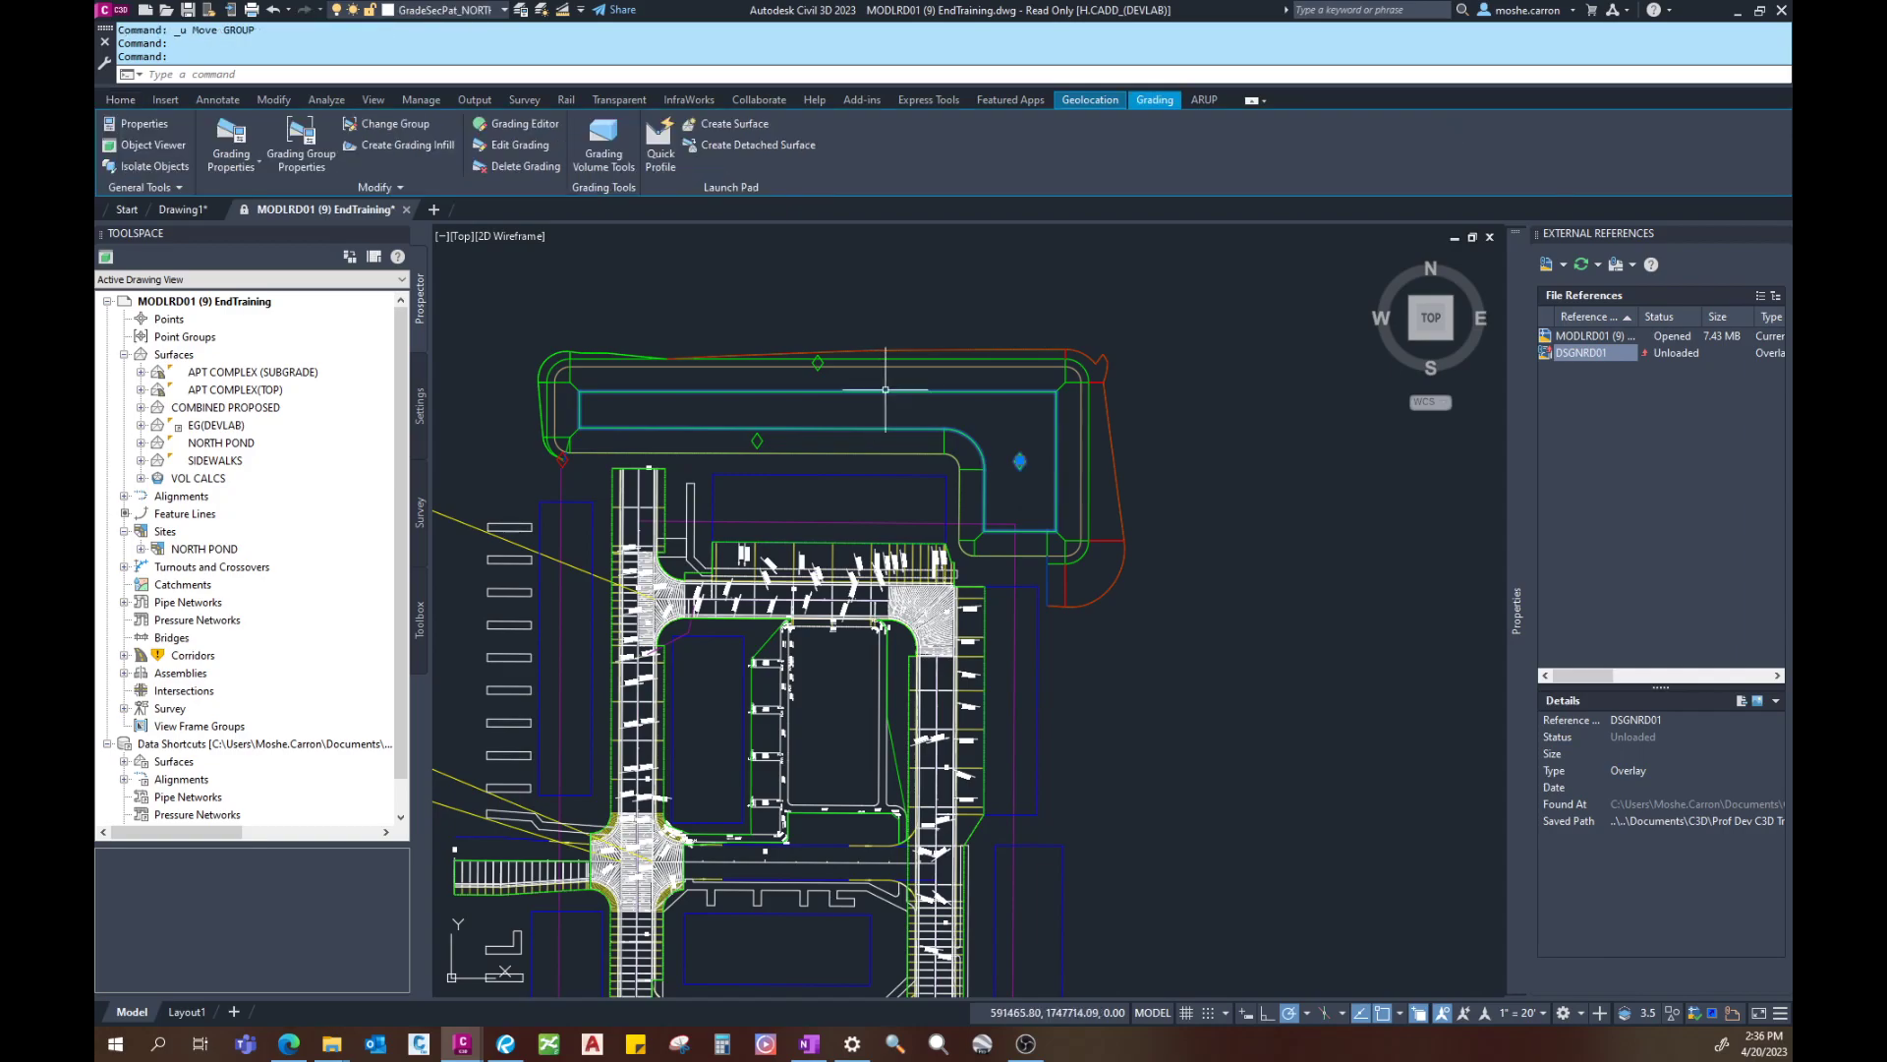
left_click(538, 123)
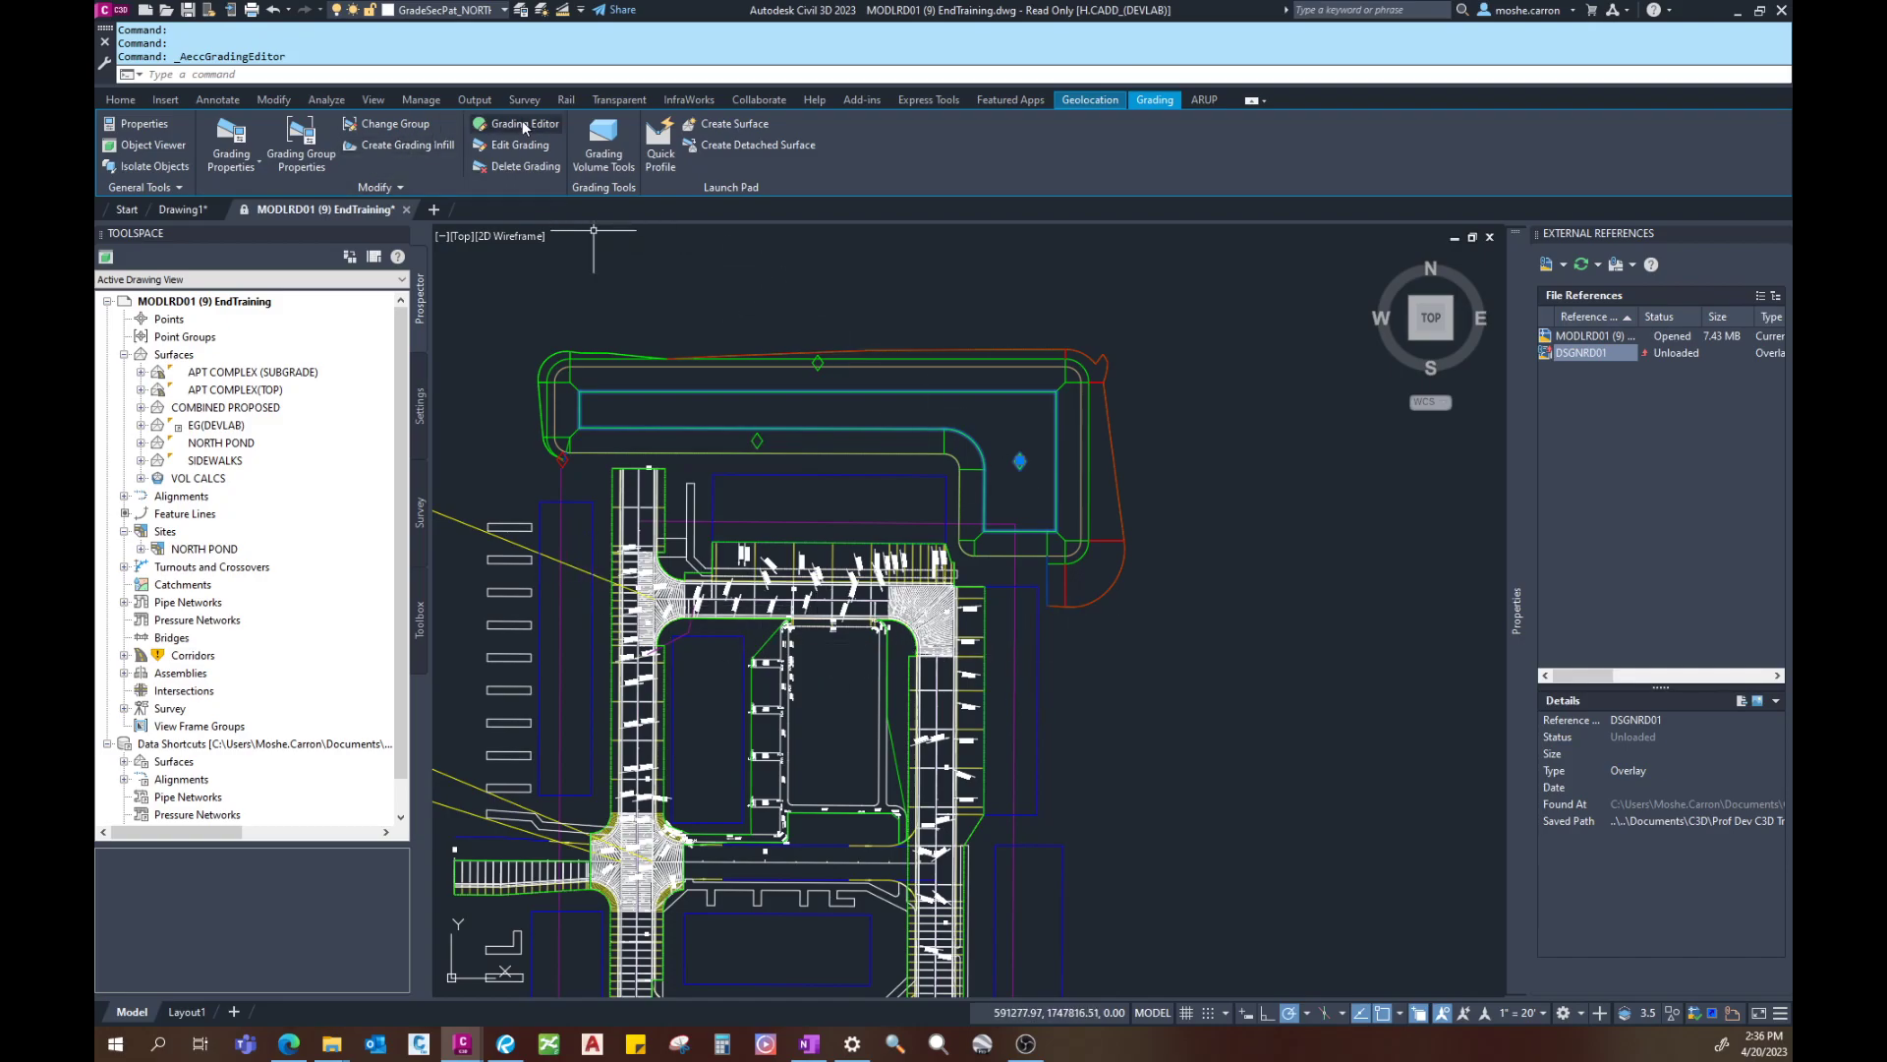
middle_click_drag(1047, 808, 1036, 770)
key("Escape")
middle_click_drag(558, 377, 607, 415)
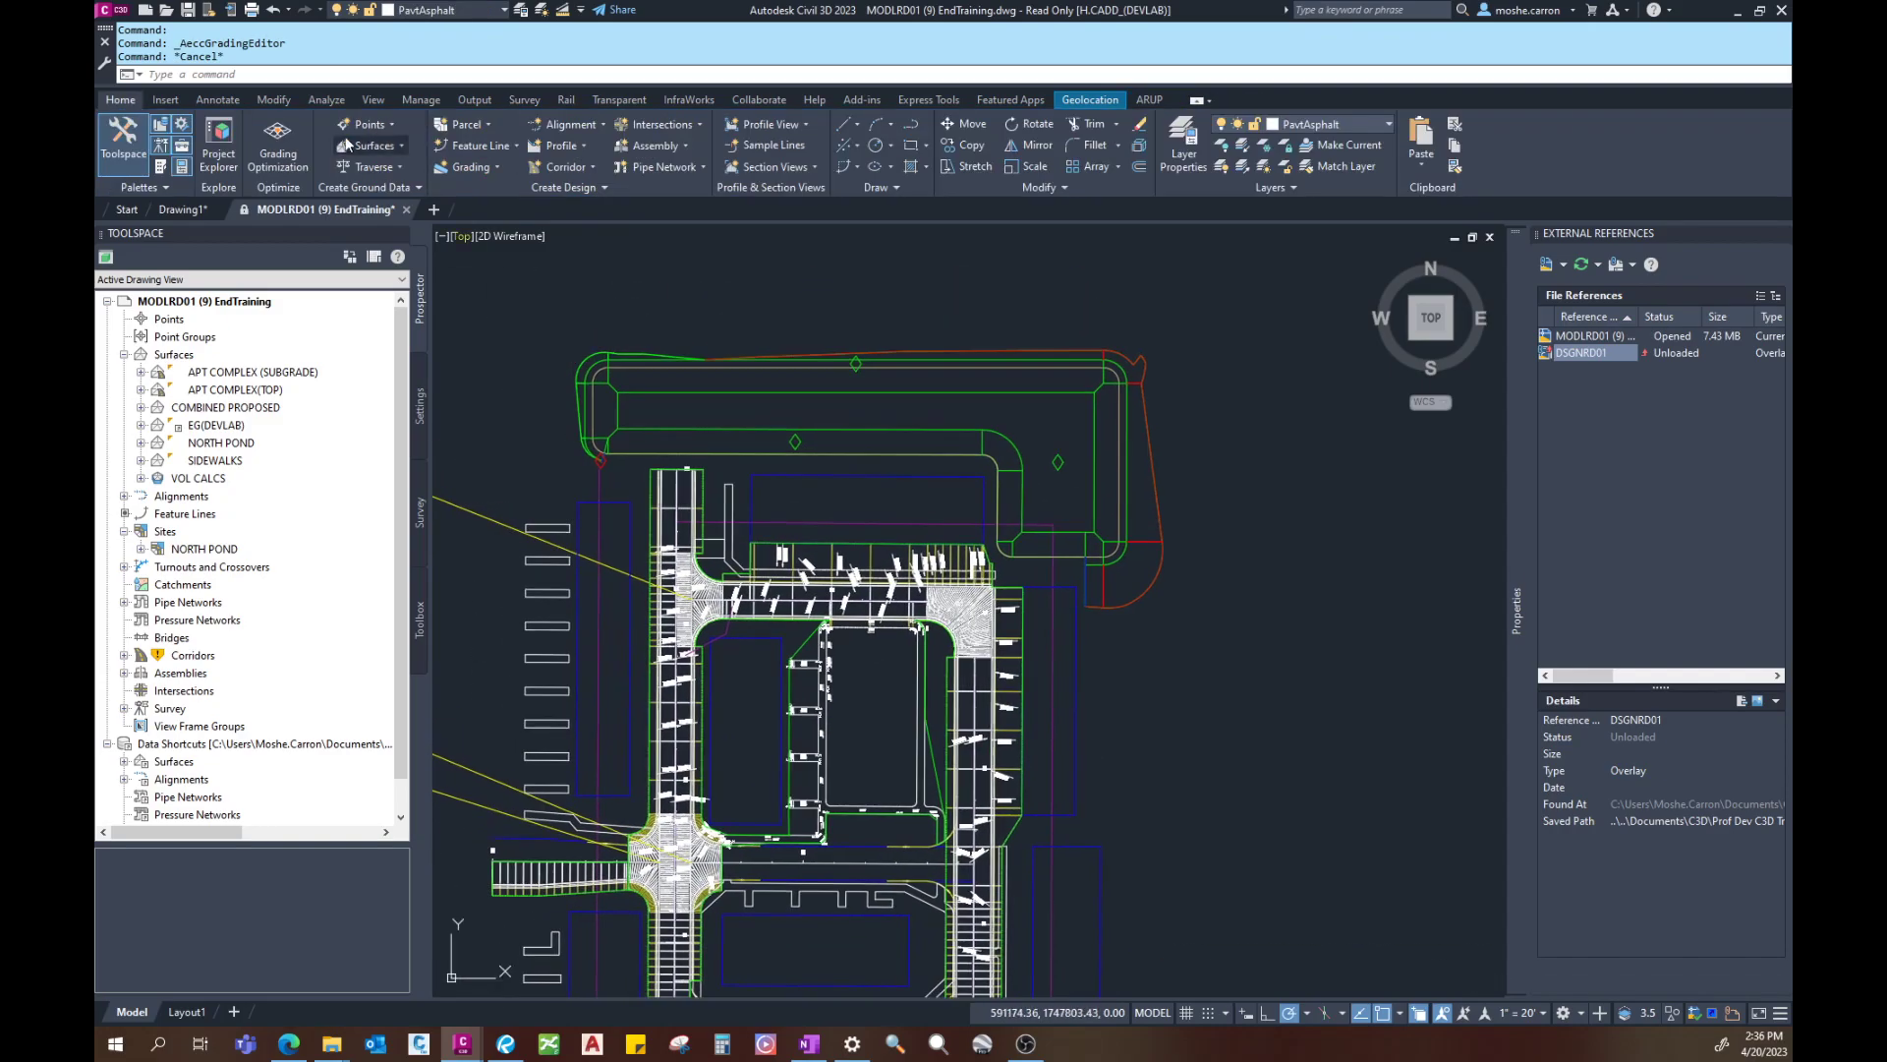
Step: Open the Grading Creation Tools and reposition them near the External References palette, with the NORTH POND group active
left_click(485, 168)
left_click(496, 195)
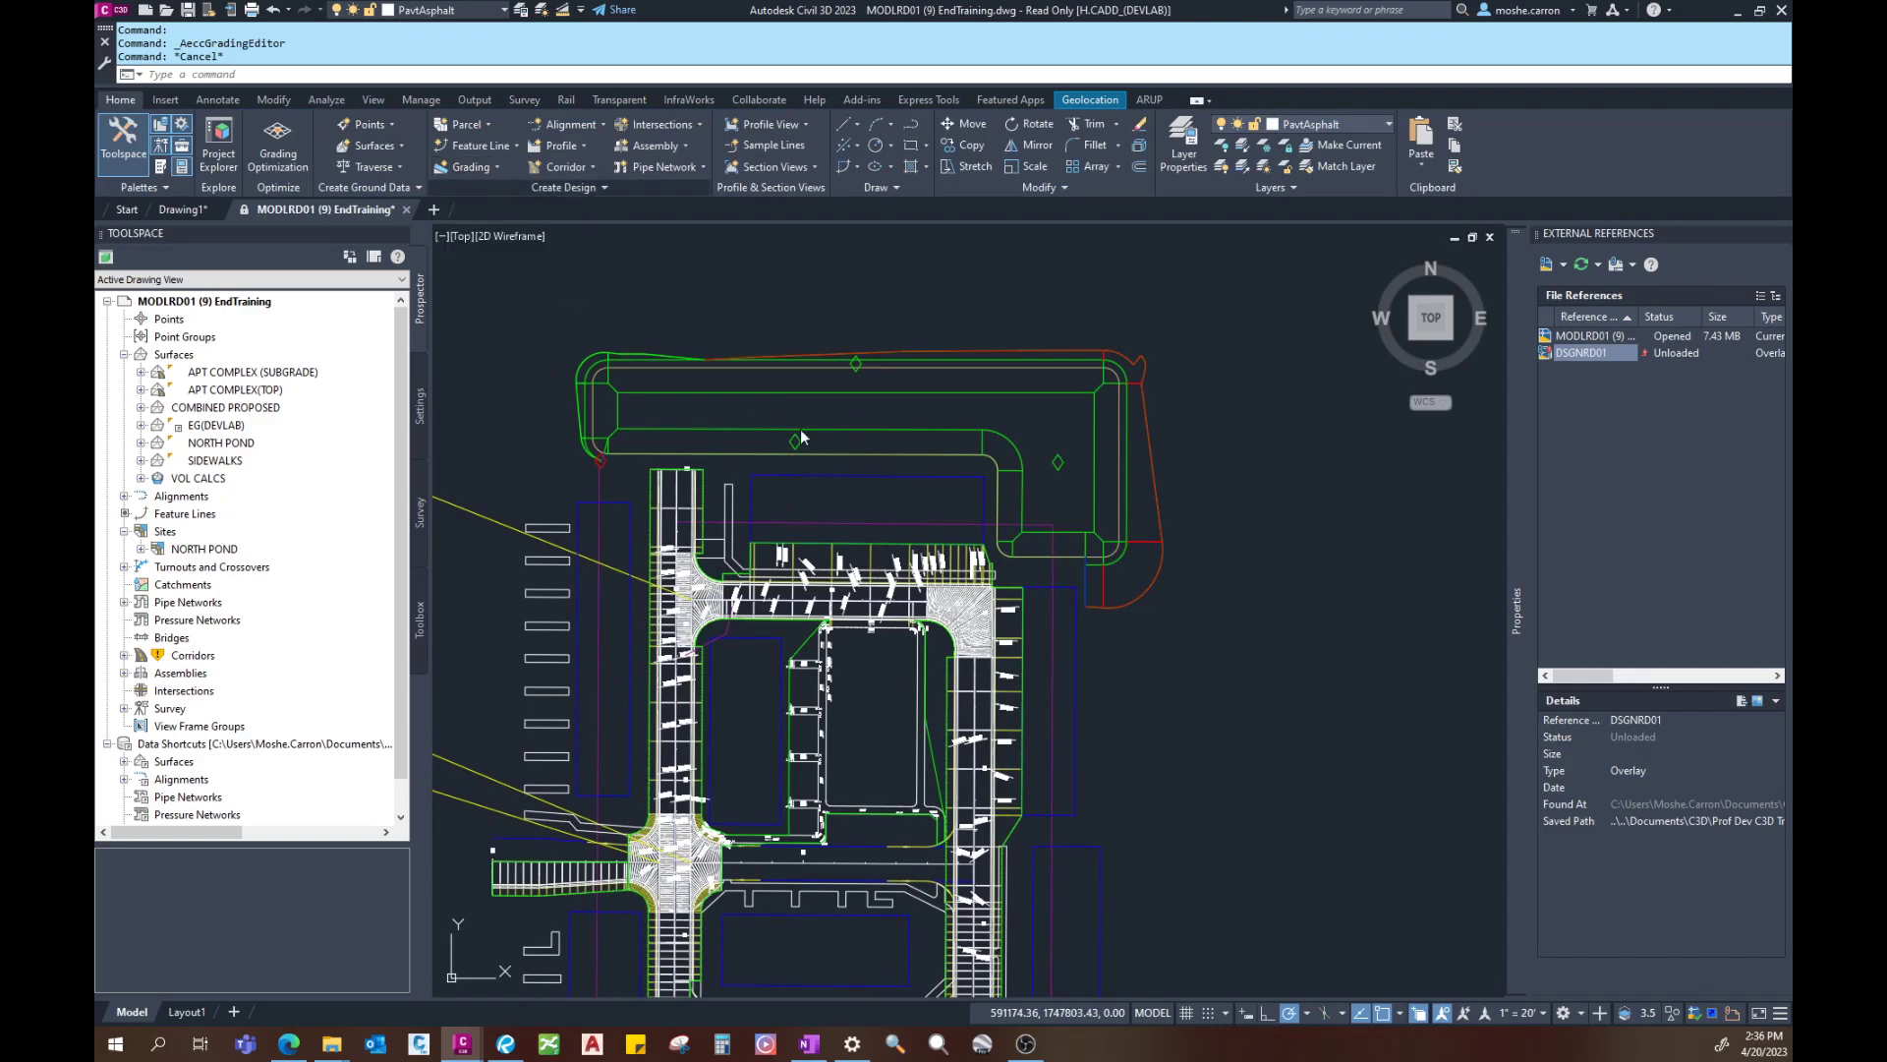
left_click_drag(950, 175, 1448, 335)
left_click(1532, 341)
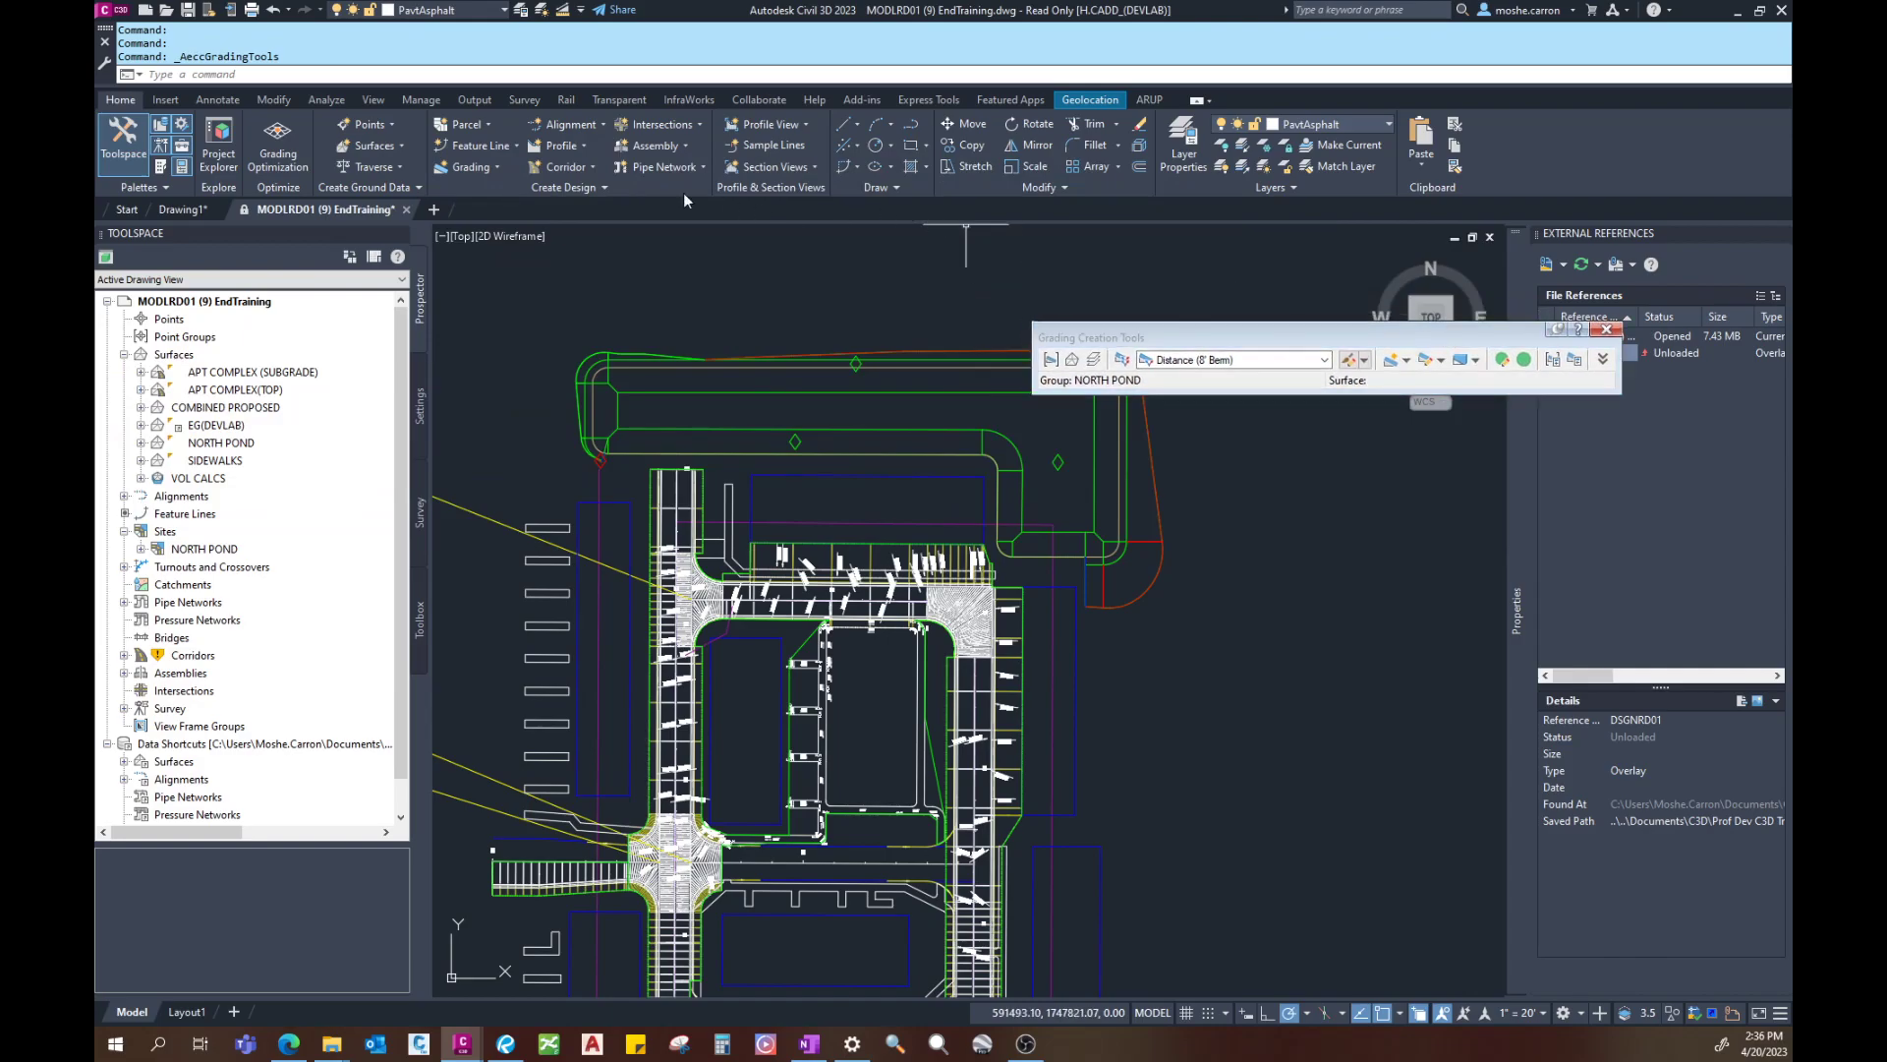
left_click(497, 166)
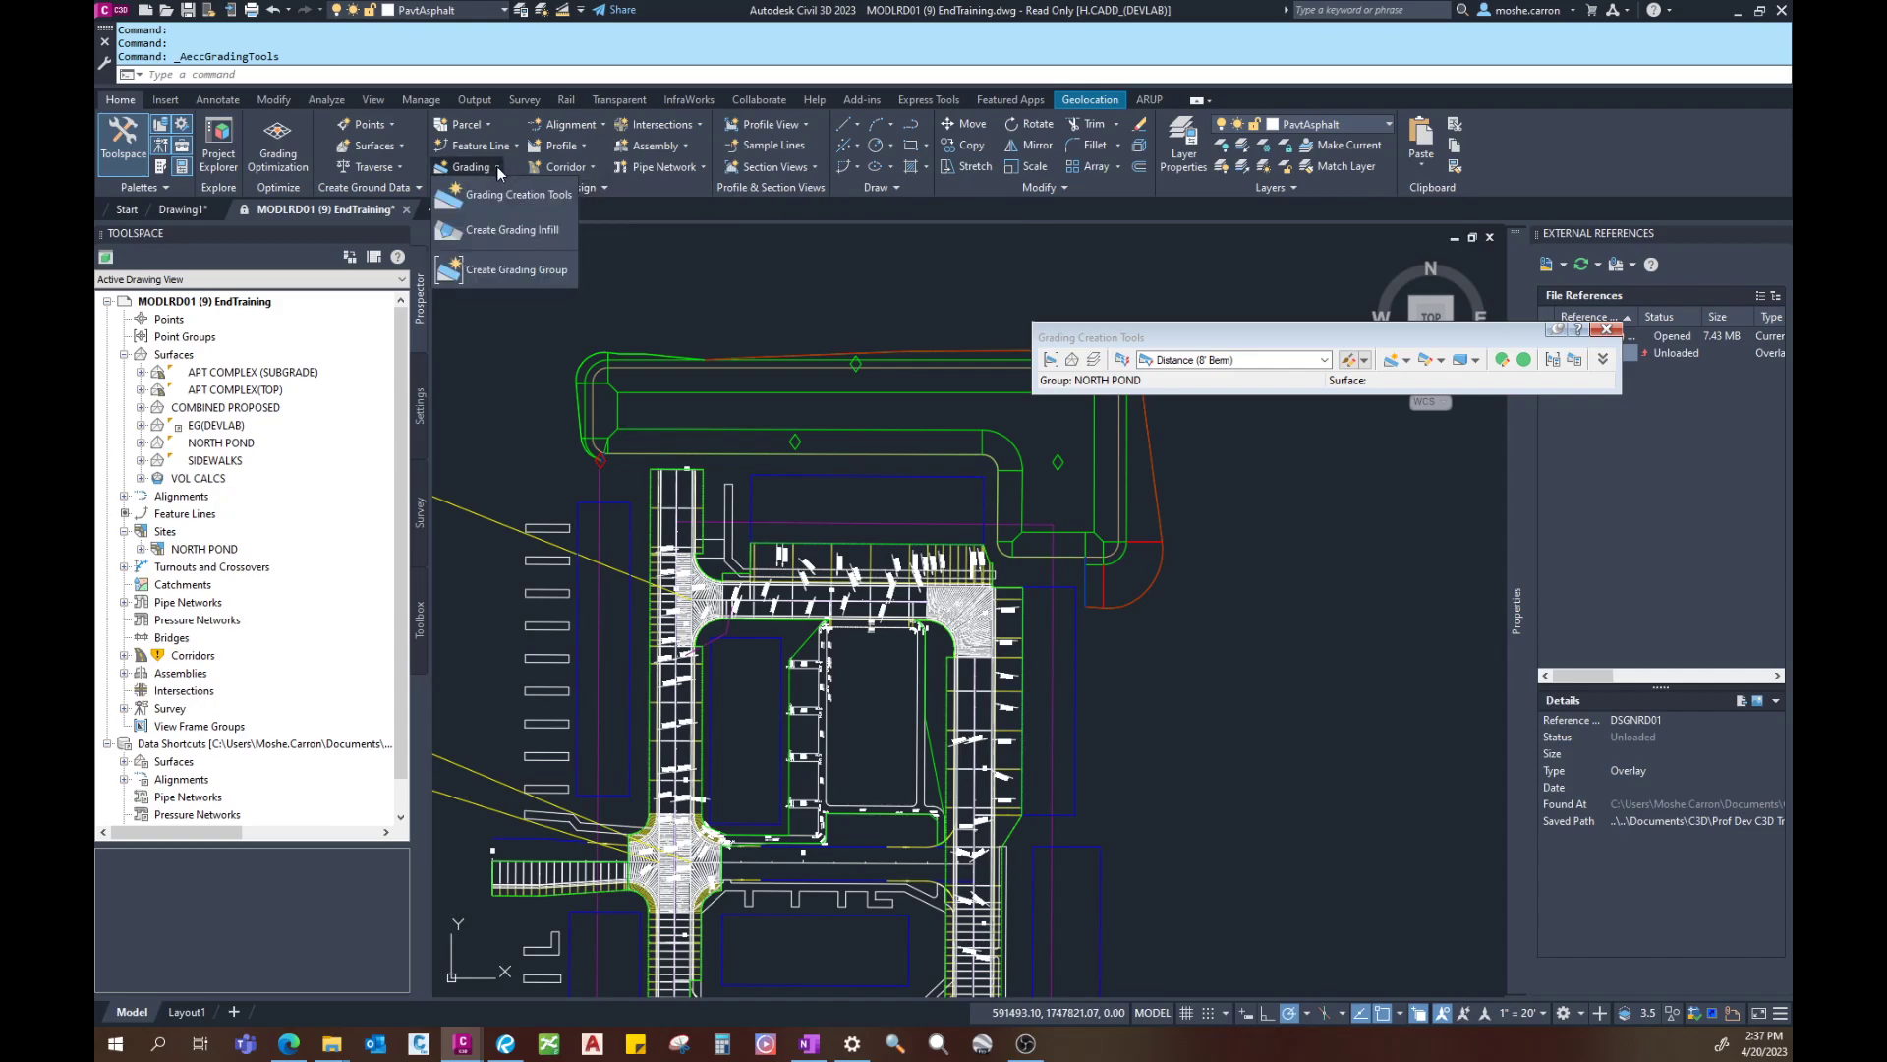
left_click(492, 169)
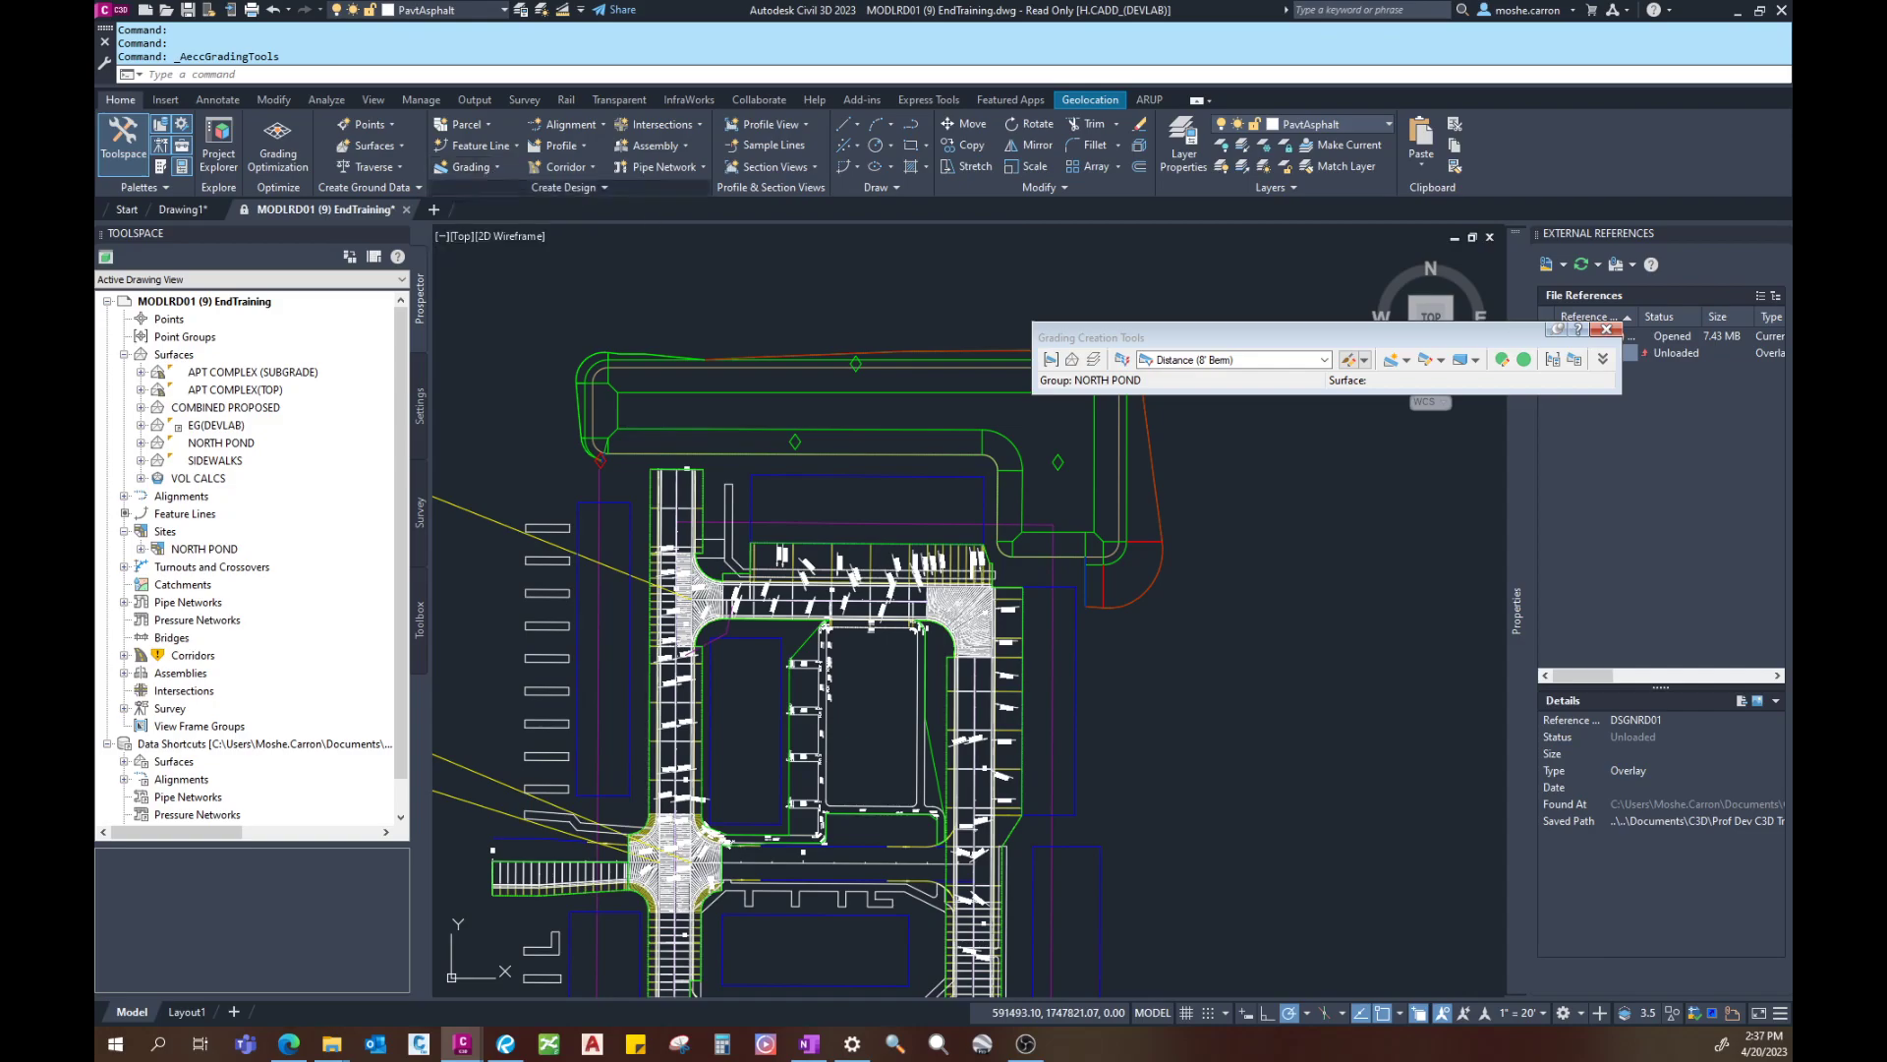
Step: Set the relative elevation of the north pond's inner slope grading to -6.00' in the Grading Editor and close the grading tools
left_click(1502, 359)
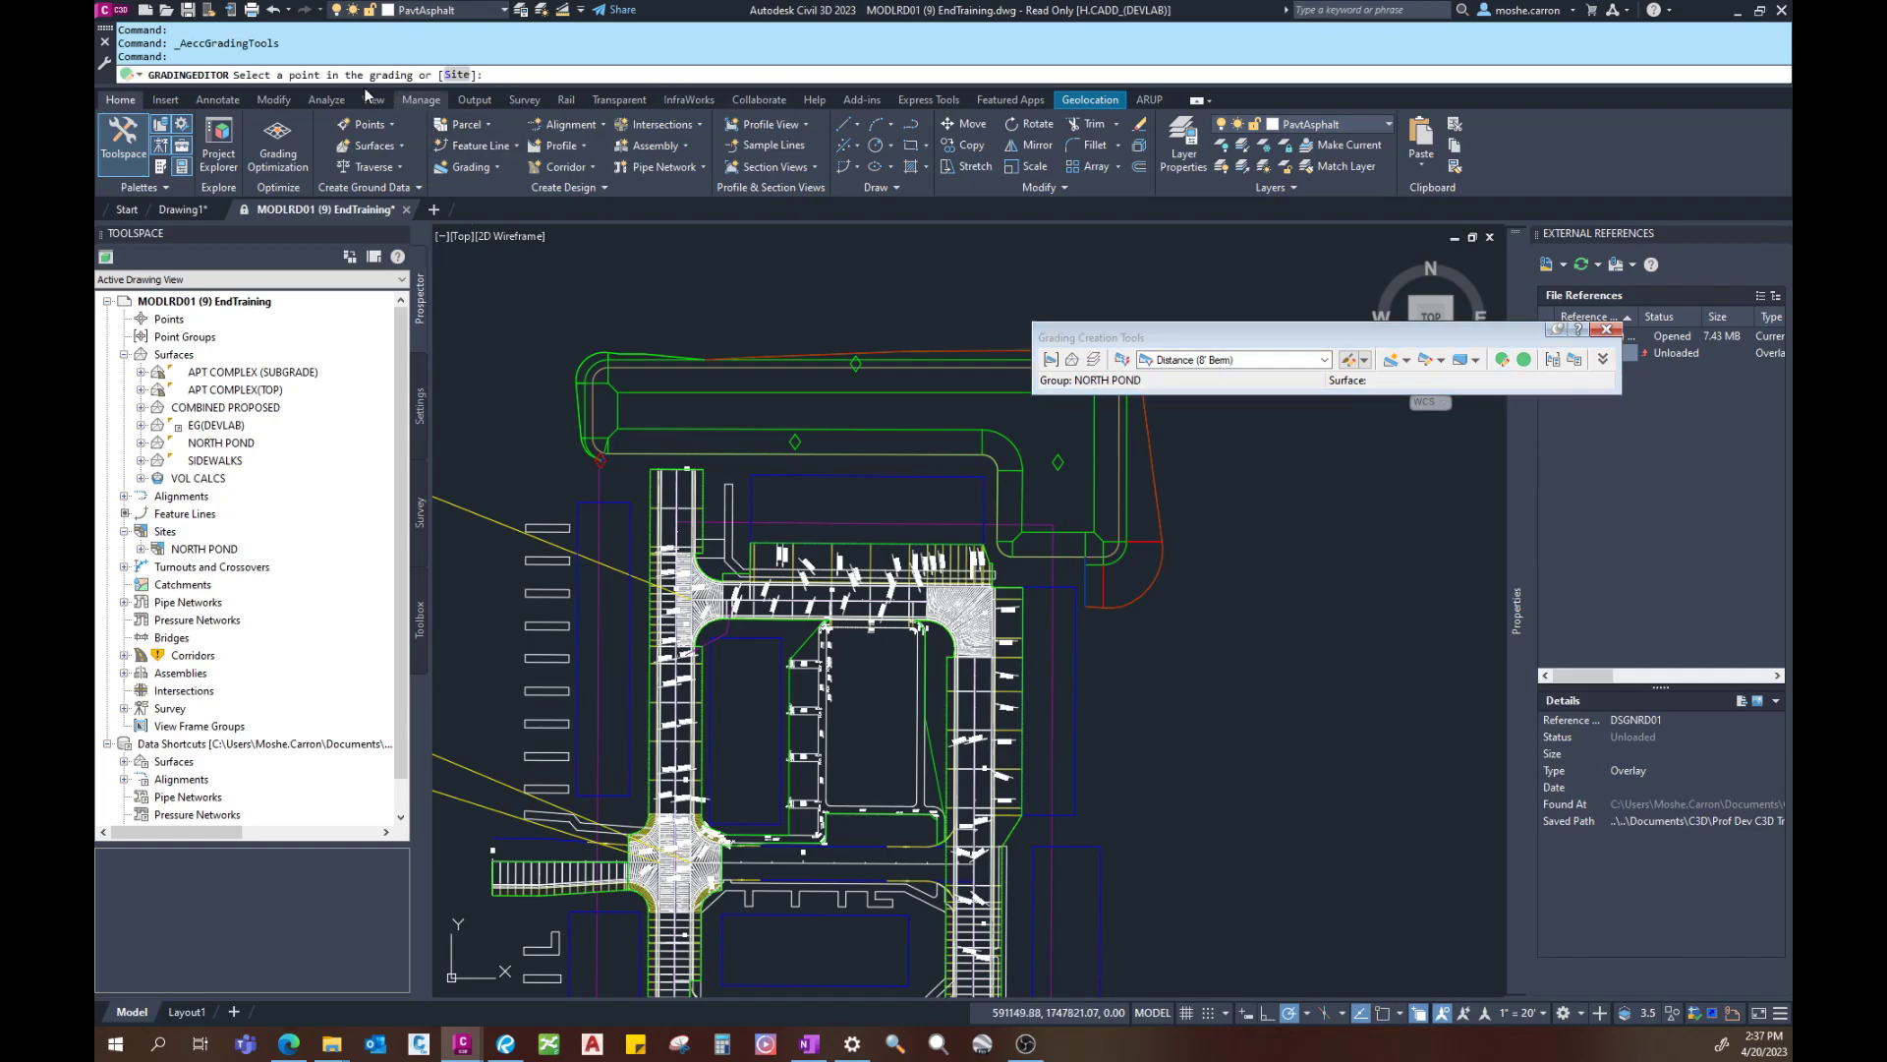
left_click(866, 378)
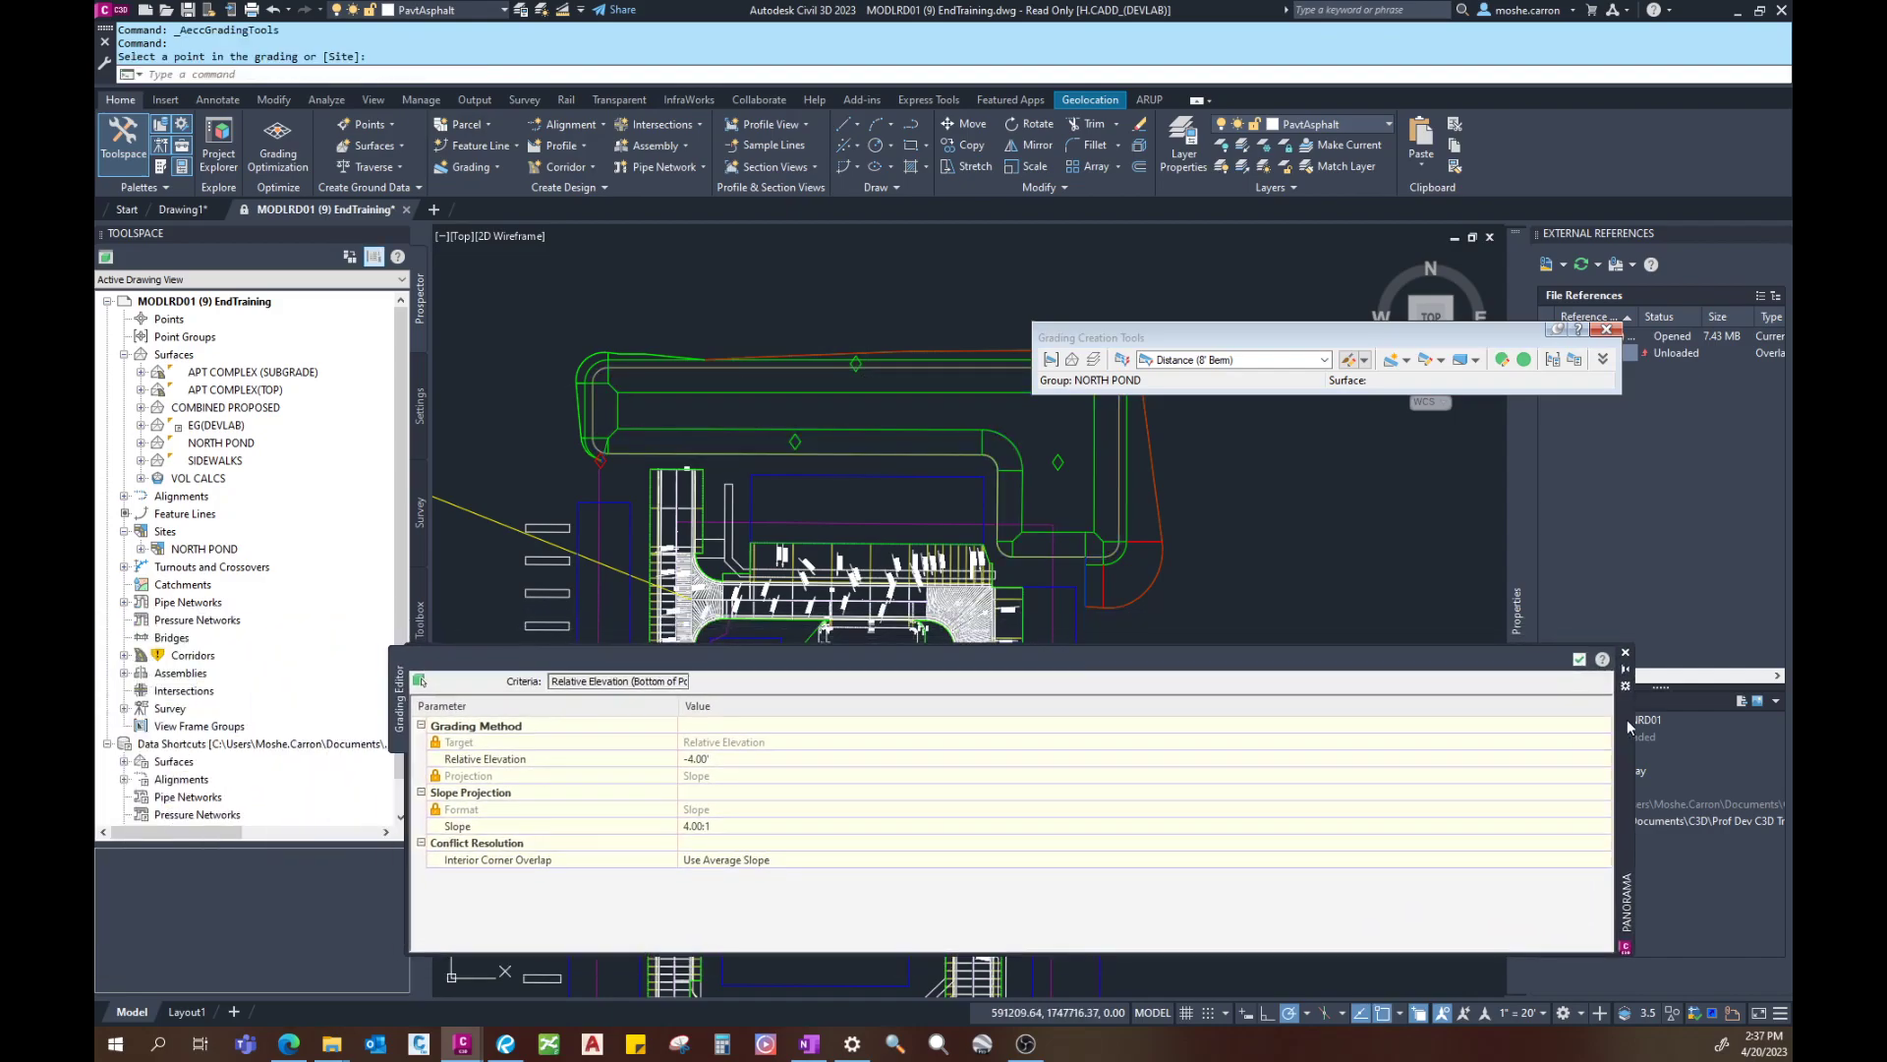
left_click_drag(1630, 800, 1715, 837)
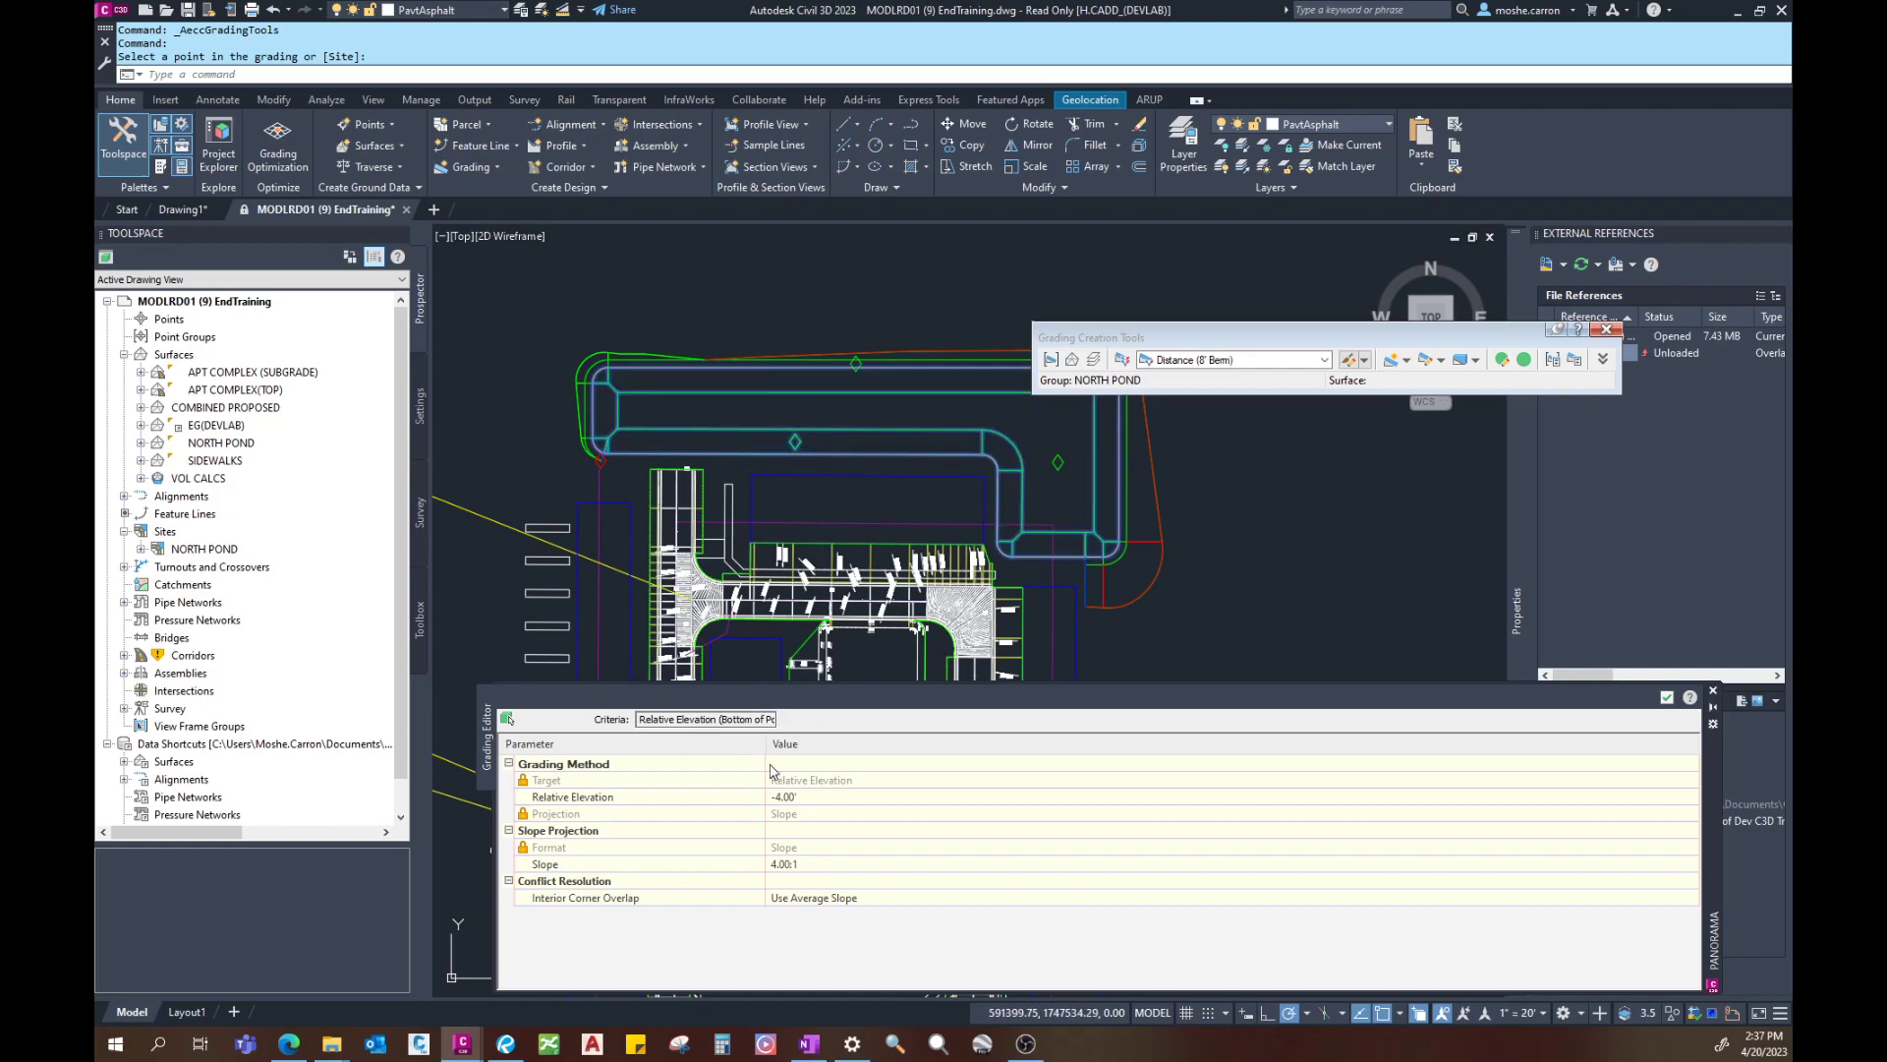
left_click(781, 797)
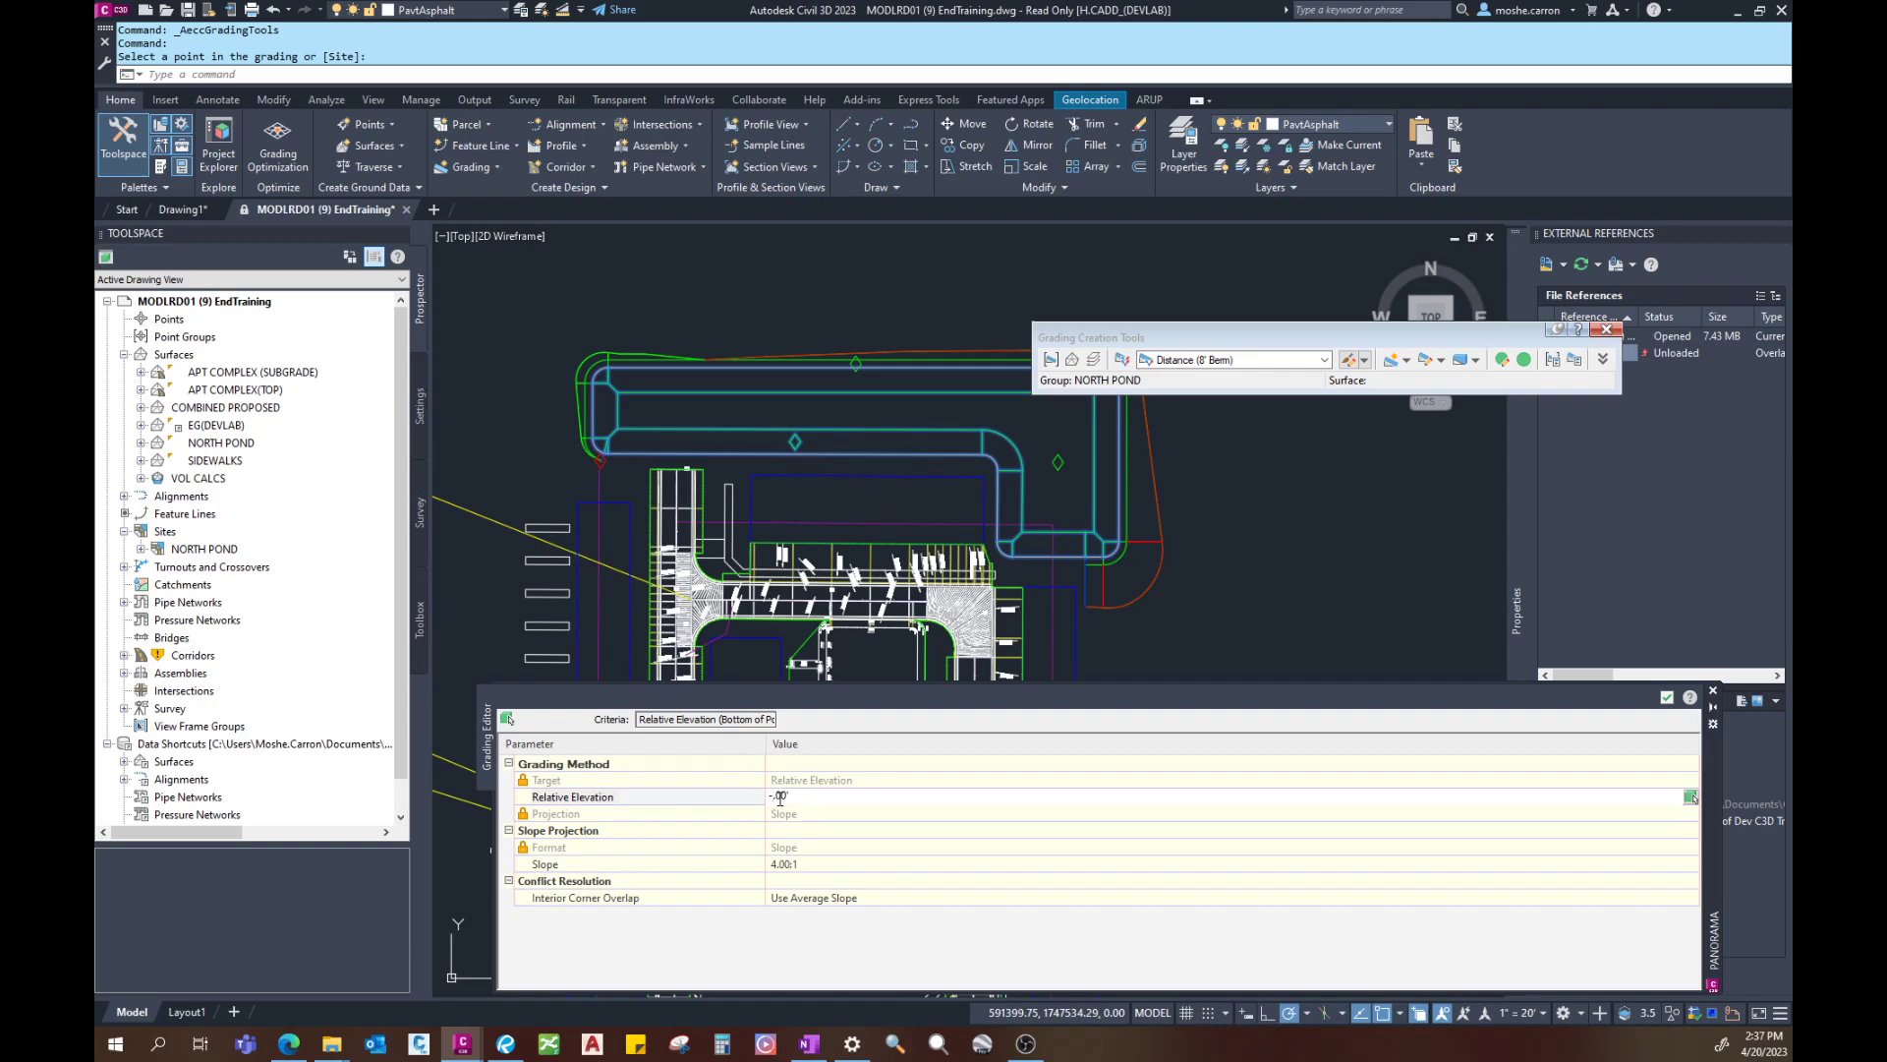
key("Return")
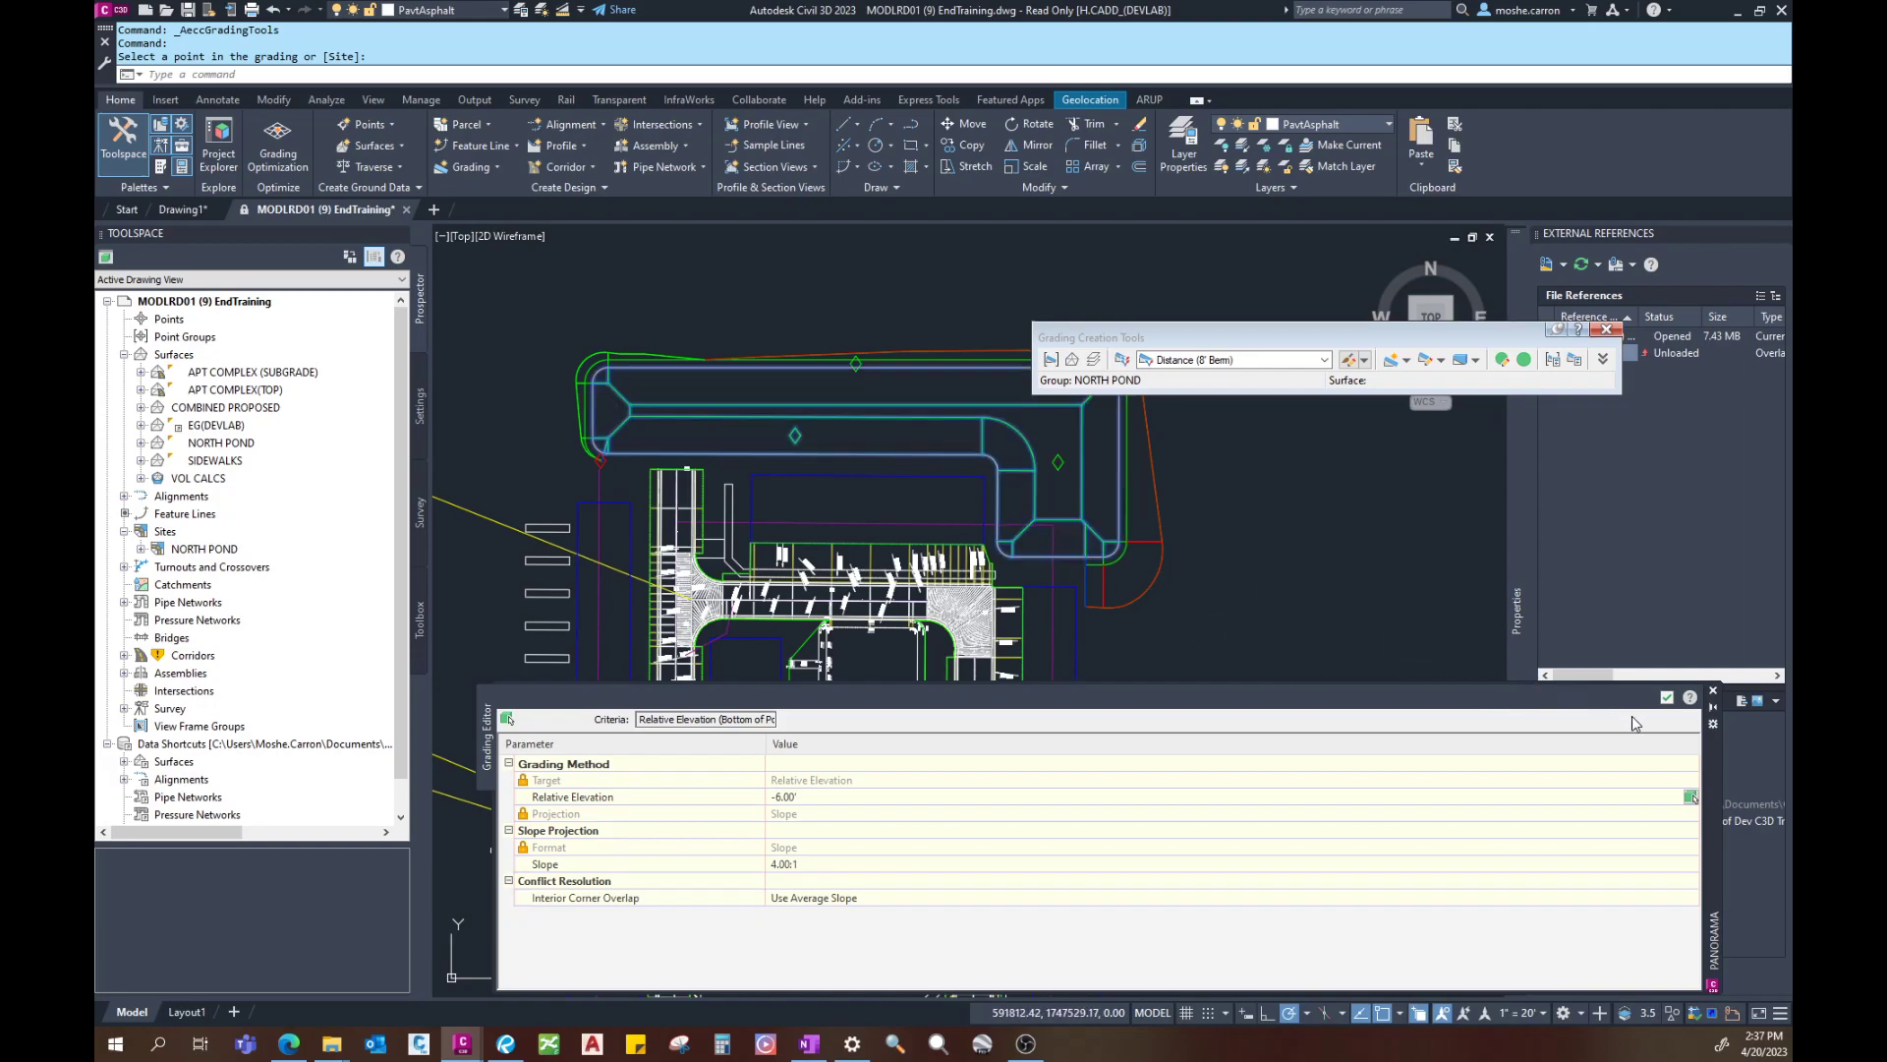
left_click_drag(1714, 749, 1690, 700)
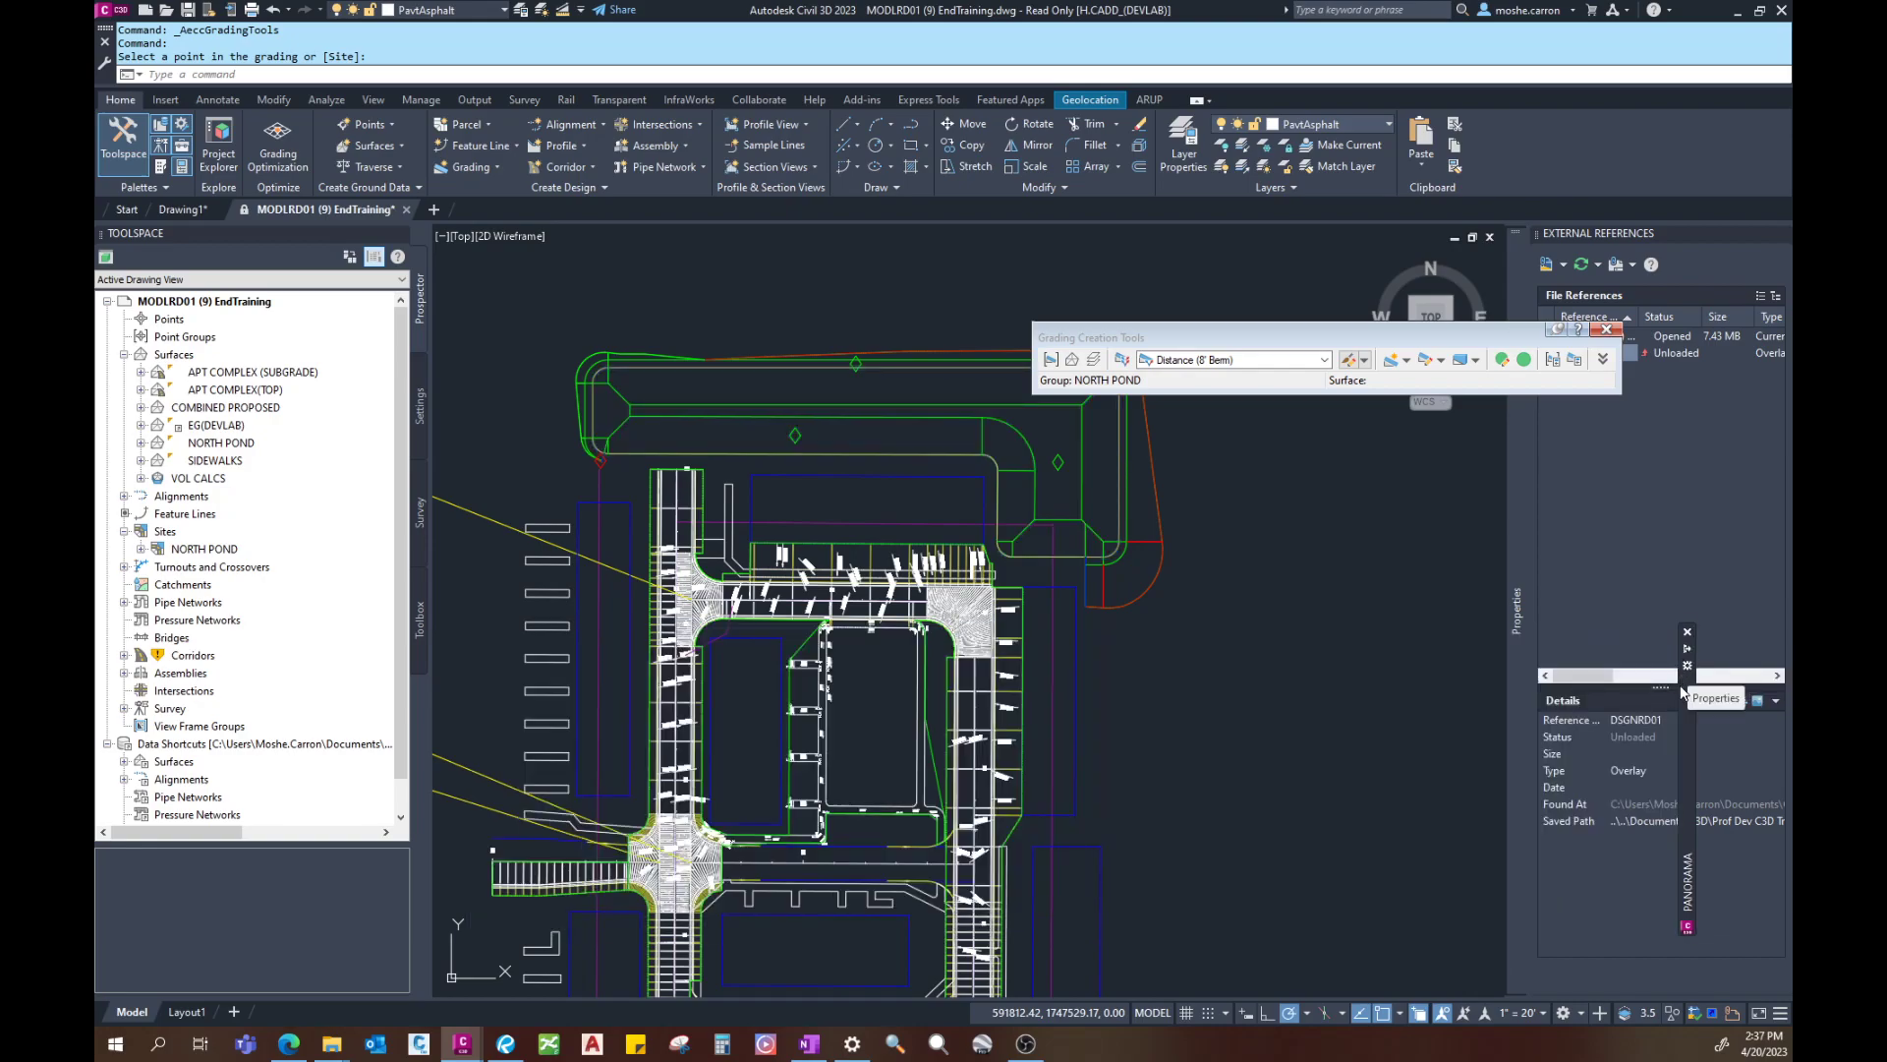
left_click_drag(1690, 715, 1519, 738)
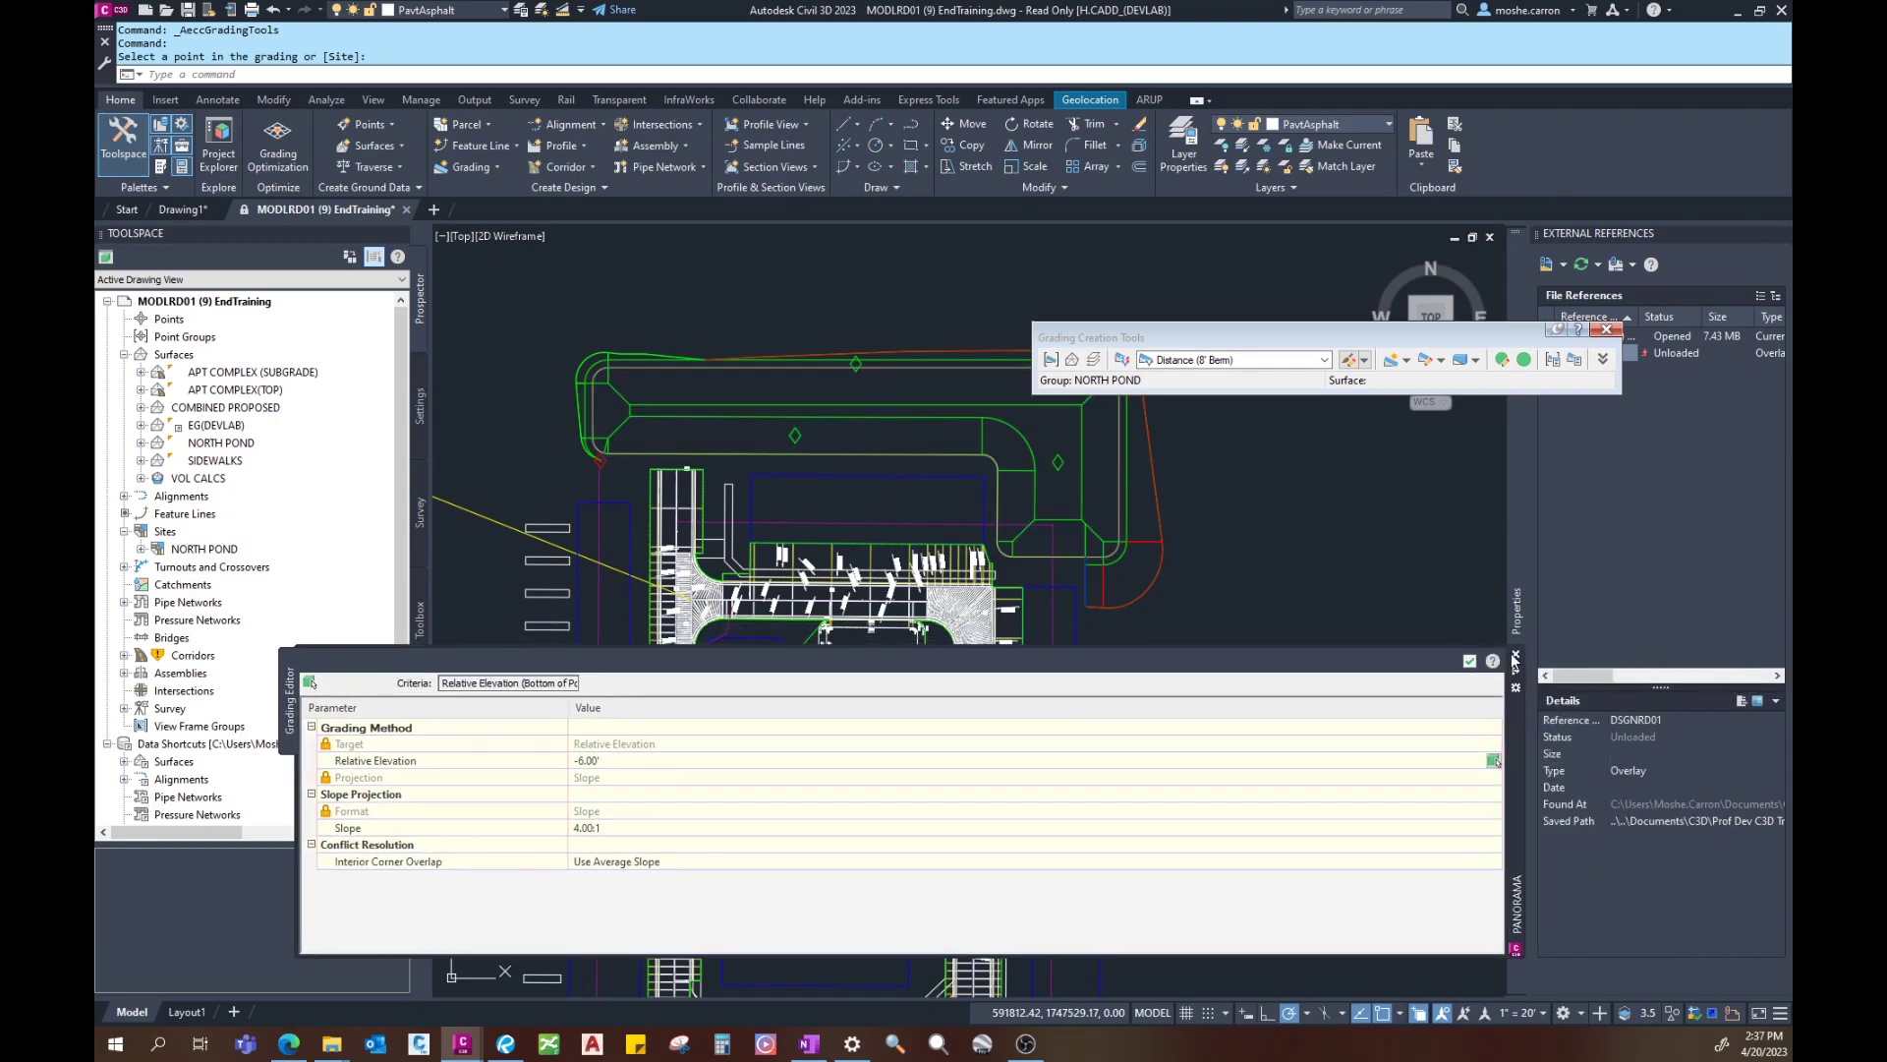
left_click(1471, 661)
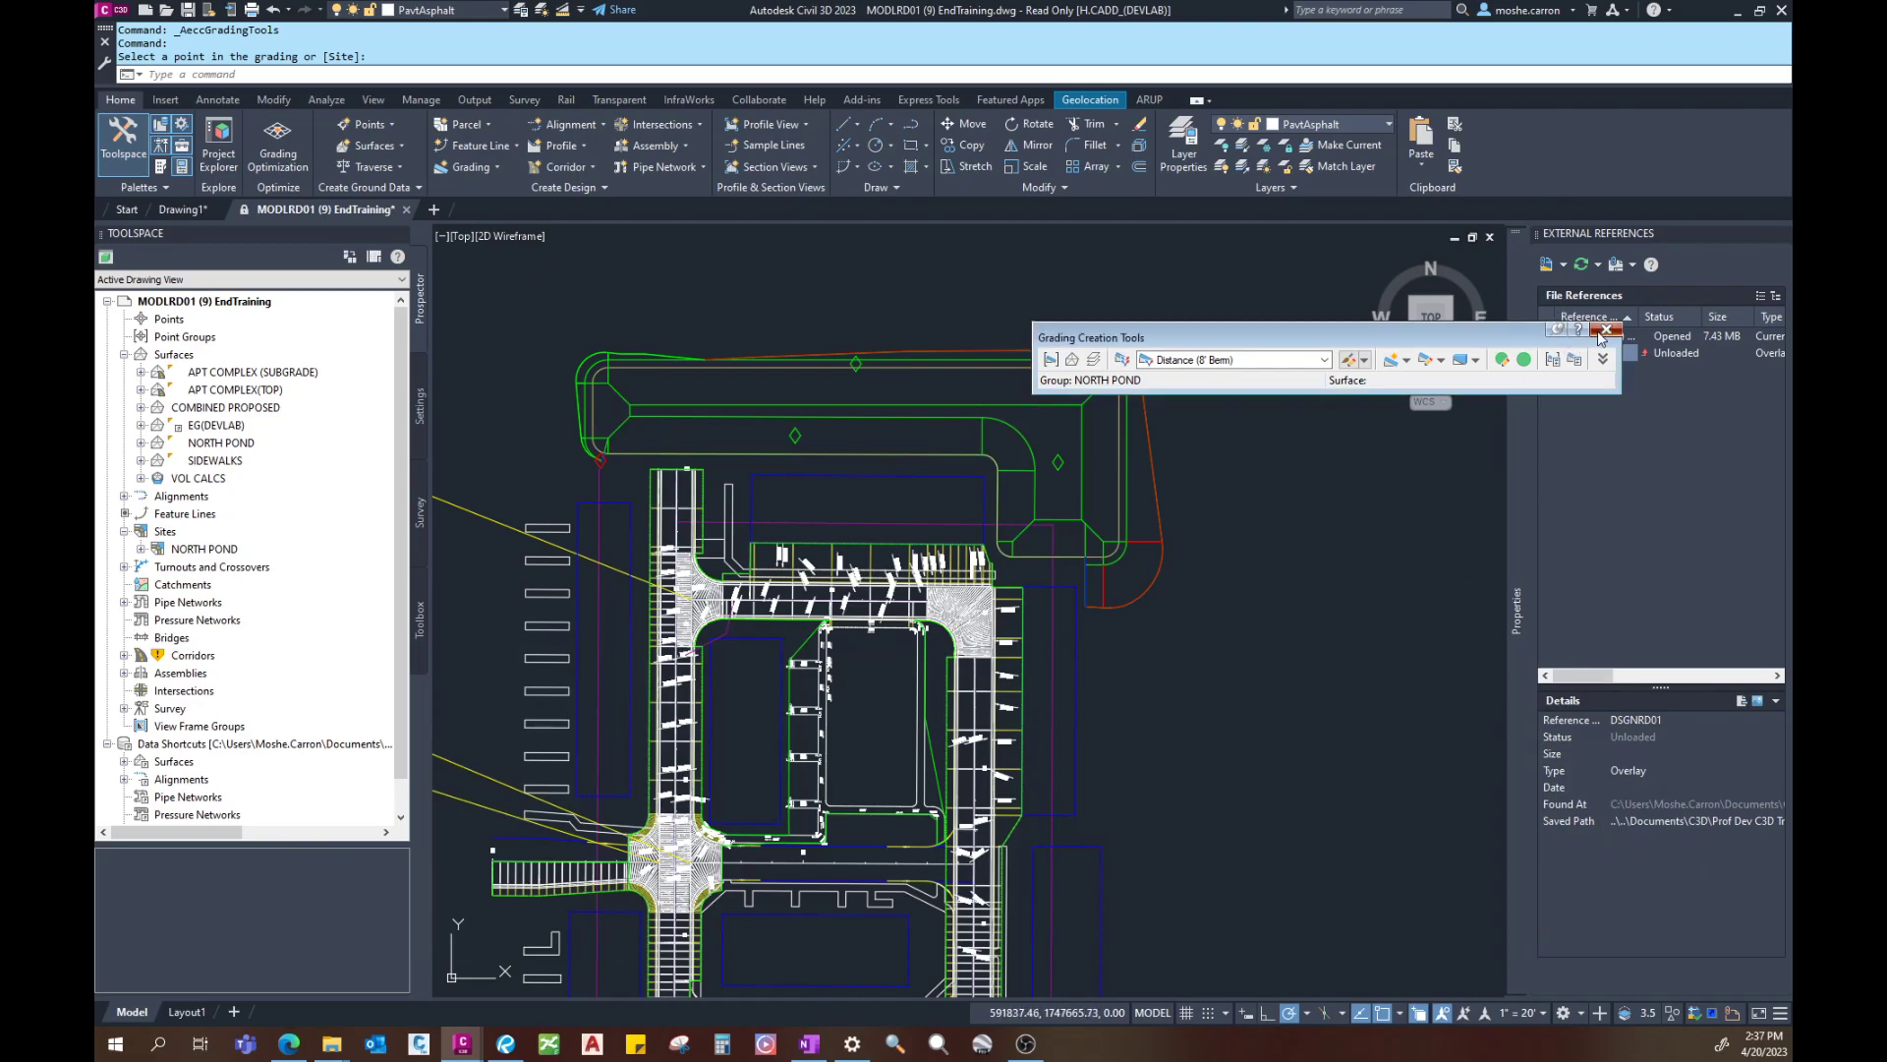
left_click(1604, 330)
Step: Reload the DSGNRD01 external reference to bring the roadway design linework back into the drawing
scroll(1184, 553, "down", 3)
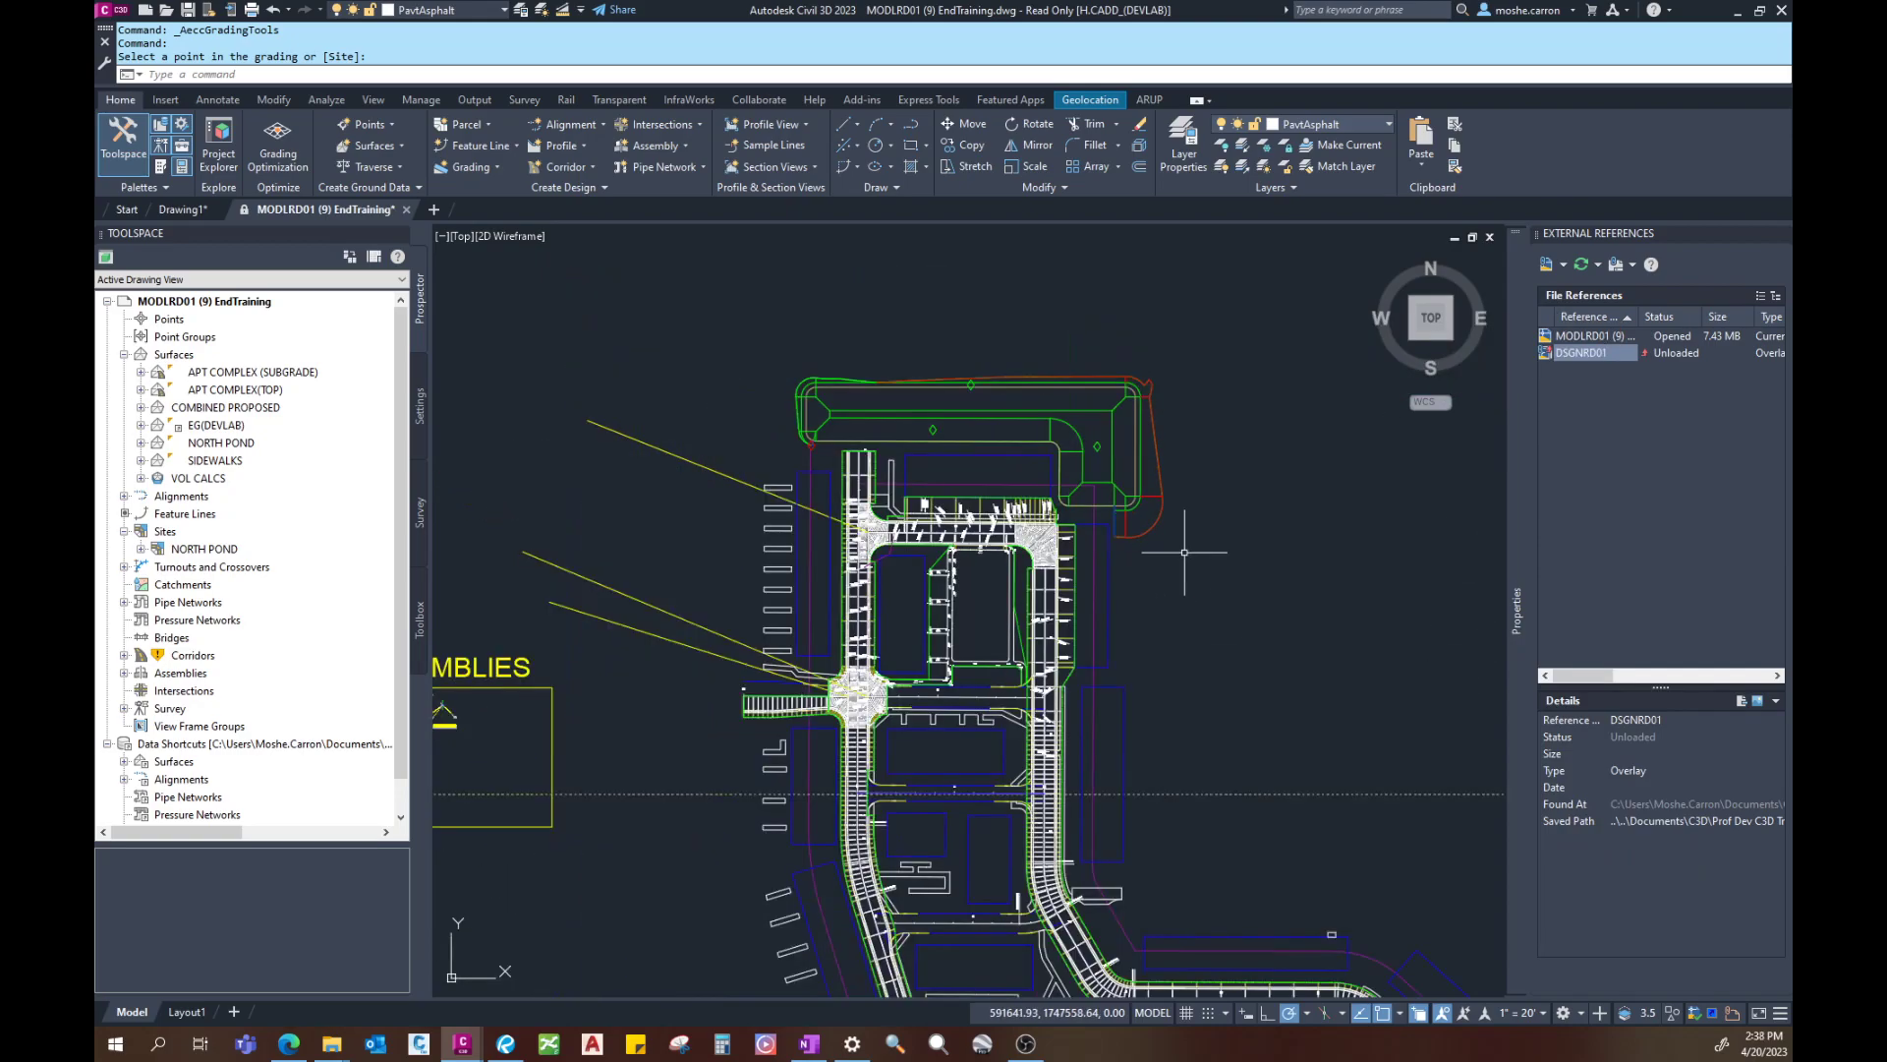
middle_click_drag(1213, 665, 1125, 455)
scroll(1117, 443, "down", 2)
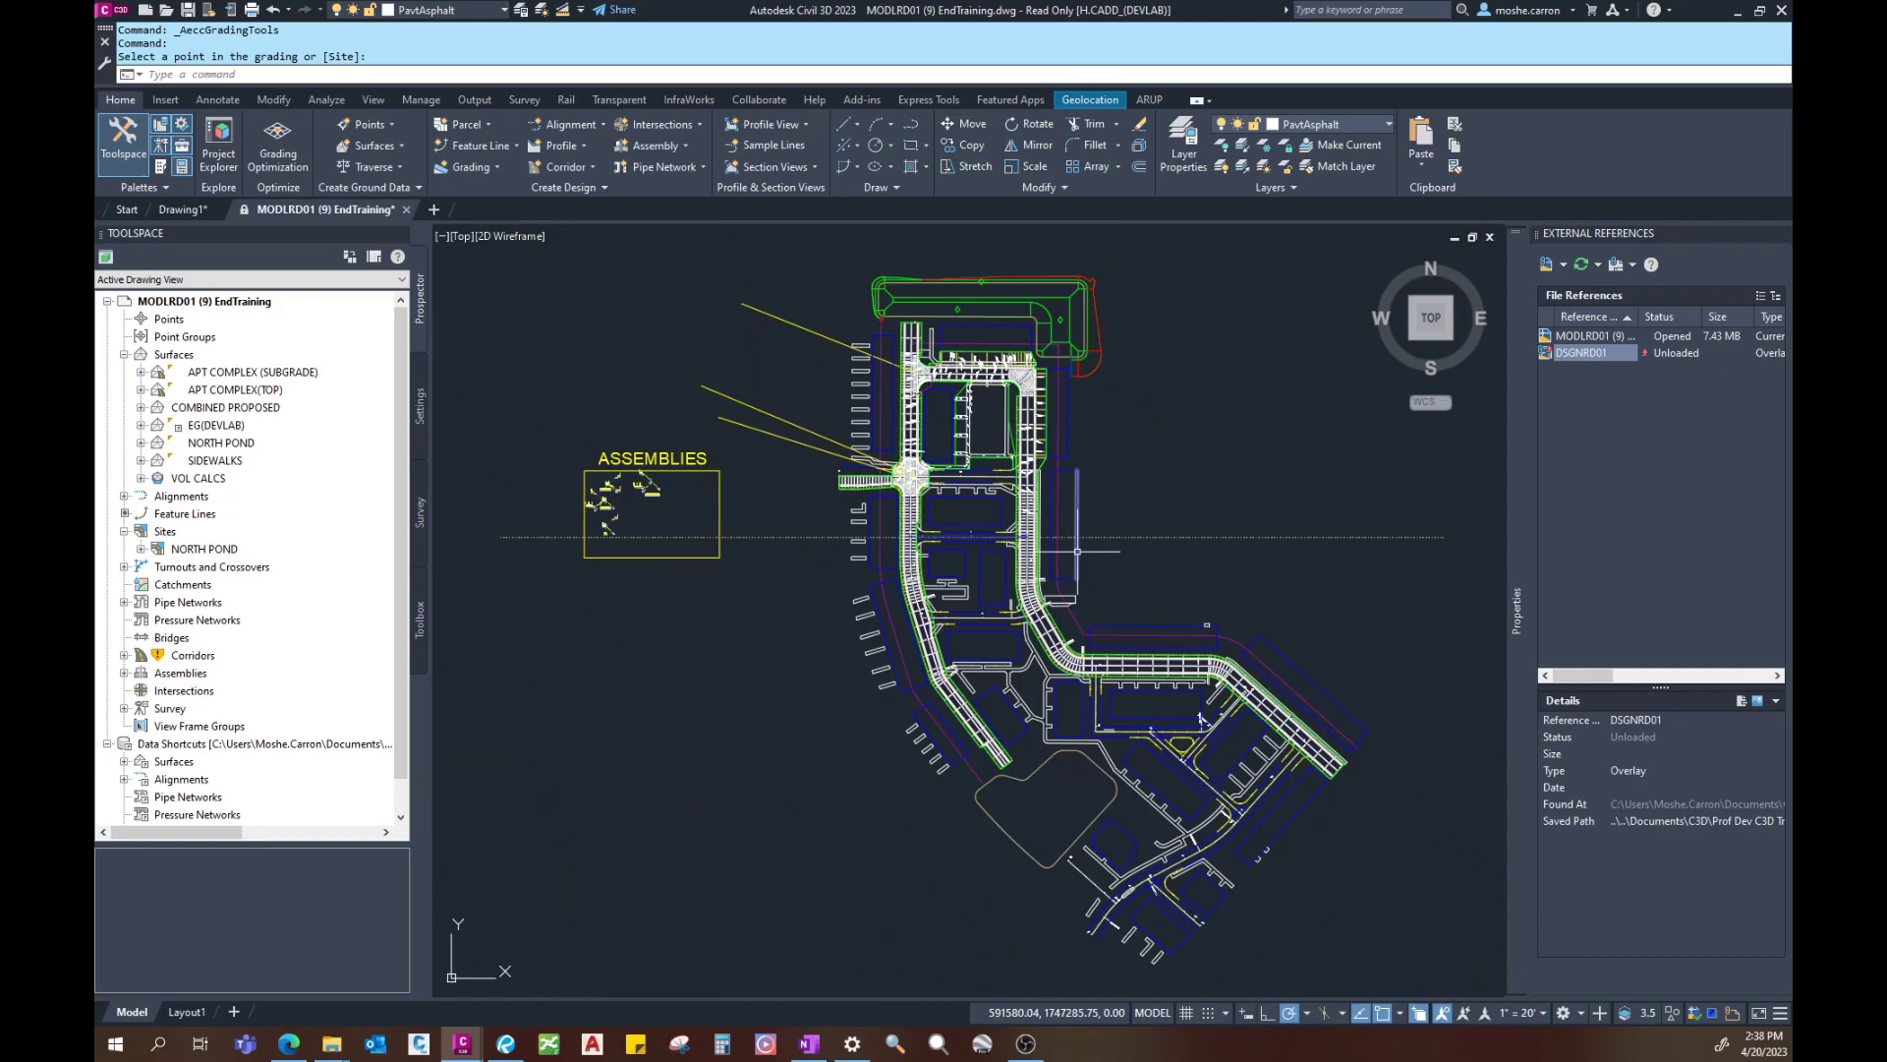
right_click(1563, 356)
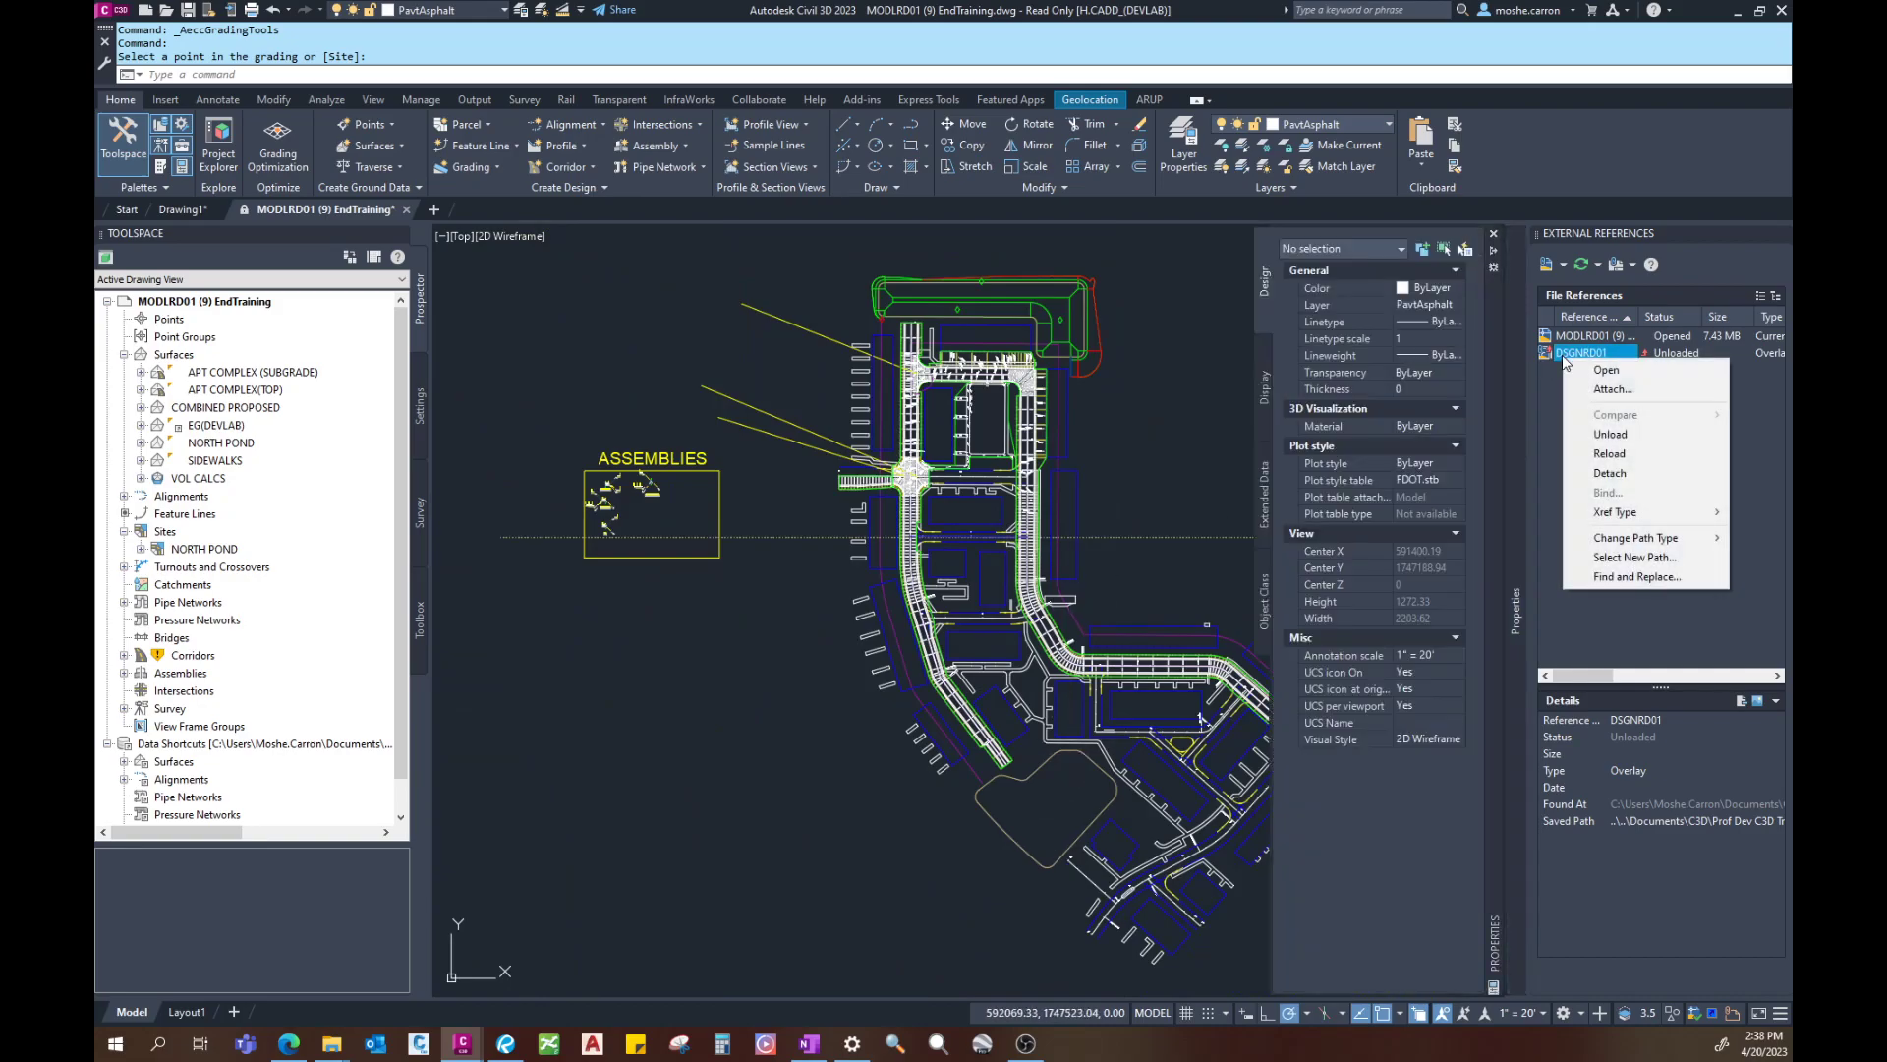
left_click(1609, 454)
Step: Dock the Properties palette beside the External References palette with the southern pond area in view
middle_click_drag(1199, 718, 1042, 674)
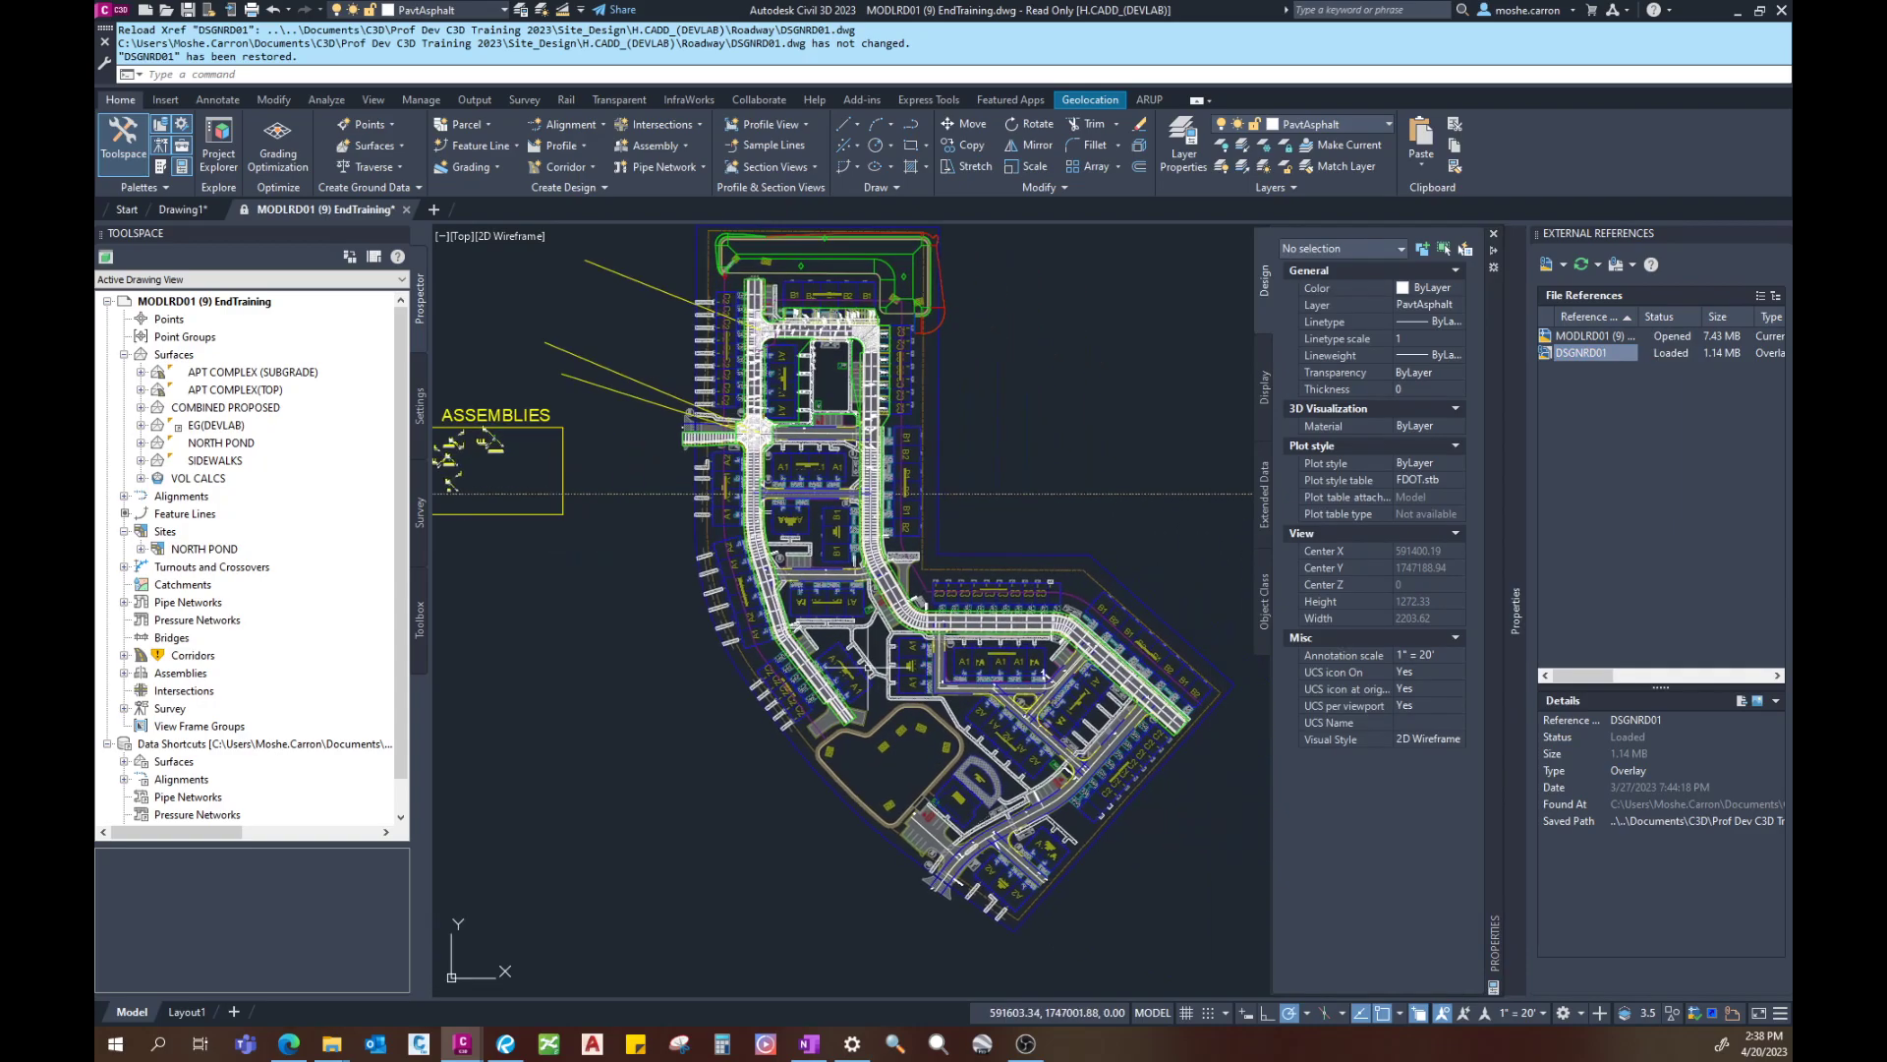
middle_click_drag(838, 817, 806, 801)
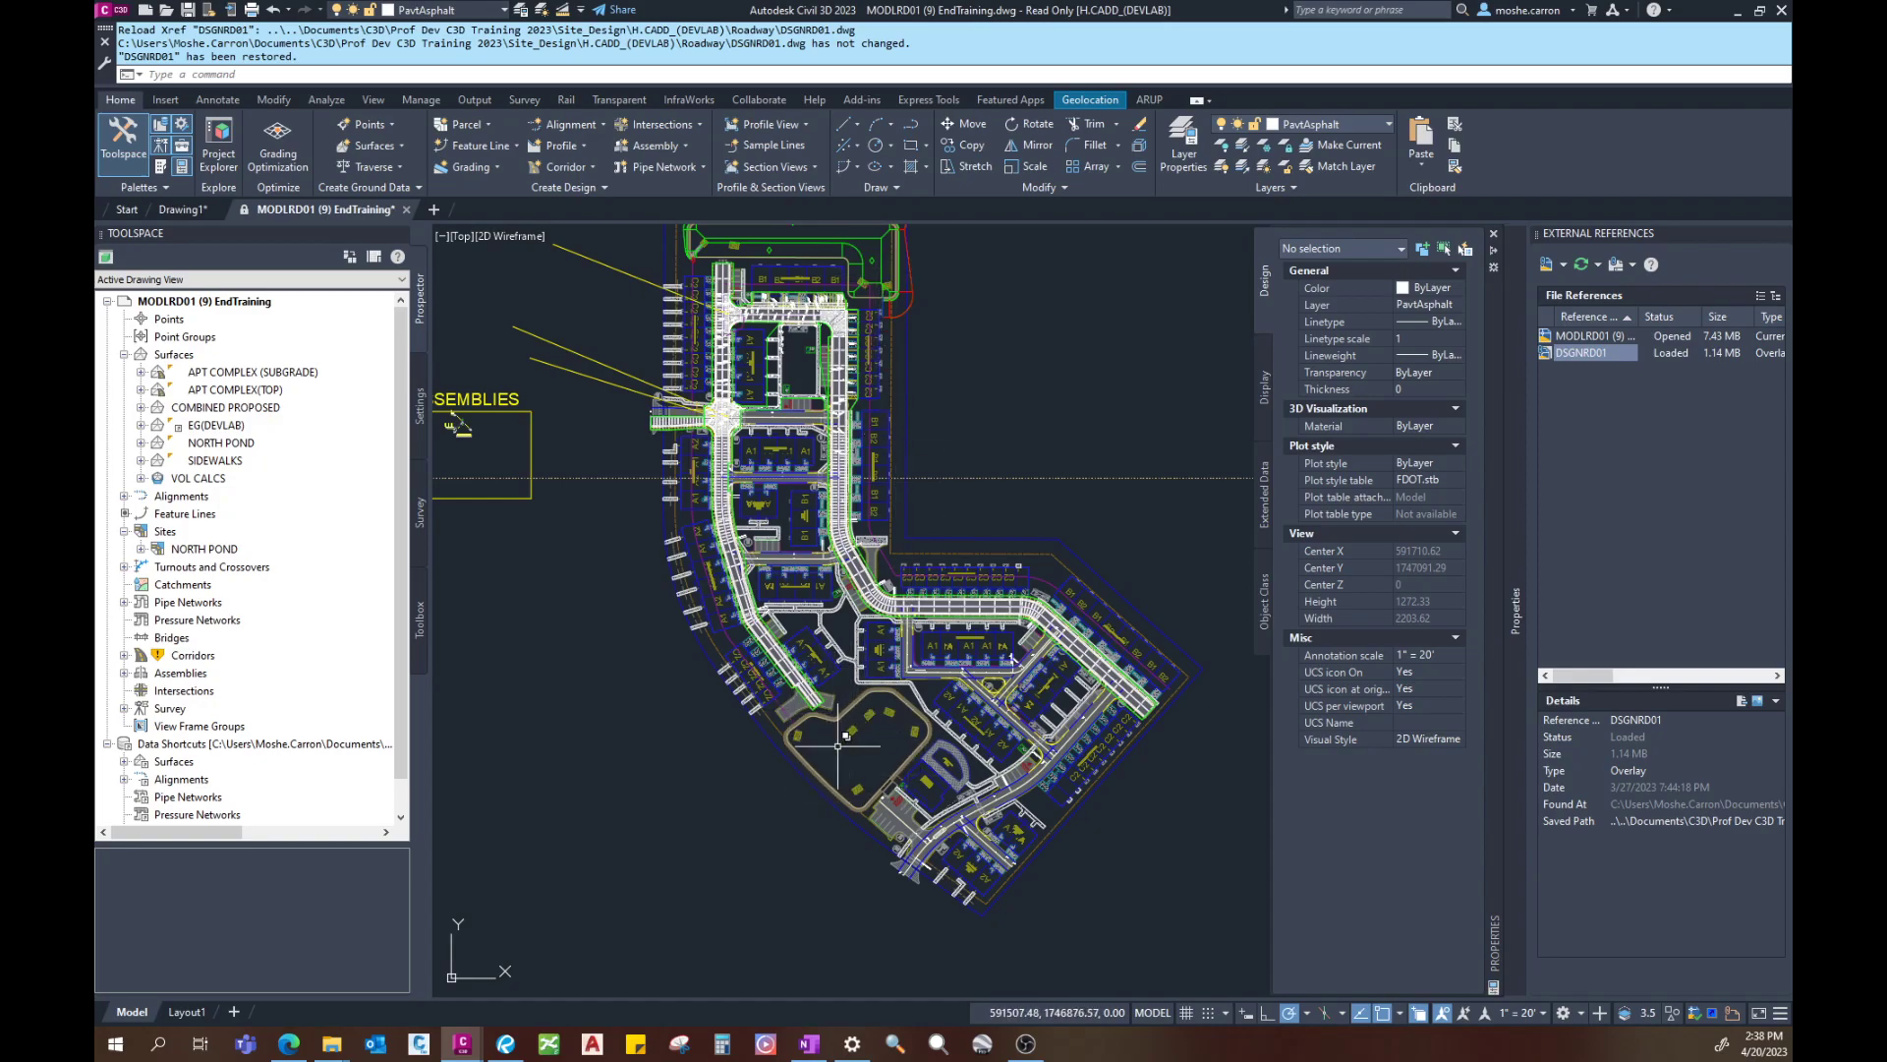
double_click(1492, 251)
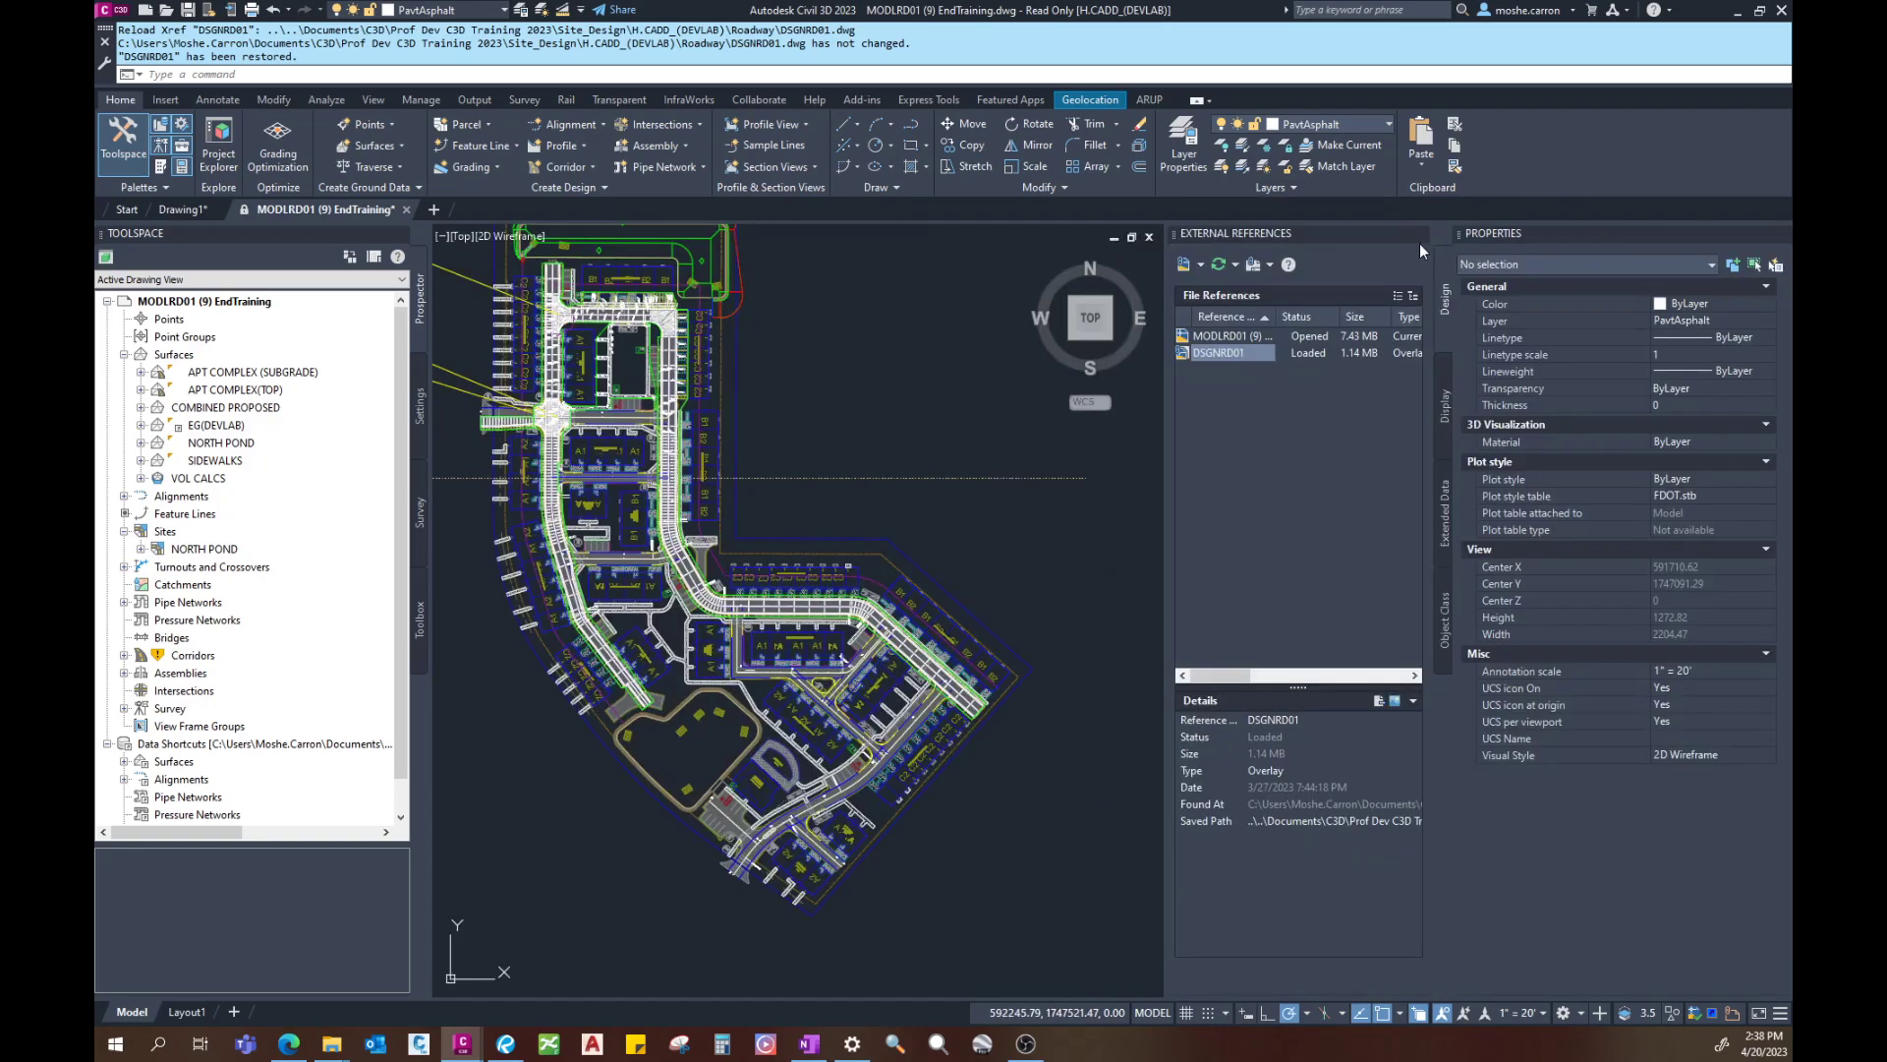
Step: Collapse the External References palette and select the closed berm polyline outlining the southern pond
left_click(1404, 234)
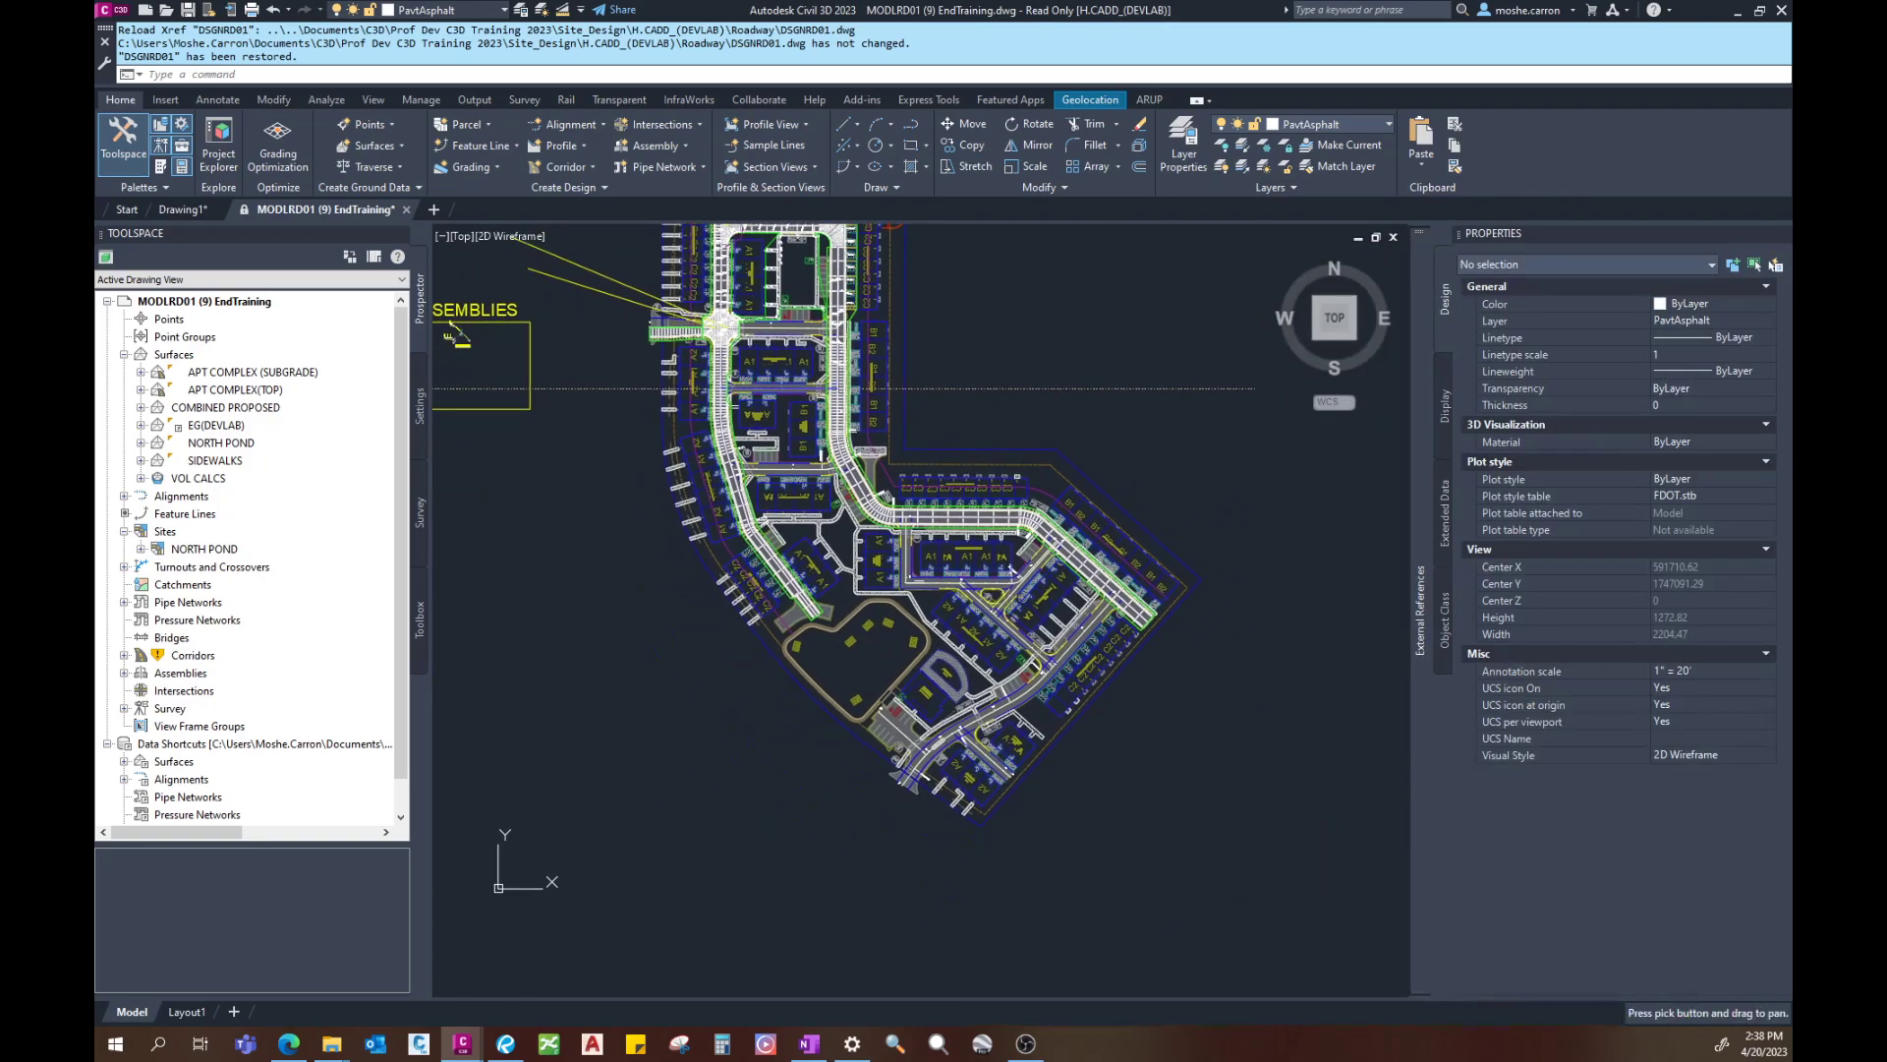
scroll(831, 634, "up", 4)
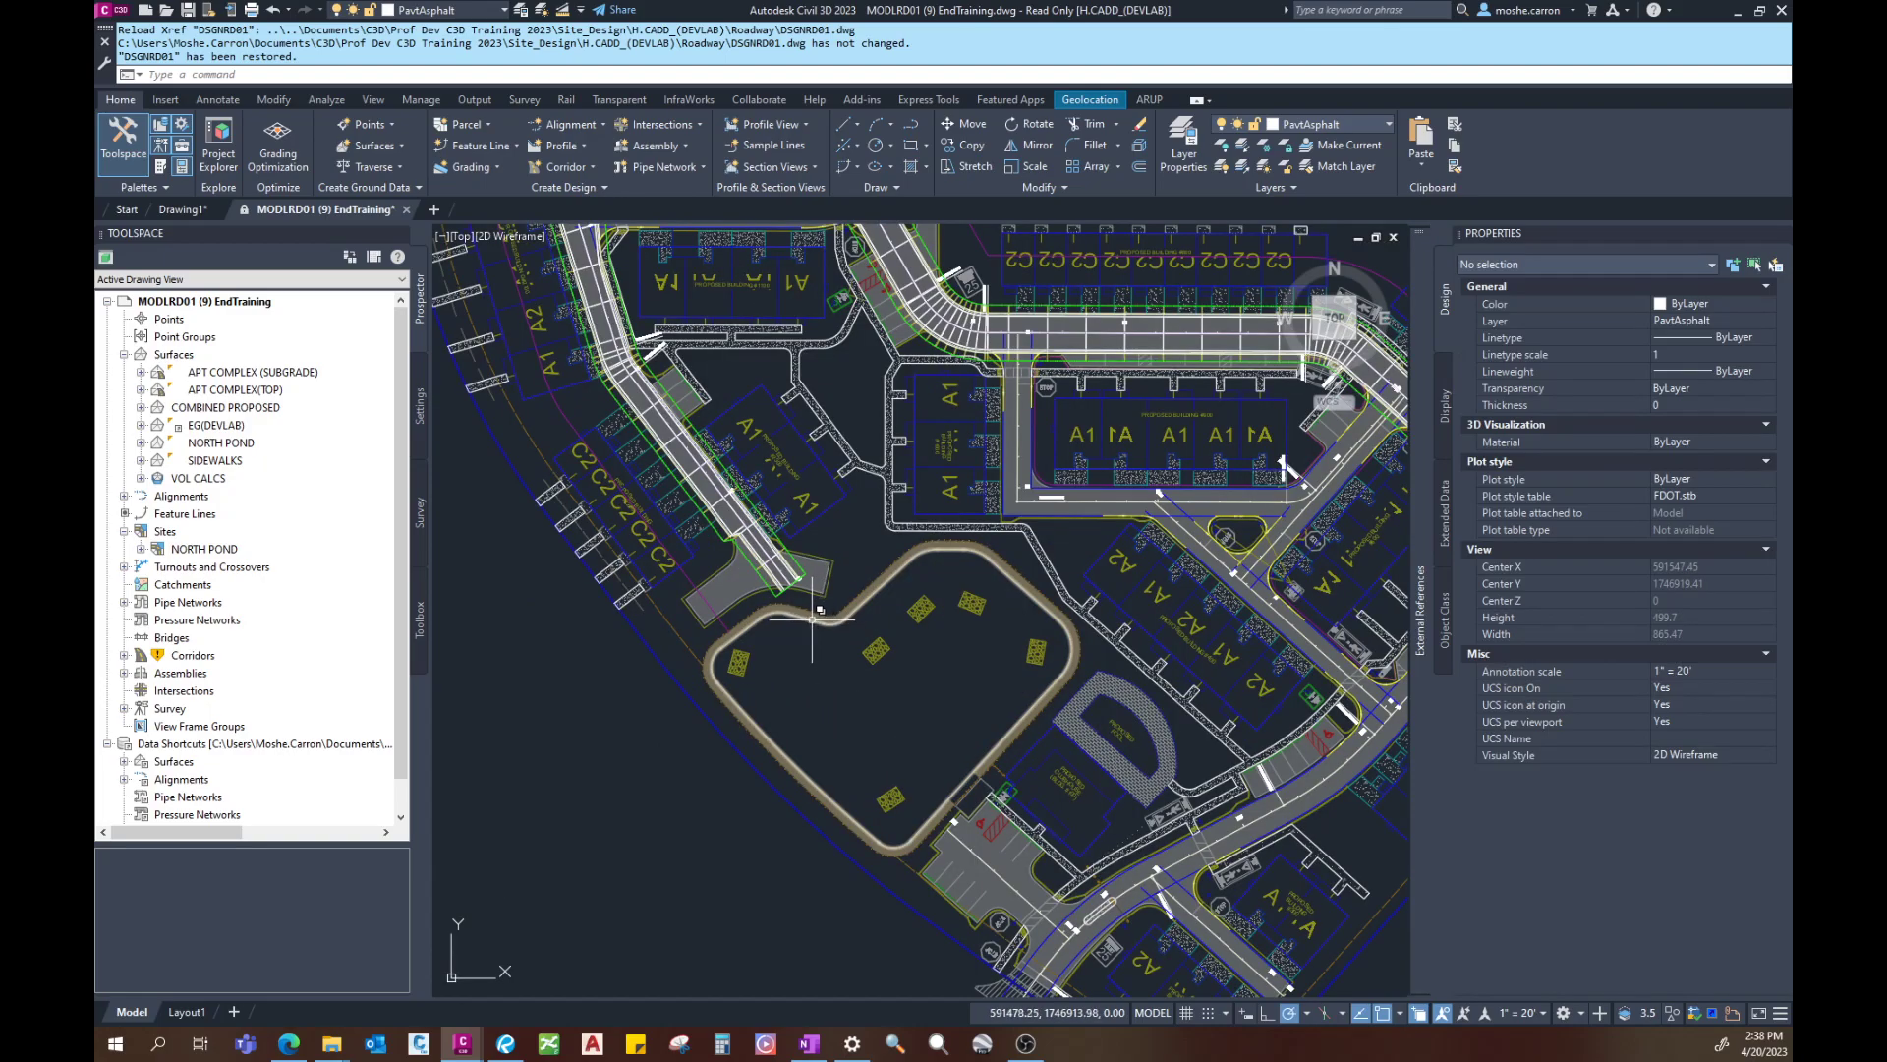
middle_click_drag(793, 621, 790, 601)
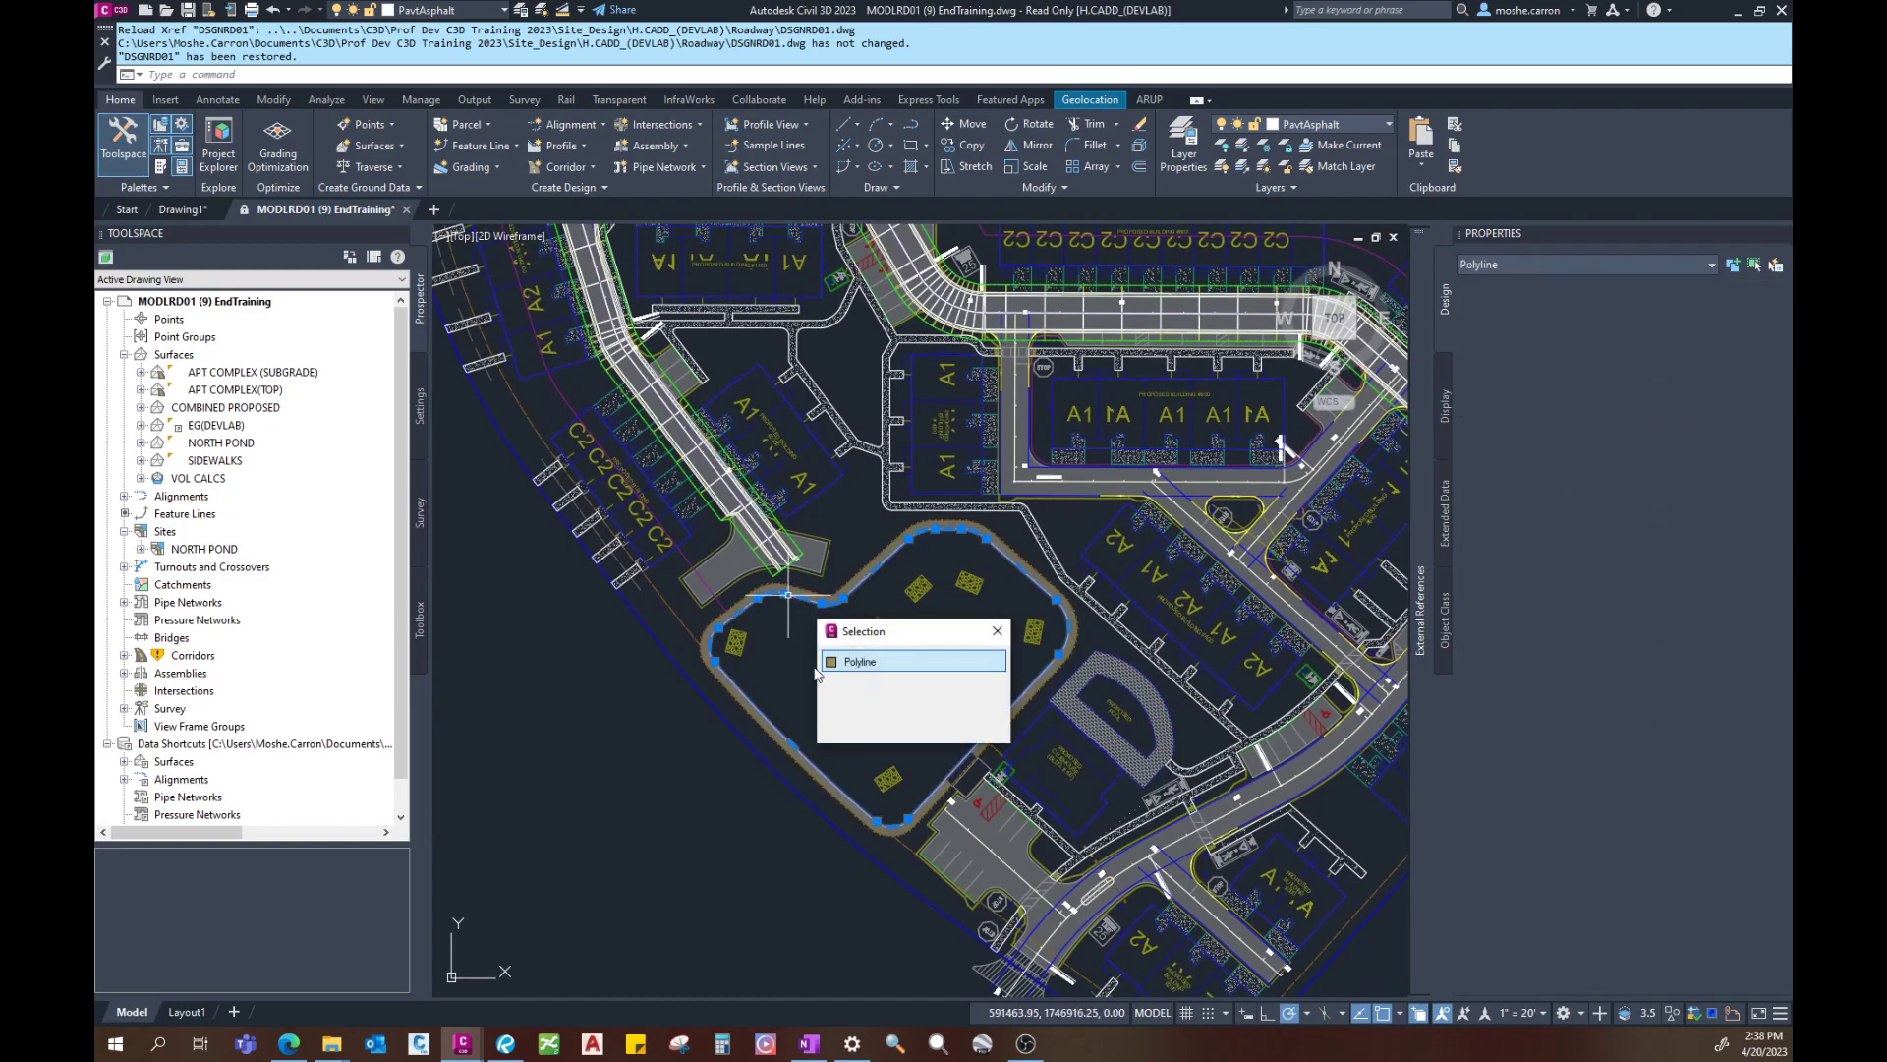
middle_click_drag(781, 654, 761, 578)
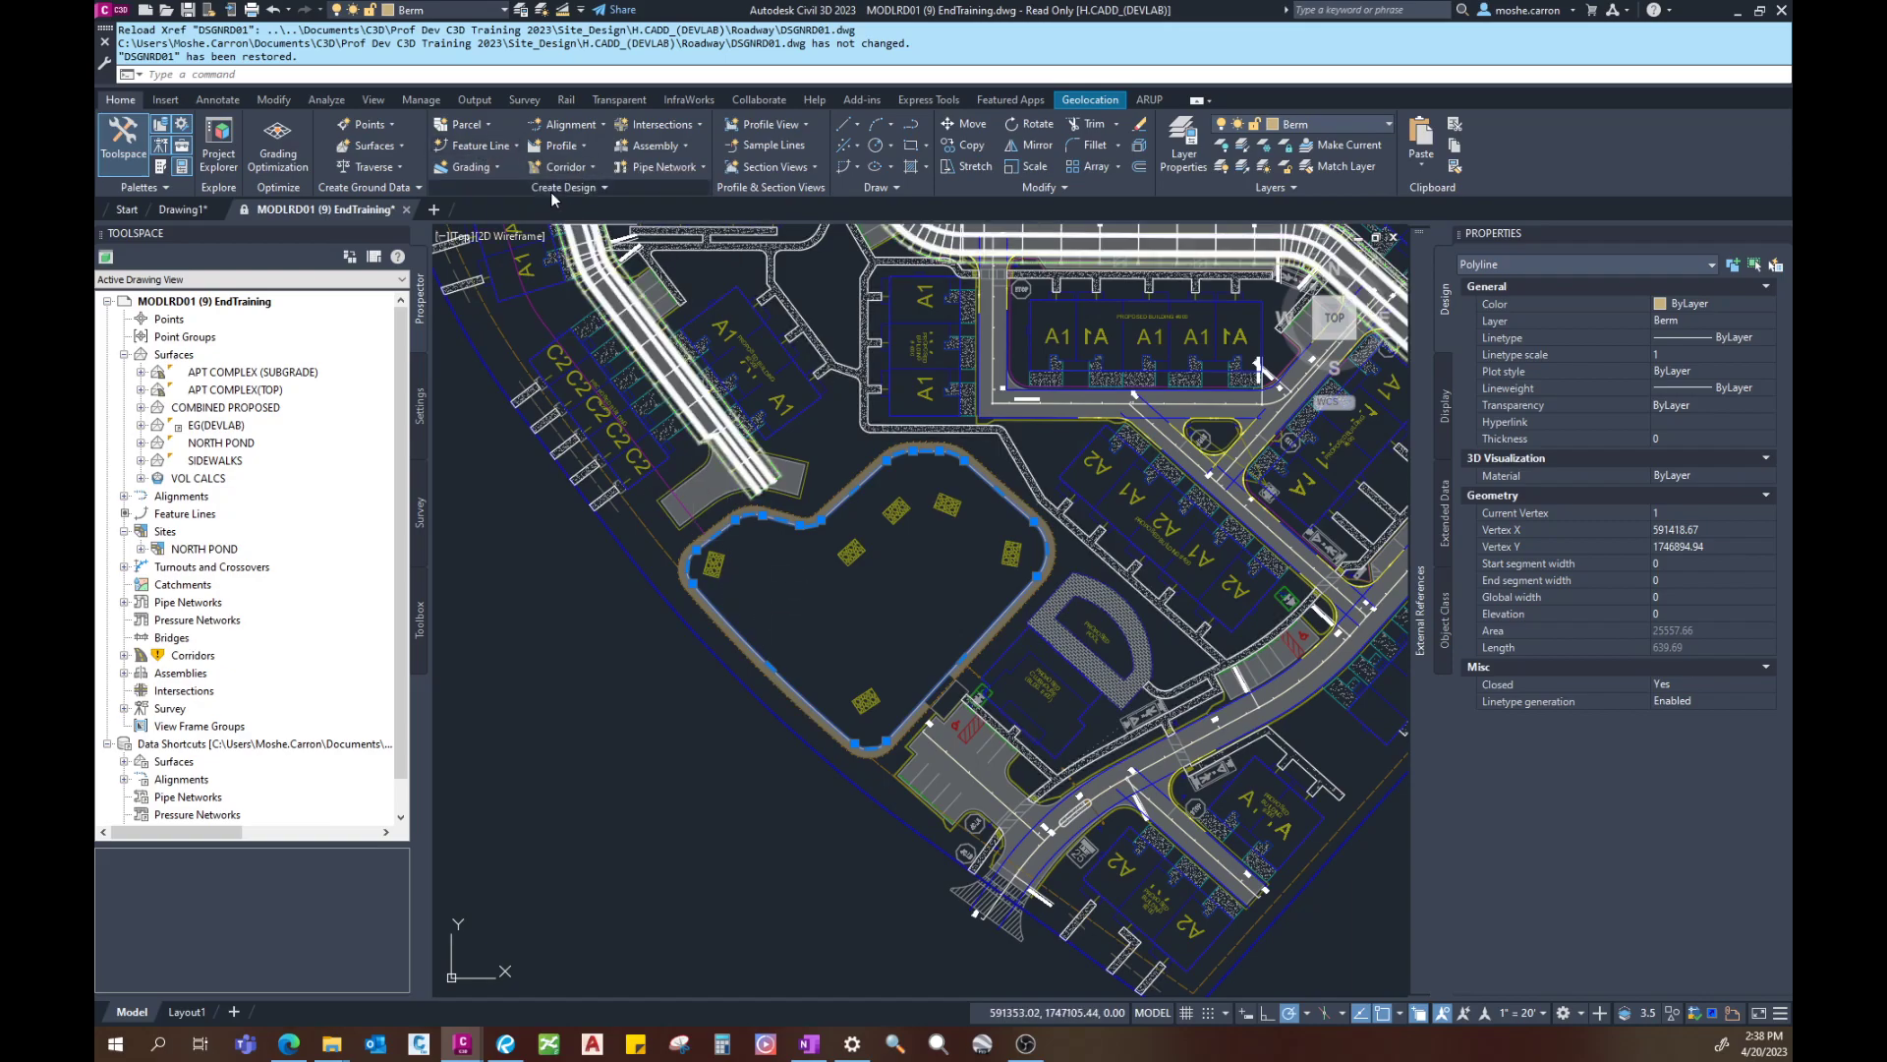
Step: Start Create Feature Lines from Objects for the selected pond polyline and create a new site named SOUTH POND for it
left_click(501, 148)
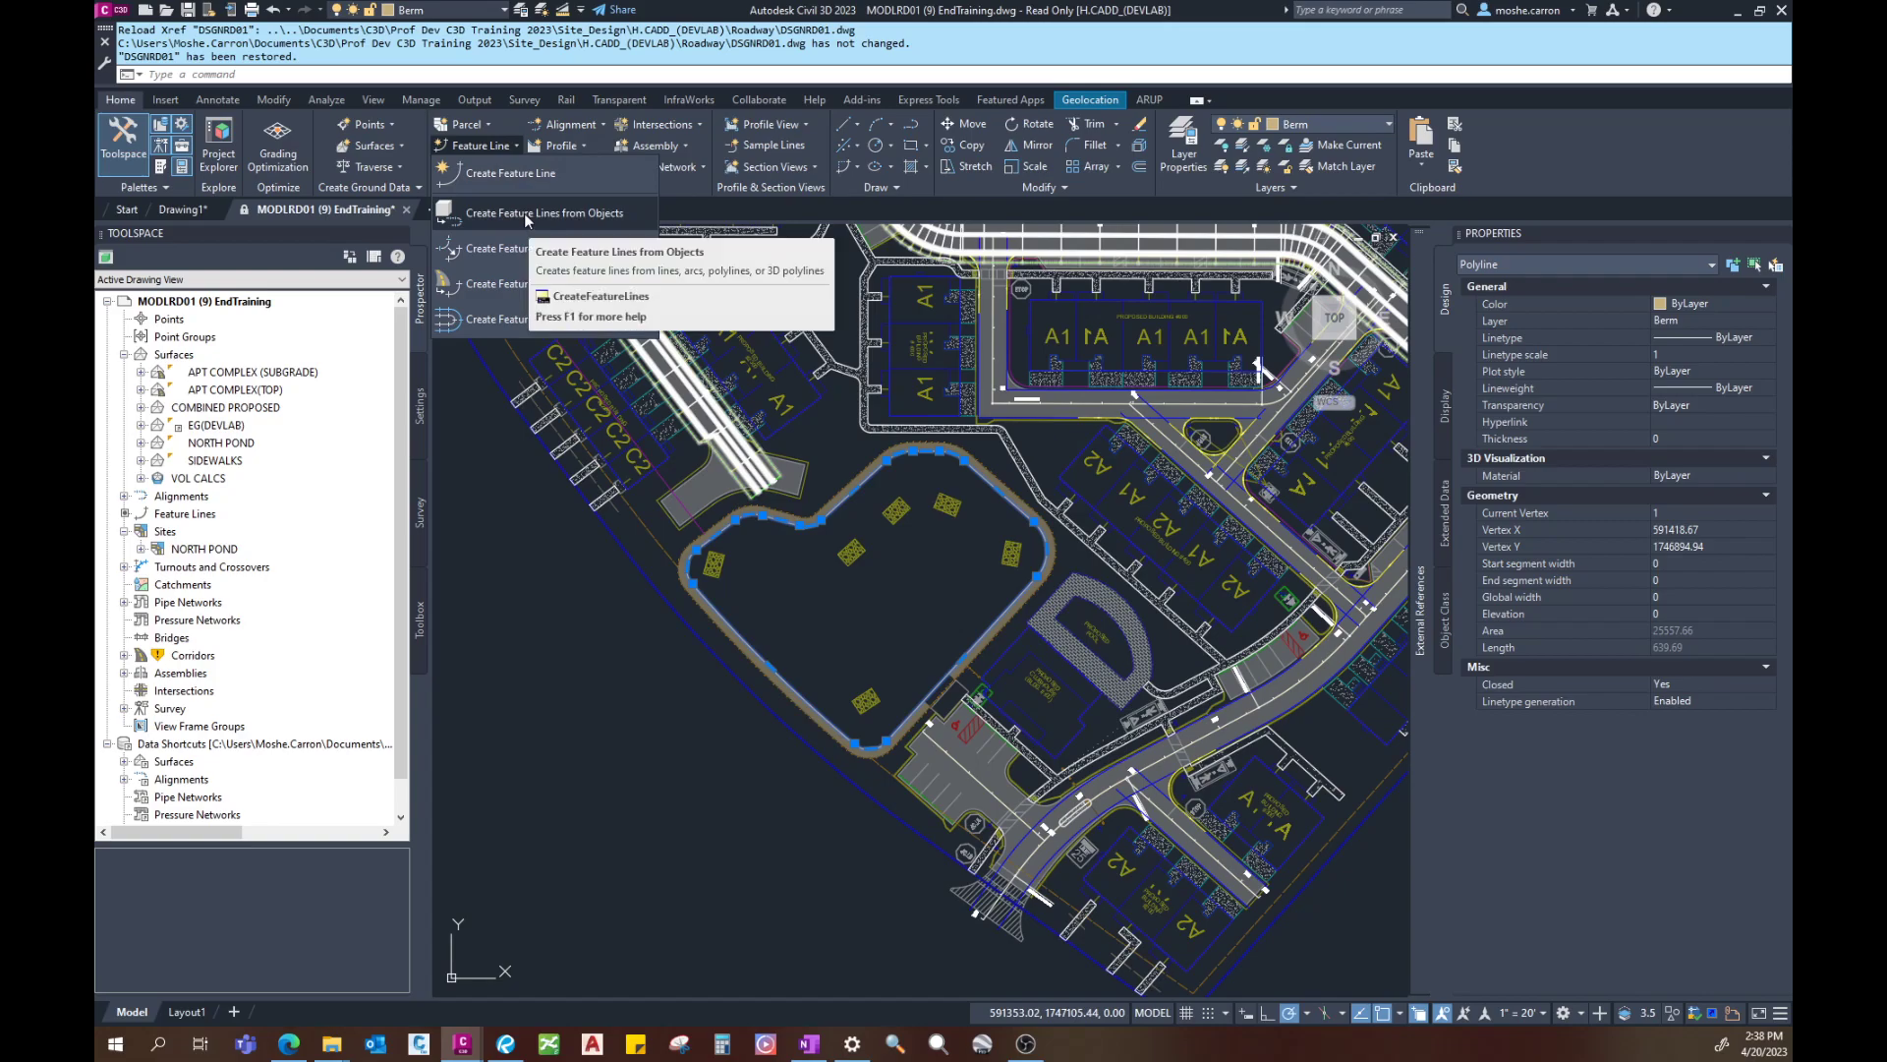
left_click(526, 214)
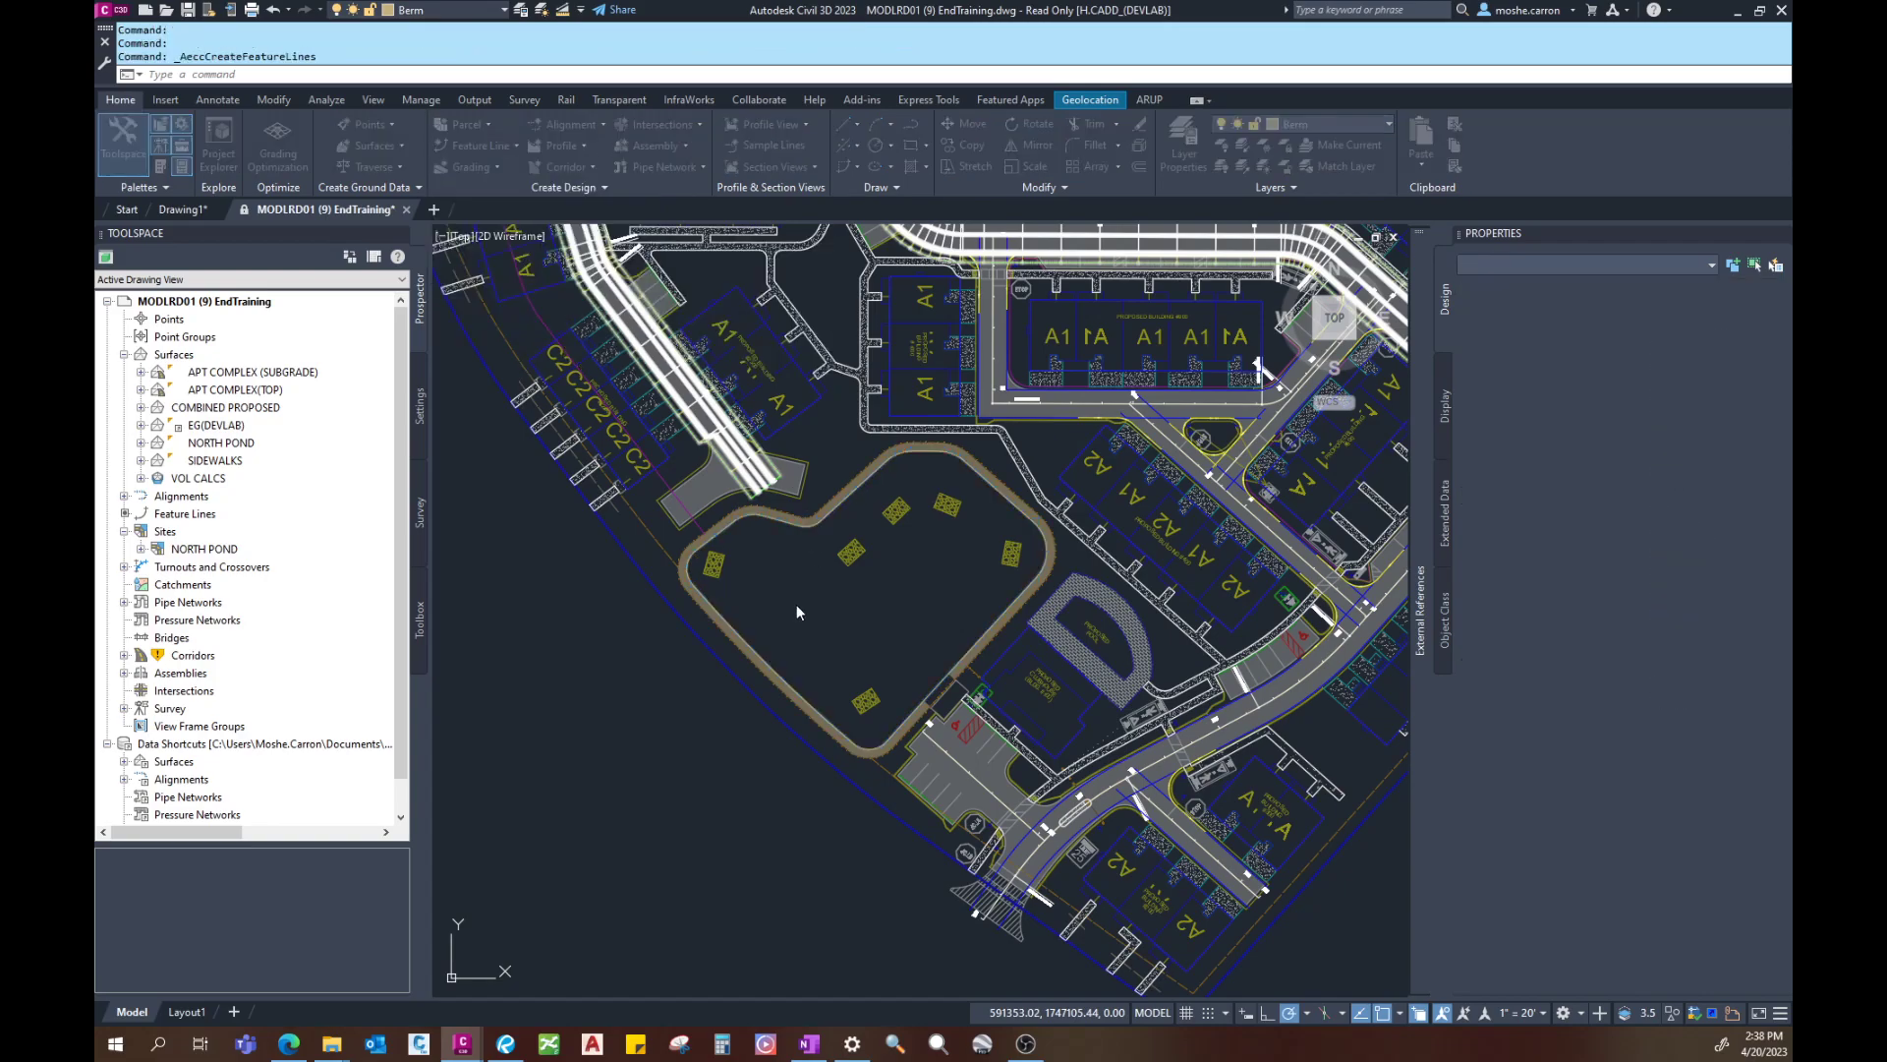
left_click_drag(562, 485, 1509, 484)
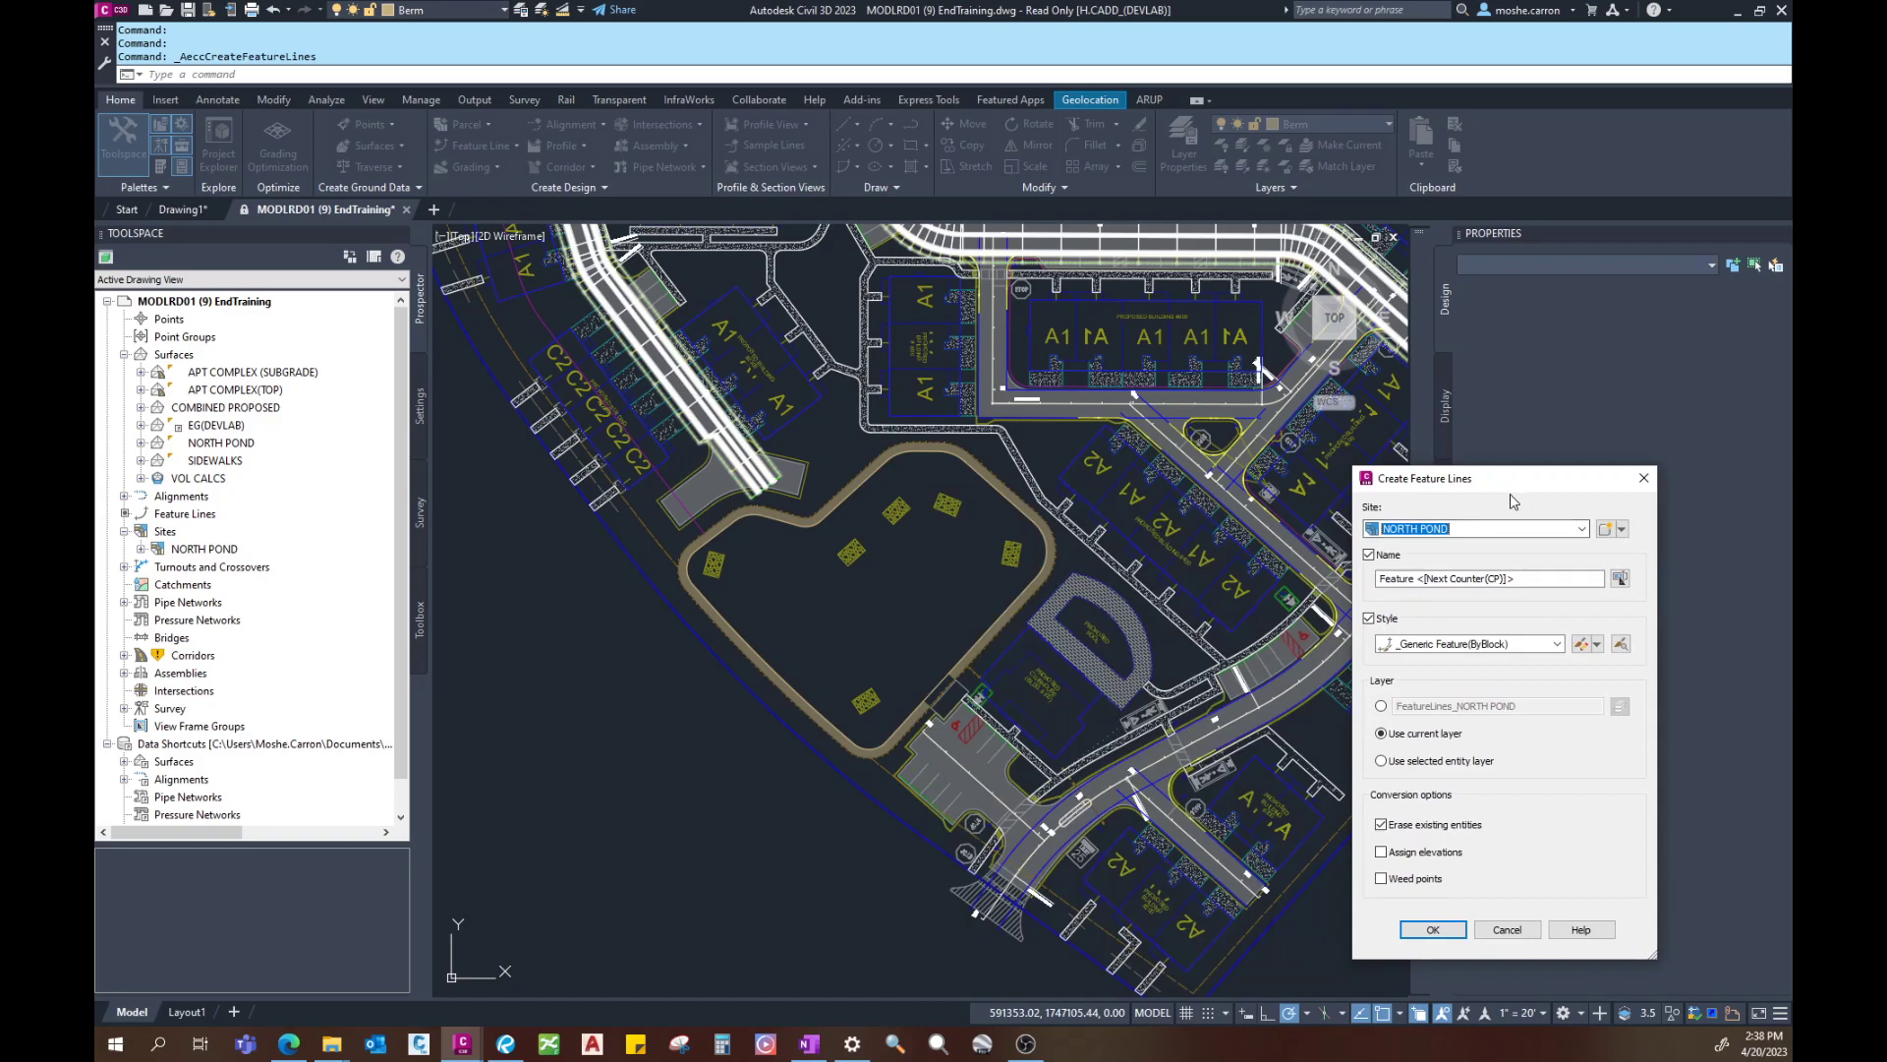
left_click_drag(1504, 484, 1323, 492)
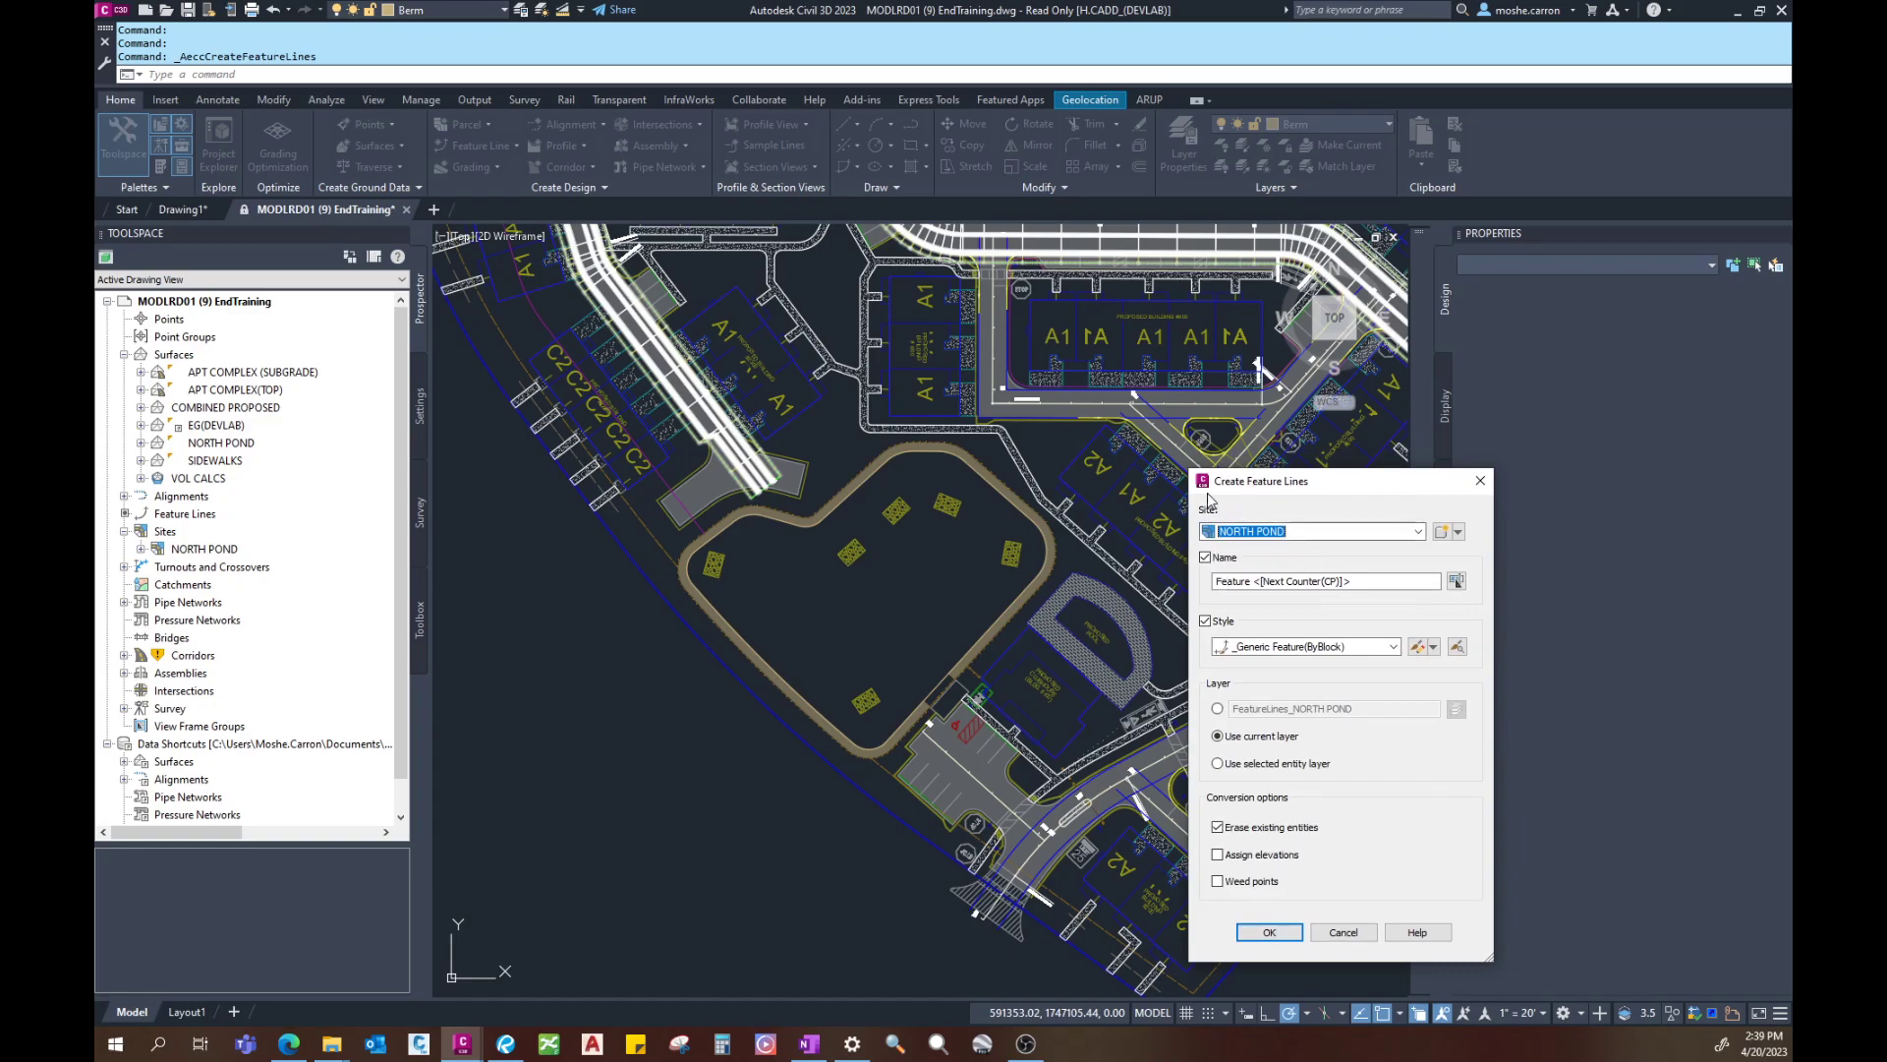
left_click(1459, 531)
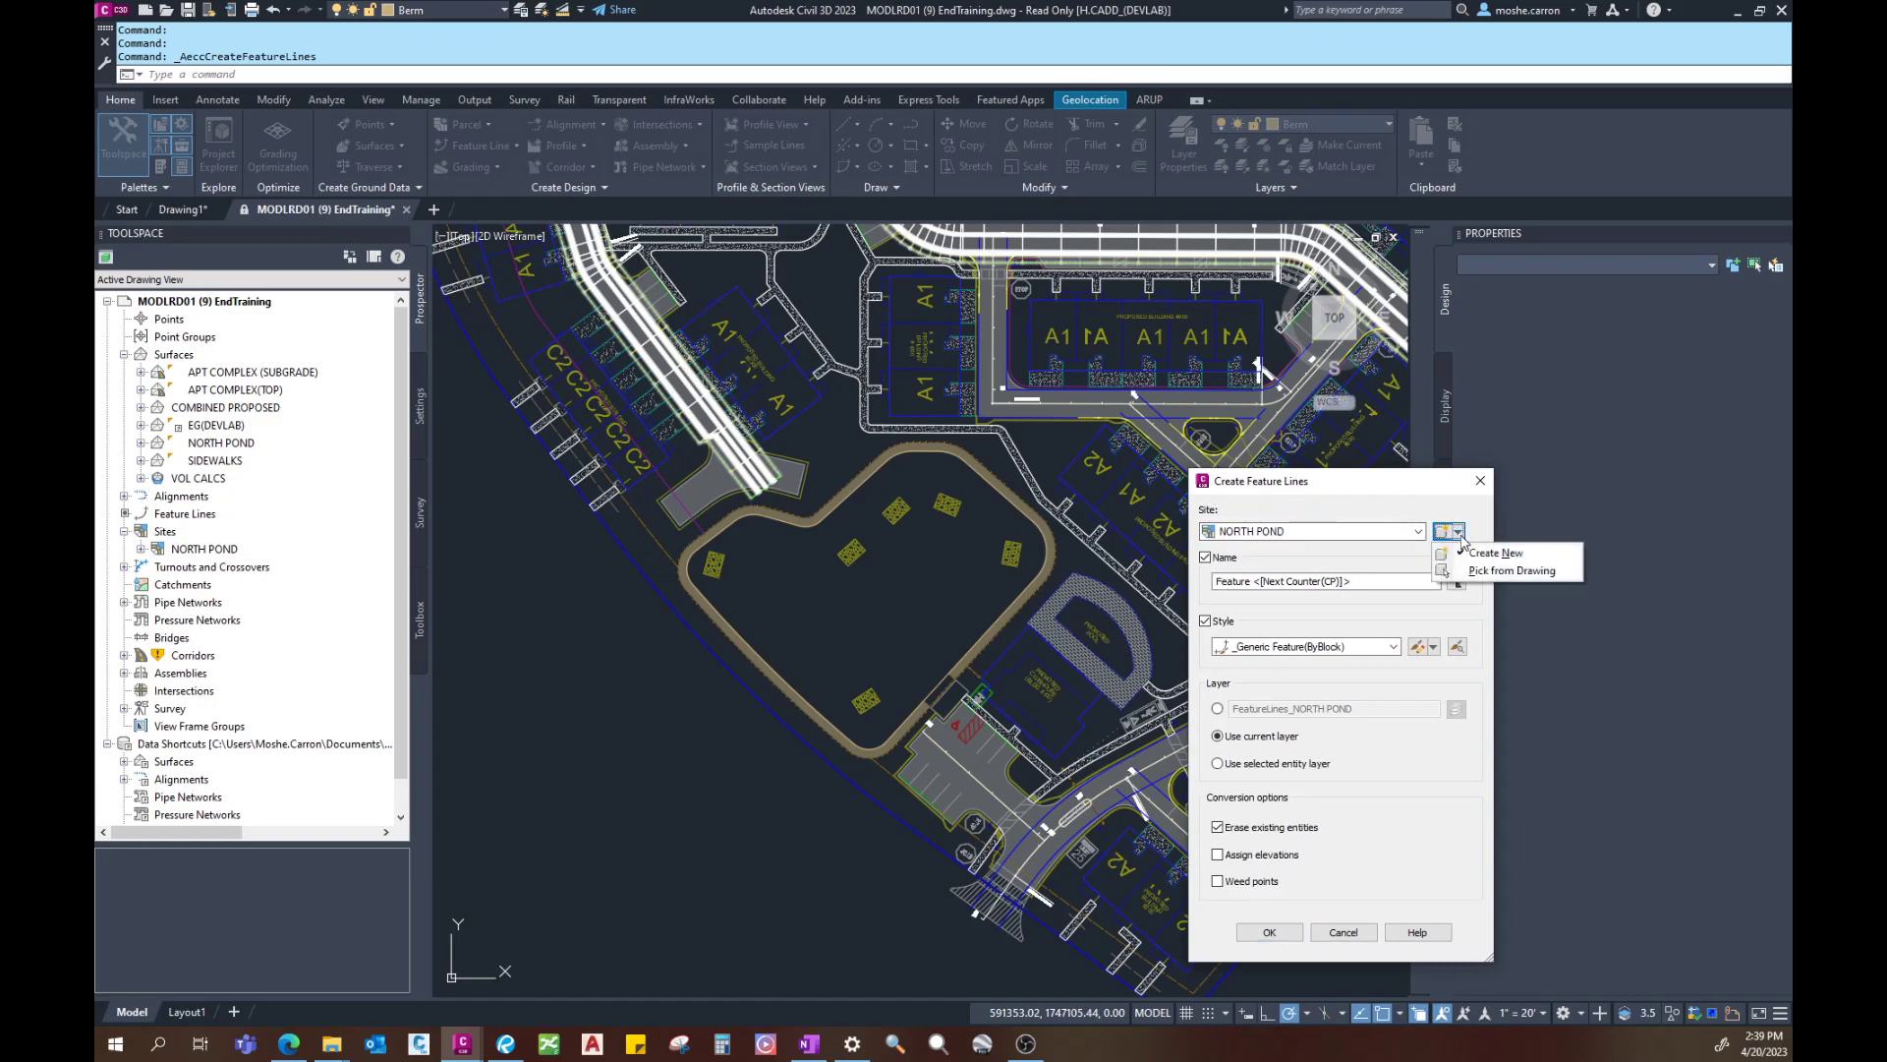
left_click(1481, 570)
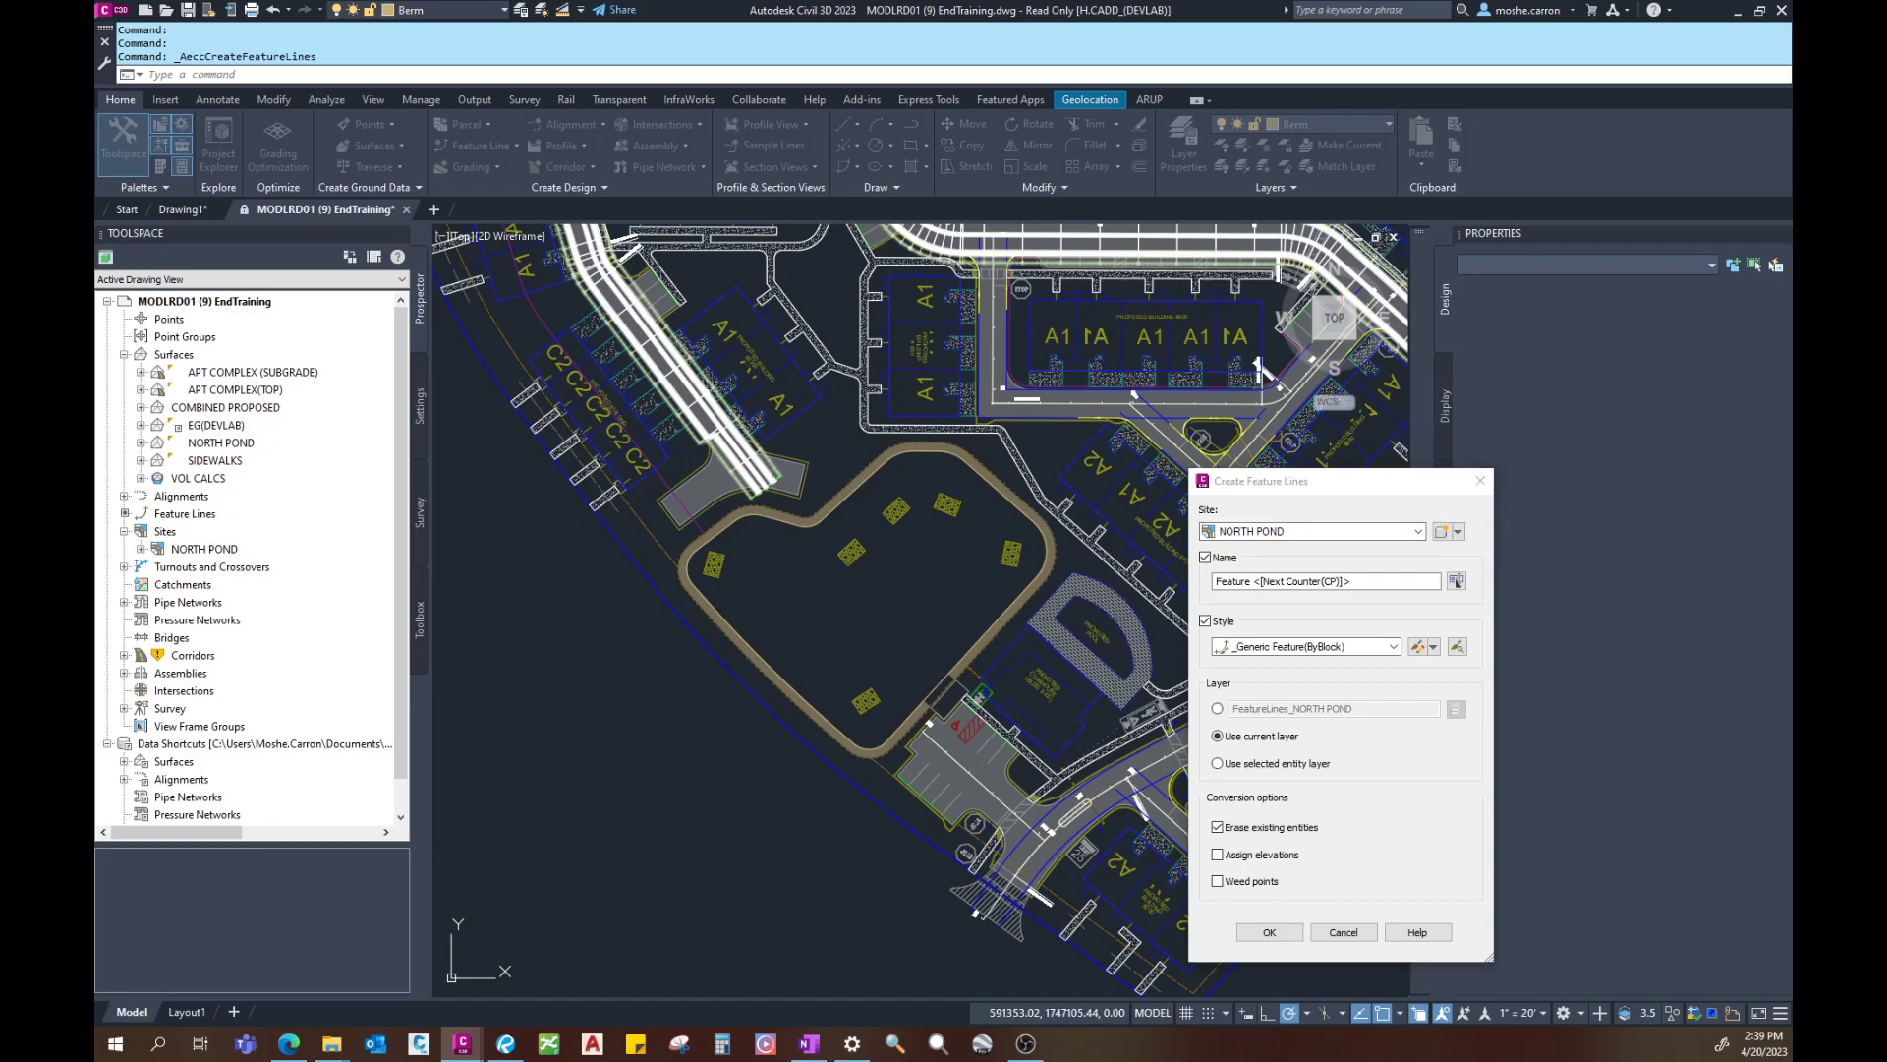
mouse_move(565, 588)
left_mouse_down()
mouse_move(948, 501)
mouse_move(830, 515)
left_mouse_up()
left_click(482, 583)
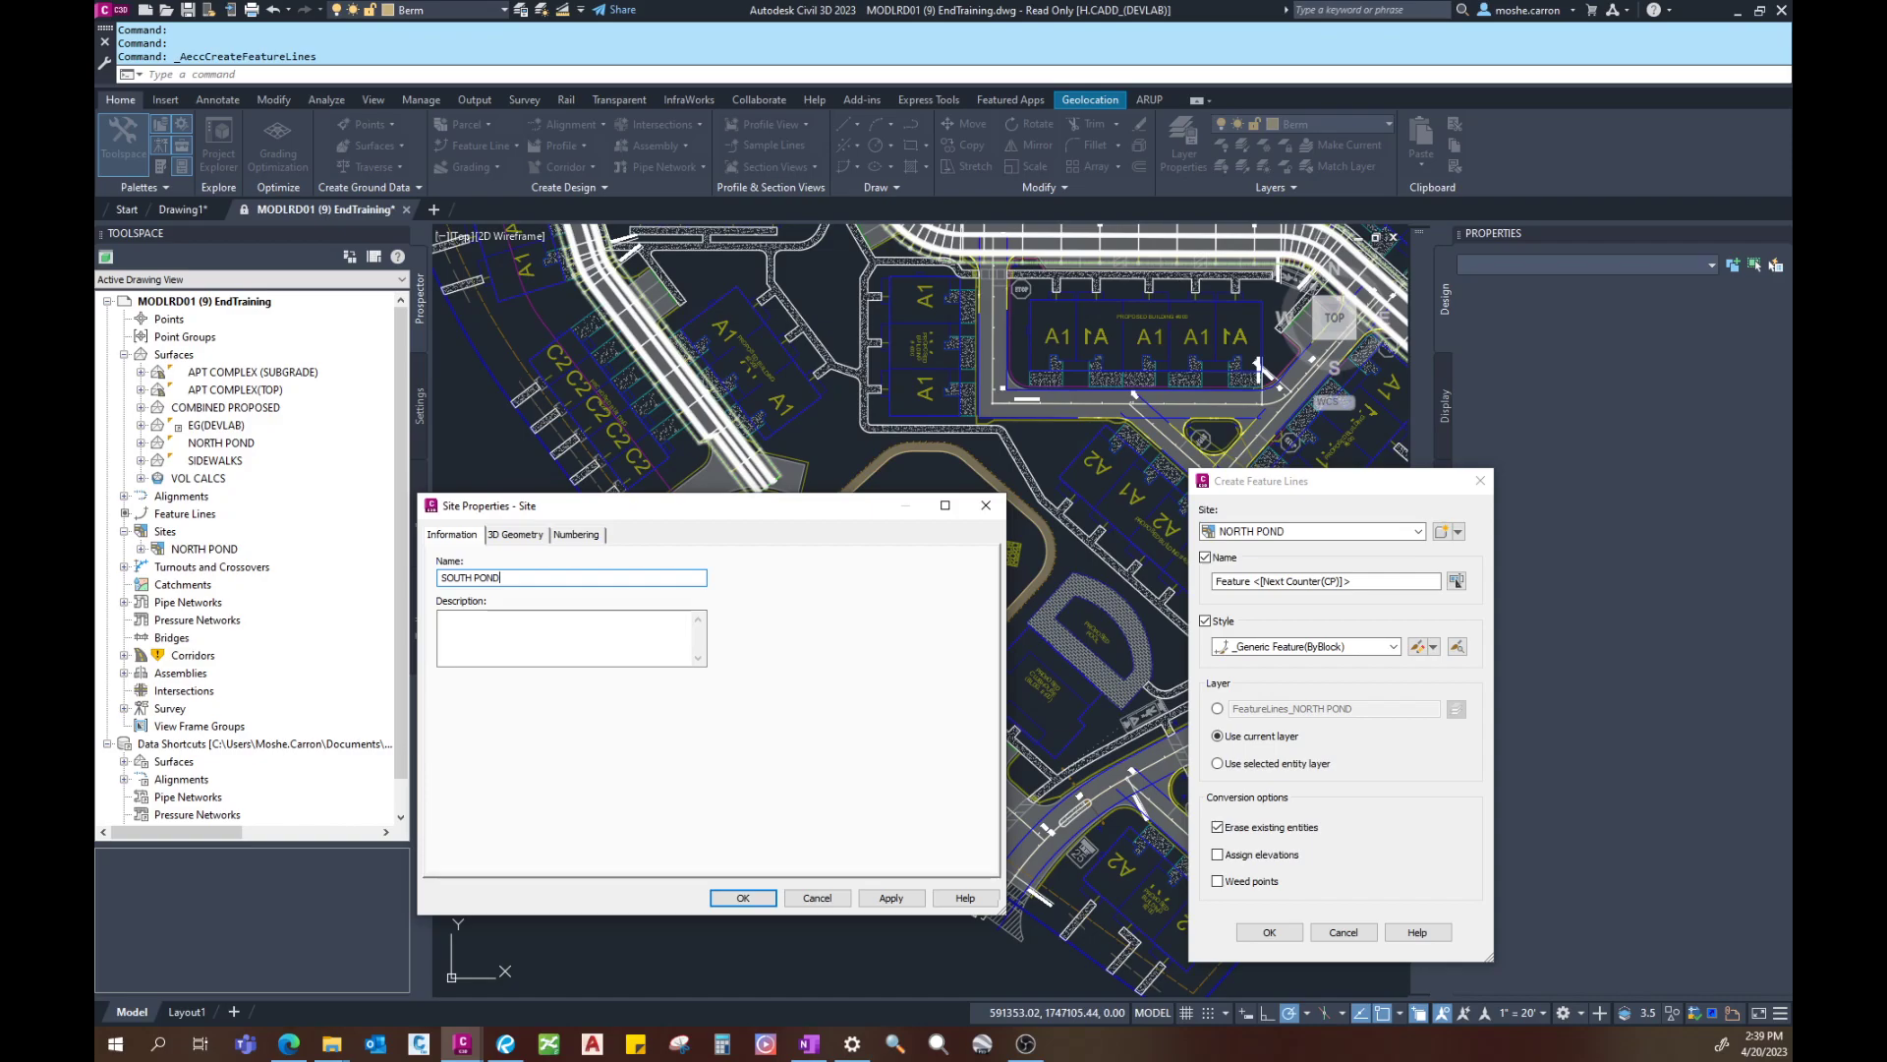
left_click(744, 898)
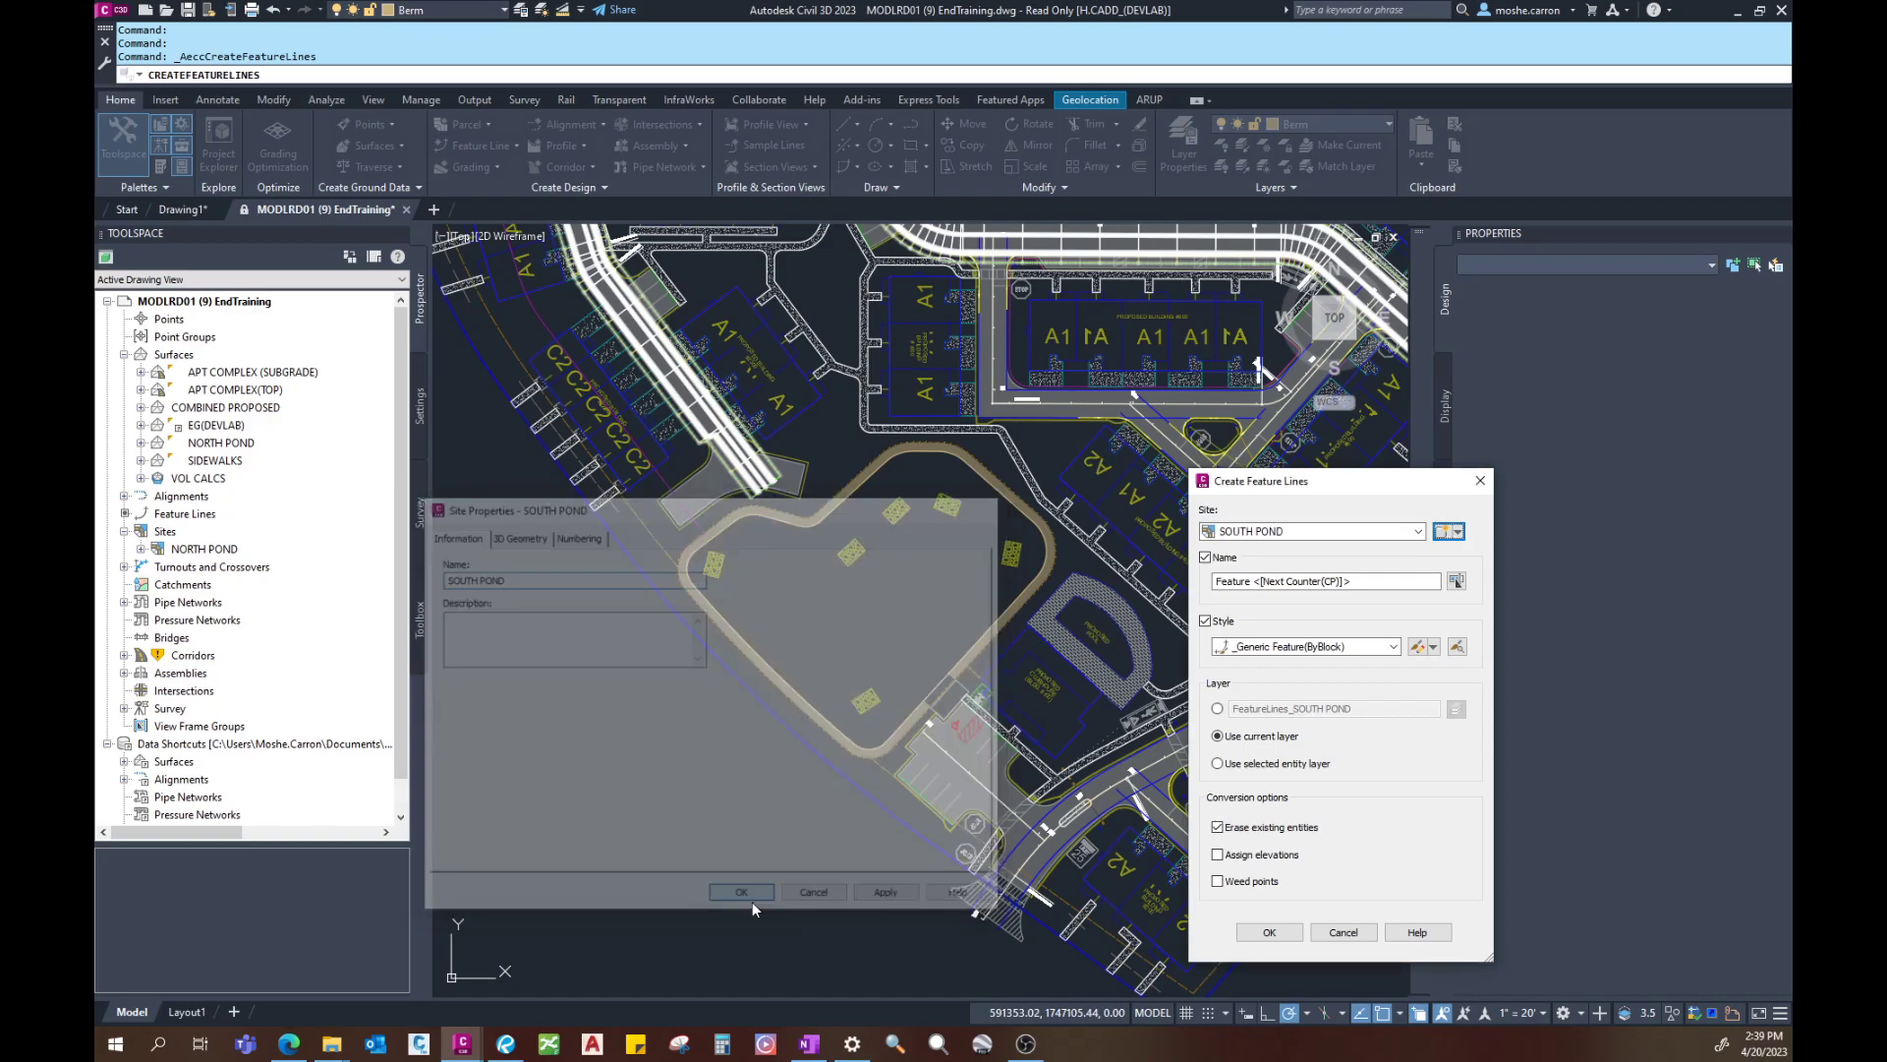
Step: Name the feature line TOP (84.0'), have it use the selected entity layer, and enable assigning elevations
left_click(1335, 581)
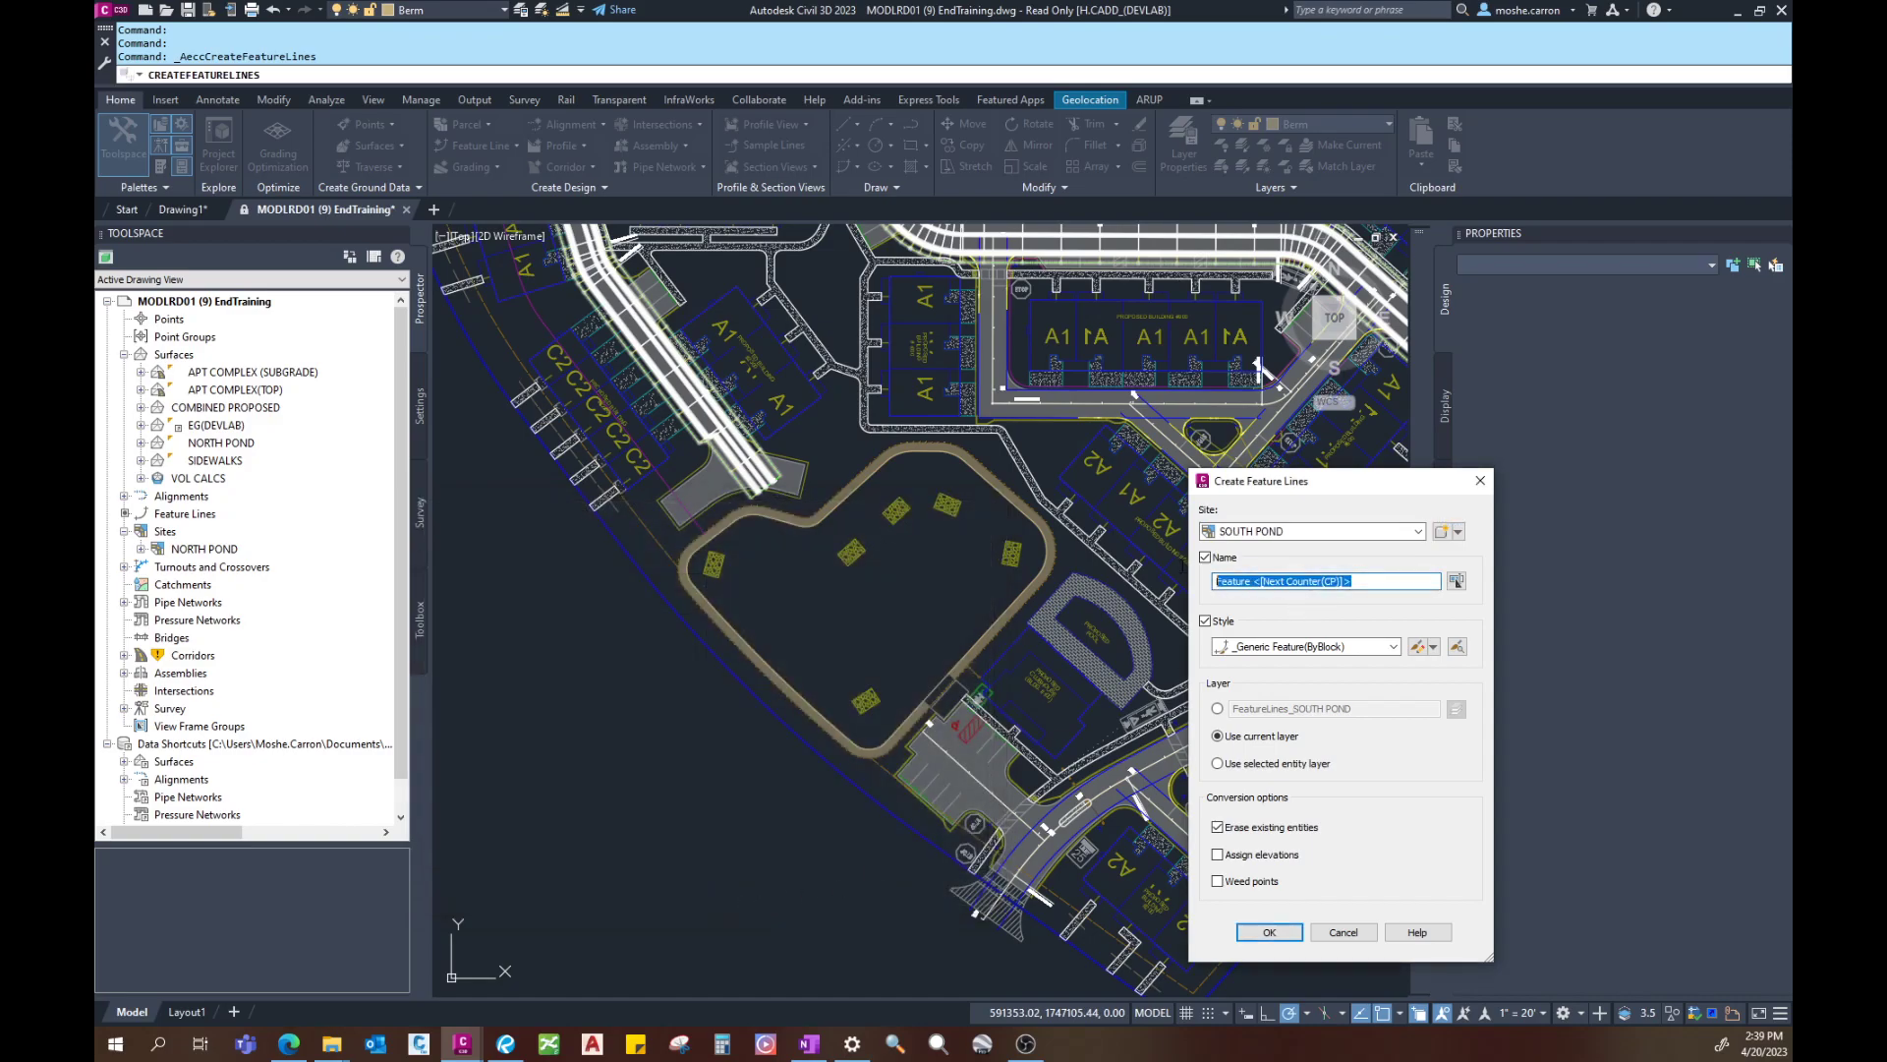
type("TOP (84.0'")
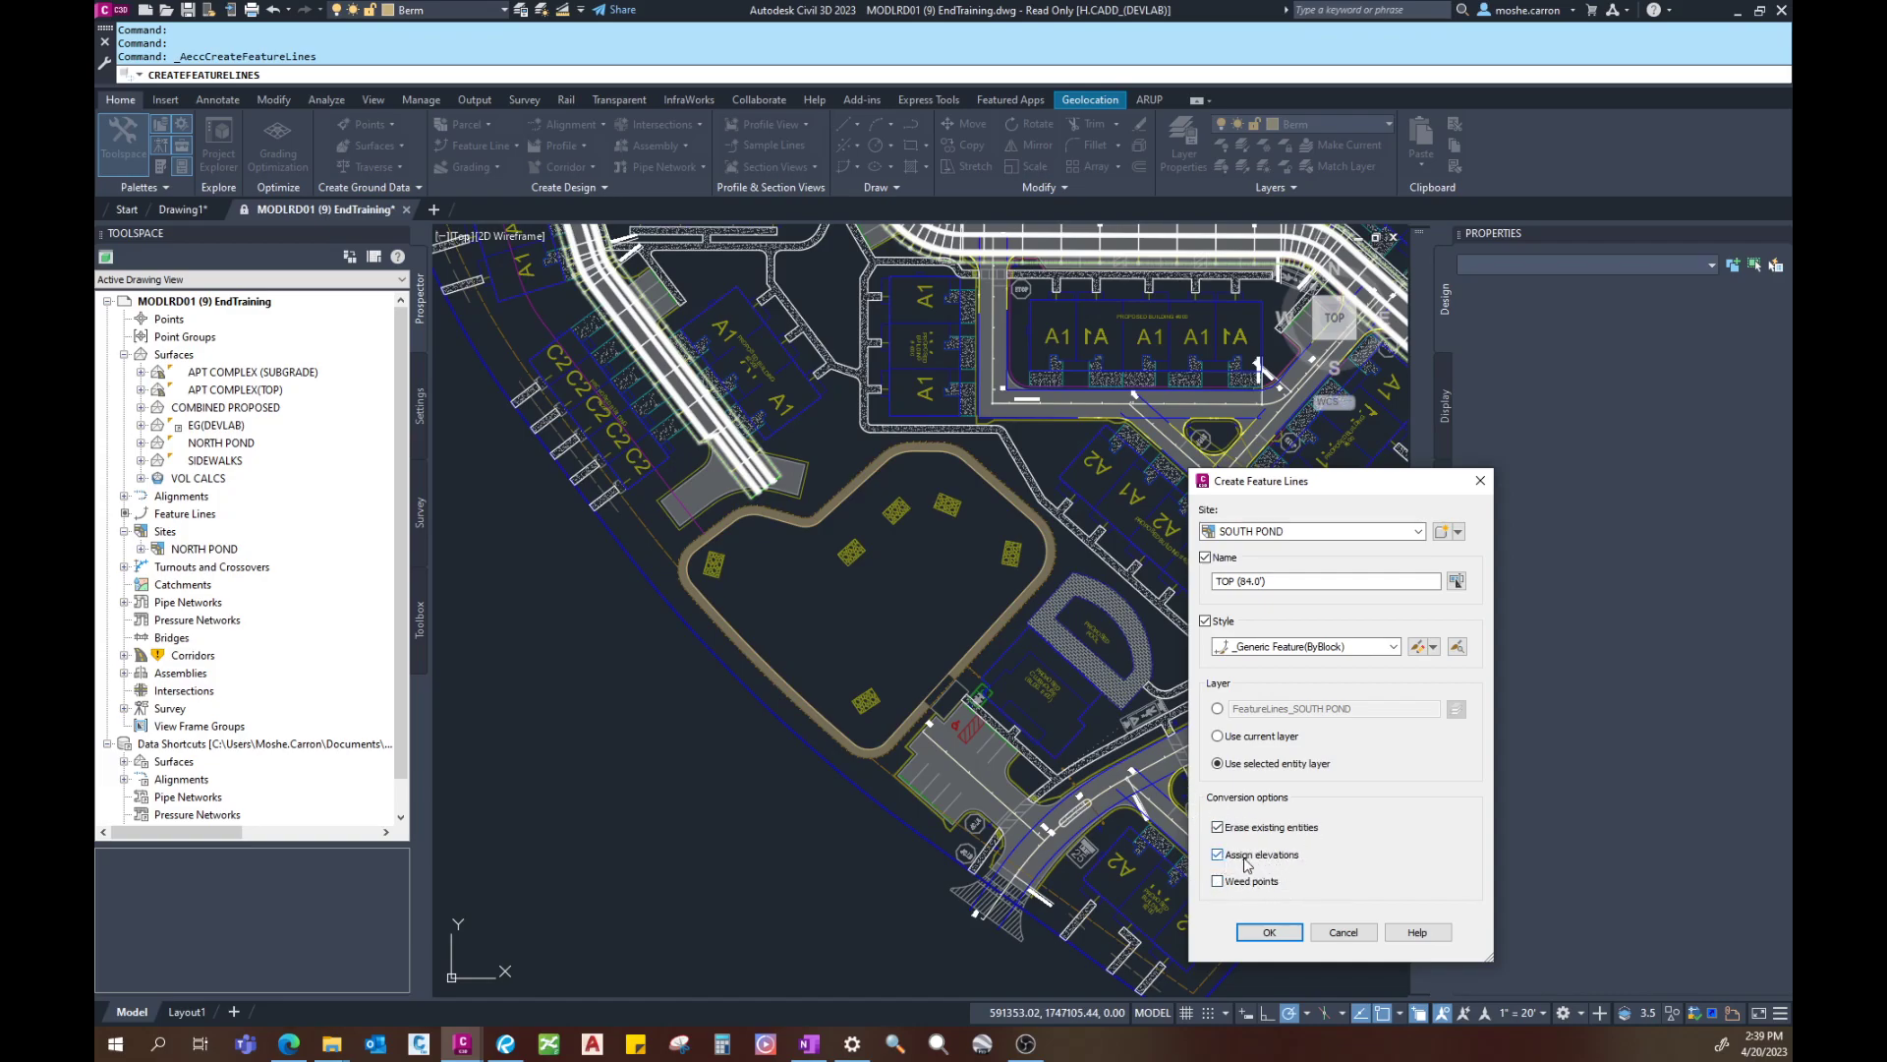
left_click(1270, 932)
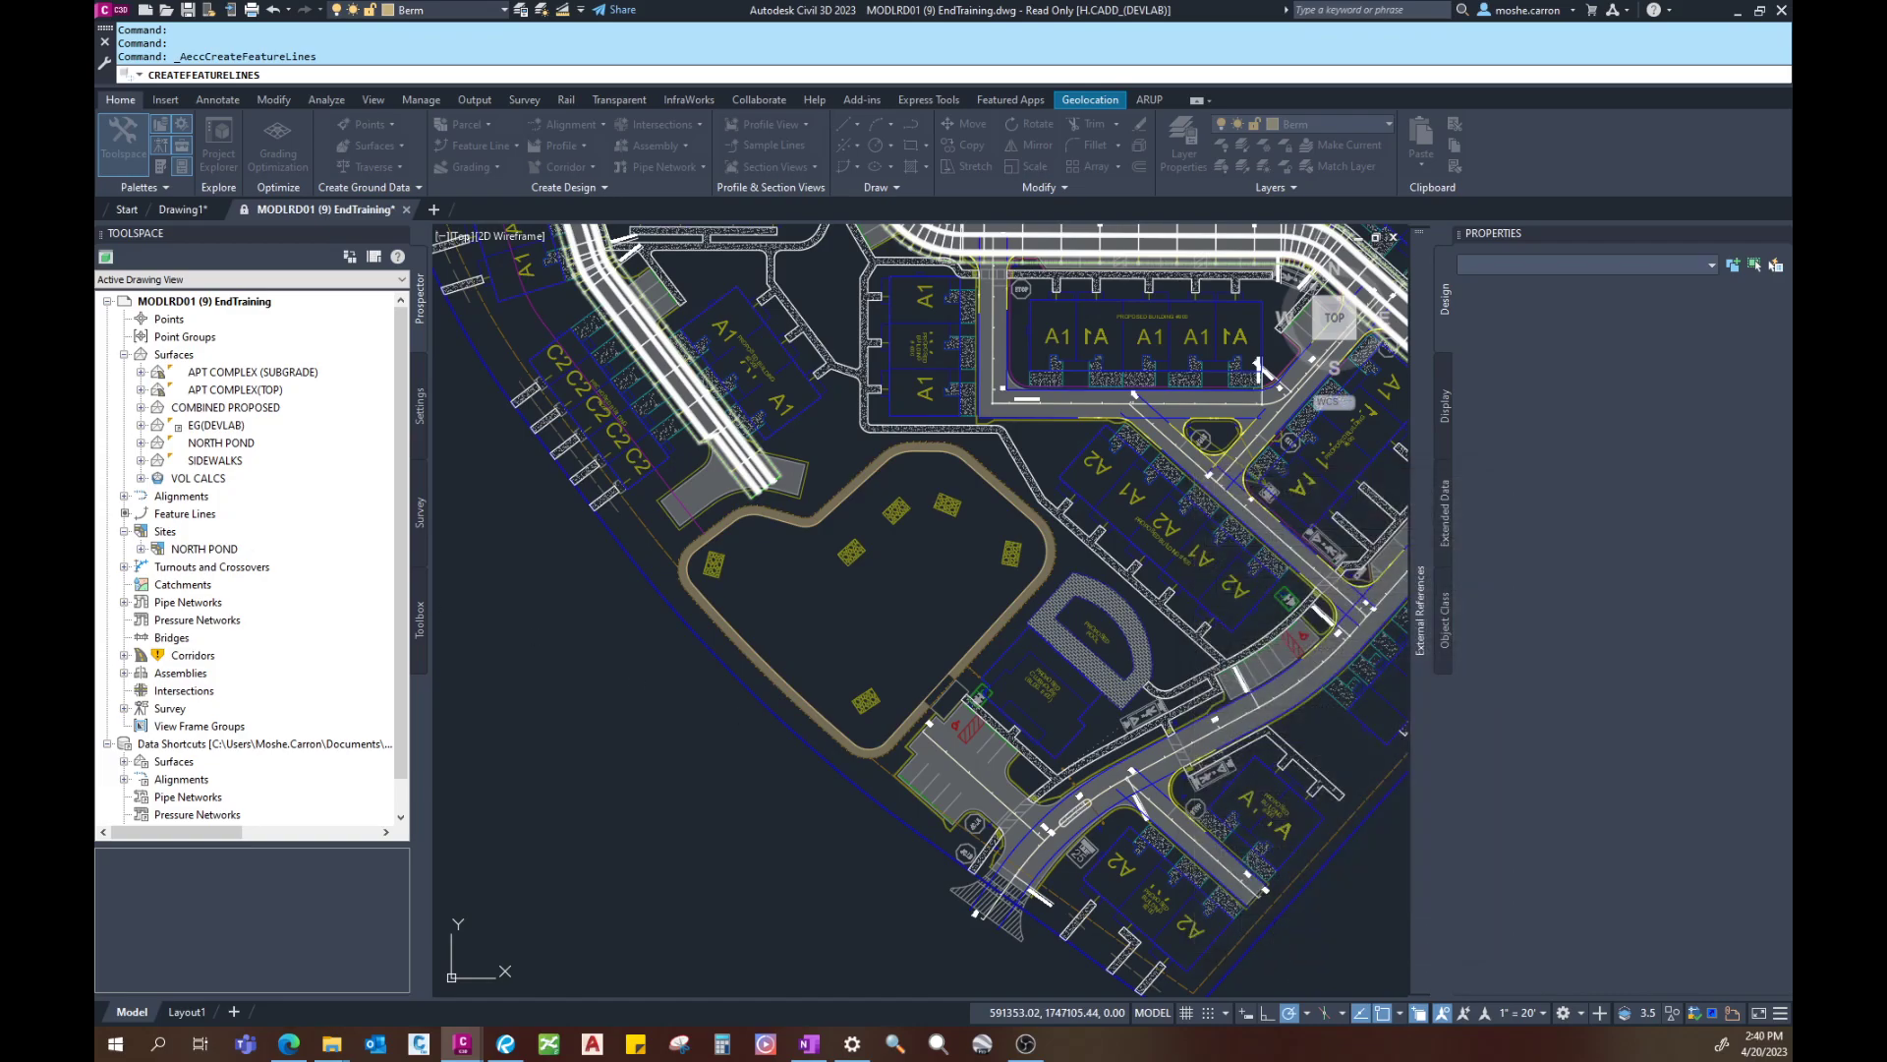
Step: Assign a constant elevation of 84.00' to the southern pond's feature line and create it
mouse_move(118, 403)
left_mouse_down()
mouse_move(145, 432)
mouse_move(948, 656)
mouse_move(1408, 666)
left_mouse_up()
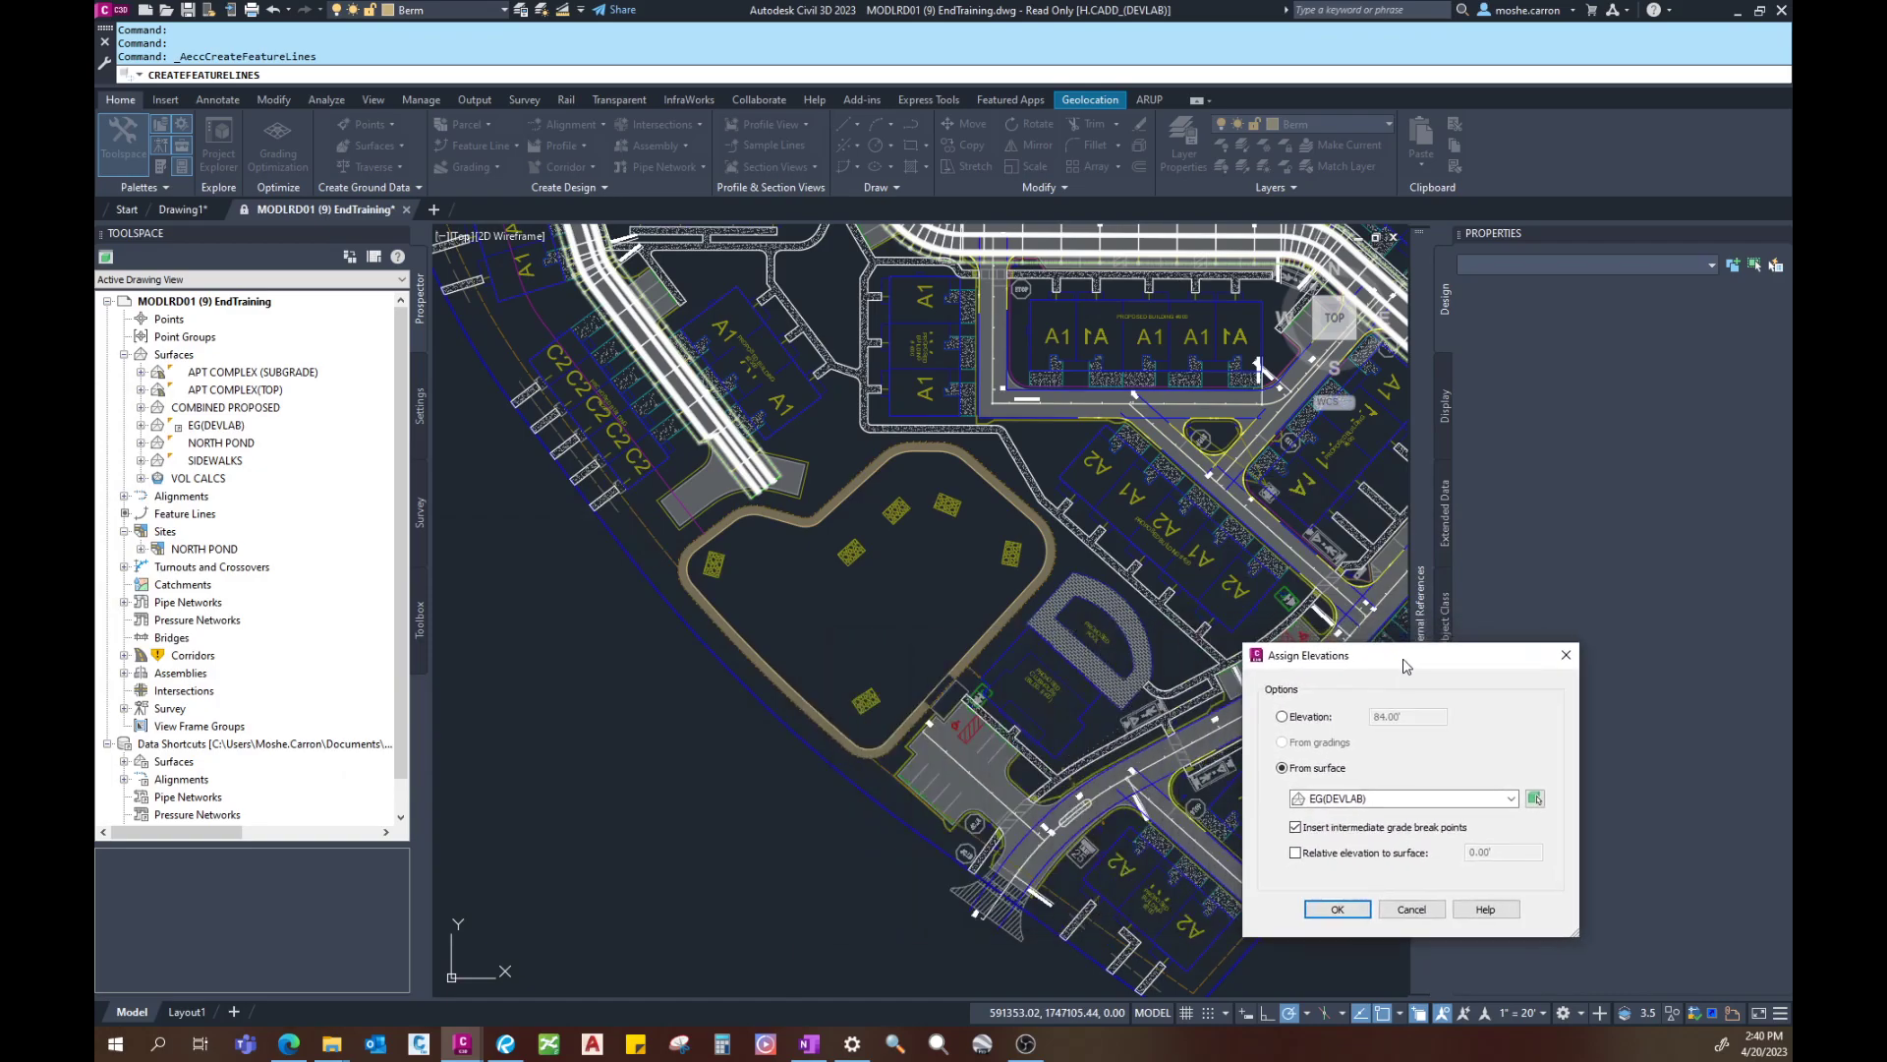
left_click(1283, 717)
left_click(1396, 721)
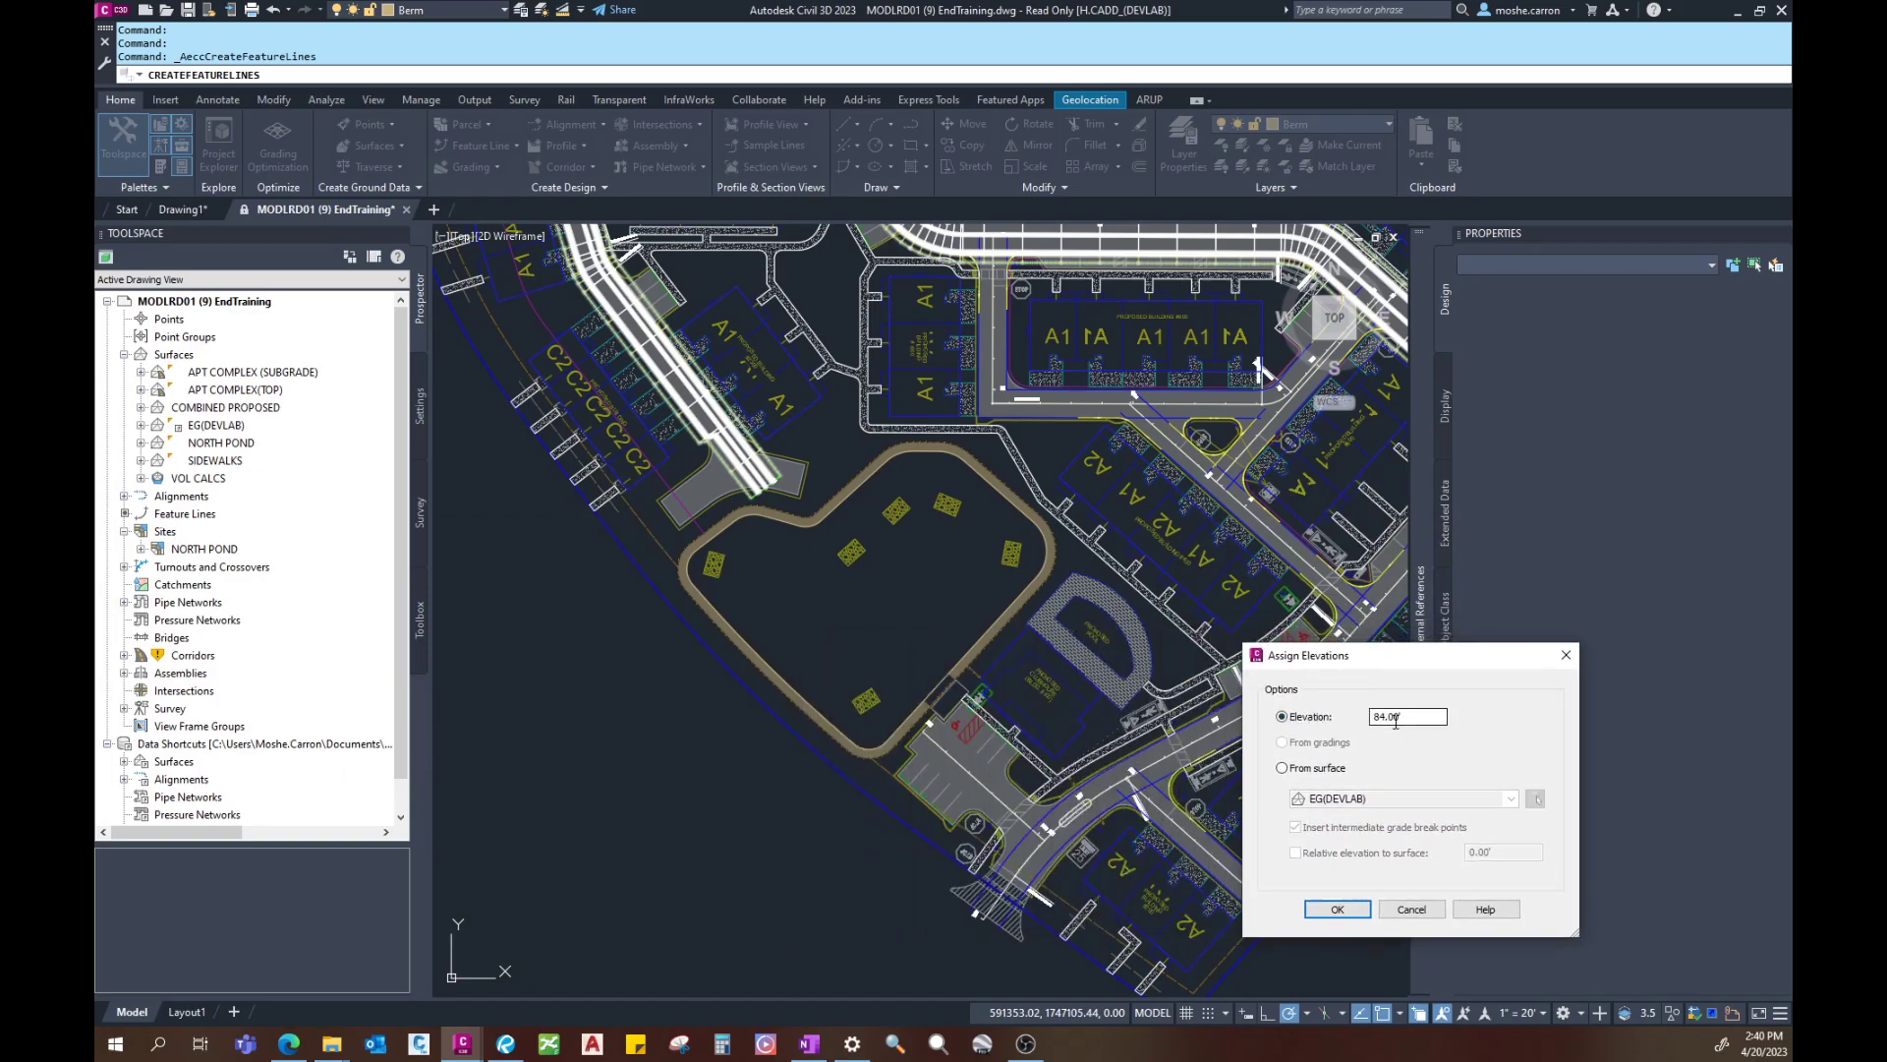
left_click_drag(1393, 663, 1449, 662)
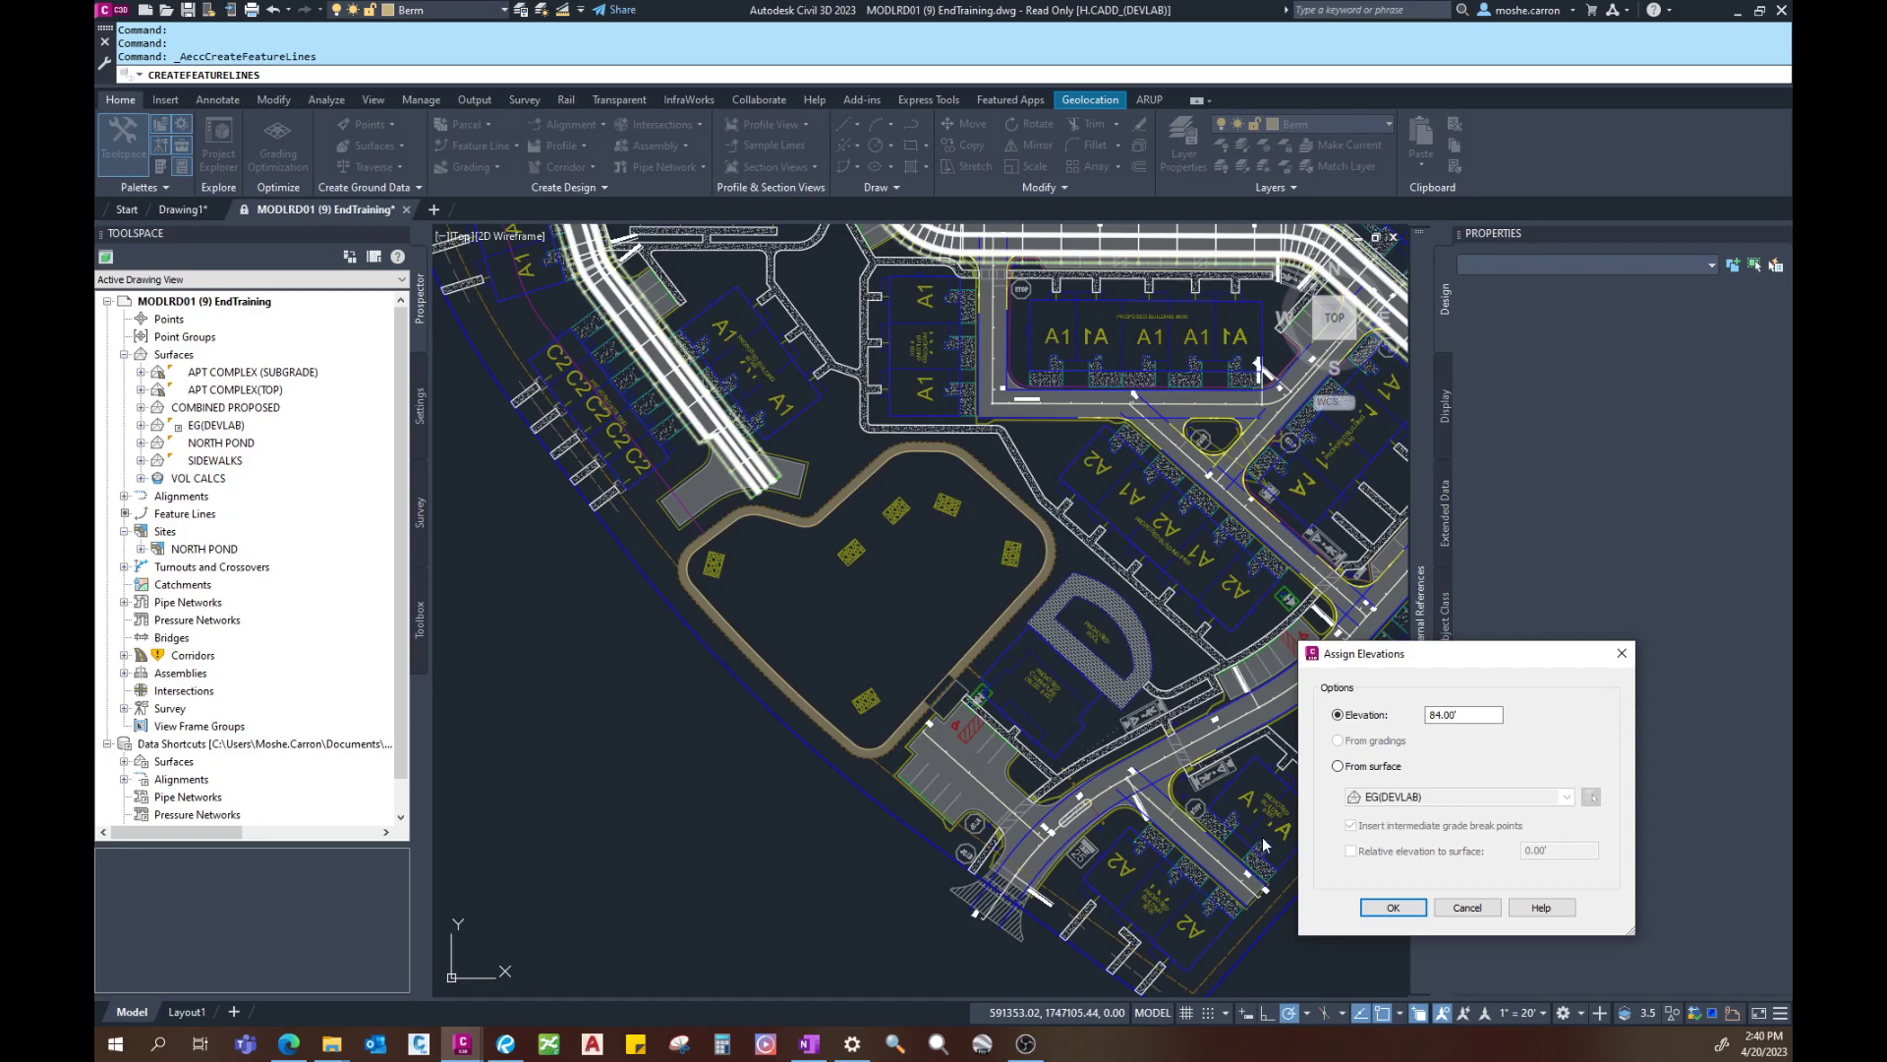
left_click(1394, 907)
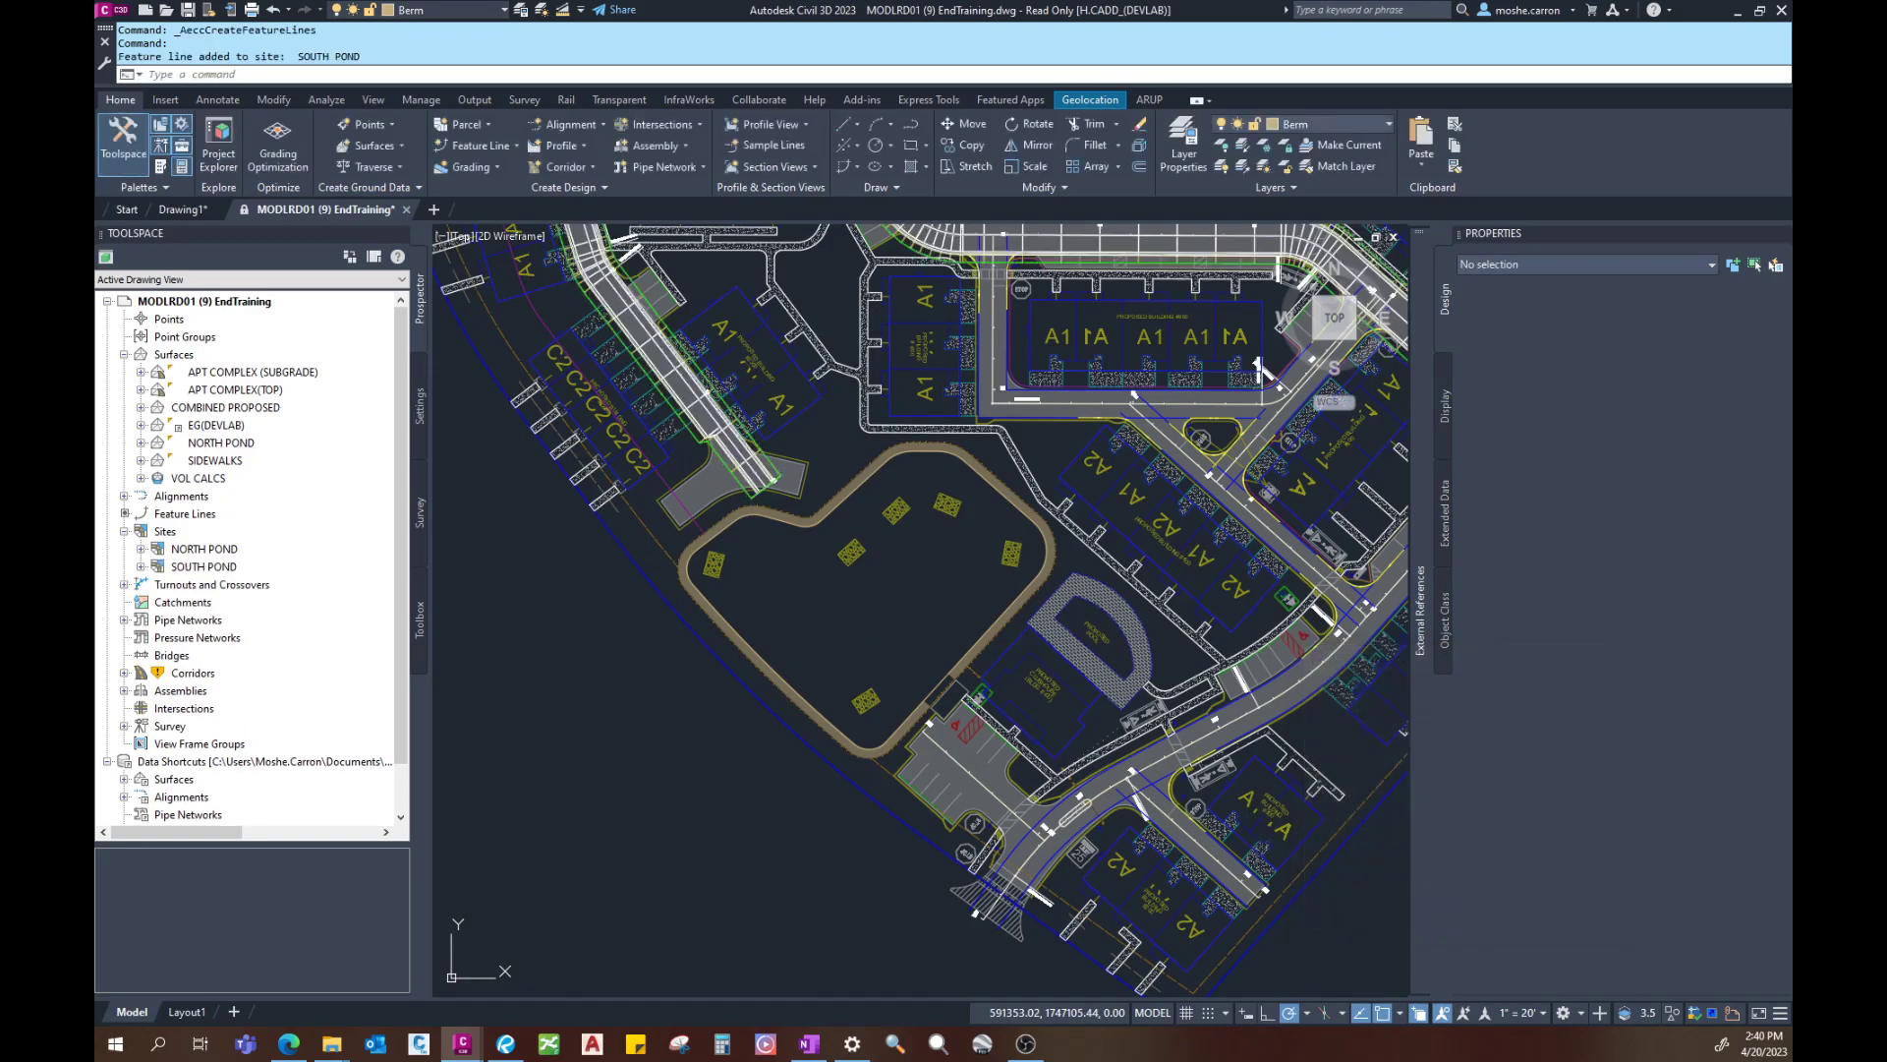
Step: Select the new feature line around the southern pond and collapse the Properties palette to enlarge the drawing area
left_click(935, 683)
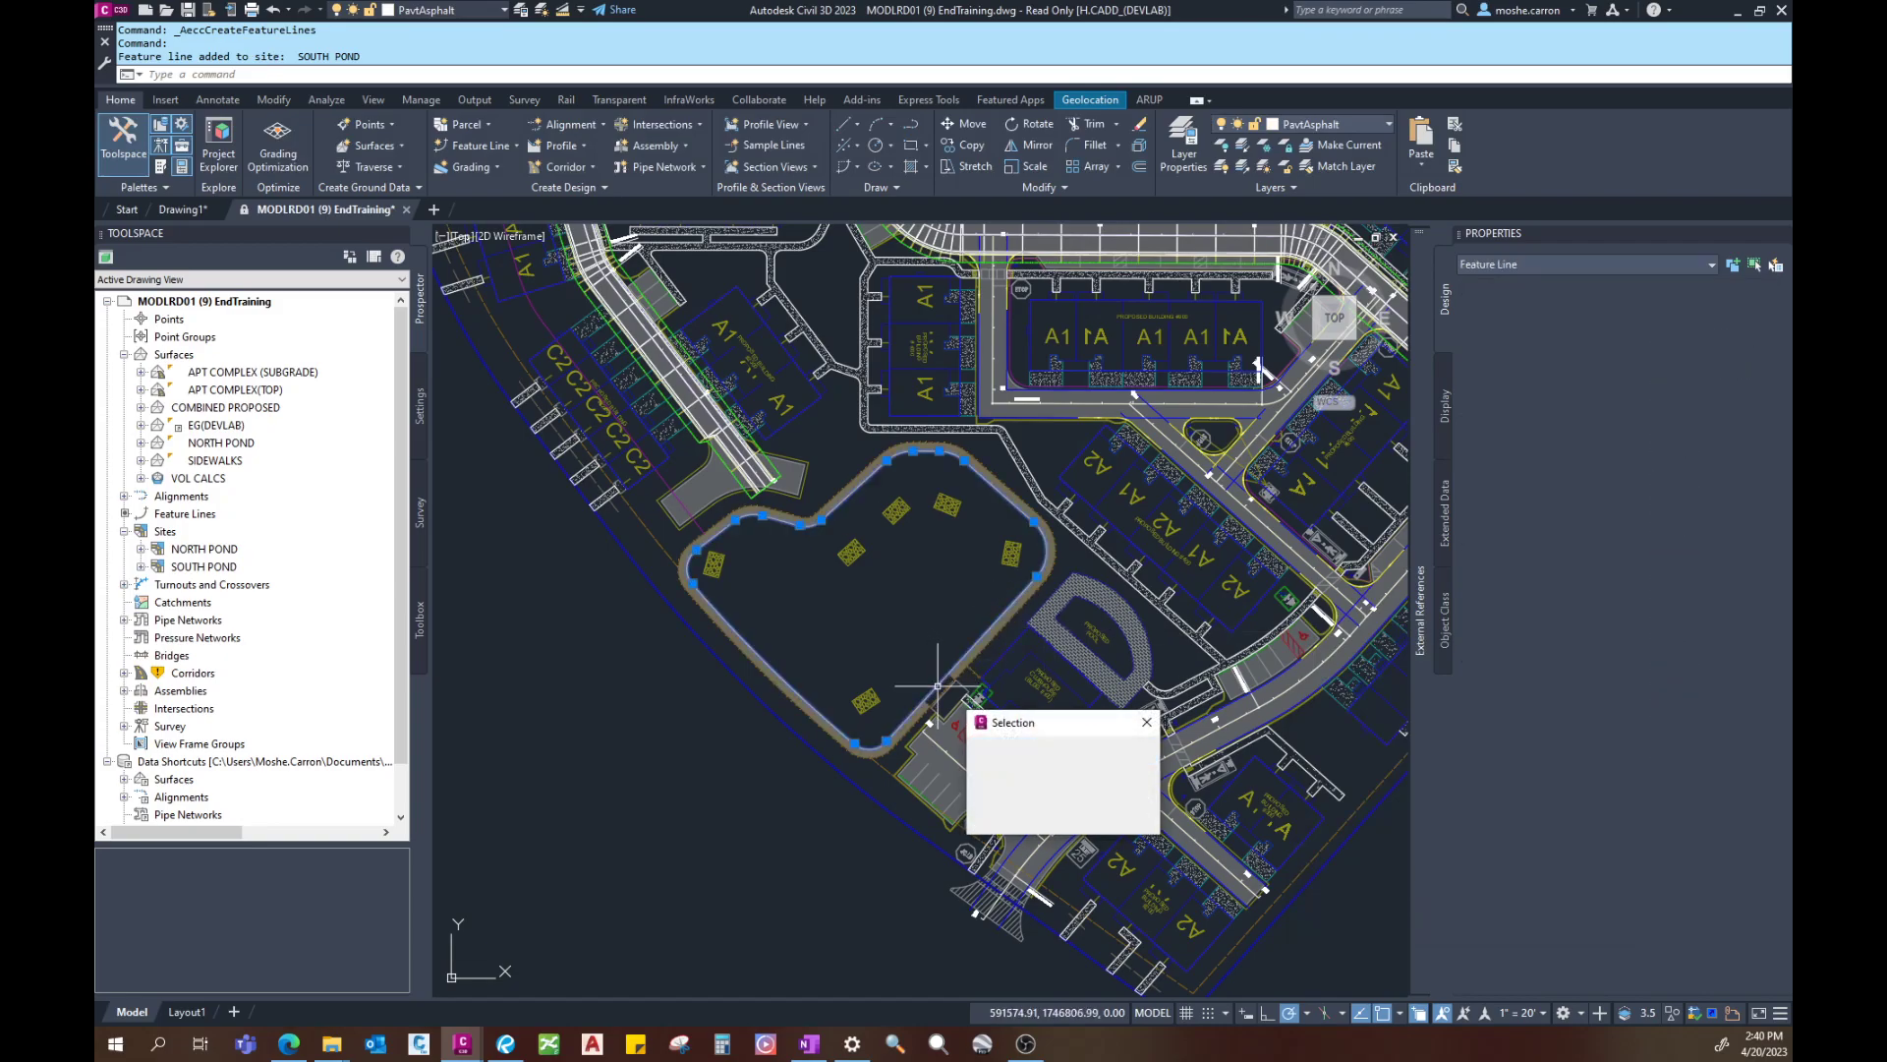
left_click(1031, 762)
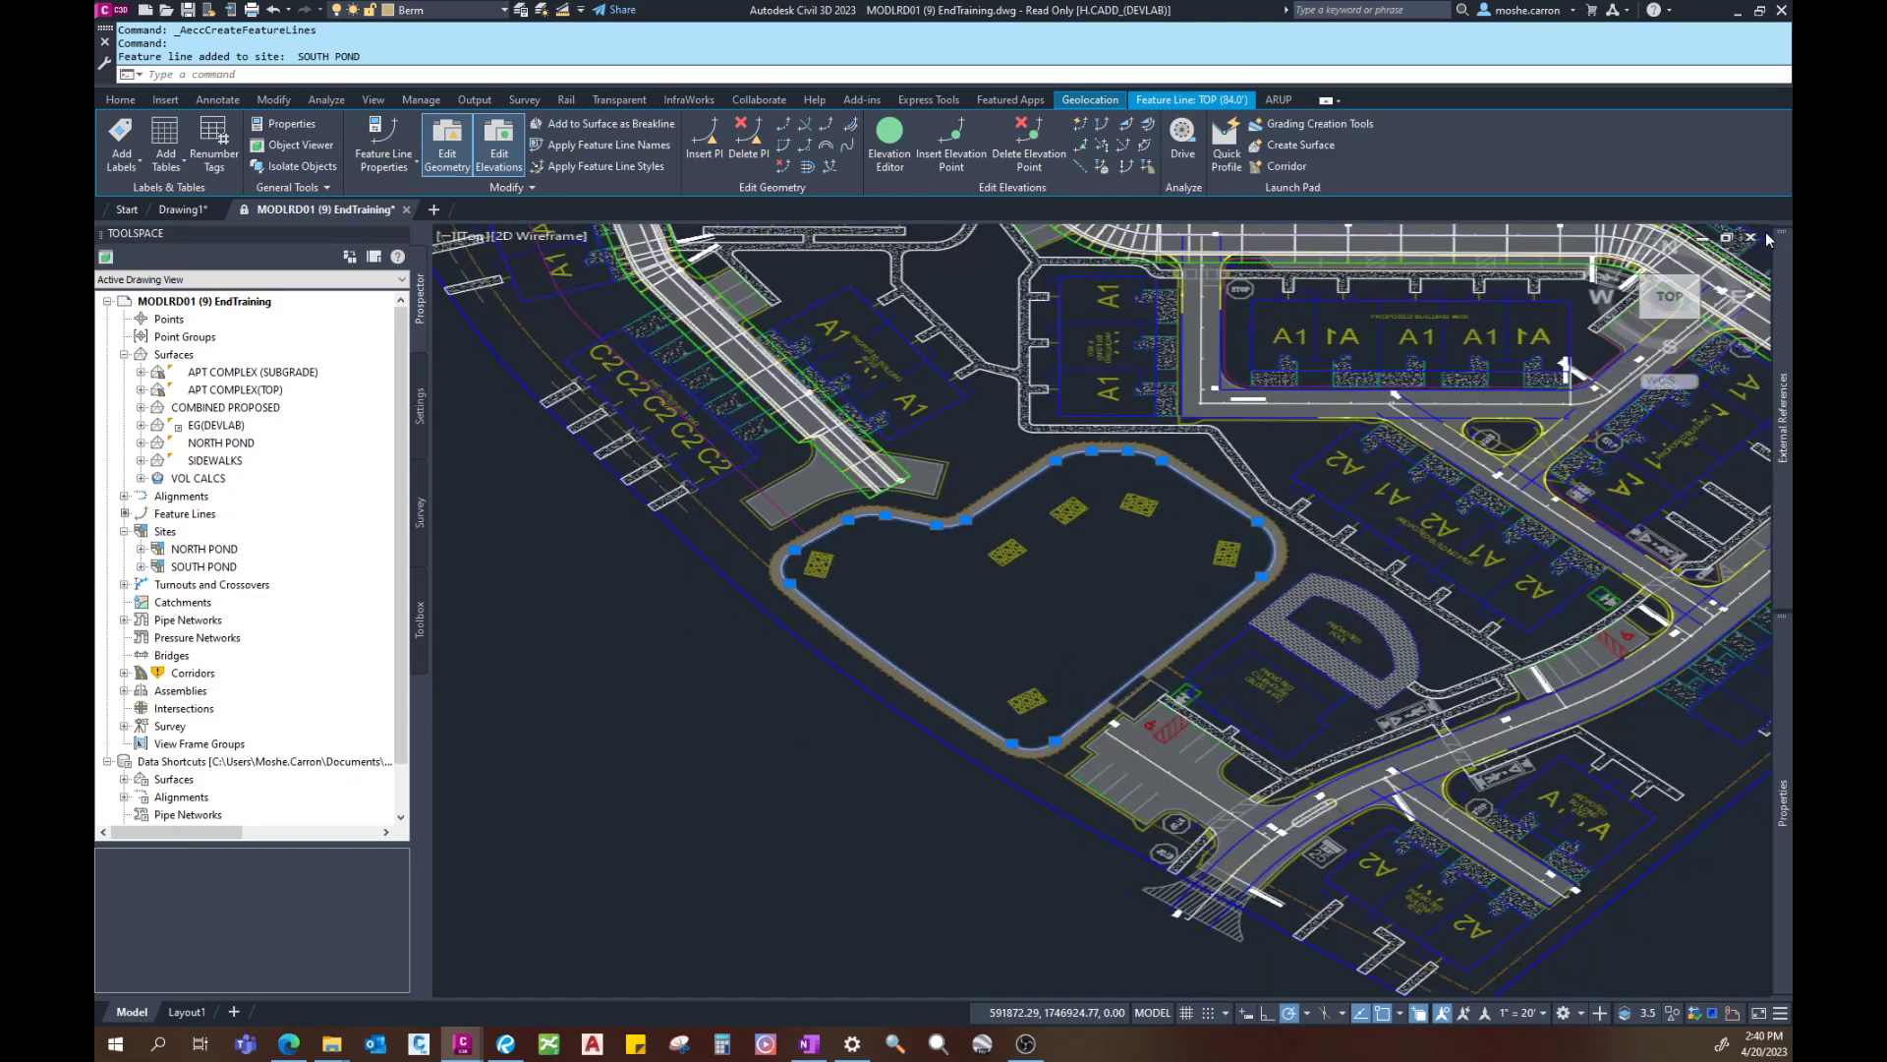
middle_click_drag(1103, 640, 990, 623)
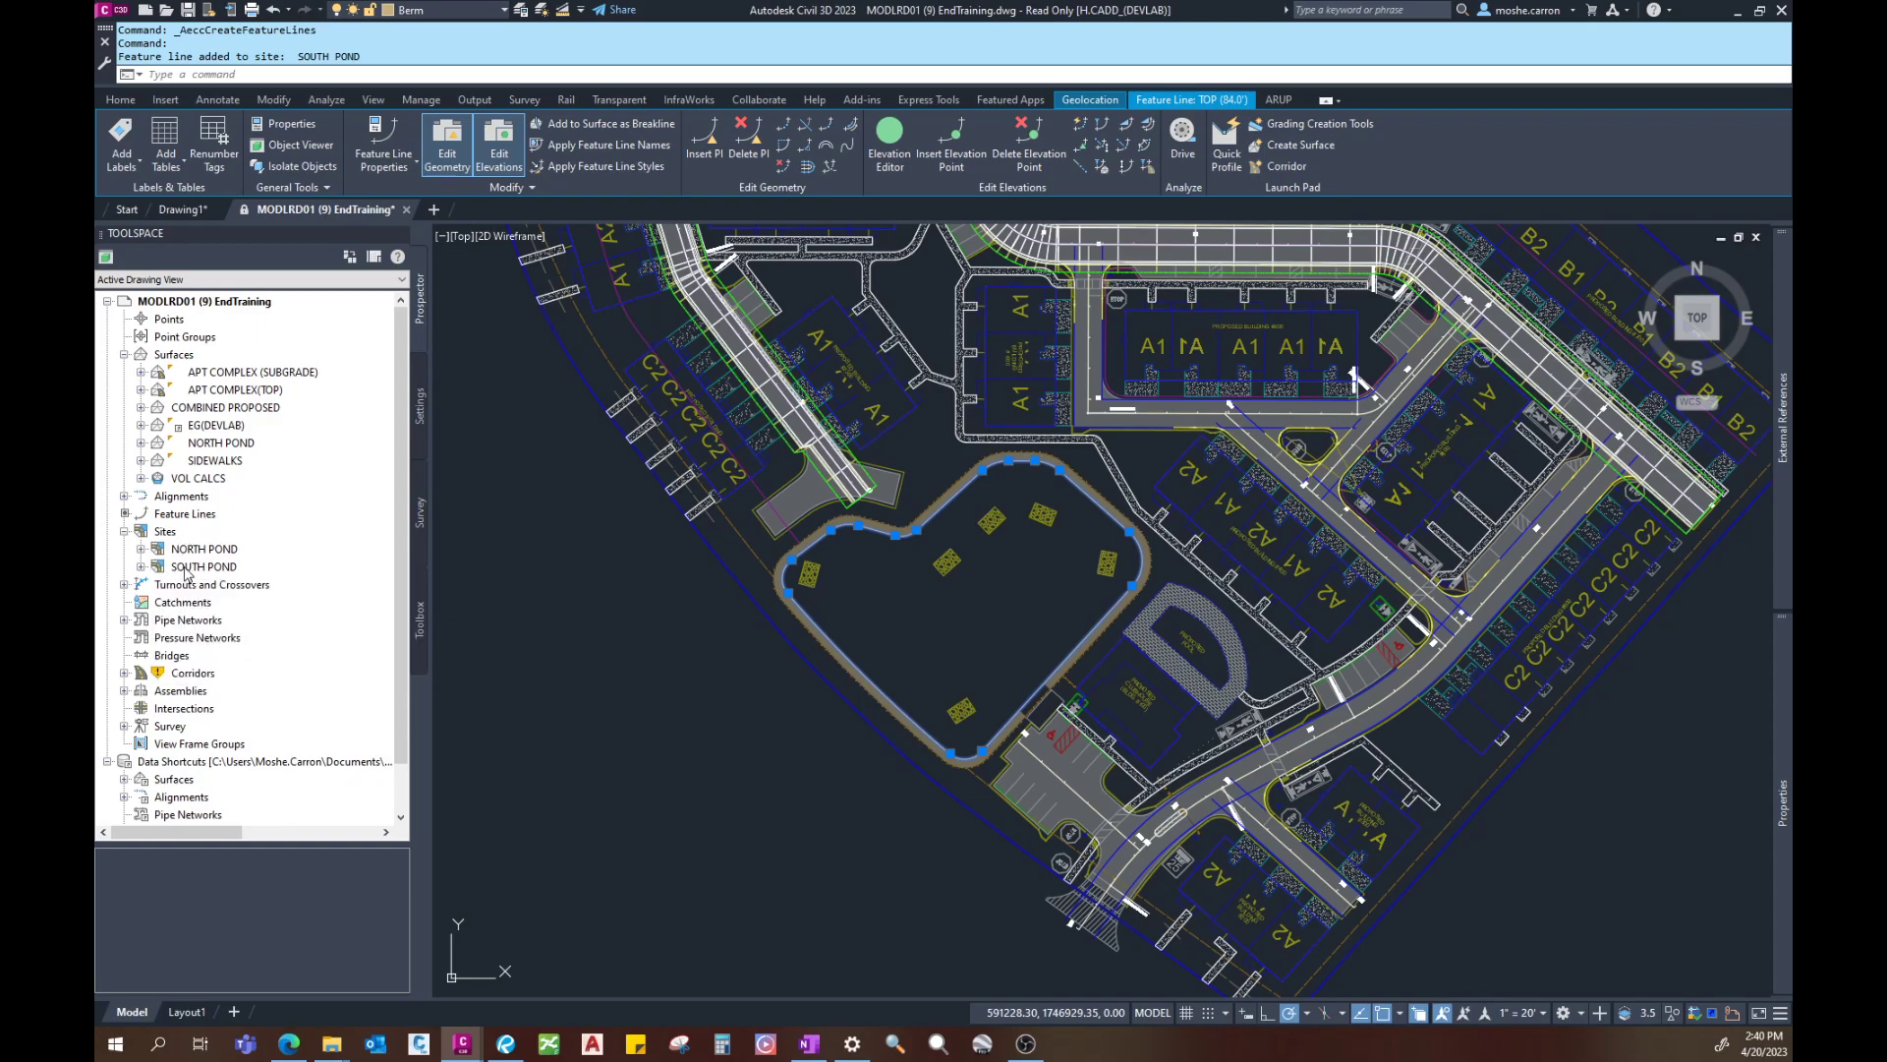
Step: Expand the SOUTH POND and NORTH POND sites to compare their contents, and clear the feature line selection
left_click(141, 567)
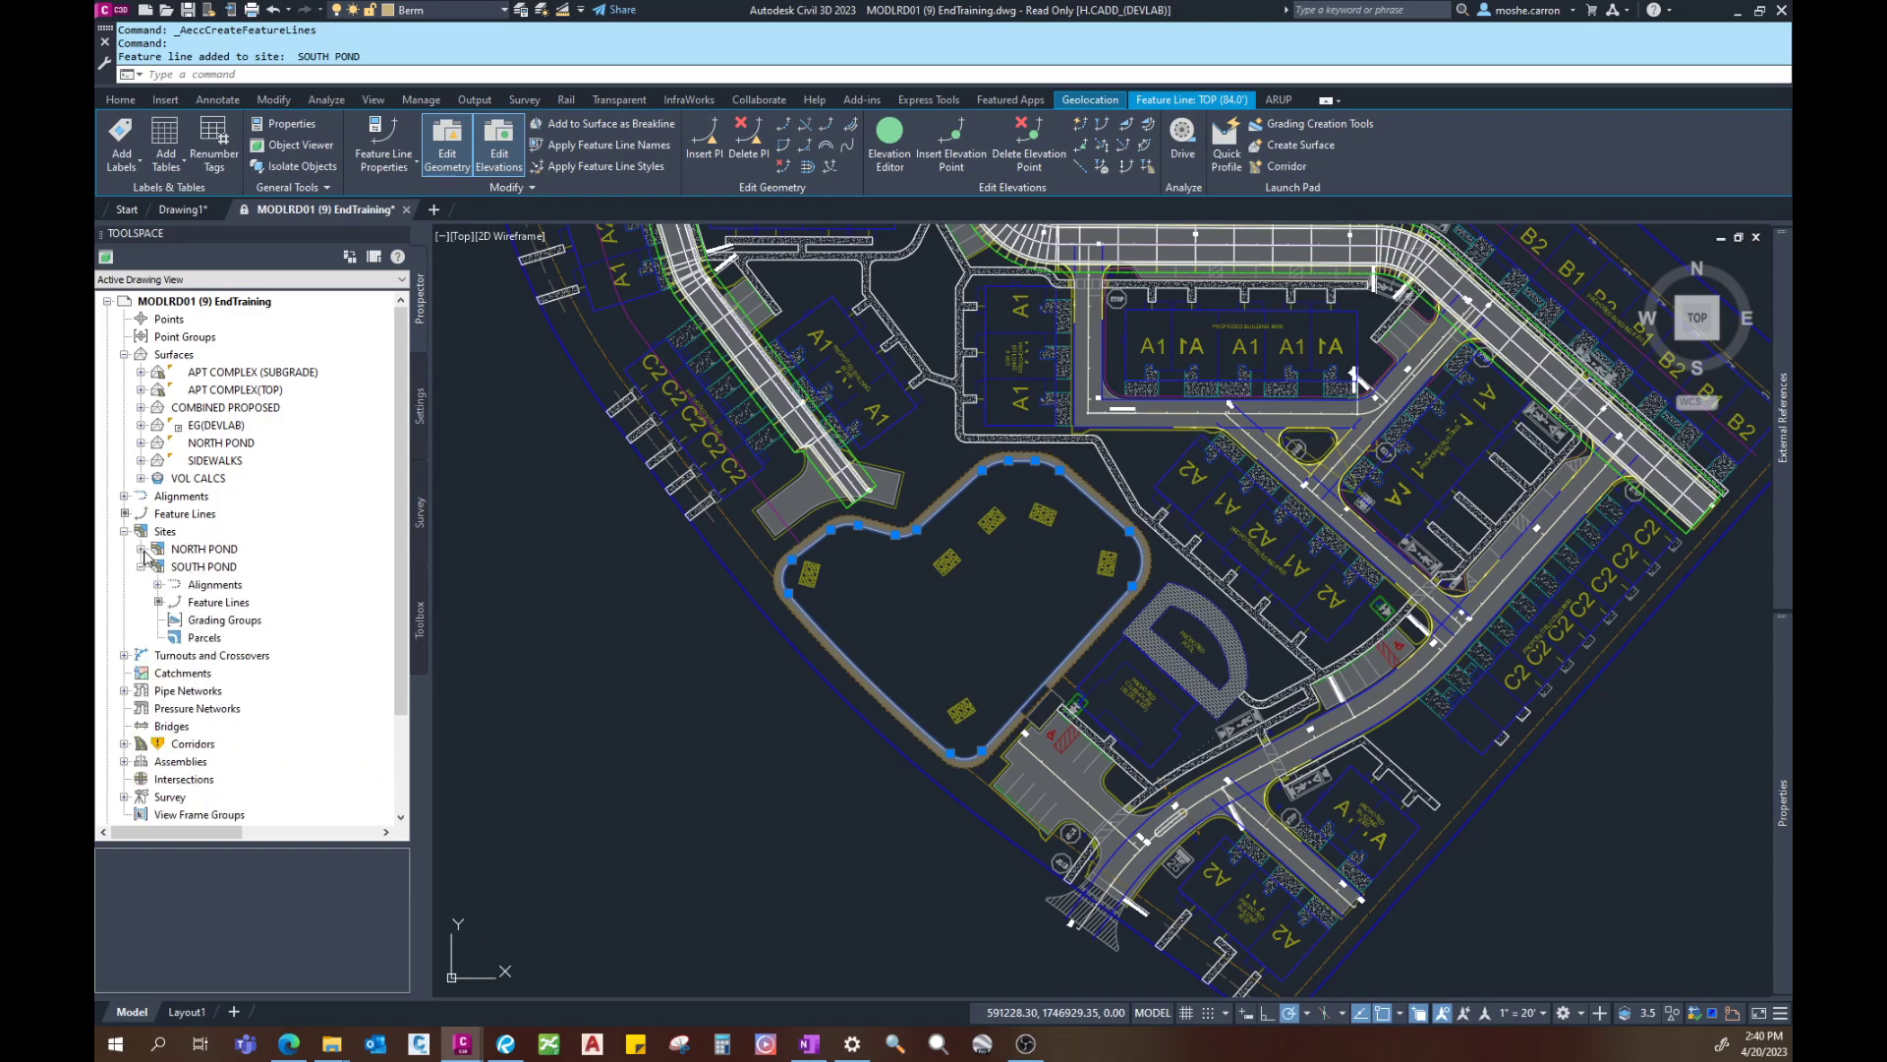
left_click(141, 549)
scroll(251, 641, "down", 1)
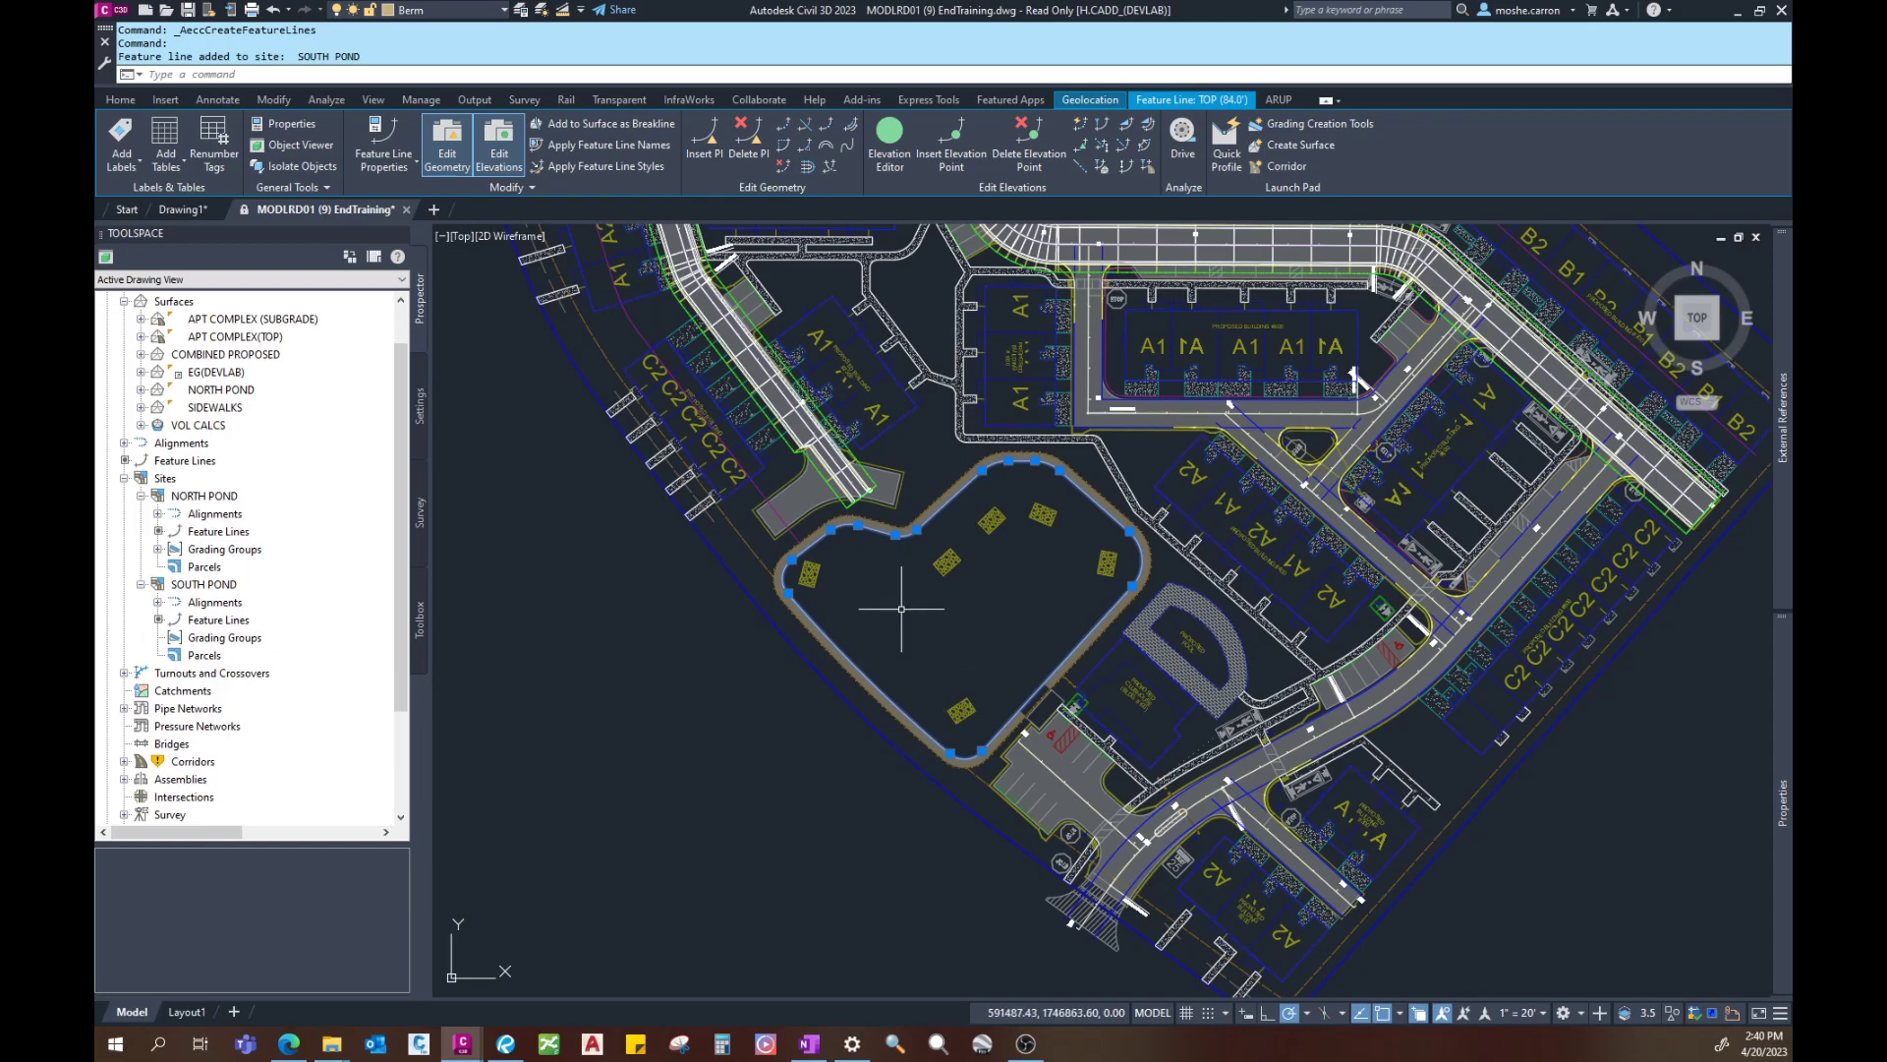
middle_click_drag(917, 619, 892, 618)
key("Escape")
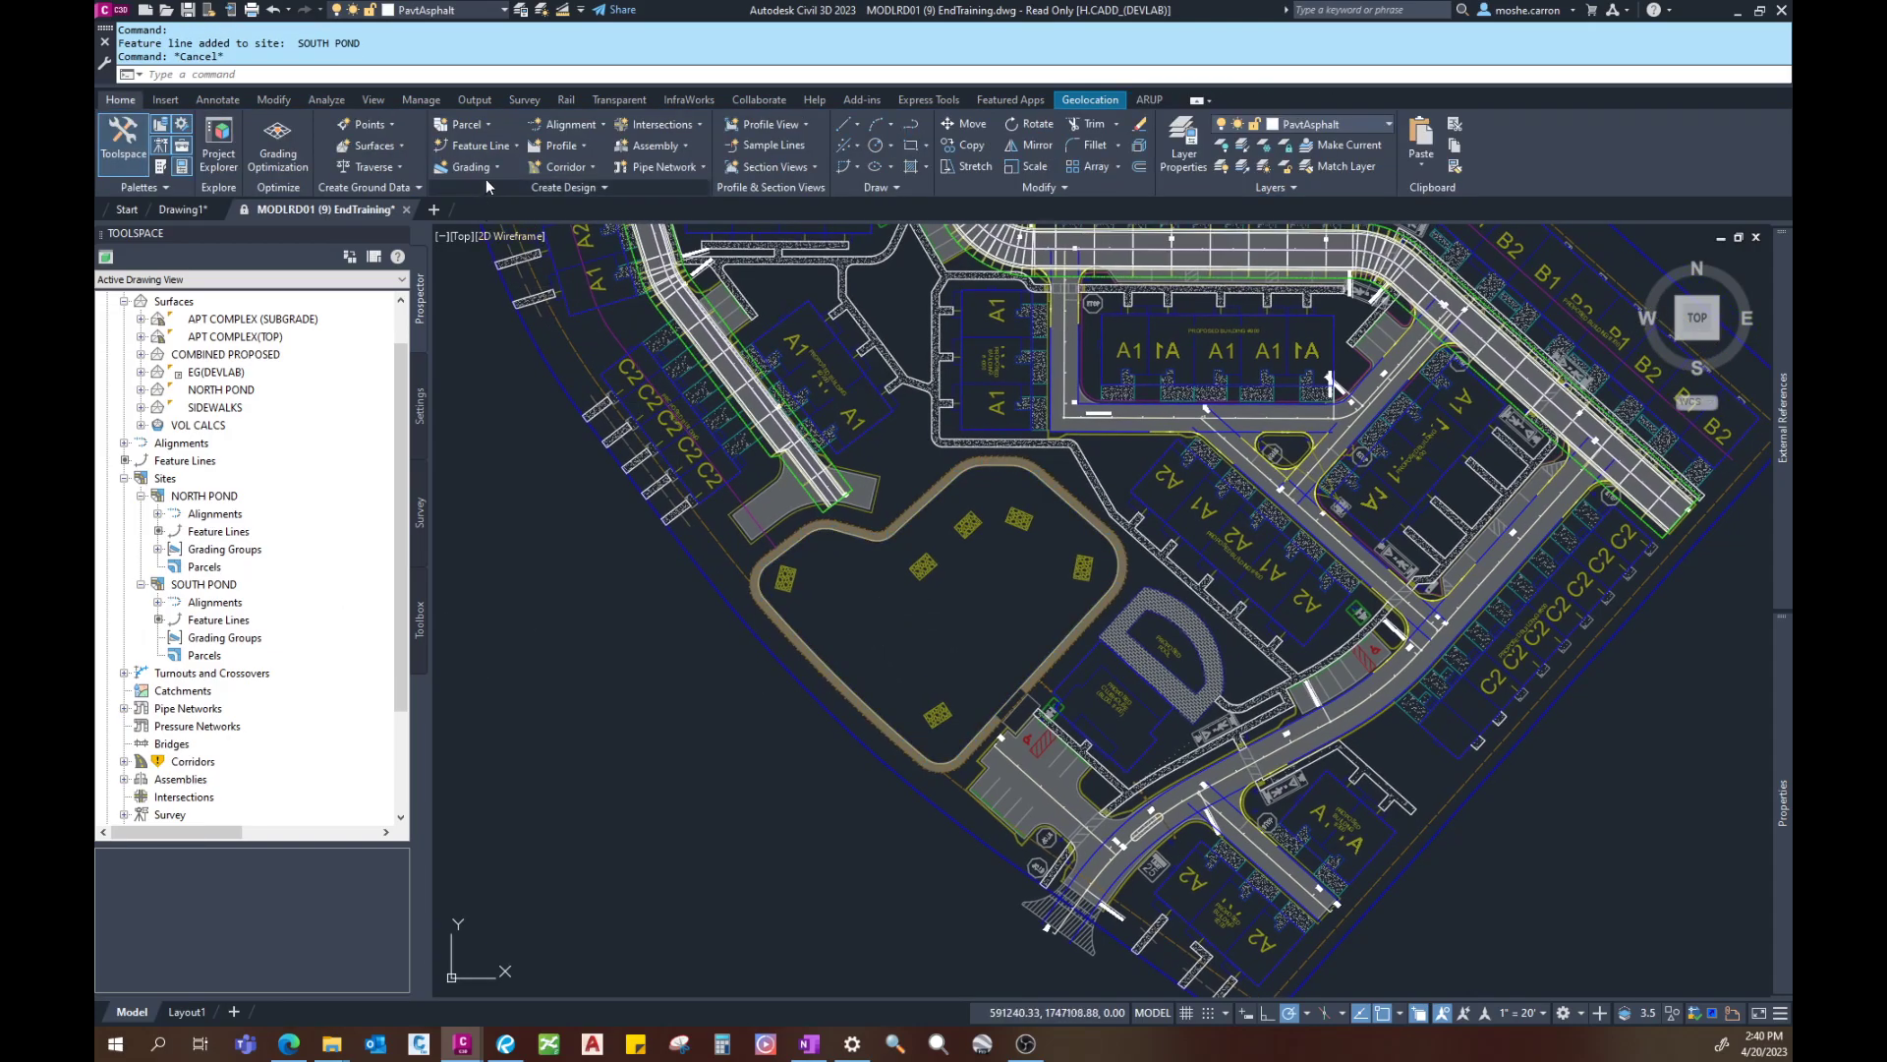
Step: Open the Grading Creation Tools and choose SOUTH POND as the site for the grading group
left_click(491, 172)
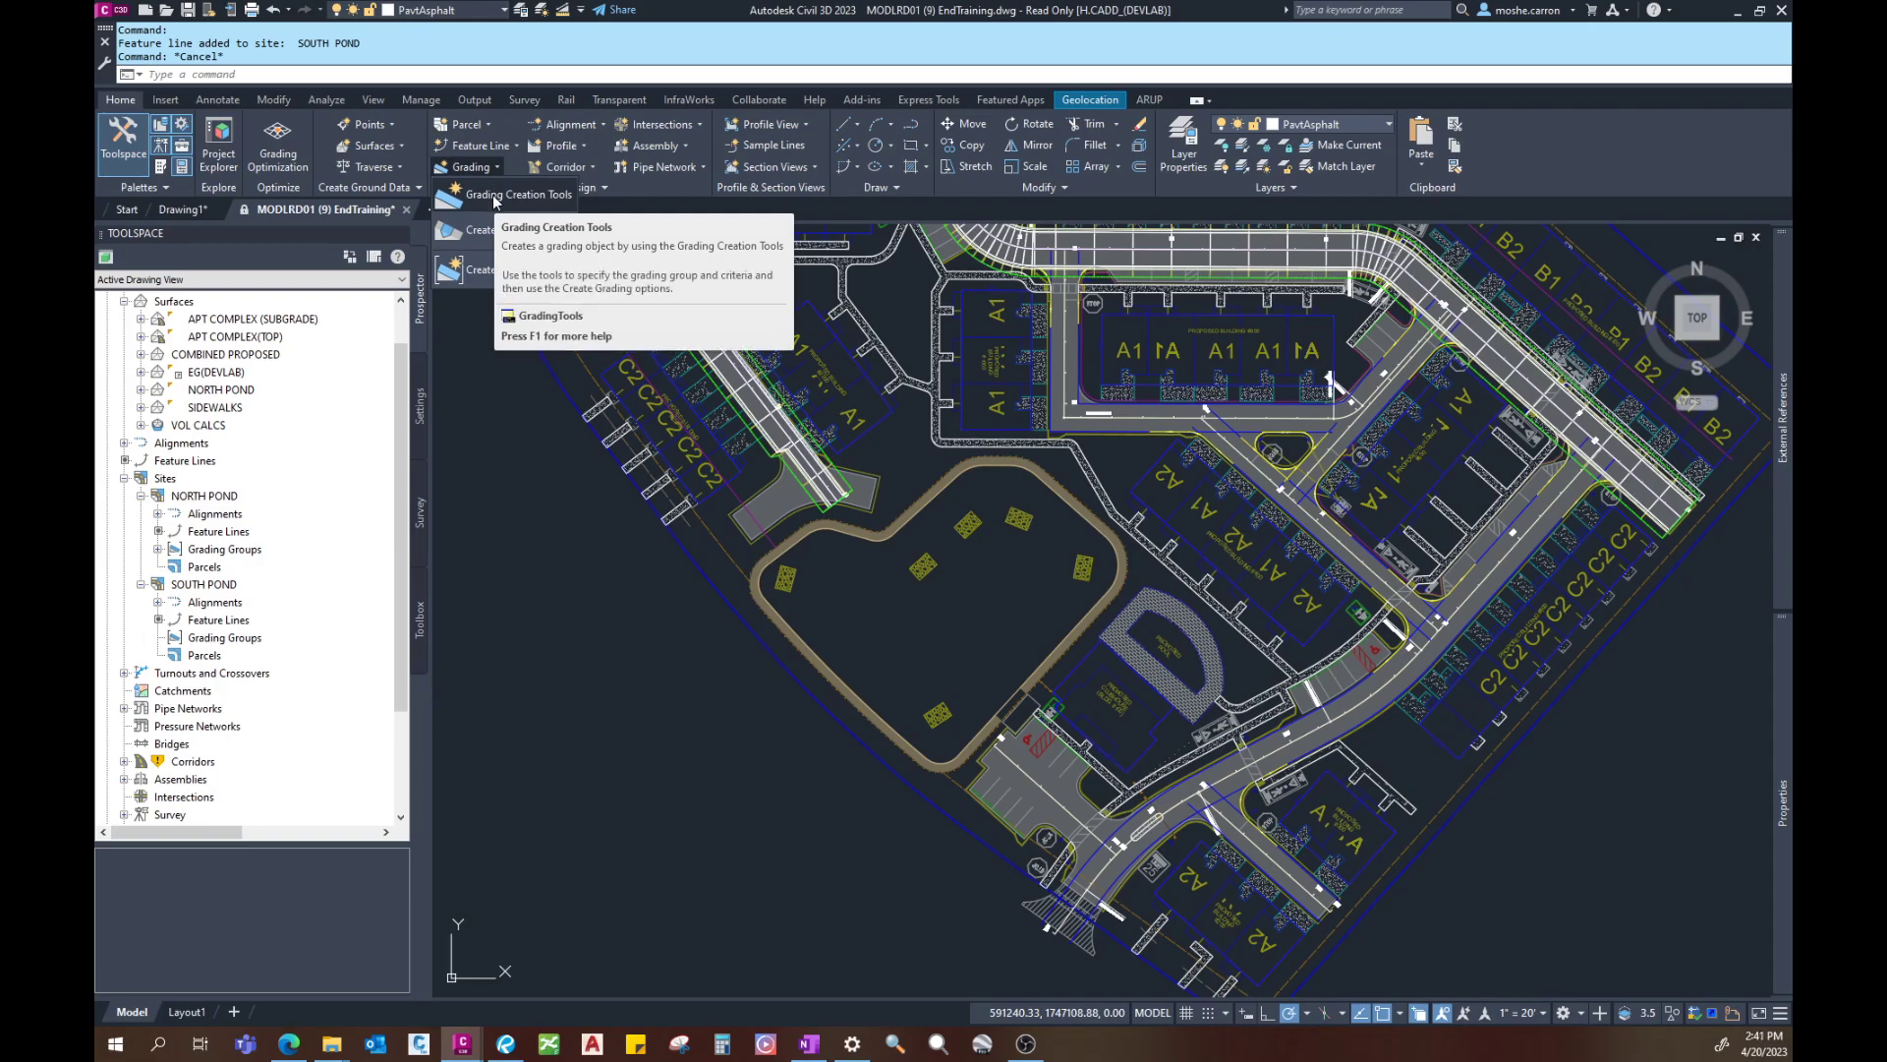
left_click(498, 200)
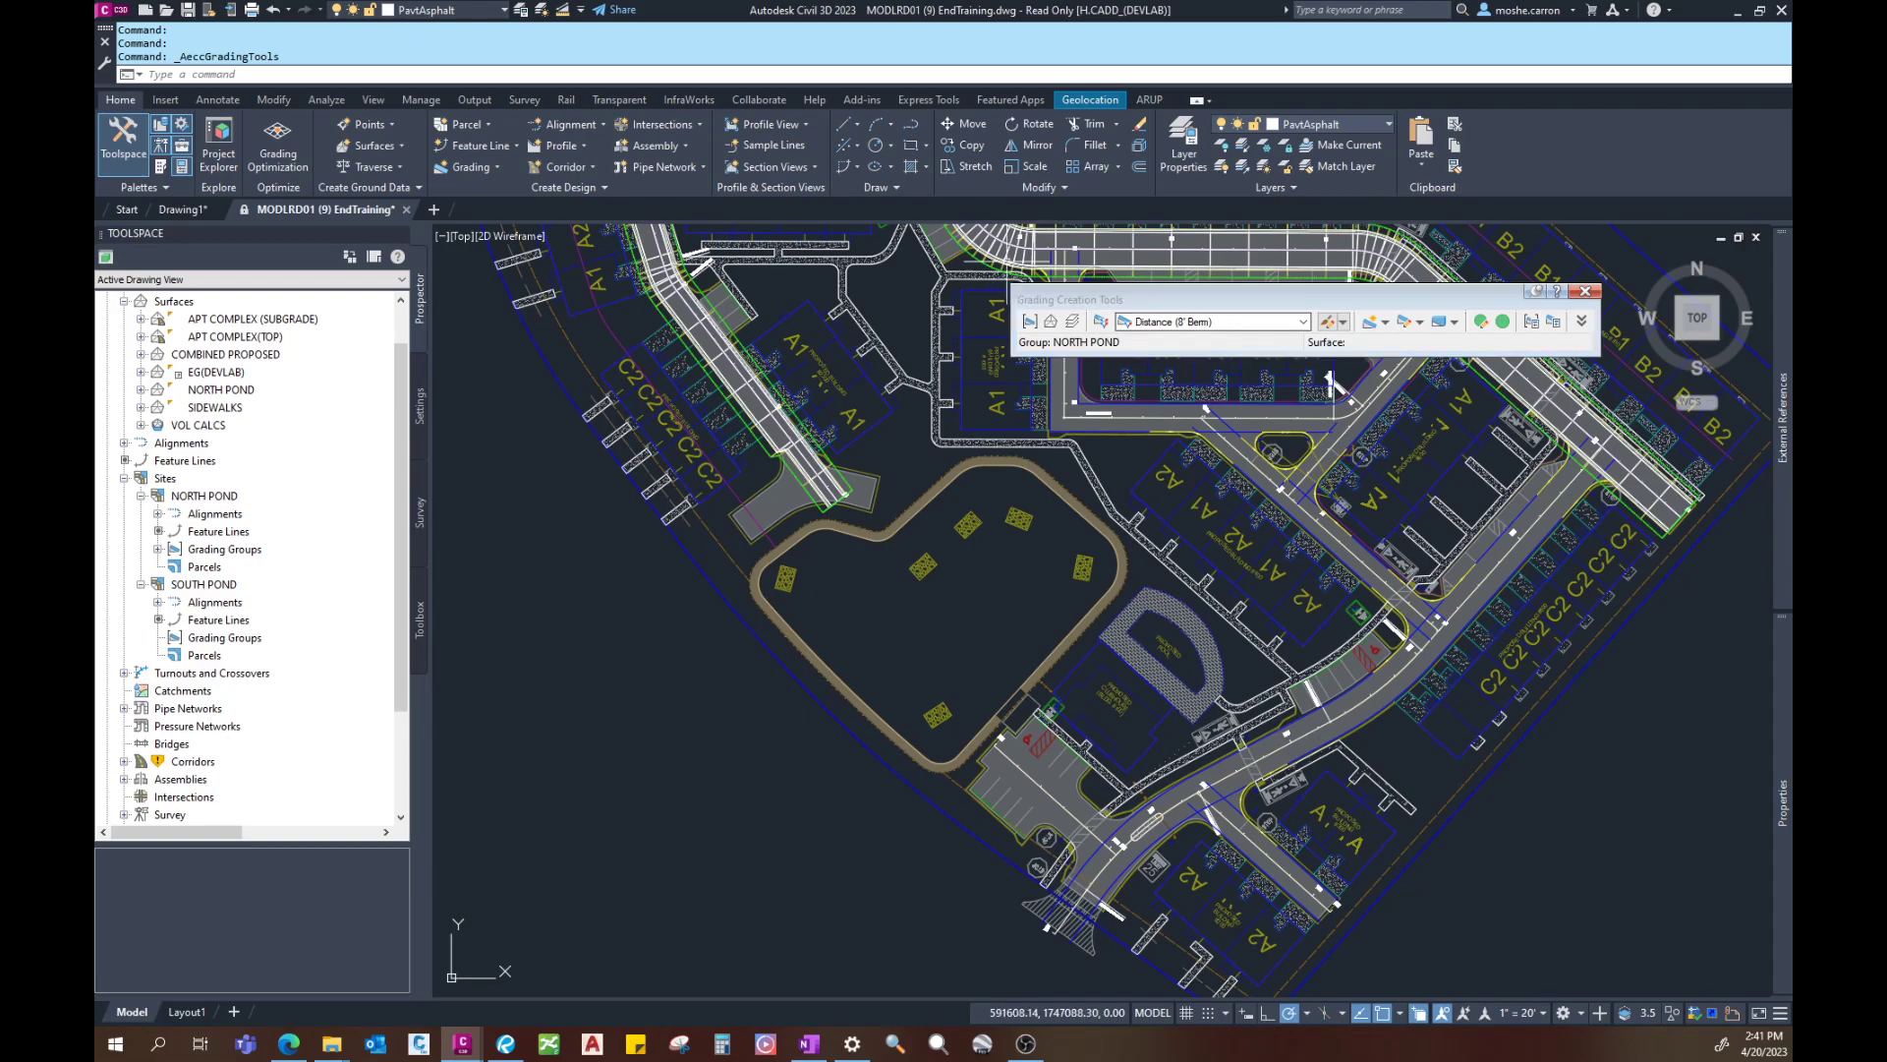
left_click_drag(1426, 301, 1475, 343)
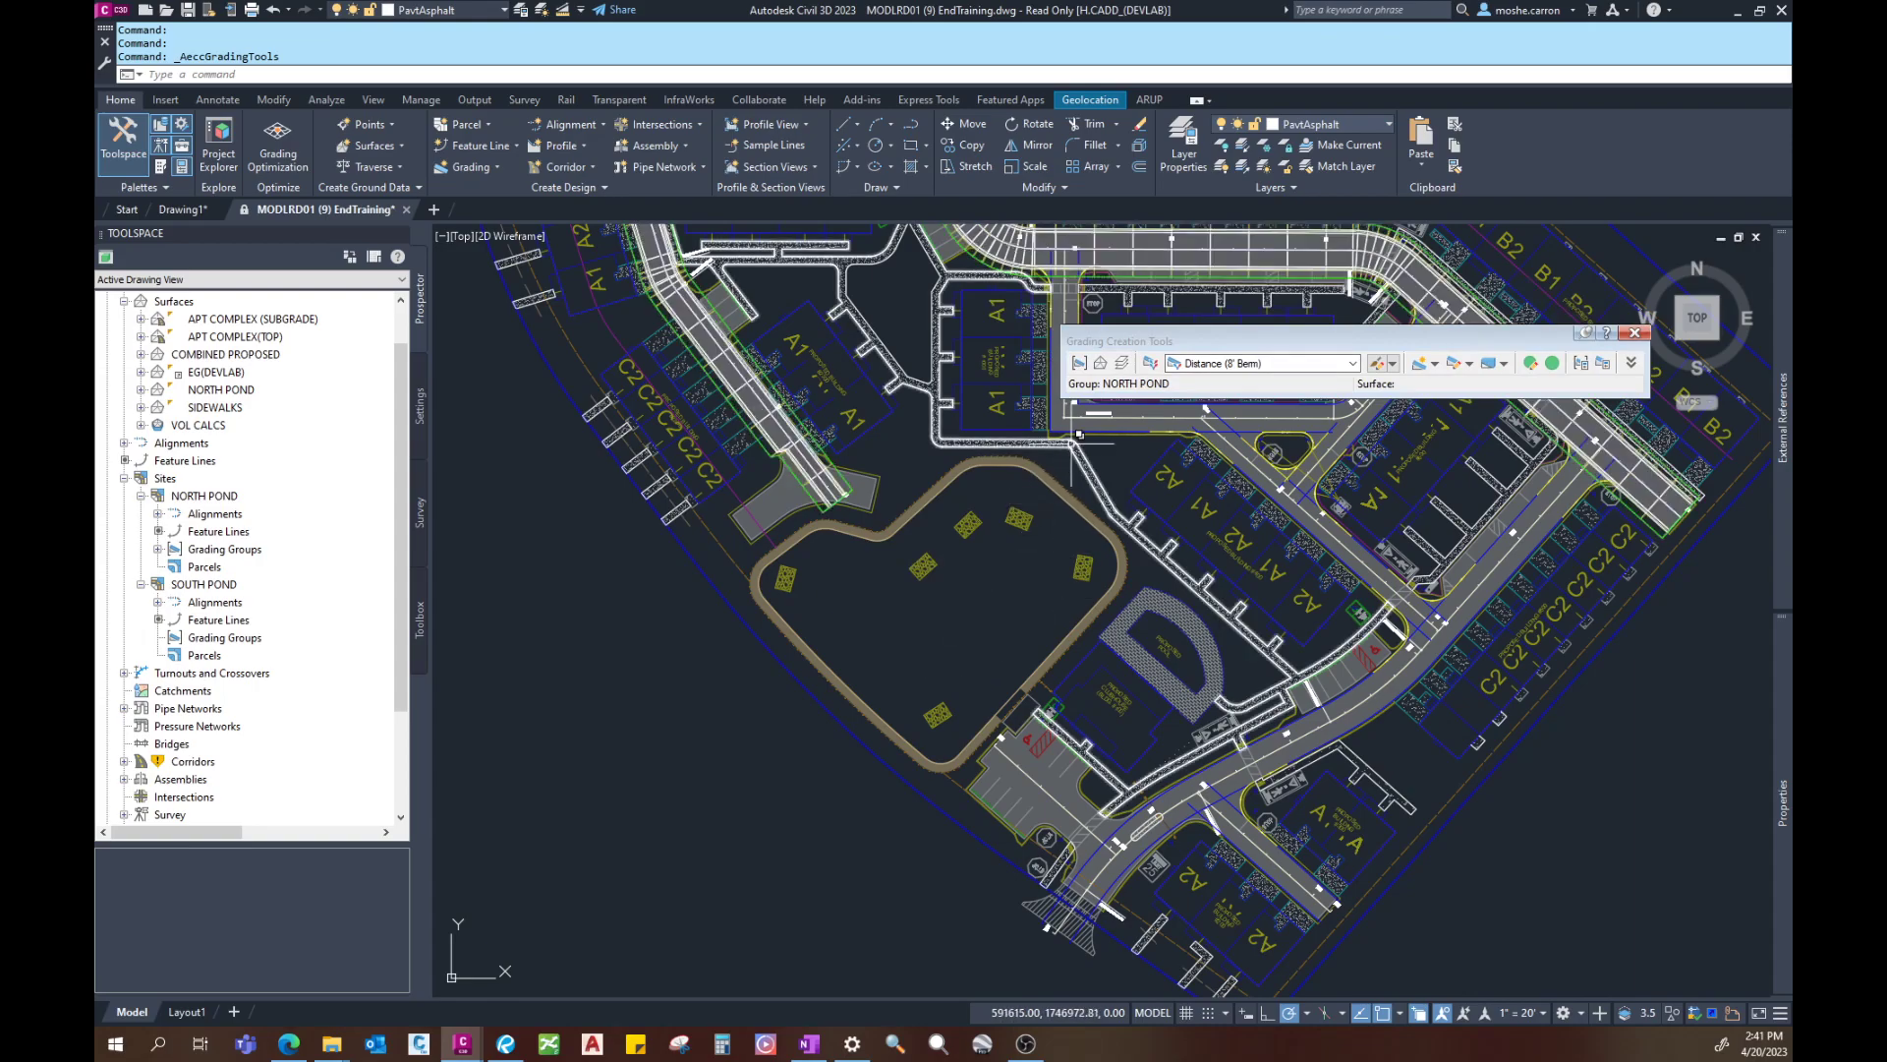
left_click(1078, 366)
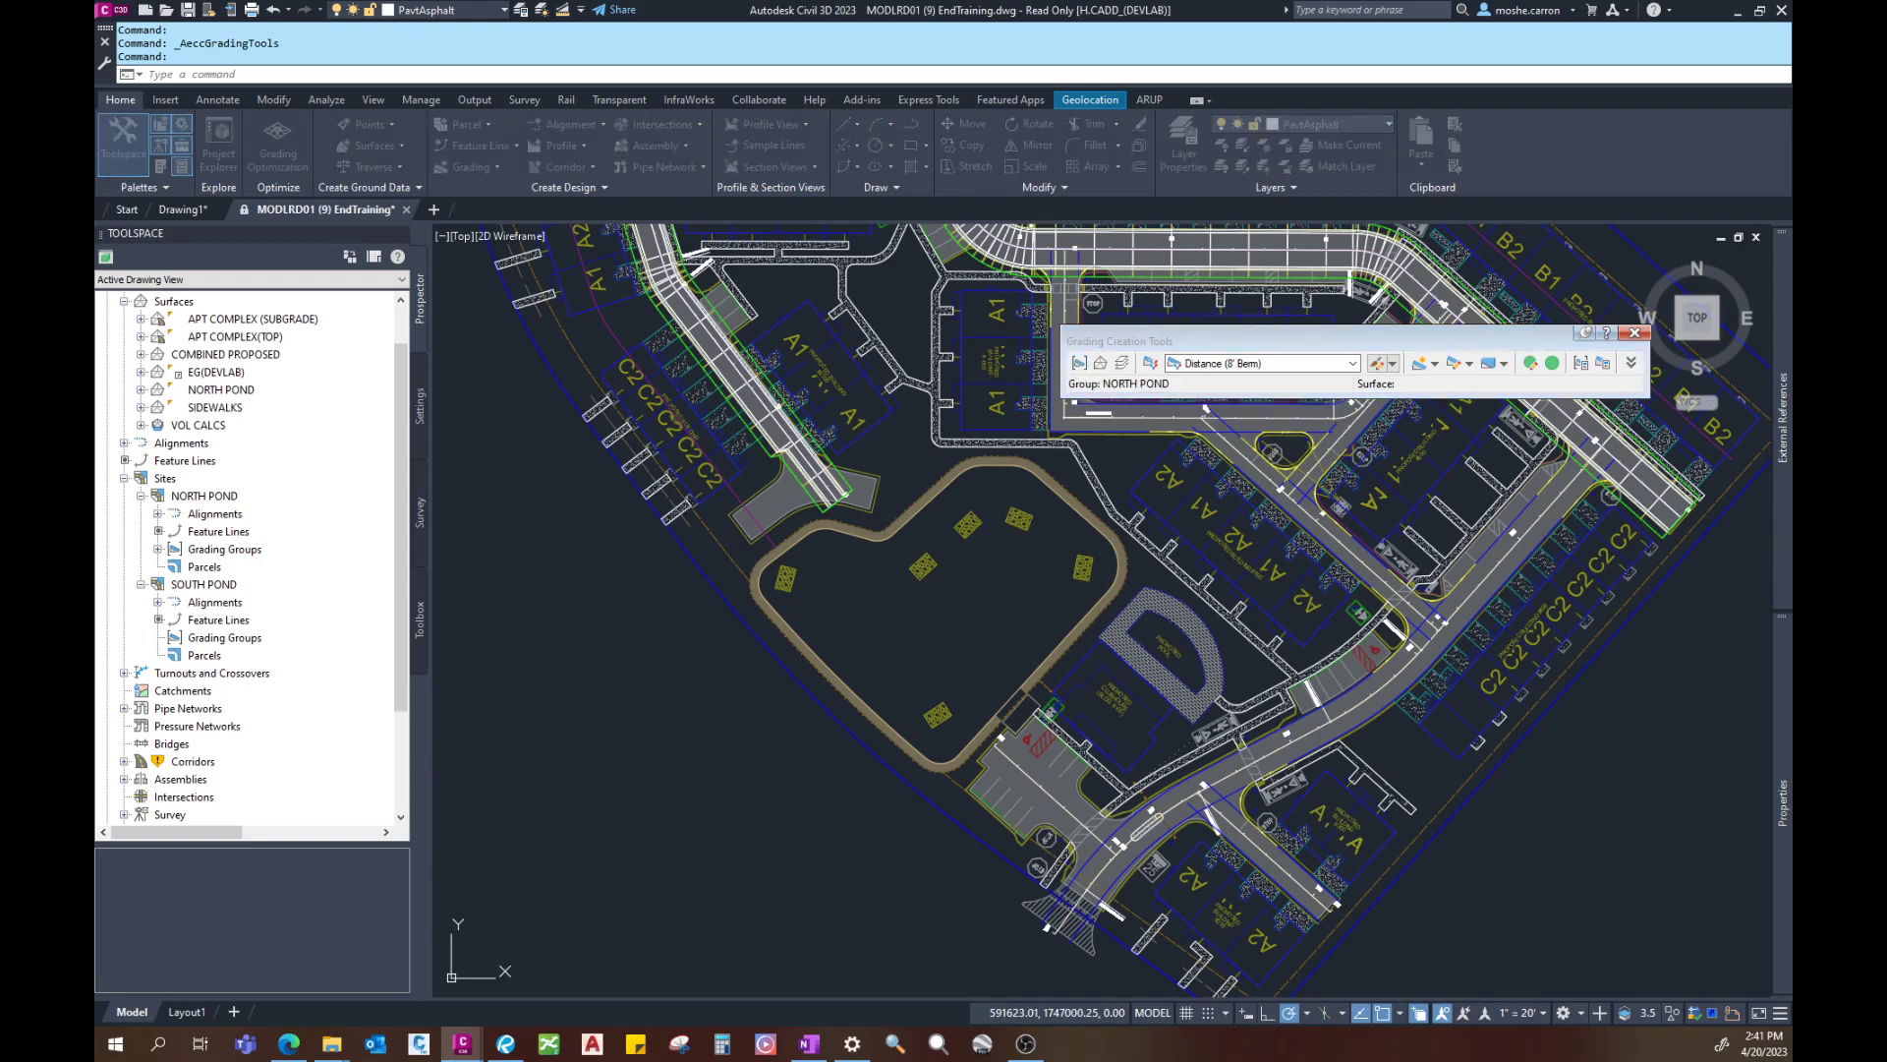
left_click_drag(96, 531, 1323, 692)
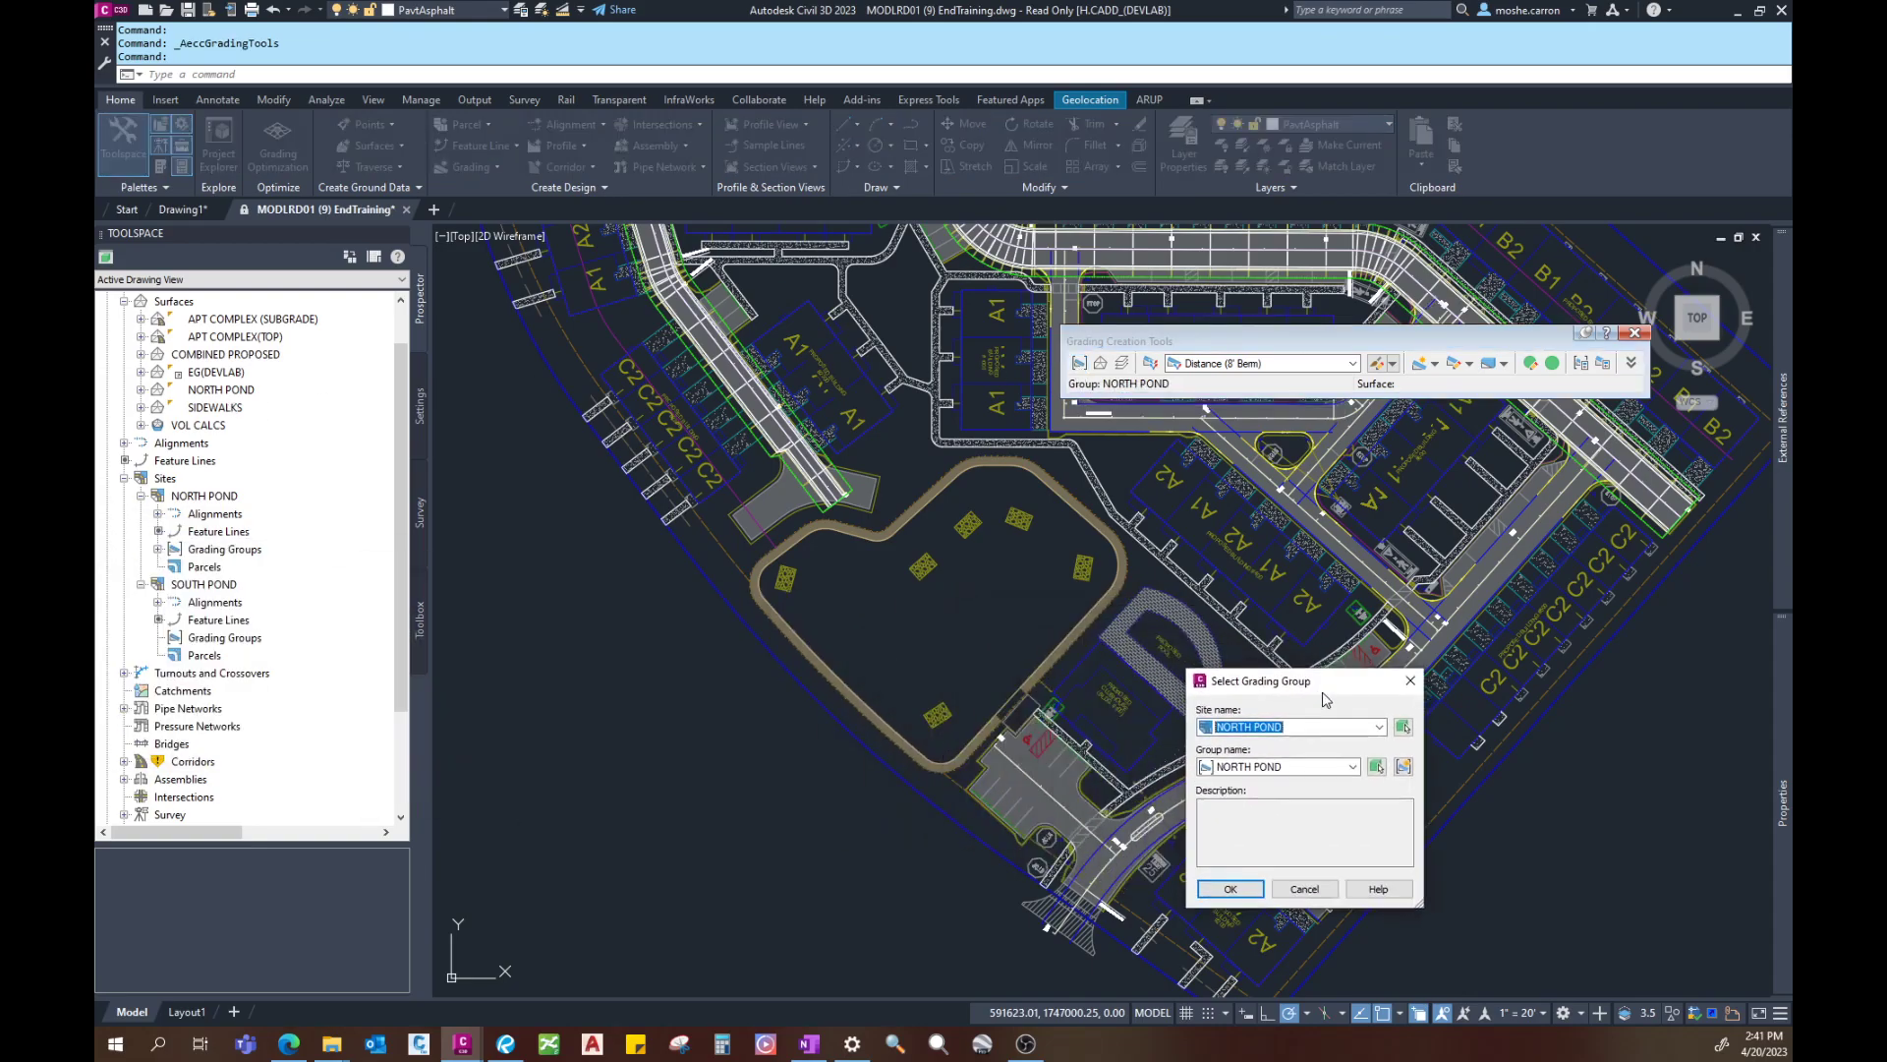
left_click(1329, 738)
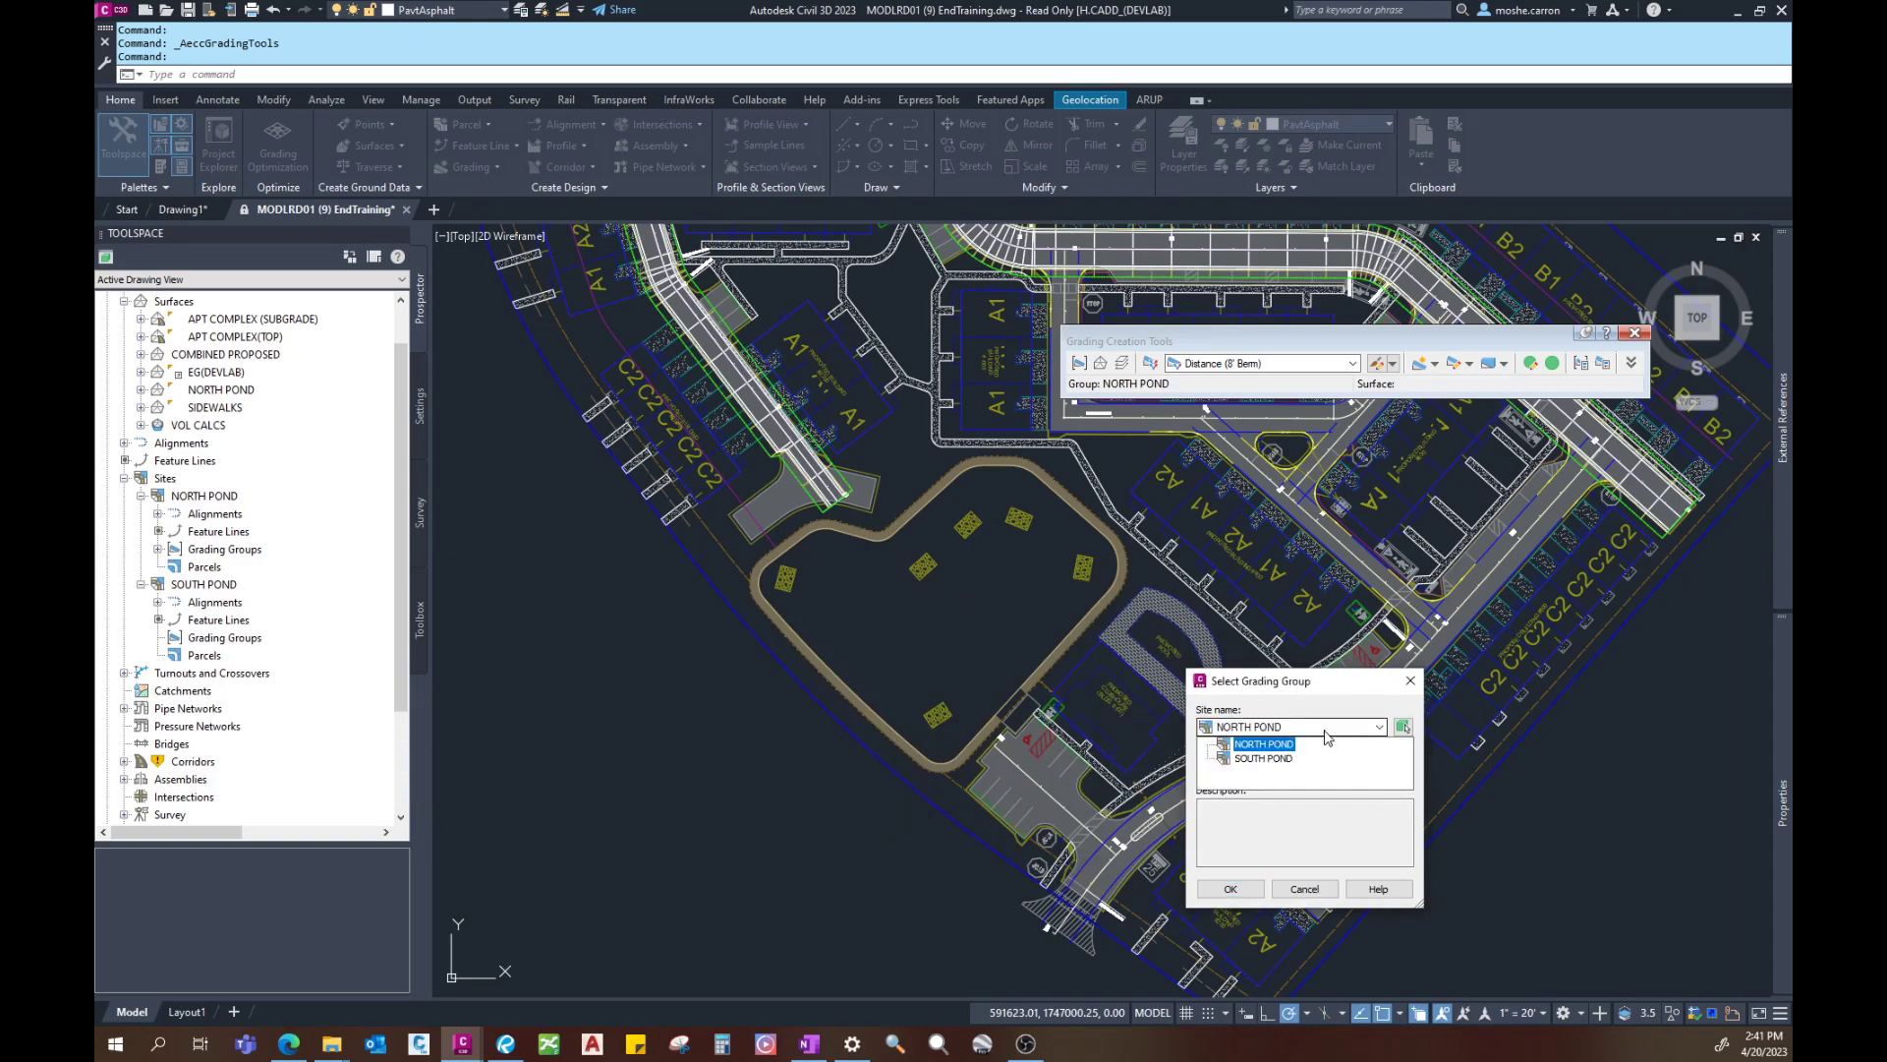
left_click(1278, 758)
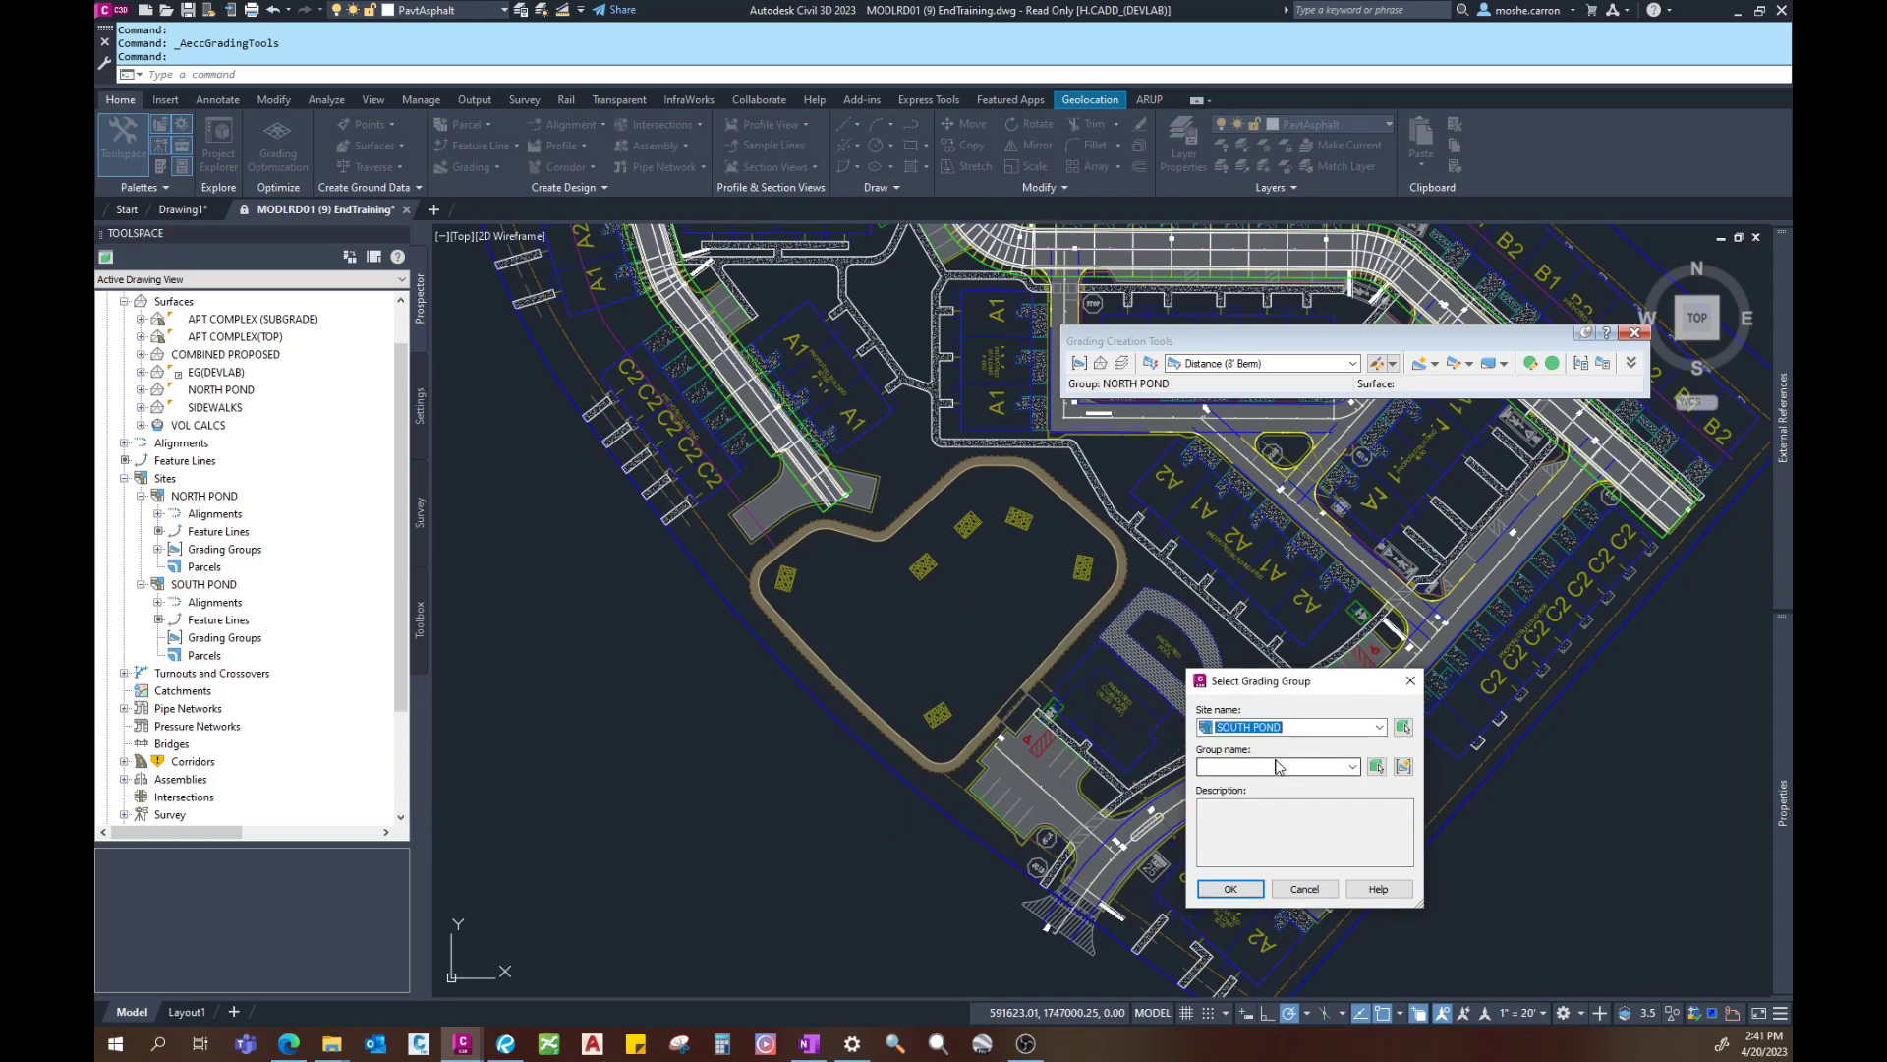
Step: Create a grading group named SOUTH POND with automatic surface creation that uses the group name
left_click(1403, 767)
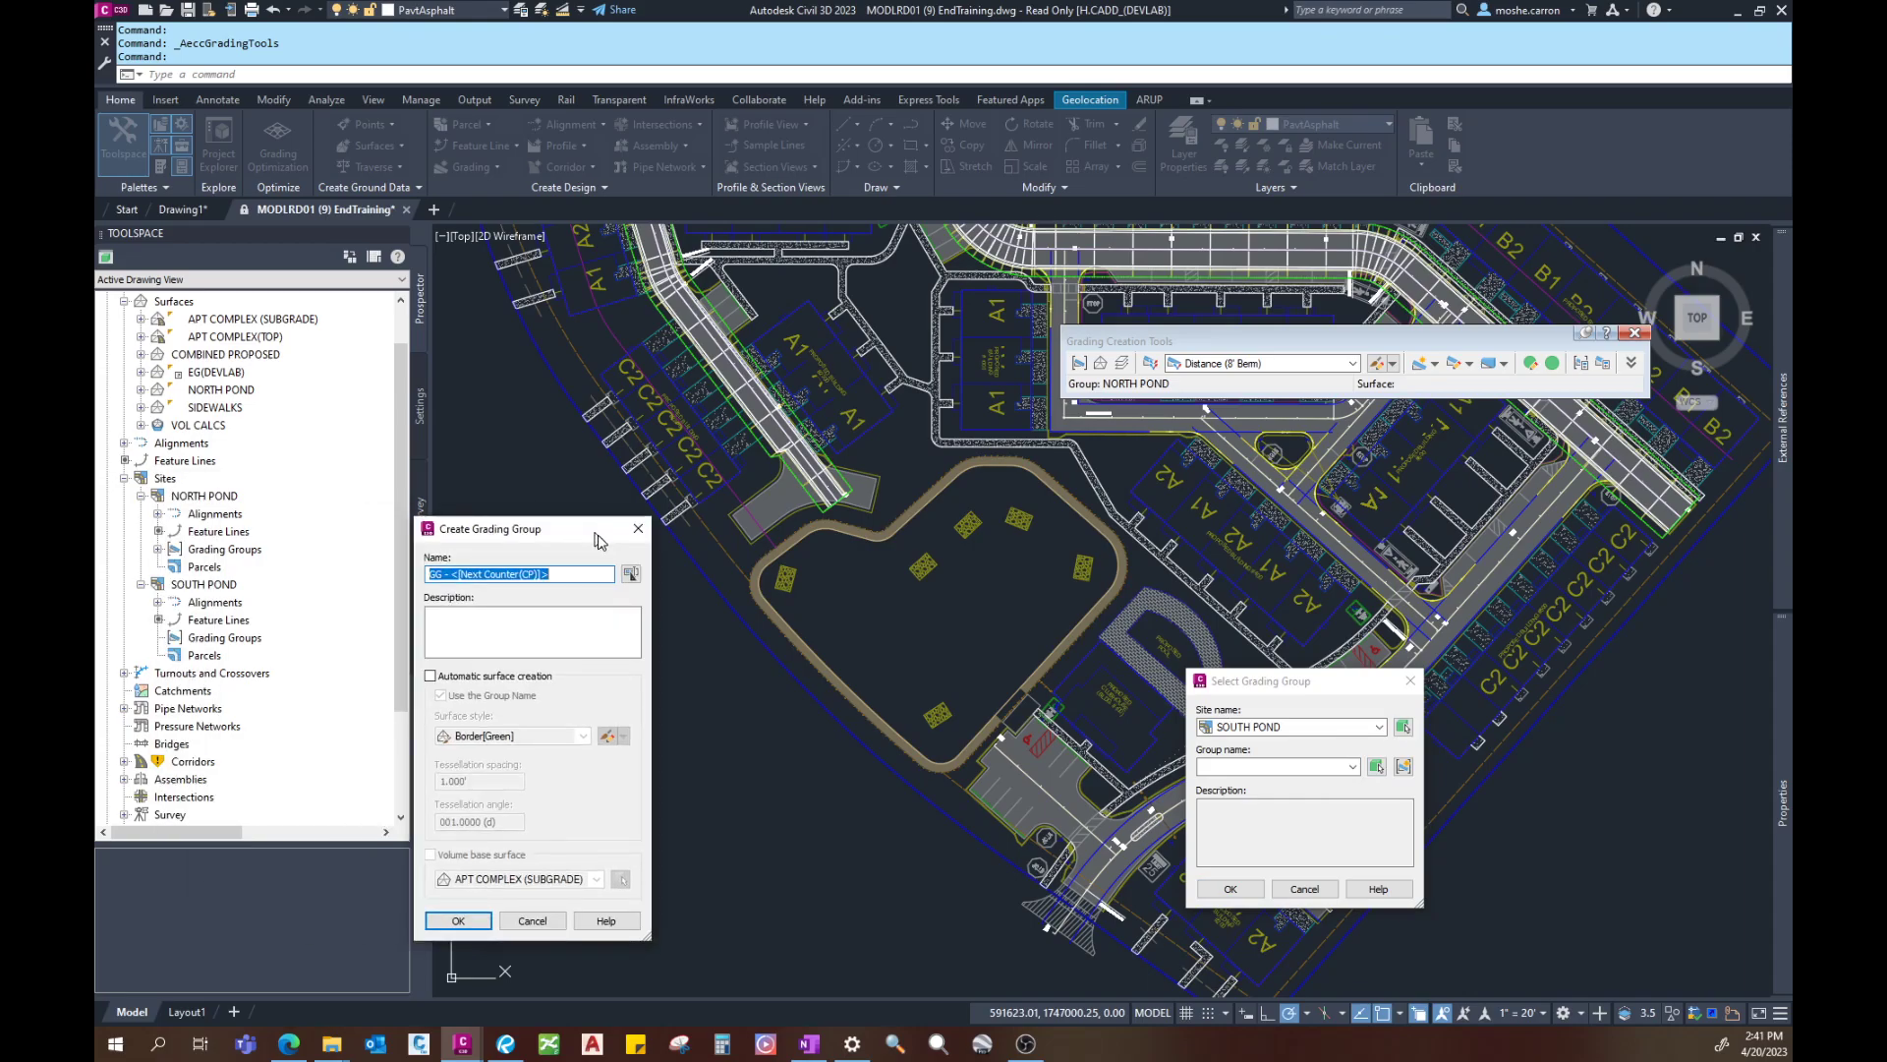
type("SOUTH POND")
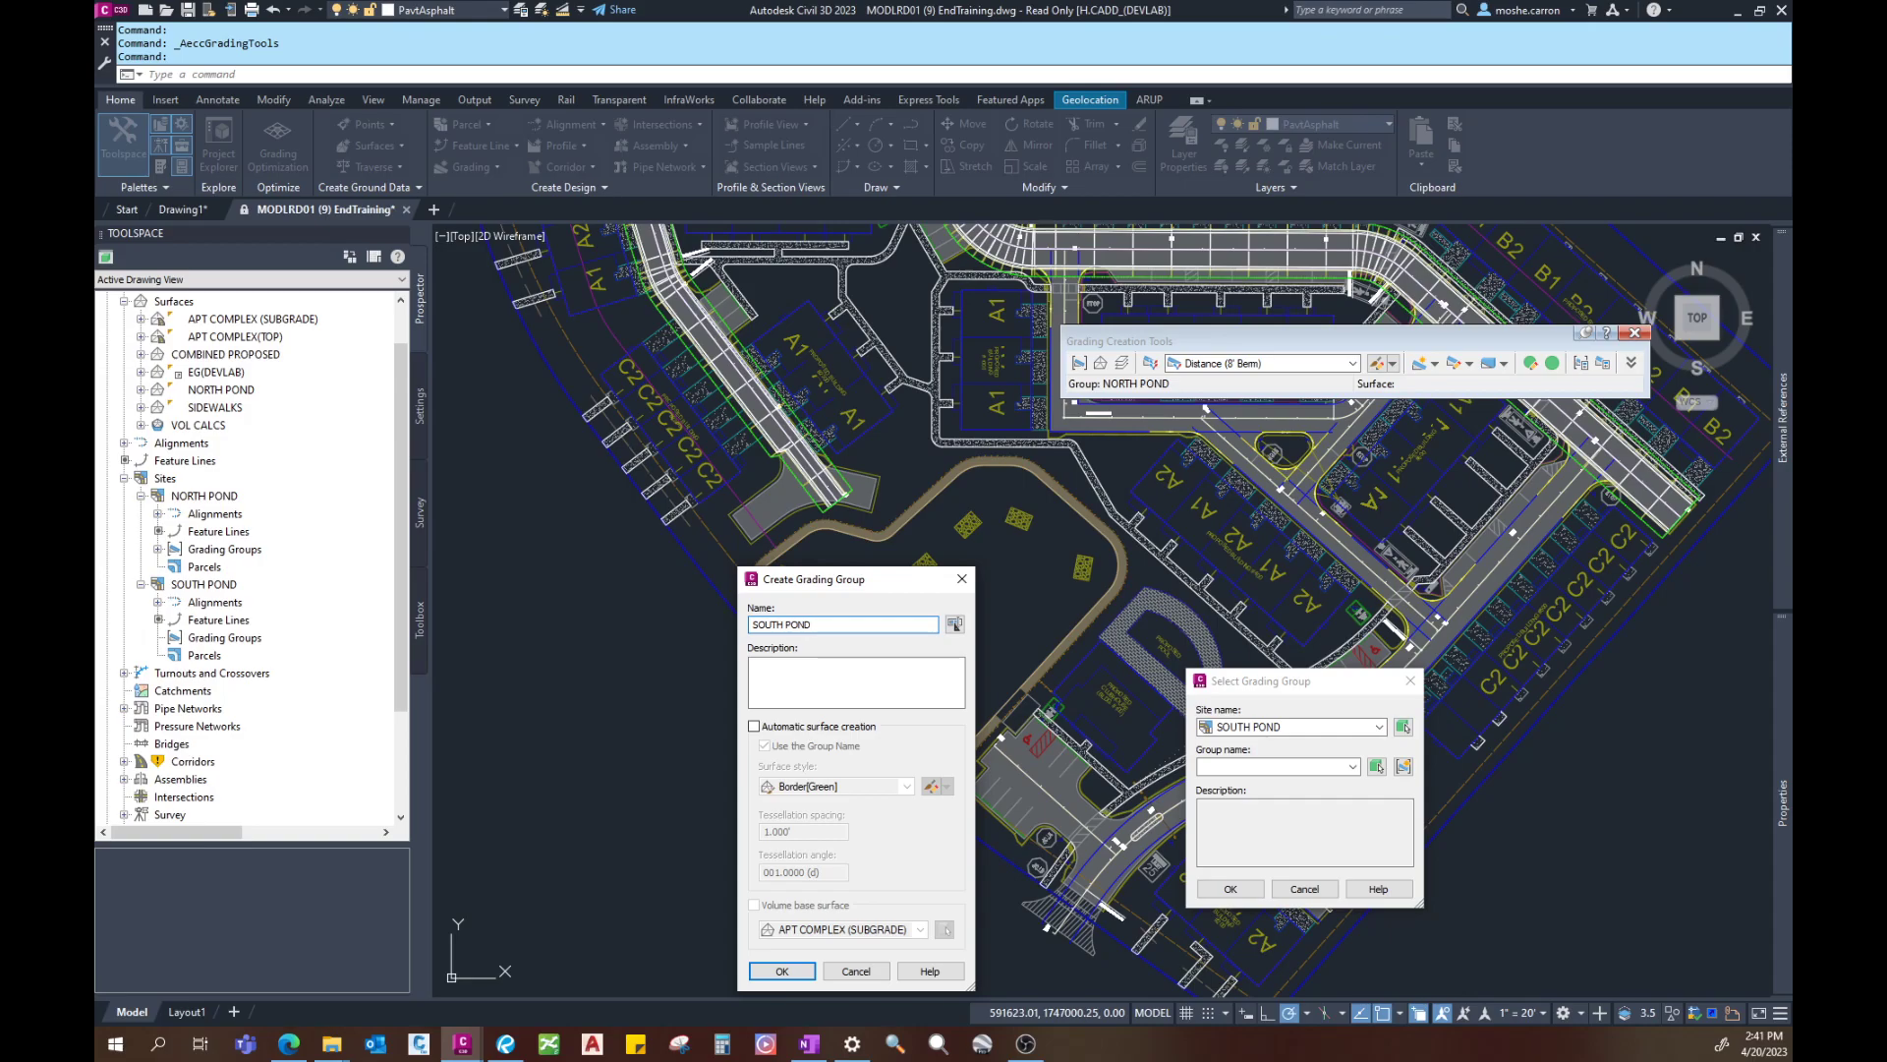
left_click_drag(881, 582, 1522, 519)
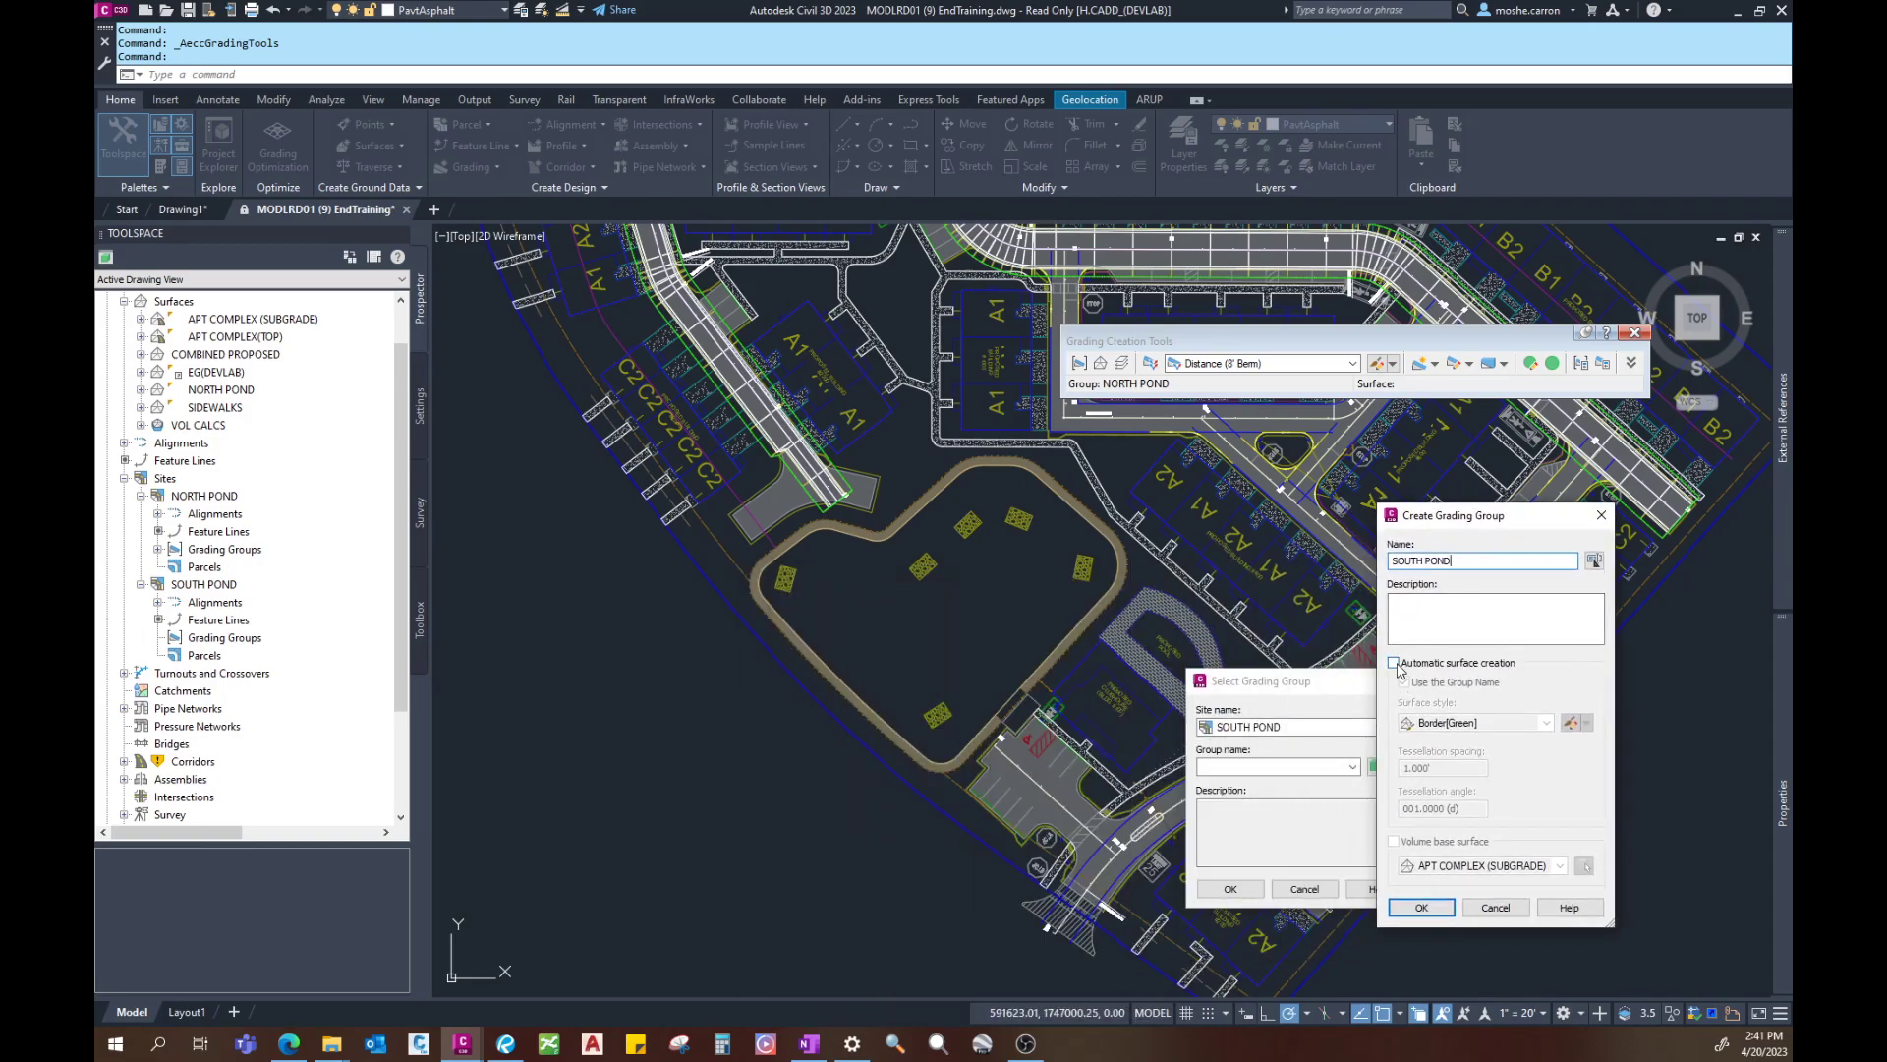
left_click(1411, 638)
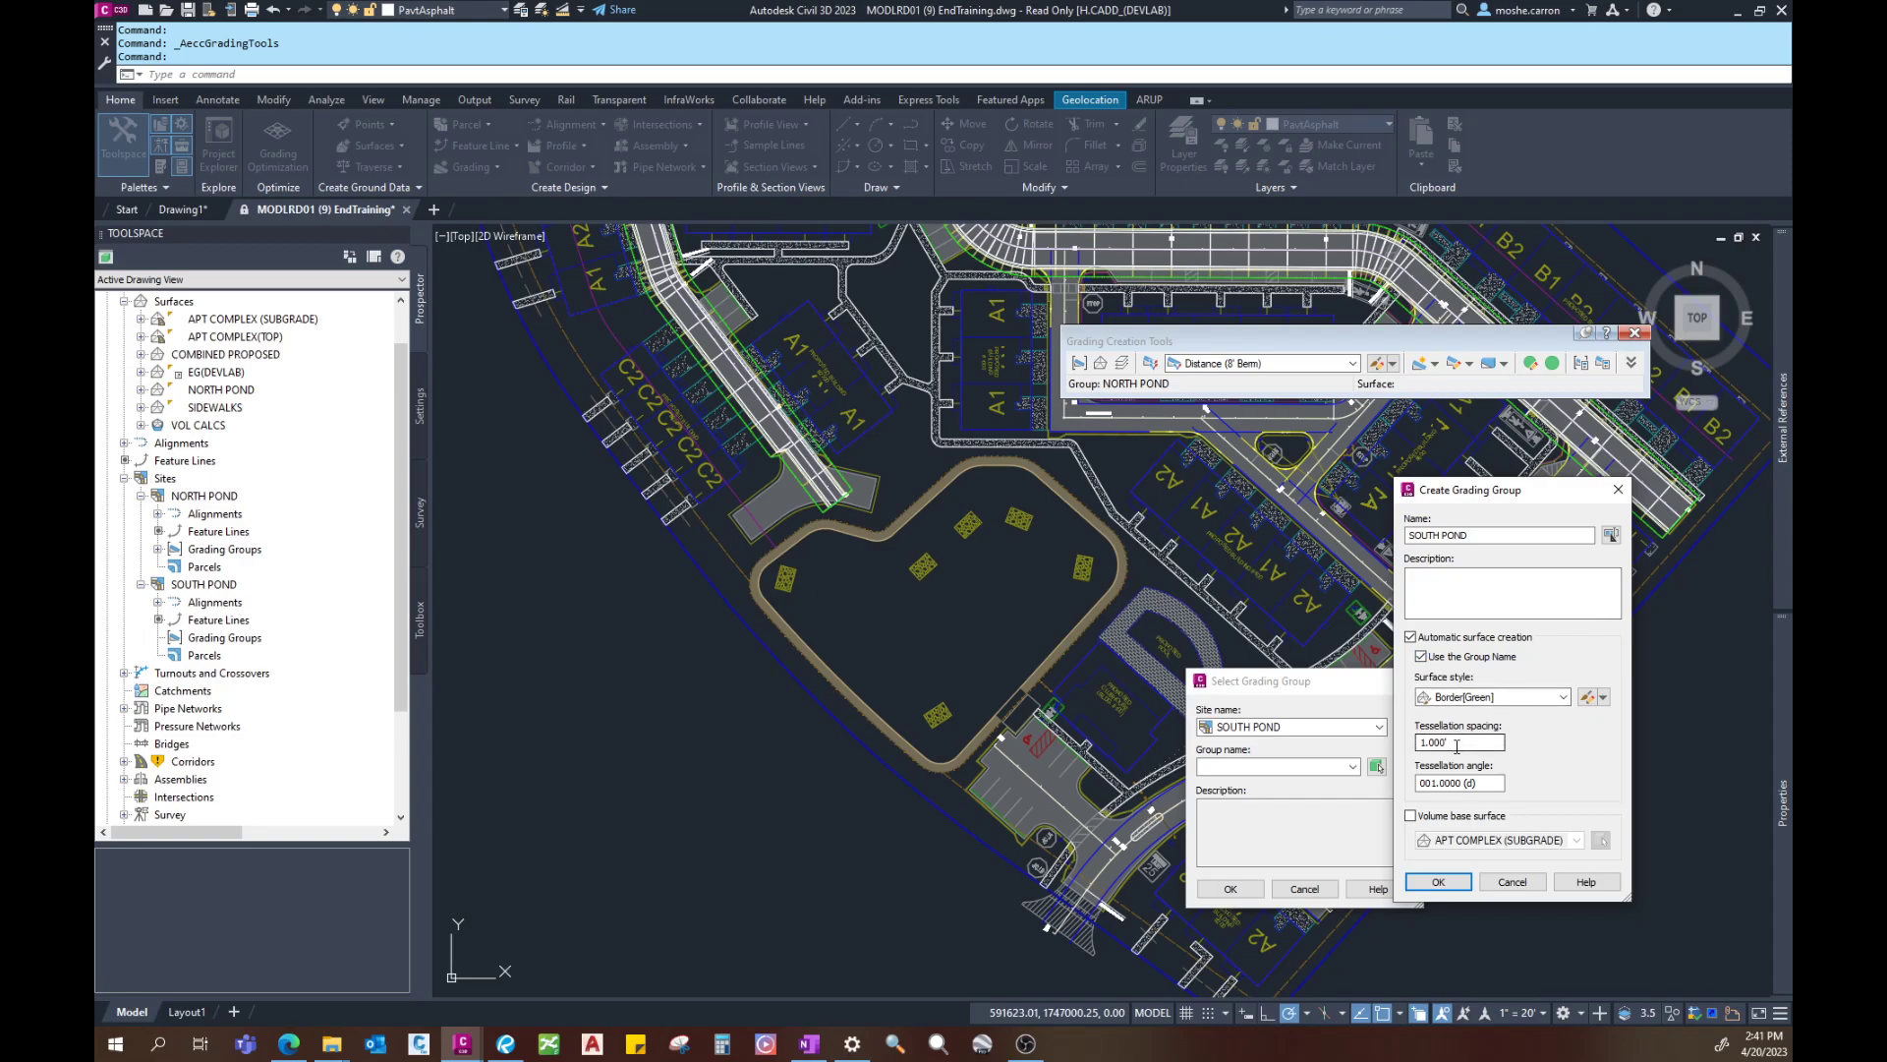
left_click(1440, 882)
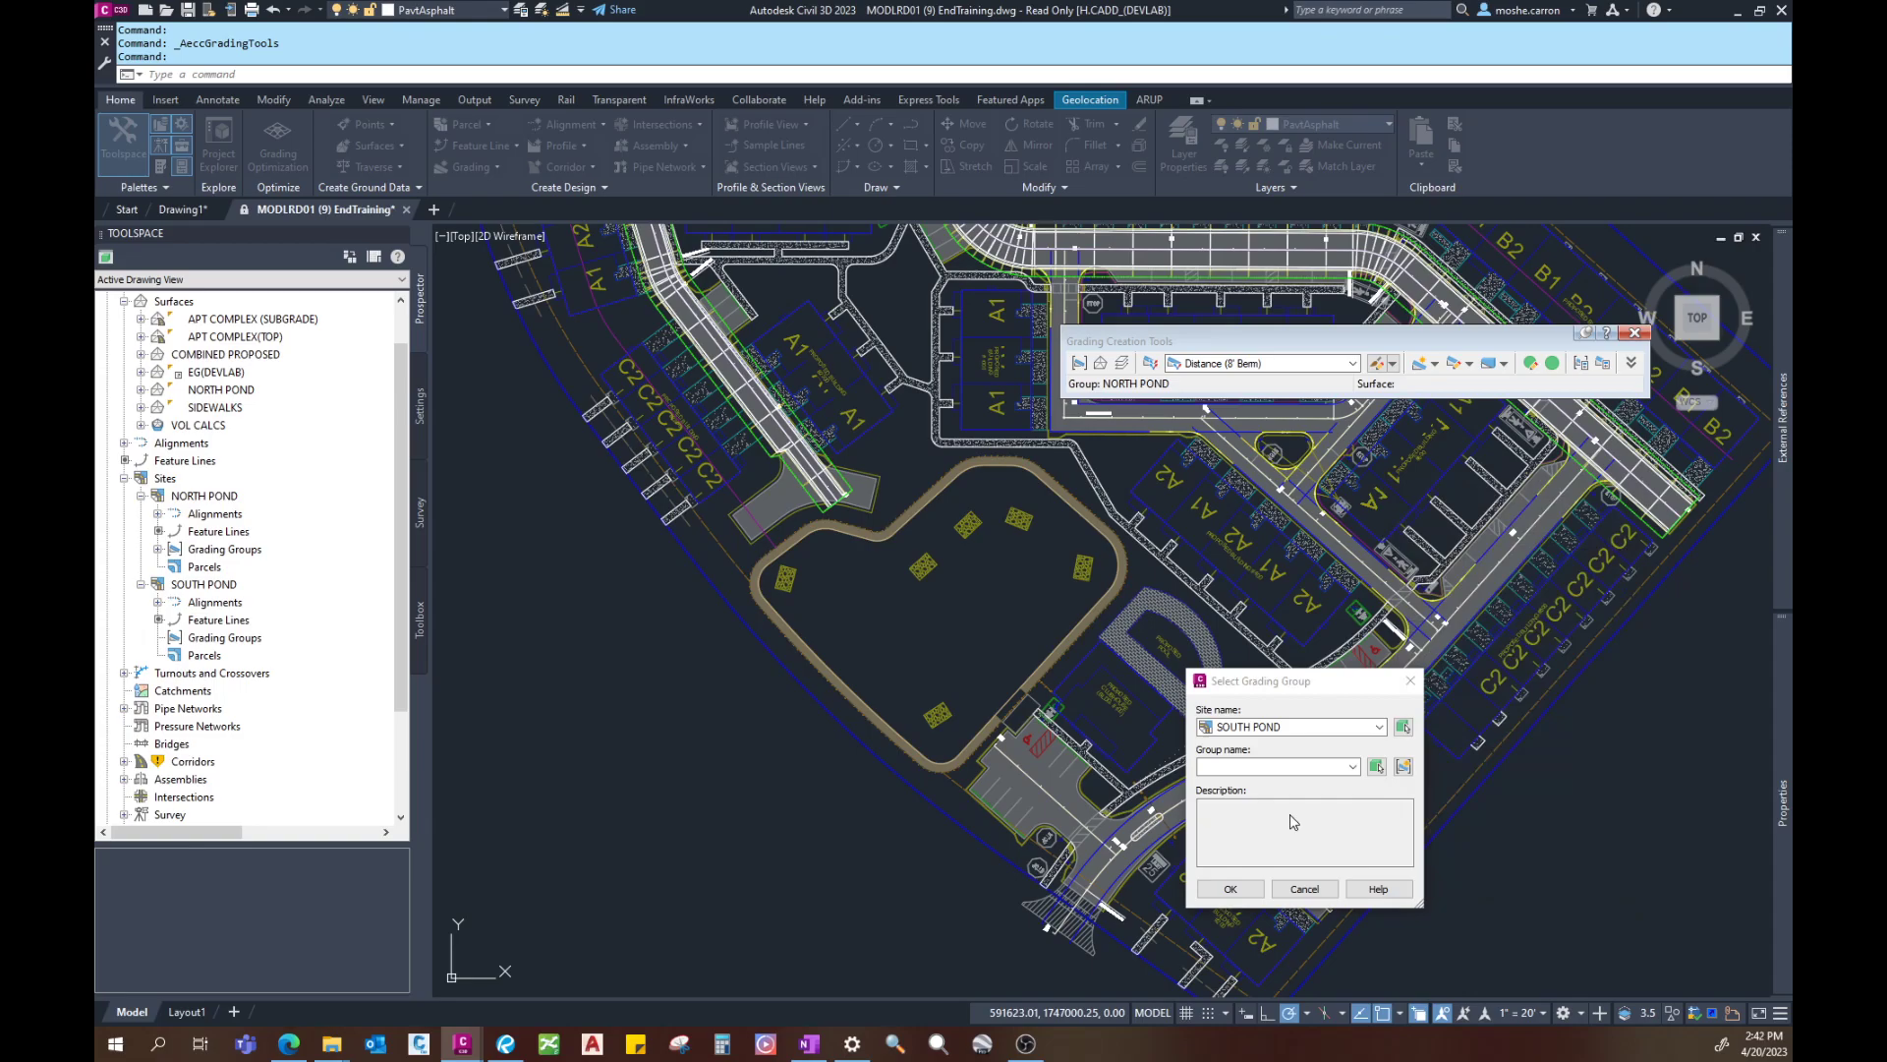
Step: Create the SOUTH POND TIN surface with the Border[Green] style, and accept SOUTH POND as the grading group
left_click_drag(598, 501, 1553, 624)
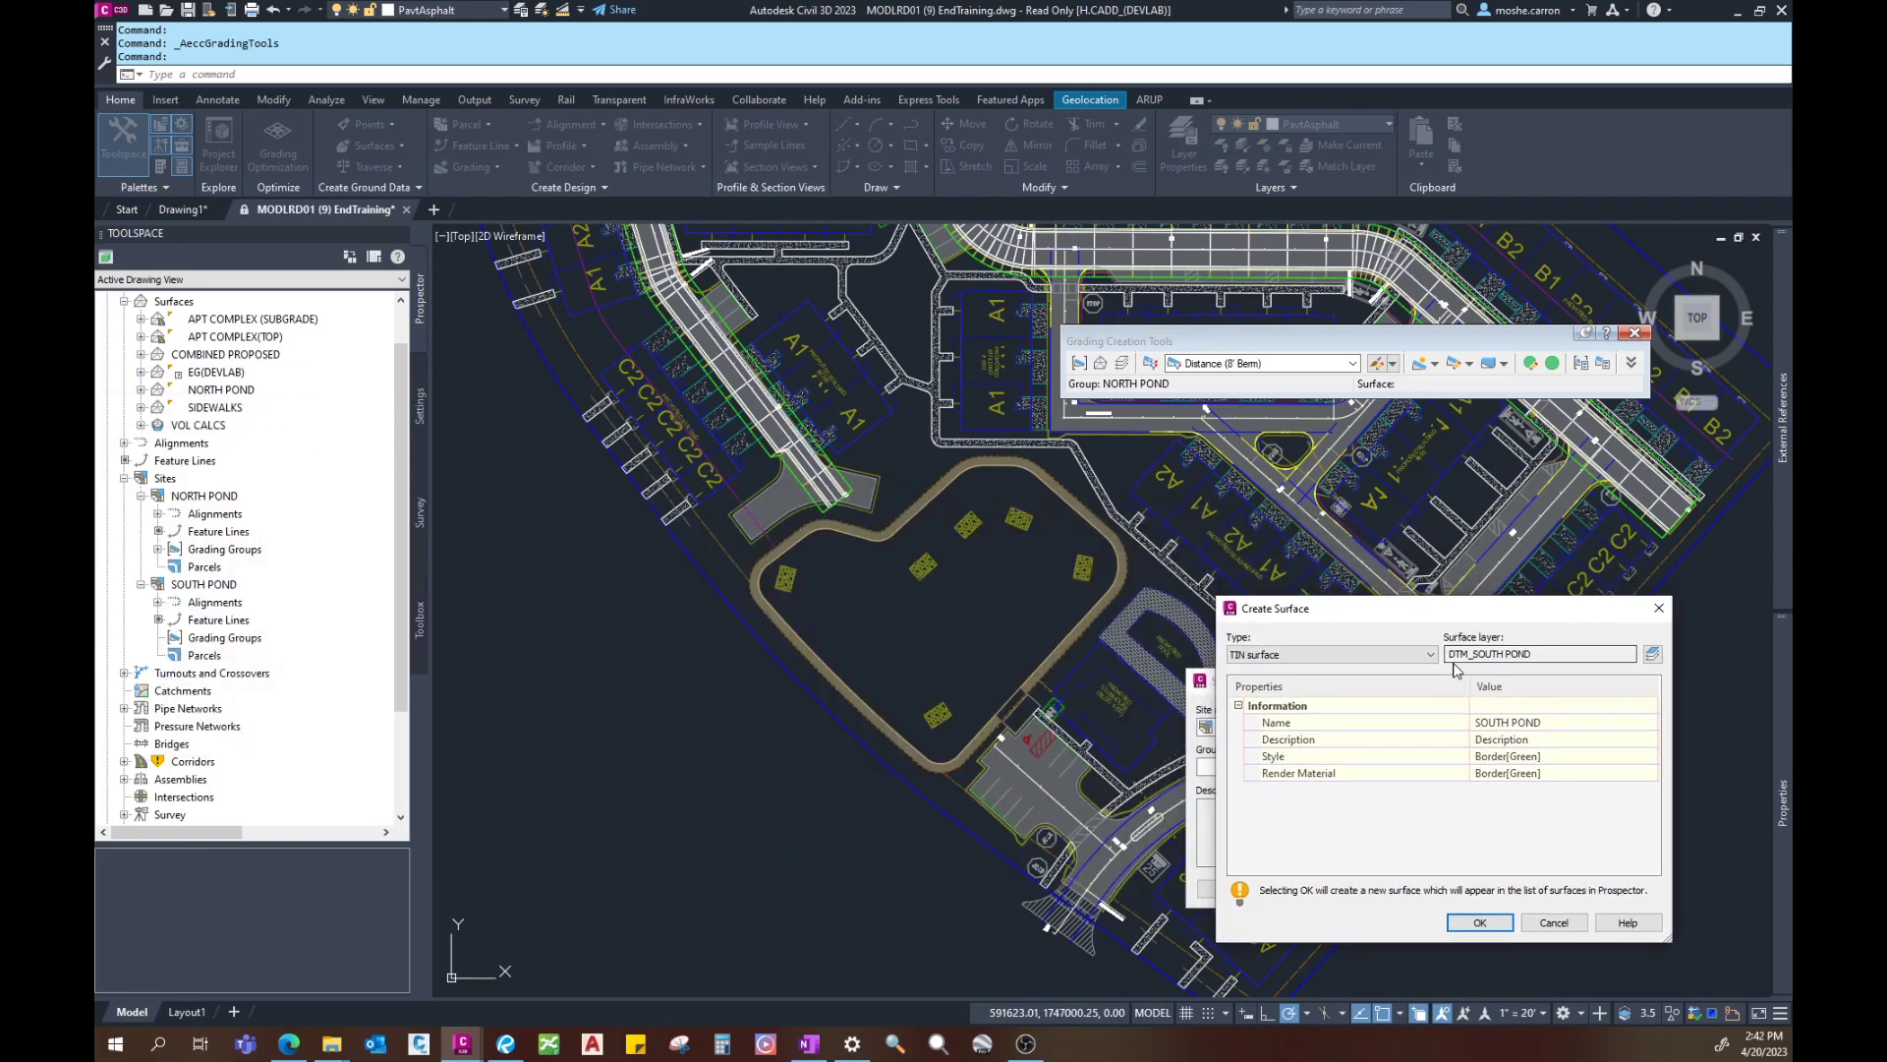
left_click(1490, 925)
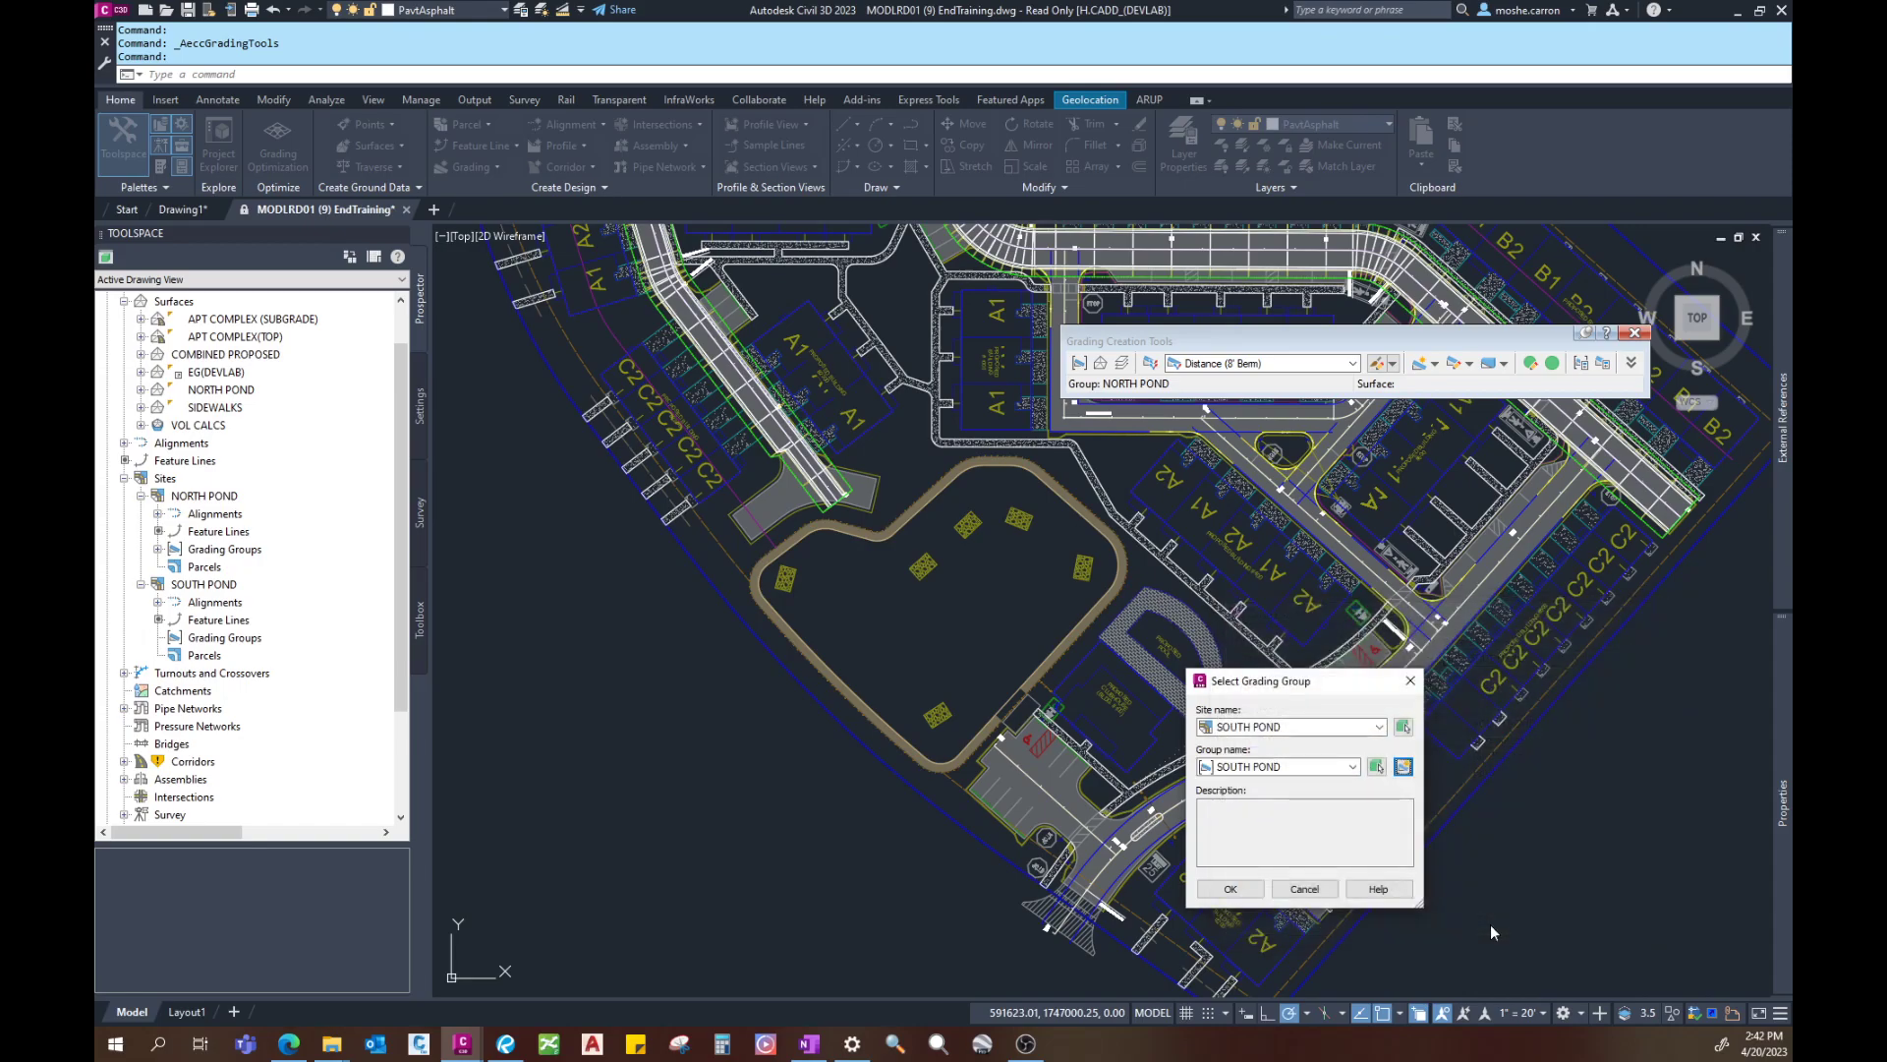
left_click(1234, 888)
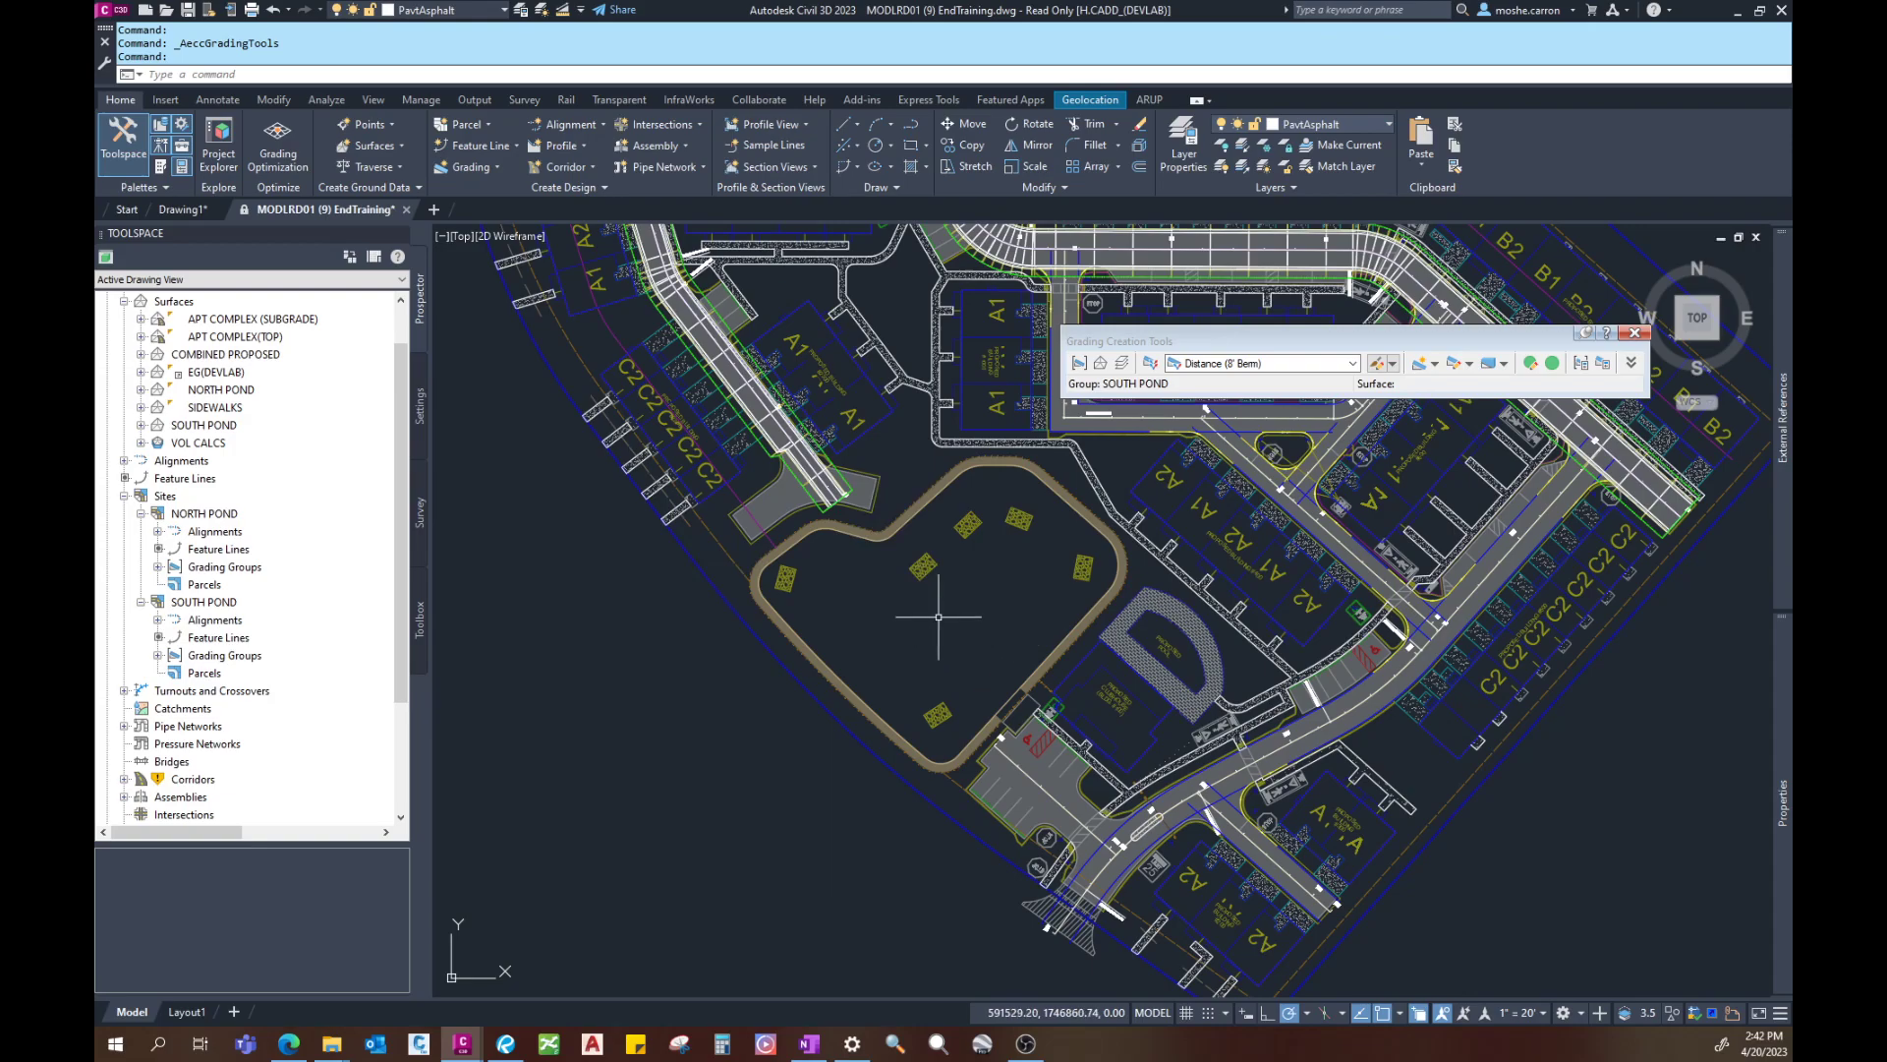
Step: Look at the target surface selection and the grading layer setting, dismissing both dialogs
left_click(1101, 364)
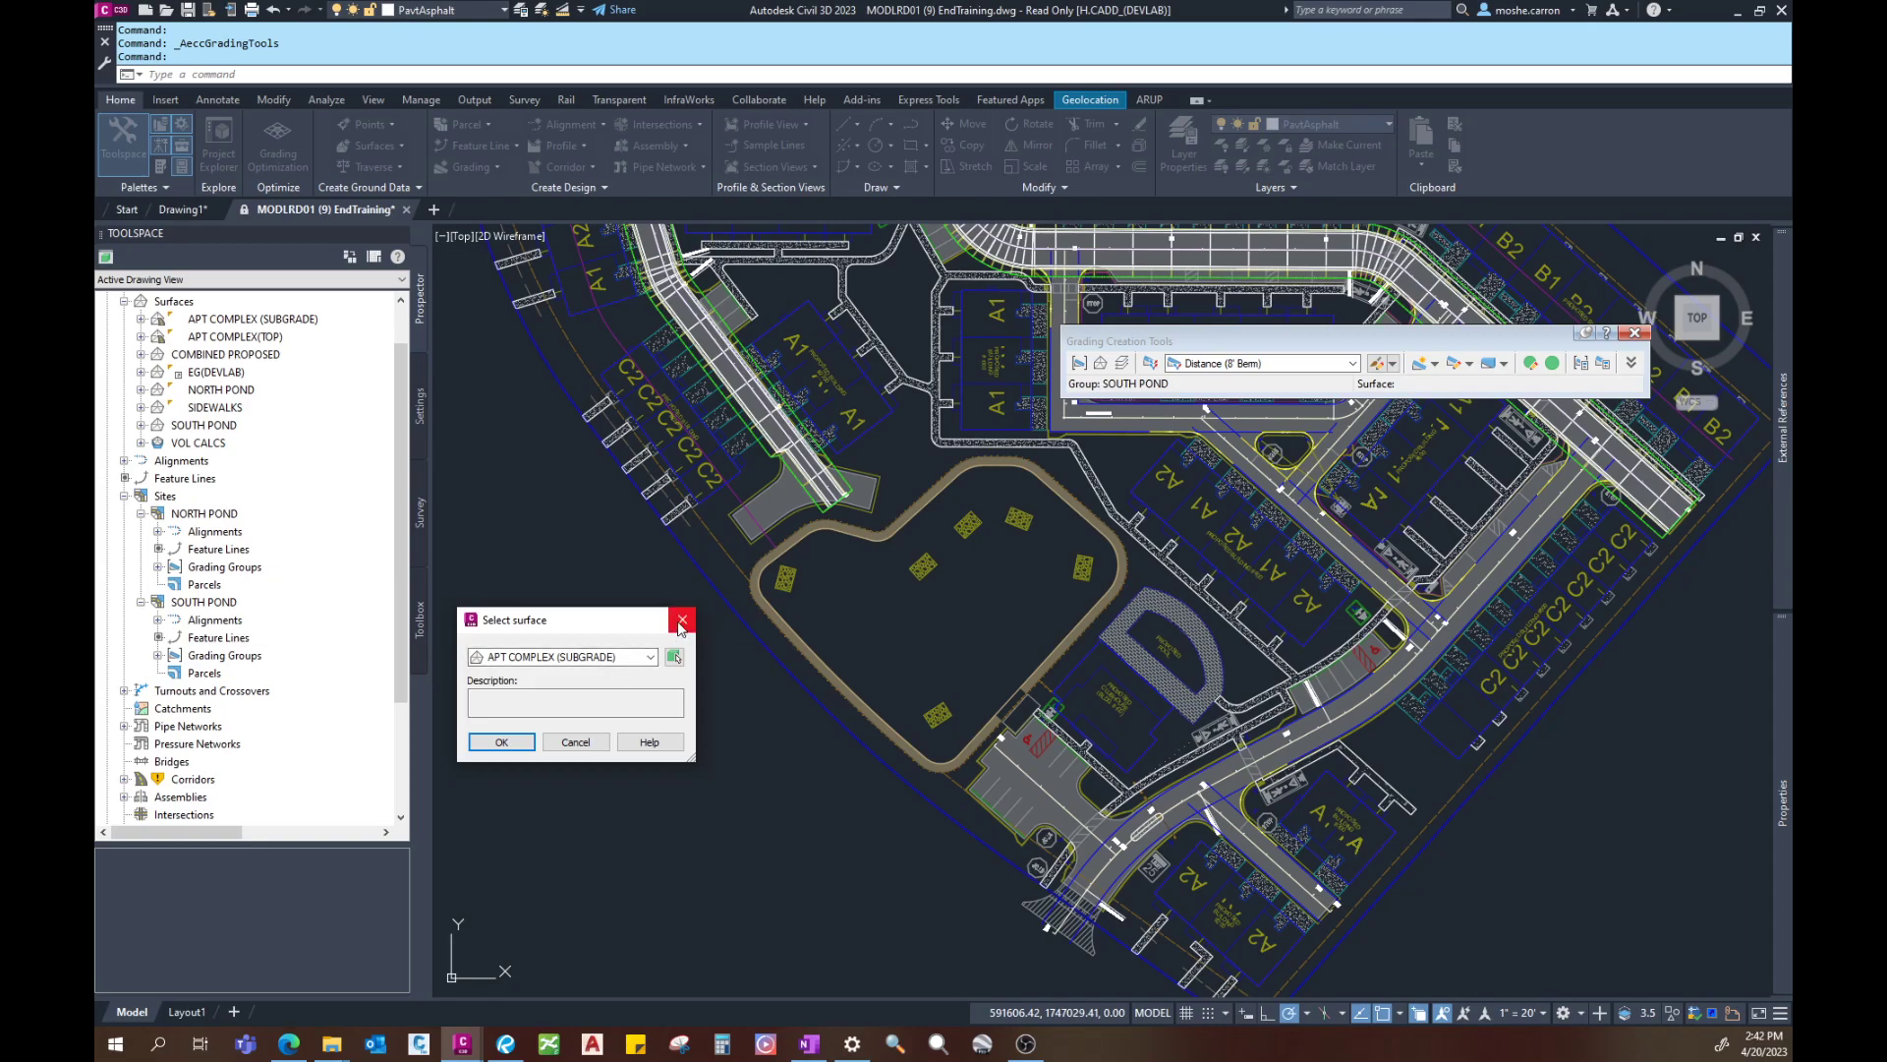
left_click_drag(676, 628, 721, 666)
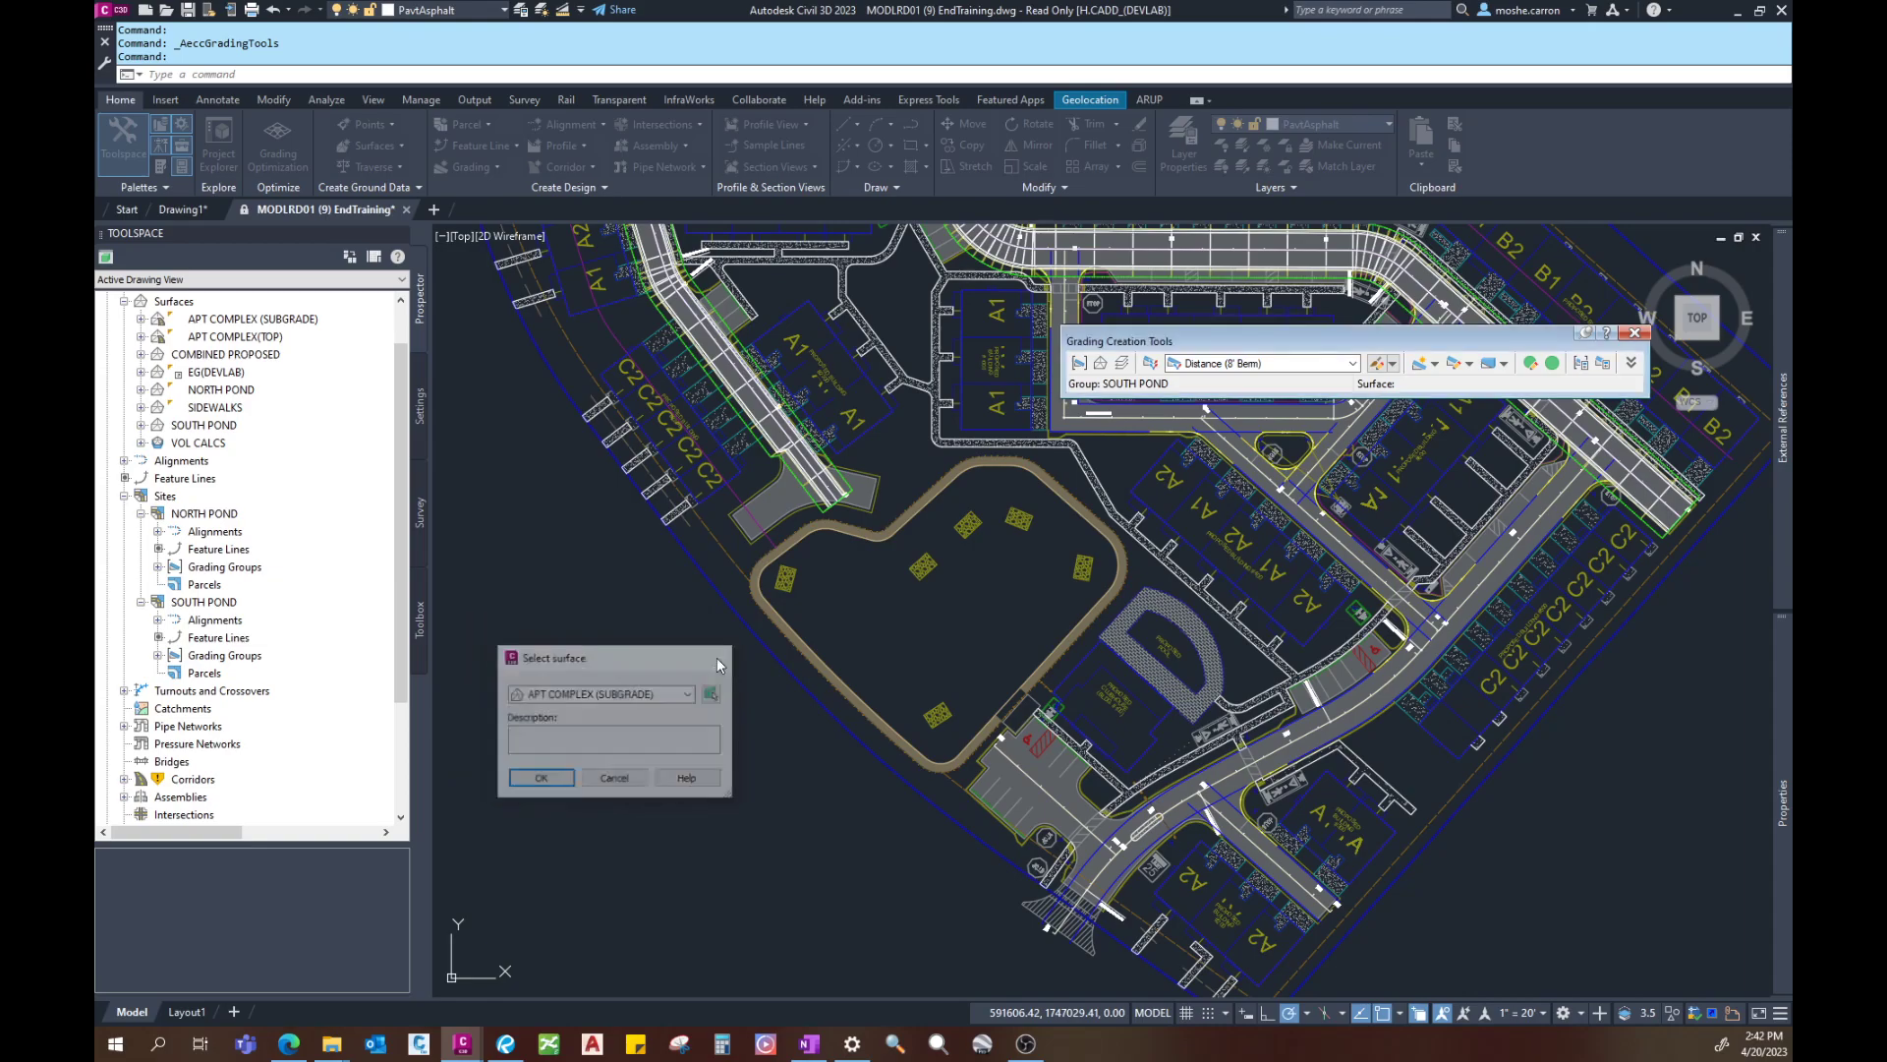
left_click(721, 661)
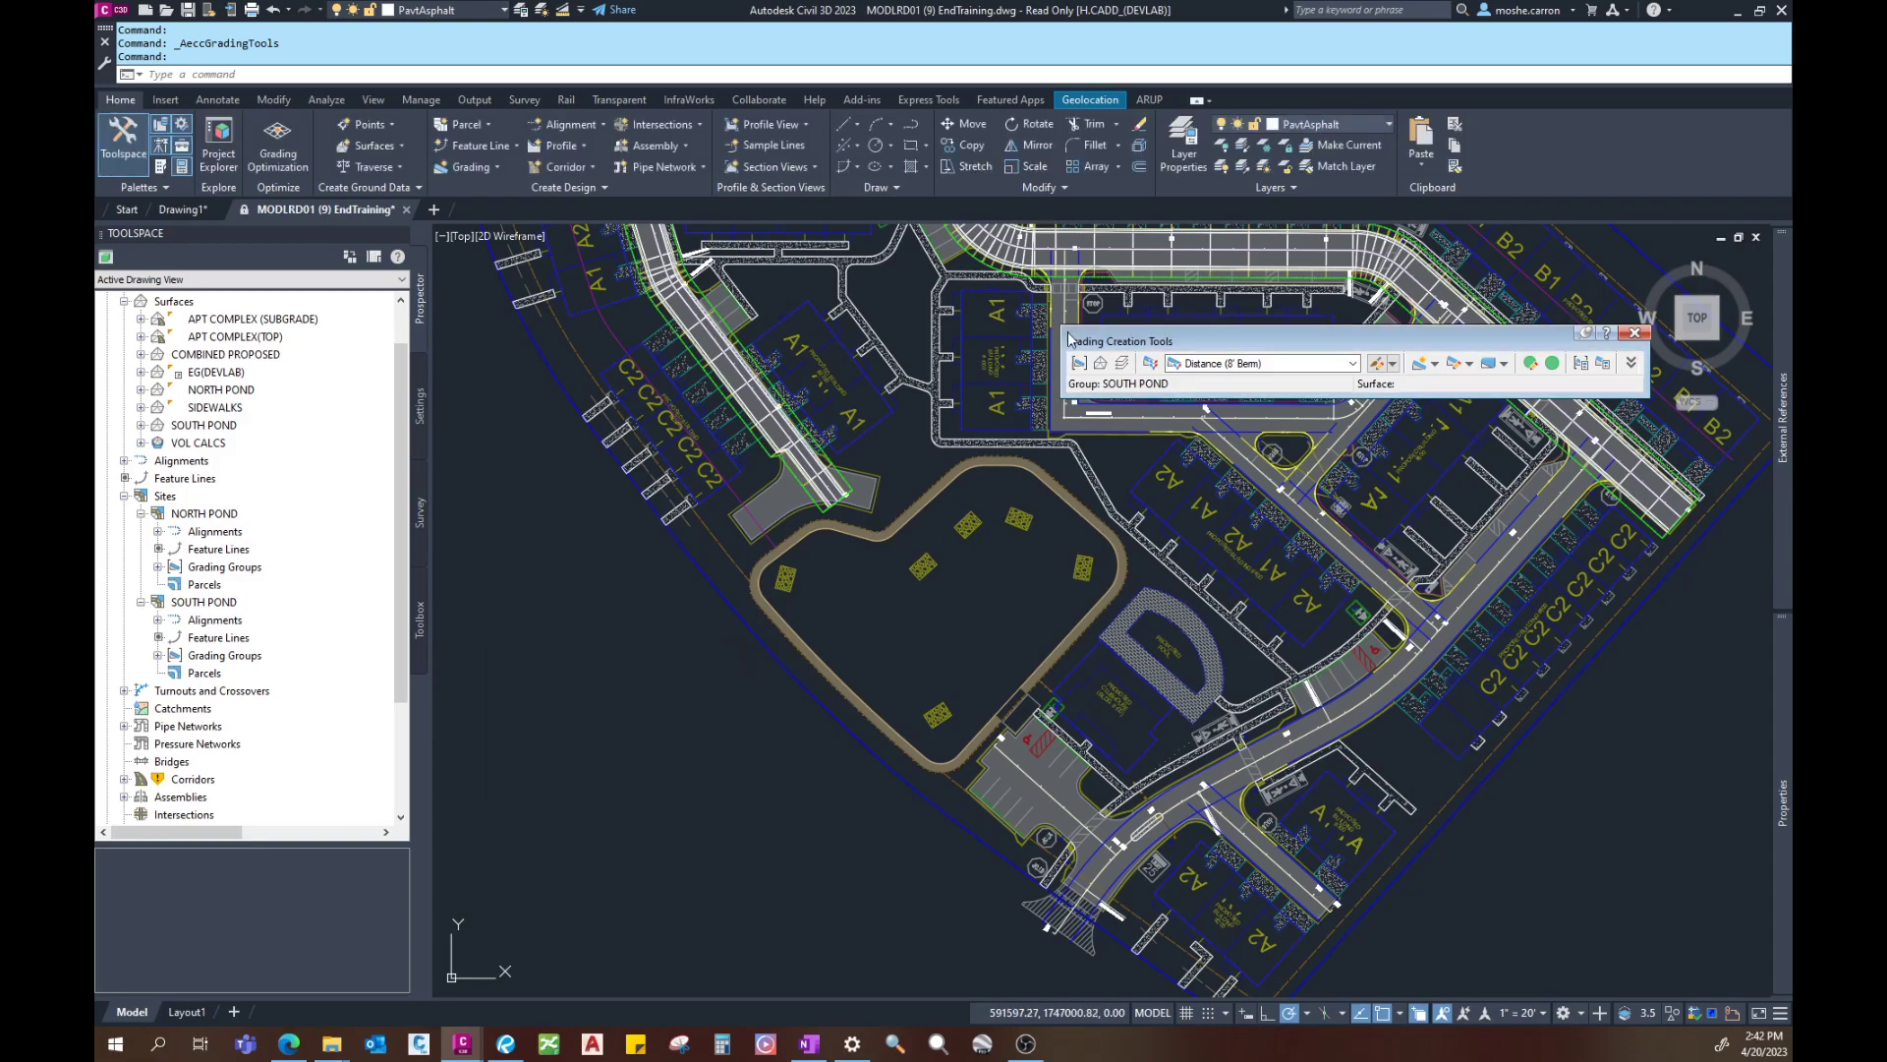
left_click(1124, 365)
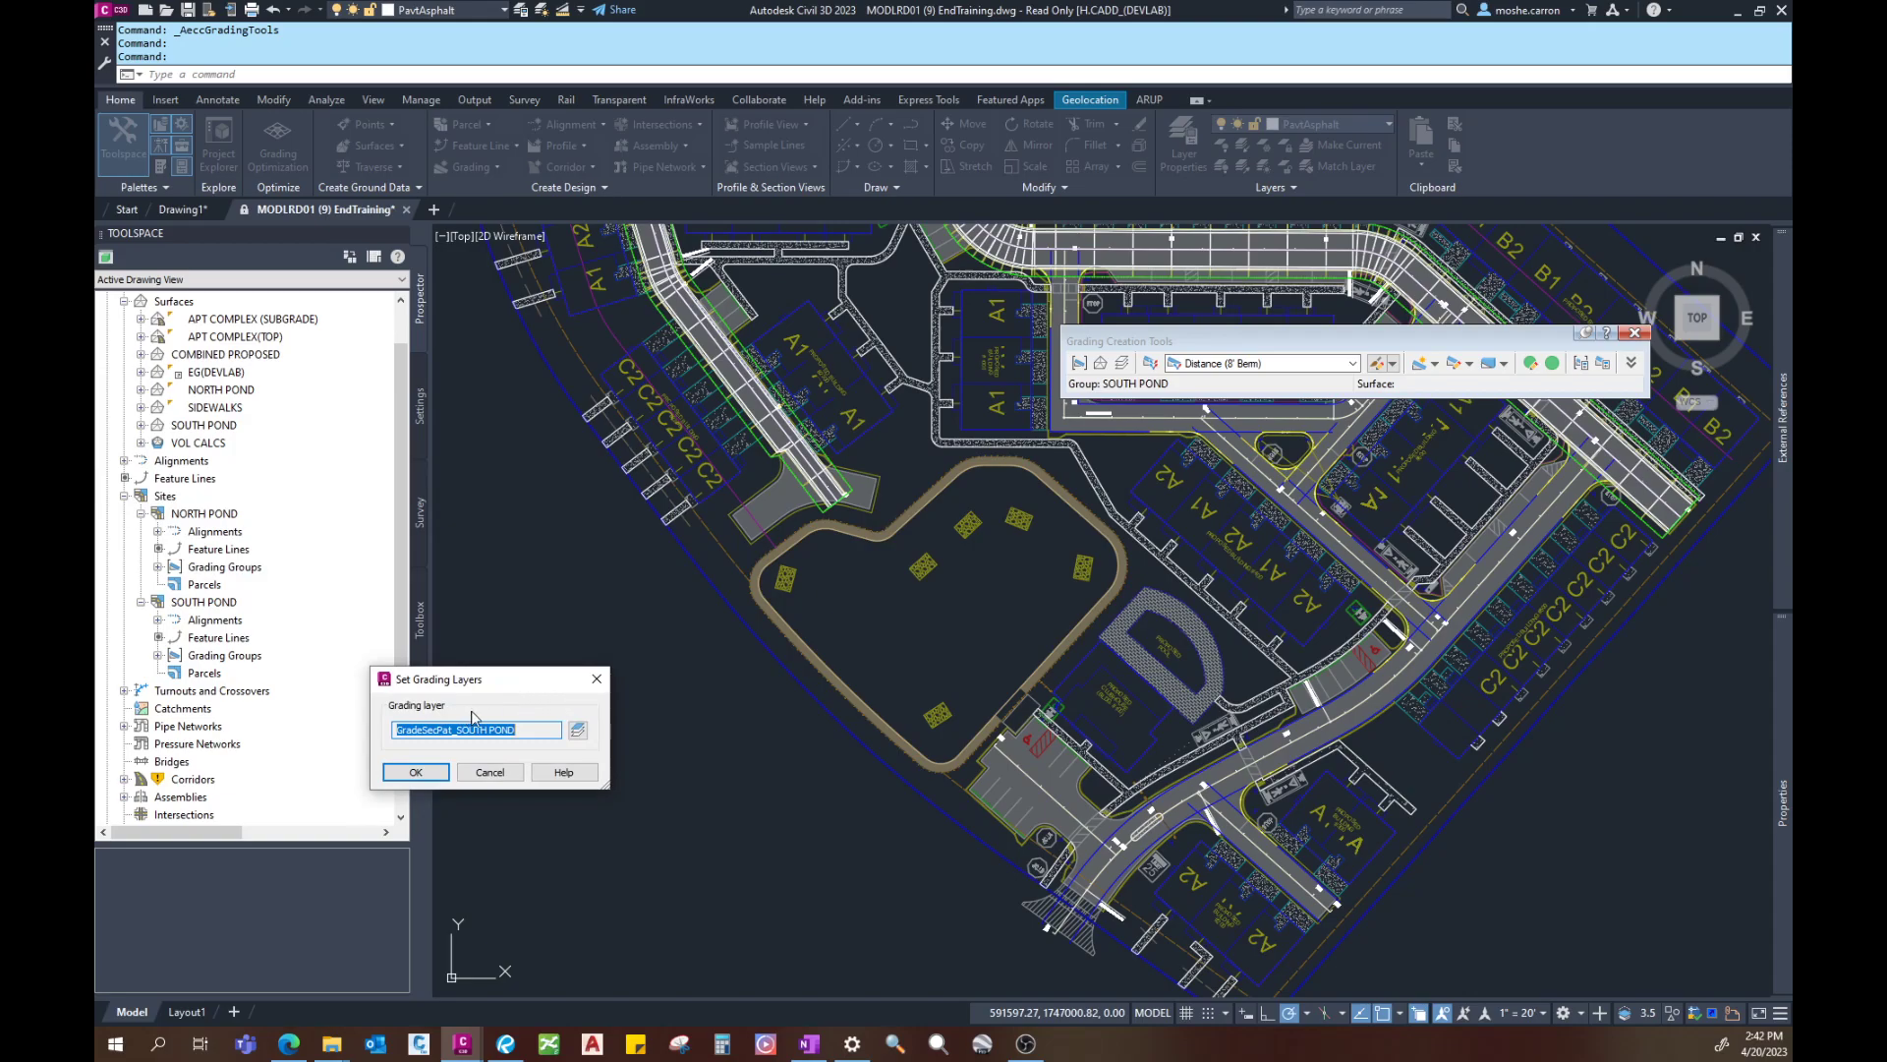
left_click(597, 680)
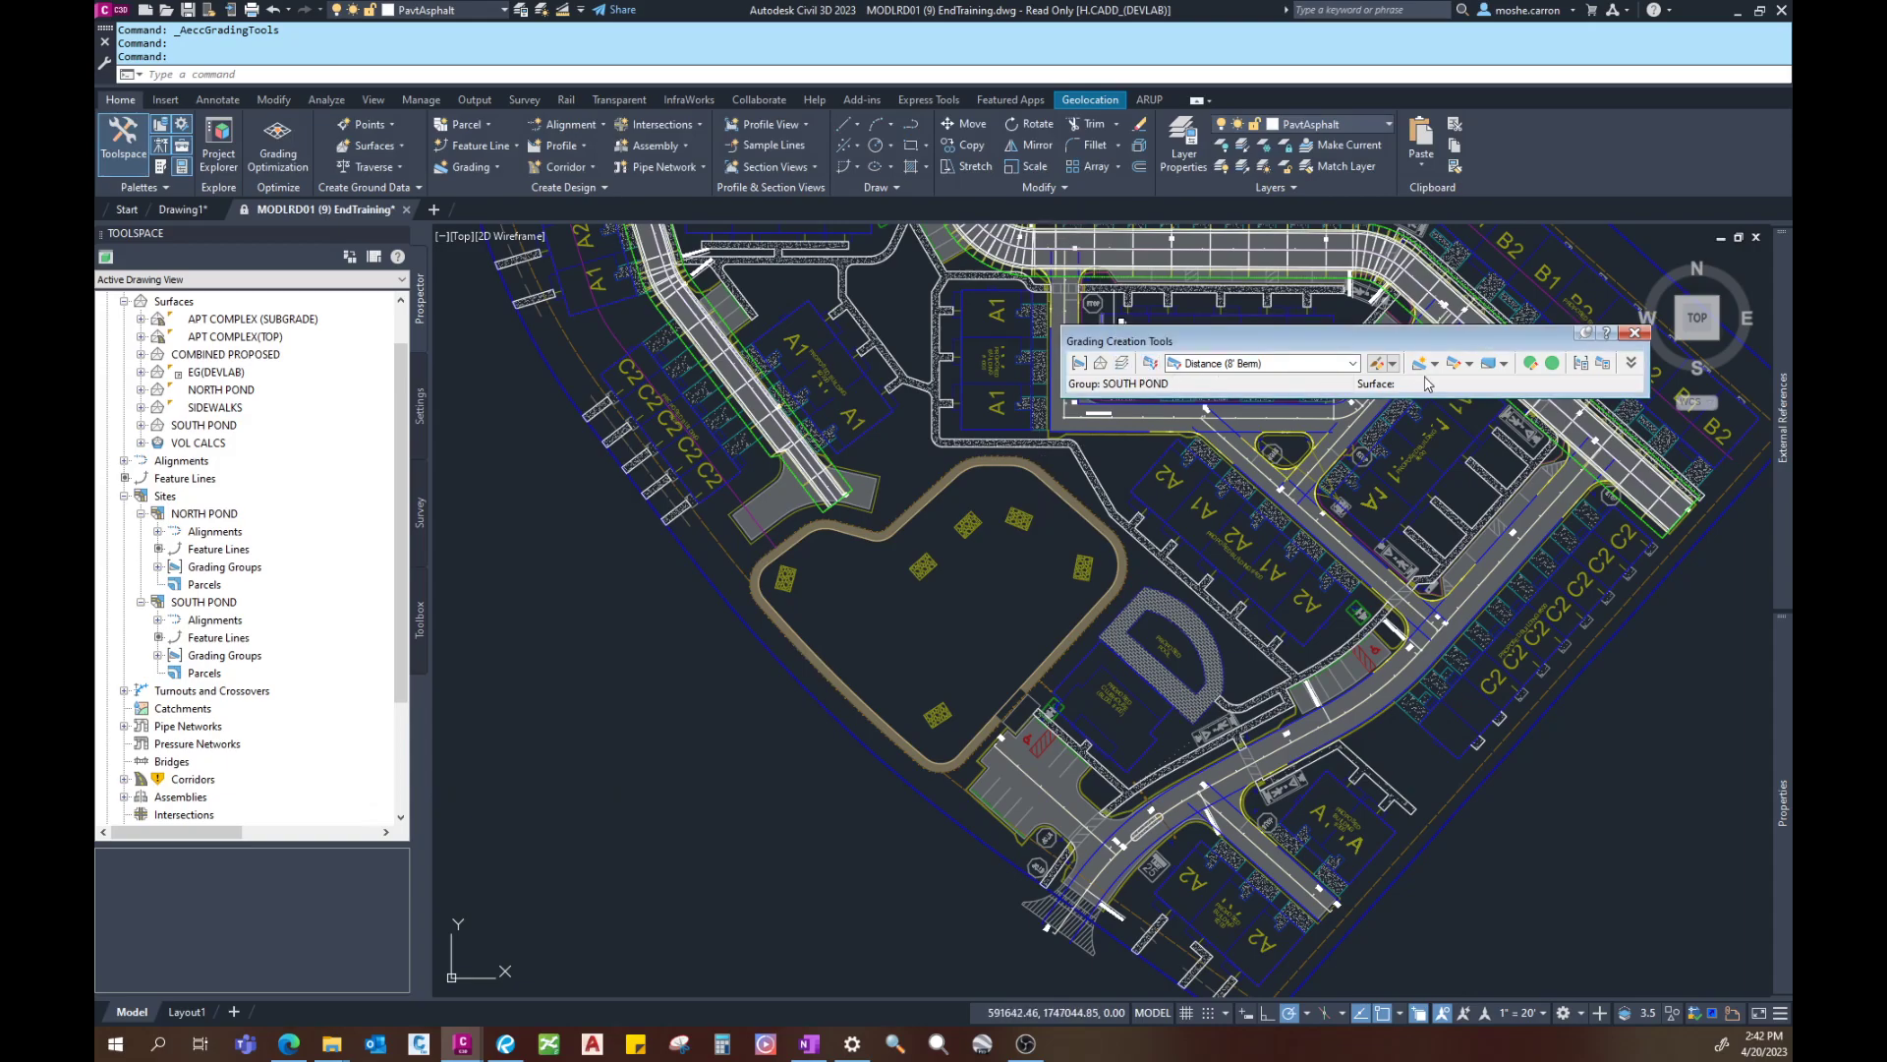
Step: Review the available grading criteria and expand the Grading Creation Tools to show the parameters of Distance (8' Berm)
left_click_drag(1378, 349, 1327, 360)
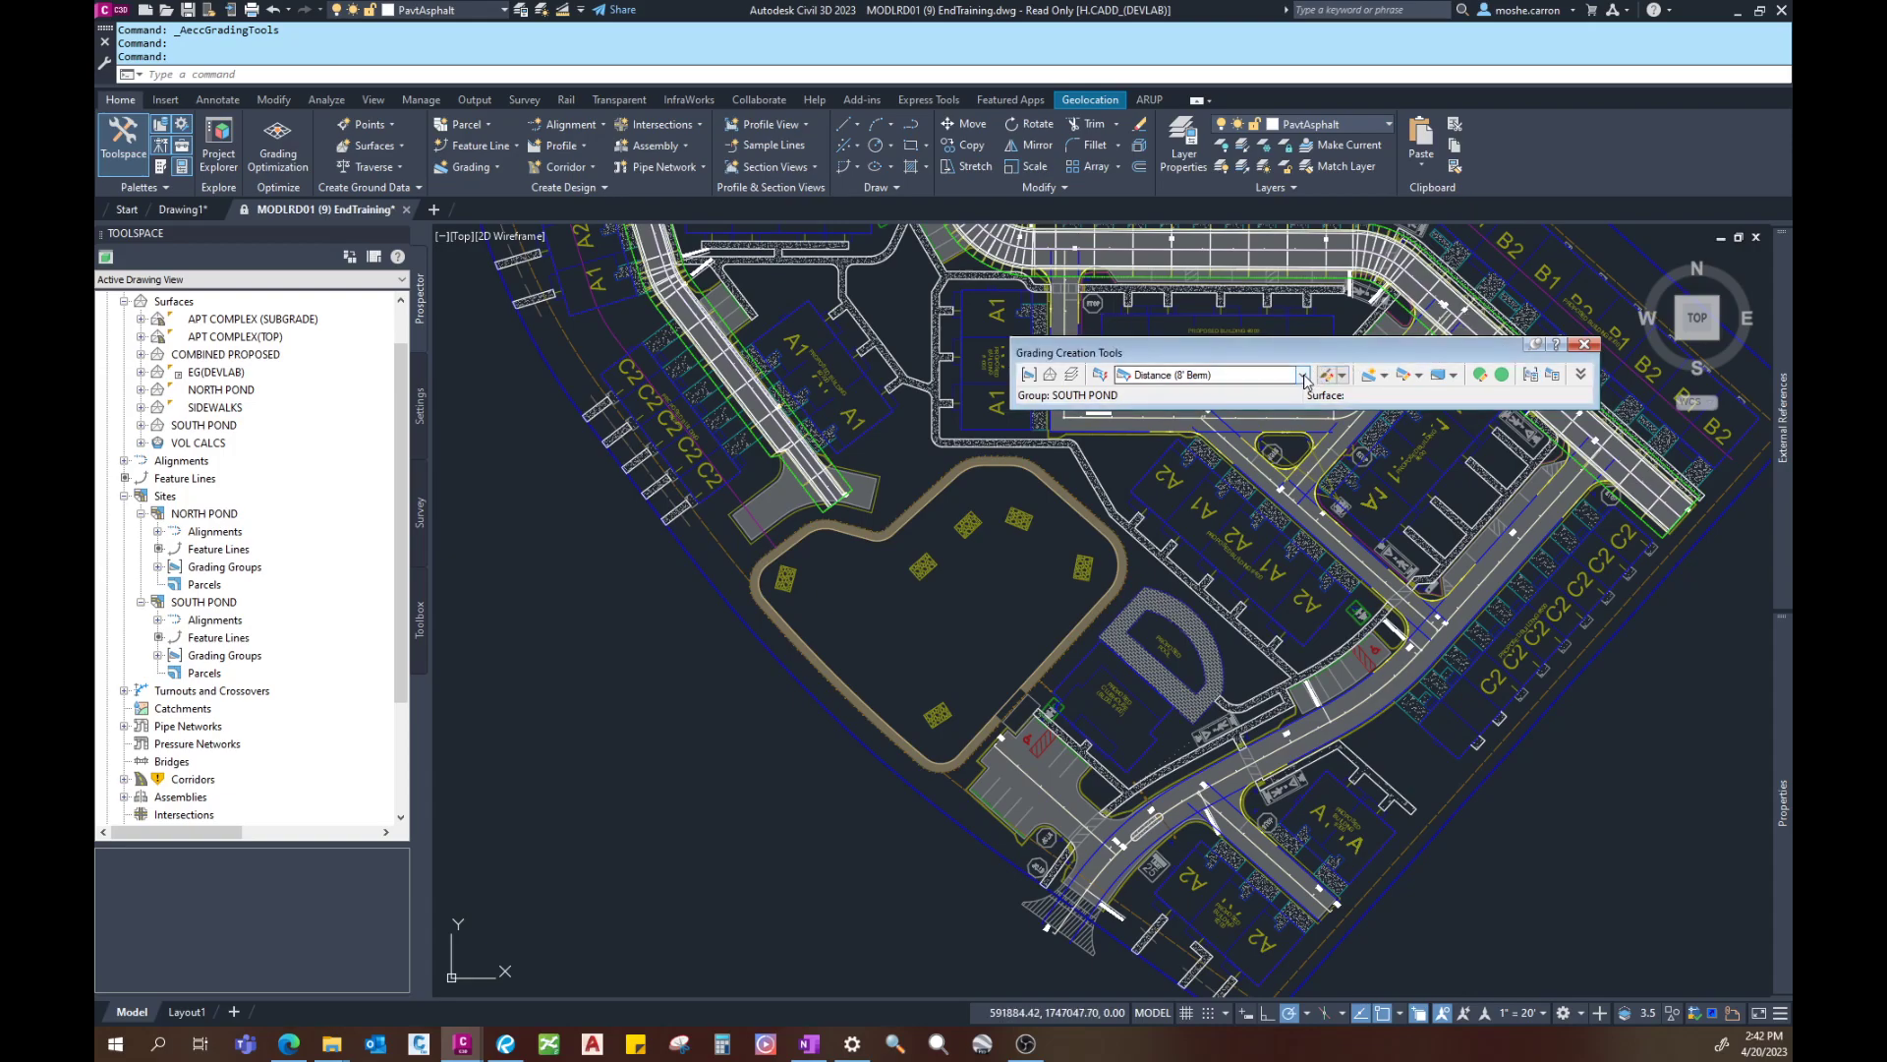
left_click(1304, 376)
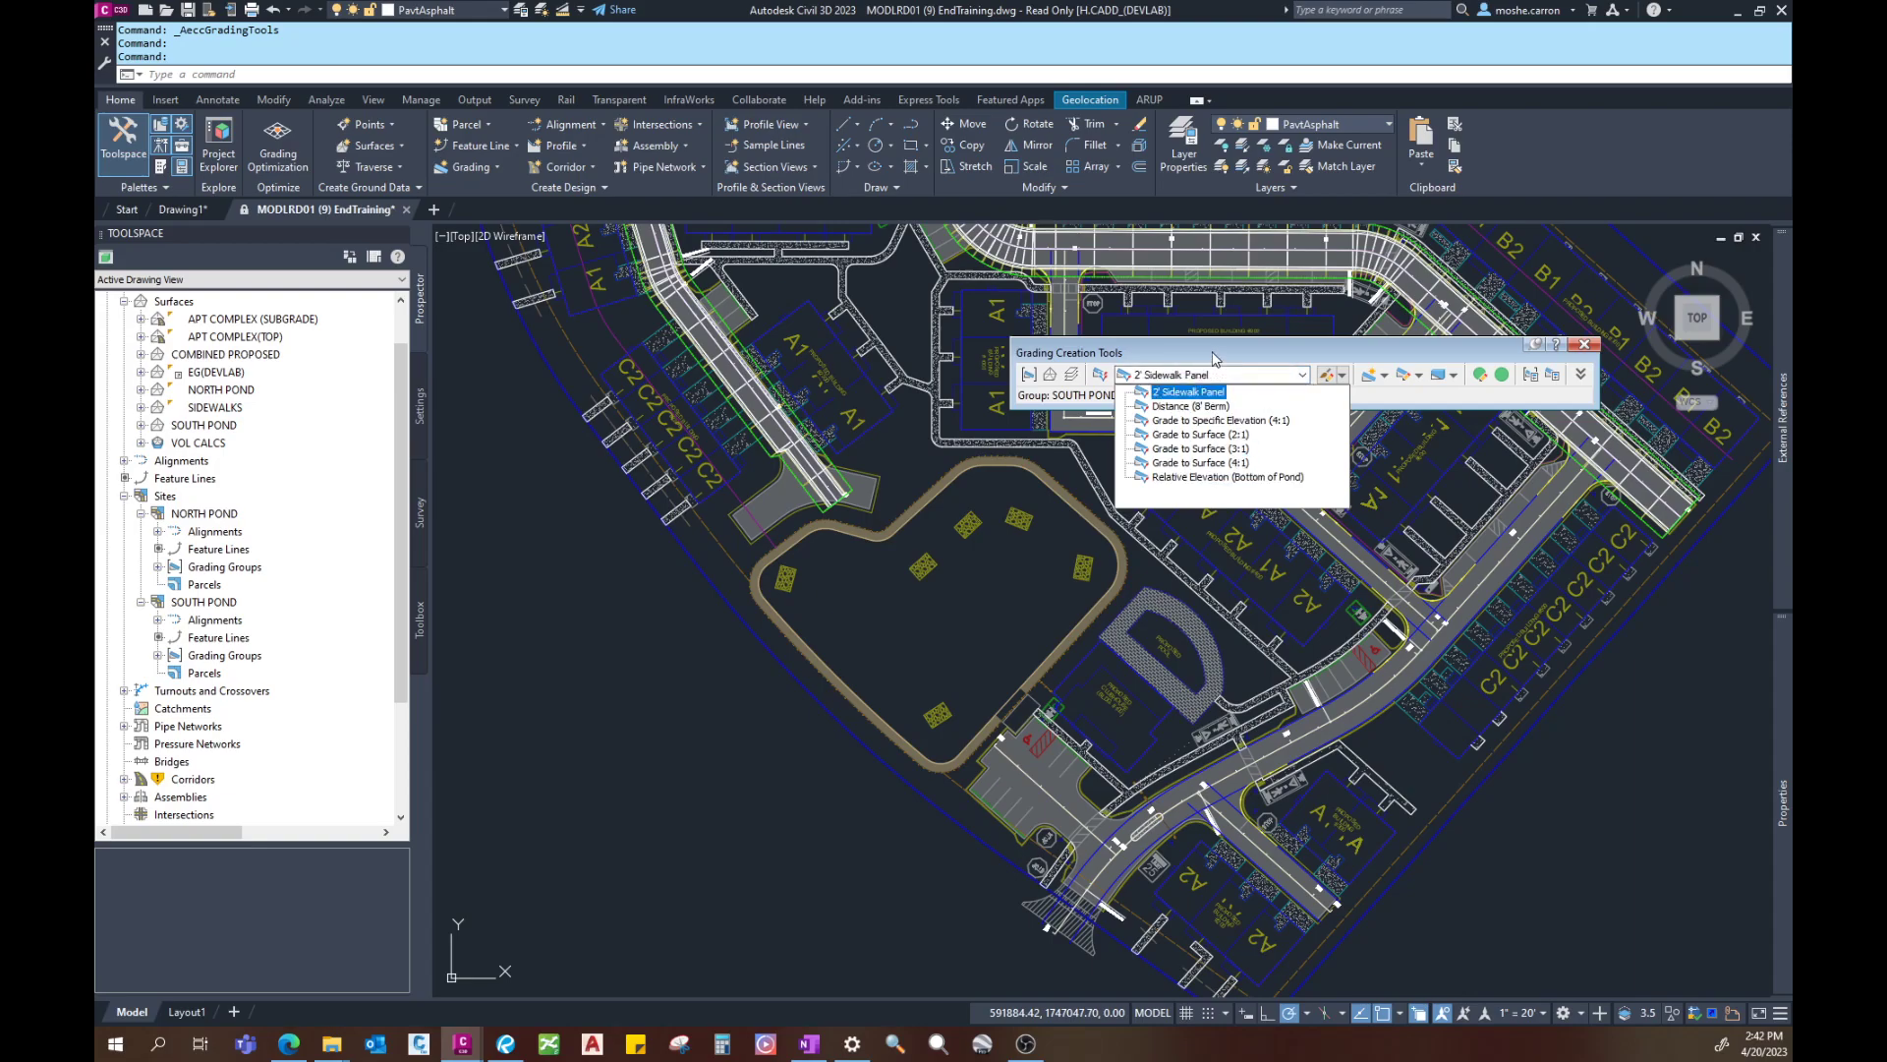
left_click(1393, 355)
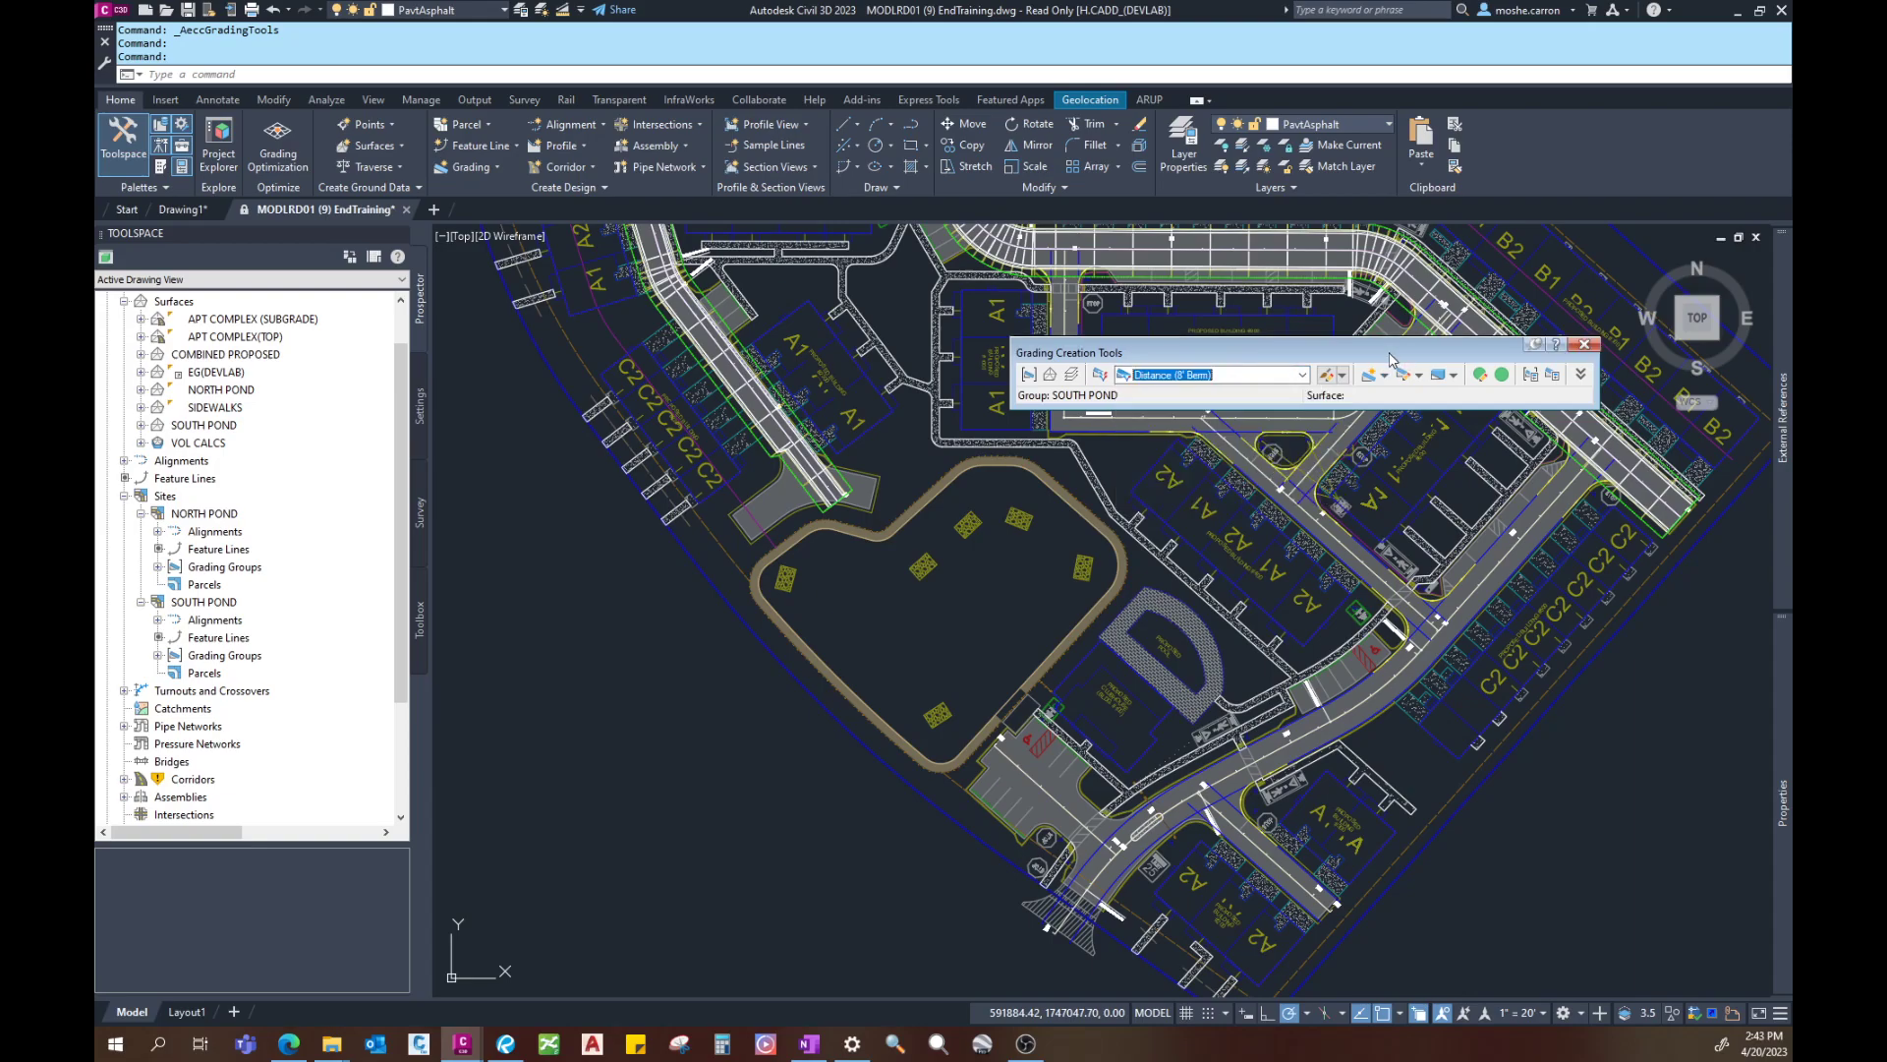
left_click(1581, 374)
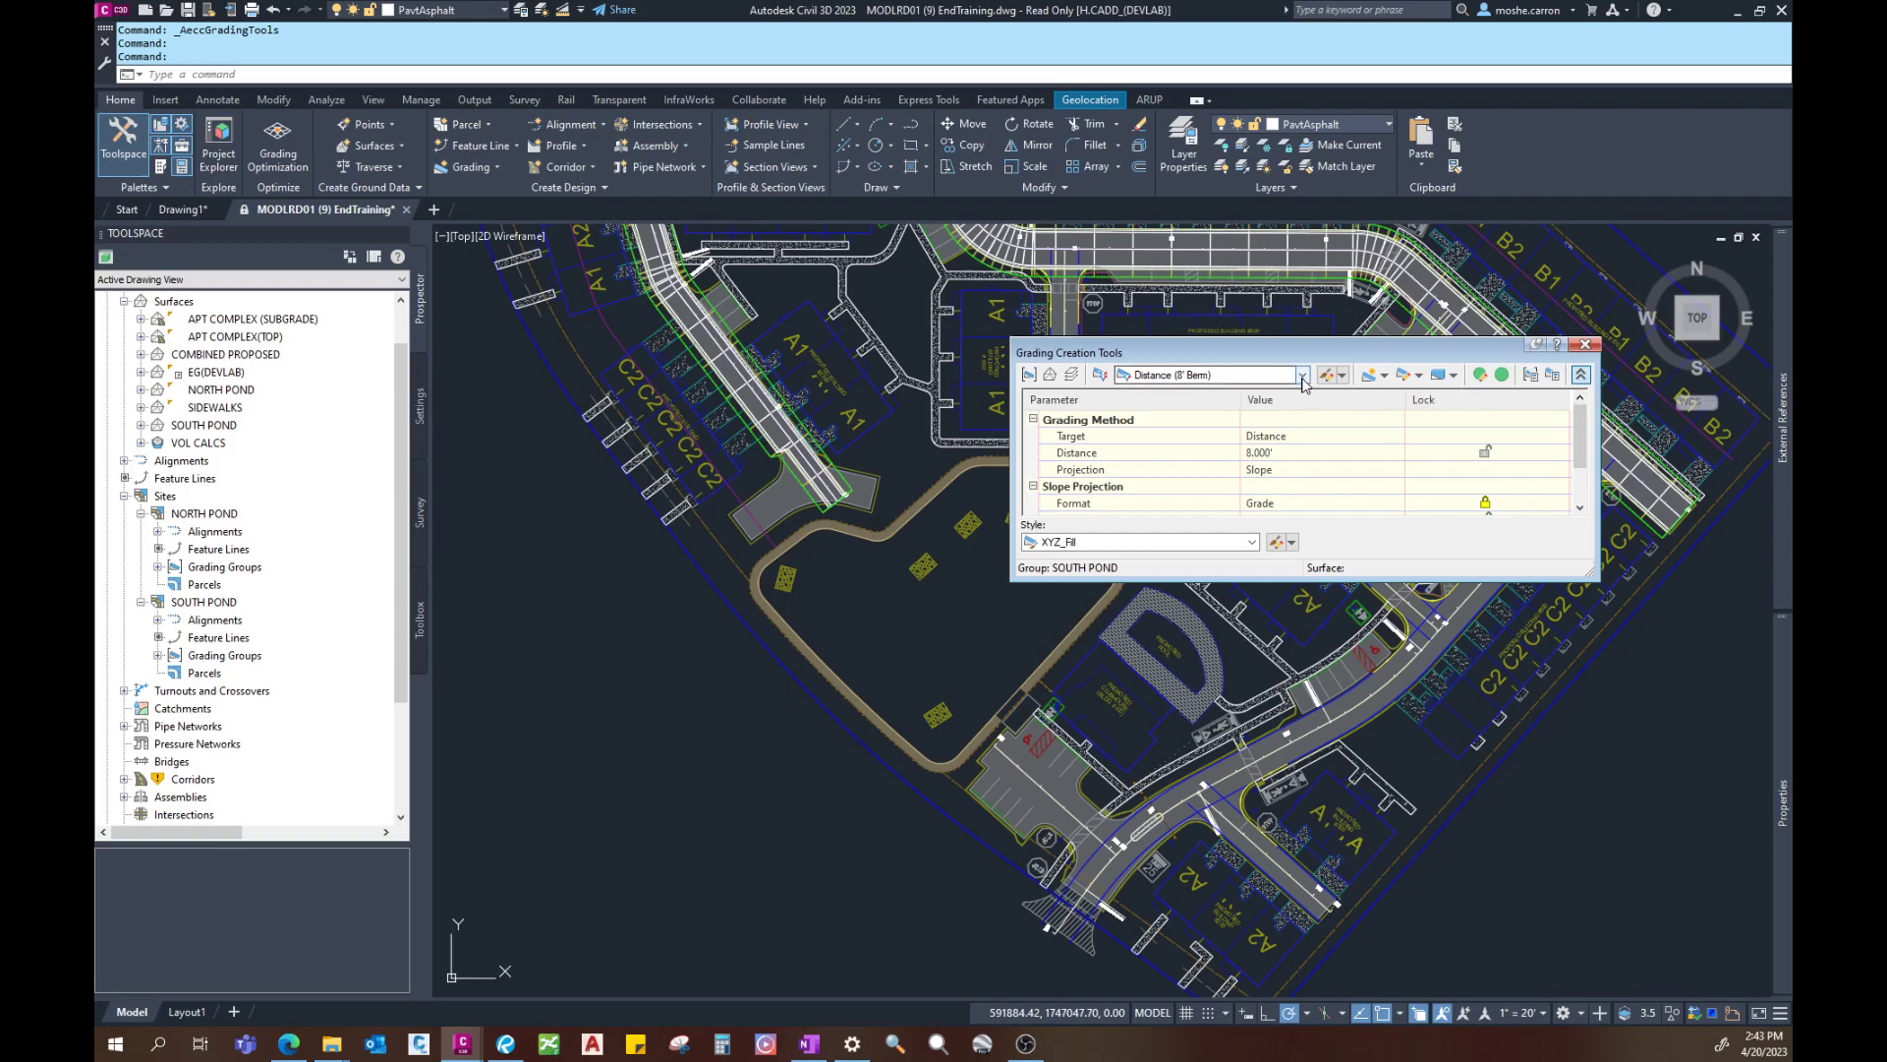
left_click_drag(1232, 353, 1298, 330)
left_click(1366, 350)
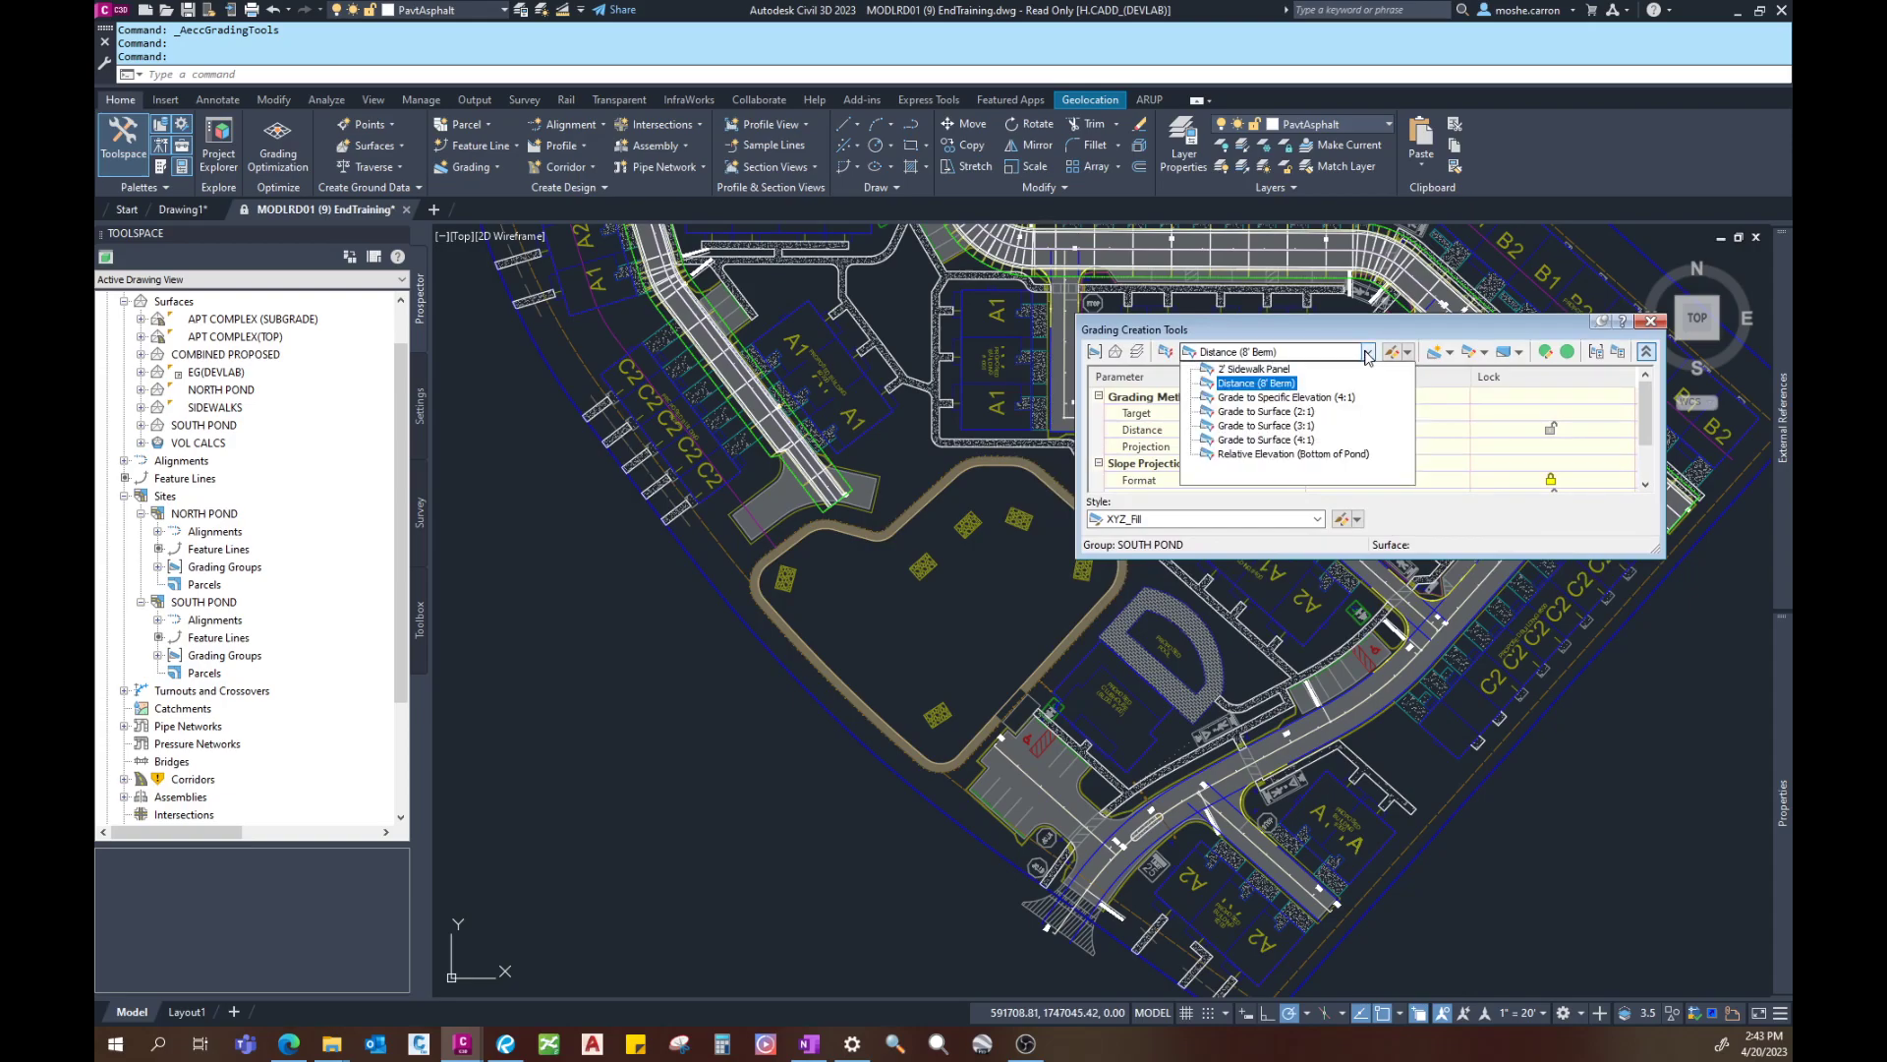
left_click(1363, 349)
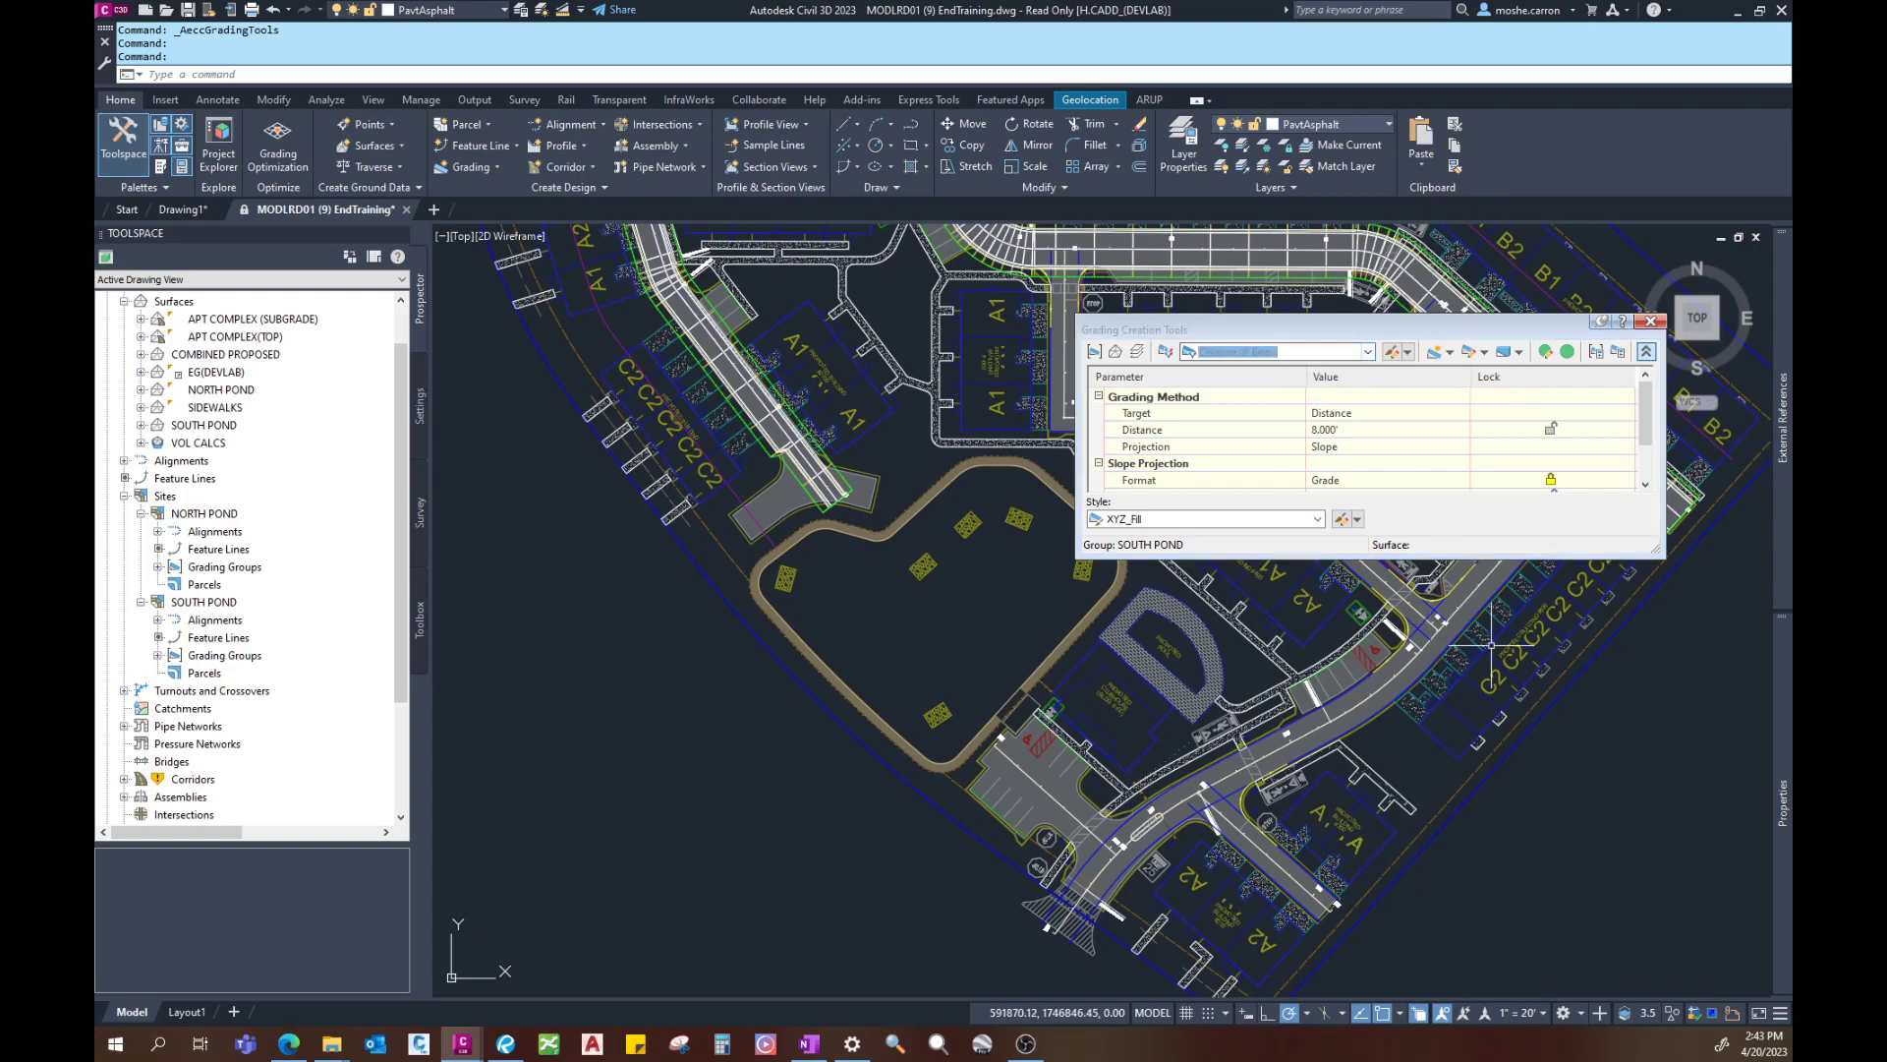
Step: Enlarge the Grading Creation Tools and examine the projection and slope format of the Distance (8' Berm) criteria
left_click_drag(1656, 553, 1674, 659)
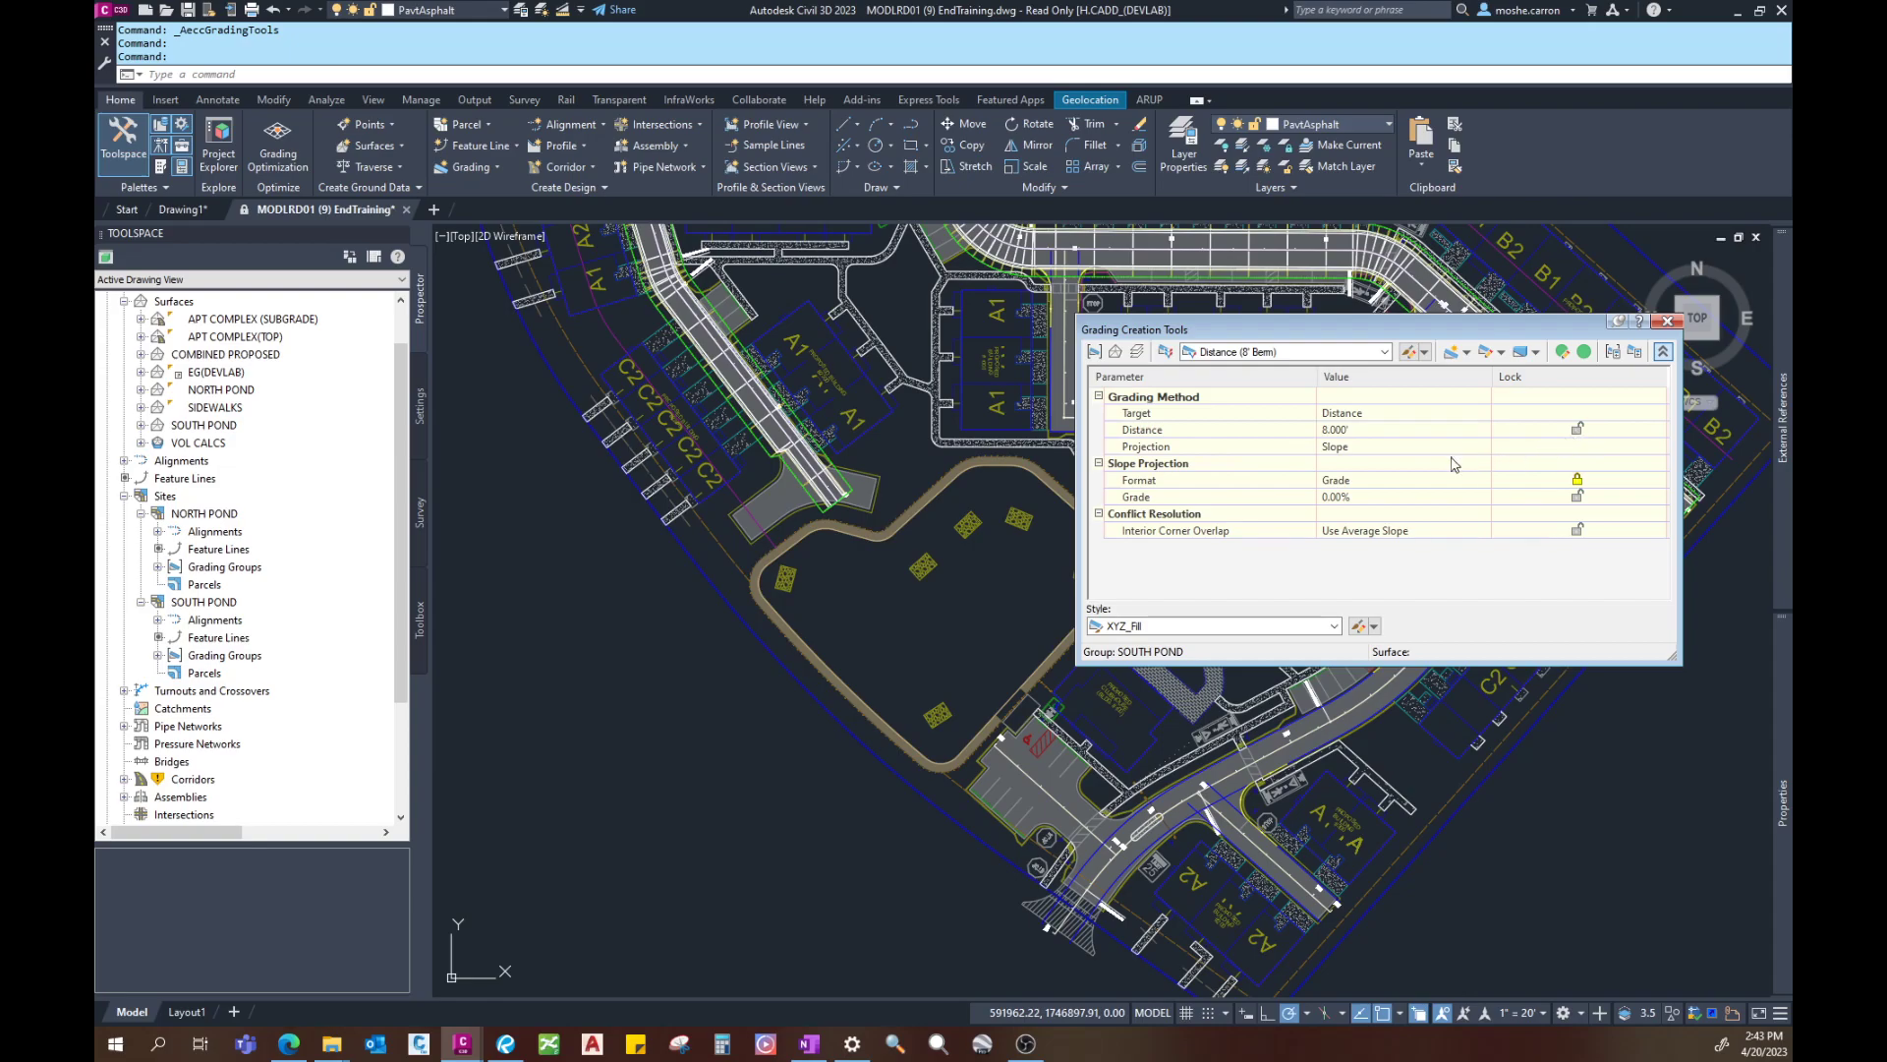
left_click(1359, 450)
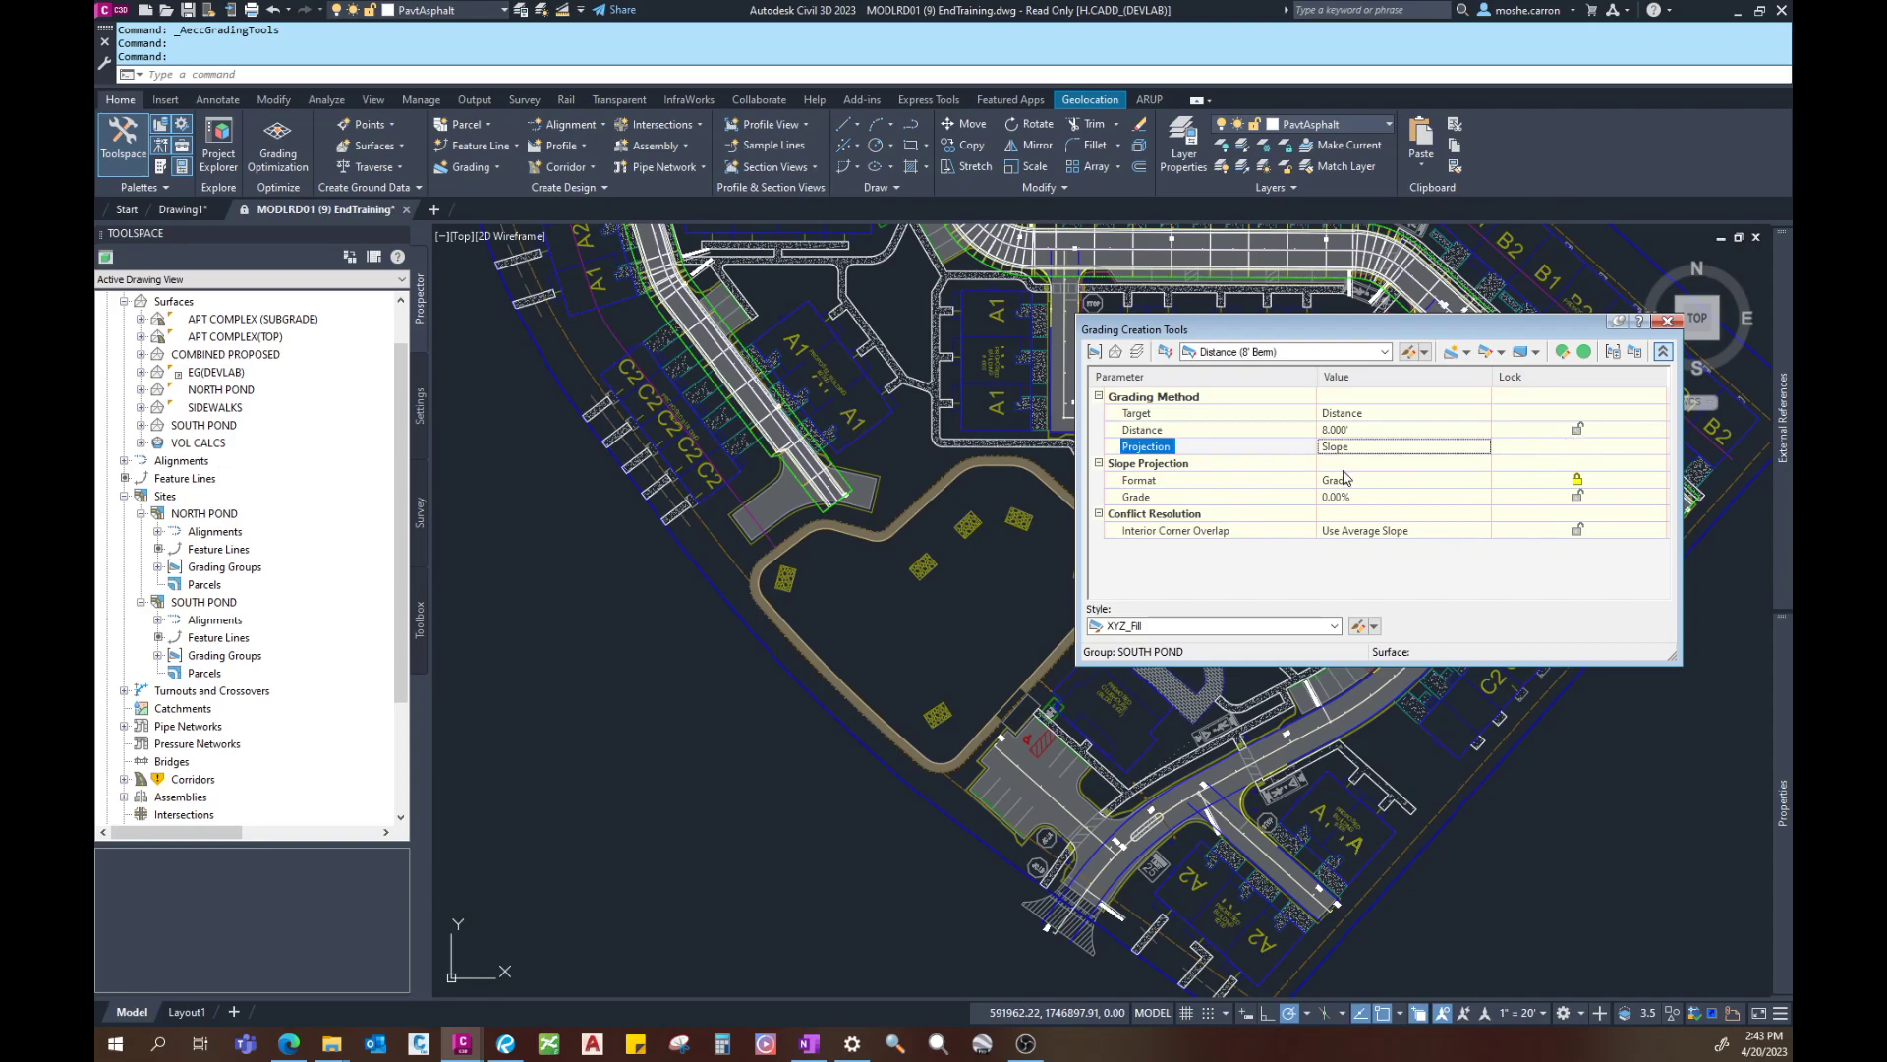
left_click(1349, 483)
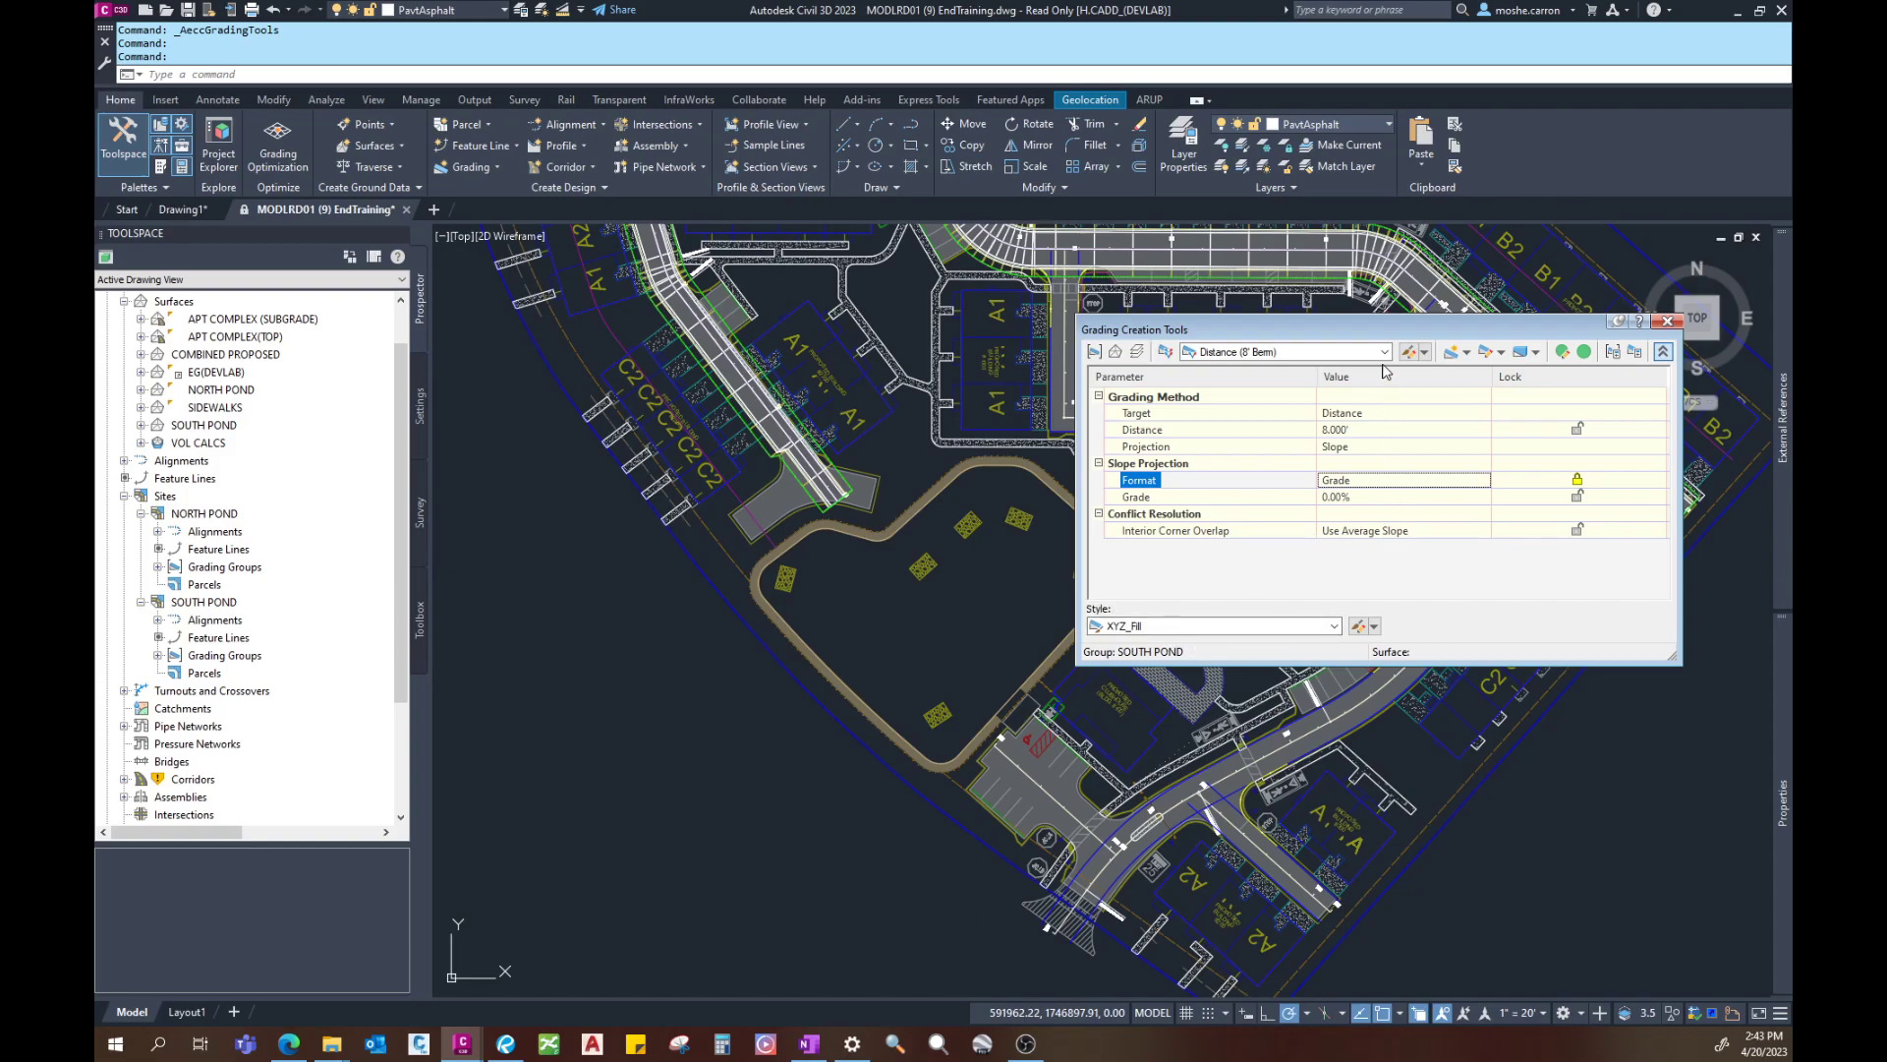
Step: View the Grade to Specific Elevation (4:1) parameters, and set the grading criteria to Relative Elevation (Bottom of Pond)
left_click_drag(1405, 336, 1381, 341)
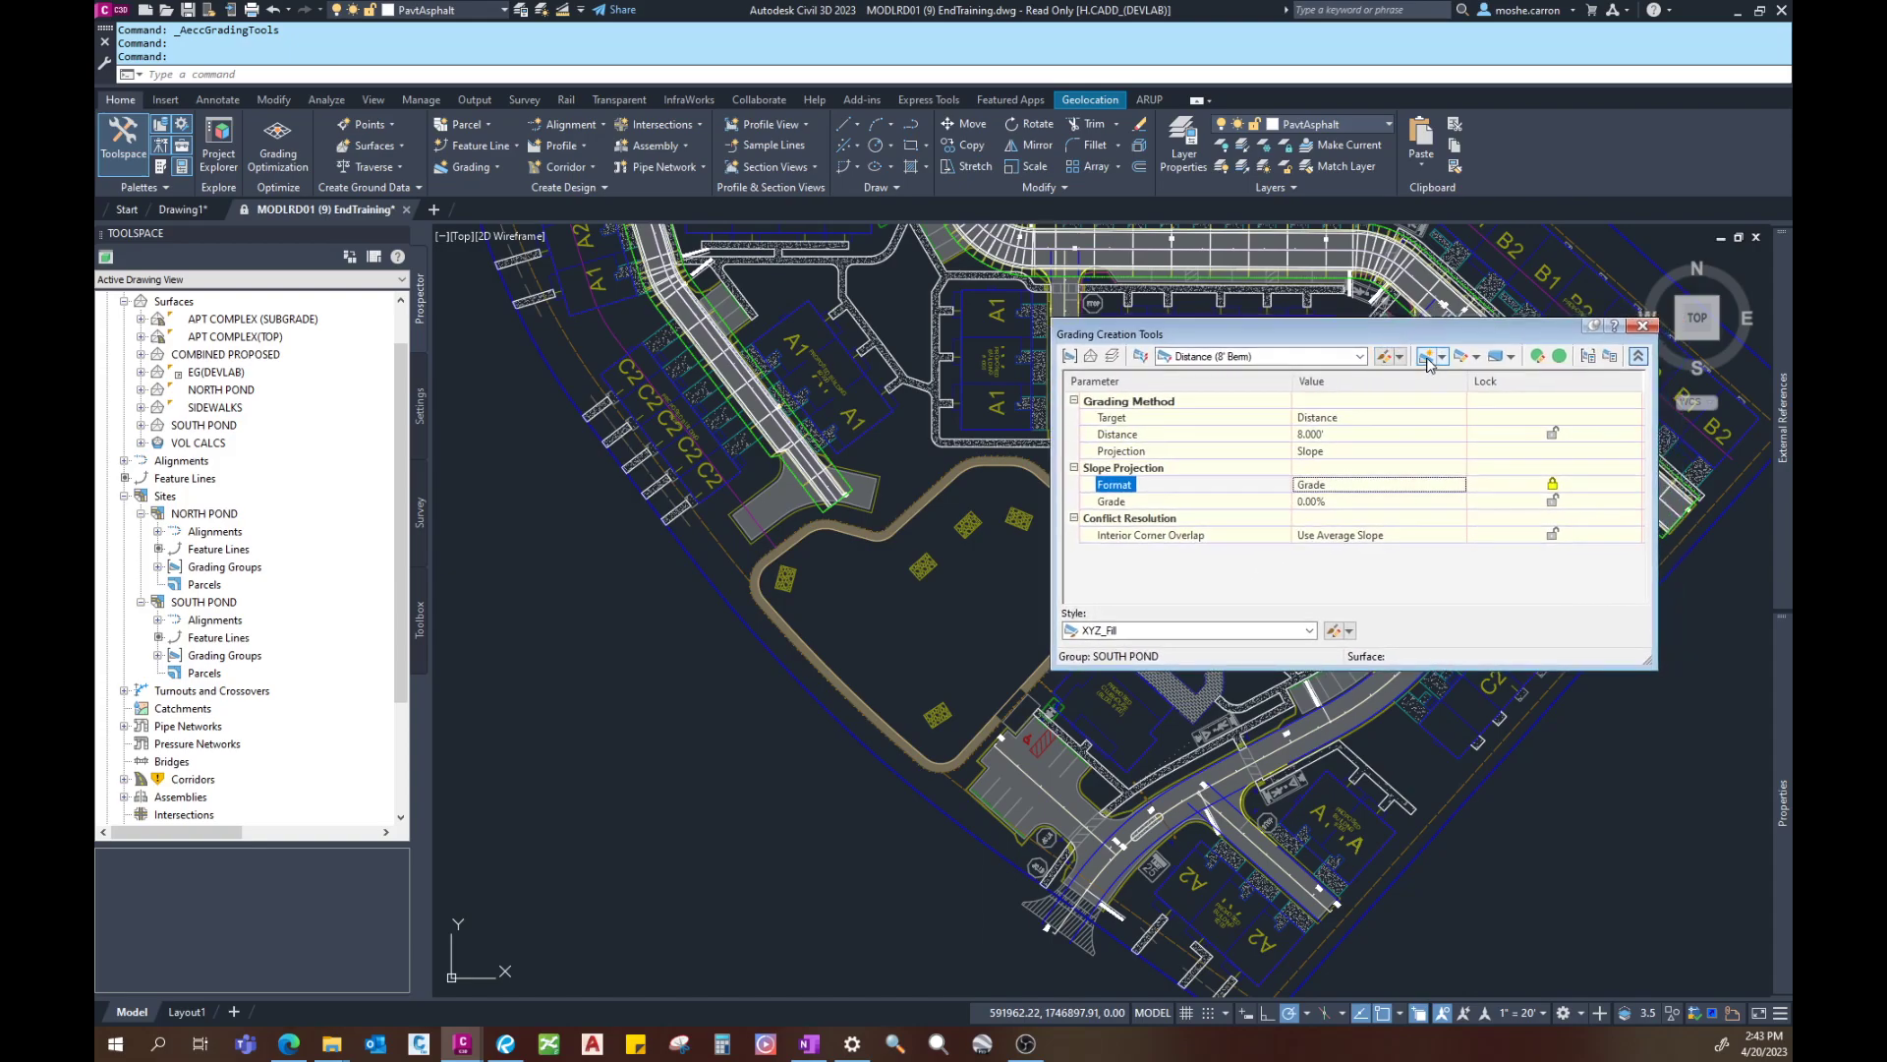
left_click(1361, 356)
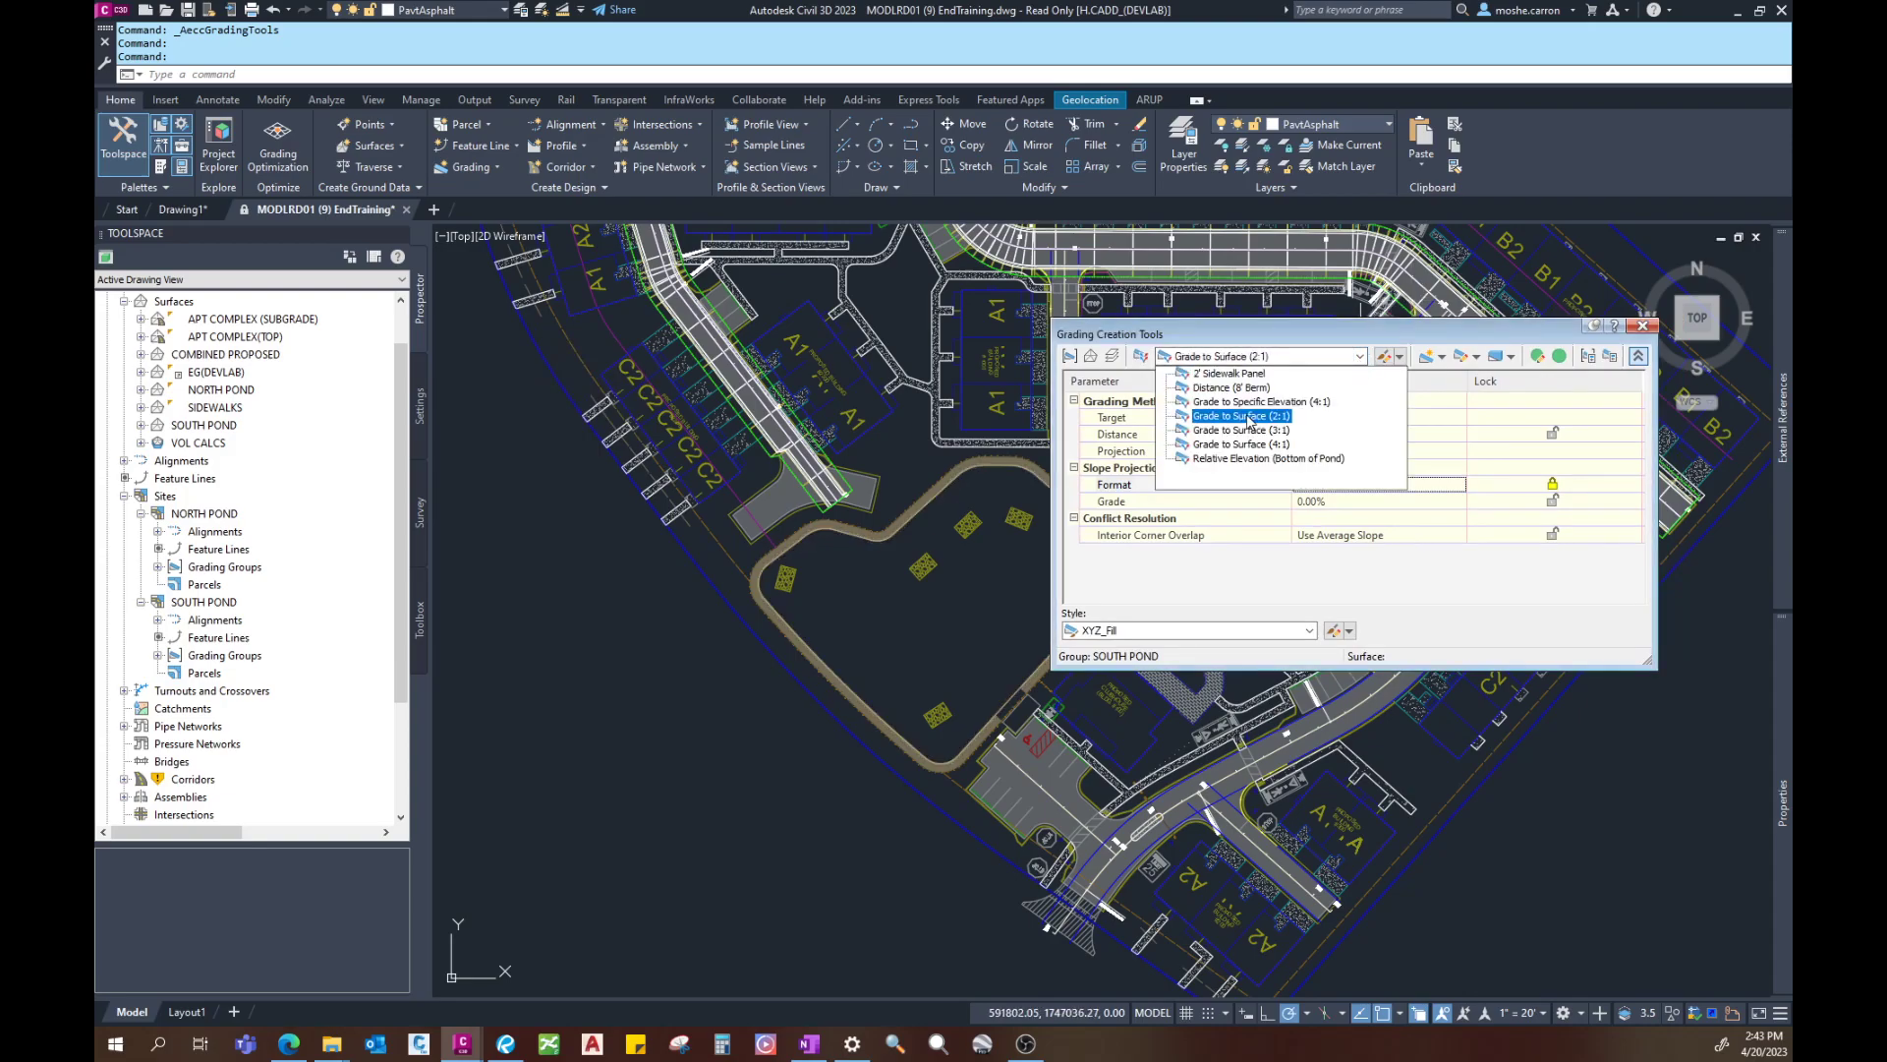
left_click(1261, 401)
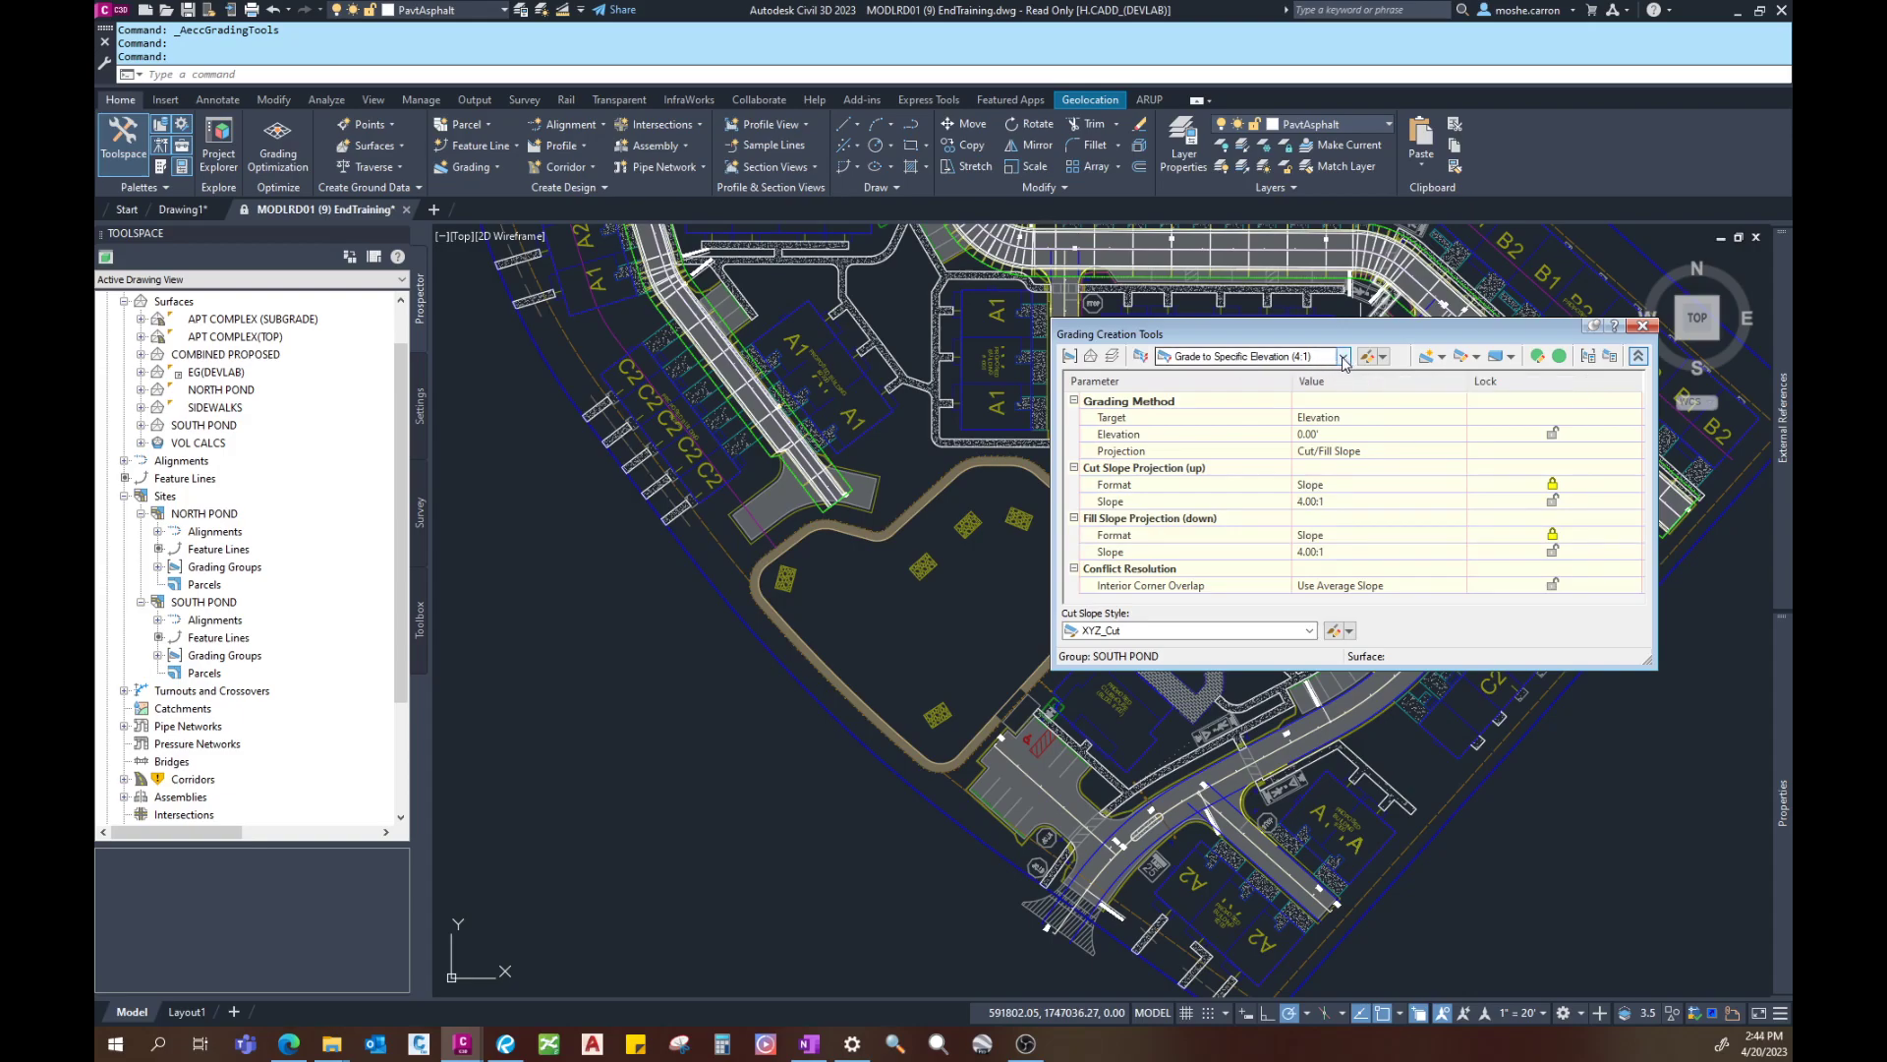
left_click(1343, 356)
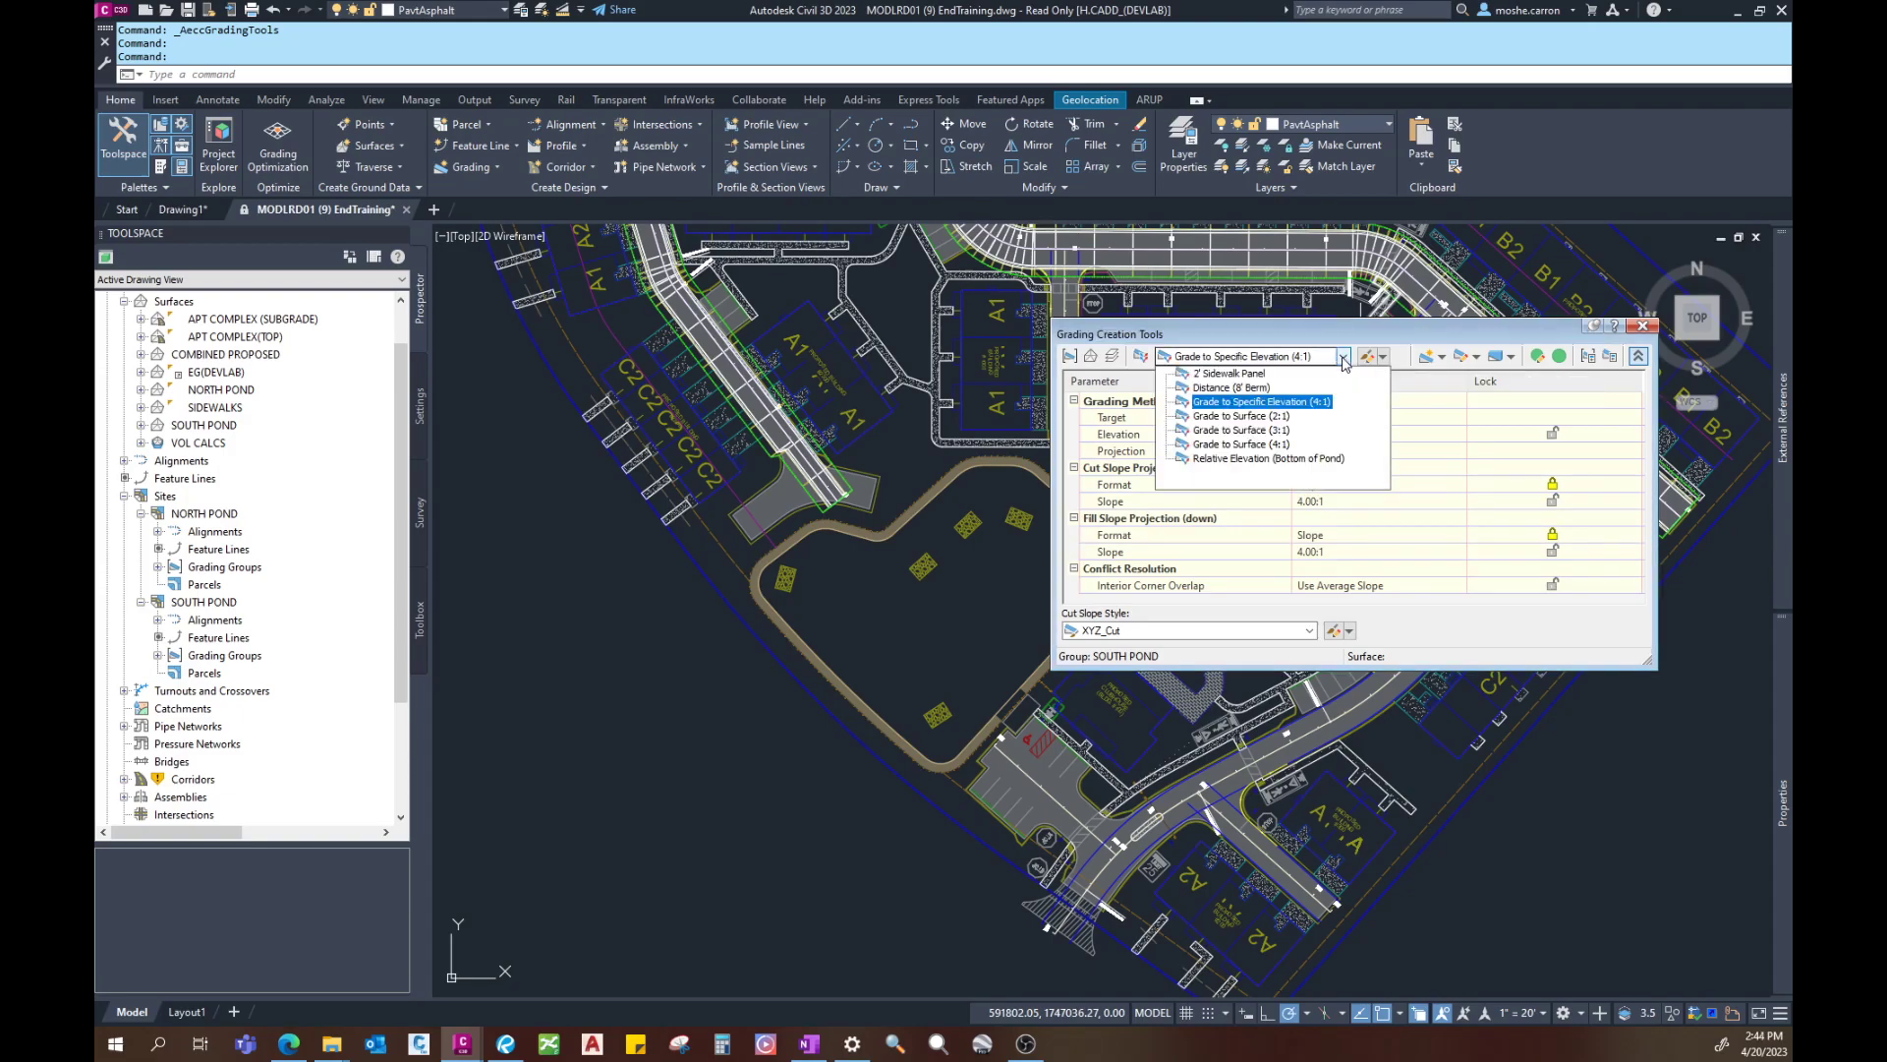
left_click(1275, 460)
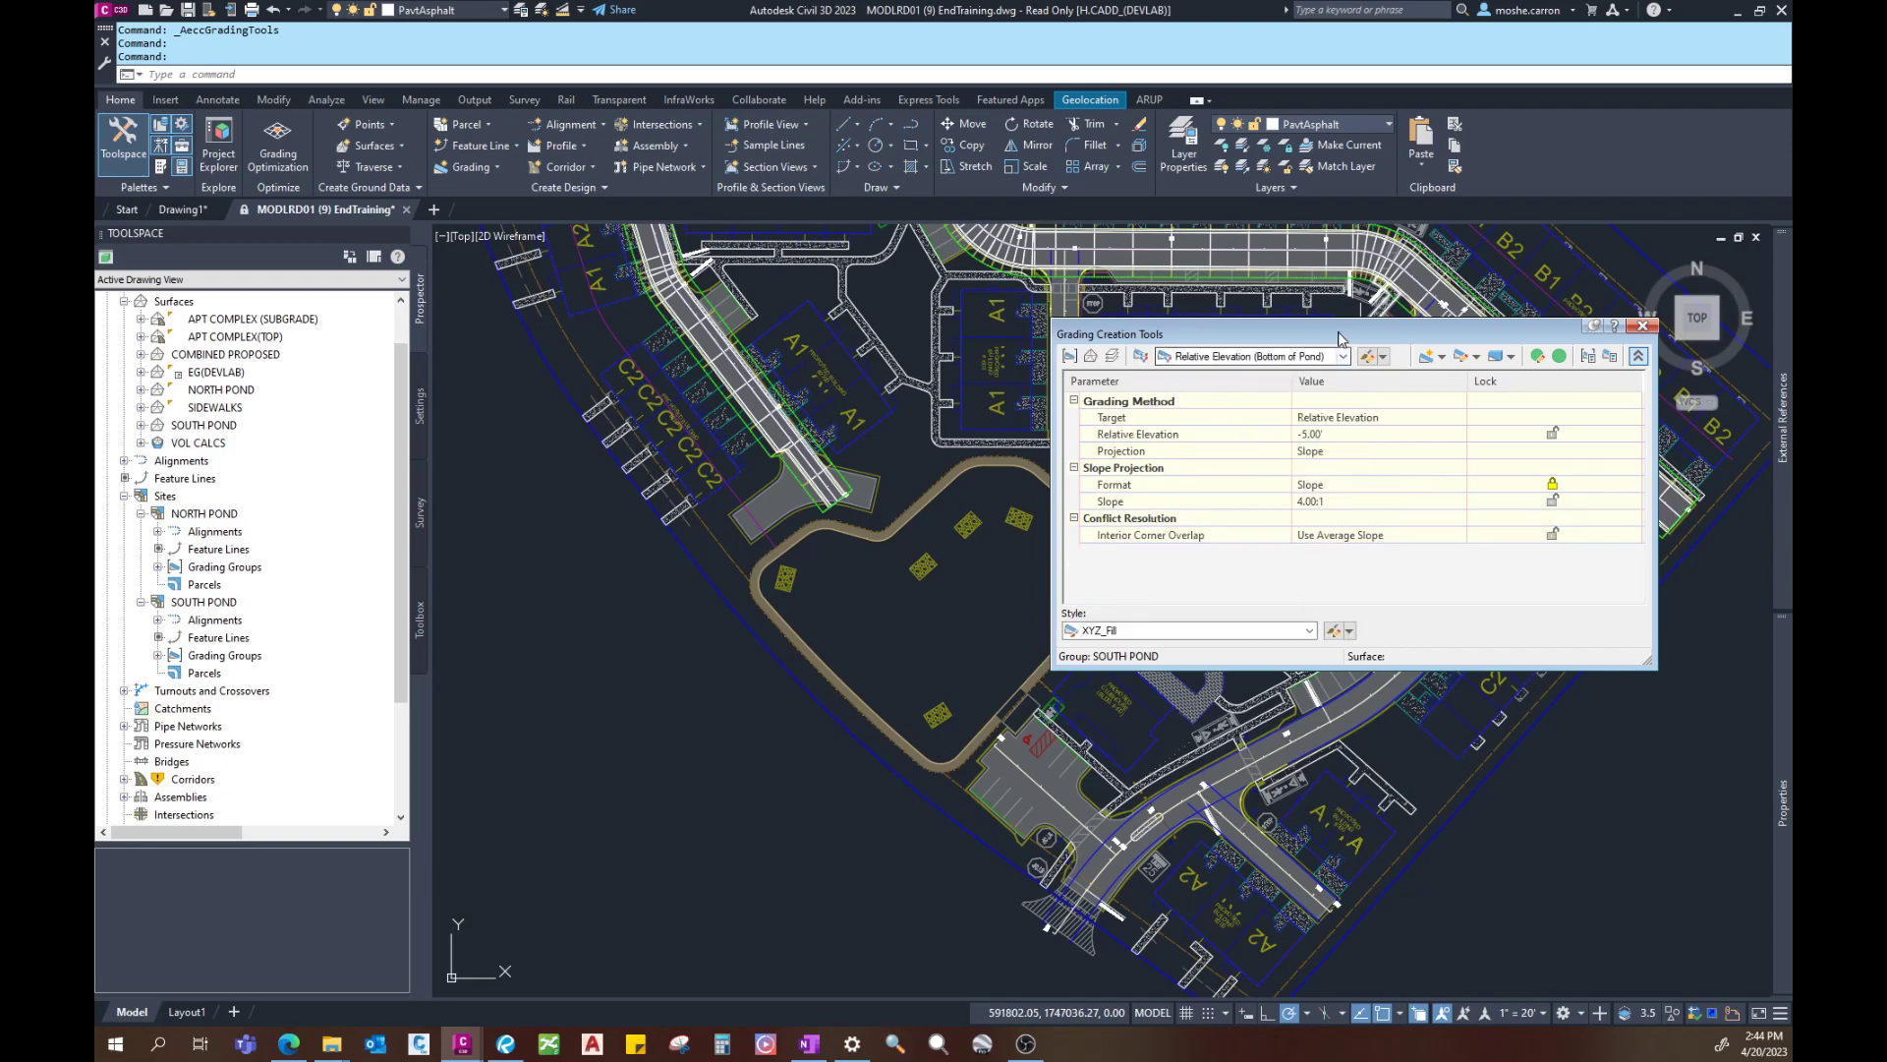
left_click_drag(1342, 337, 1311, 350)
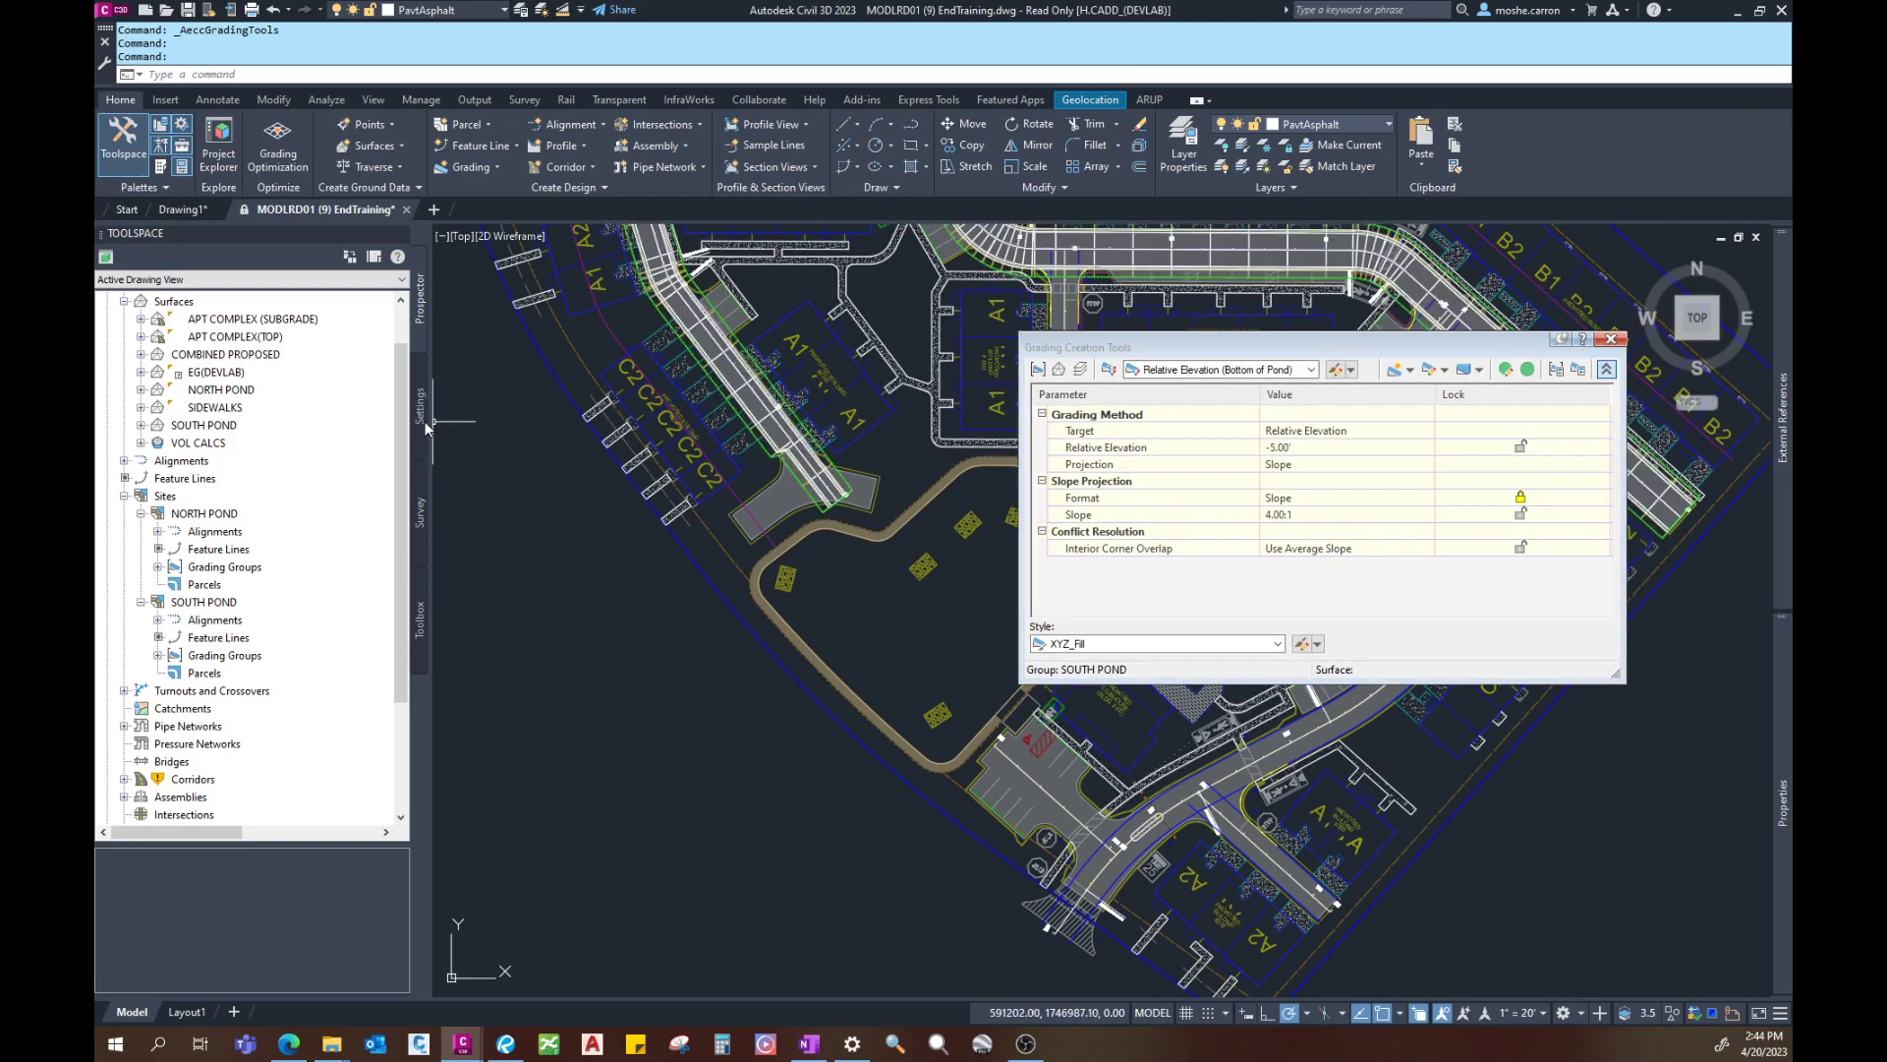
Step: Expand the drawing's grading settings down to the criteria stored in the XYZ_Grading criteria set
left_click(421, 418)
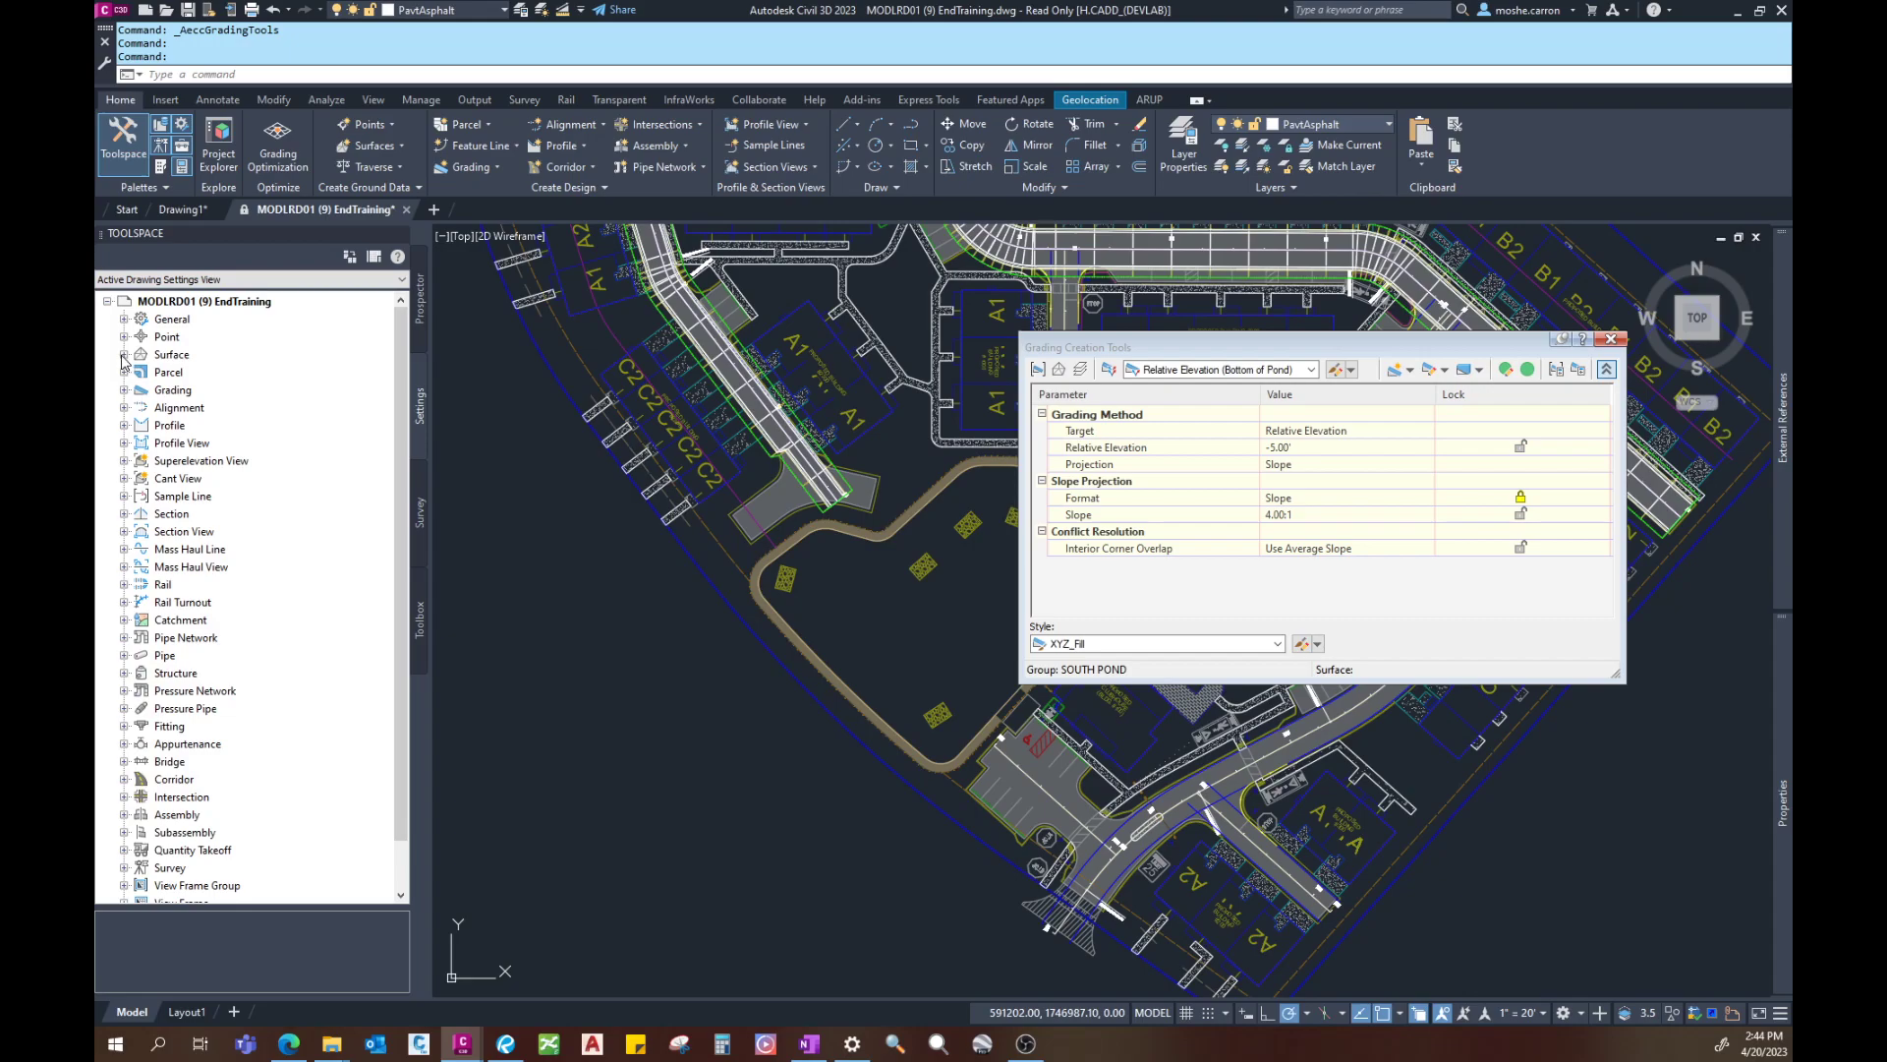
left_click(124, 391)
left_click(140, 426)
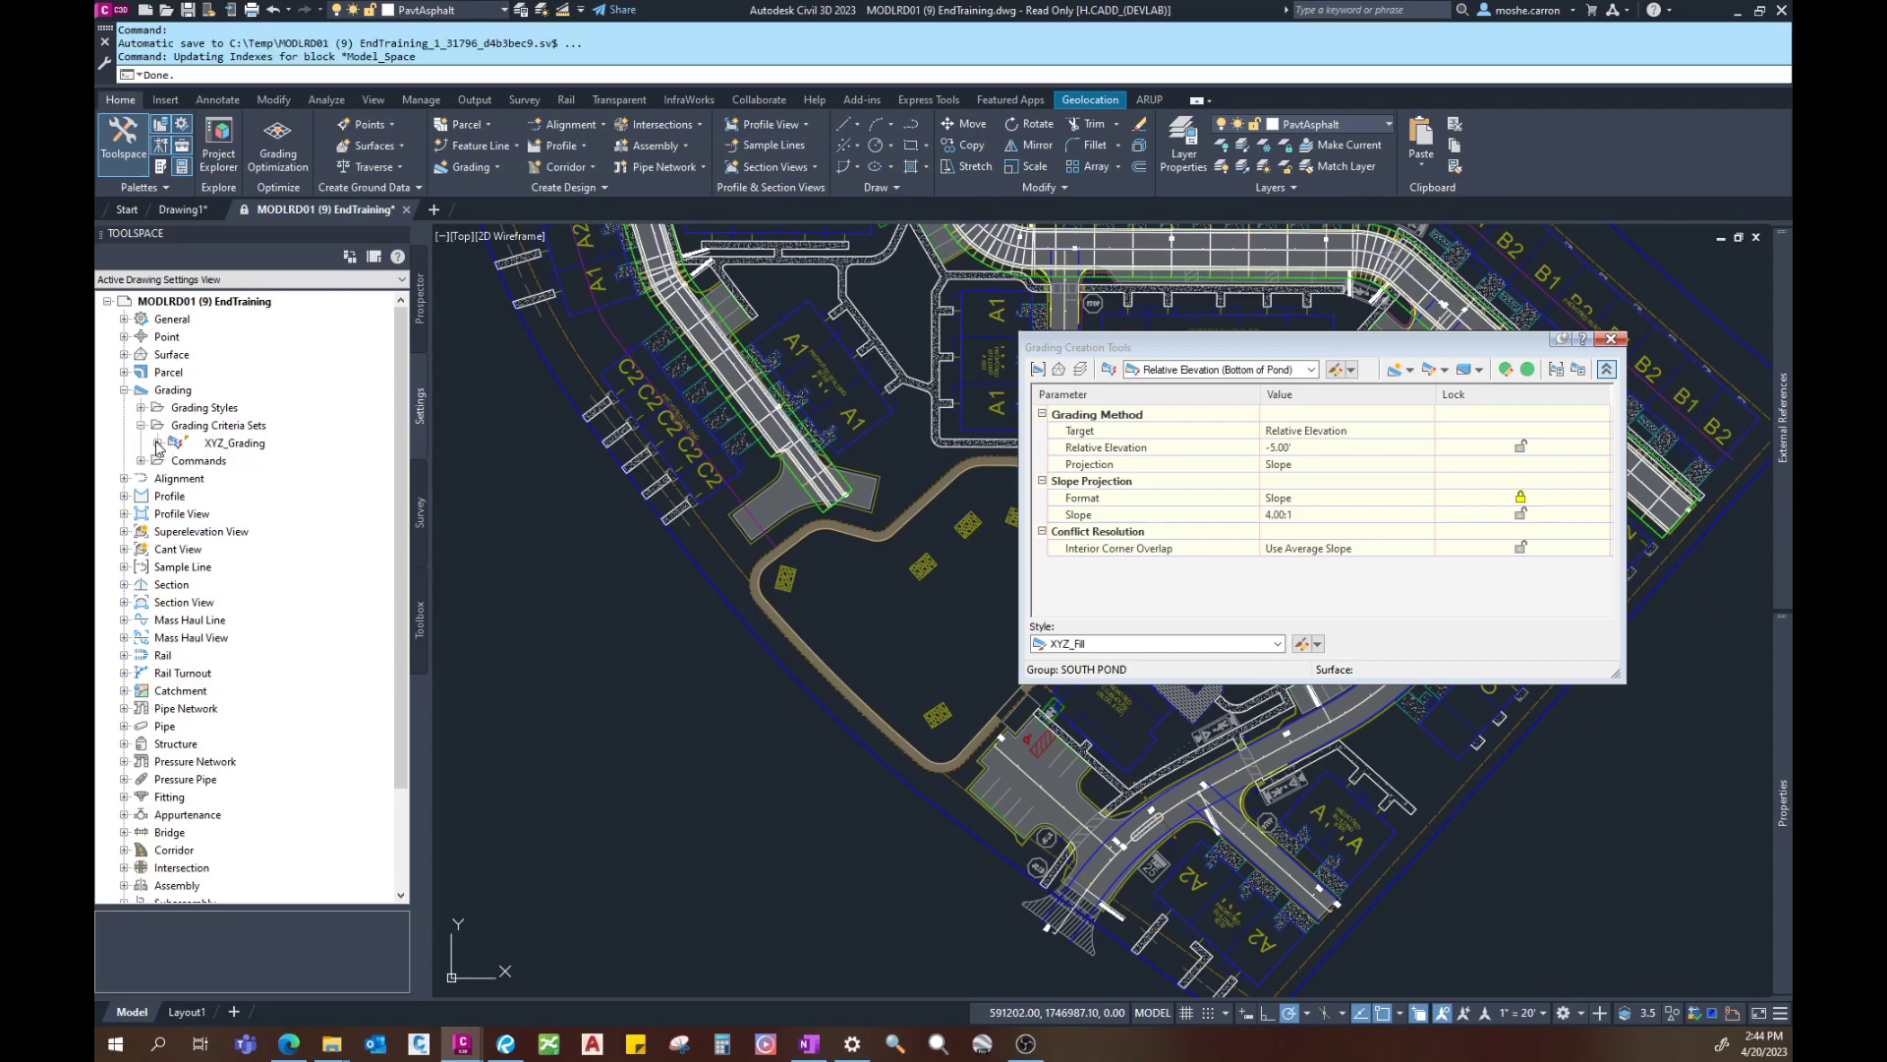
left_click(157, 444)
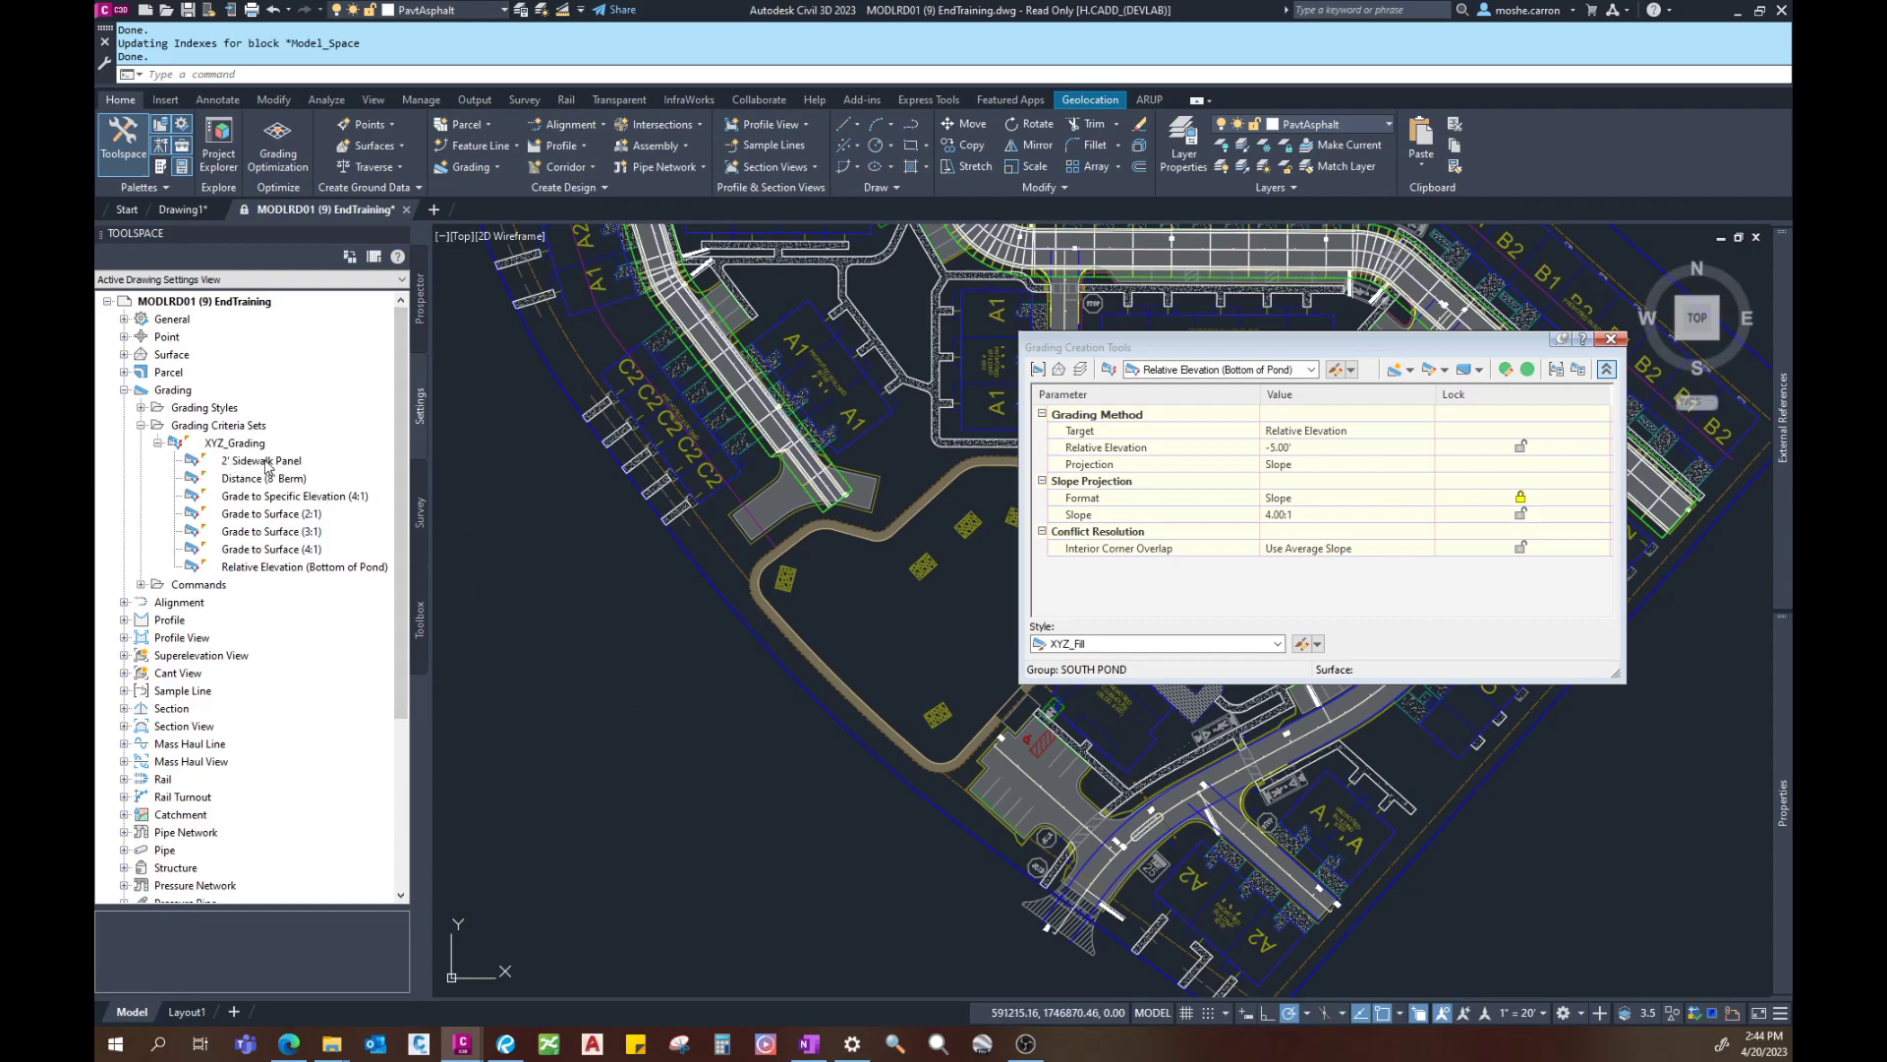
Step: Check the commands offered for the XYZ_Grading criteria set, collapse it, and return to the Prospector view
left_click(235, 444)
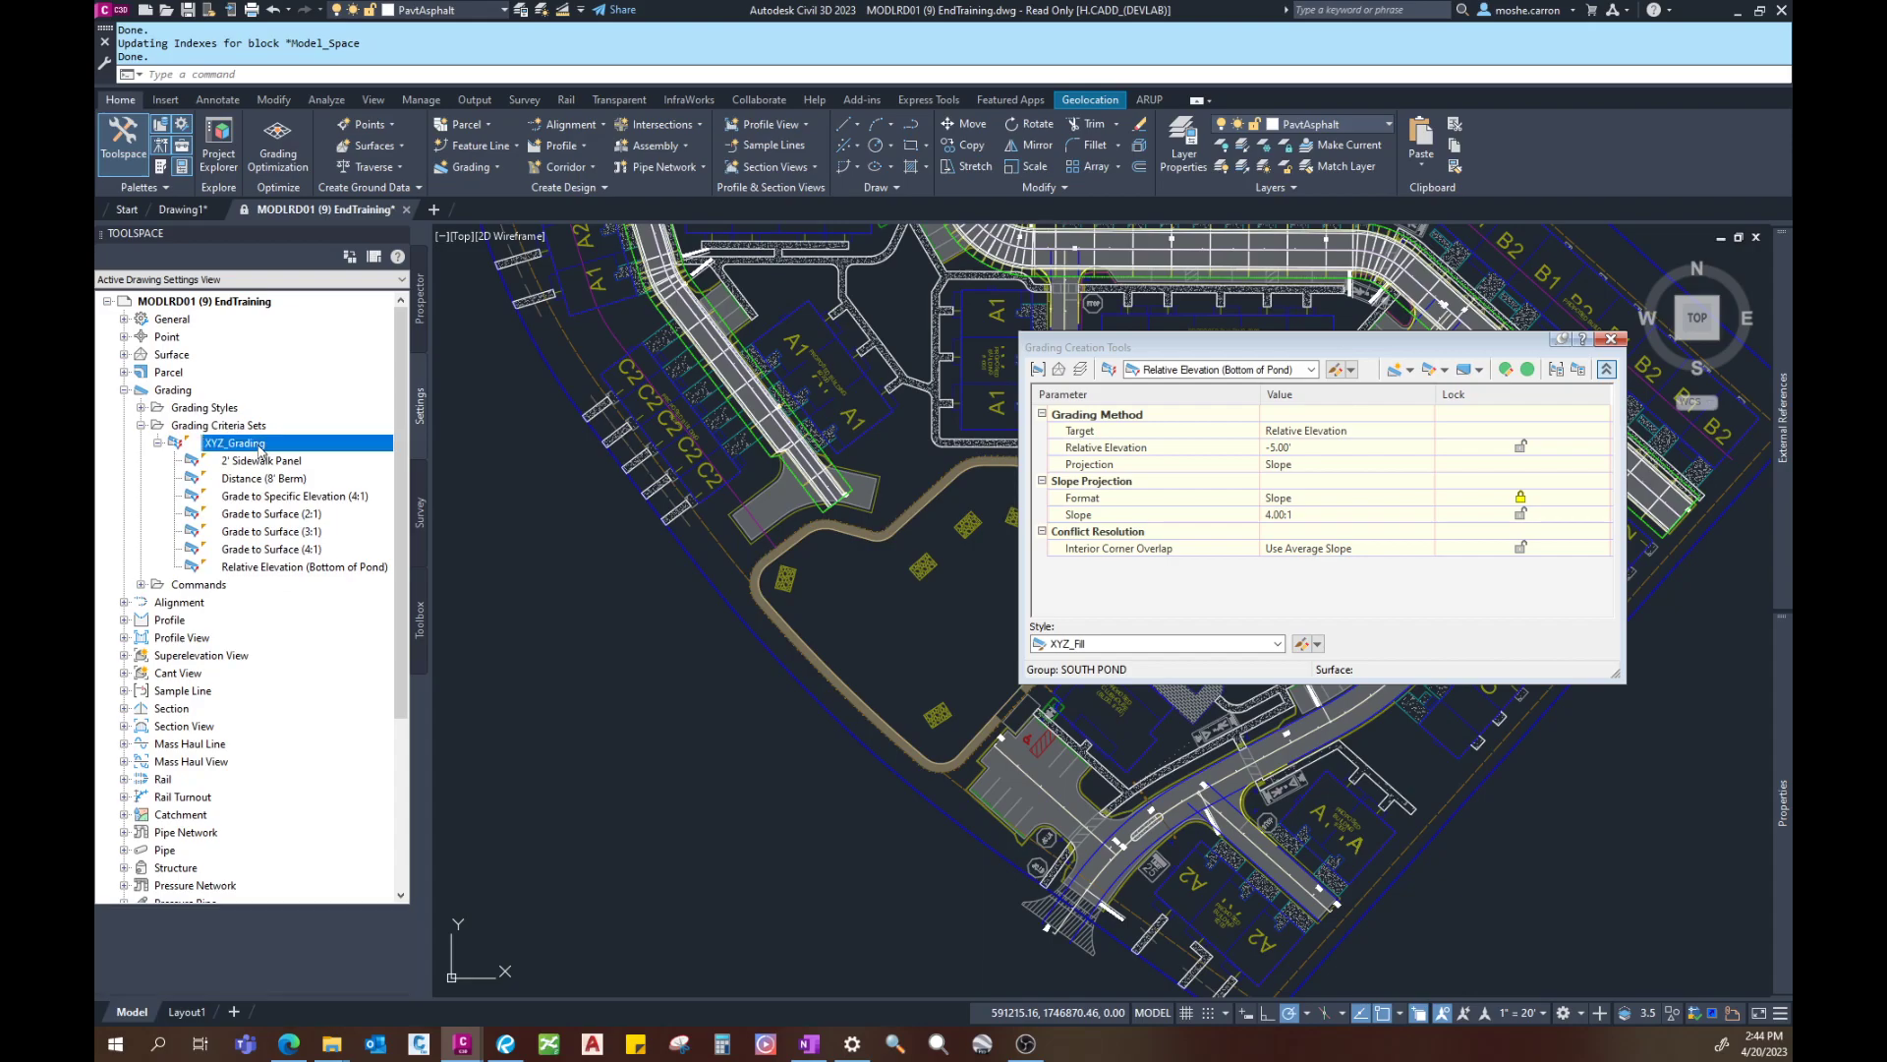
right_click(260, 444)
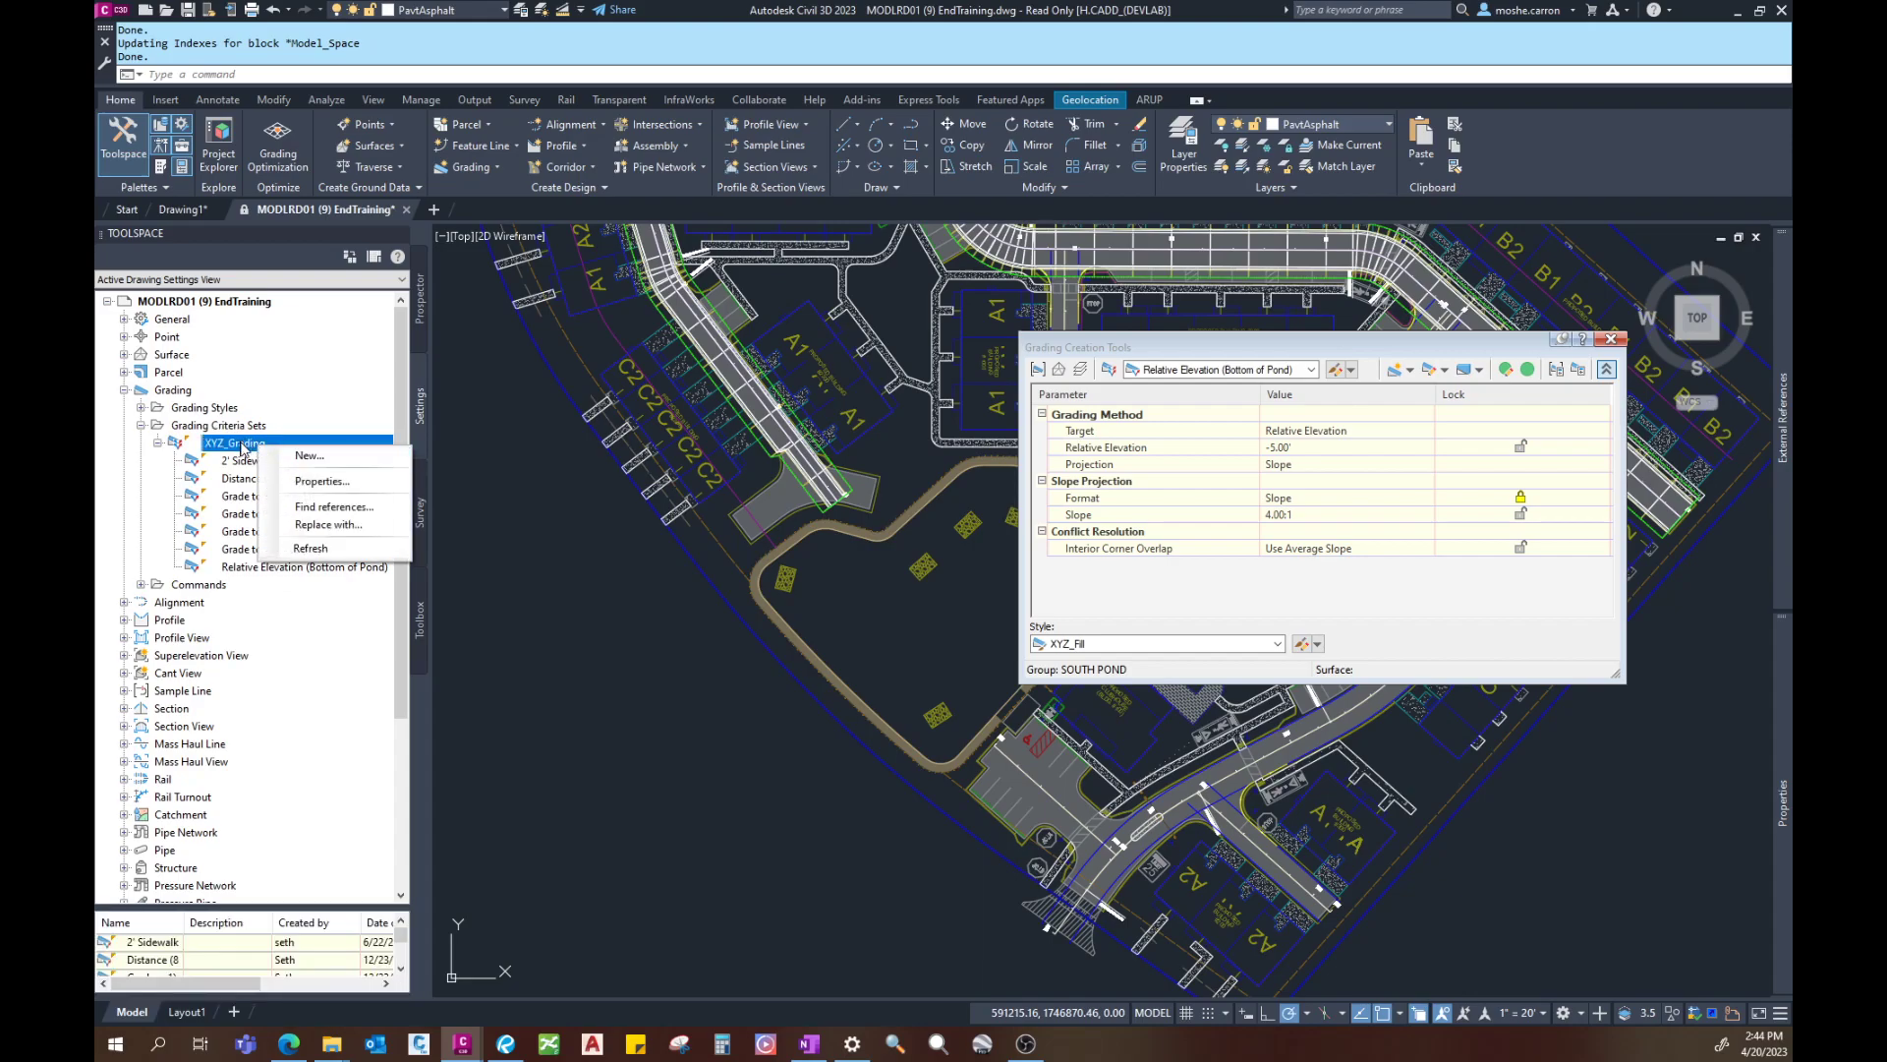
left_click(241, 443)
left_click(158, 443)
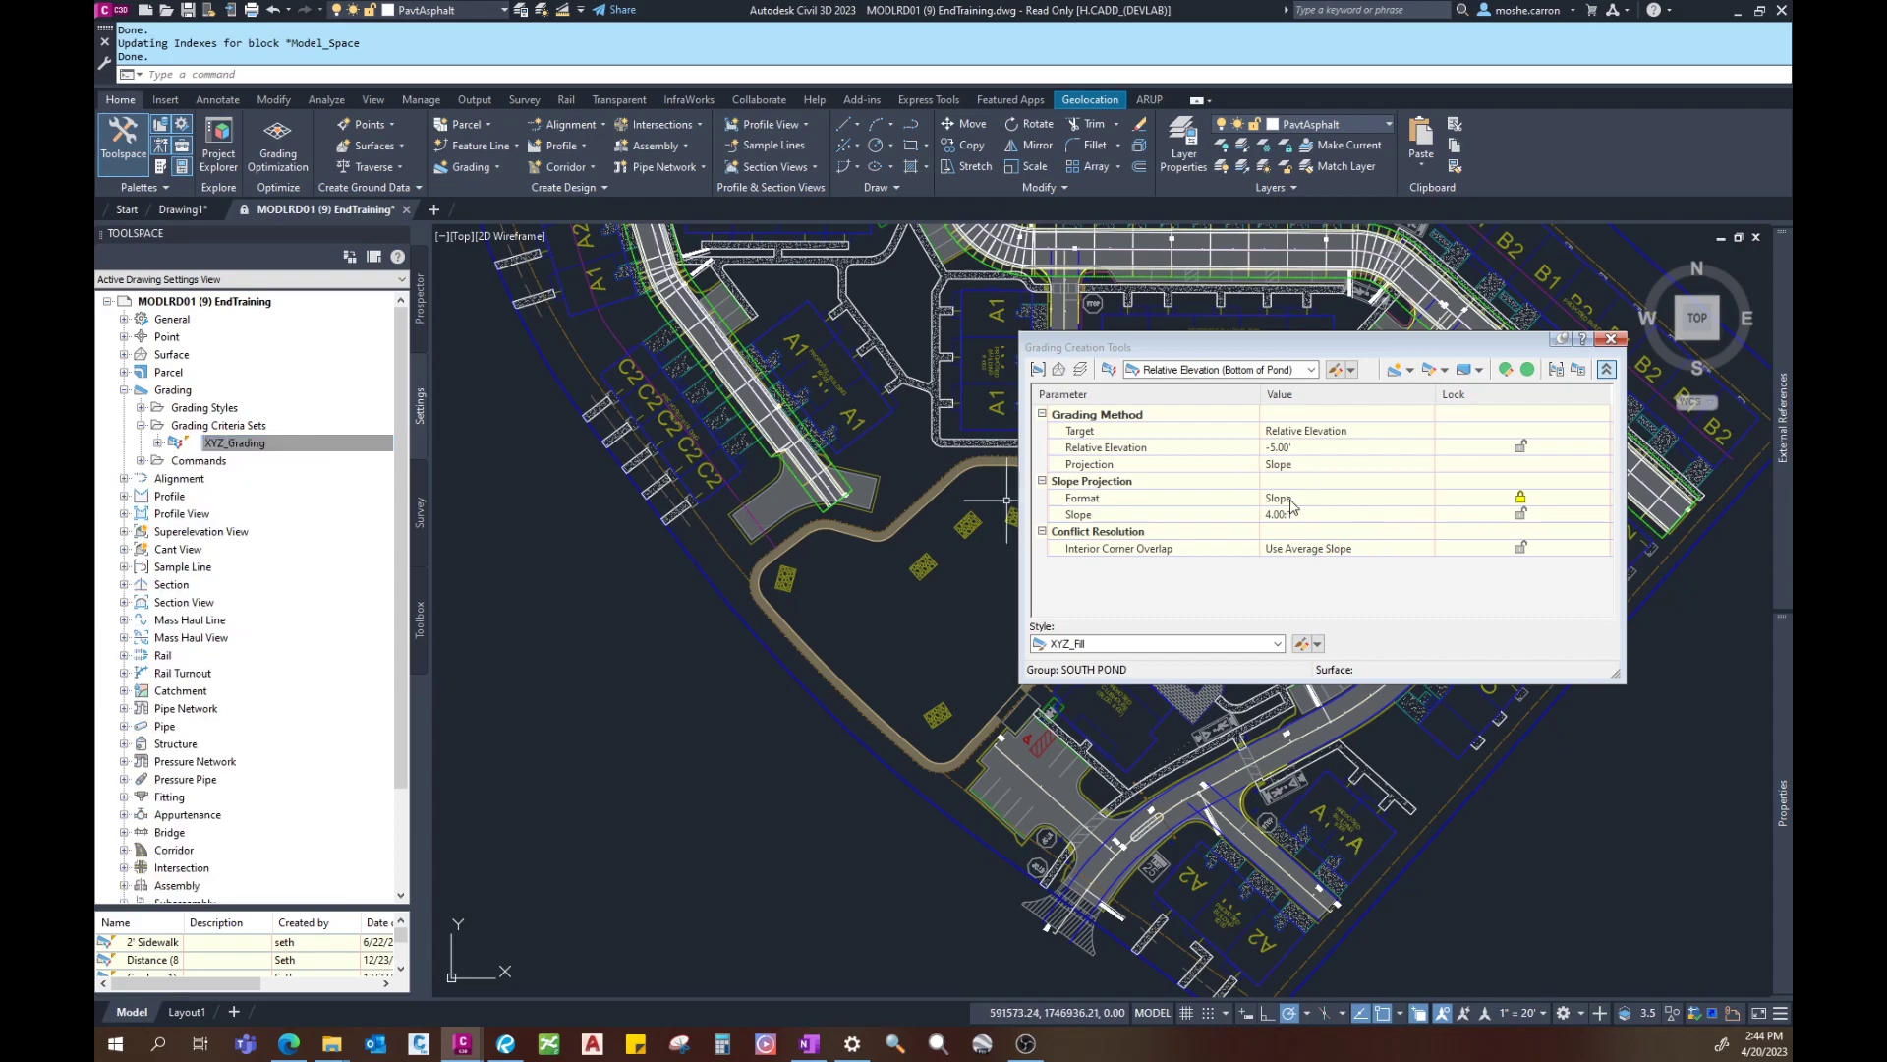
left_click(420, 304)
left_click_drag(1230, 347, 1224, 365)
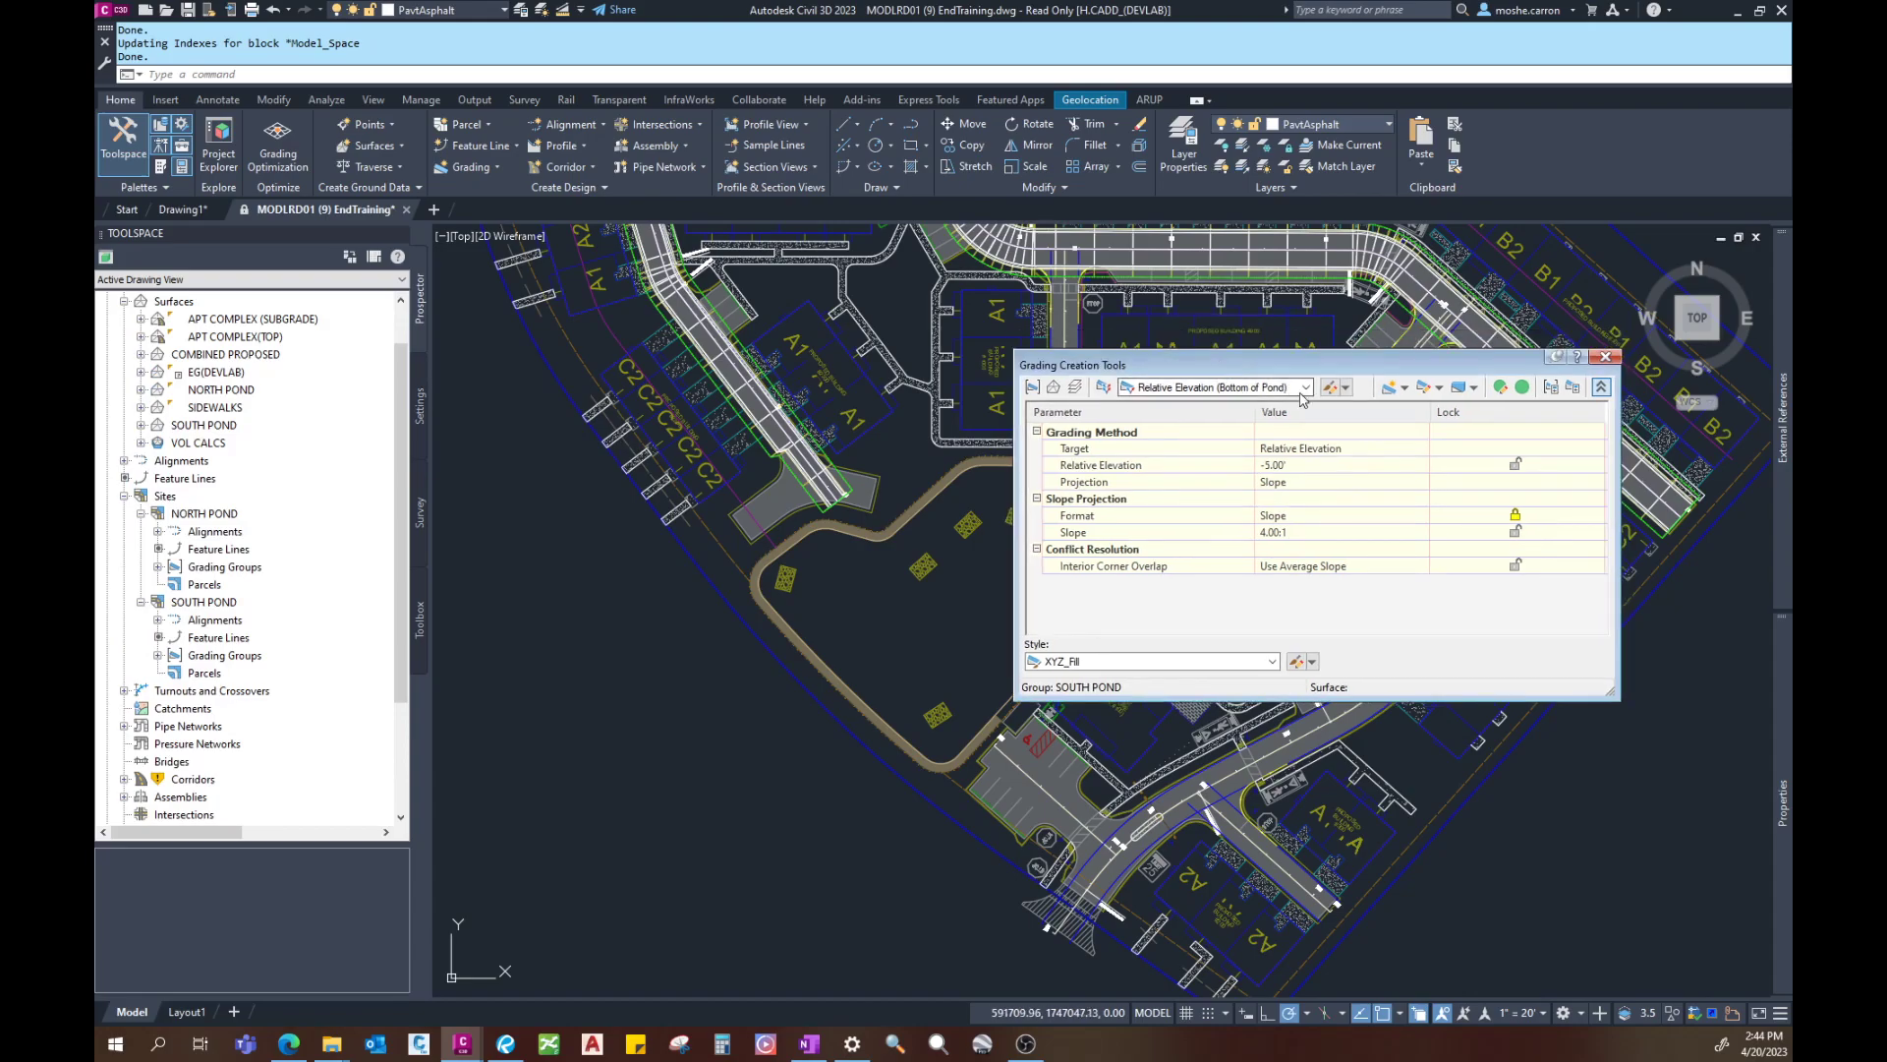
Step: Set the grading criteria to Distance (8' Berm), then collapse the Grading Creation Tools and move them clear of the south pond
left_click(1304, 388)
left_click(1194, 405)
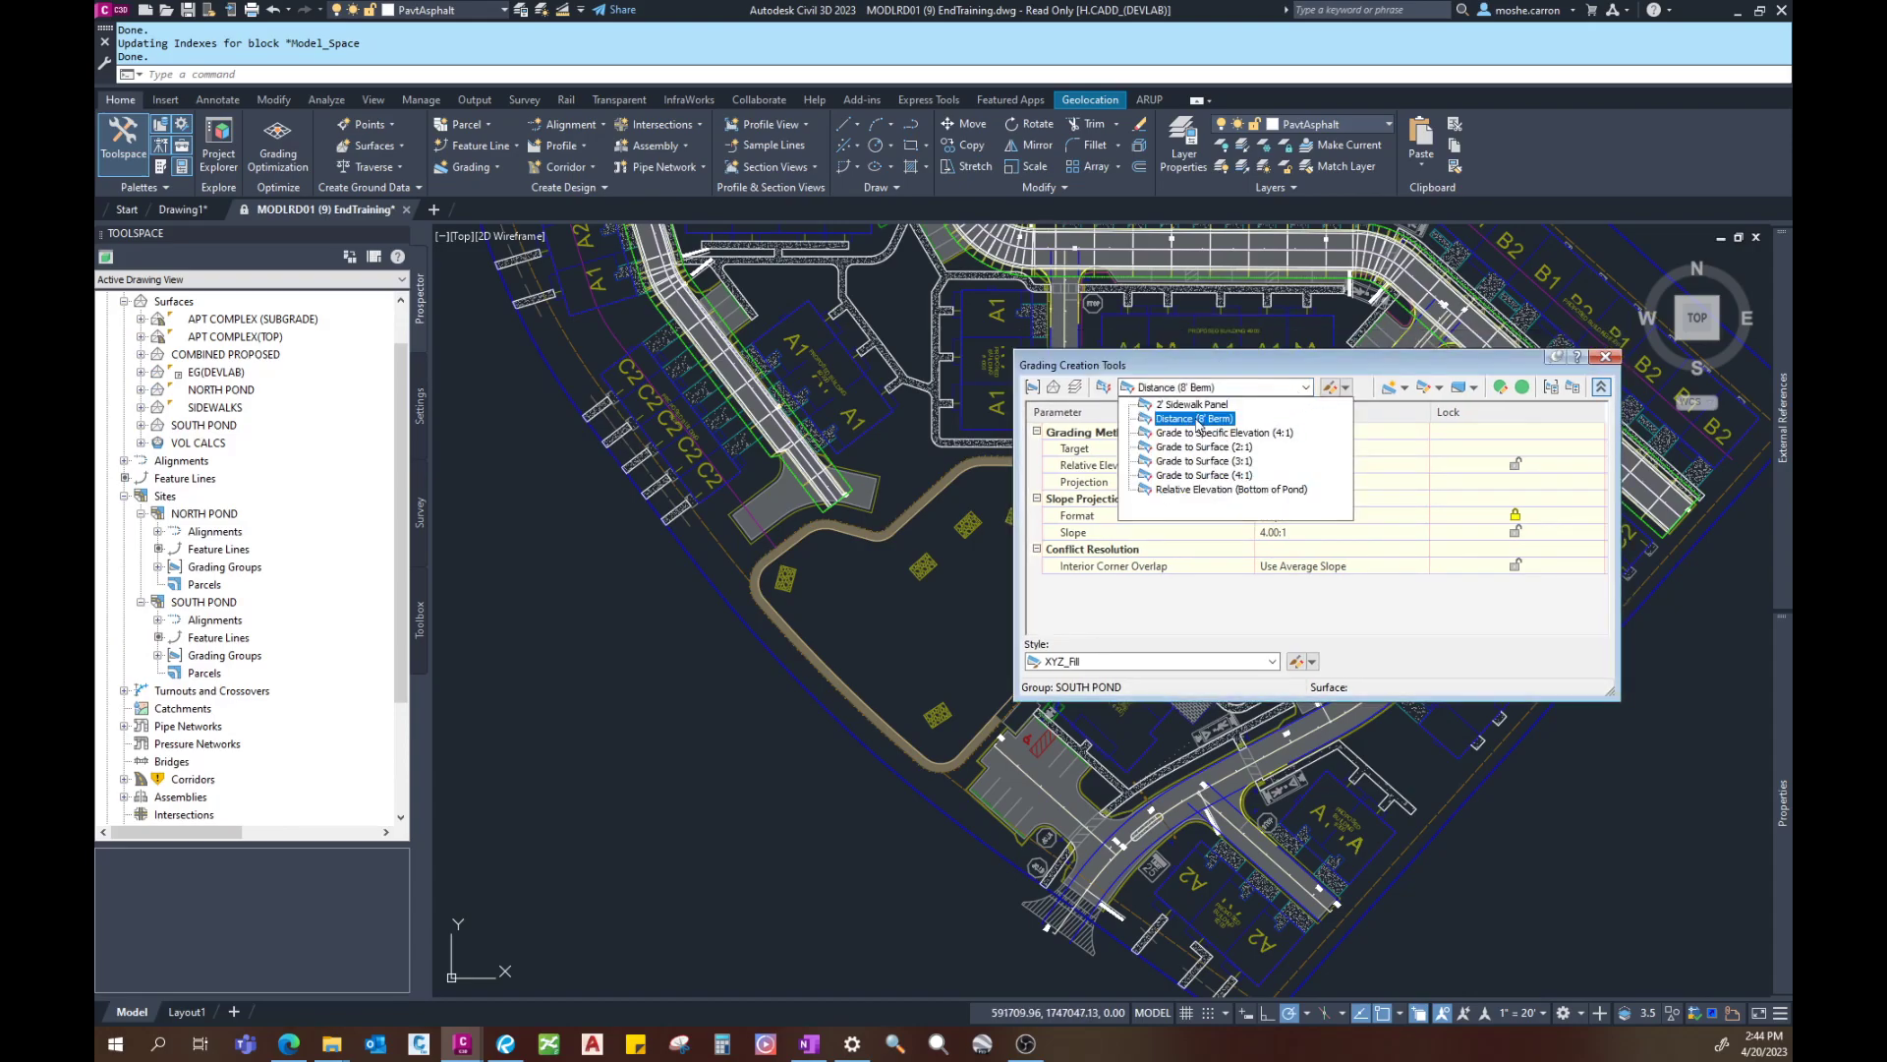
left_click(1198, 421)
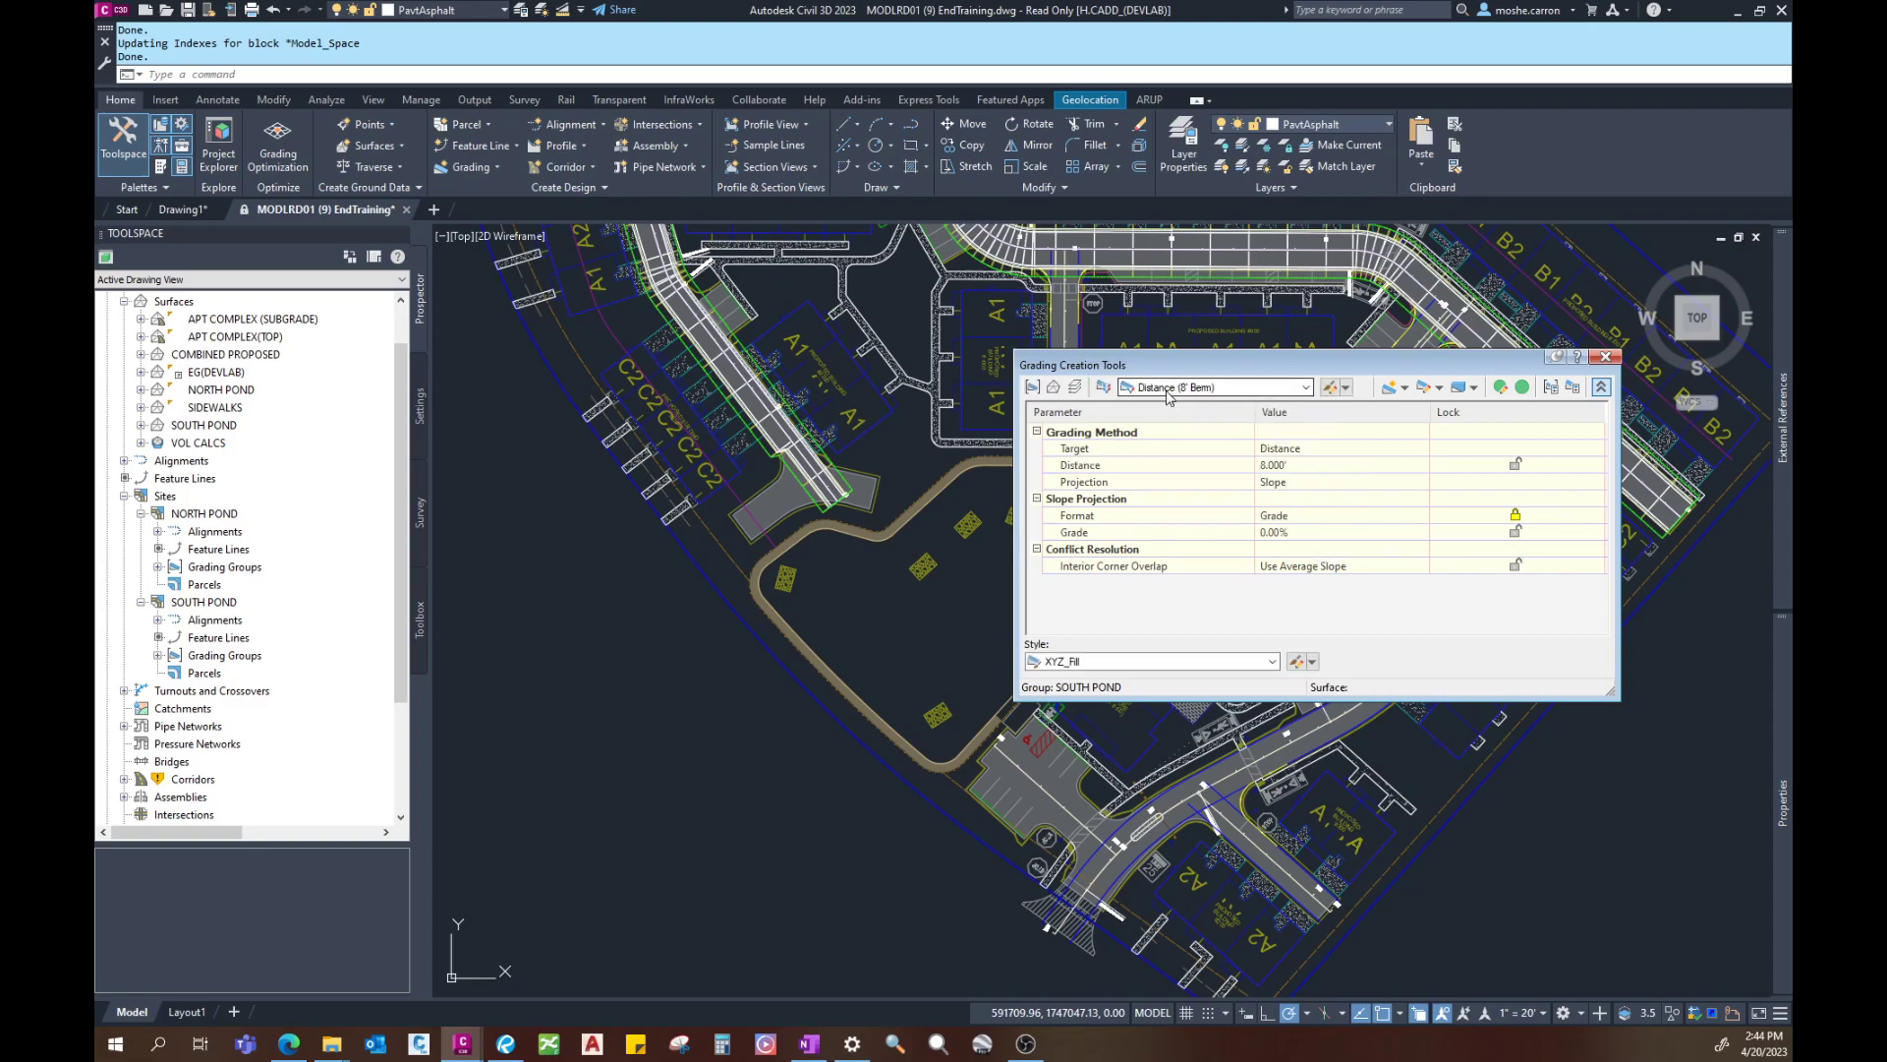
left_click(1601, 387)
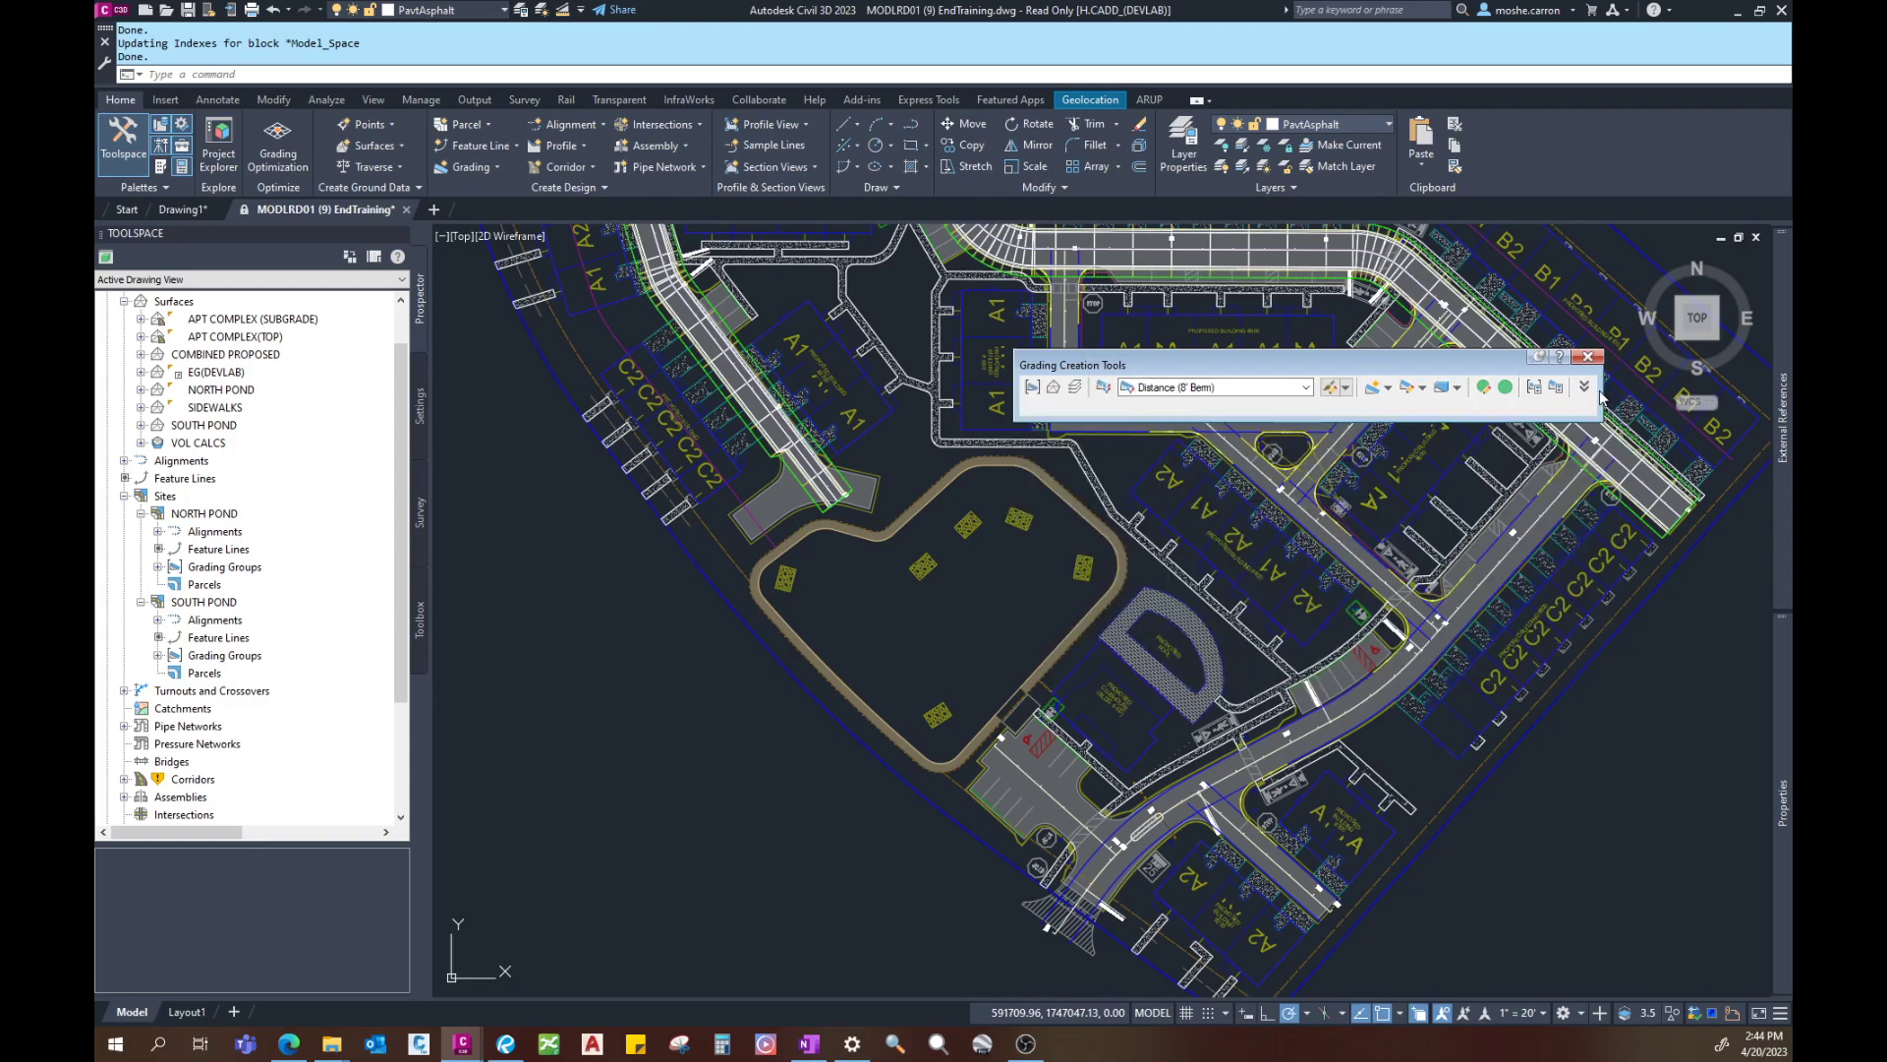
left_click_drag(1479, 364, 1582, 521)
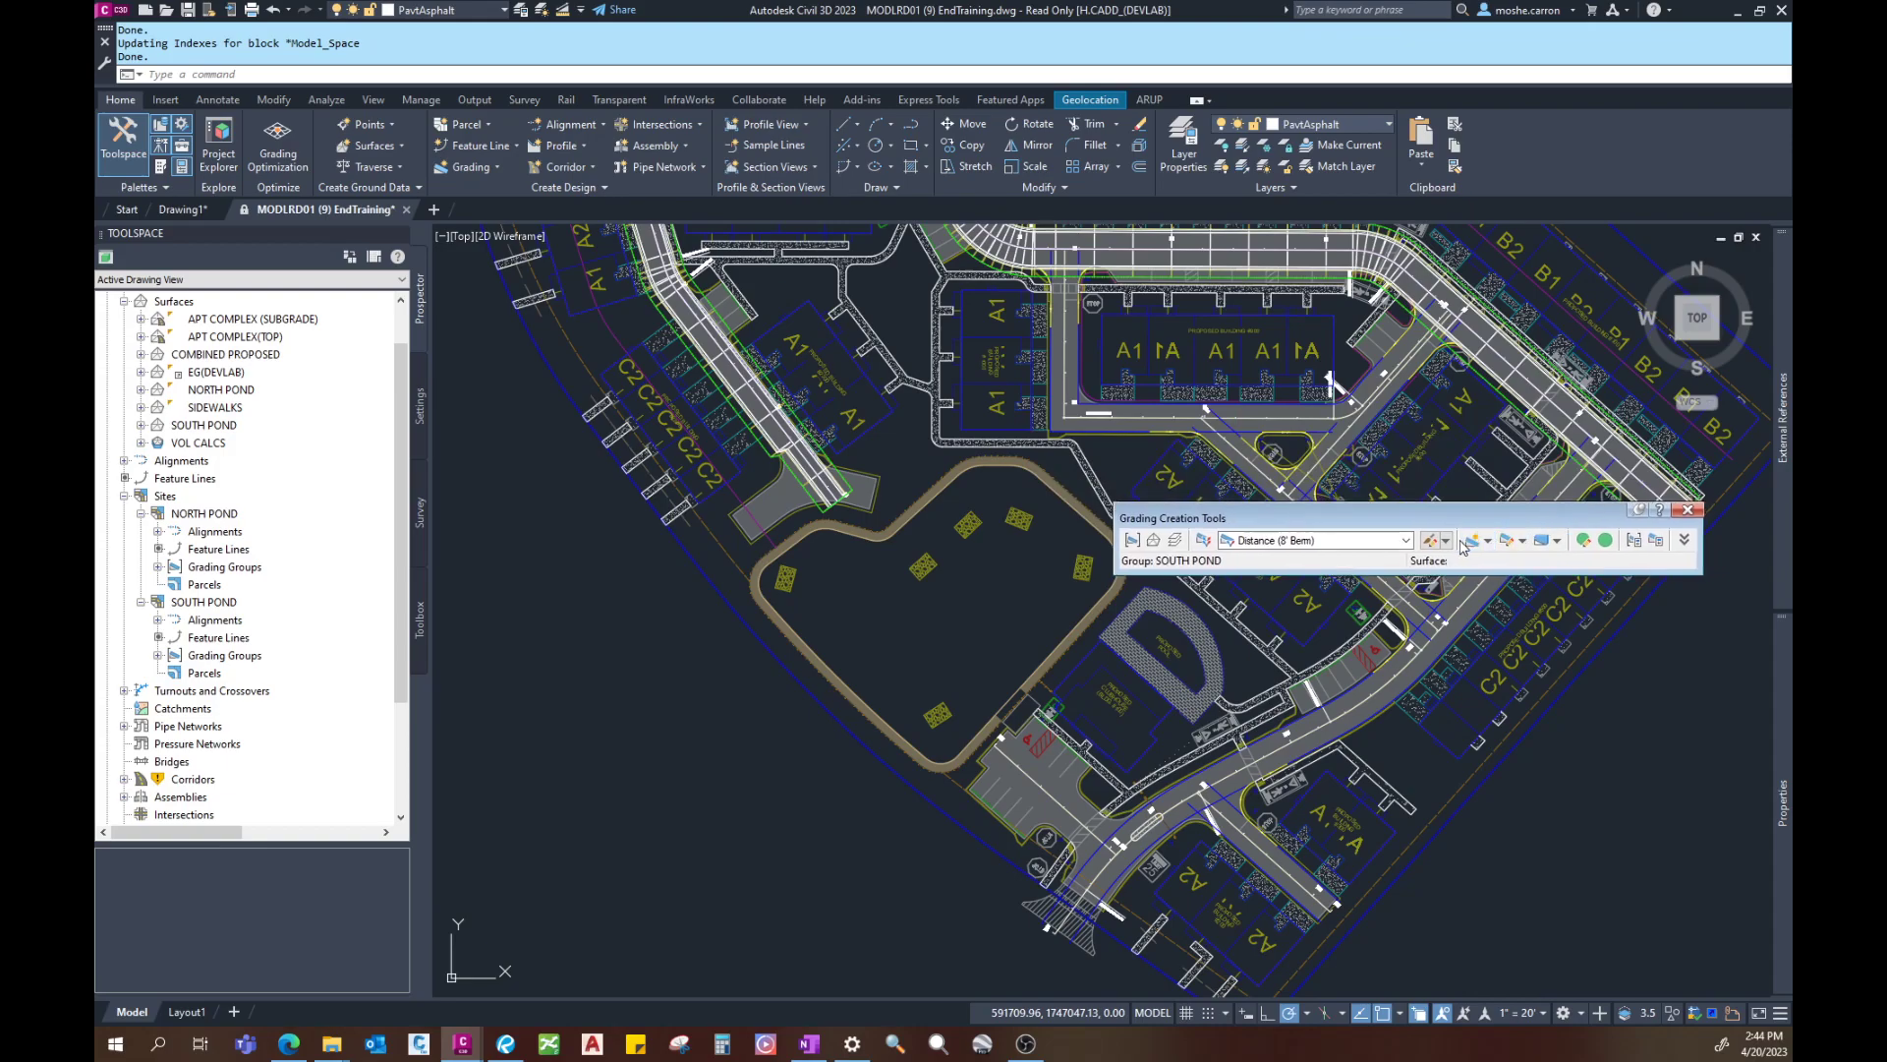
Step: Start Create Grading from the south pond's feature line and choose the outside of the pond as the grading side
left_click(1471, 549)
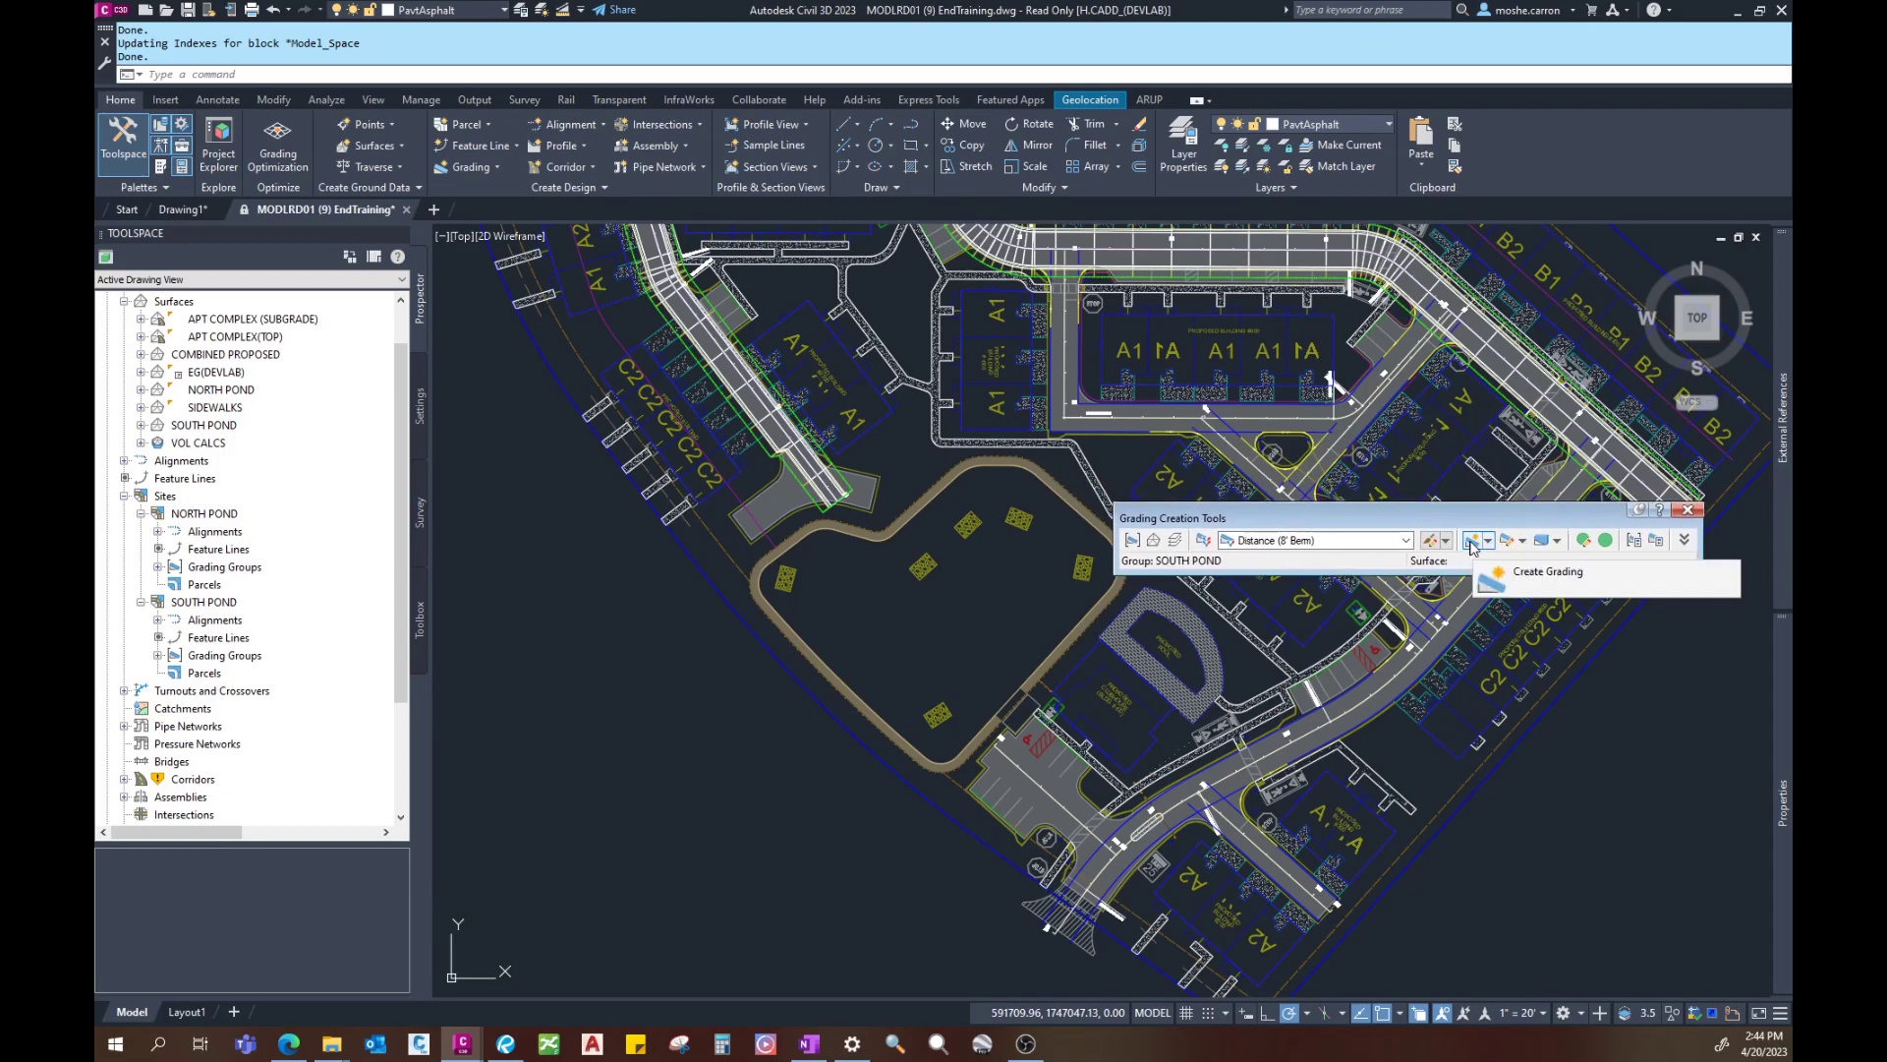
left_click(1538, 573)
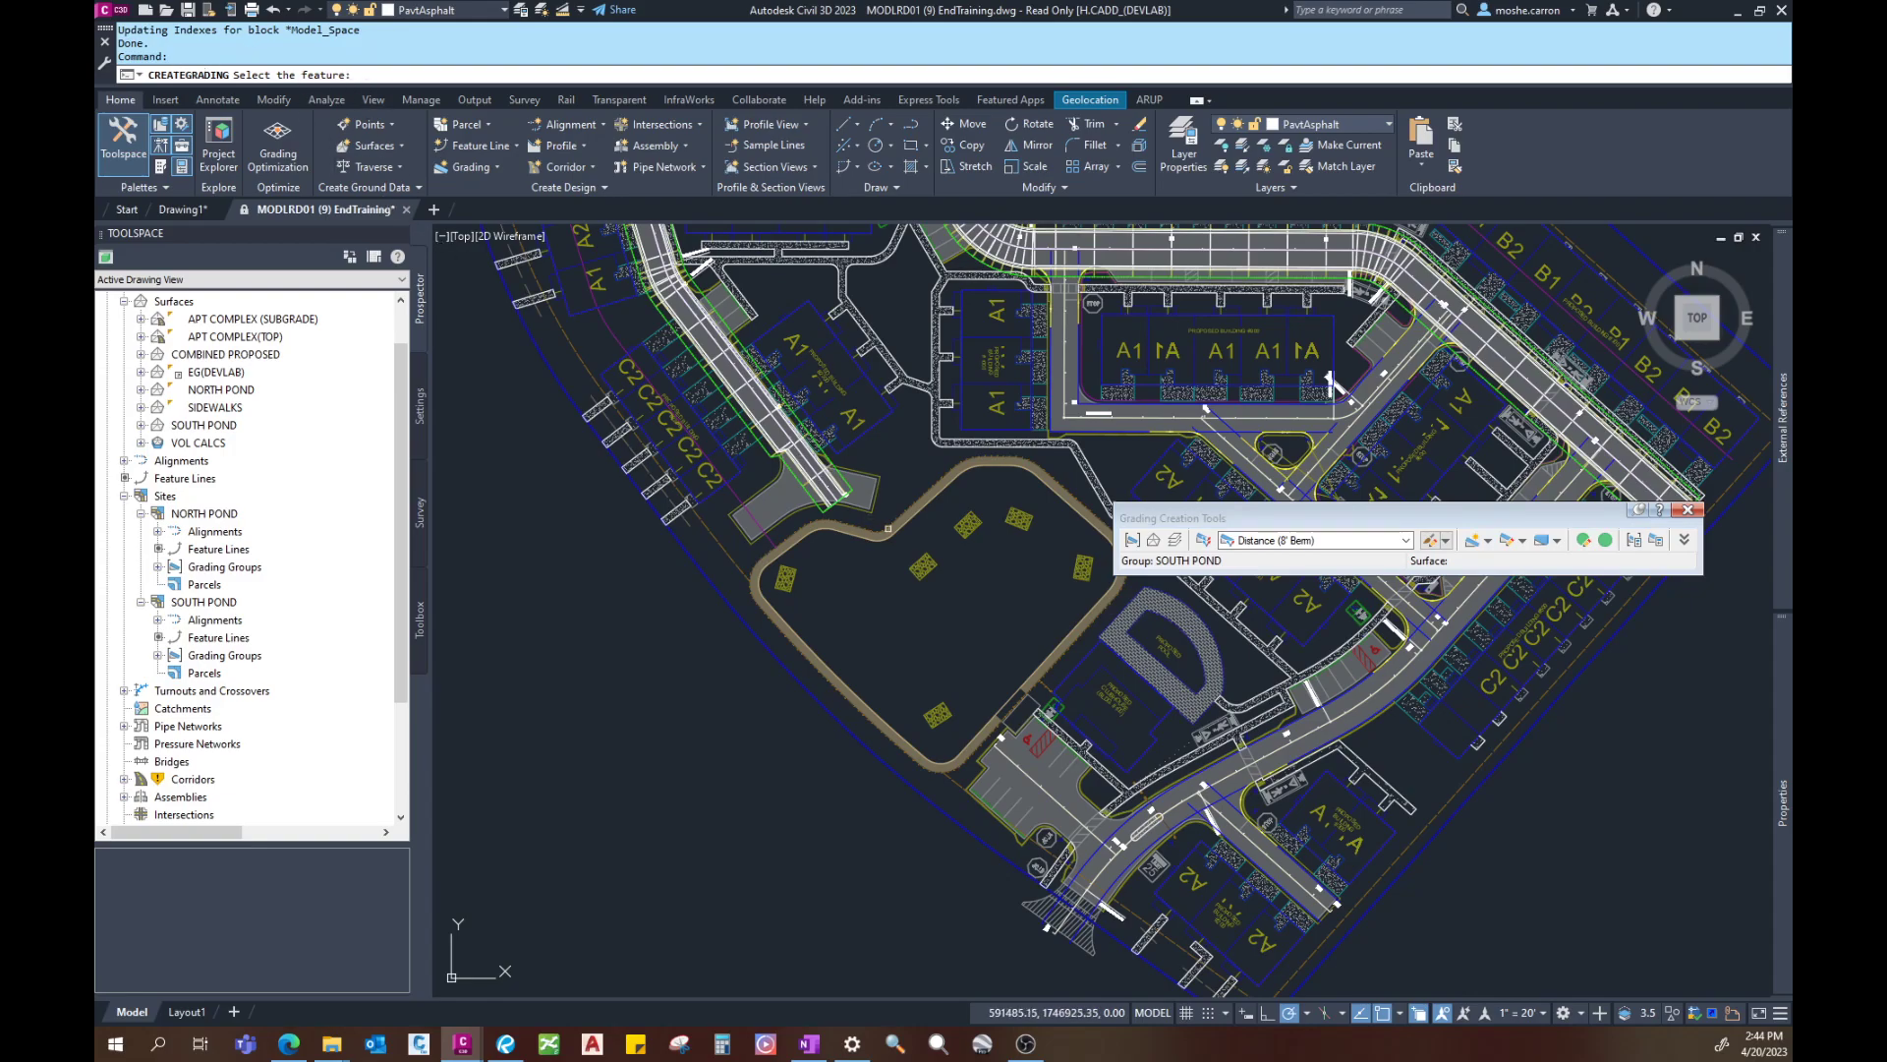
left_click(851, 530)
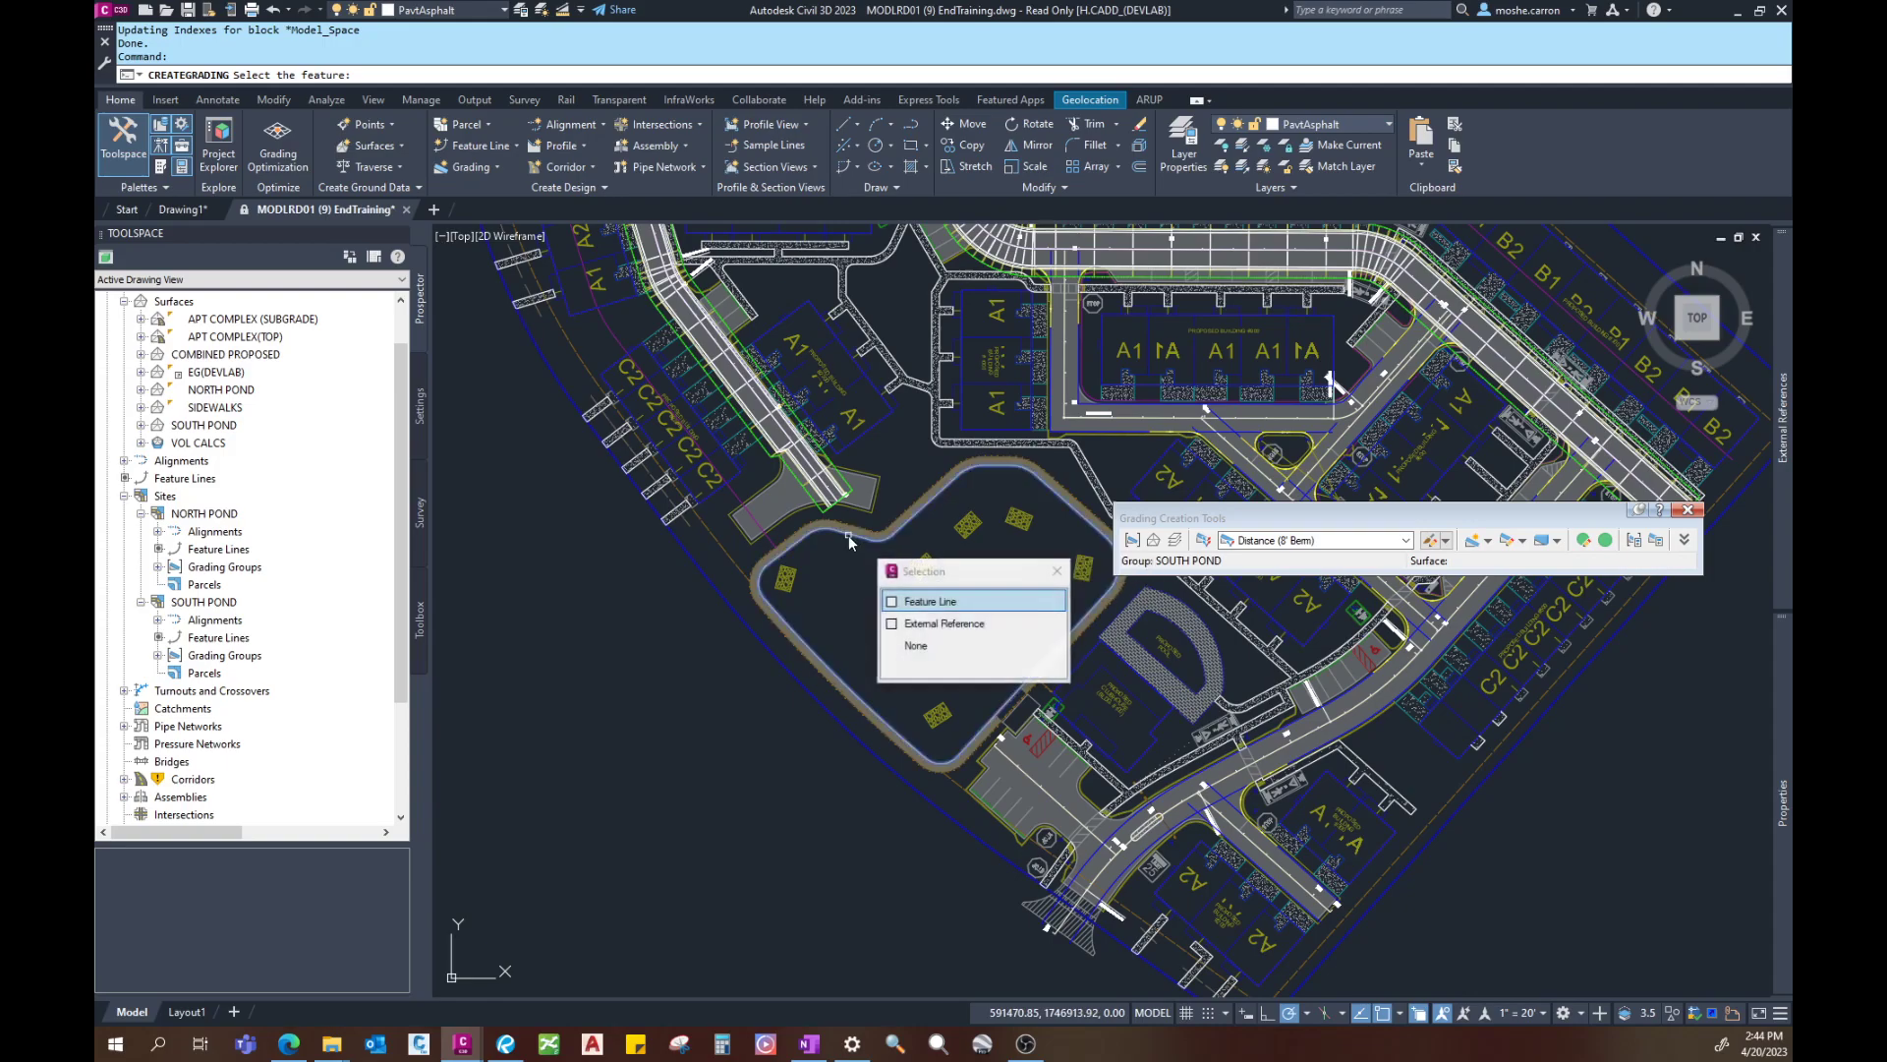
left_click(930, 600)
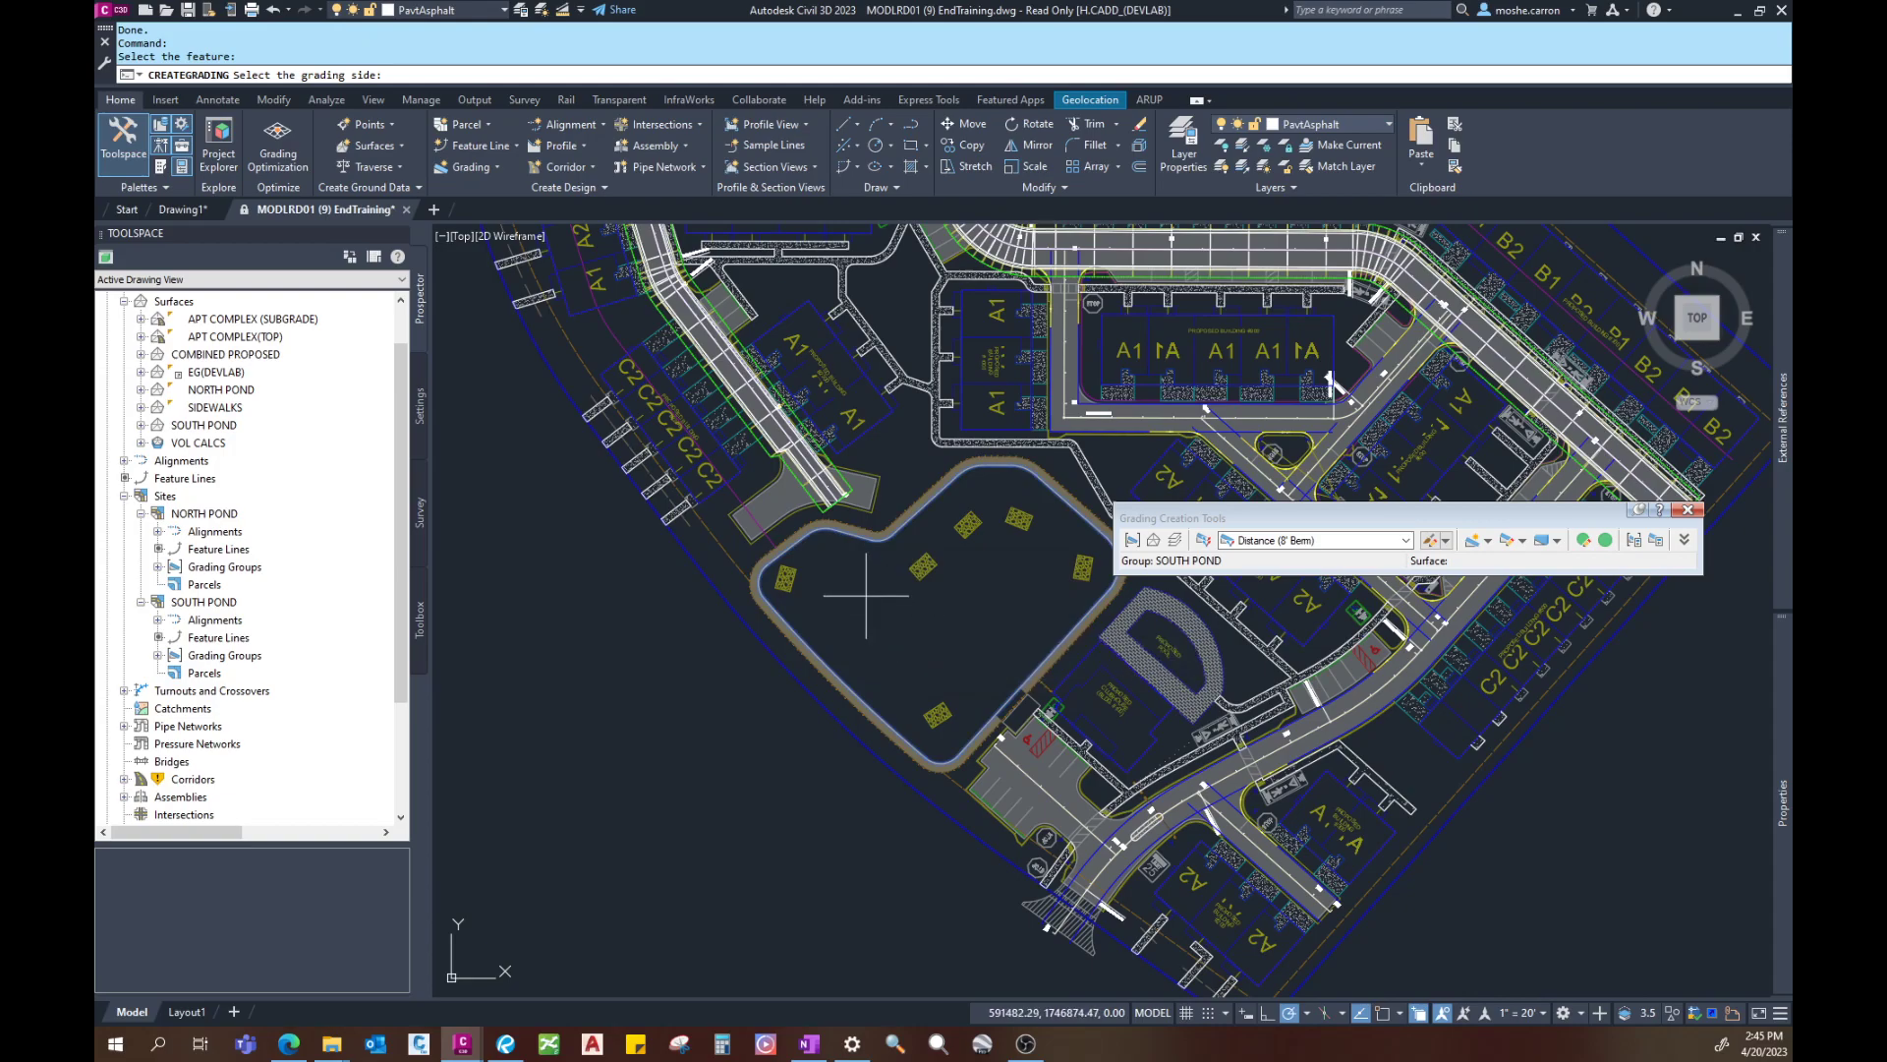
left_click(889, 484)
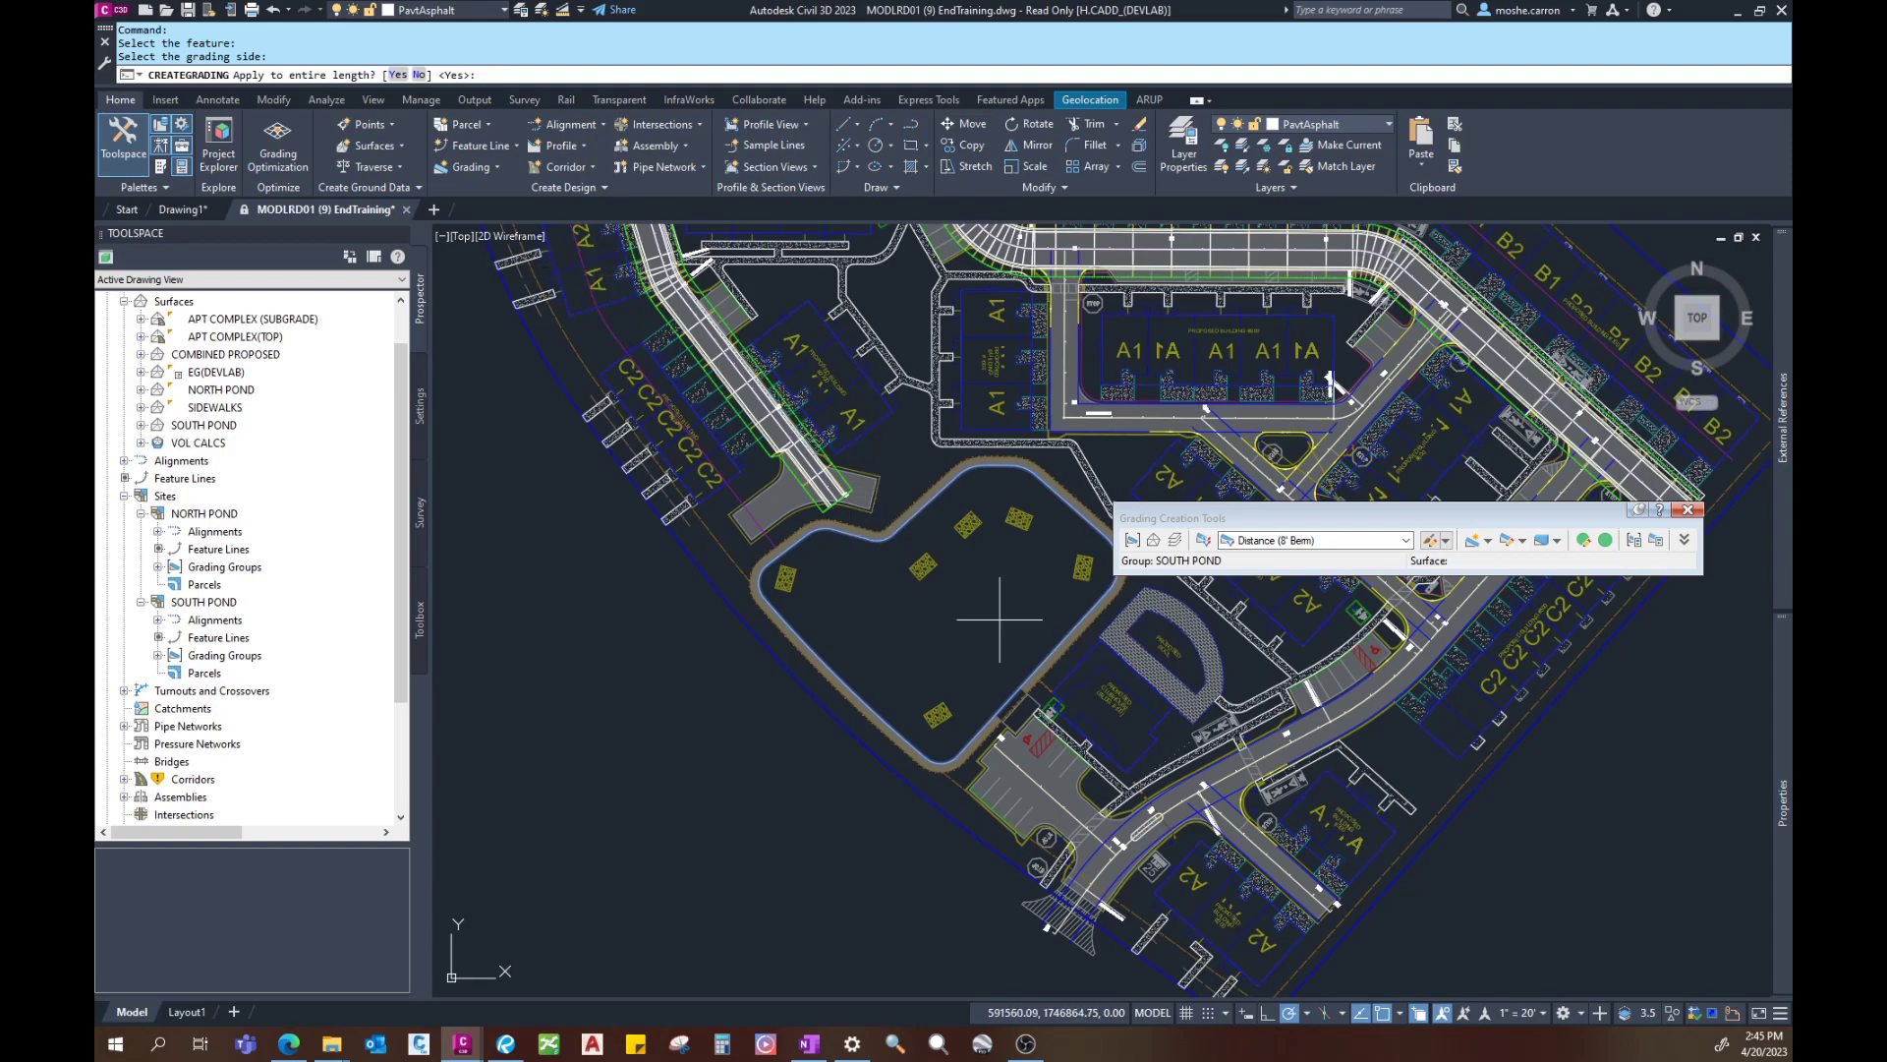
Step: Limit the grading to part of the feature line, starting at station 4+09.20' where the berm hatch stops beside the parking lot
middle_click_drag(1010, 674, 971, 616)
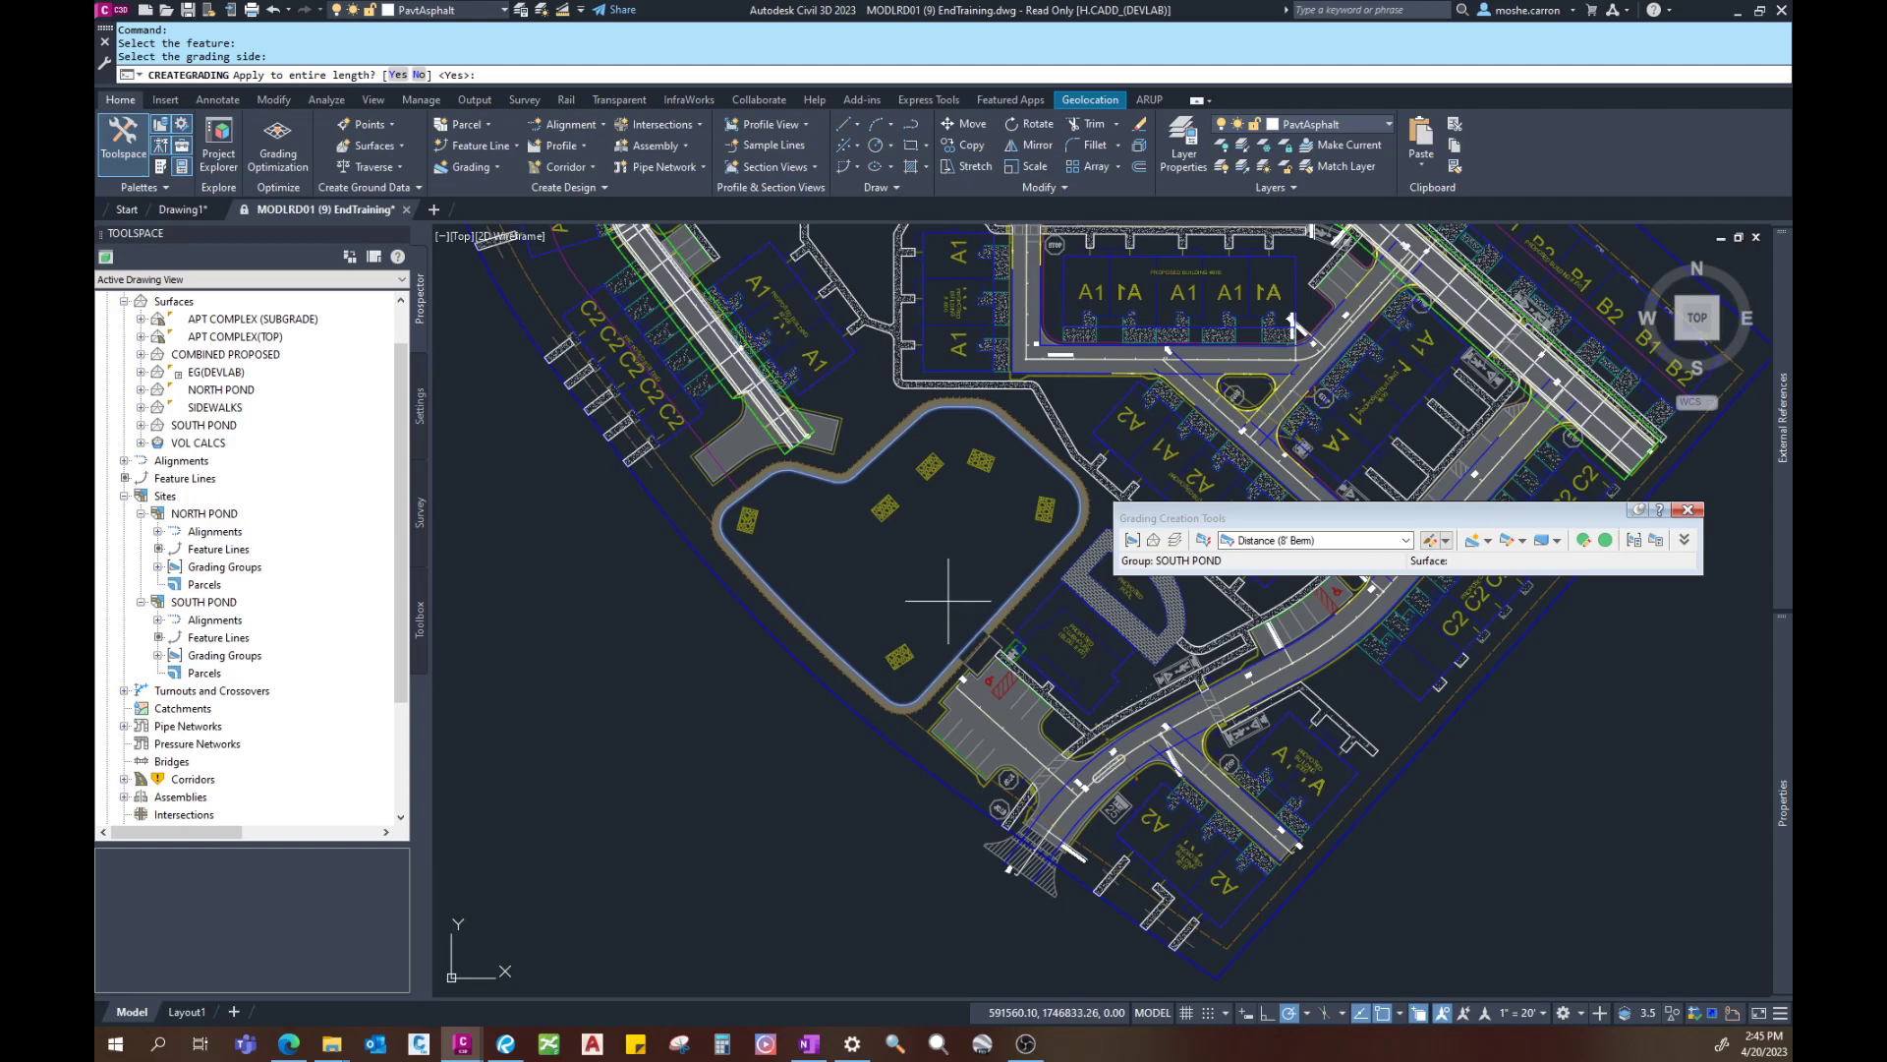
middle_click_drag(948, 600, 891, 537)
scroll(891, 541, "up", 4)
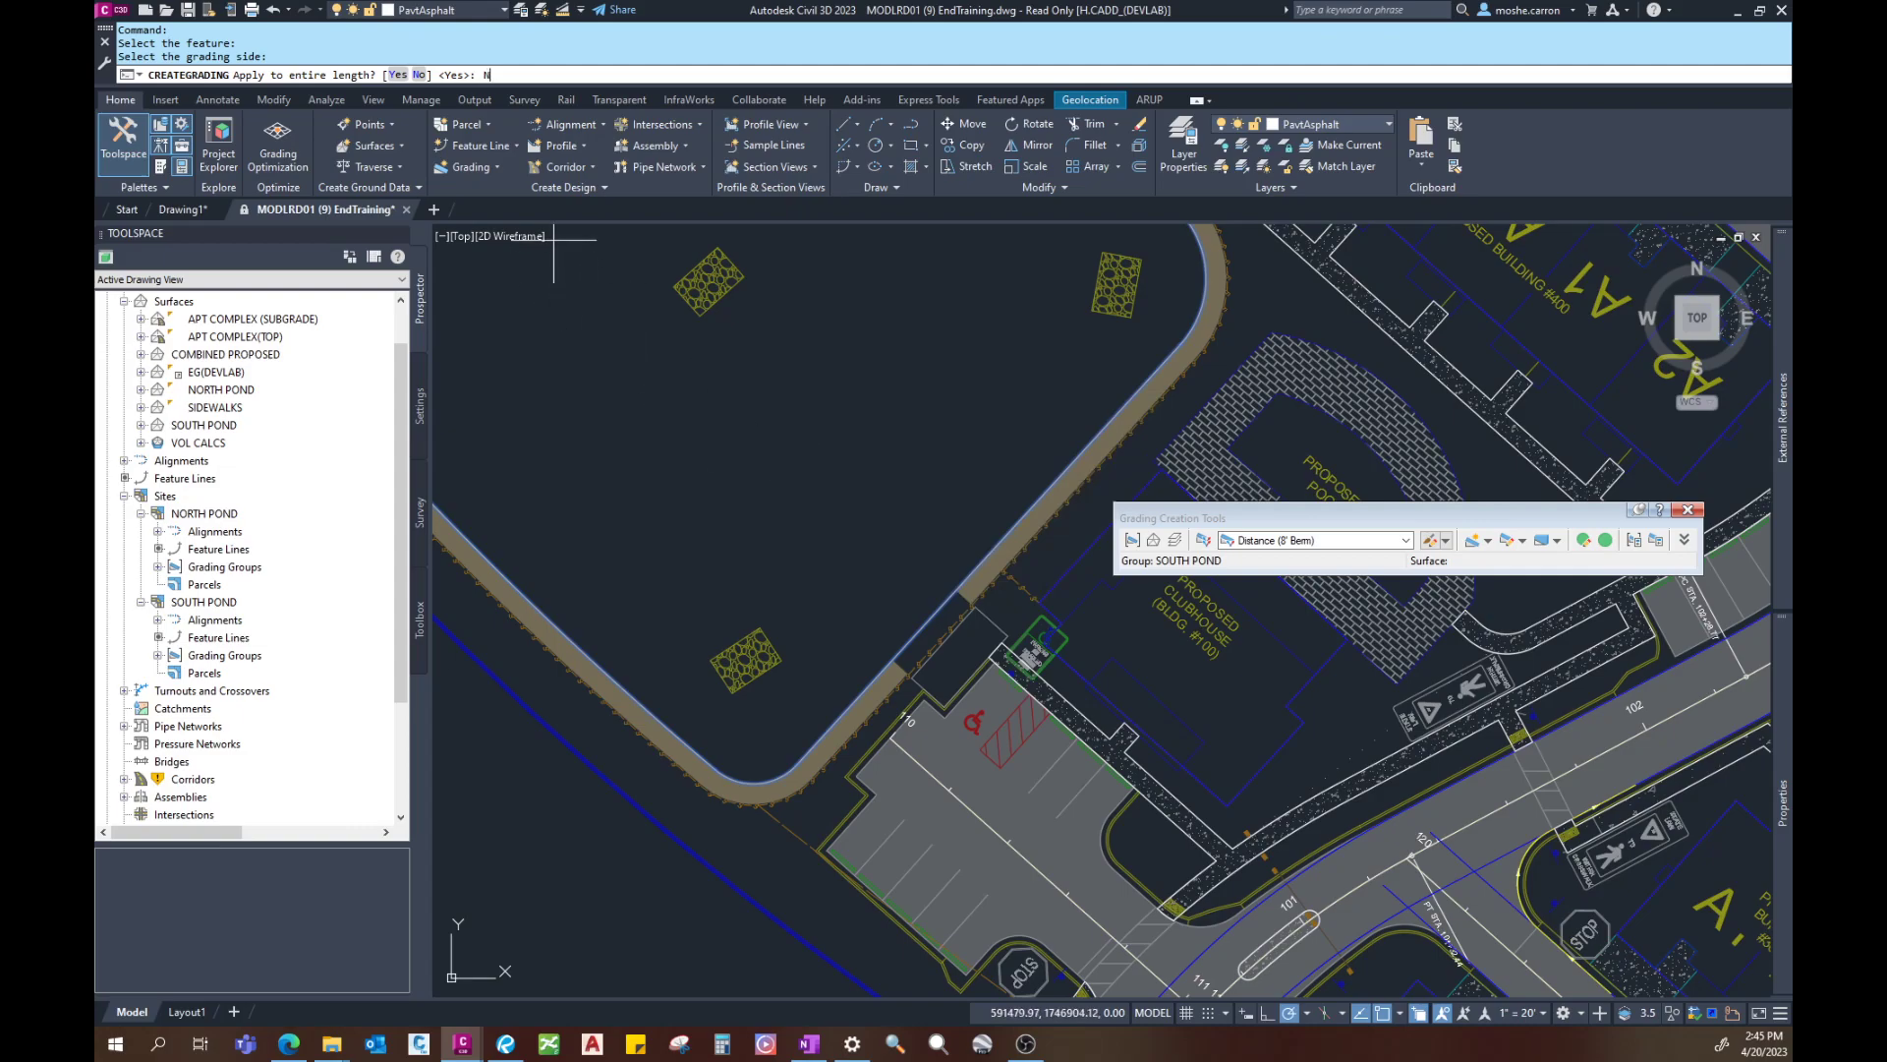
key("Return")
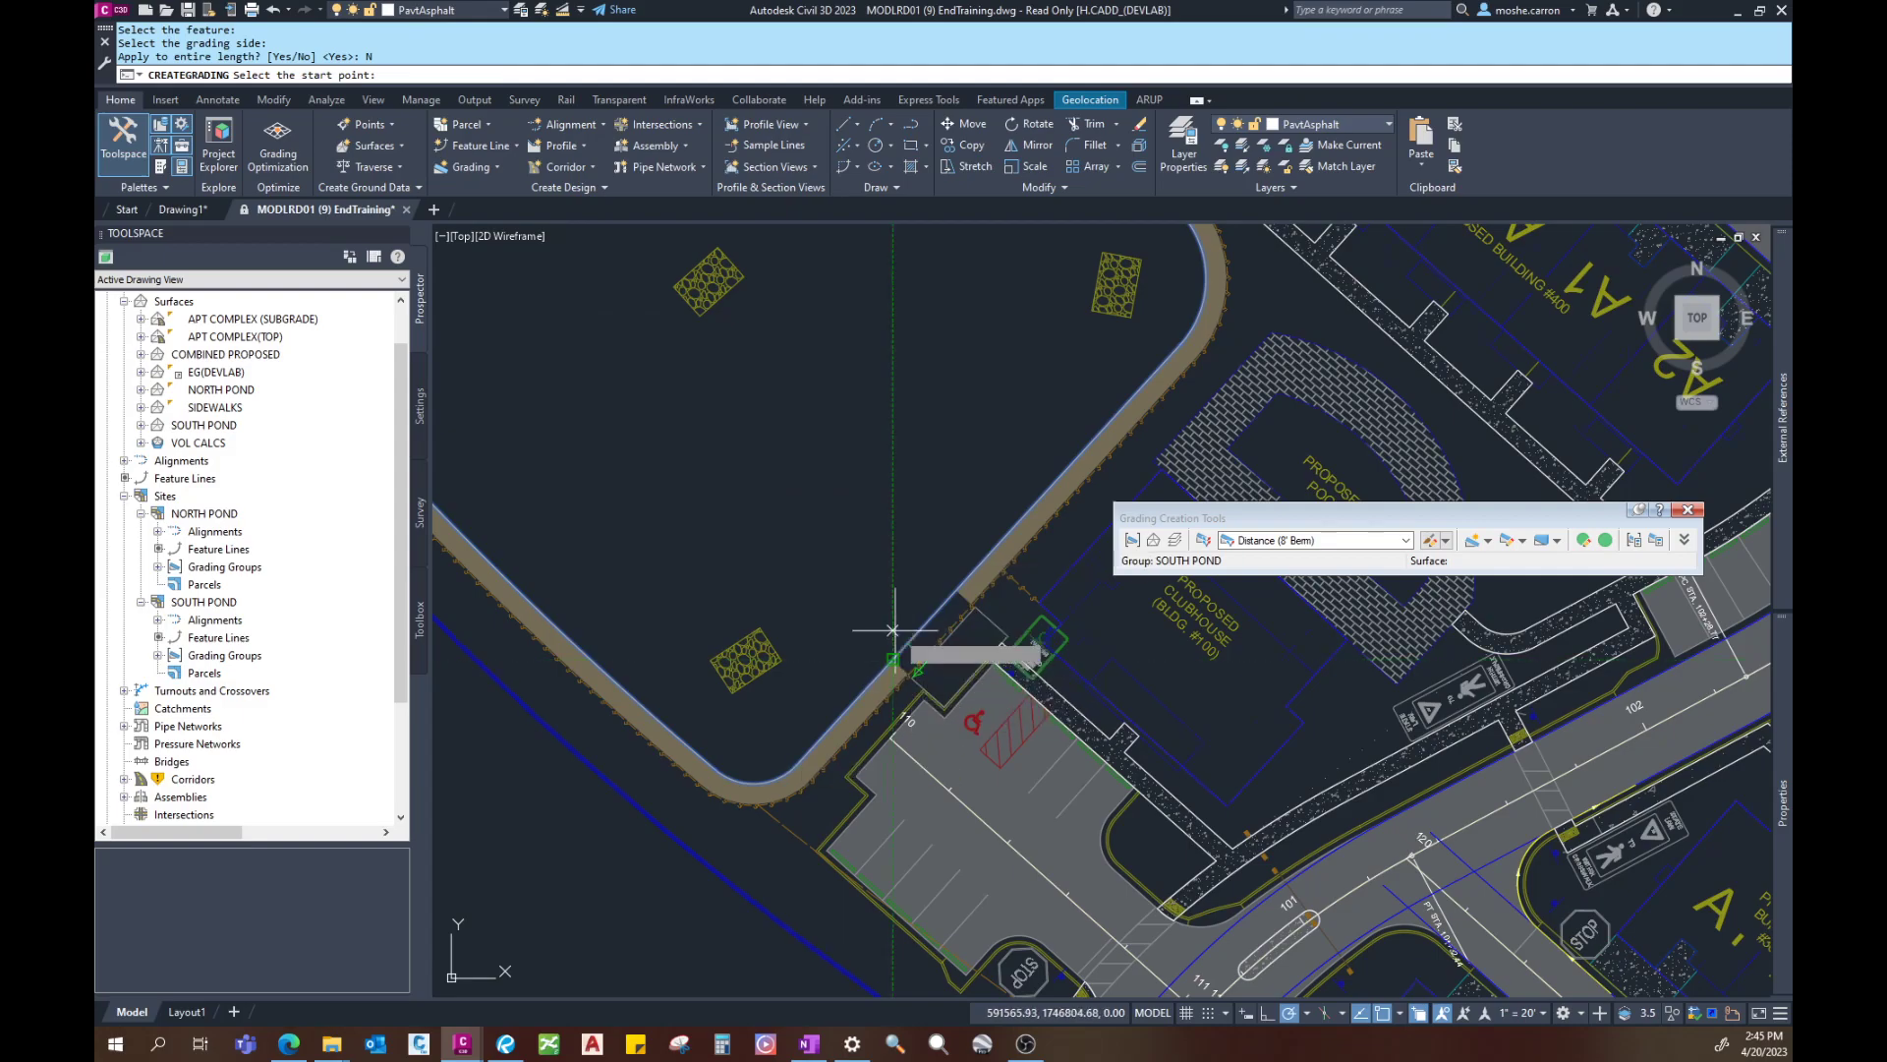
scroll(880, 630, "up", 3)
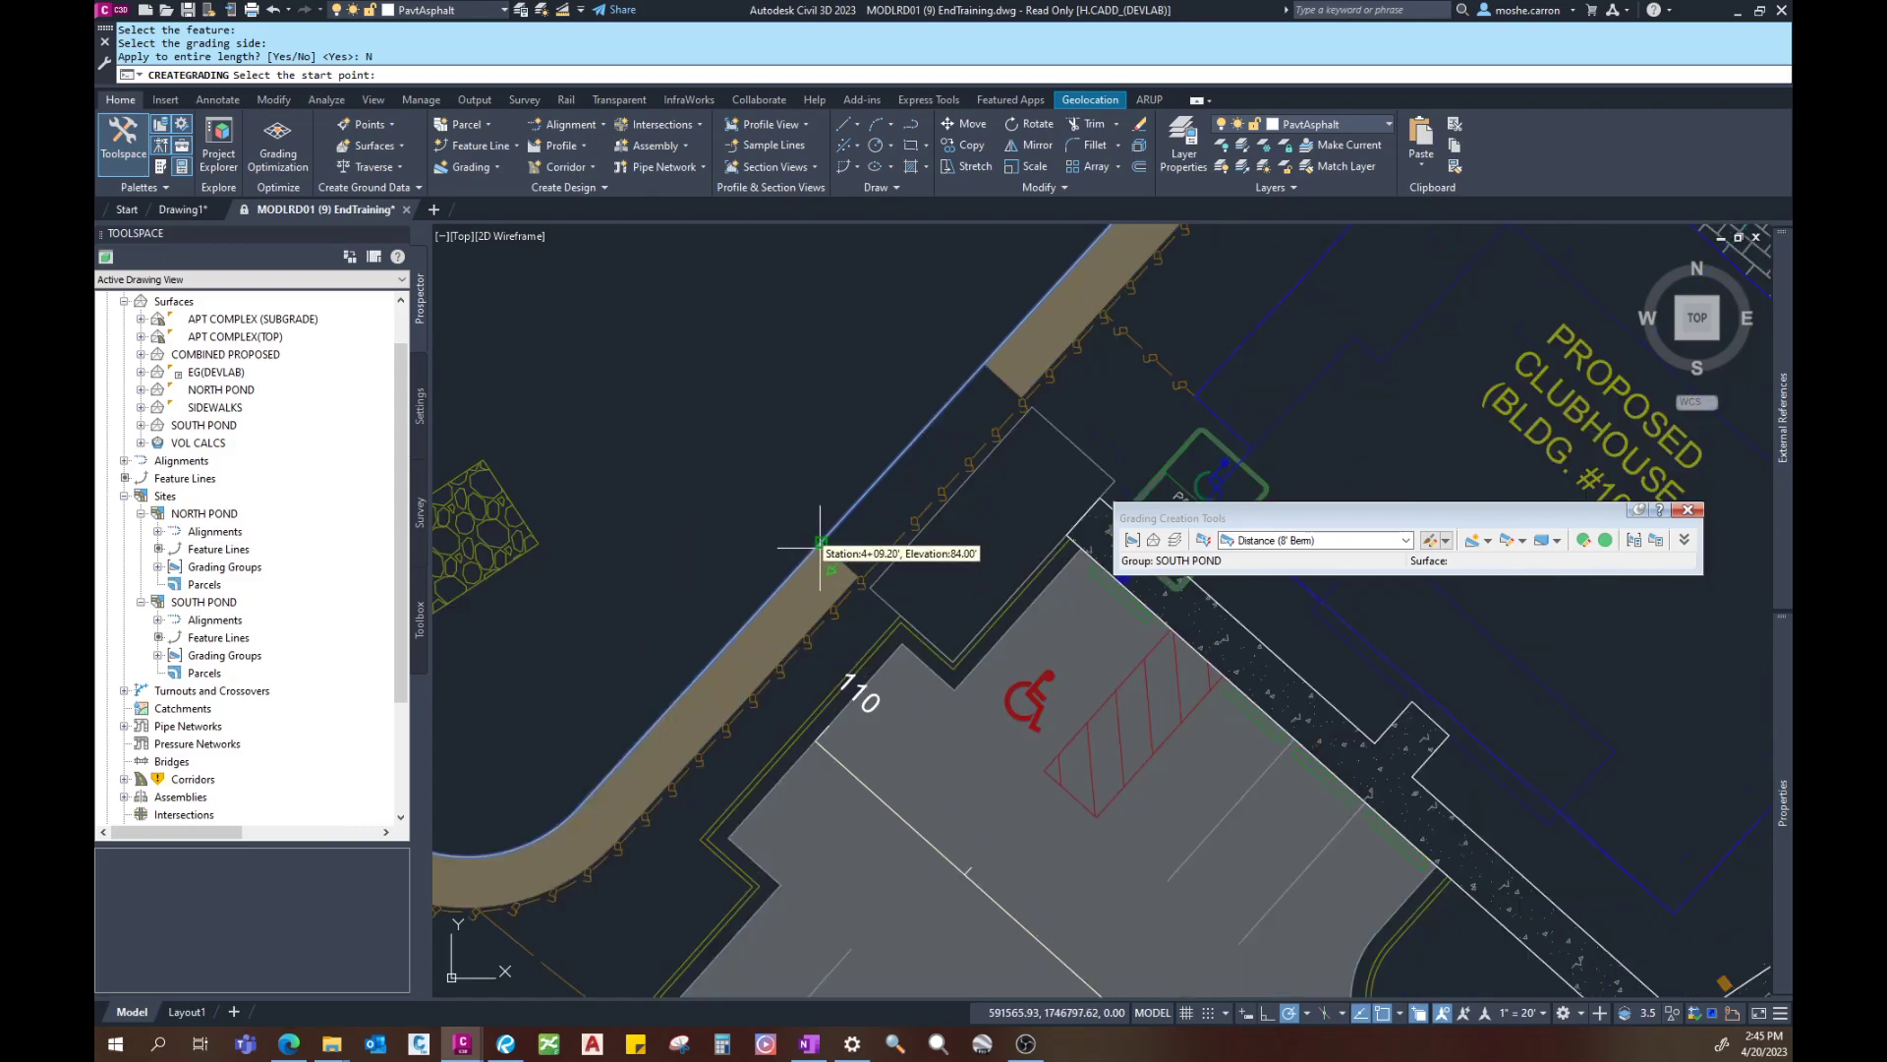
left_click(819, 541)
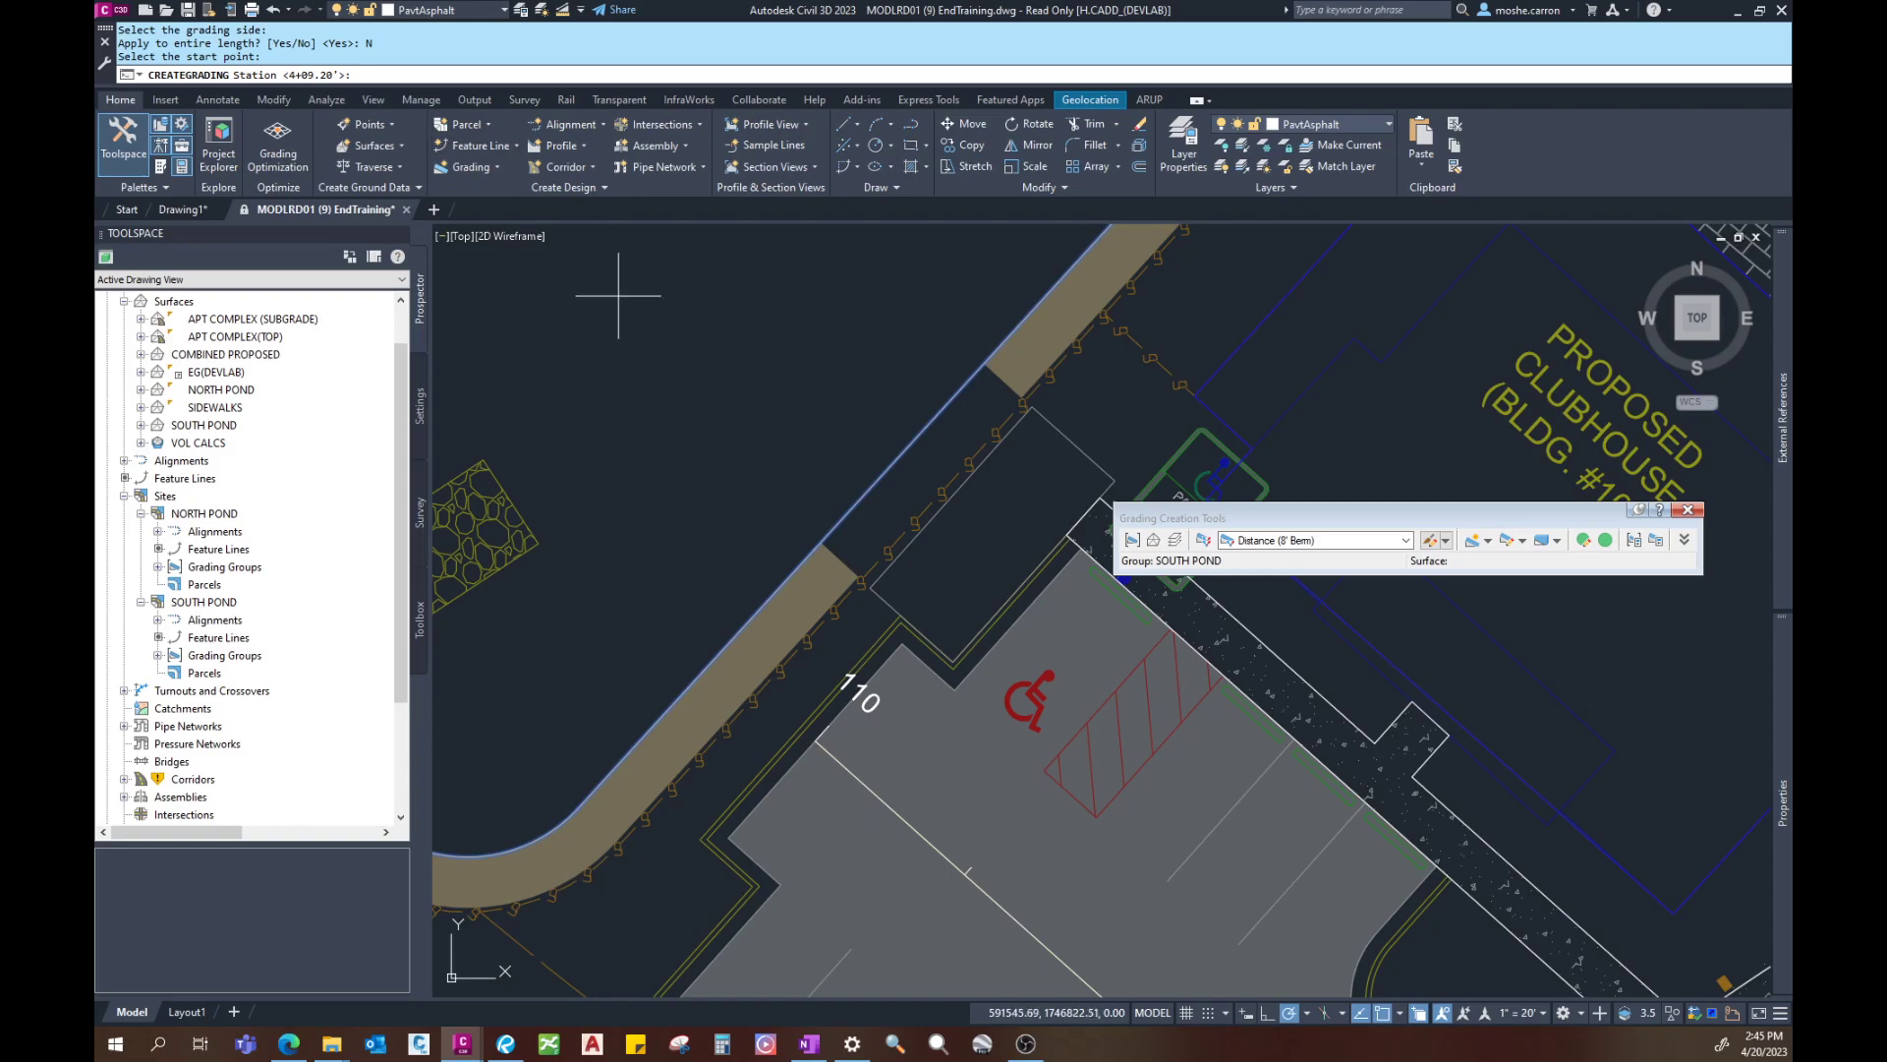
key("Return")
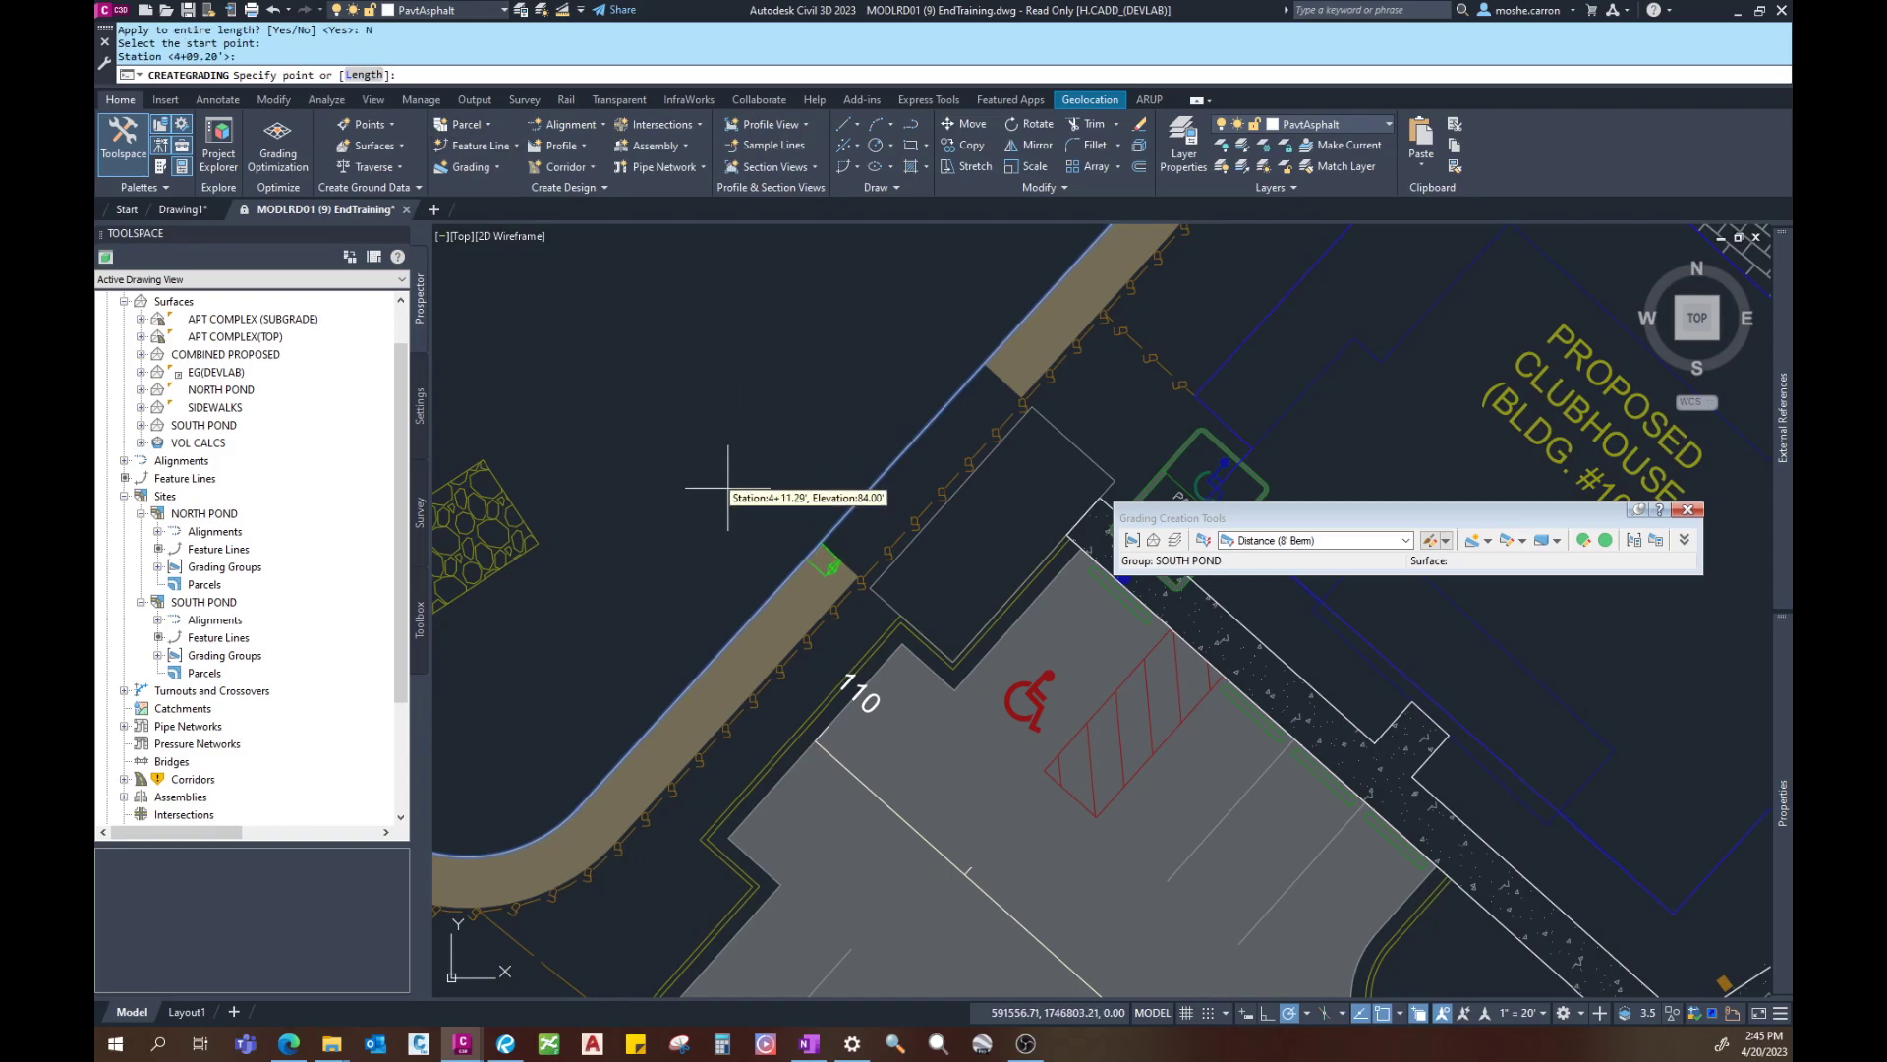
Step: End the grading region at station 3+84.95', where the berm hatch resumes on the clubhouse side of the gap
middle_click_drag(737, 541, 797, 445)
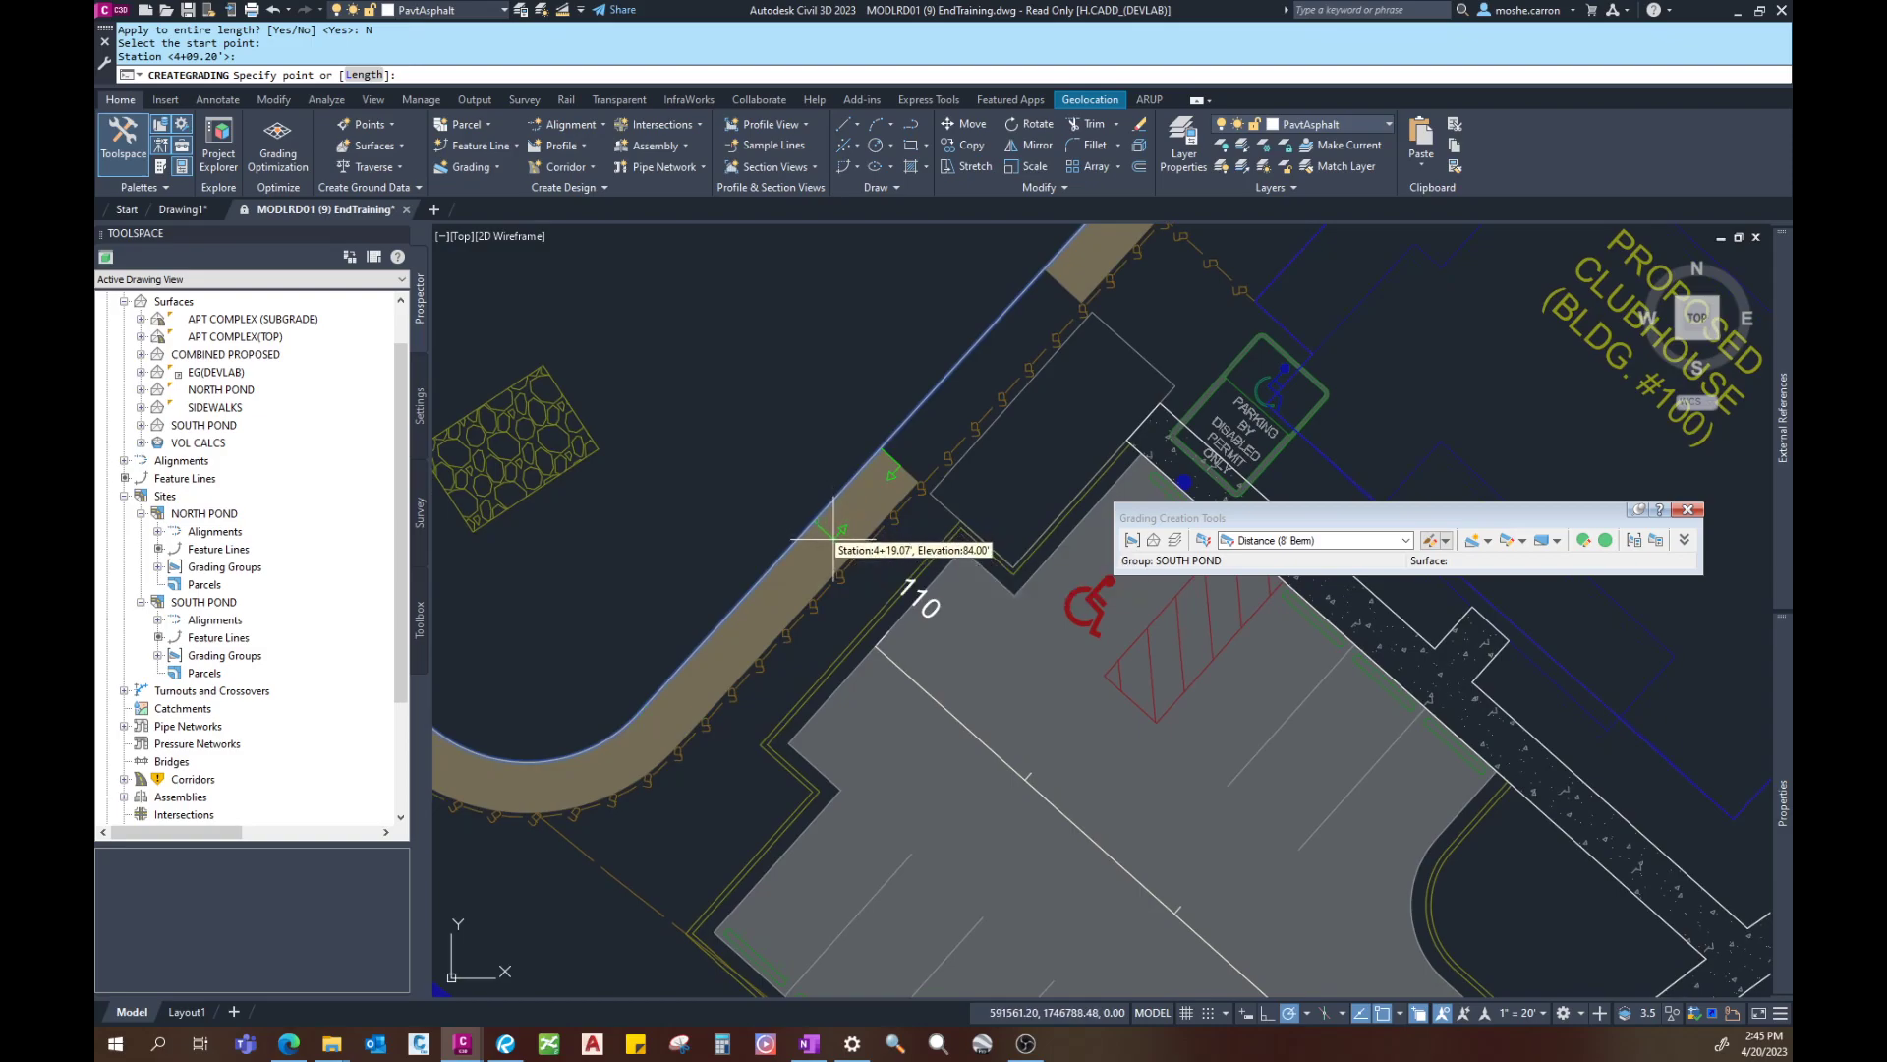
scroll(833, 536, "down", 6)
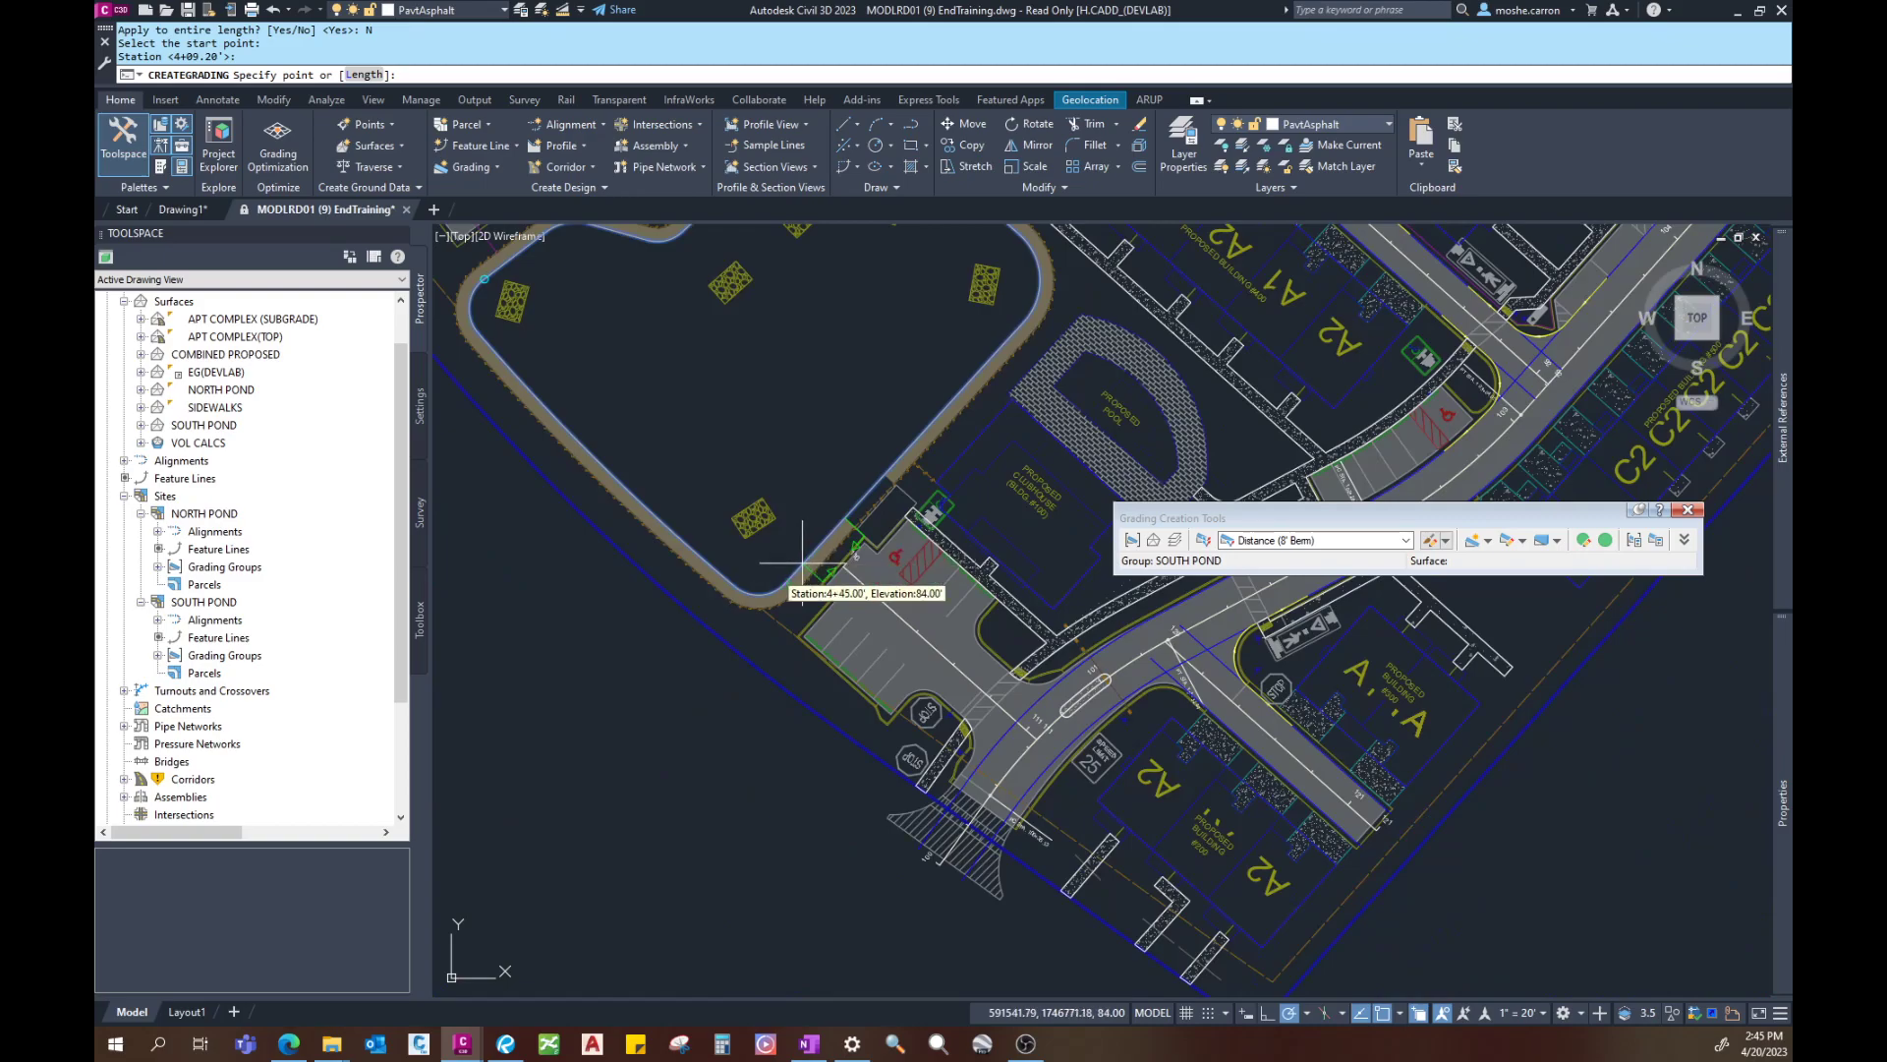
middle_click_drag(678, 455, 694, 562)
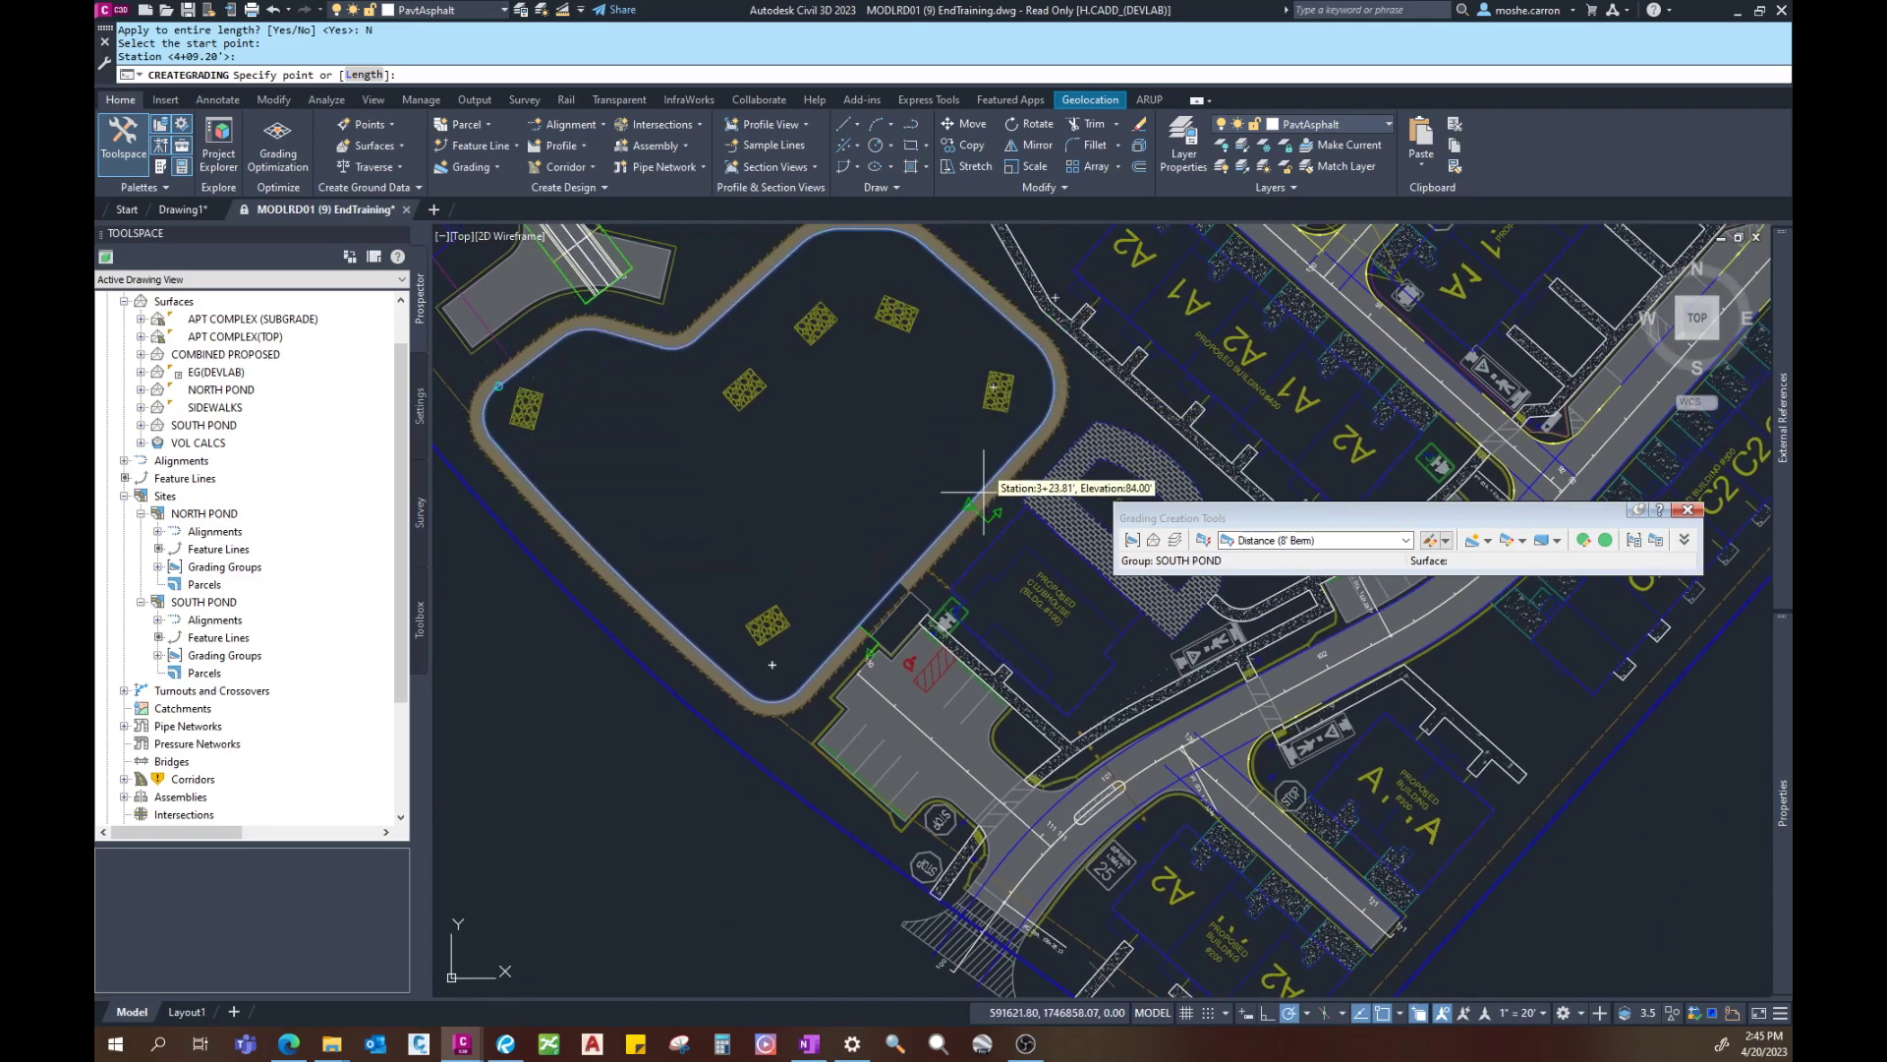
scroll(893, 607, "up", 4)
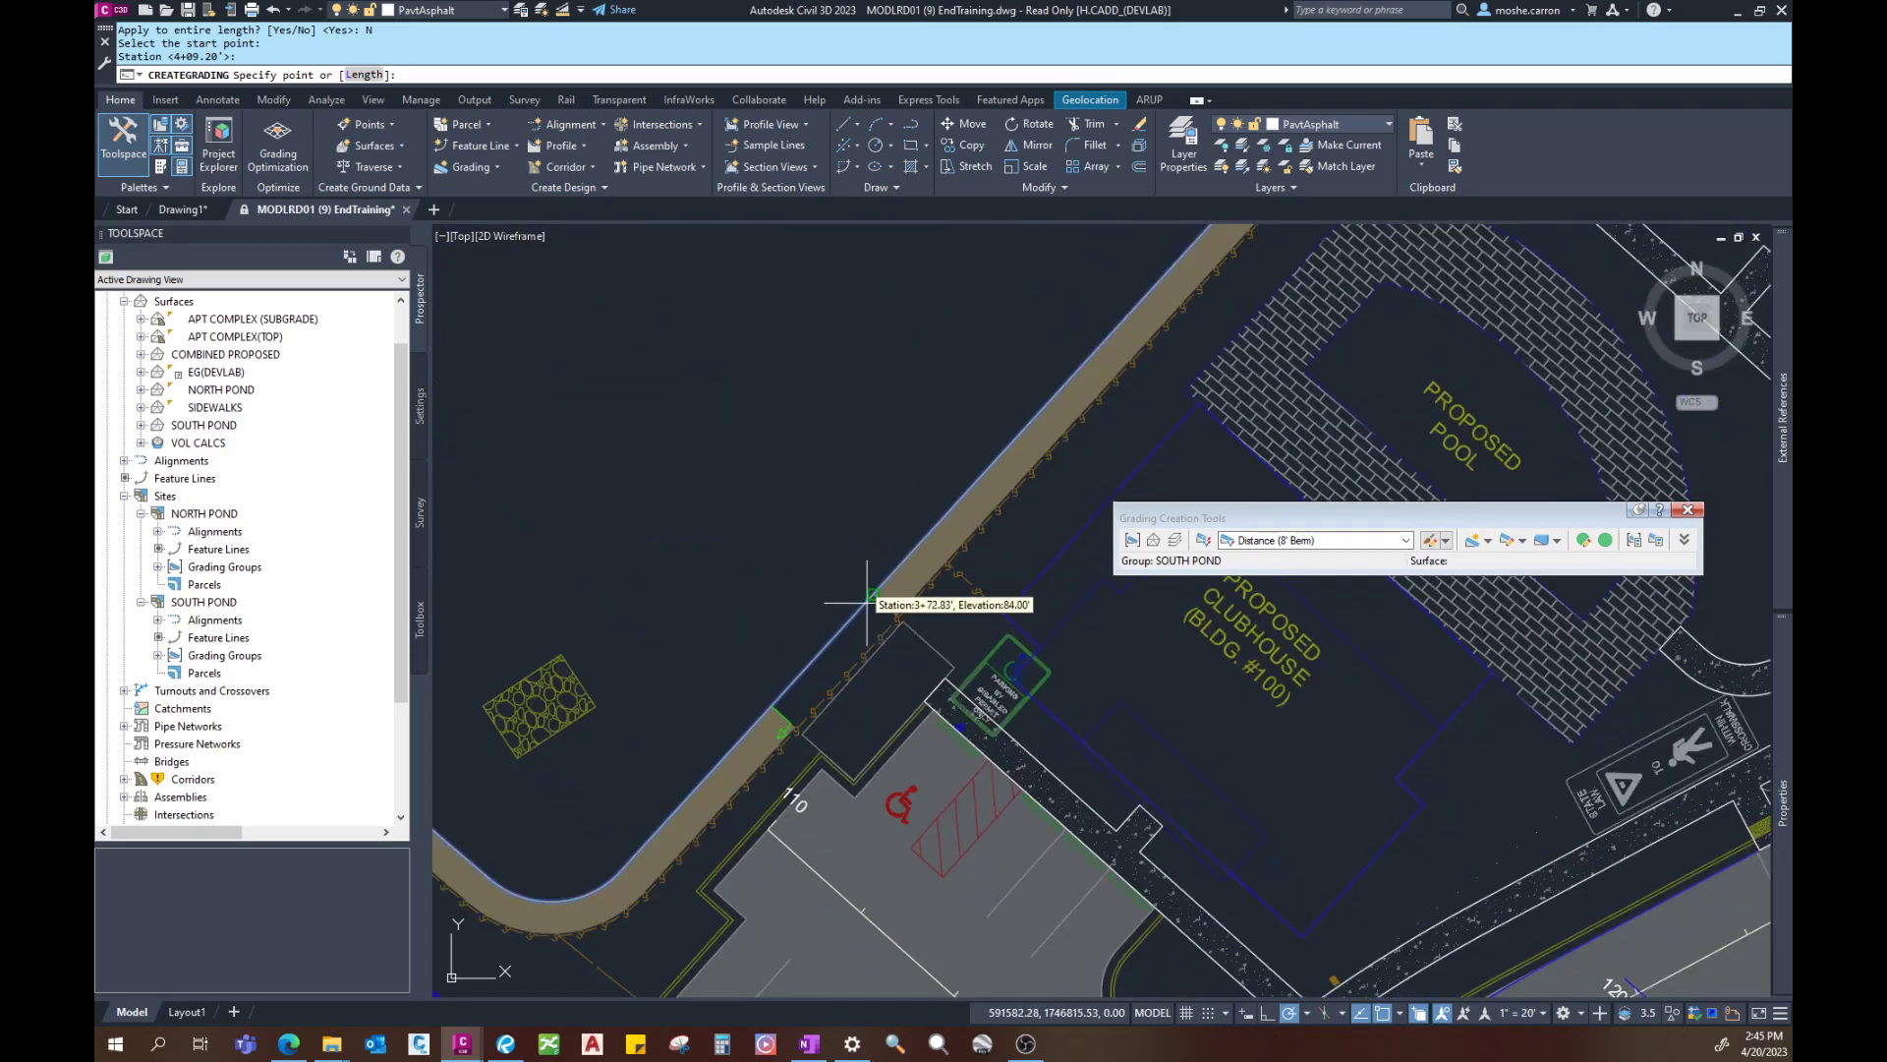
left_click(874, 594)
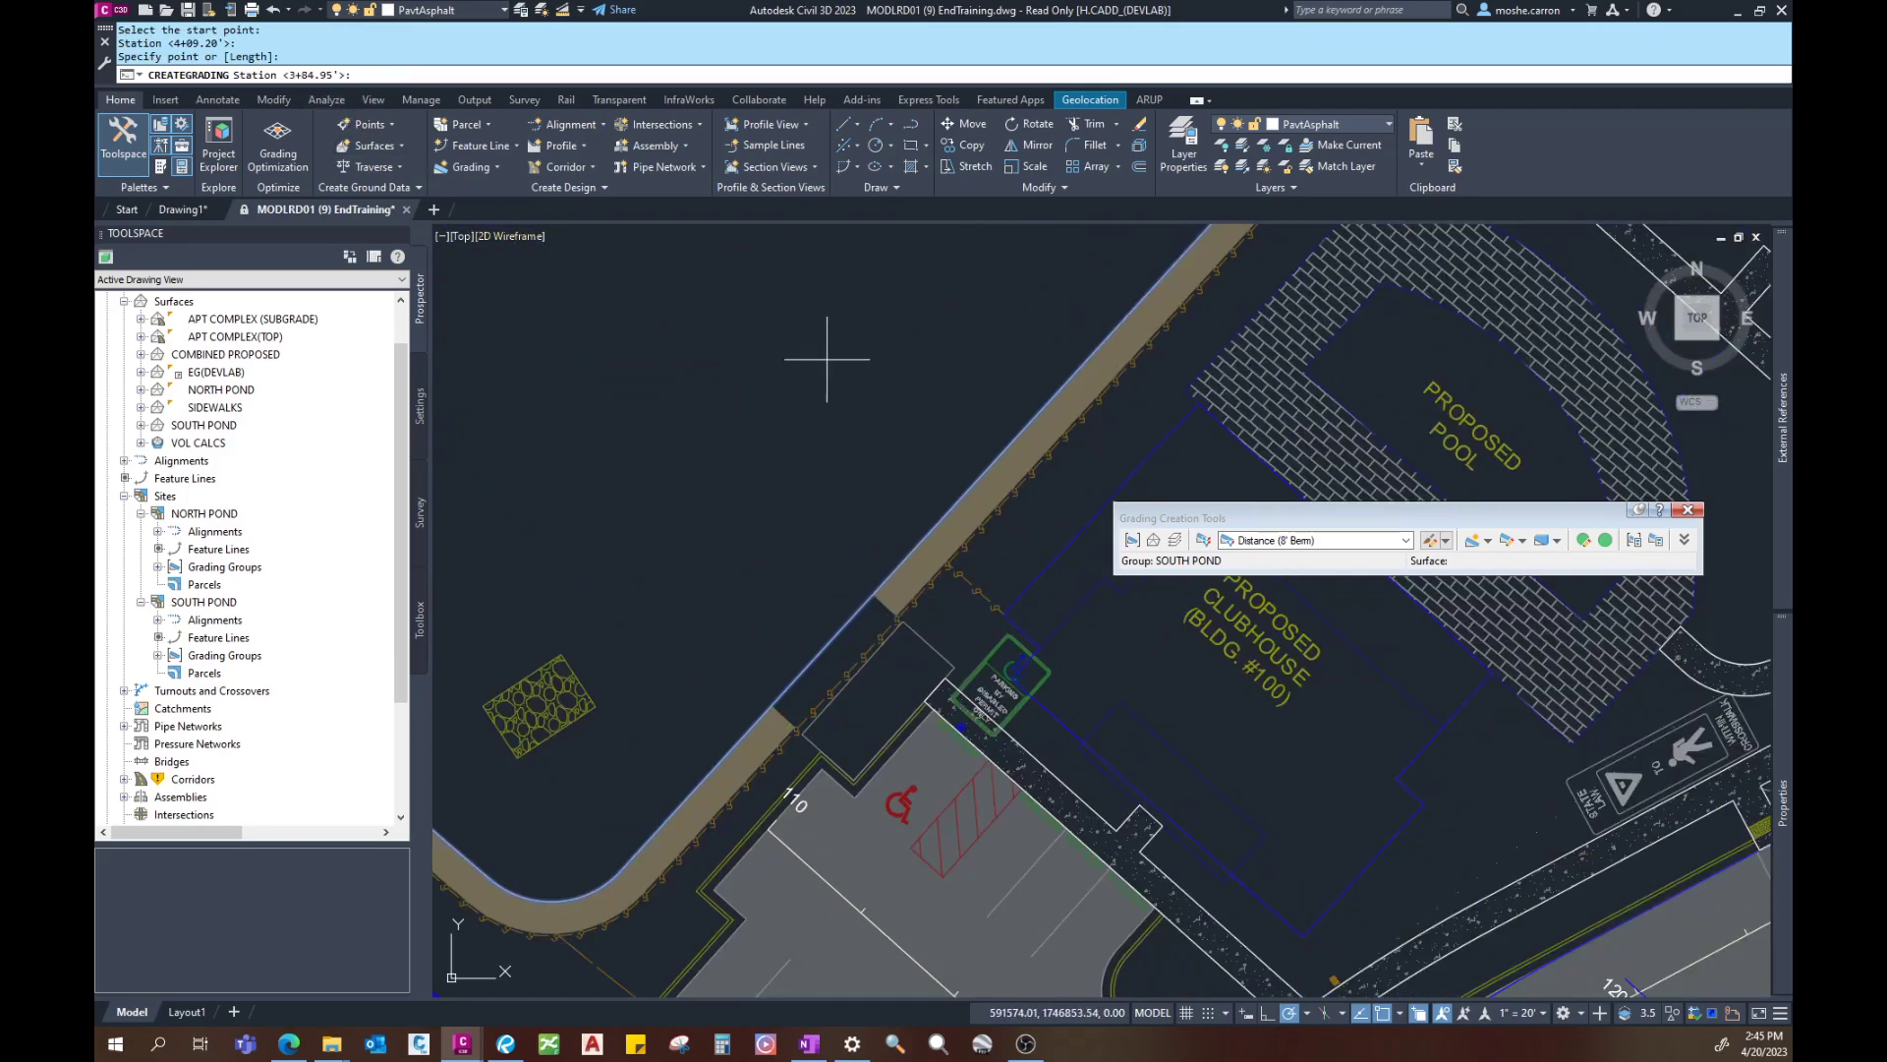
key("Return")
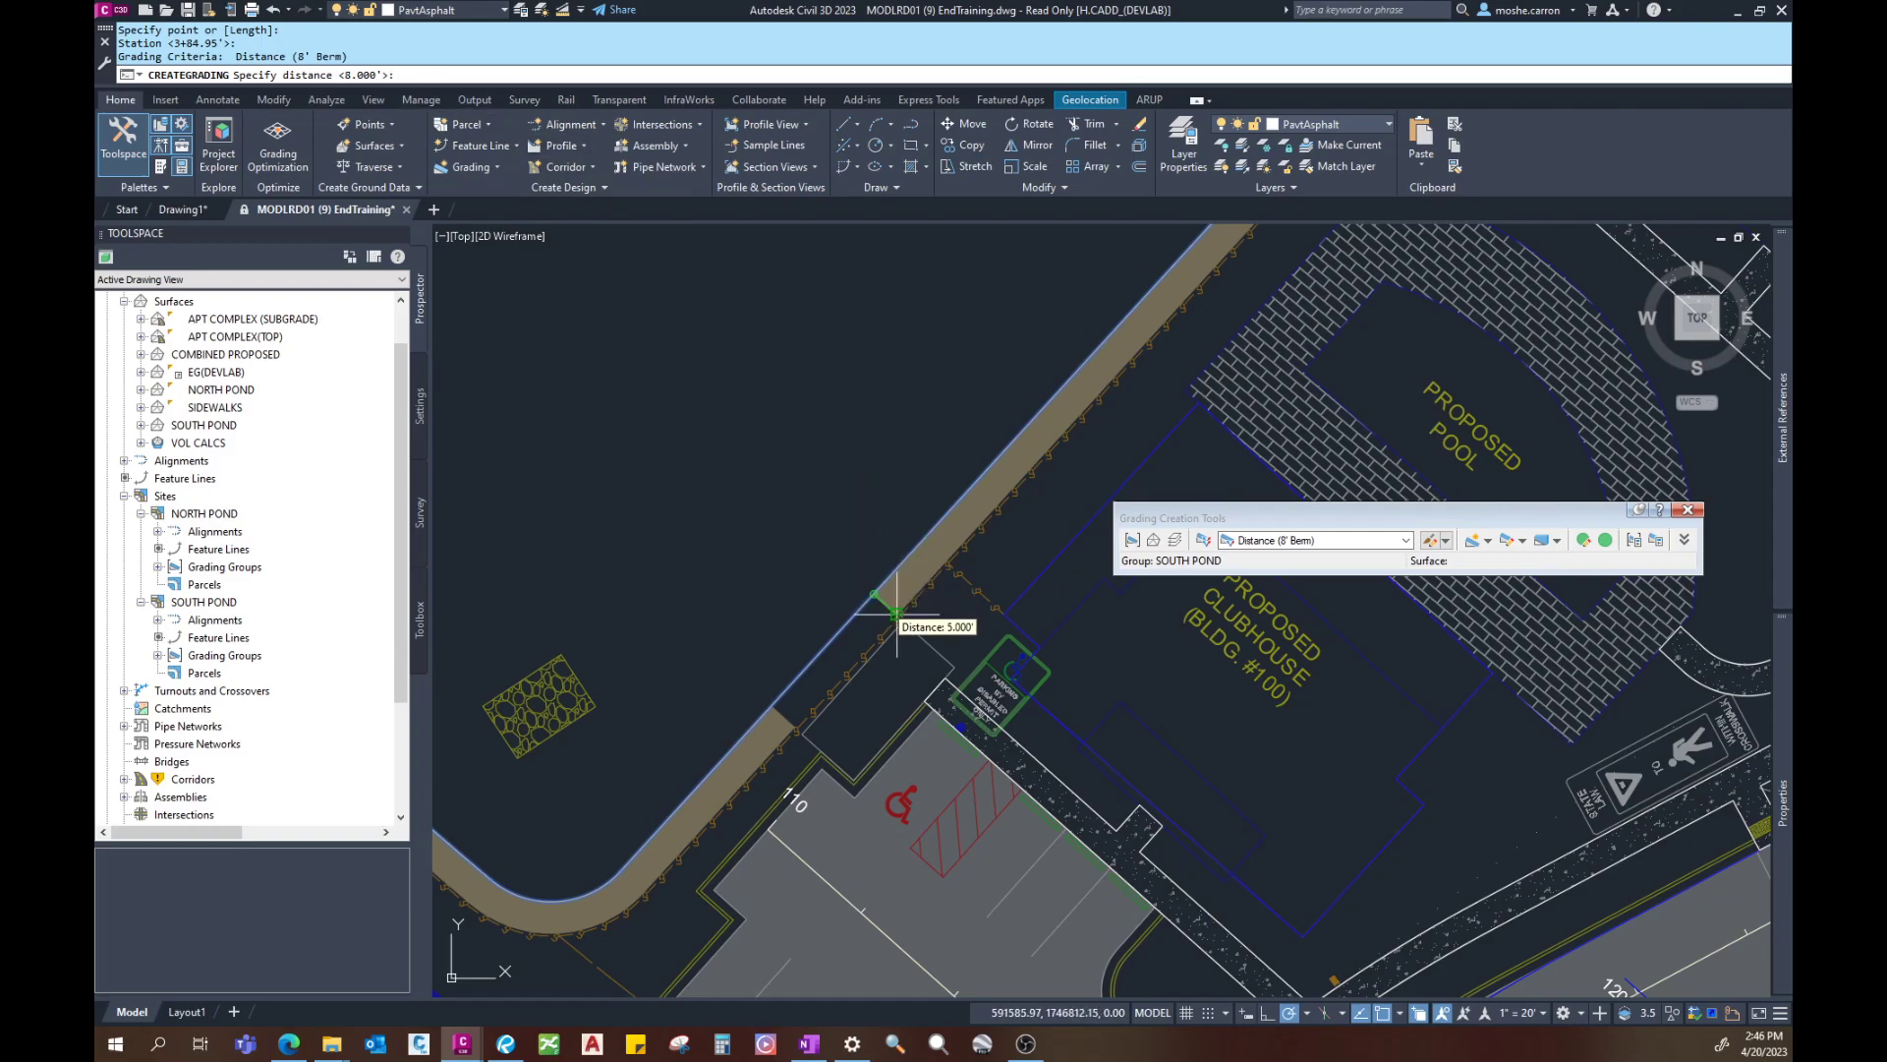
Step: Grade the berm outward at a distance of 5' with a 0.00% grade
scroll(896, 615, "up", 2)
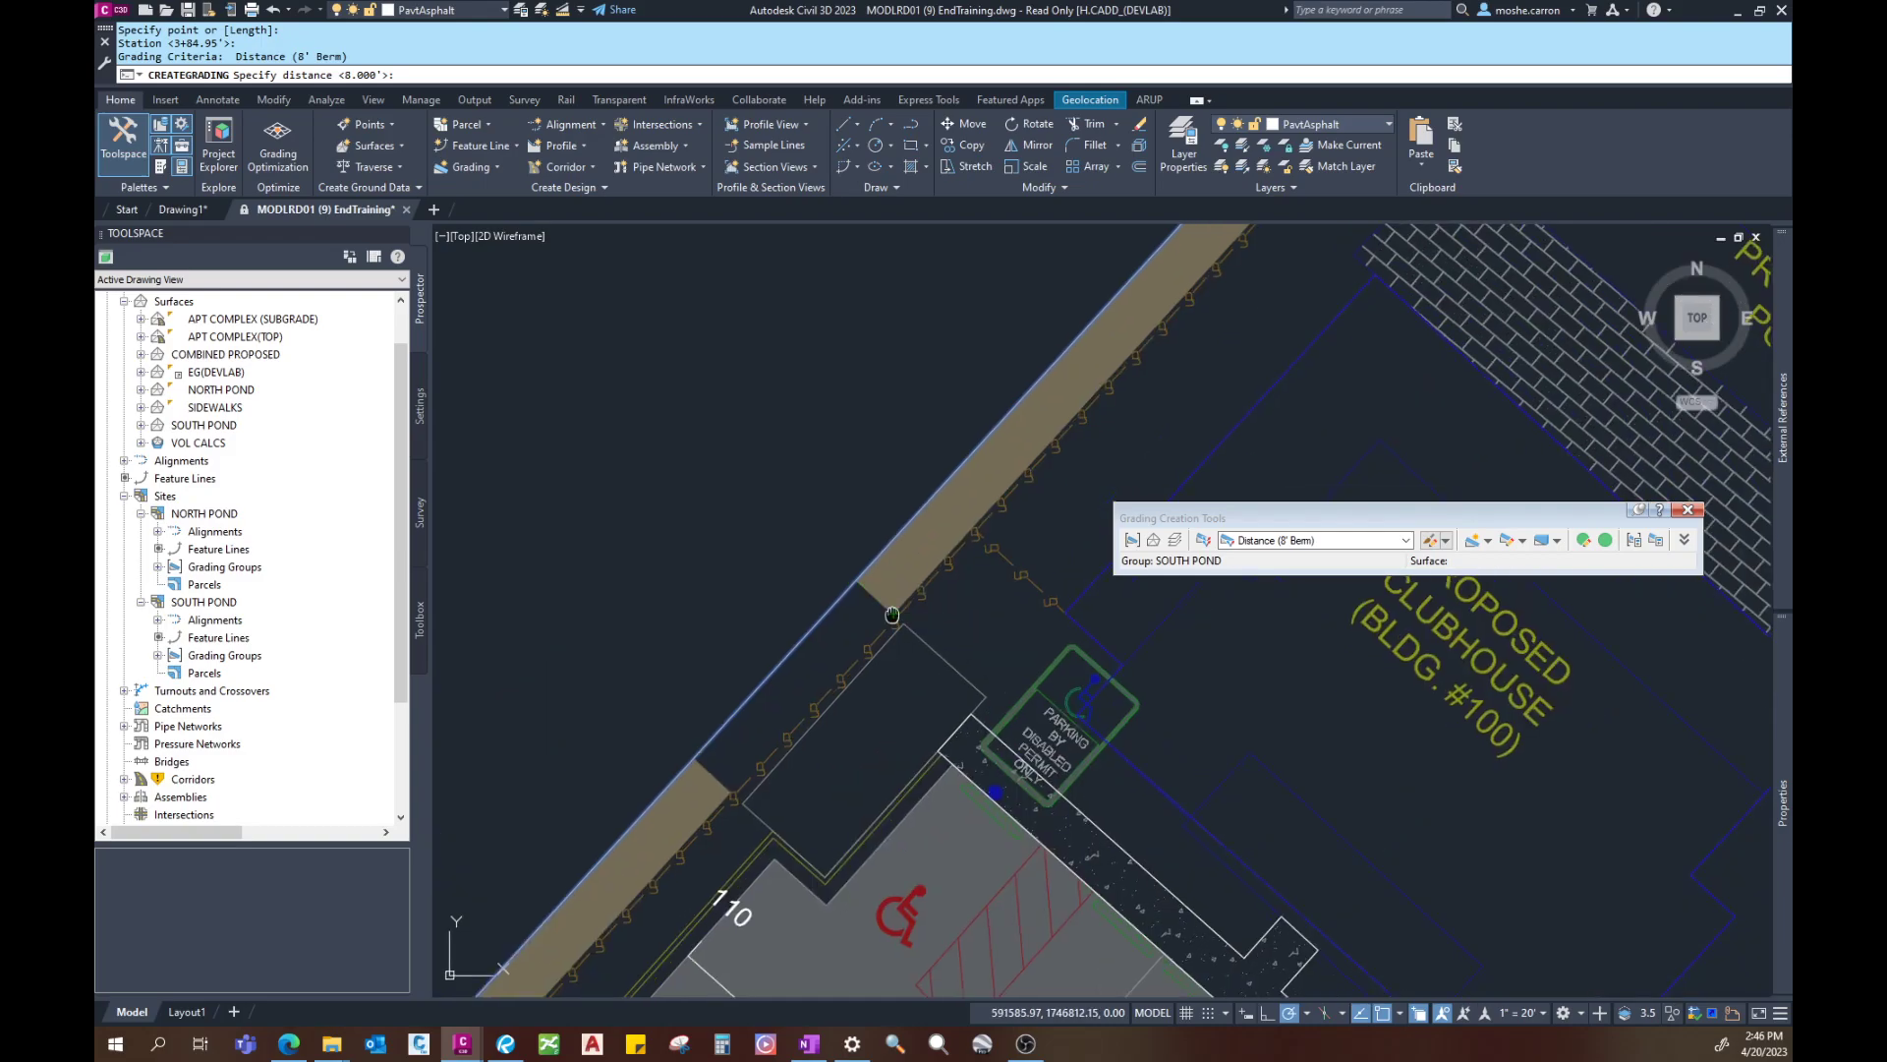
scroll(865, 590, "up", 3)
middle_click_drag(772, 474, 861, 568)
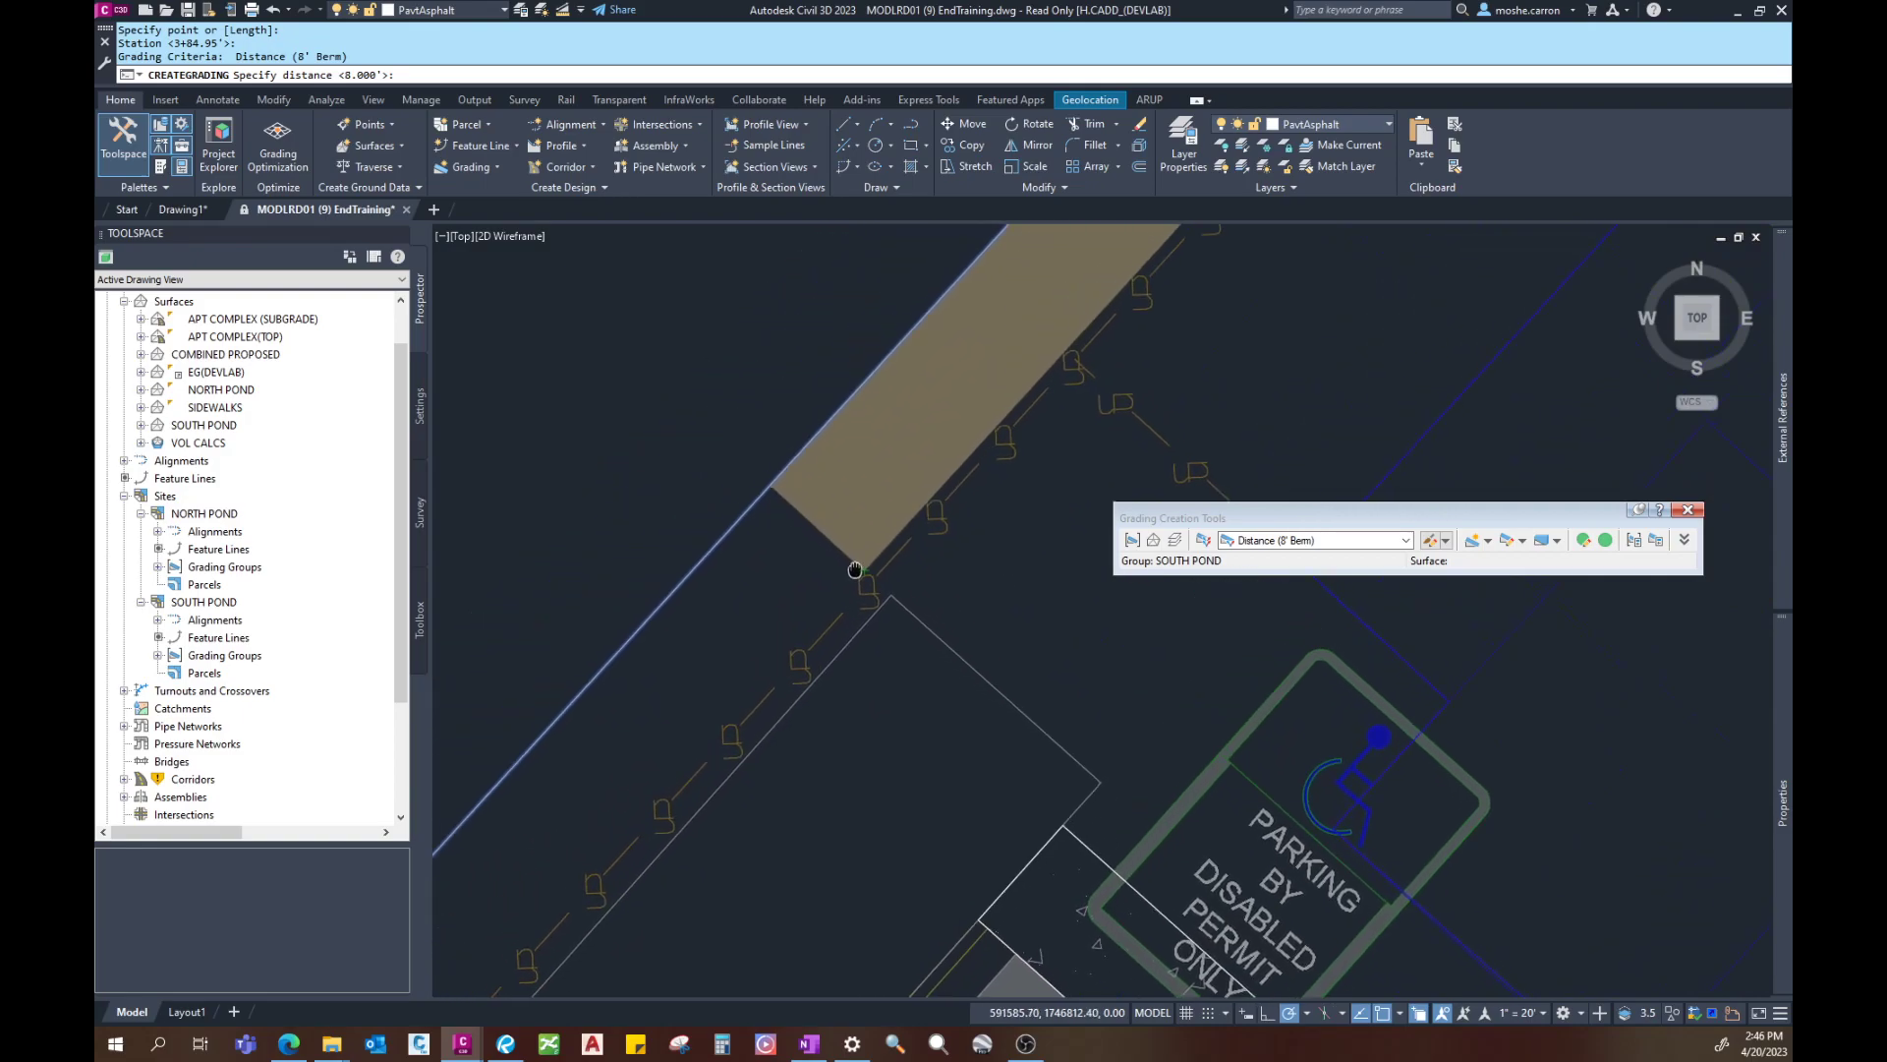
scroll(861, 568, "down", 2)
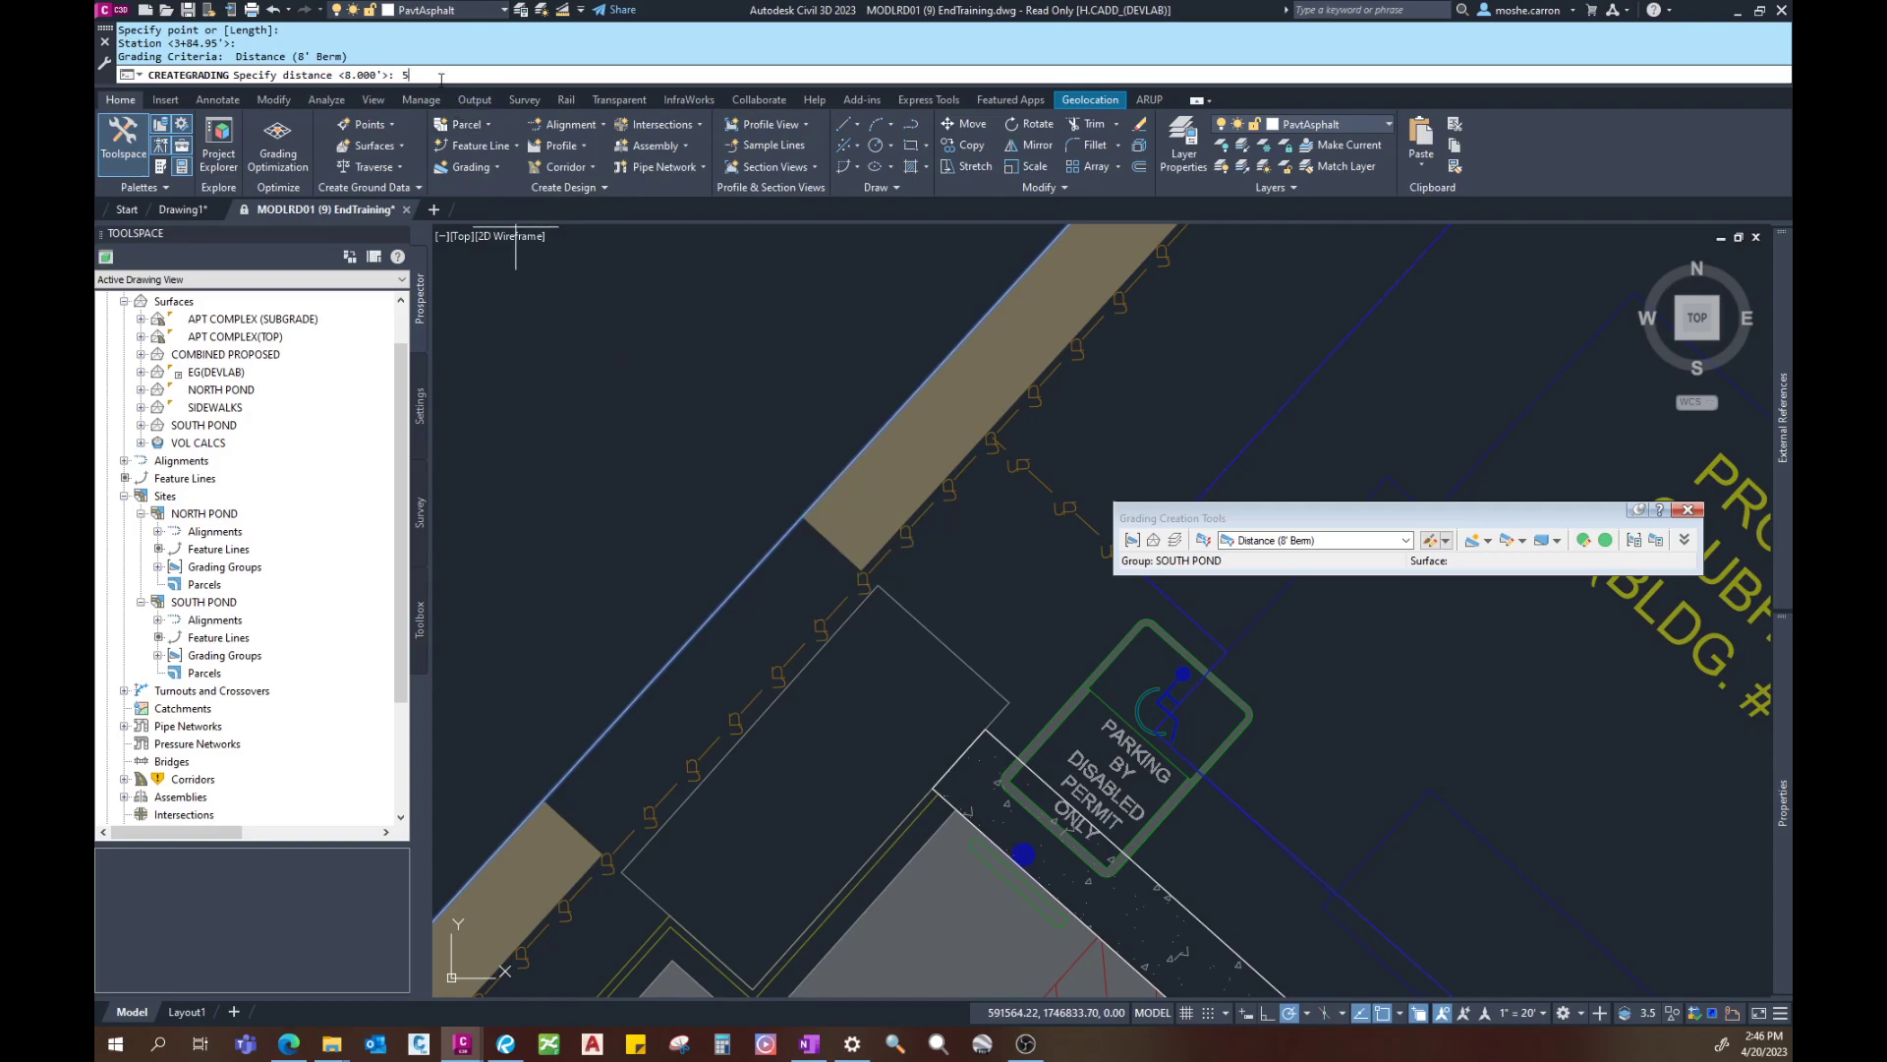
key("Return")
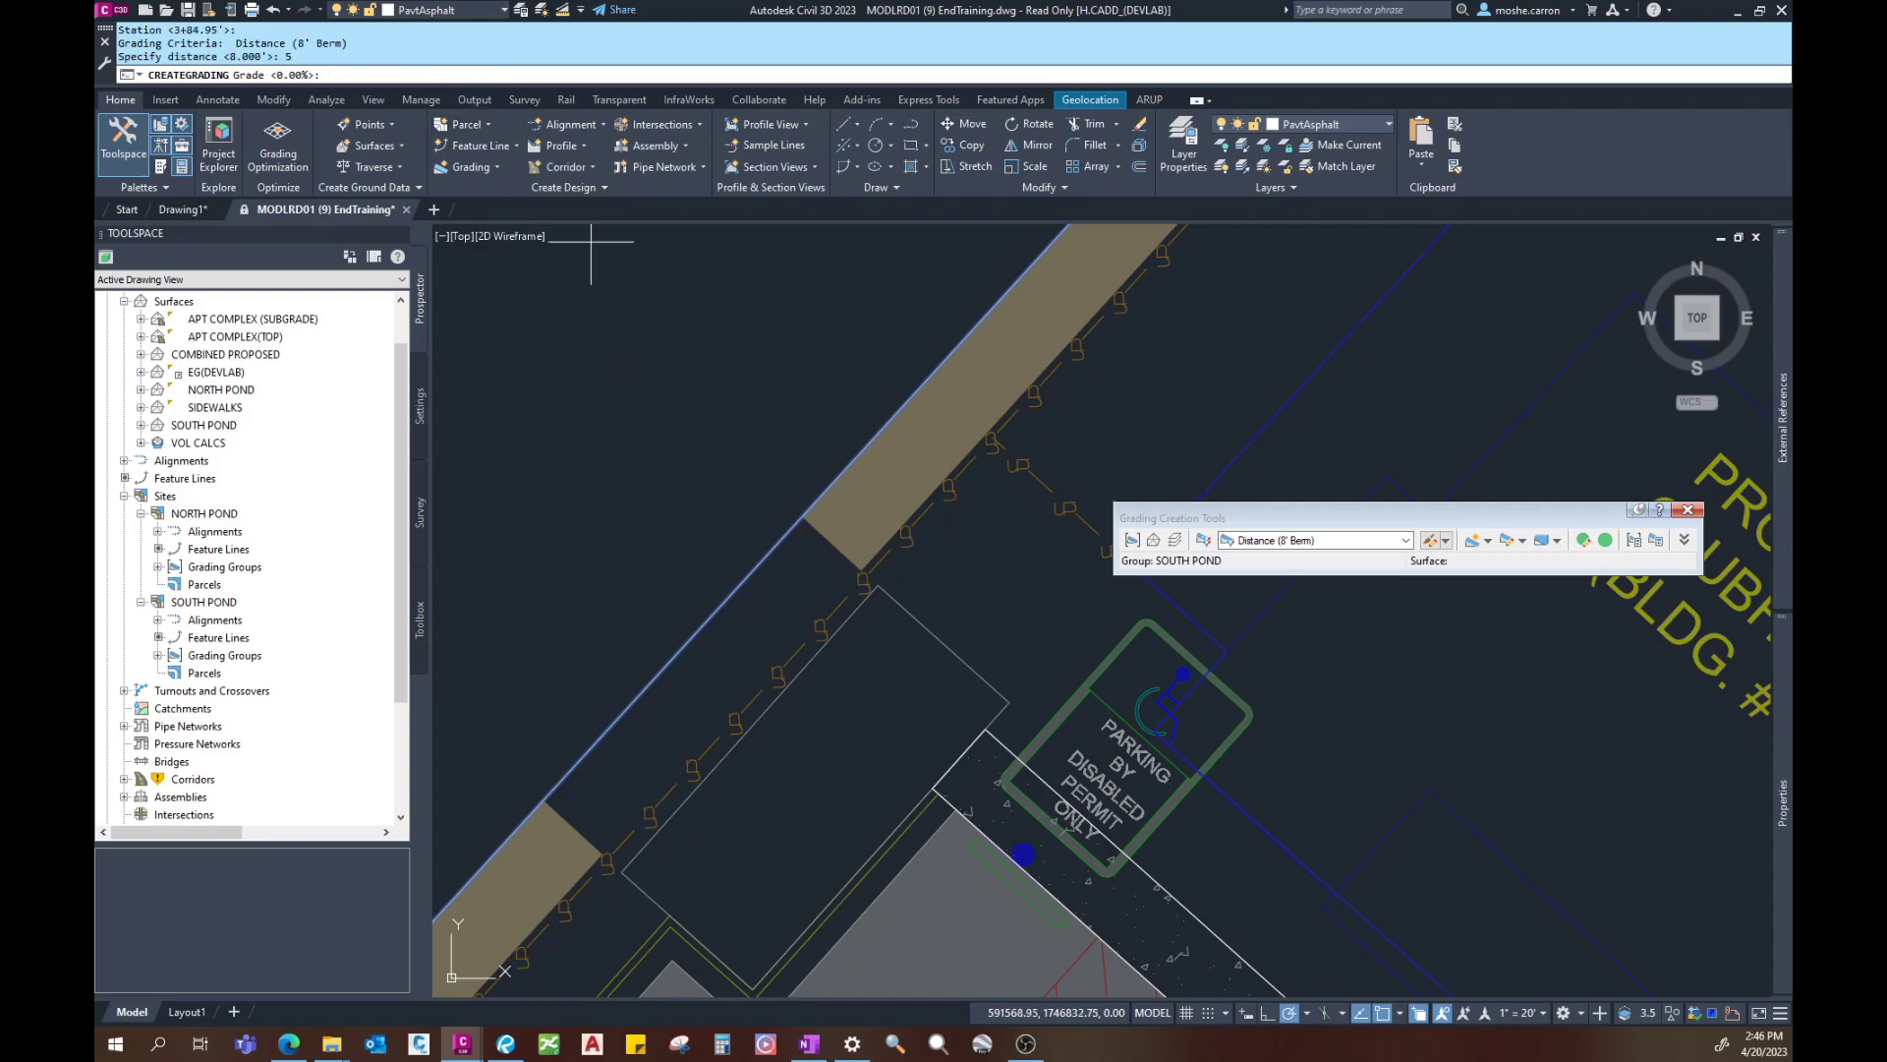
key("Return")
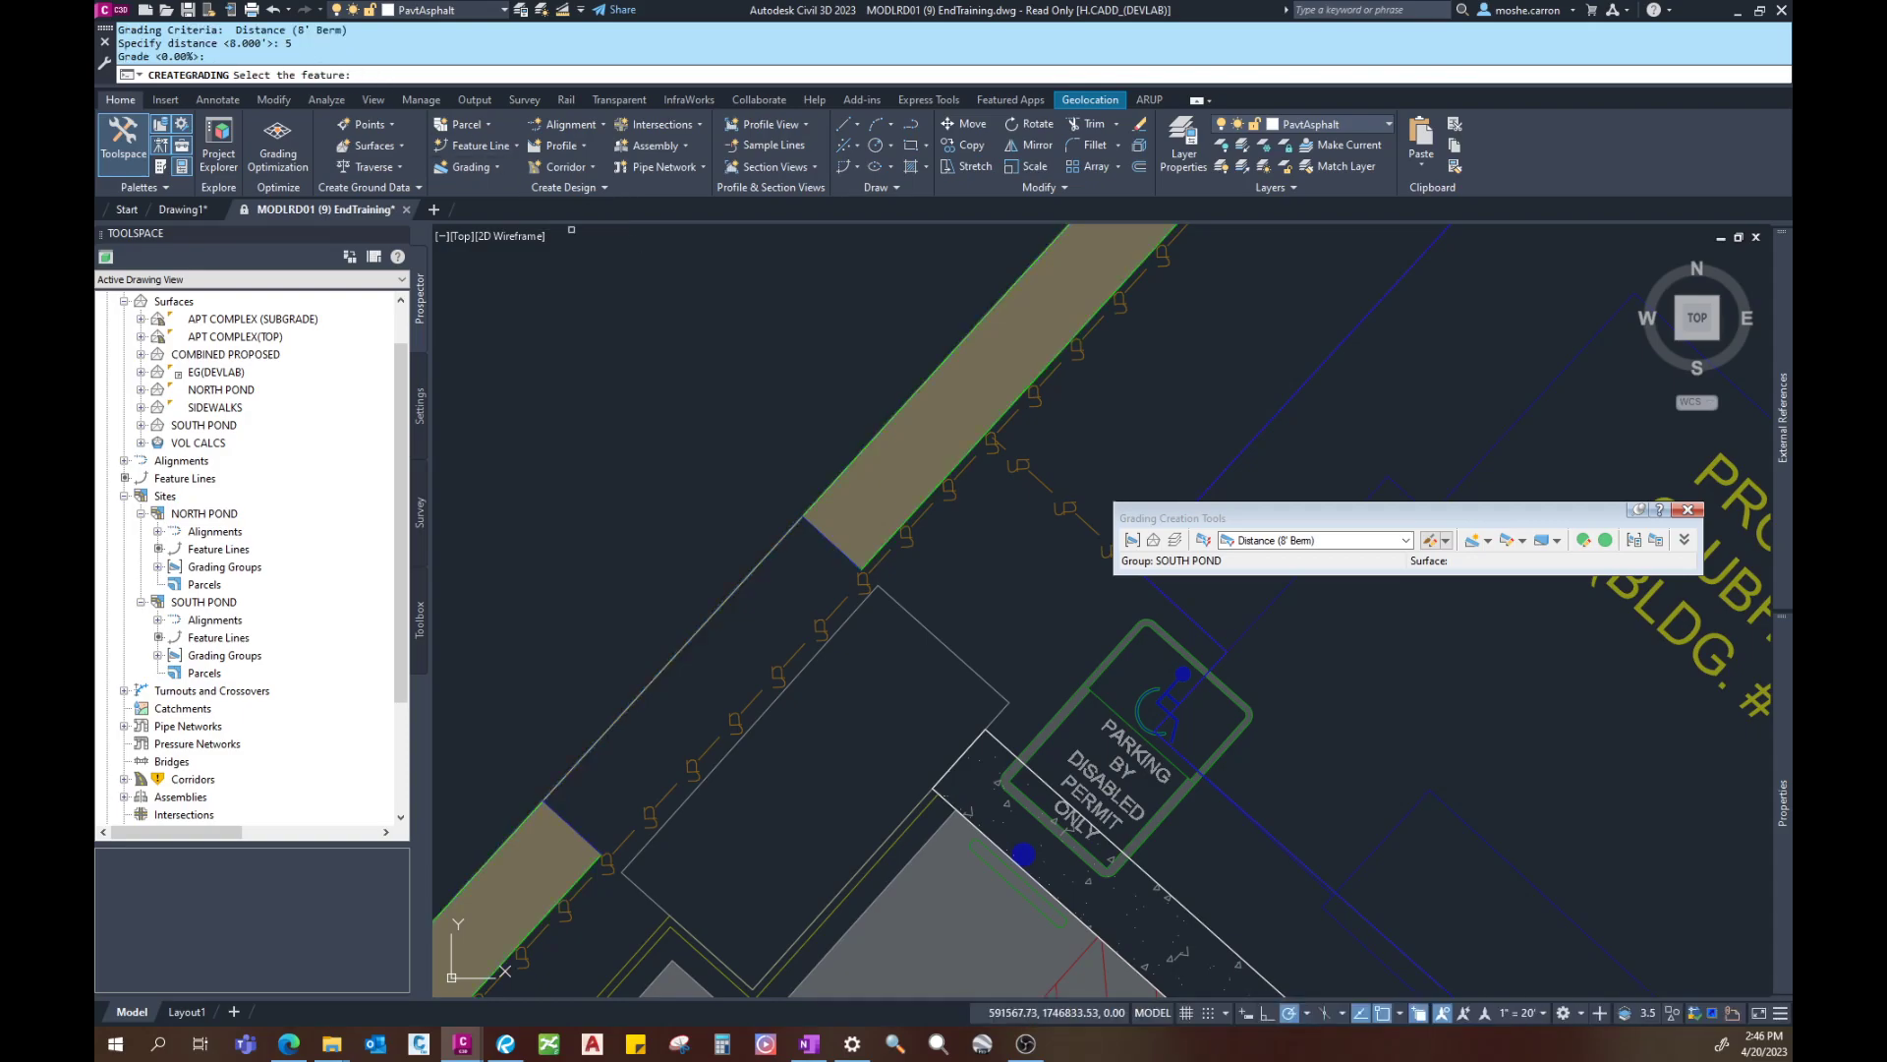
Step: Check which objects can be picked along the new berm near the pond's inward corner, and exit Create Grading
scroll(822, 474, "down", 5)
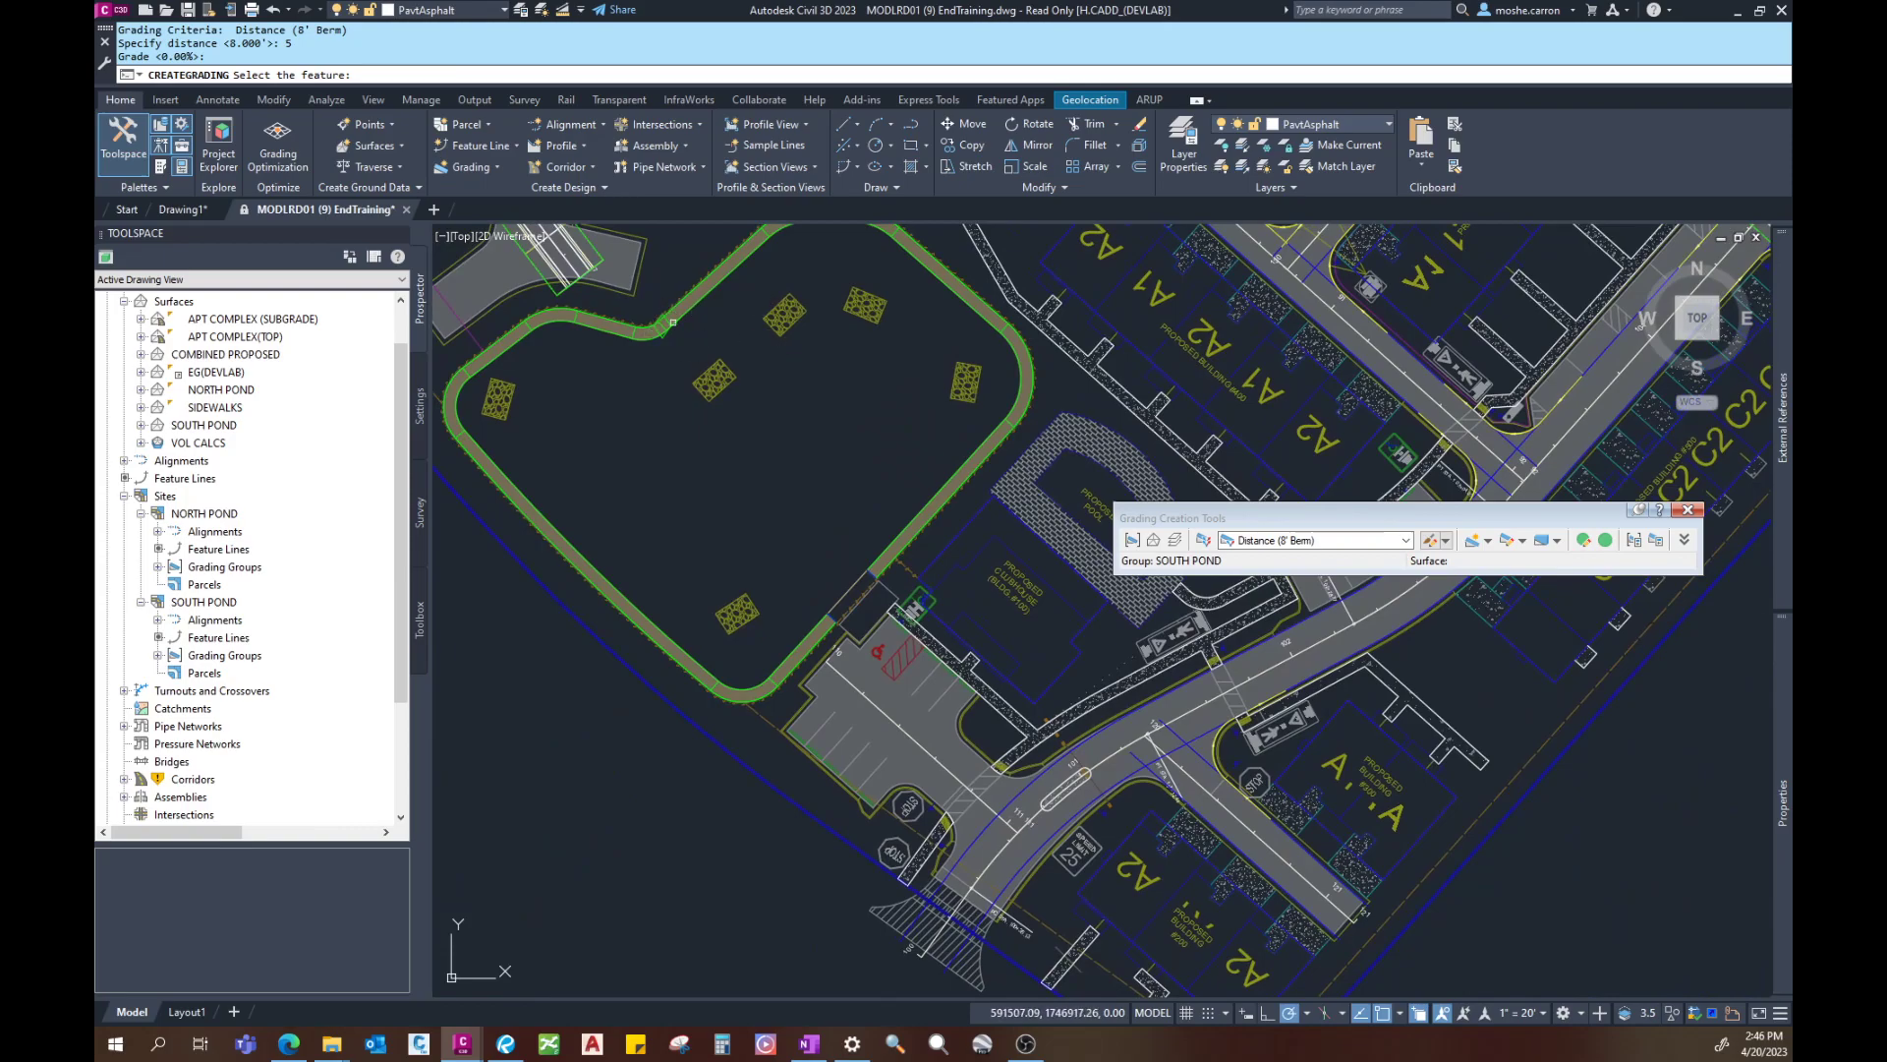
middle_click_drag(679, 405, 704, 468)
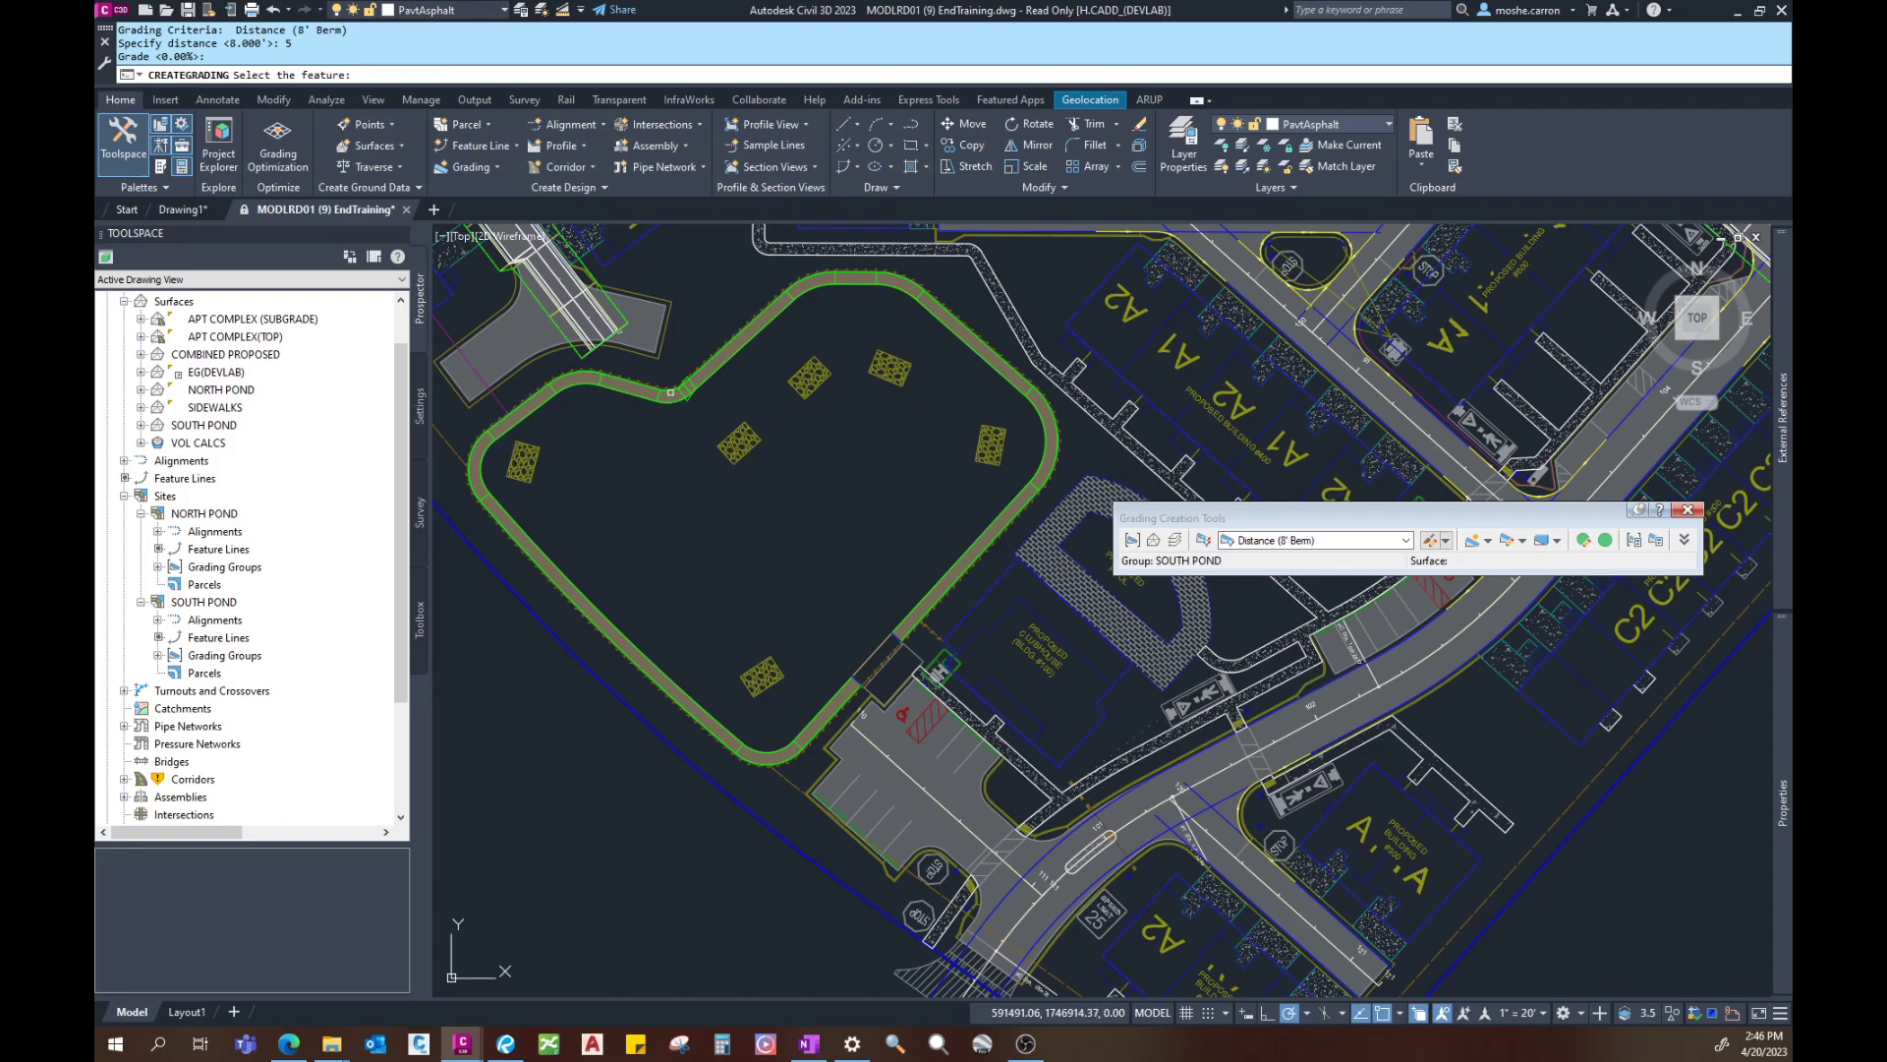
left_click(678, 379)
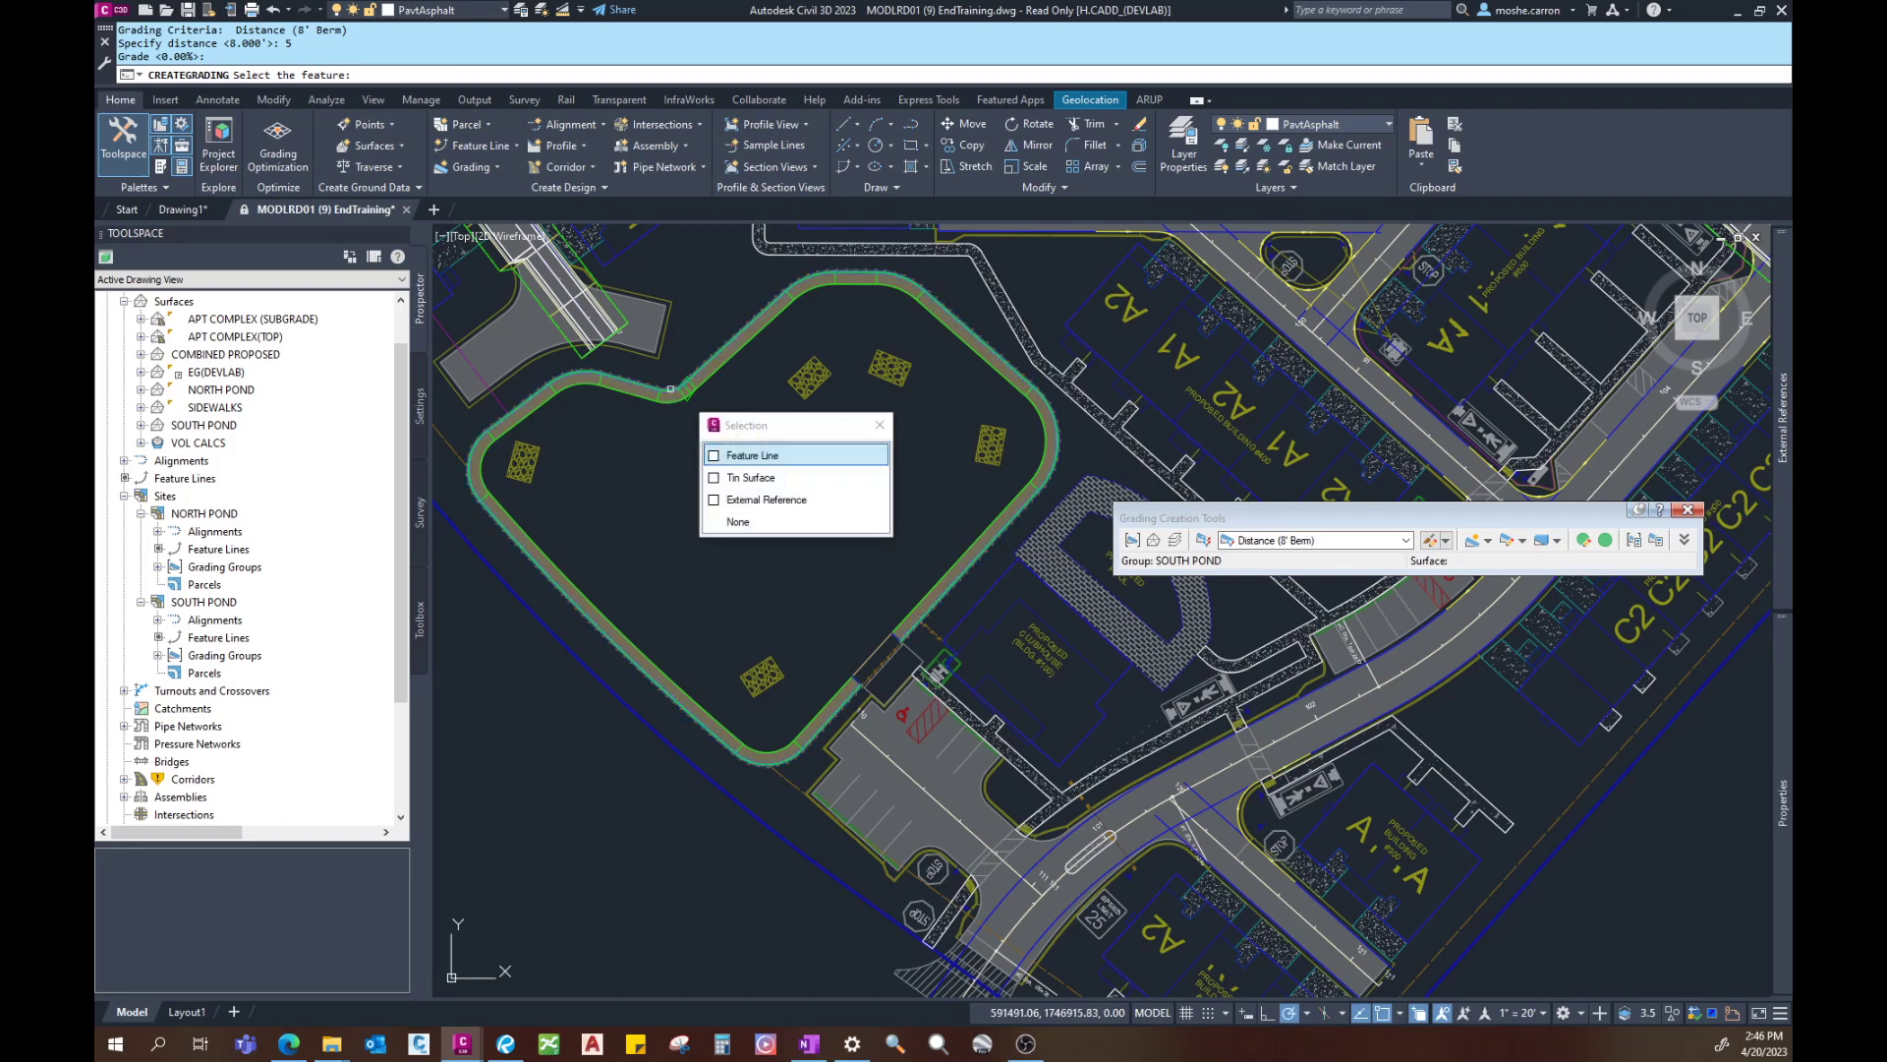
left_click(880, 427)
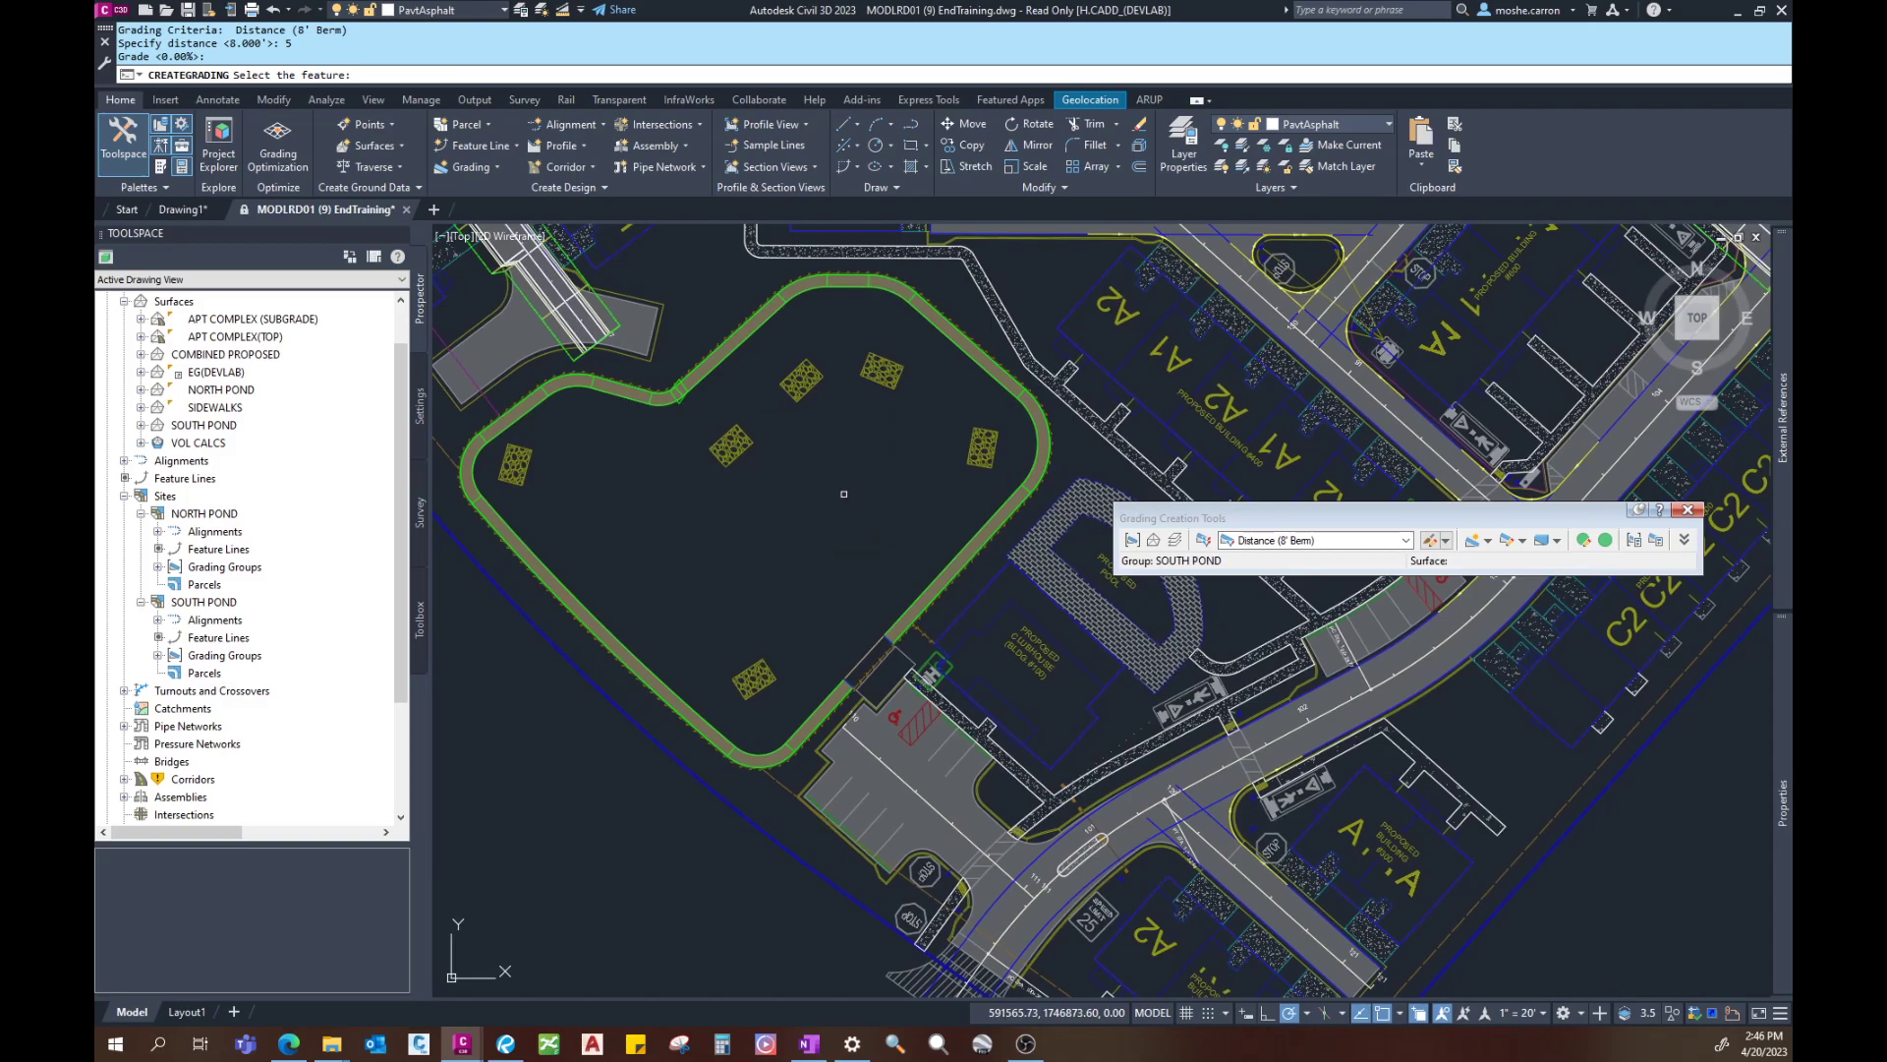
middle_click_drag(843, 543, 804, 507)
key("Escape")
middle_click_drag(830, 590, 837, 563)
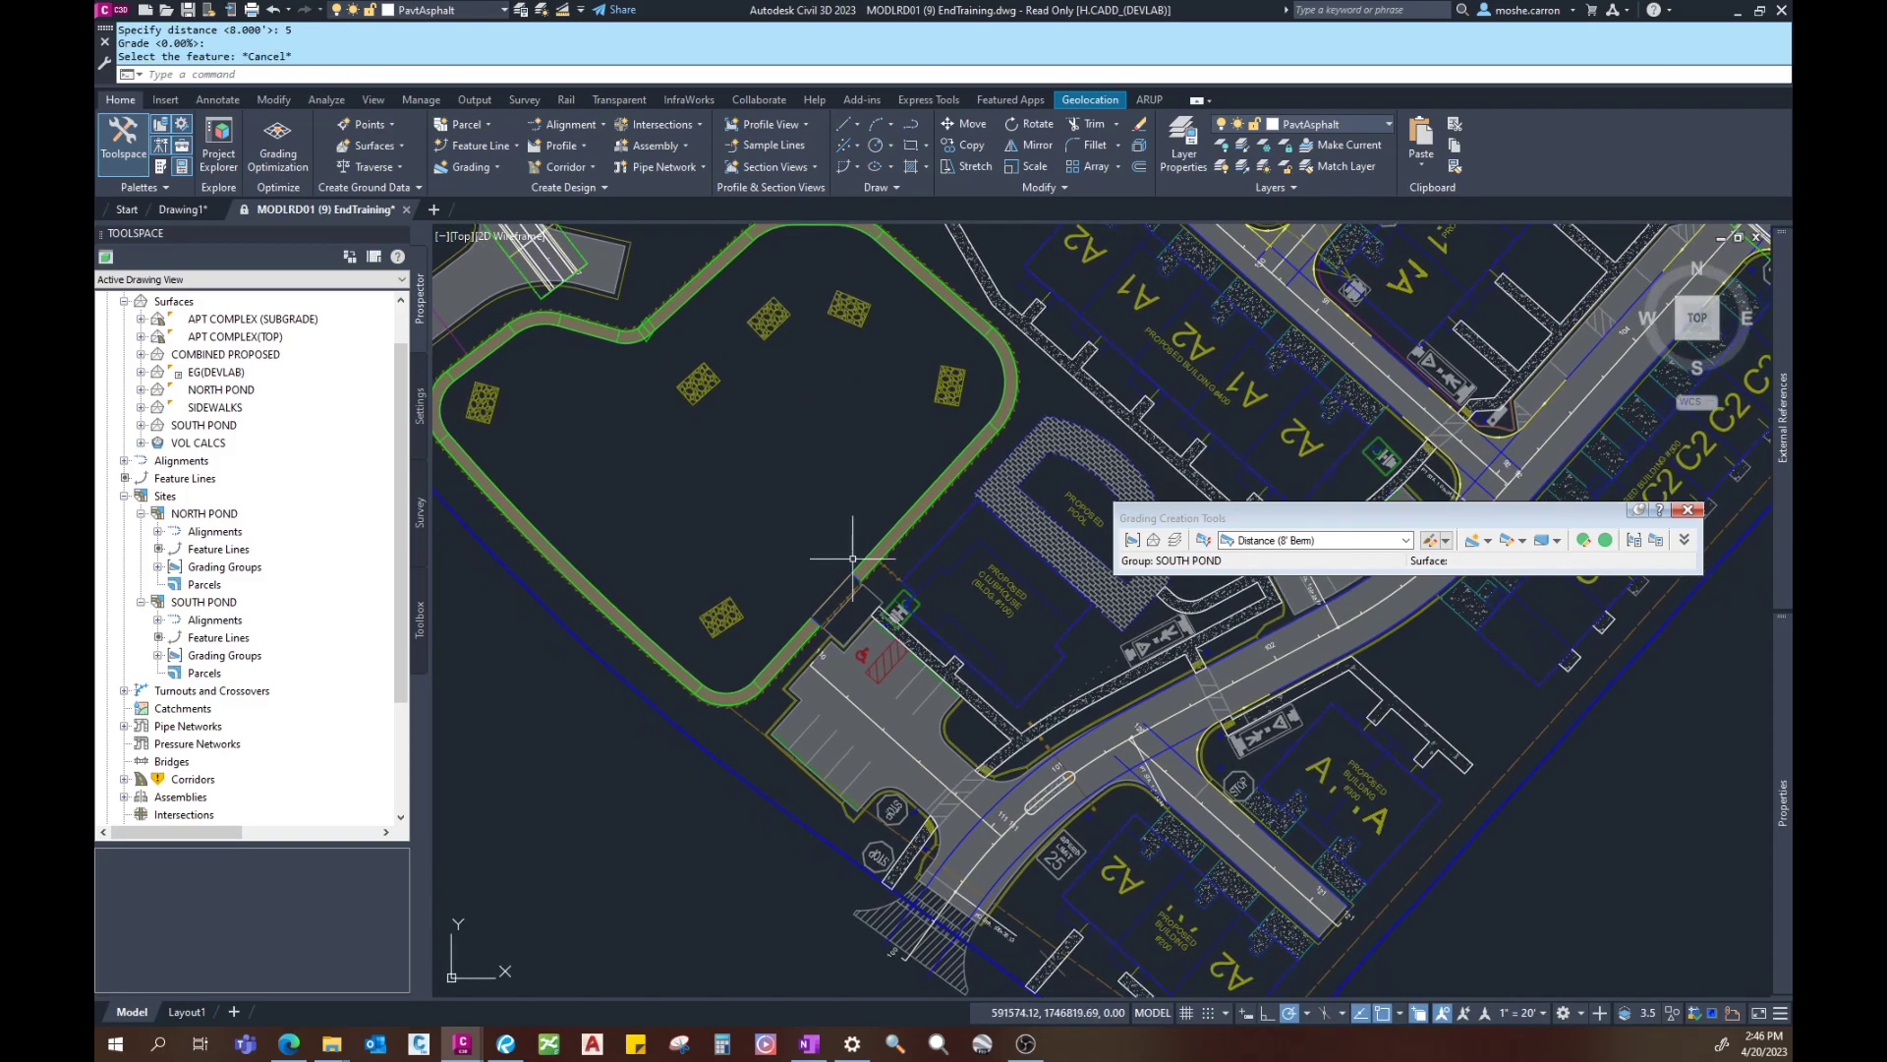
Step: Expand the Grading Creation Tools to show the Distance (8' Berm) parameters and place them beside the south pond
left_click_drag(1275, 524, 1275, 537)
middle_click_drag(855, 522, 886, 547)
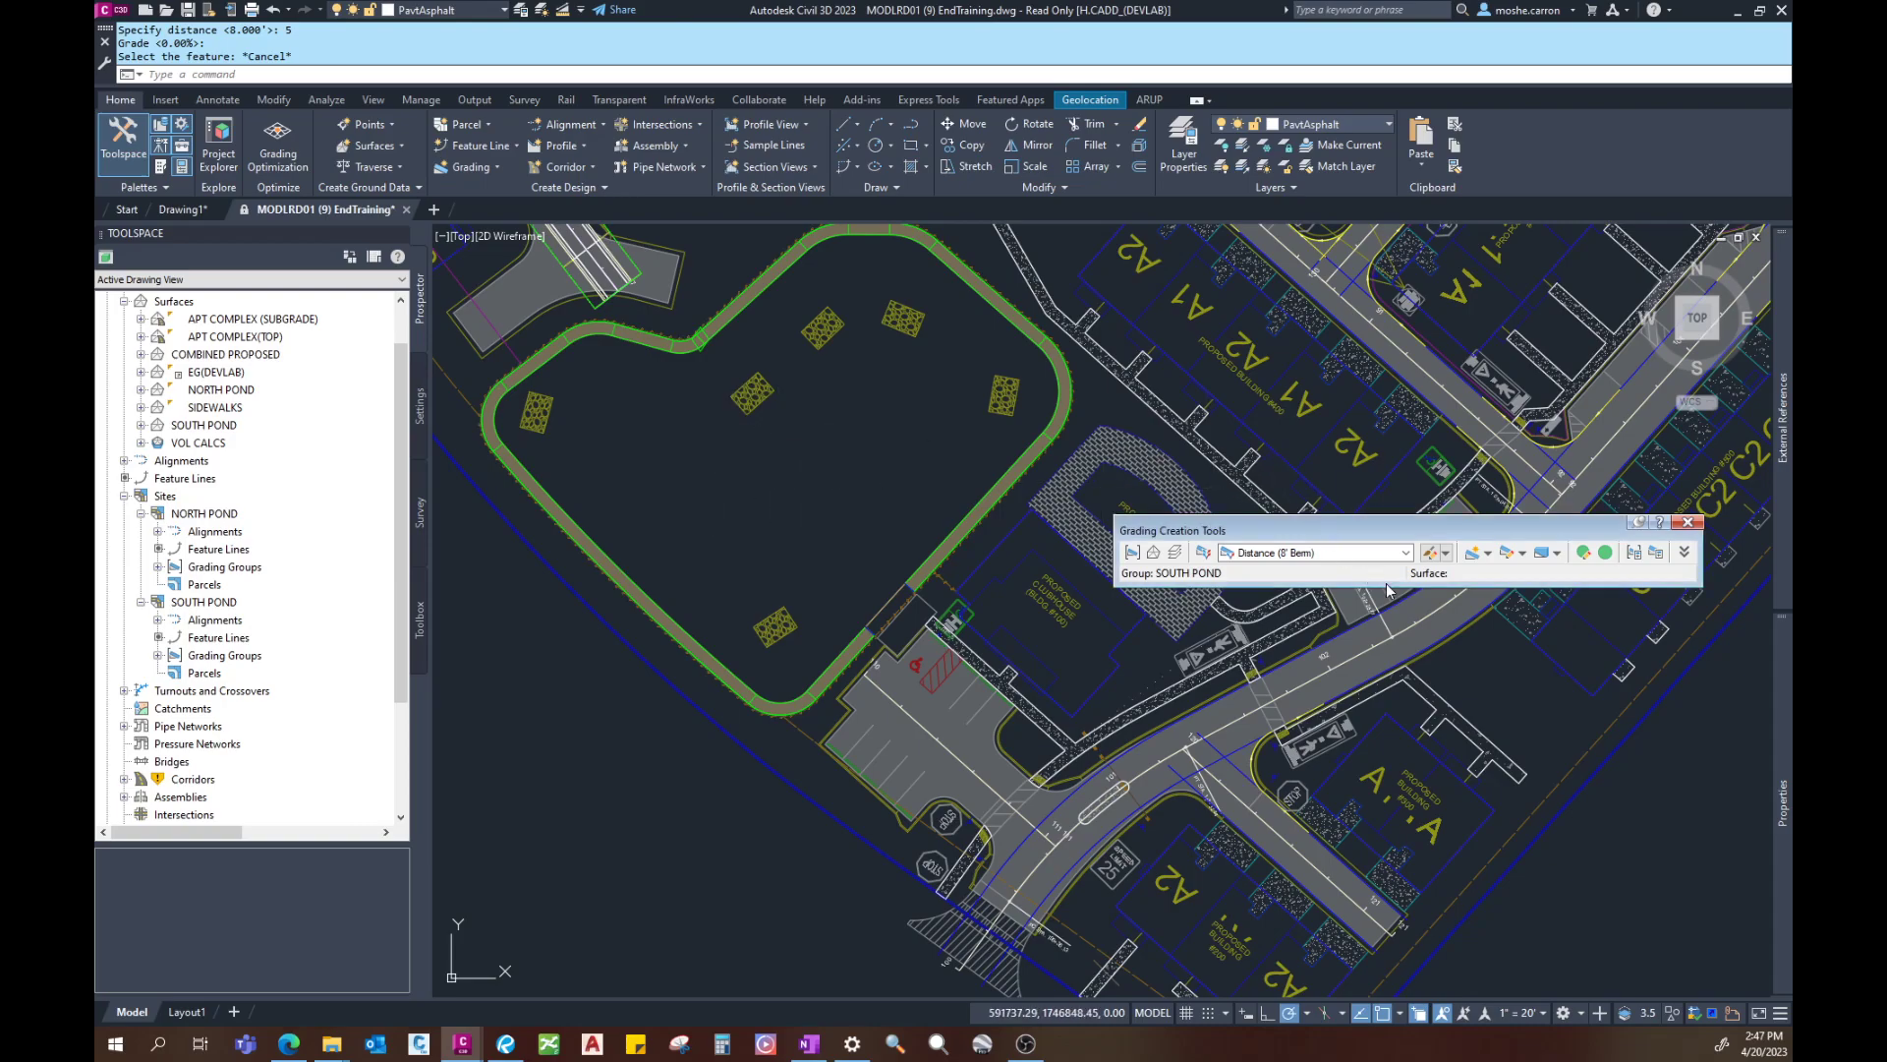
middle_click_drag(887, 522, 927, 540)
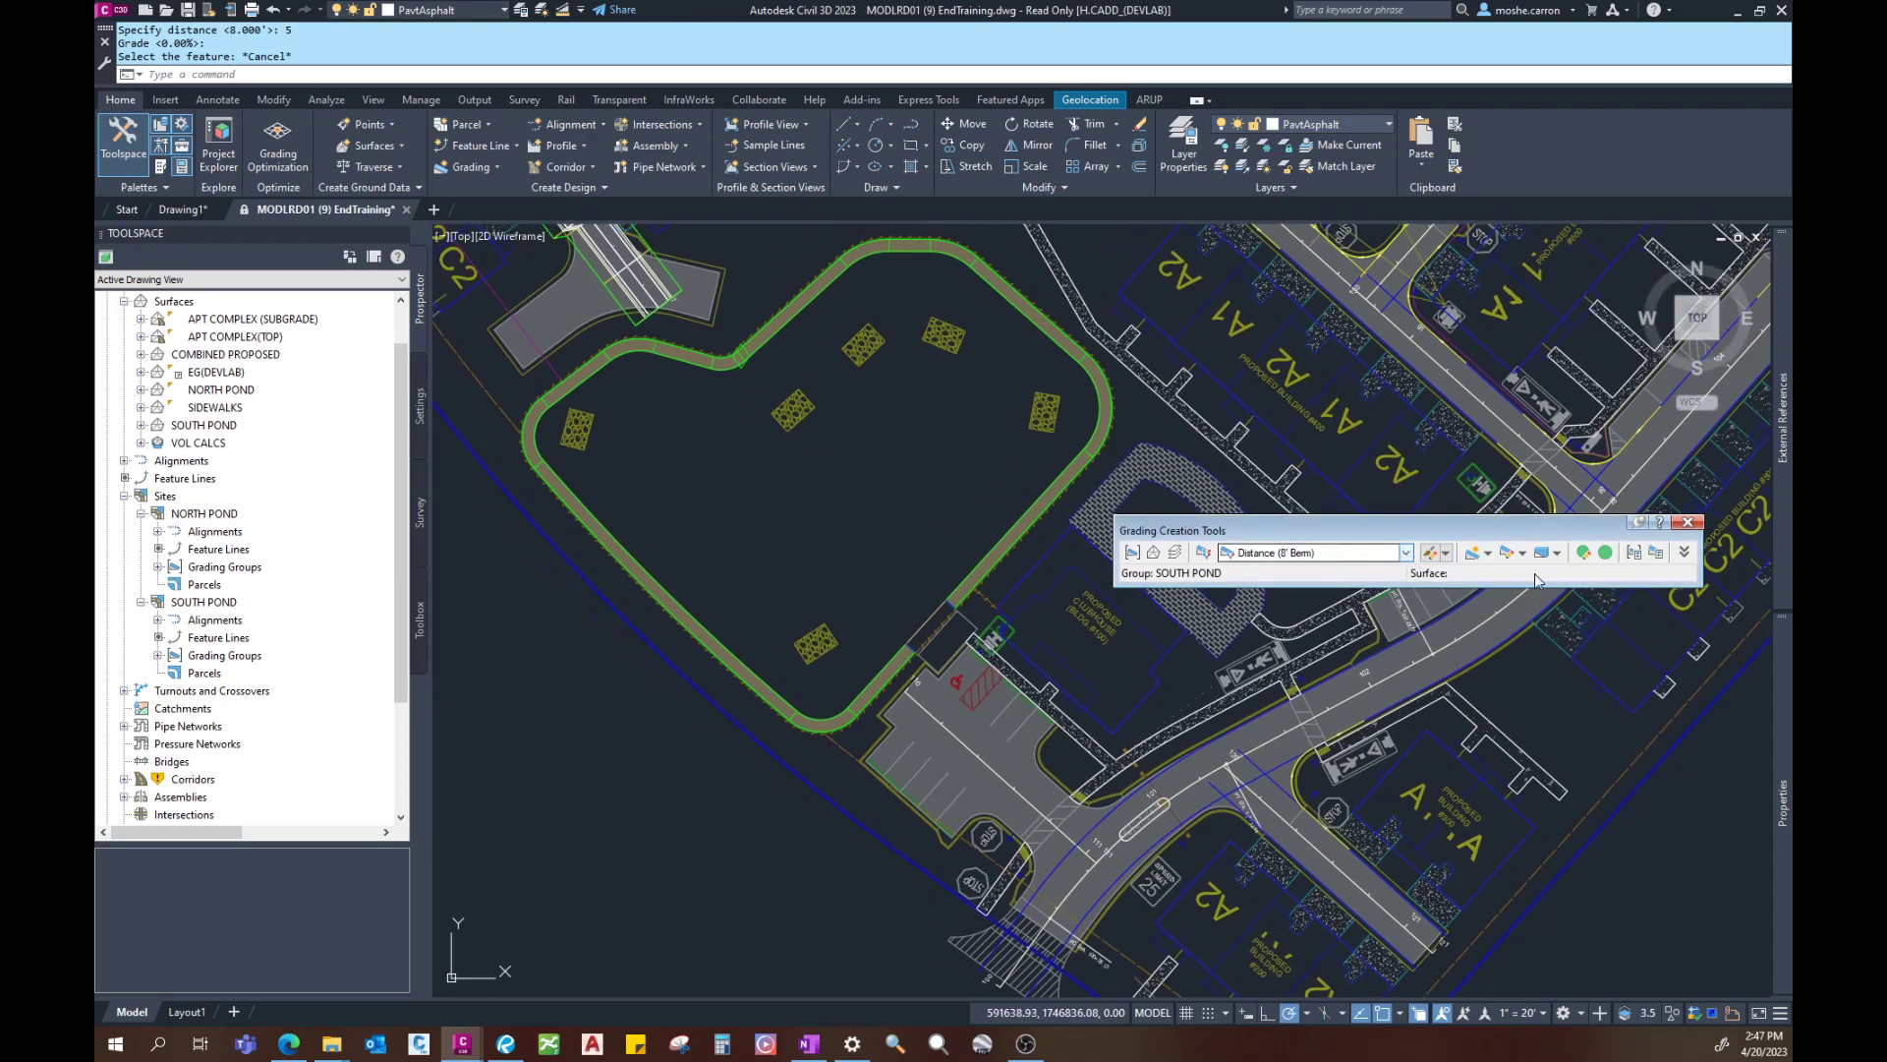
left_click(1687, 553)
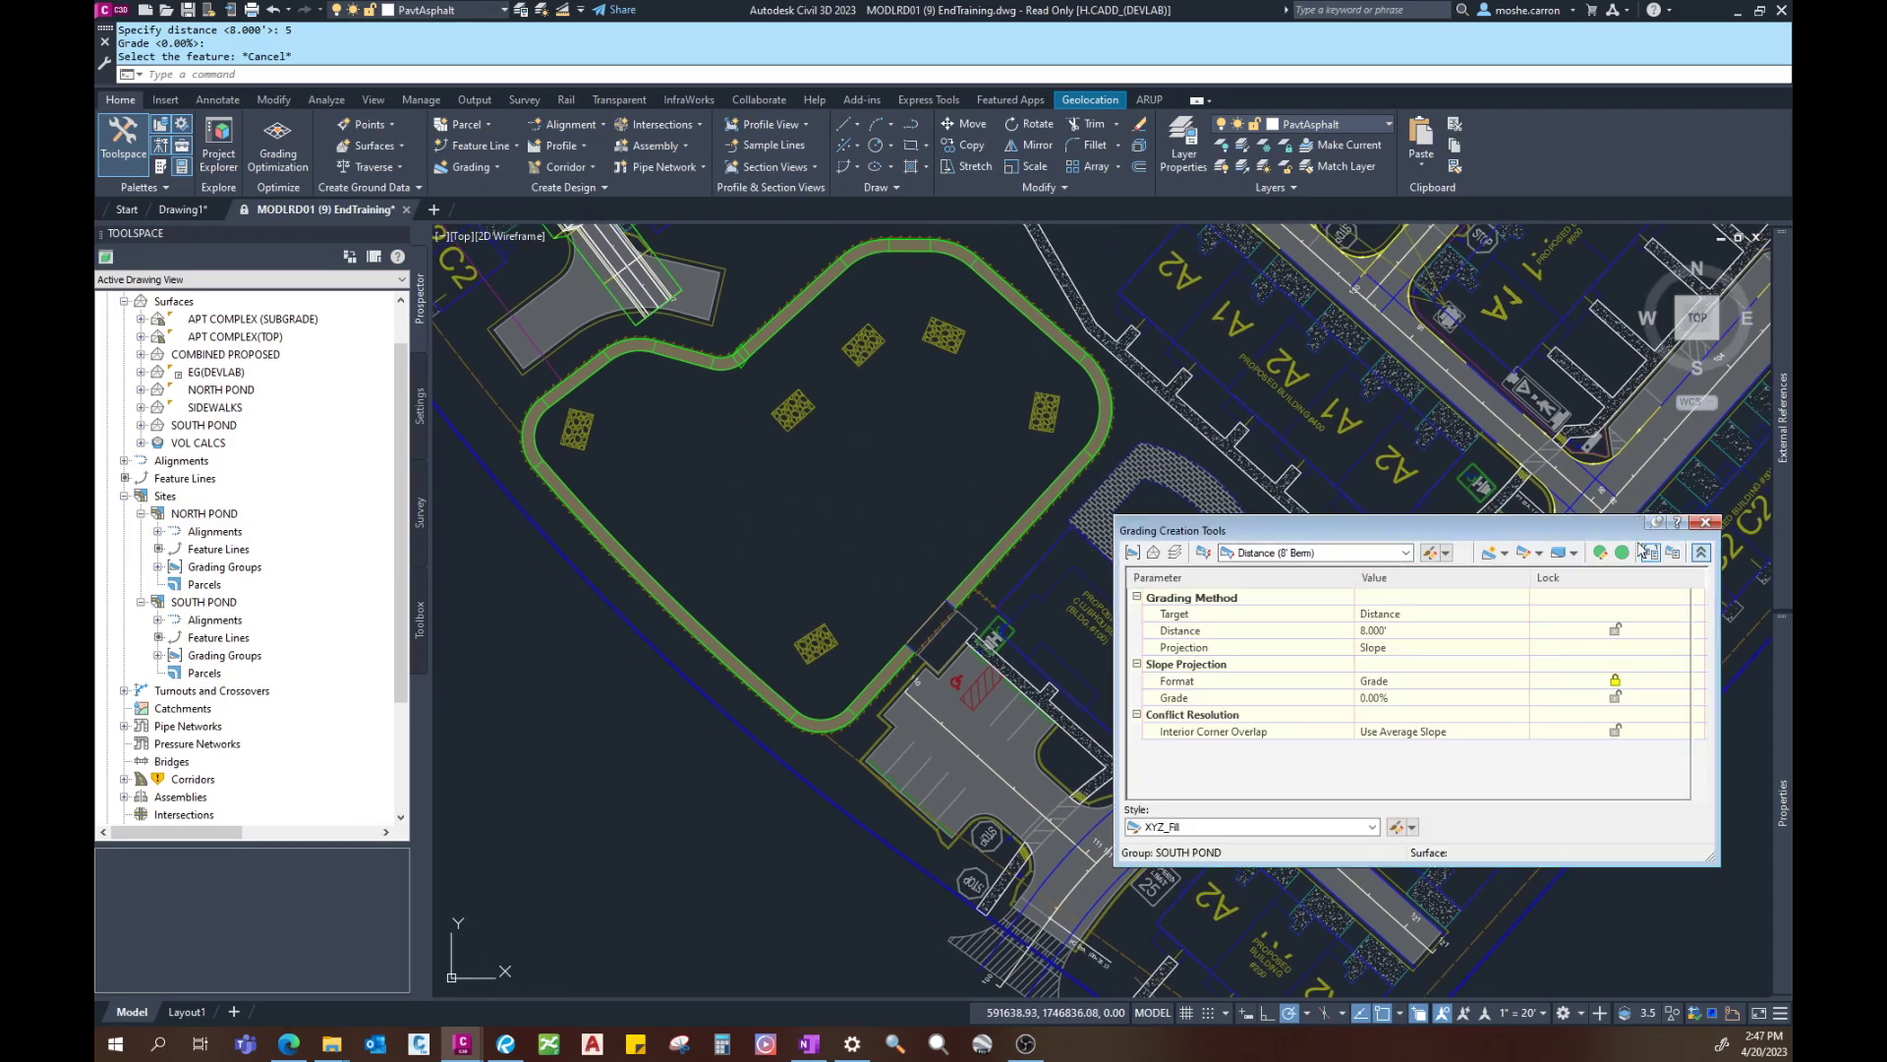
left_click_drag(1461, 530, 1443, 491)
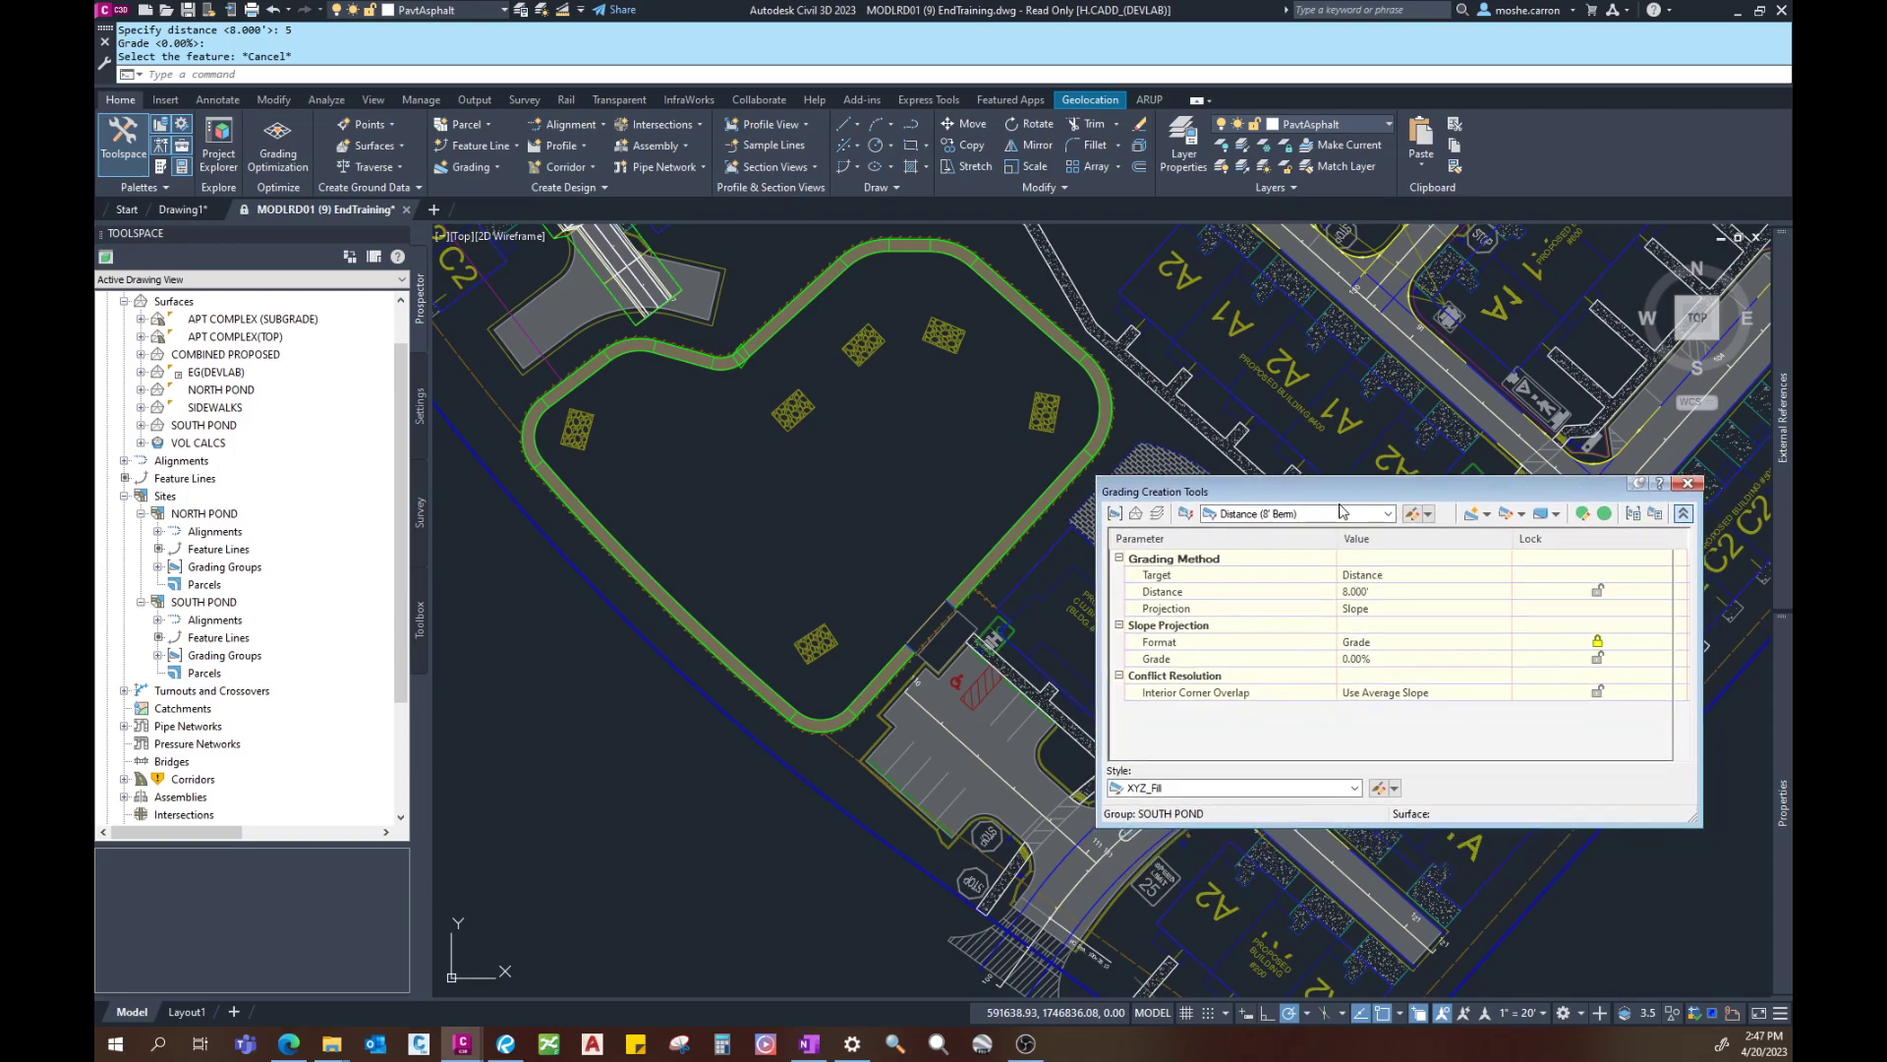
Step: Set the grading criteria to Relative Elevation (Bottom of Pond) and collapse the Grading Creation Tools parameters
left_click(1388, 514)
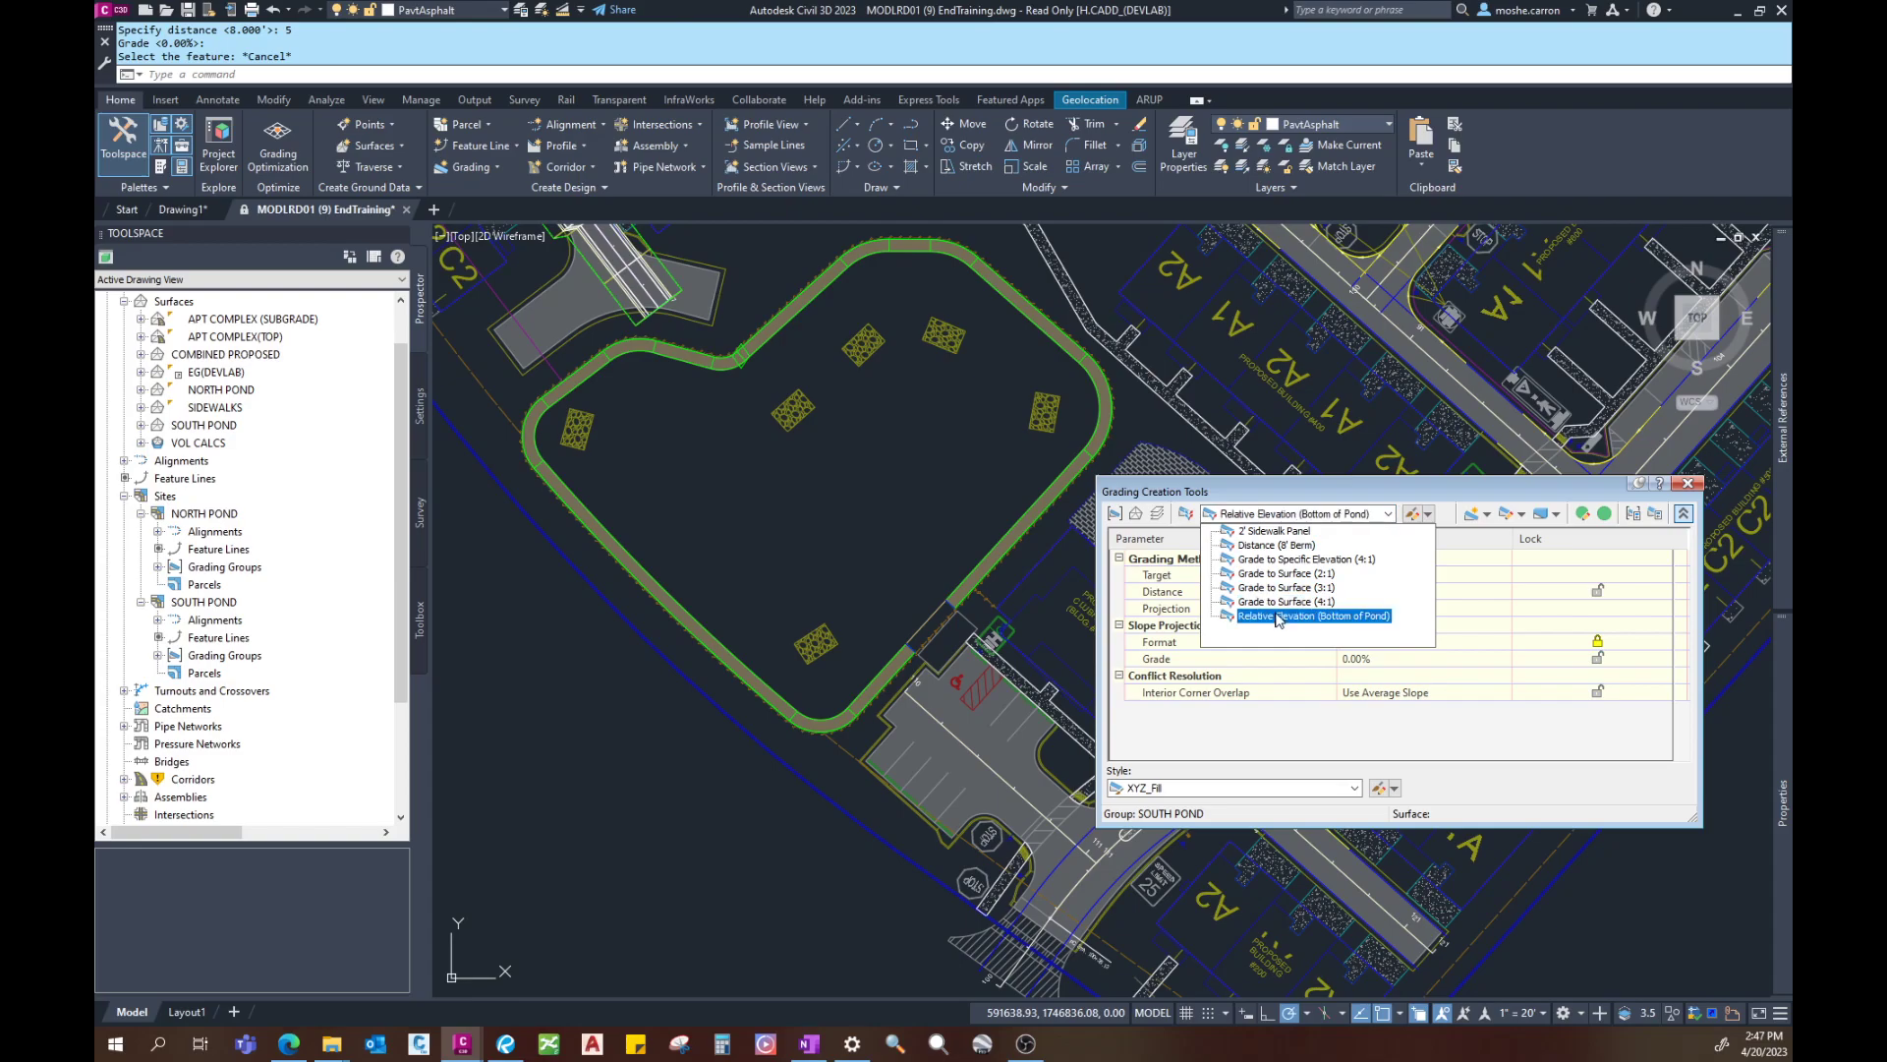
left_click(1276, 616)
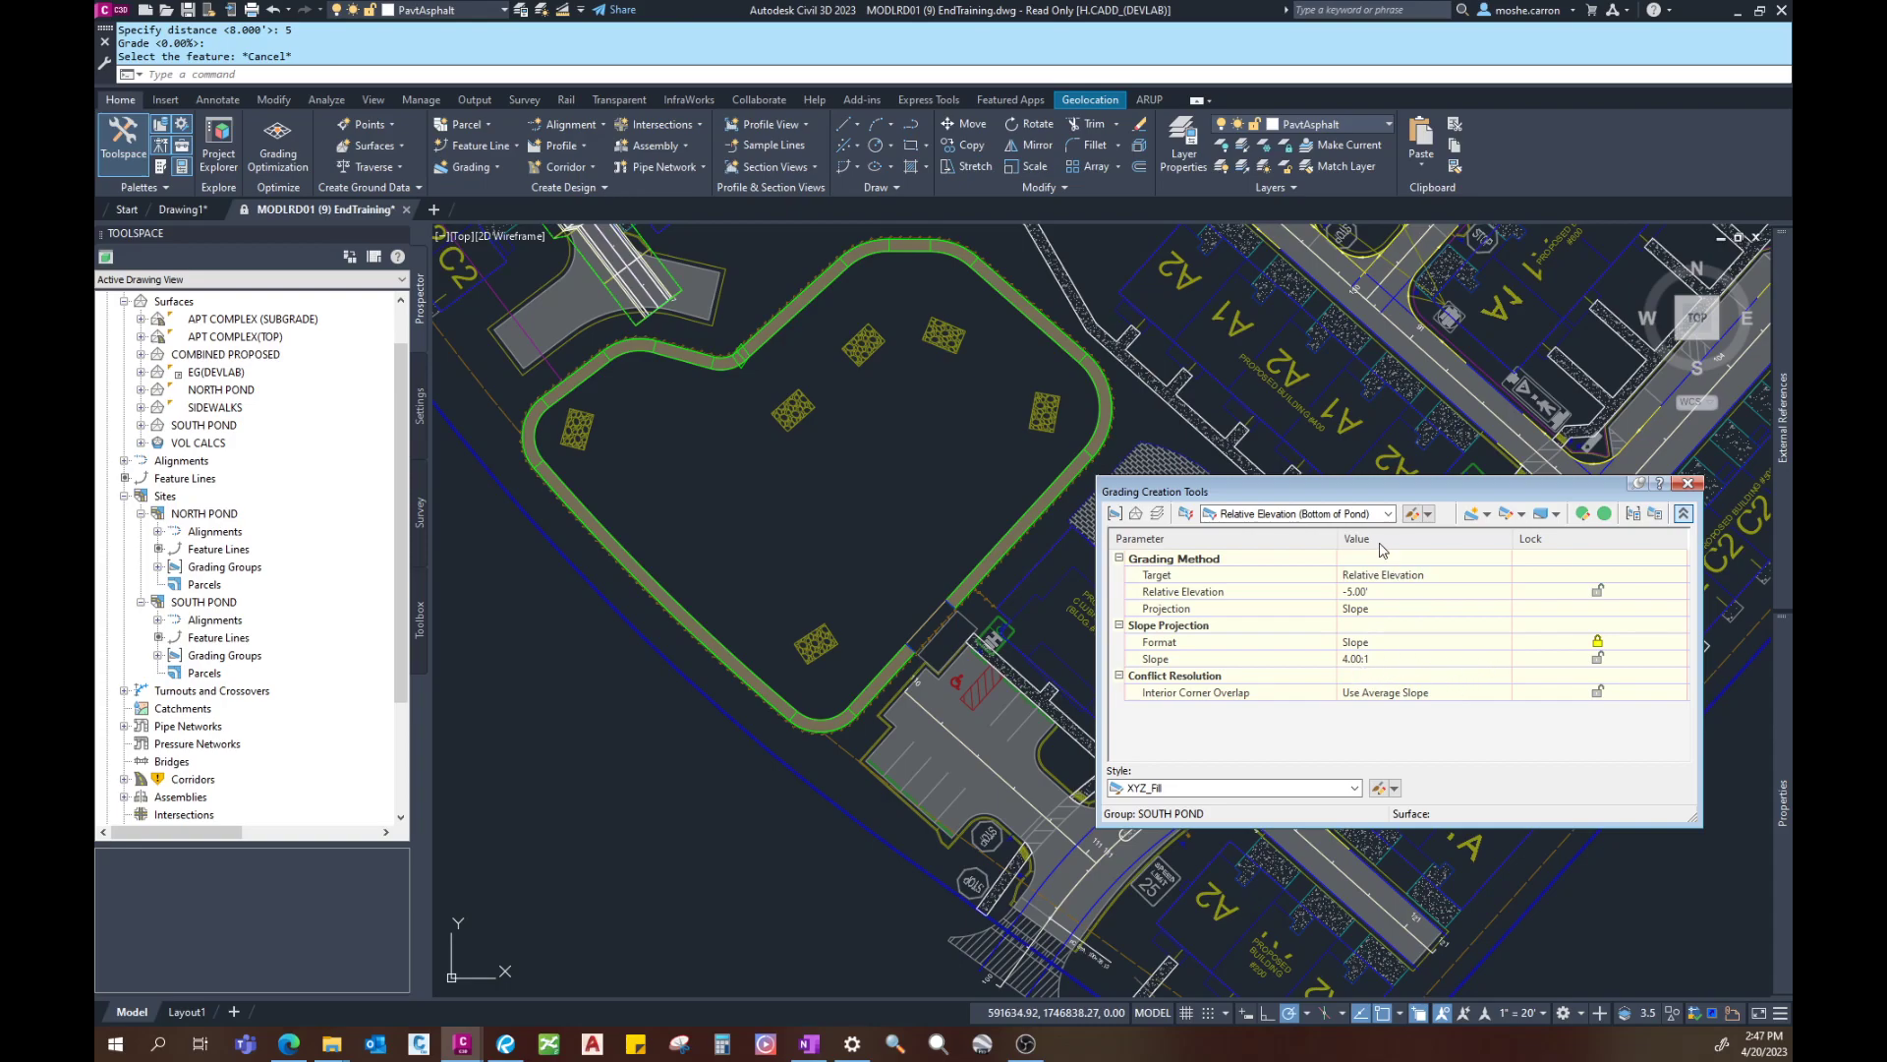
left_click_drag(1406, 489, 1397, 417)
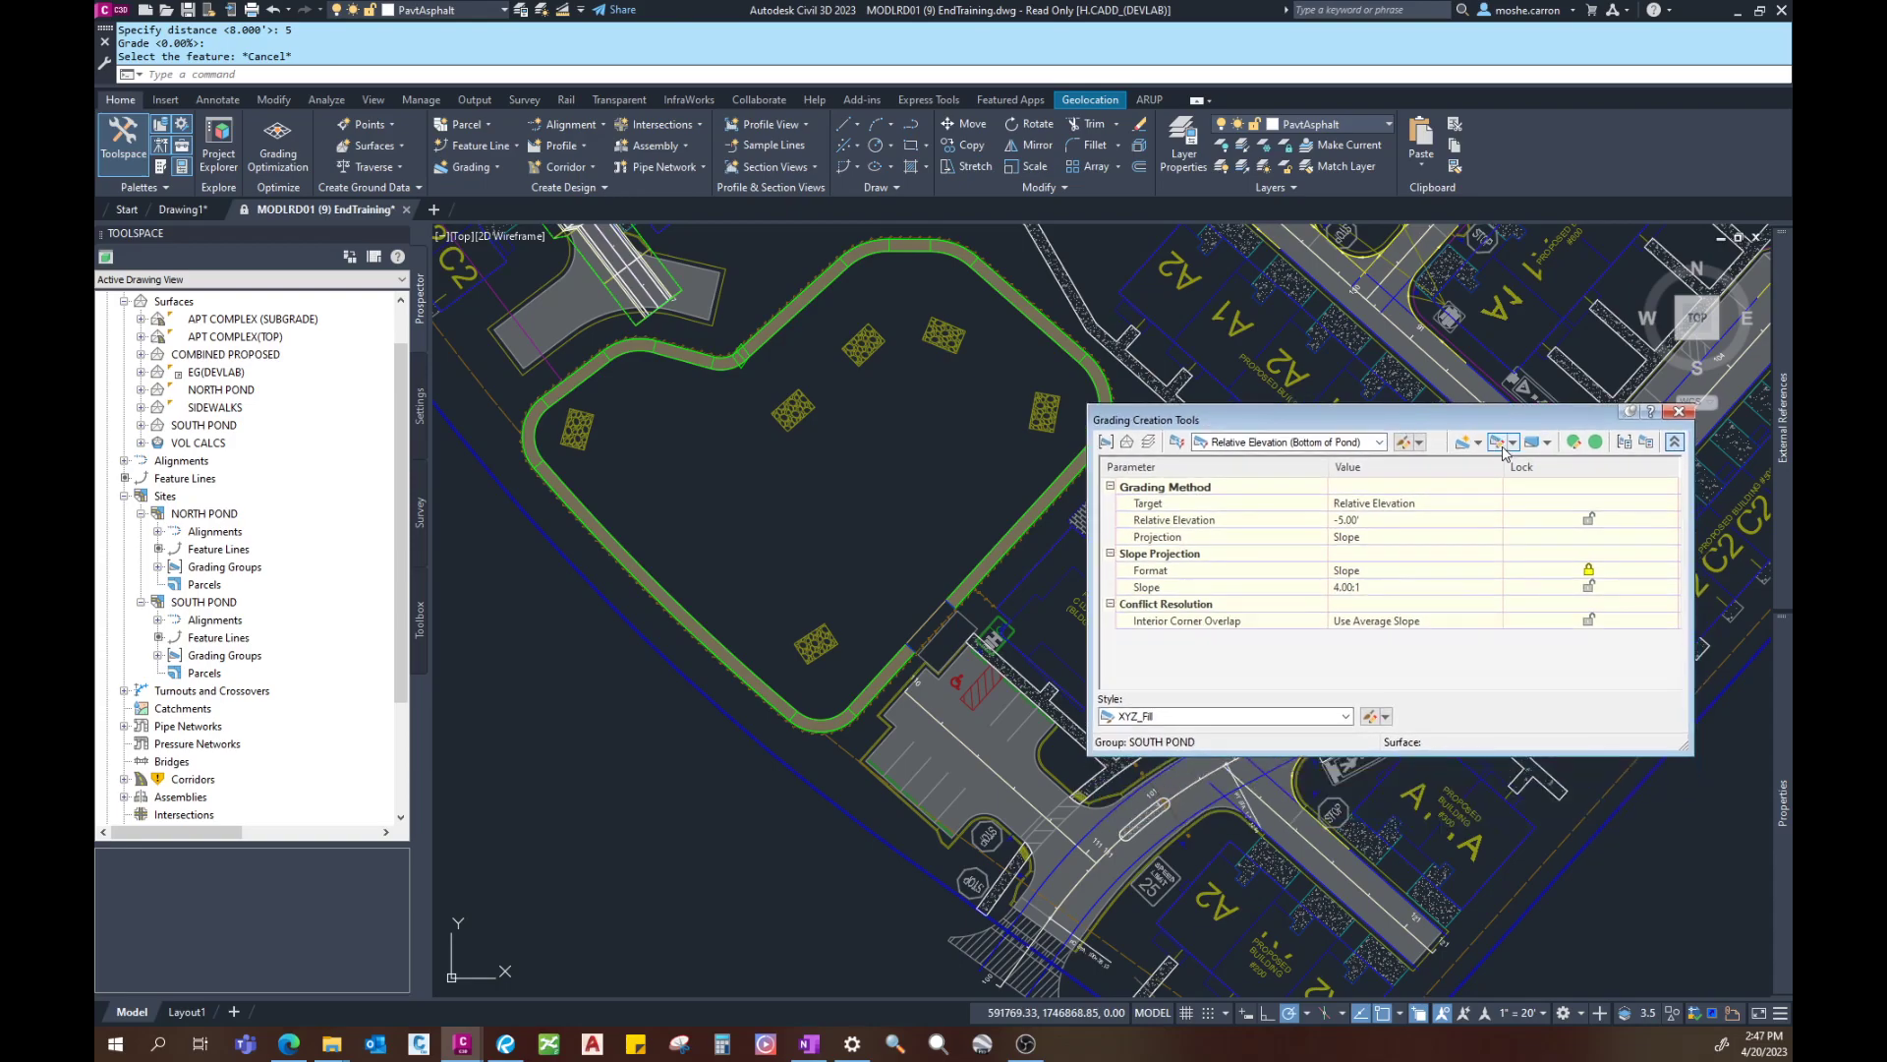
left_click(1675, 442)
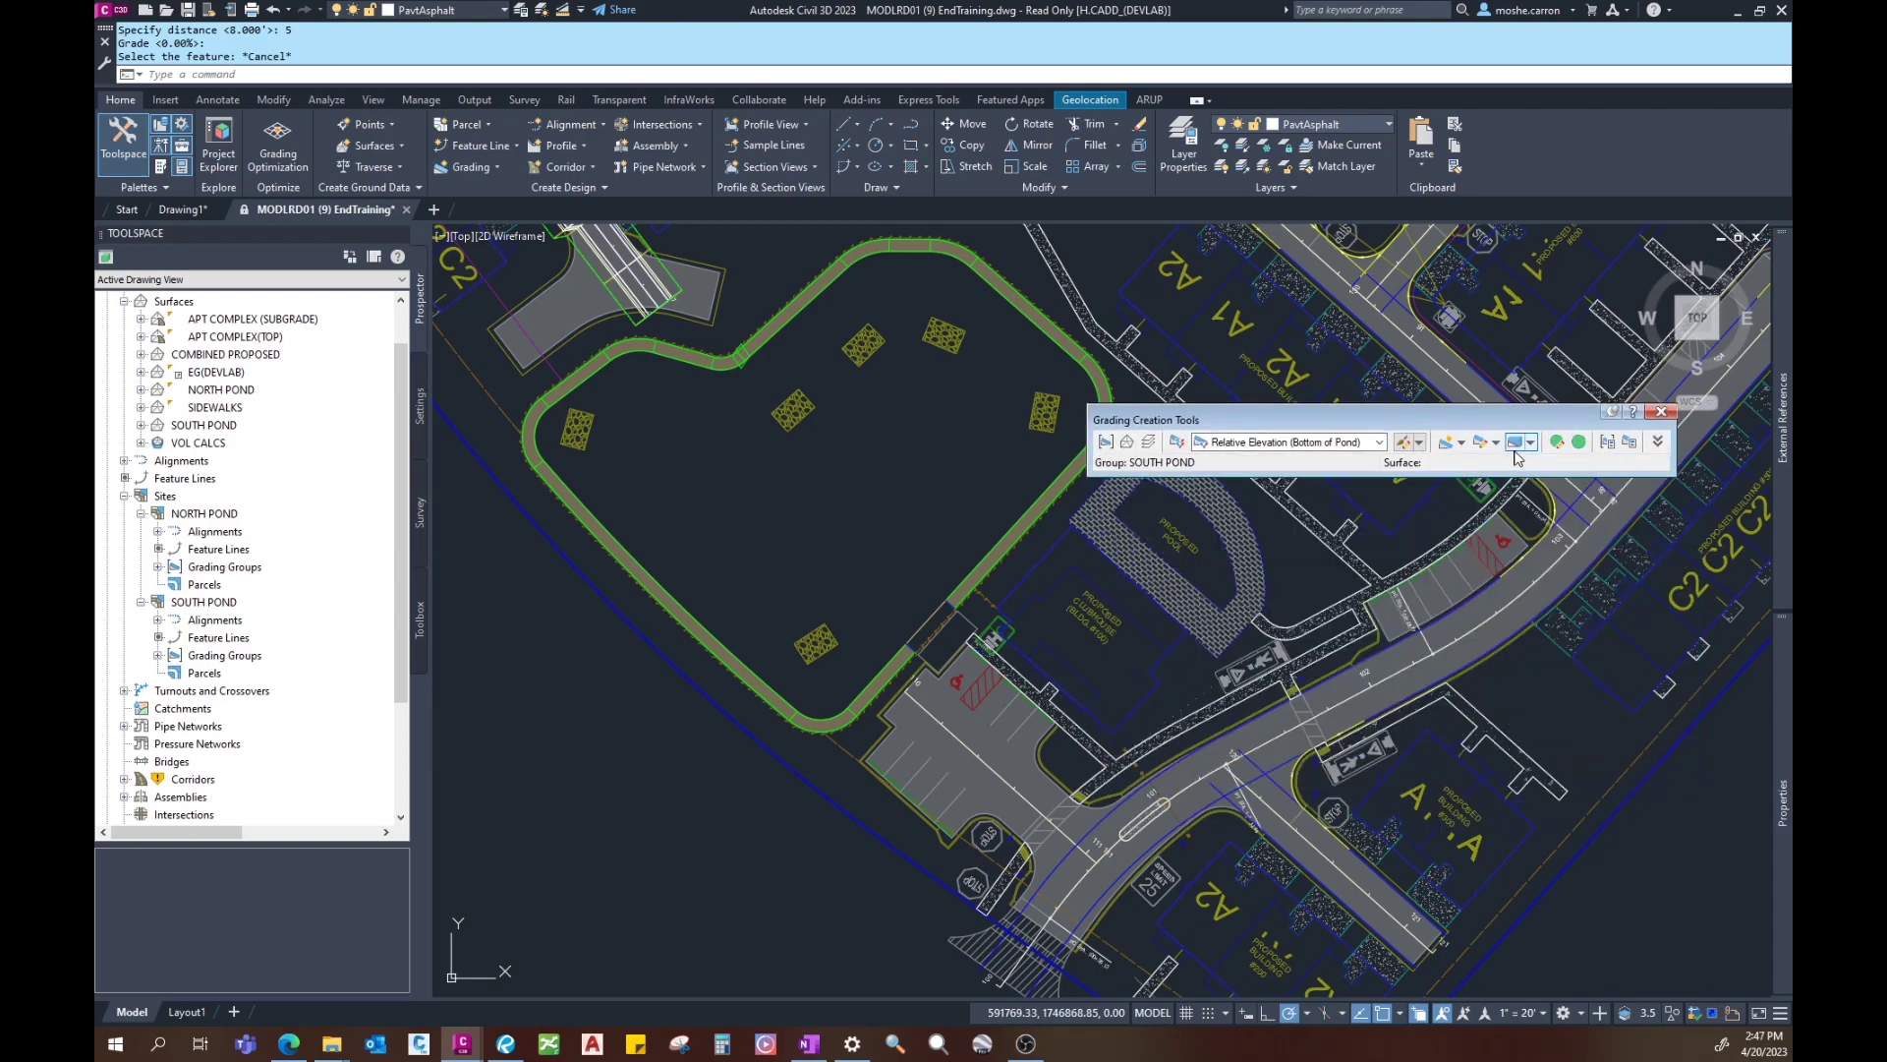
Step: Start a grading from the south pond's feature line toward the pond interior, applying it to the entire length
left_click(1449, 445)
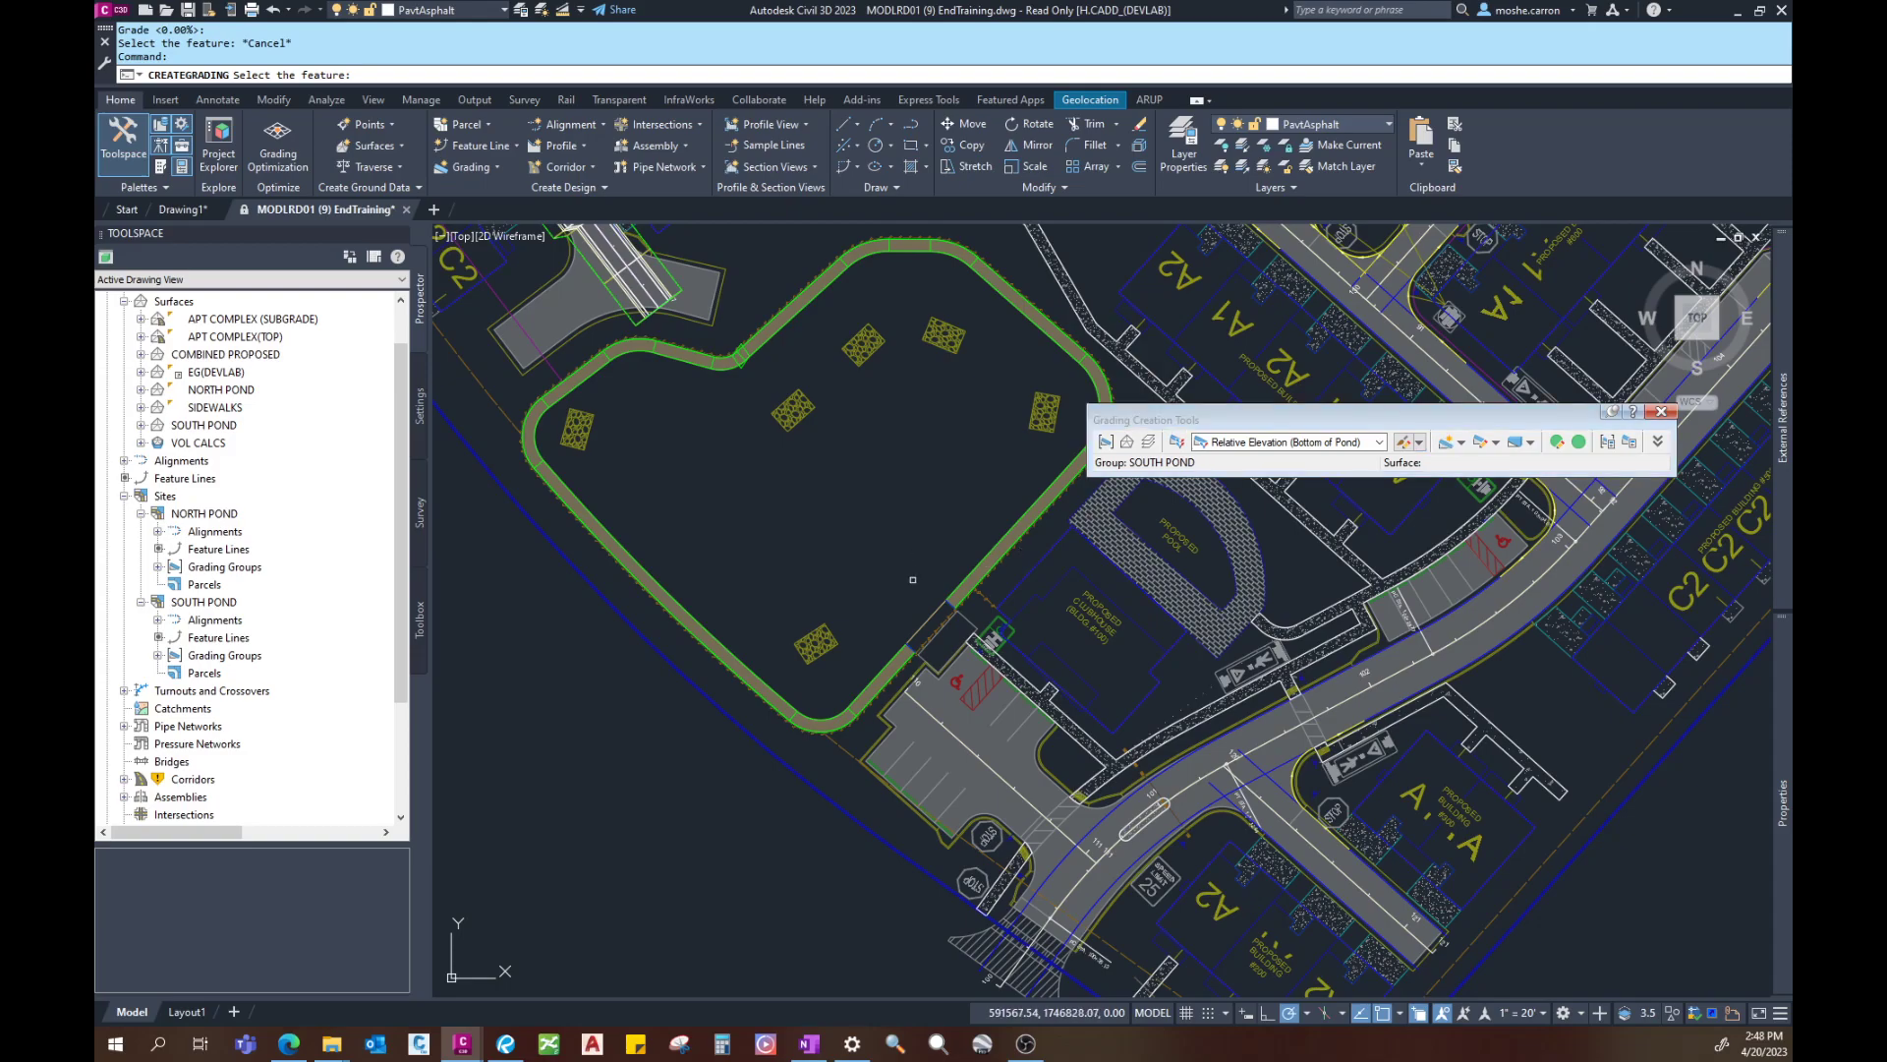
left_click(927, 619)
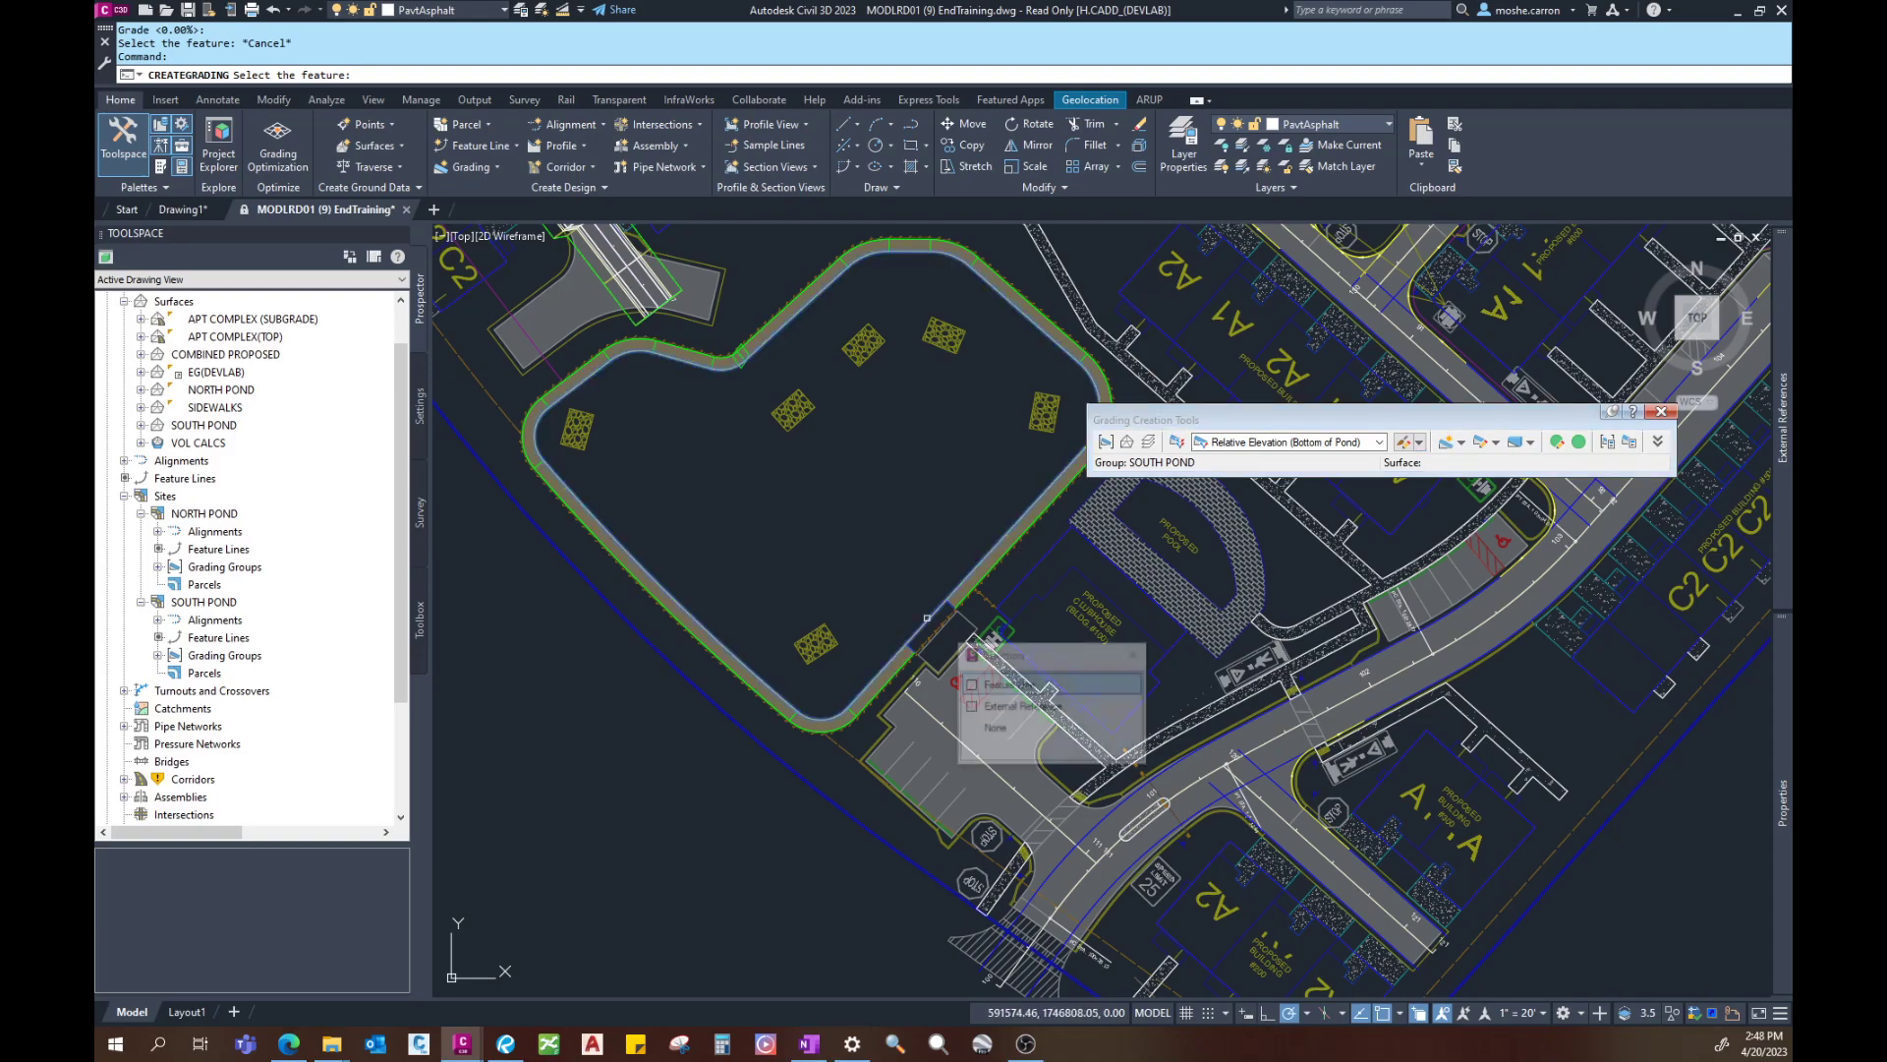
left_click(1000, 692)
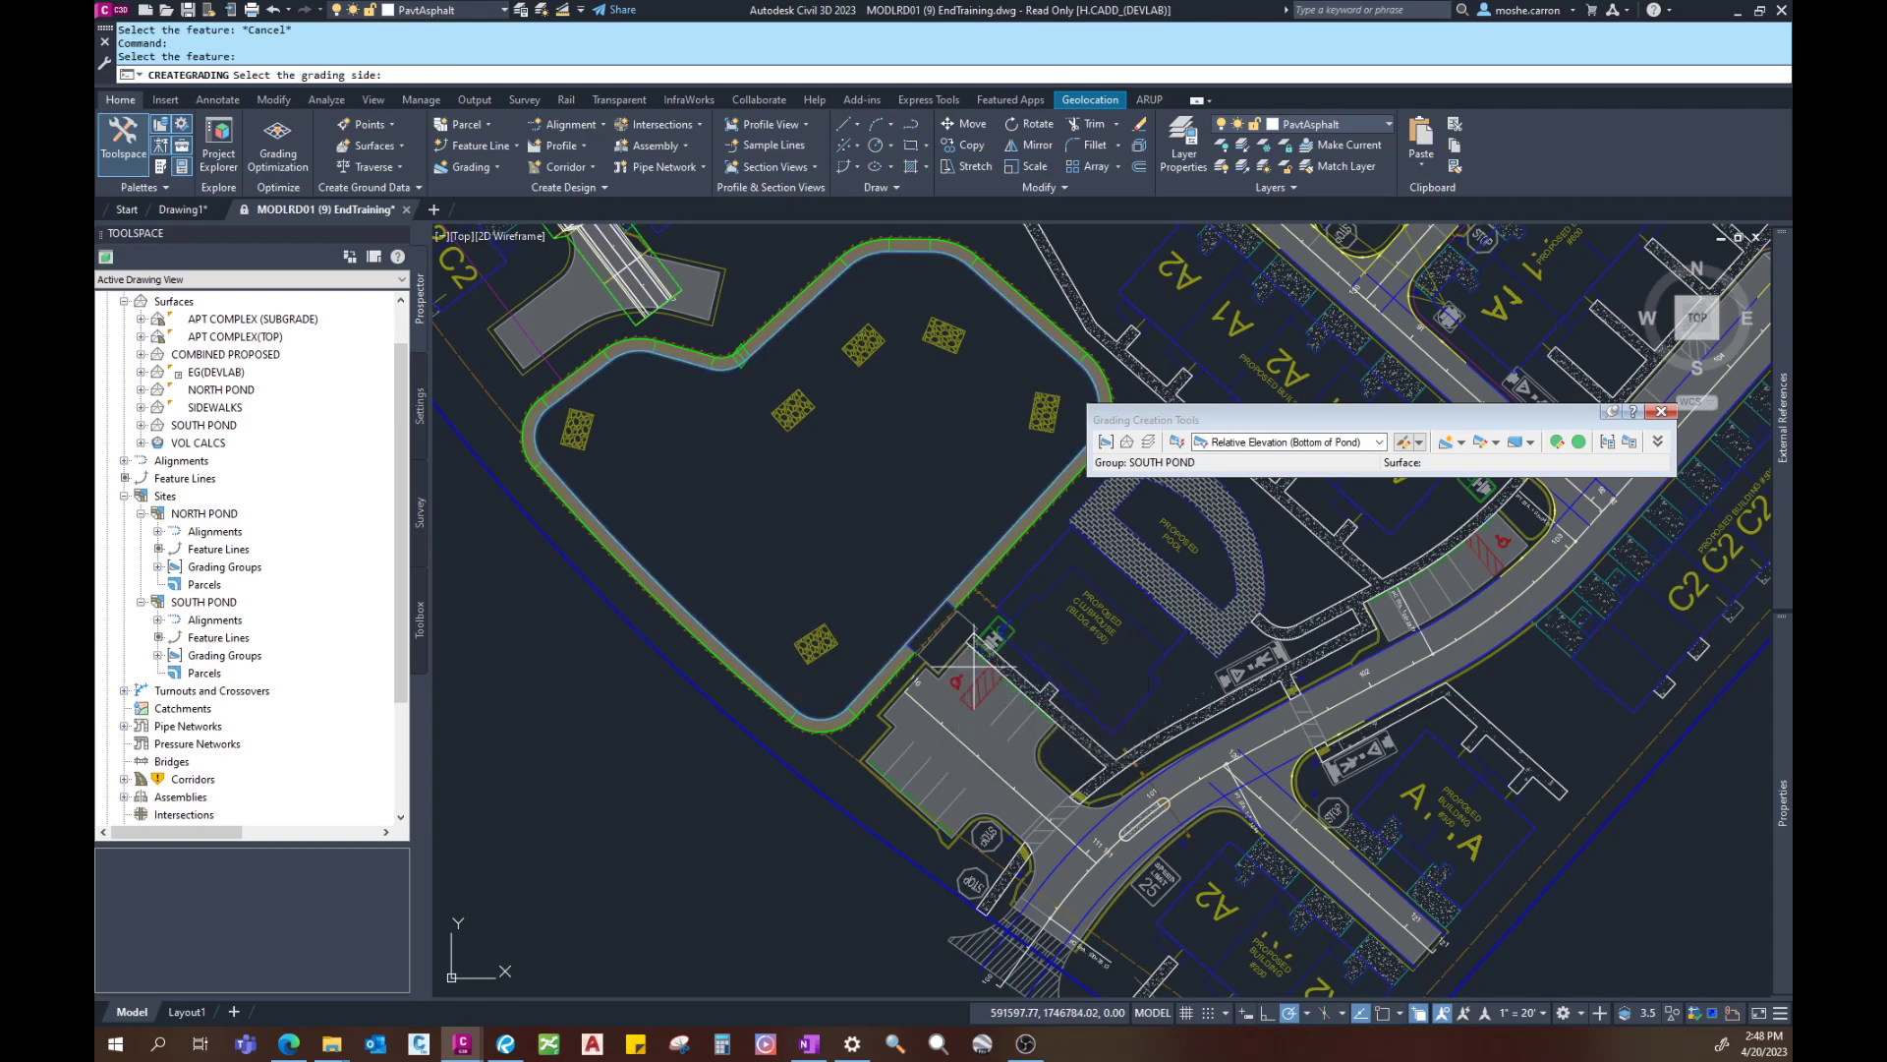
left_click(895, 565)
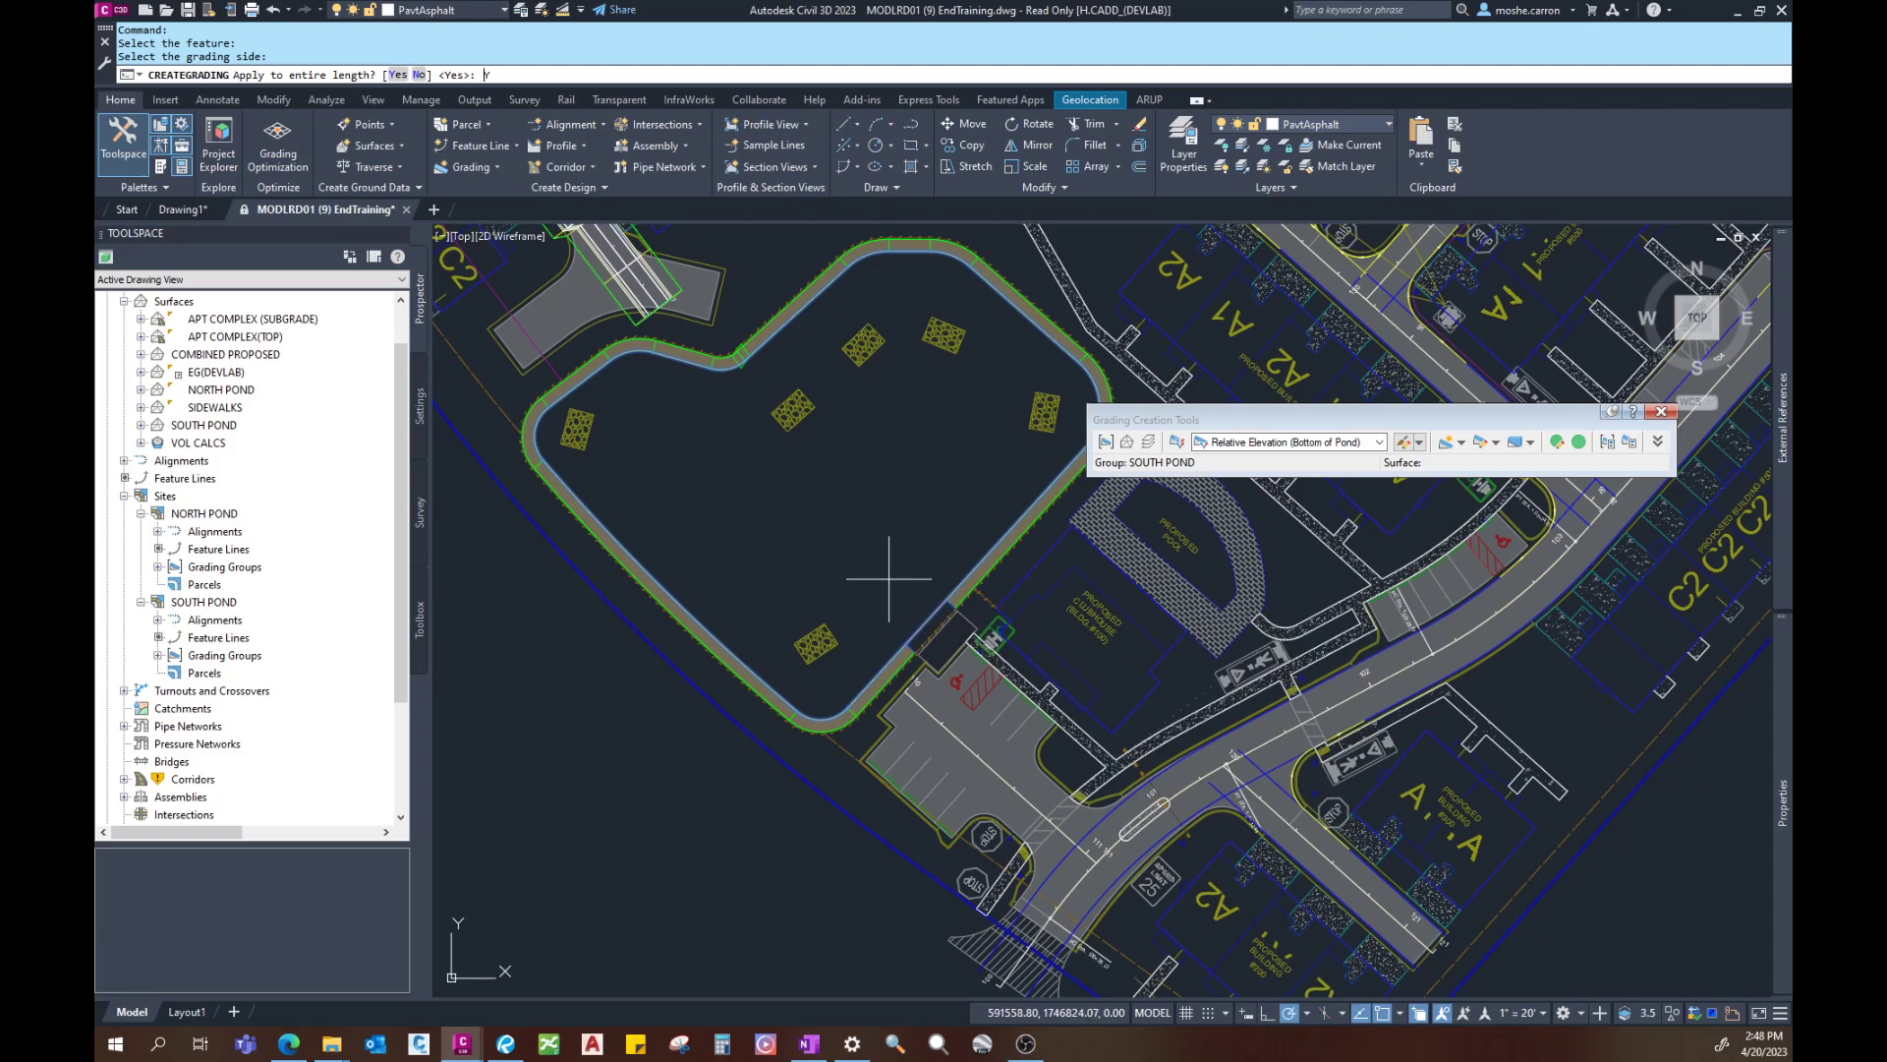
key("Return")
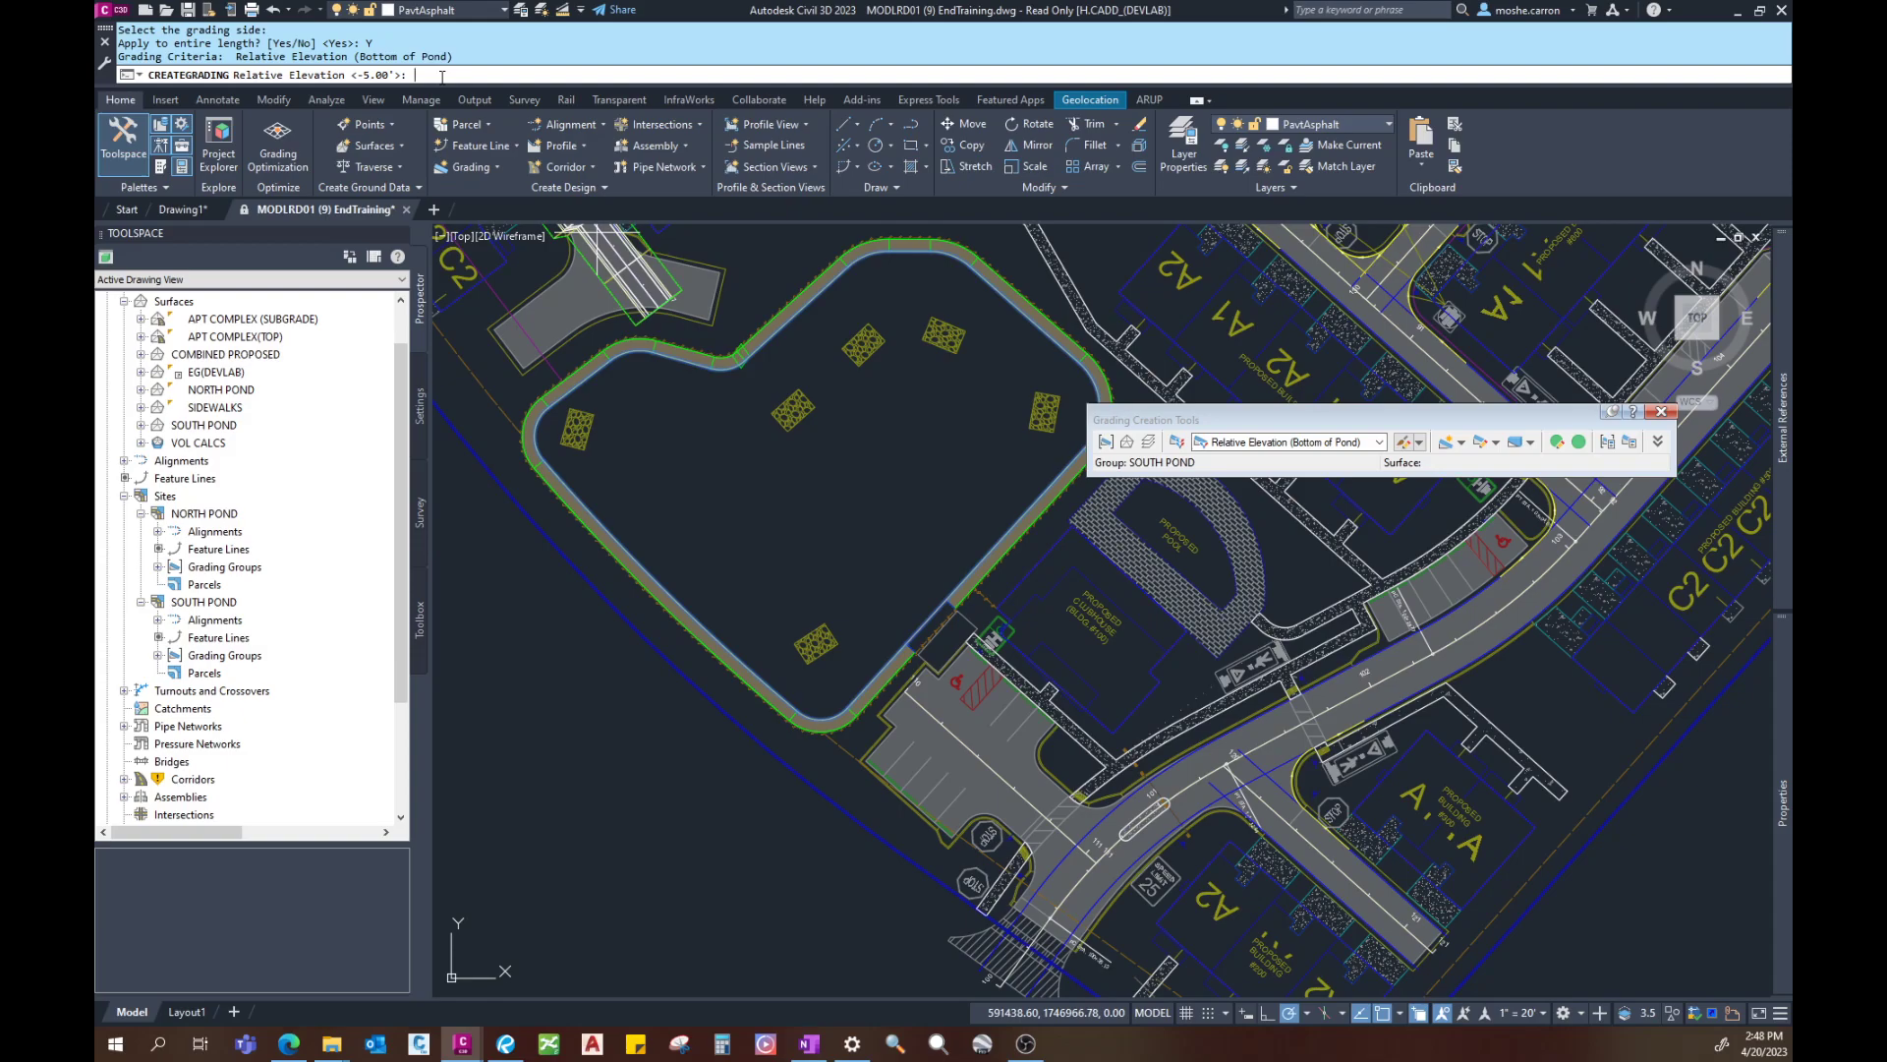
Step: Grade the pond's inner slope to a relative elevation of -5.00' at a 4.00:1 slope and exit Create Grading
key("Return")
key("Return")
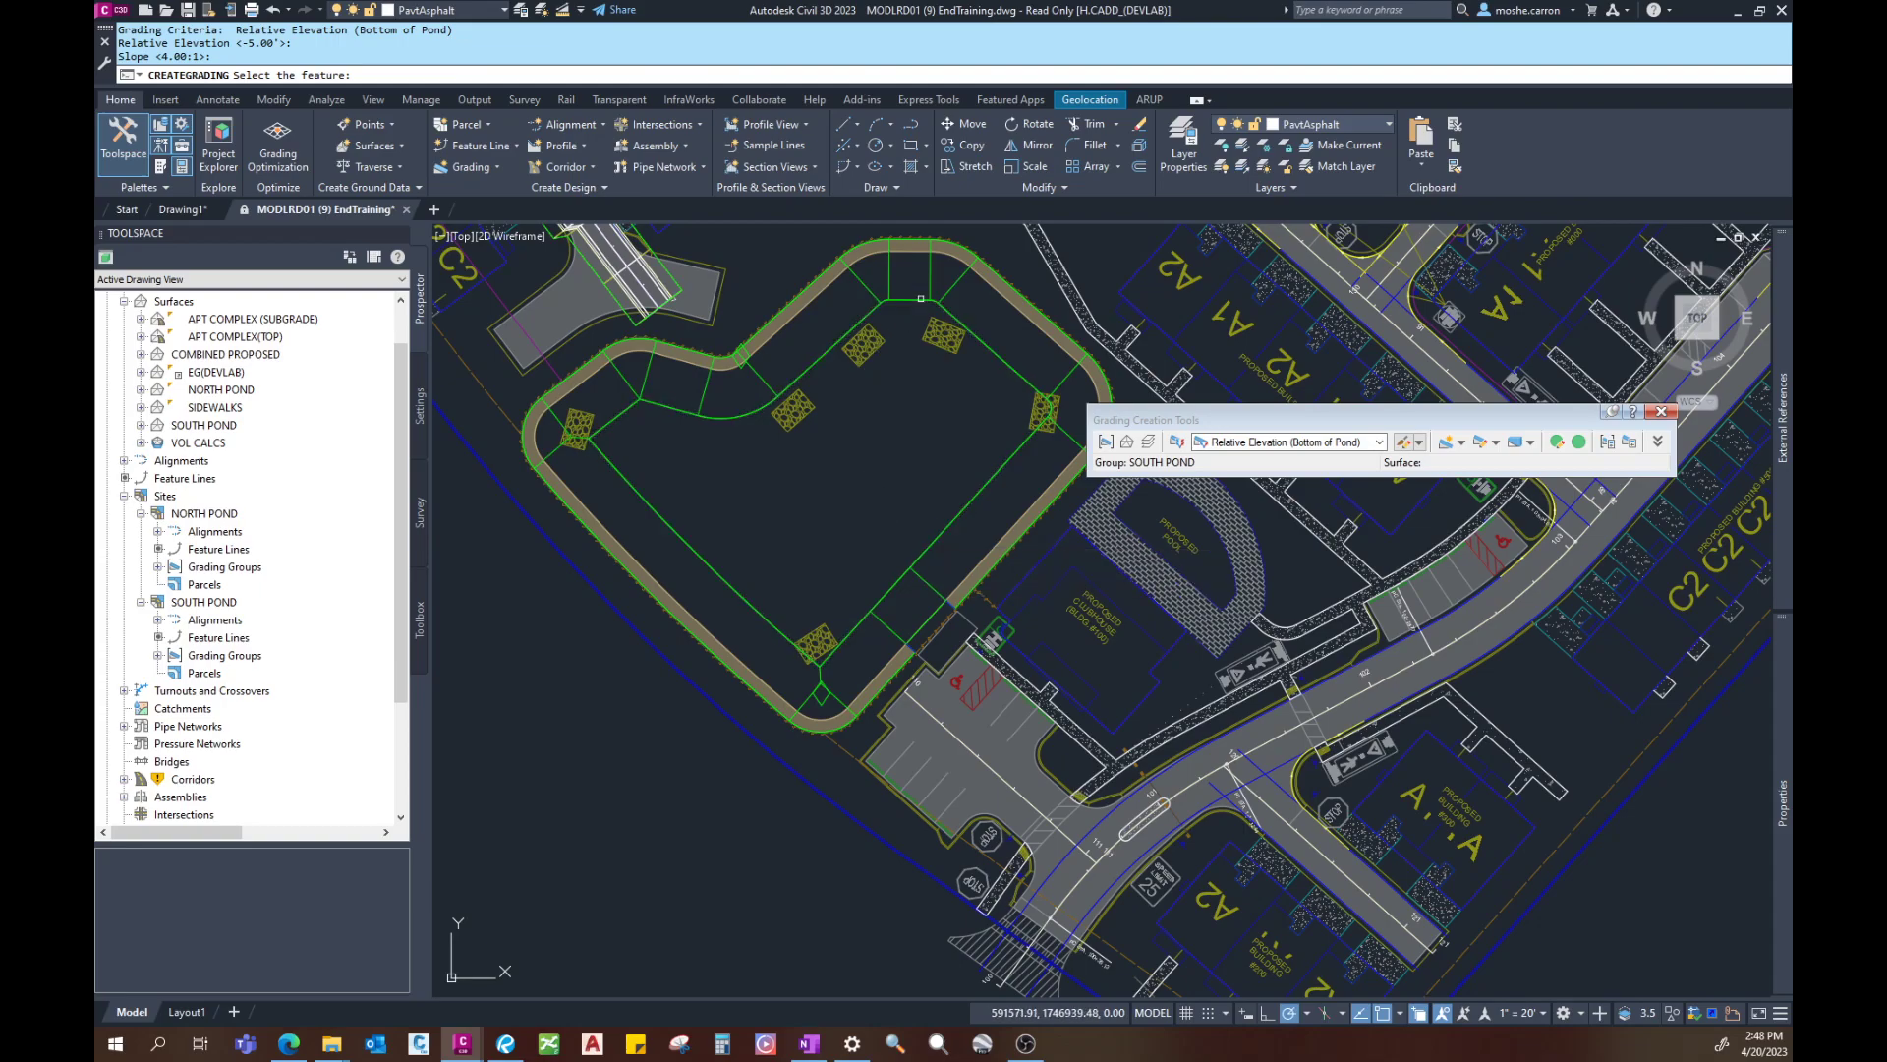
middle_click_drag(851, 466, 852, 562)
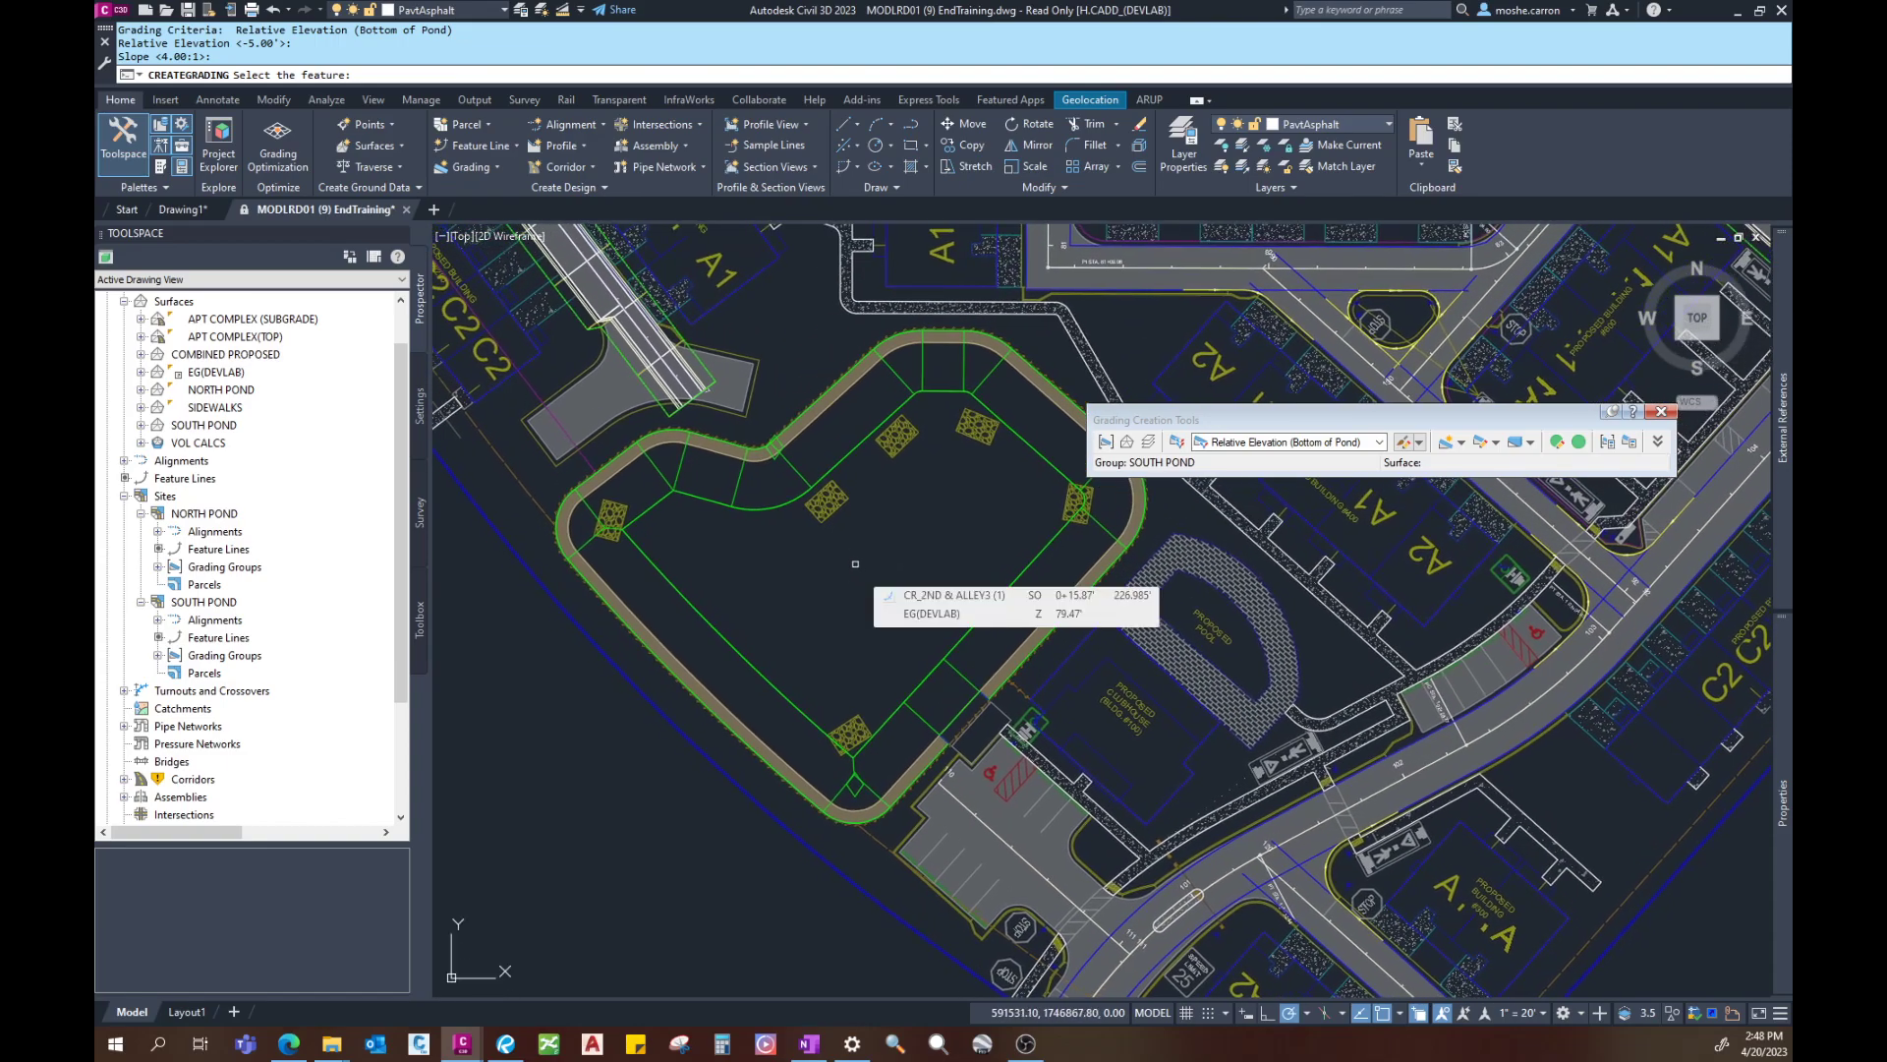
key("Escape")
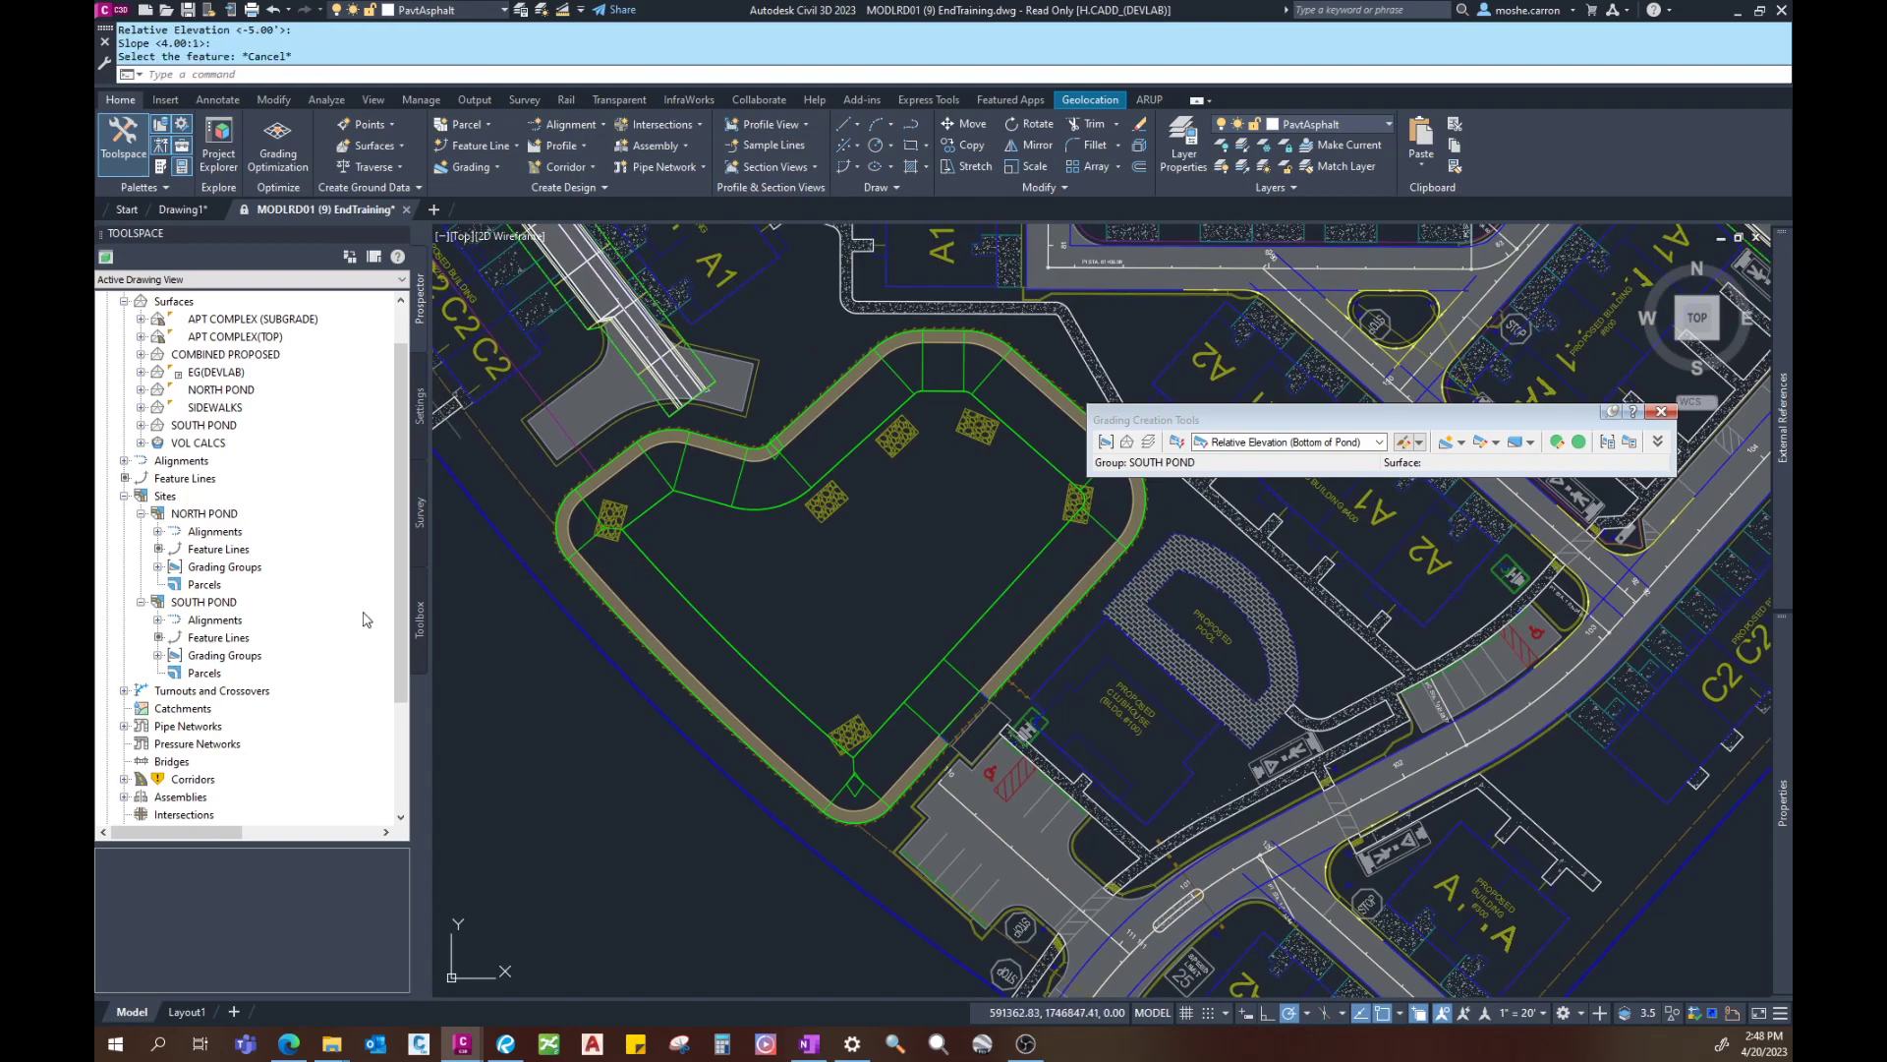
left_click(186, 603)
right_click(187, 607)
left_click(236, 681)
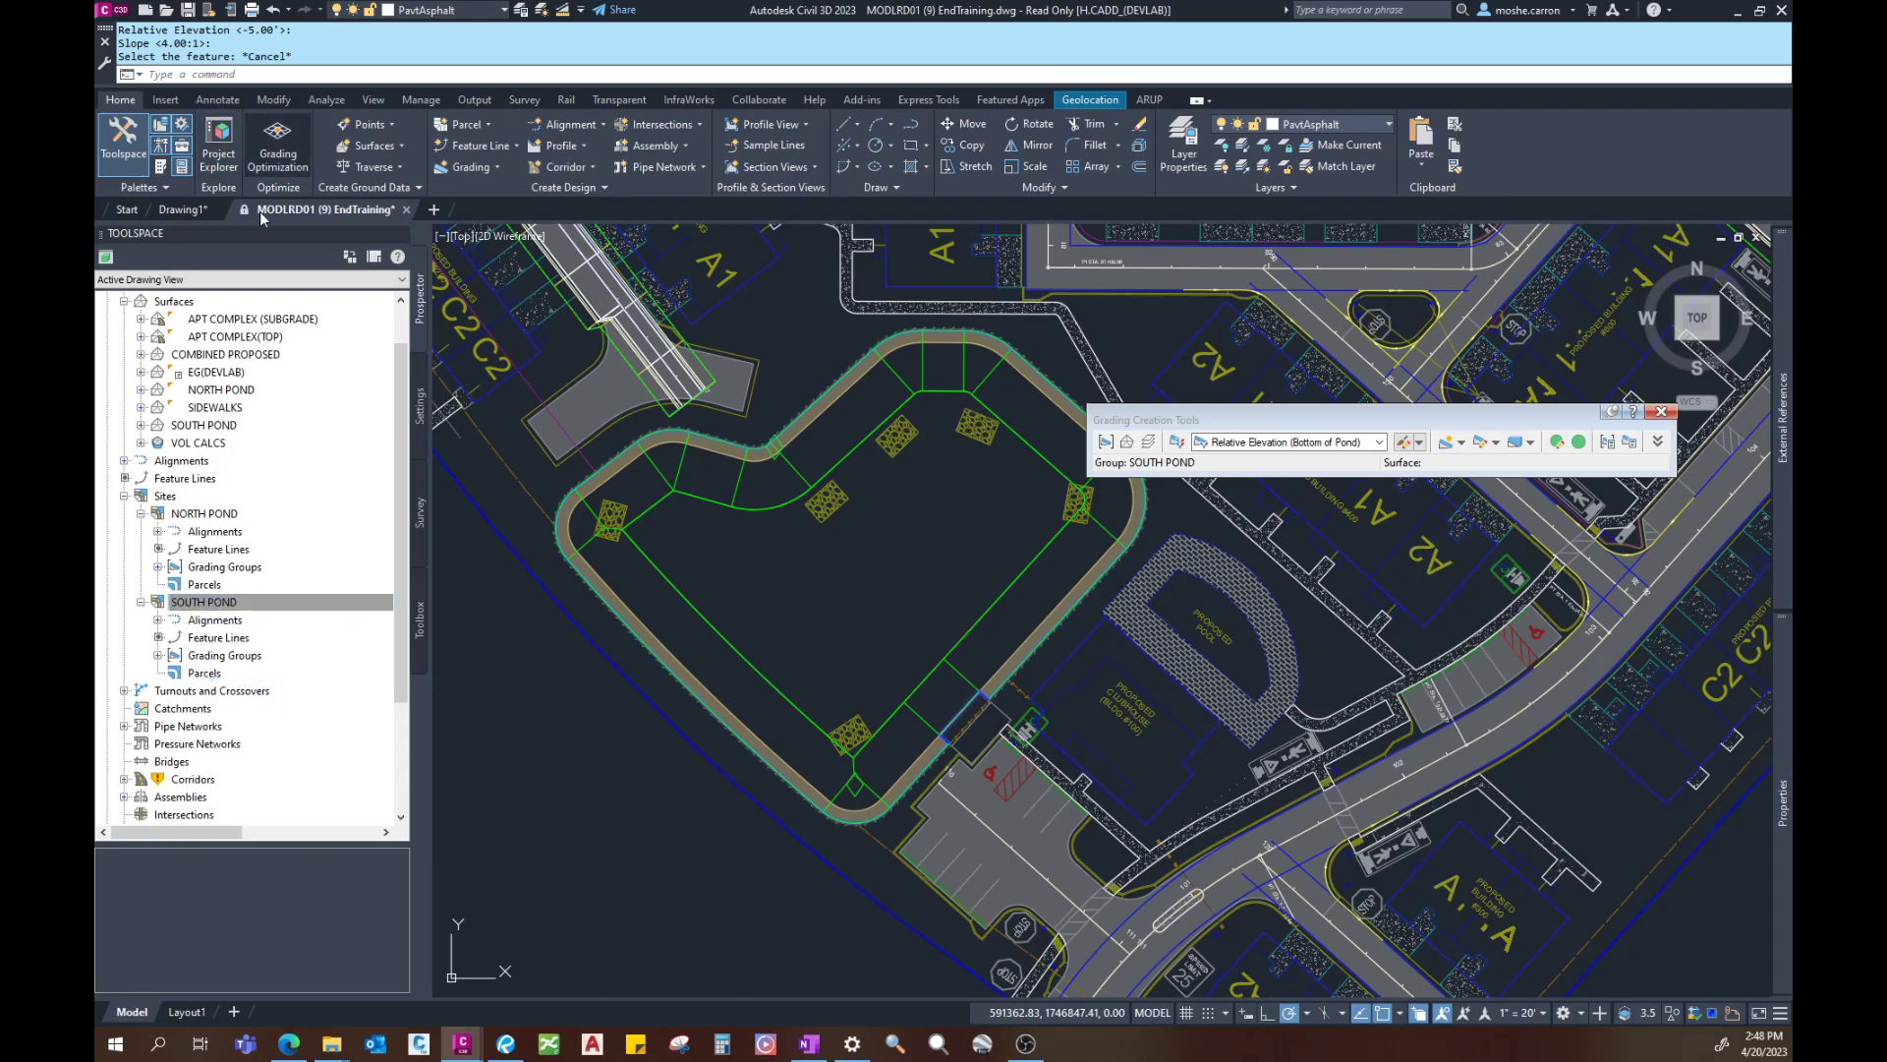
right_click(222, 603)
left_click(273, 673)
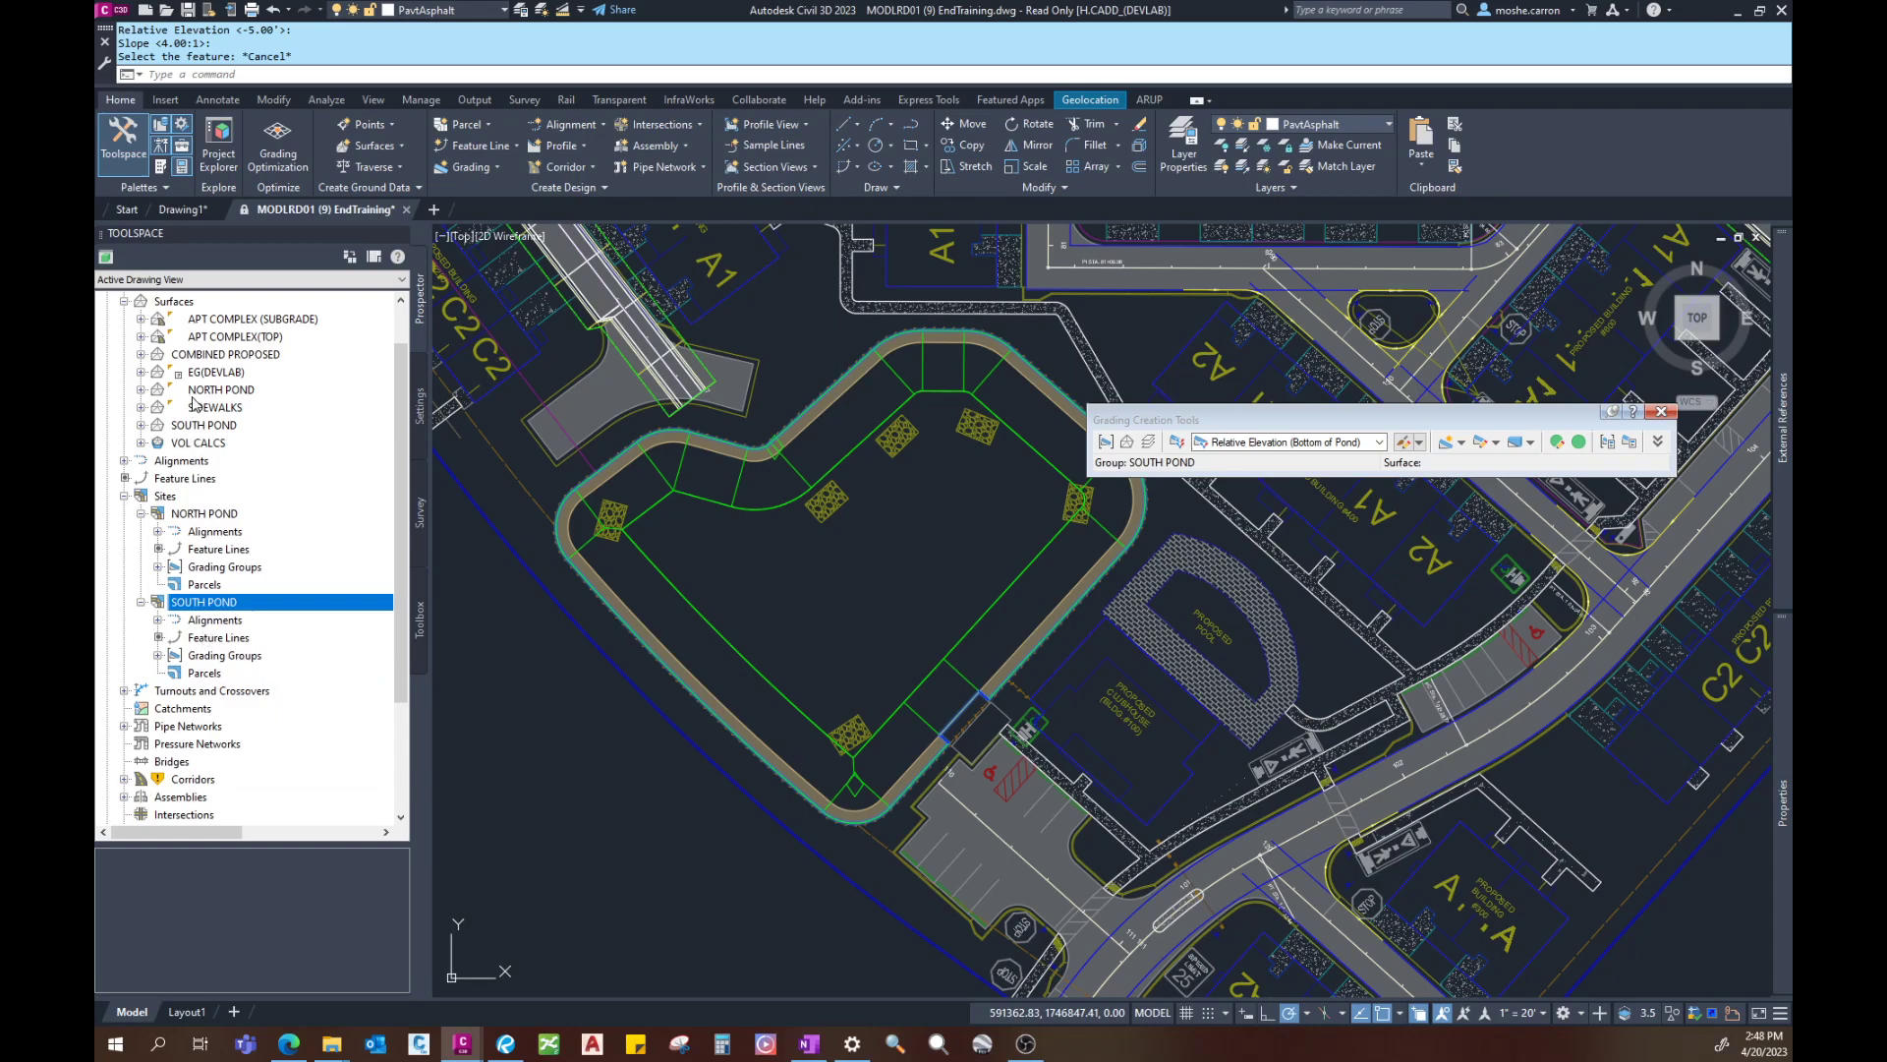
Step: Select the SOUTH POND surface in the drawing and open the selection in Object Viewer
left_click(206, 425)
right_click(185, 430)
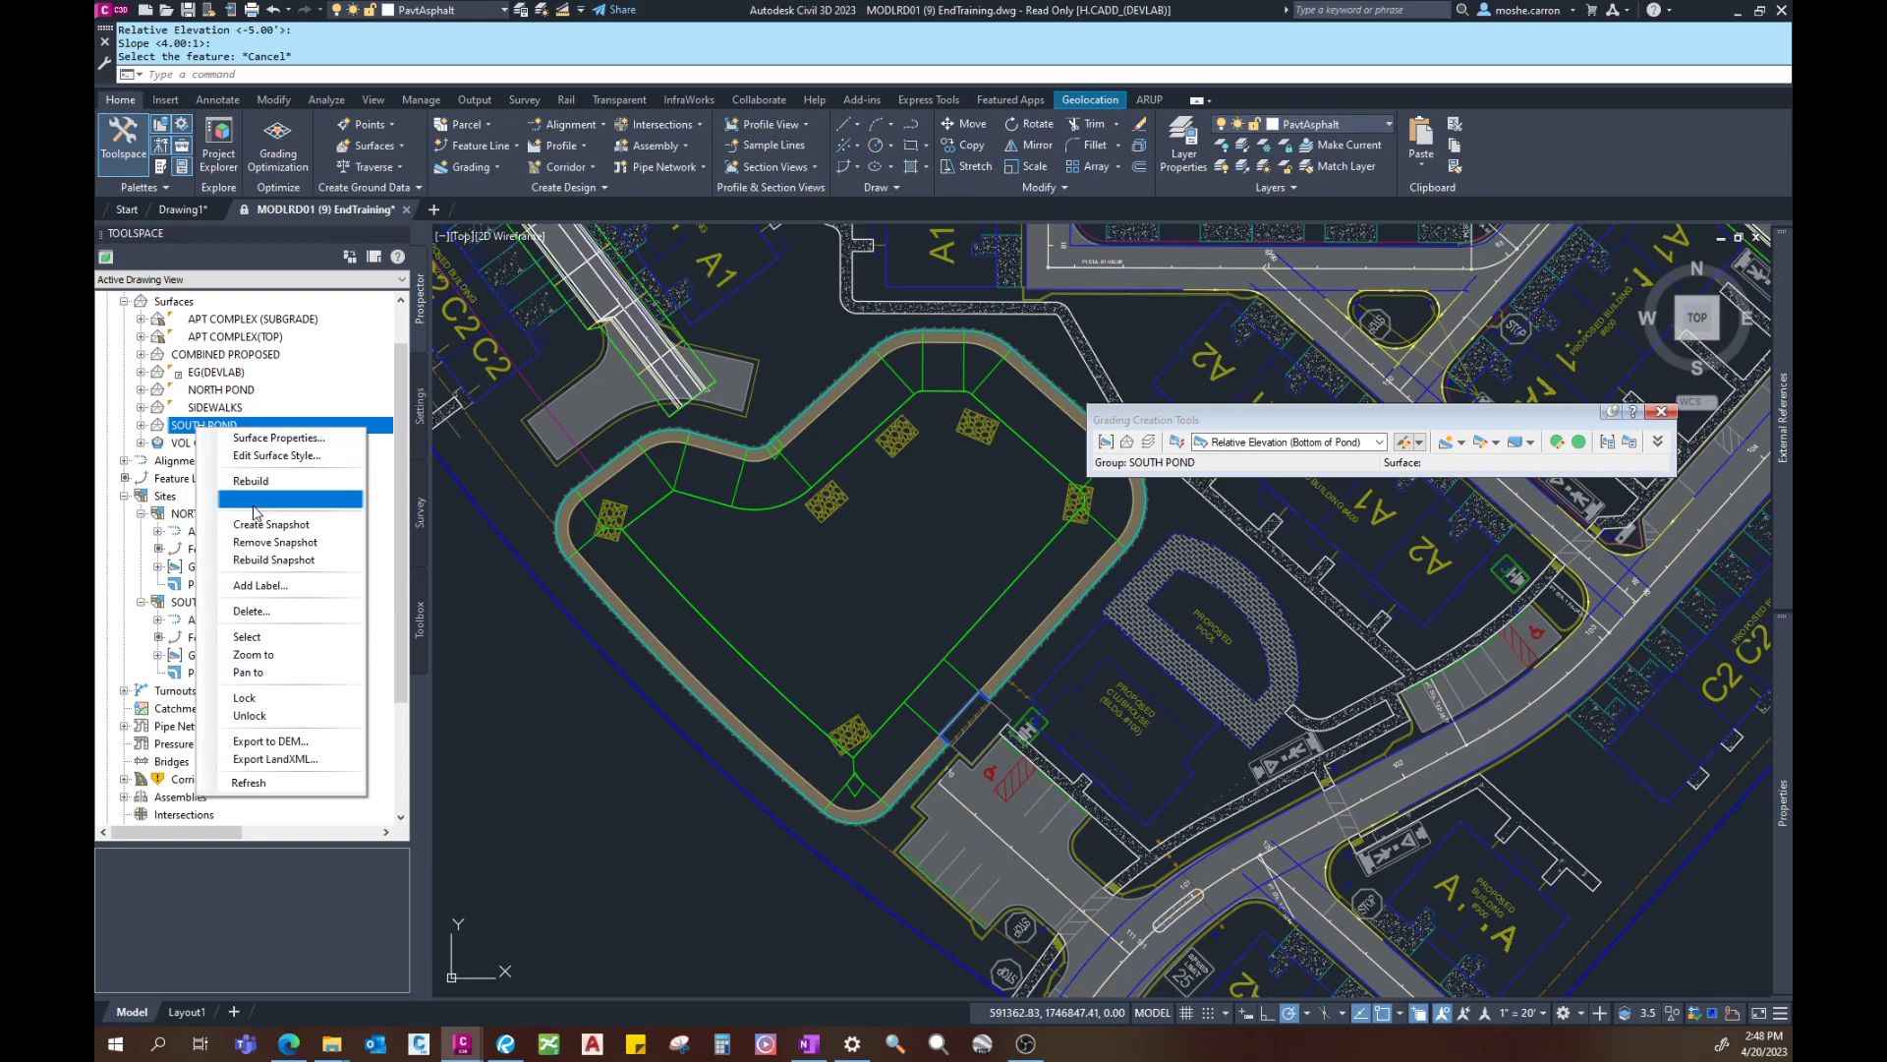
left_click(248, 637)
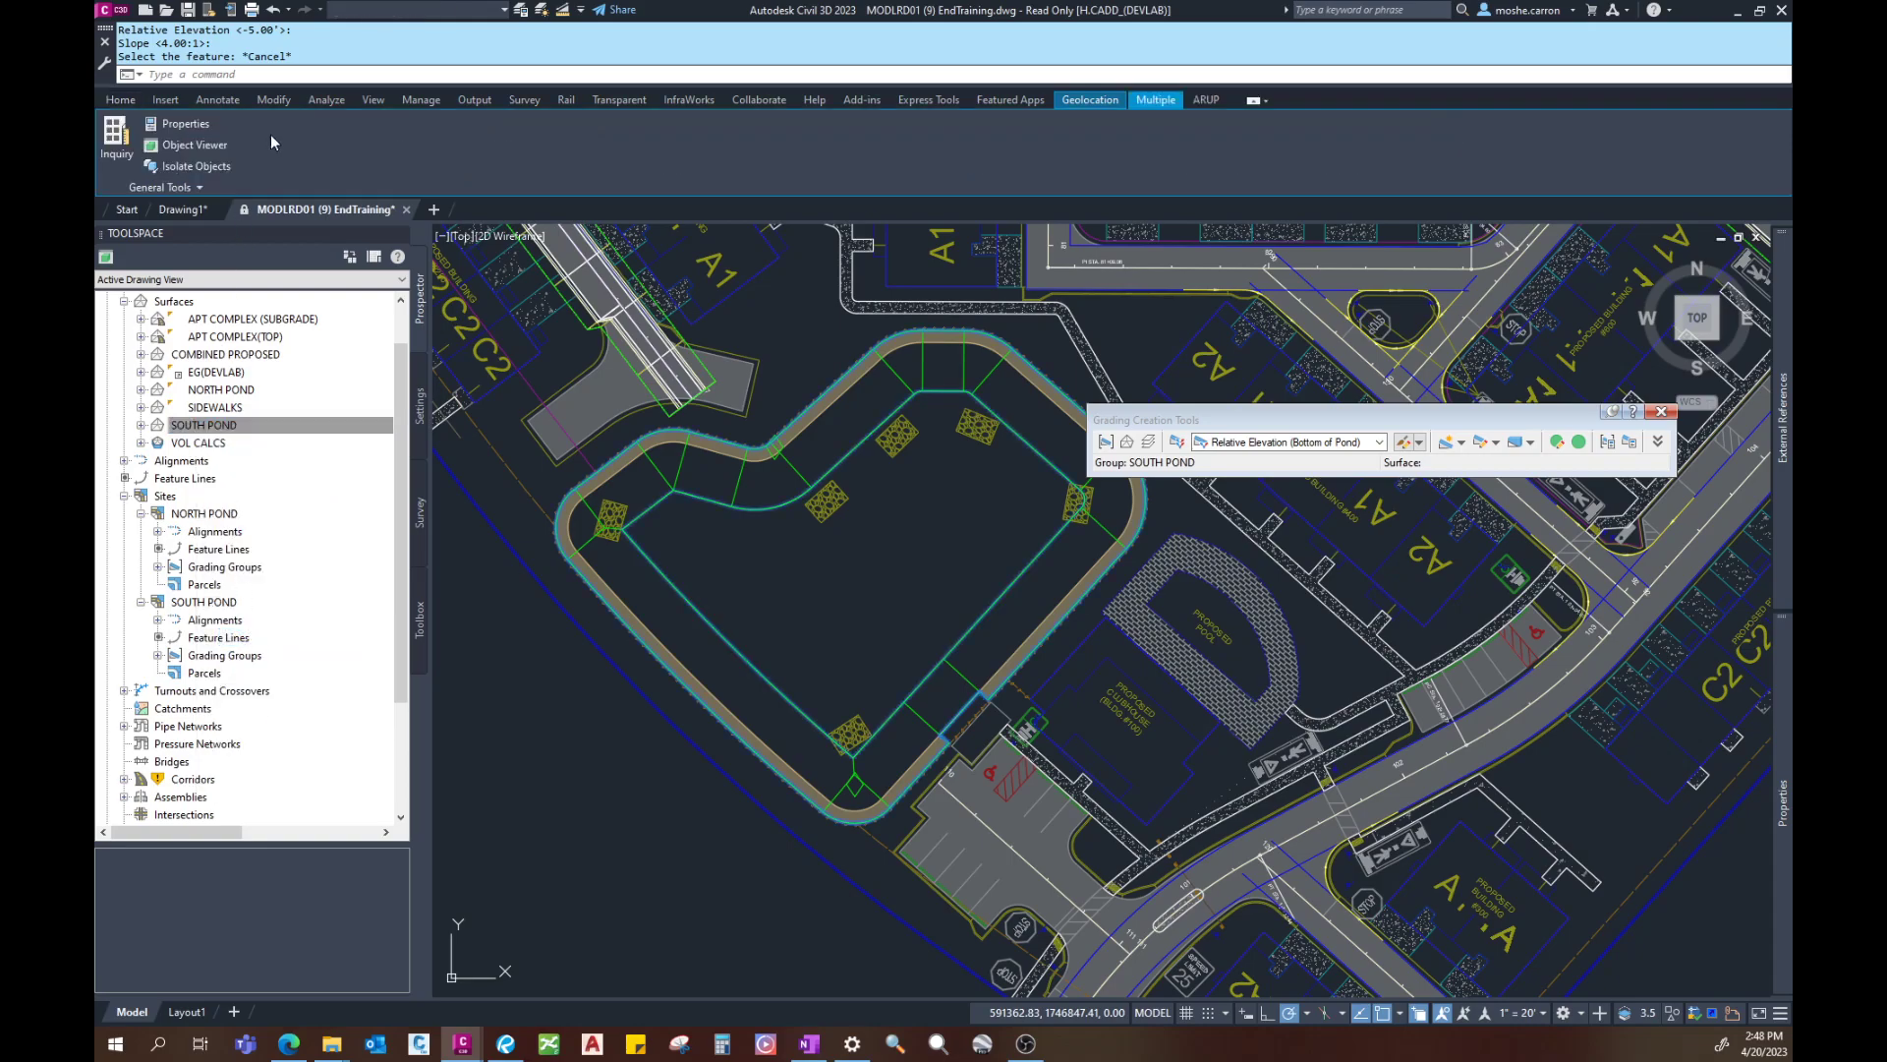
left_click(213, 147)
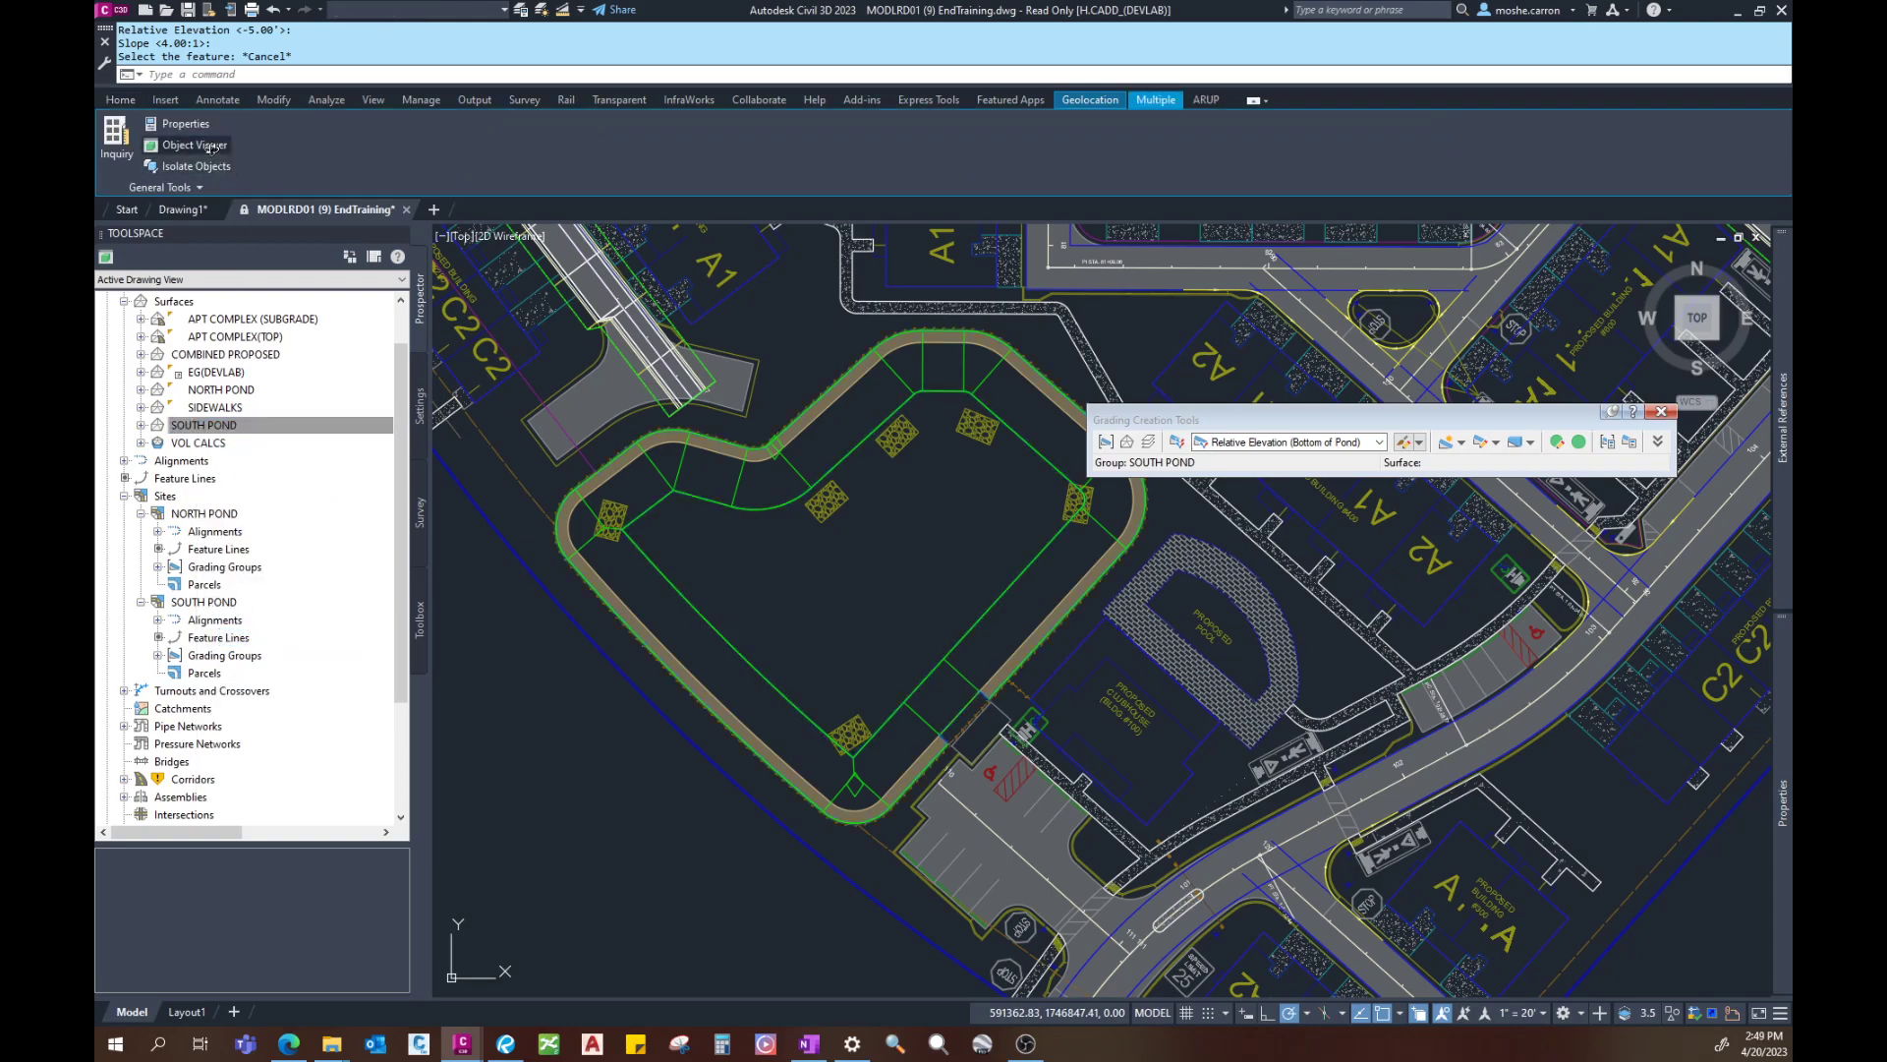
left_click_drag(94, 363, 1398, 2)
Step: Examine the pond's berm, access gap, side slopes and open bottom in 3D, close the viewer and clear the selection
left_click(1695, 195)
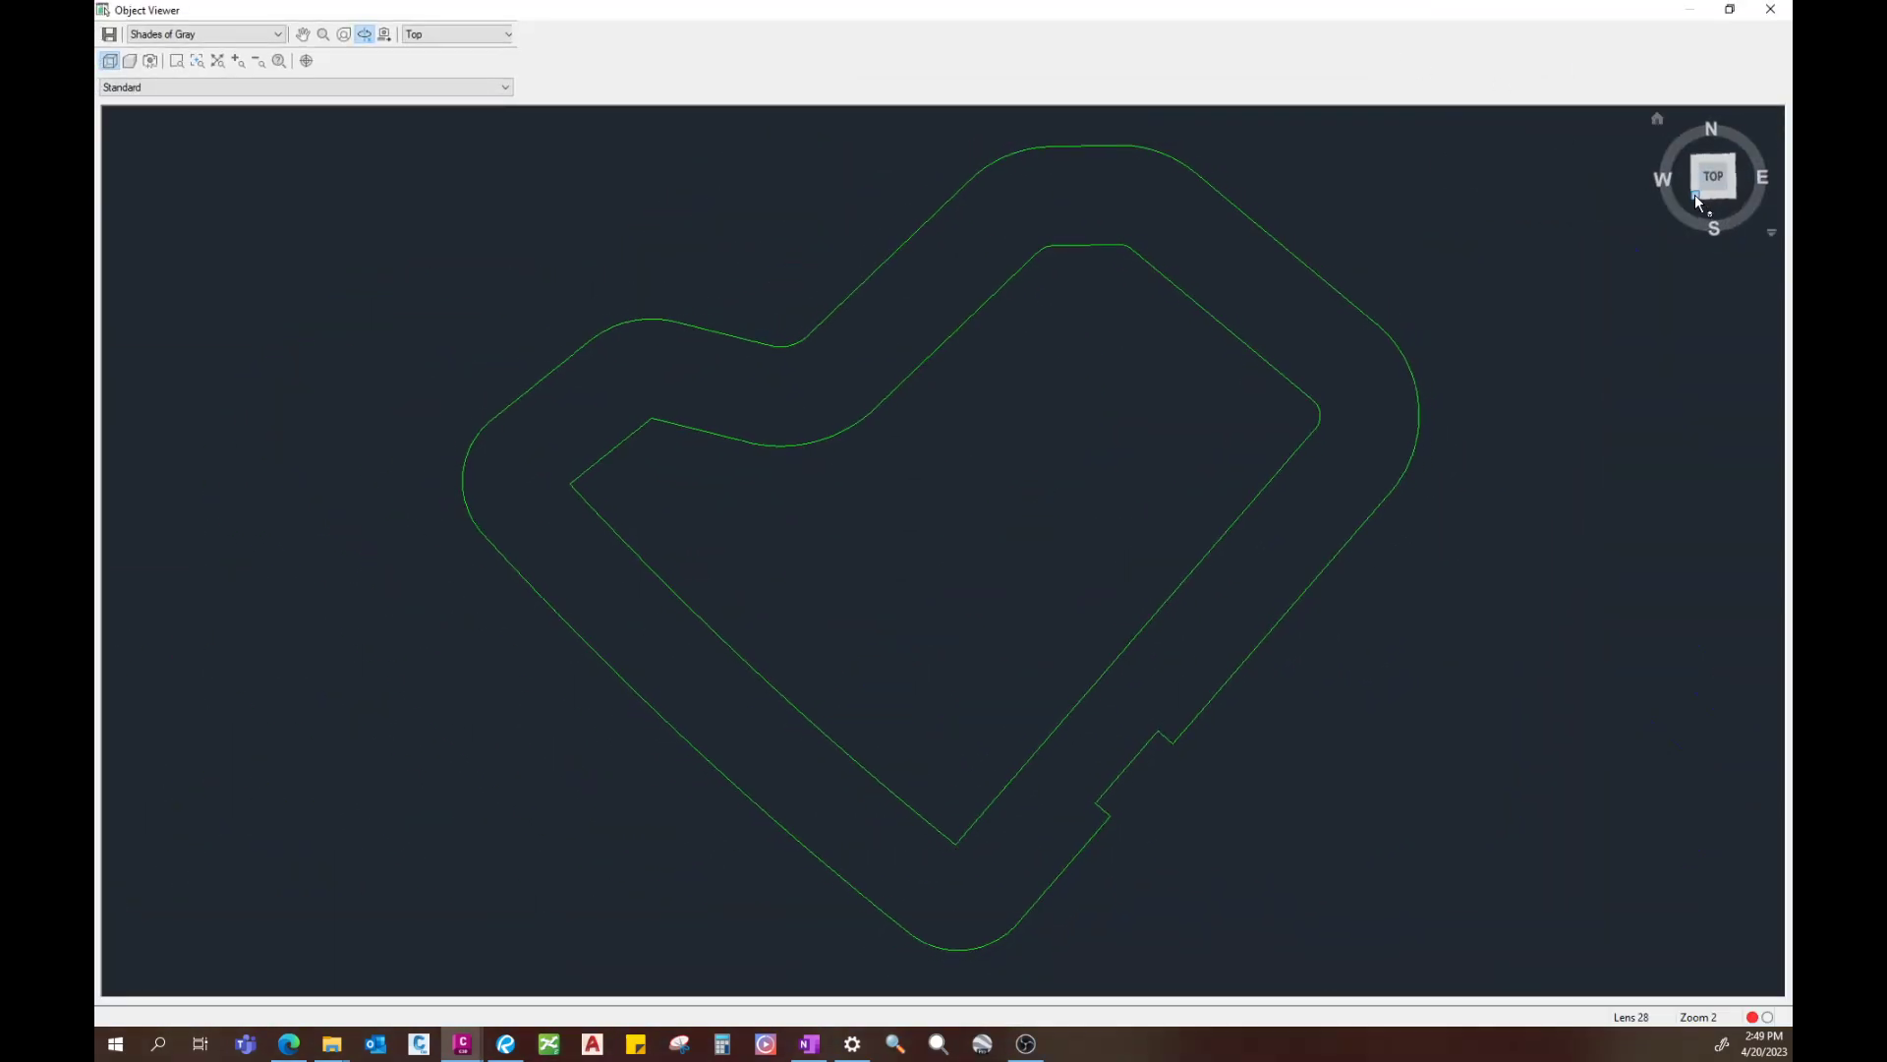
left_click_drag(976, 576, 914, 676)
scroll(895, 590, "up", 3)
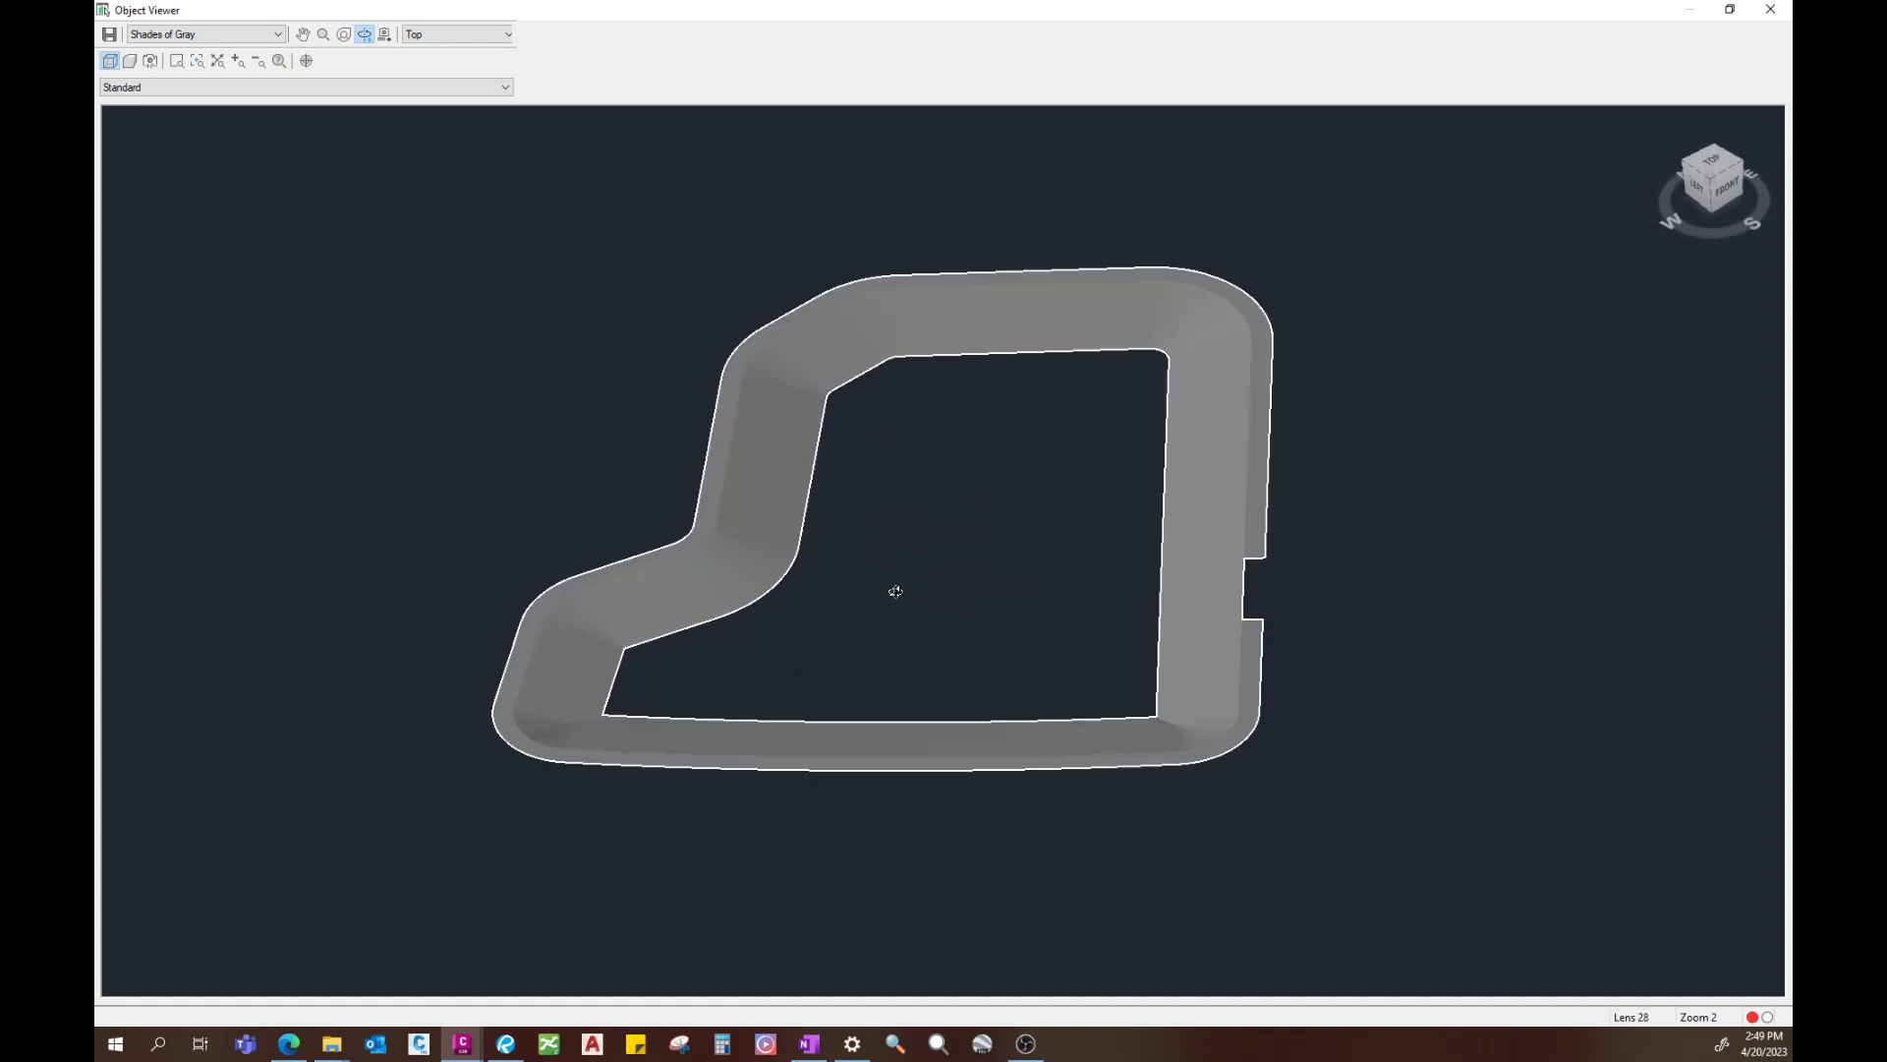
scroll(909, 584, "up", 2)
middle_click_drag(914, 573, 935, 616)
left_click_drag(755, 689, 626, 635)
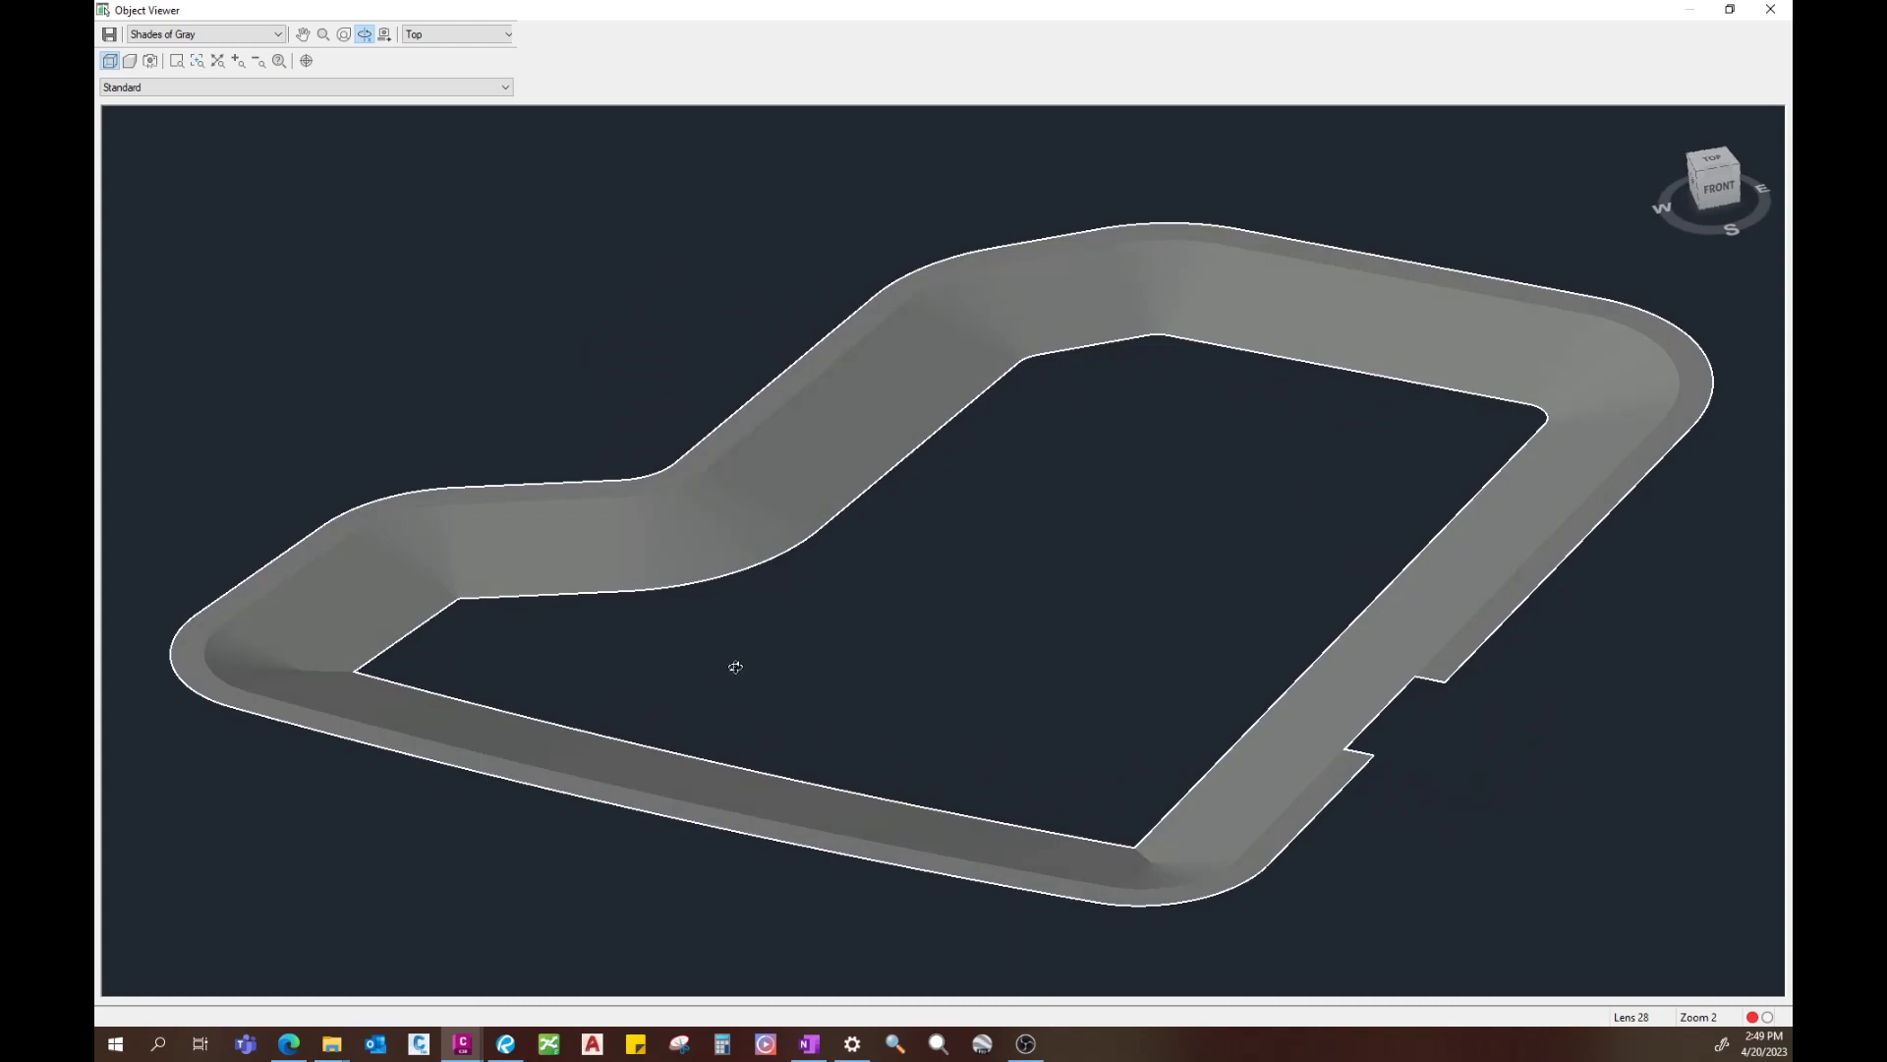
left_click_drag(941, 563, 1236, 659)
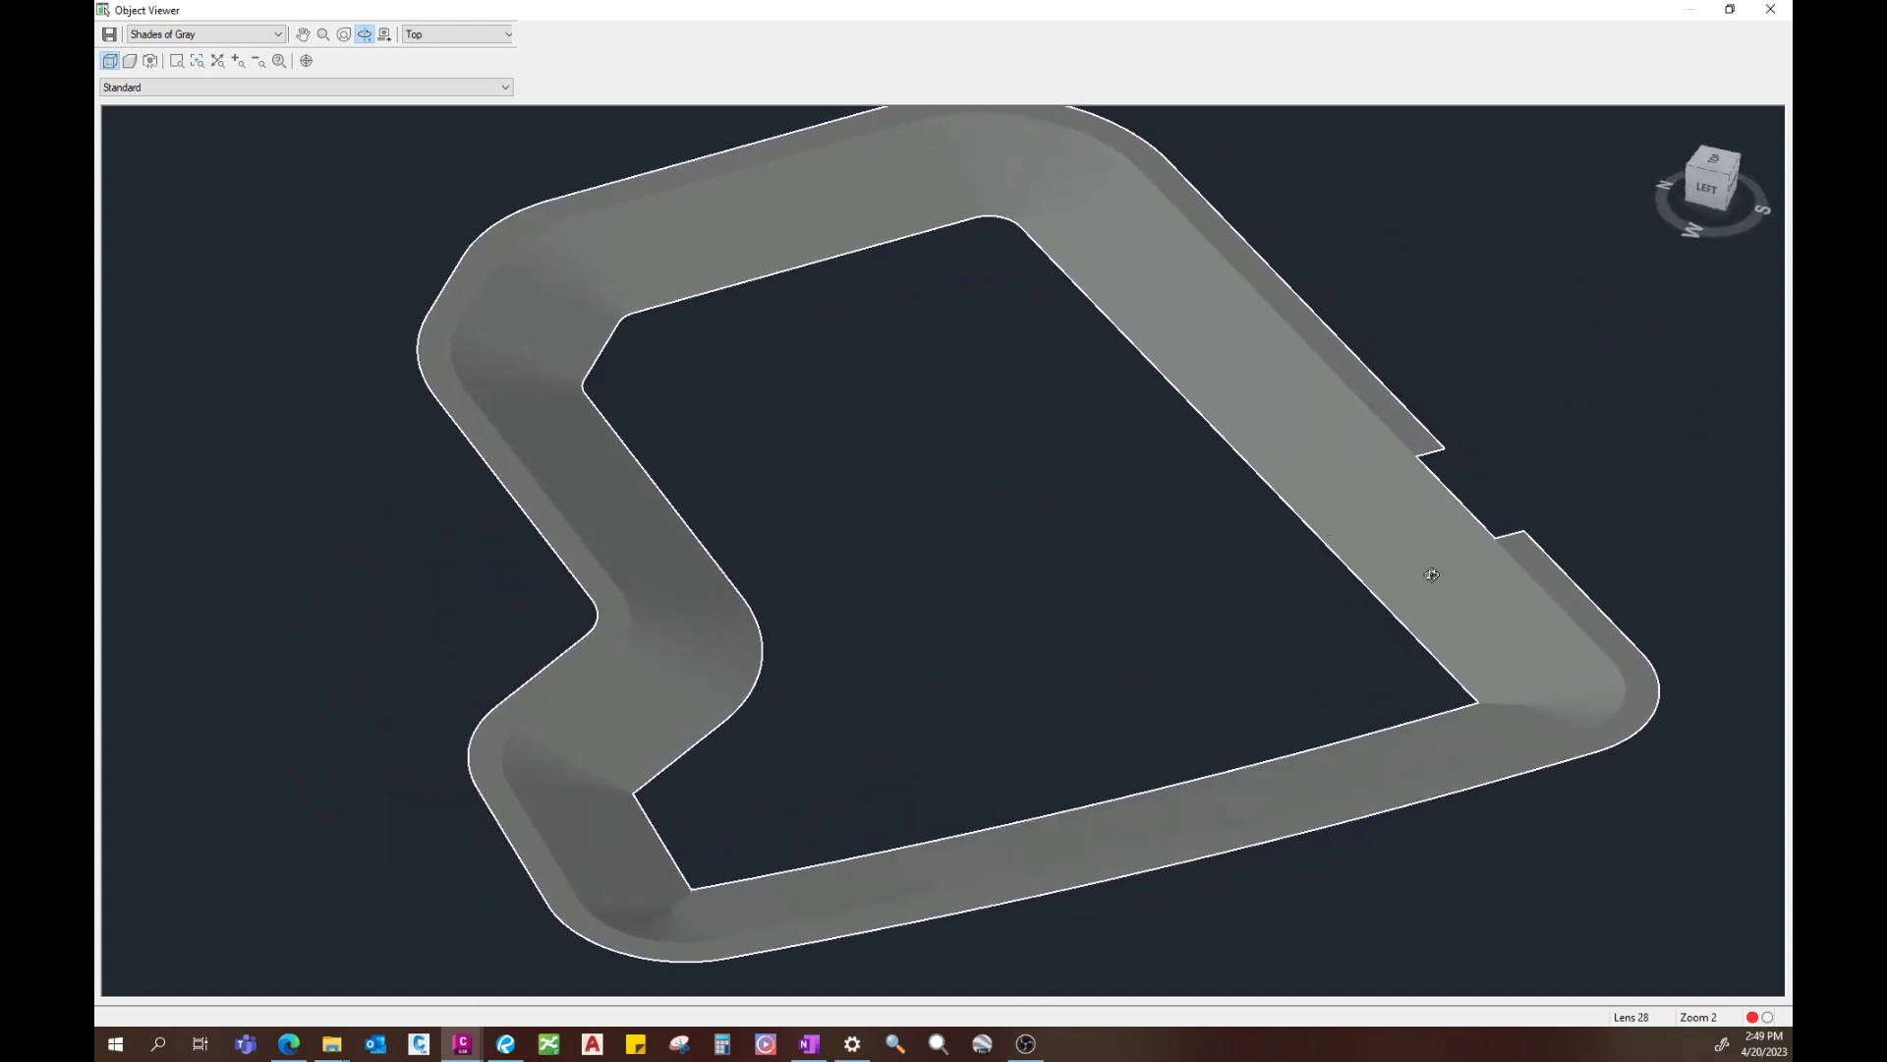
left_click_drag(1038, 691, 692, 424)
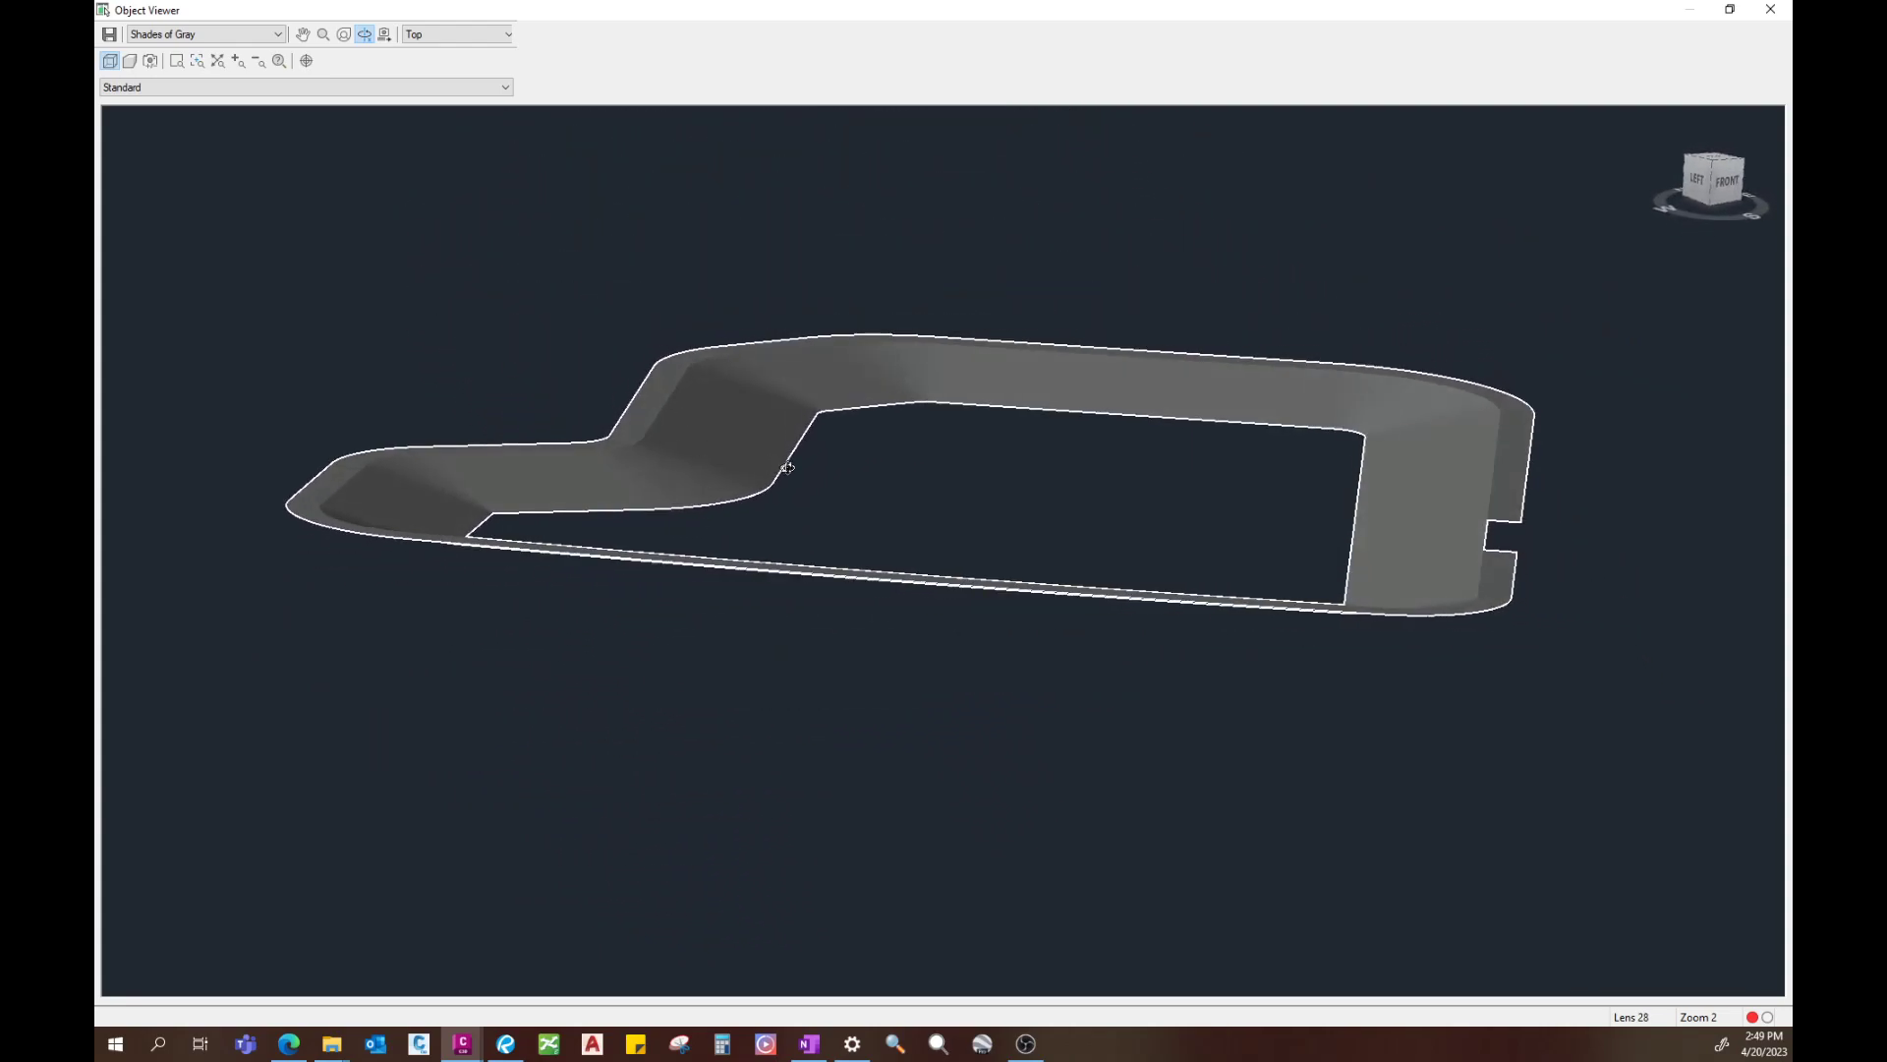
left_click_drag(577, 483, 573, 484)
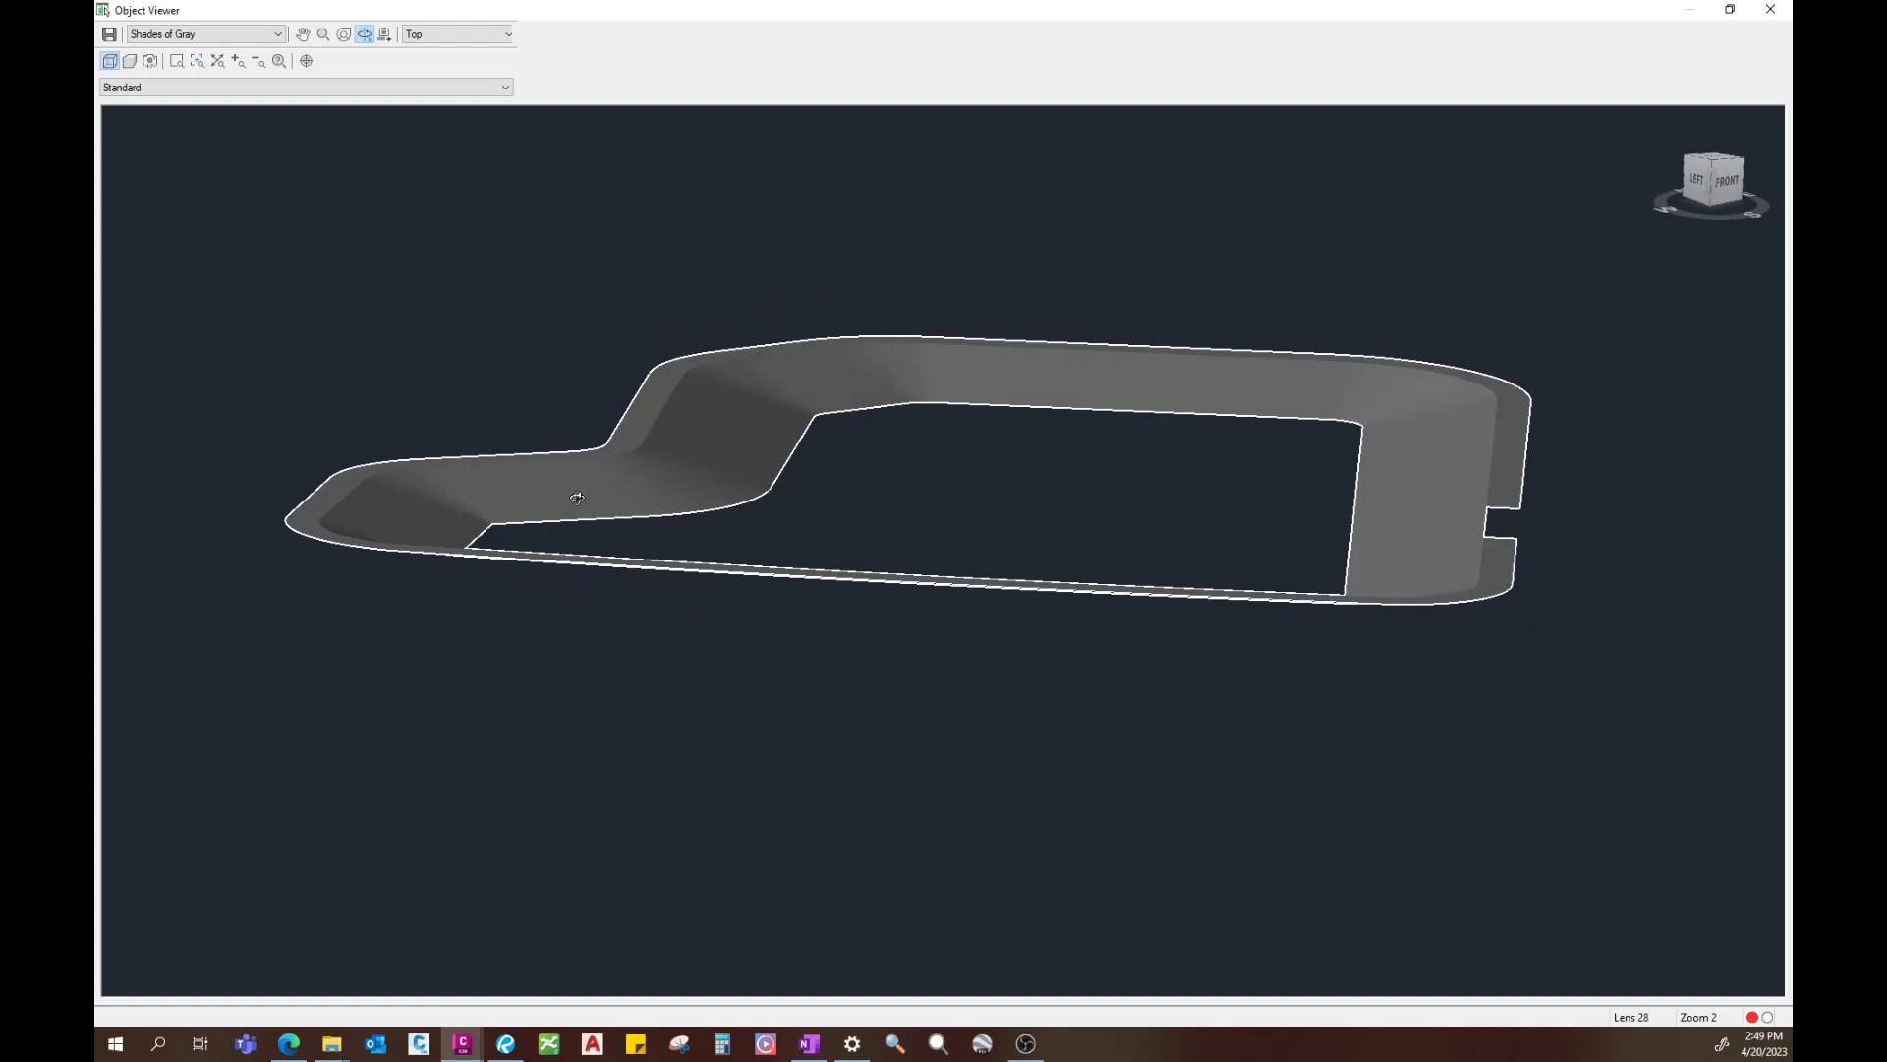
scroll(593, 433, "up", 10)
middle_click_drag(800, 626, 567, 514)
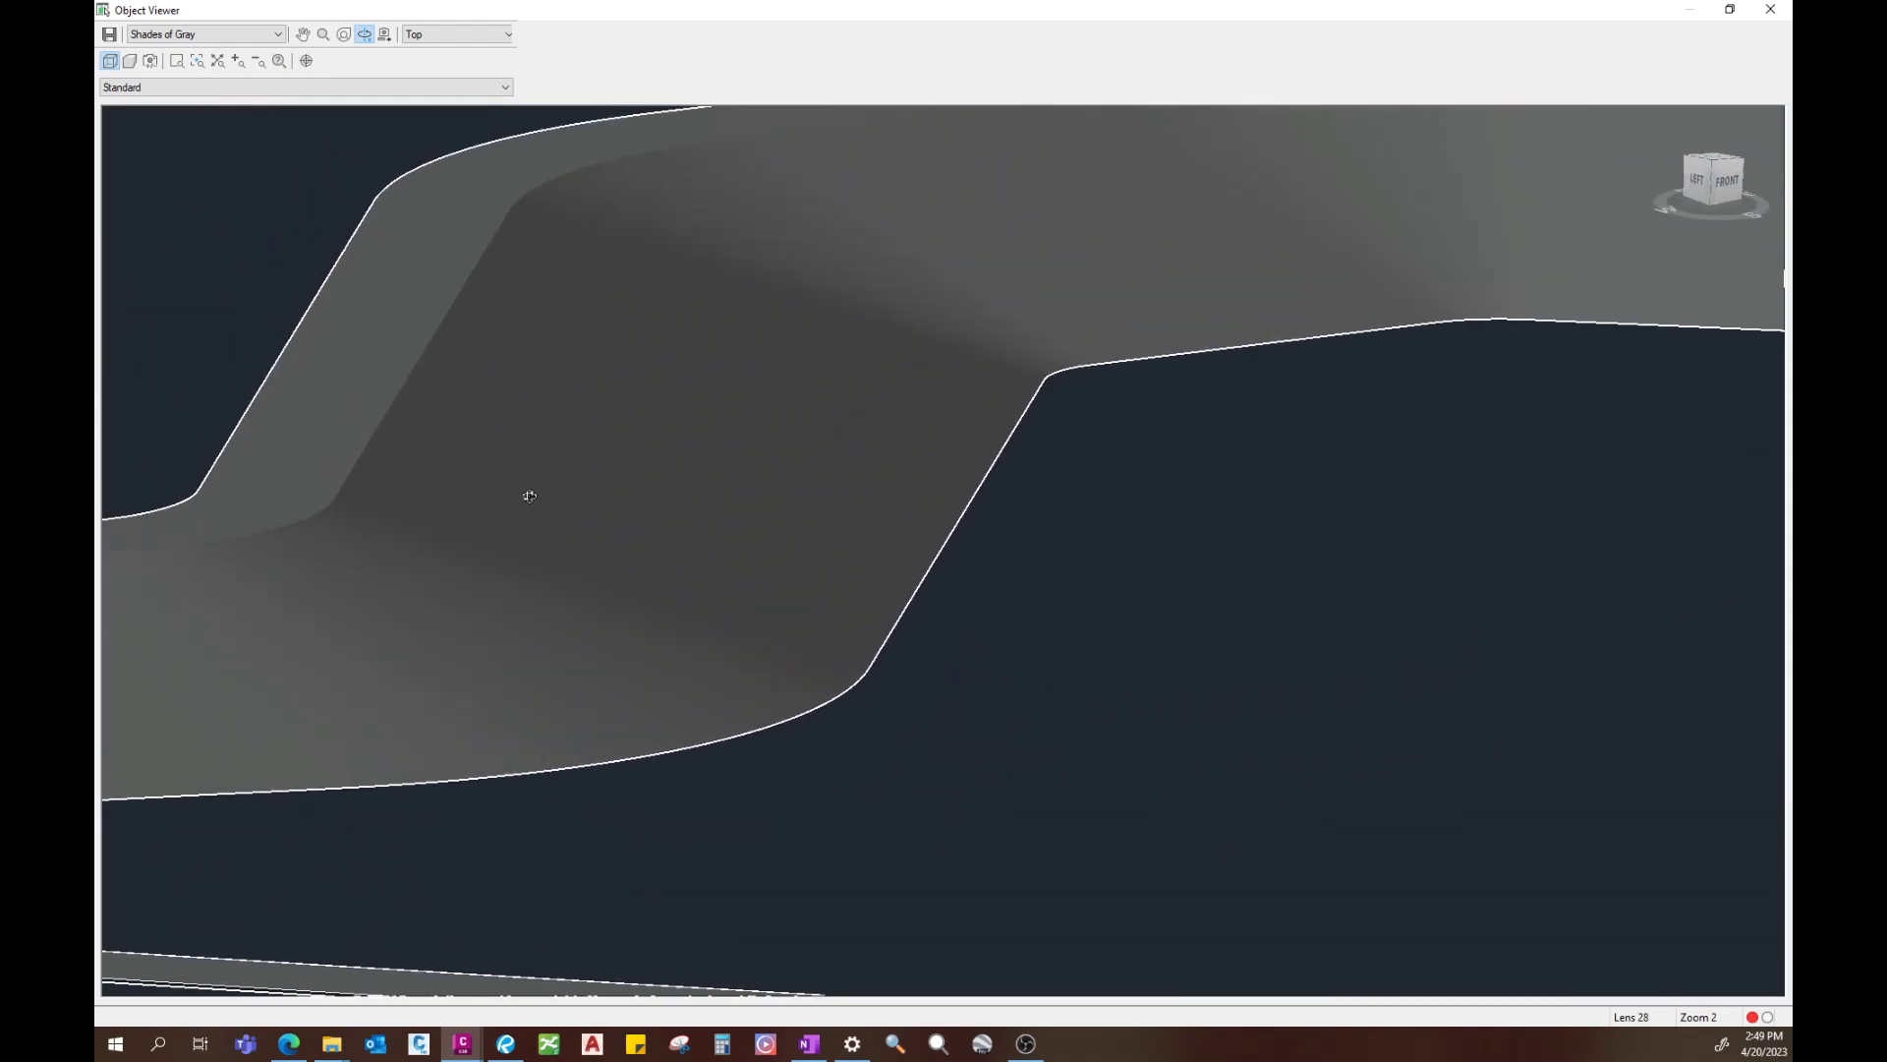
left_click(1770, 9)
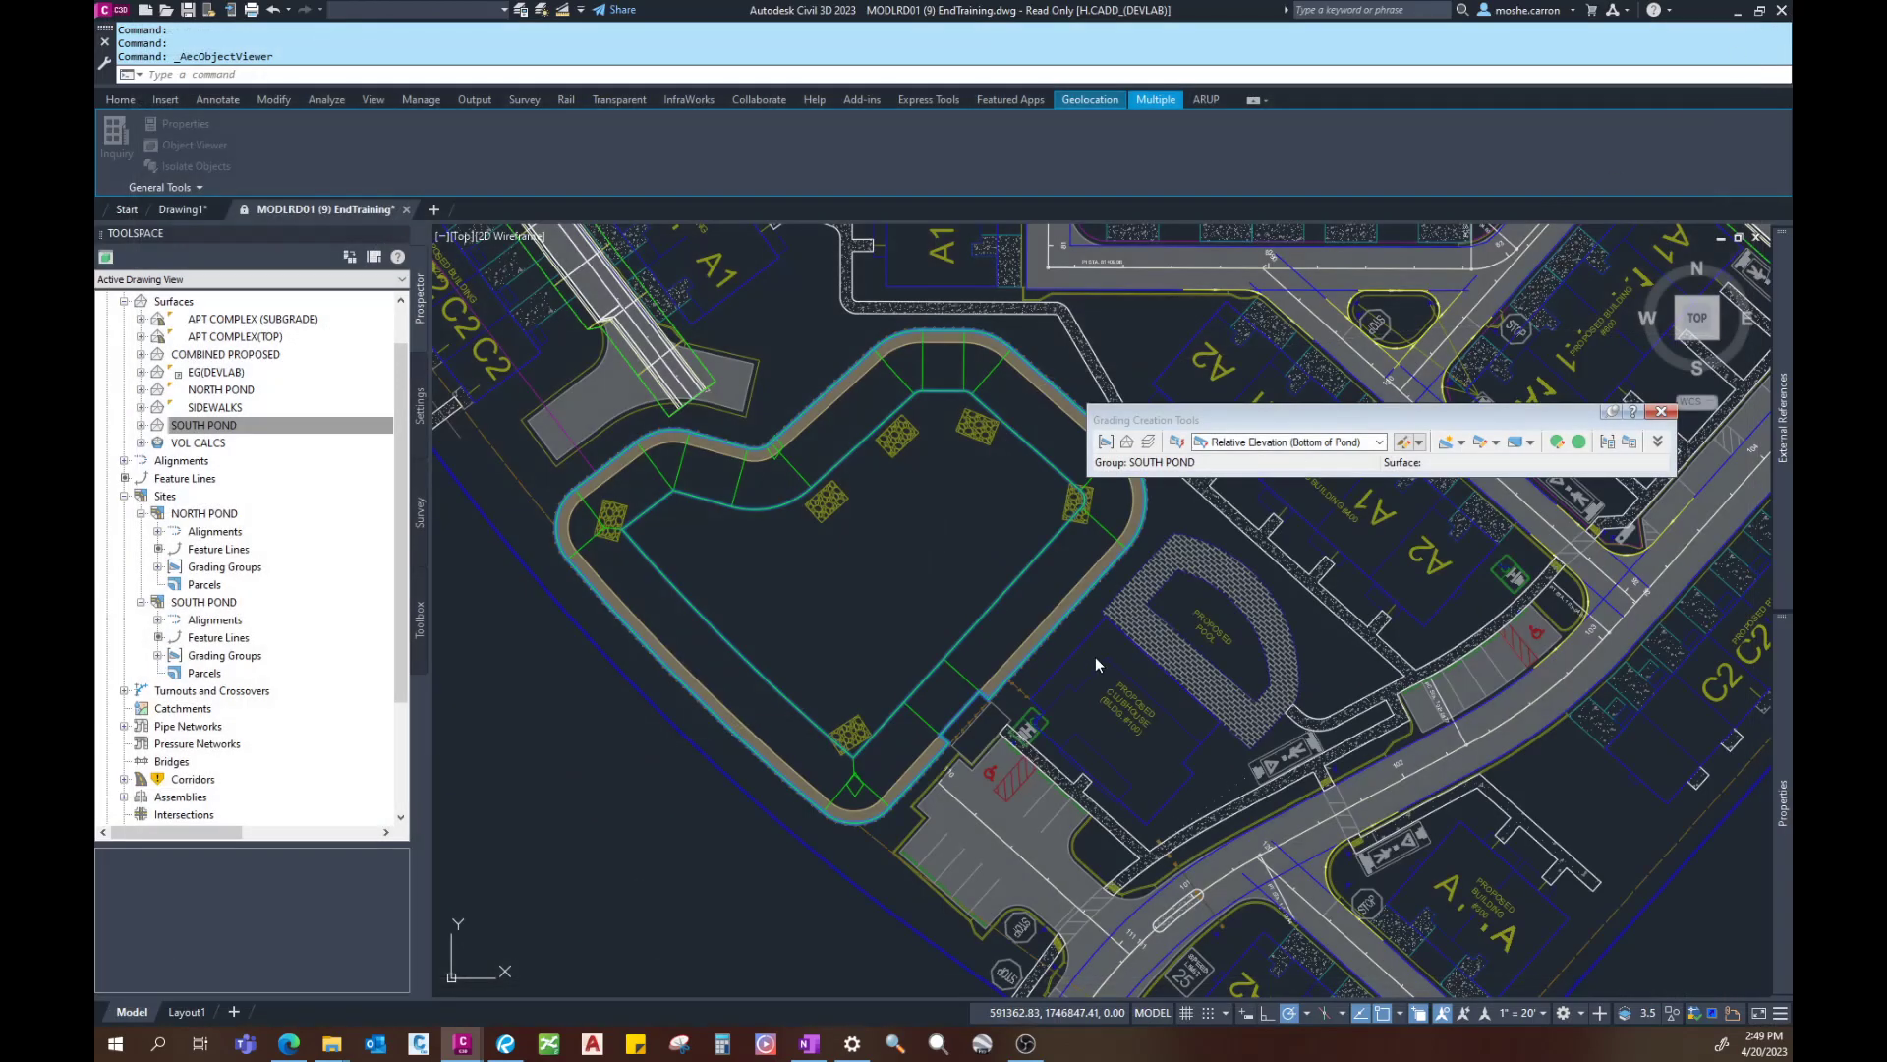
left_click(960, 548)
key("Escape")
key("Escape")
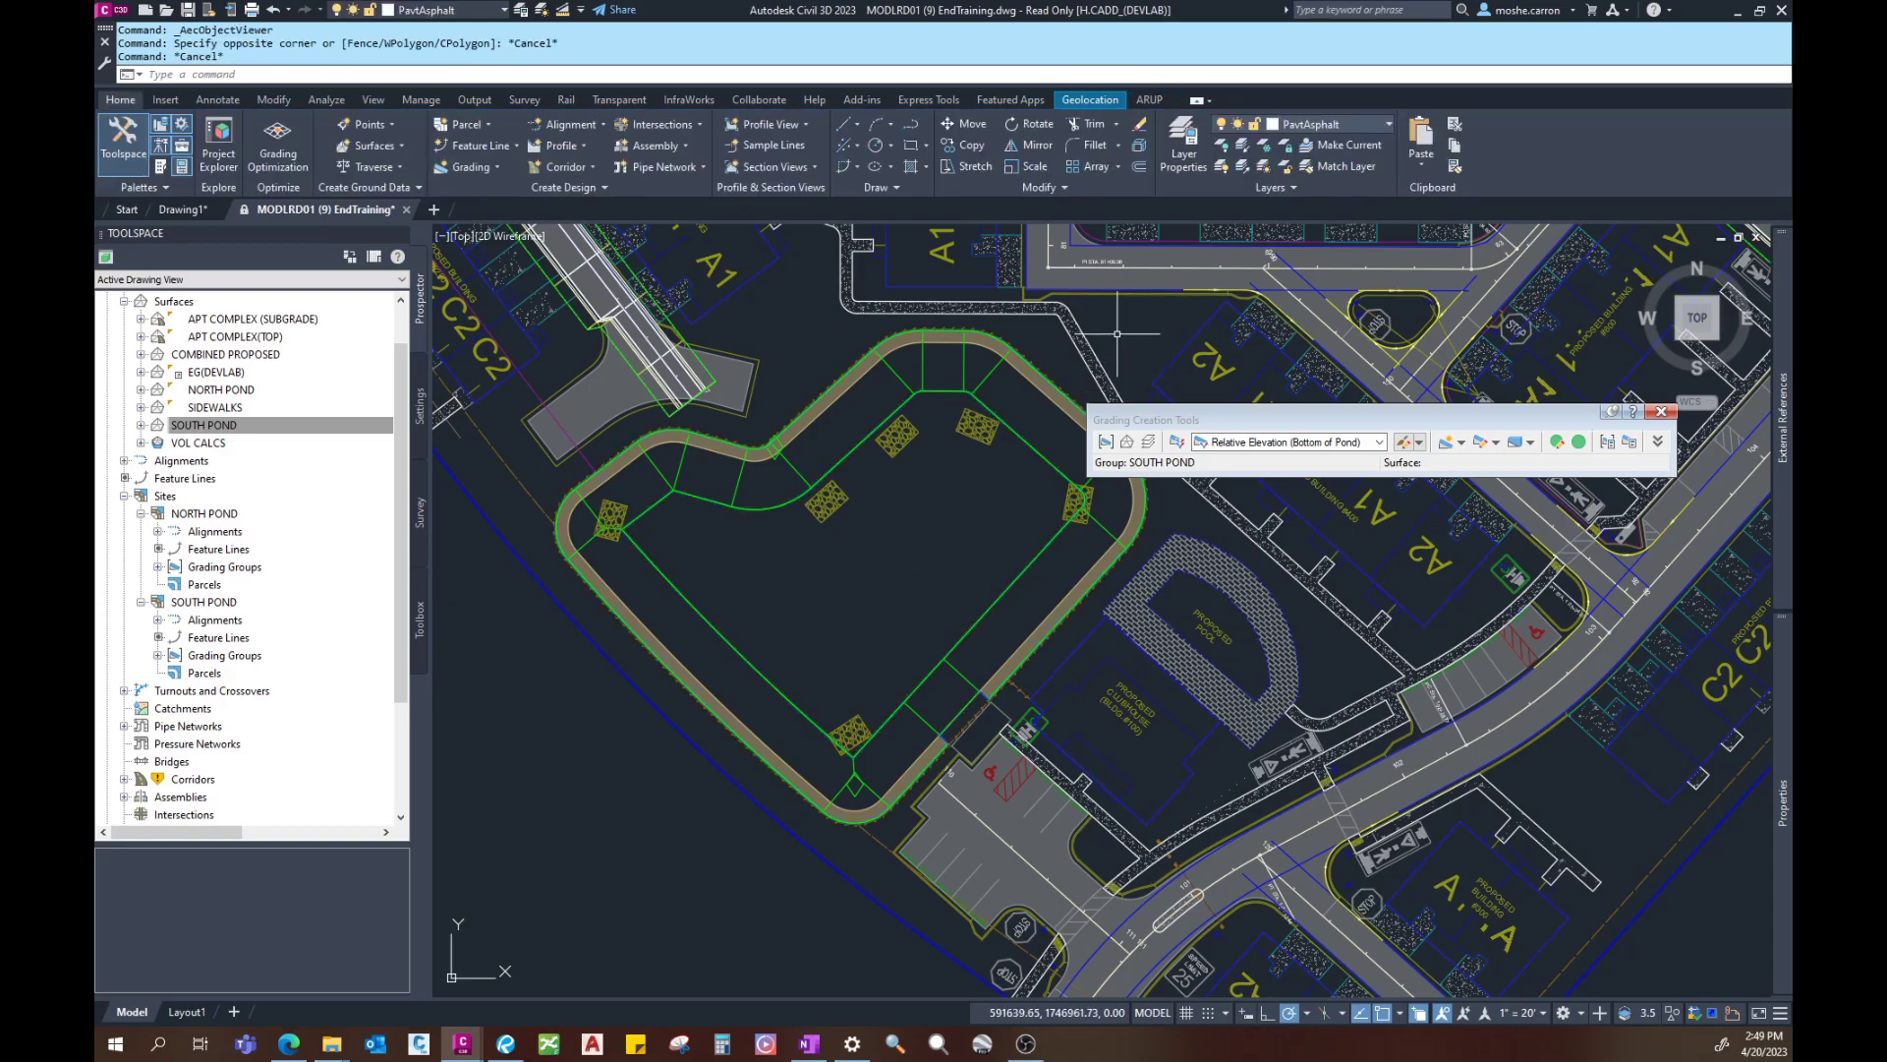
Step: Create a grading infill in the open area at the bottom of the south pond
left_click(497, 167)
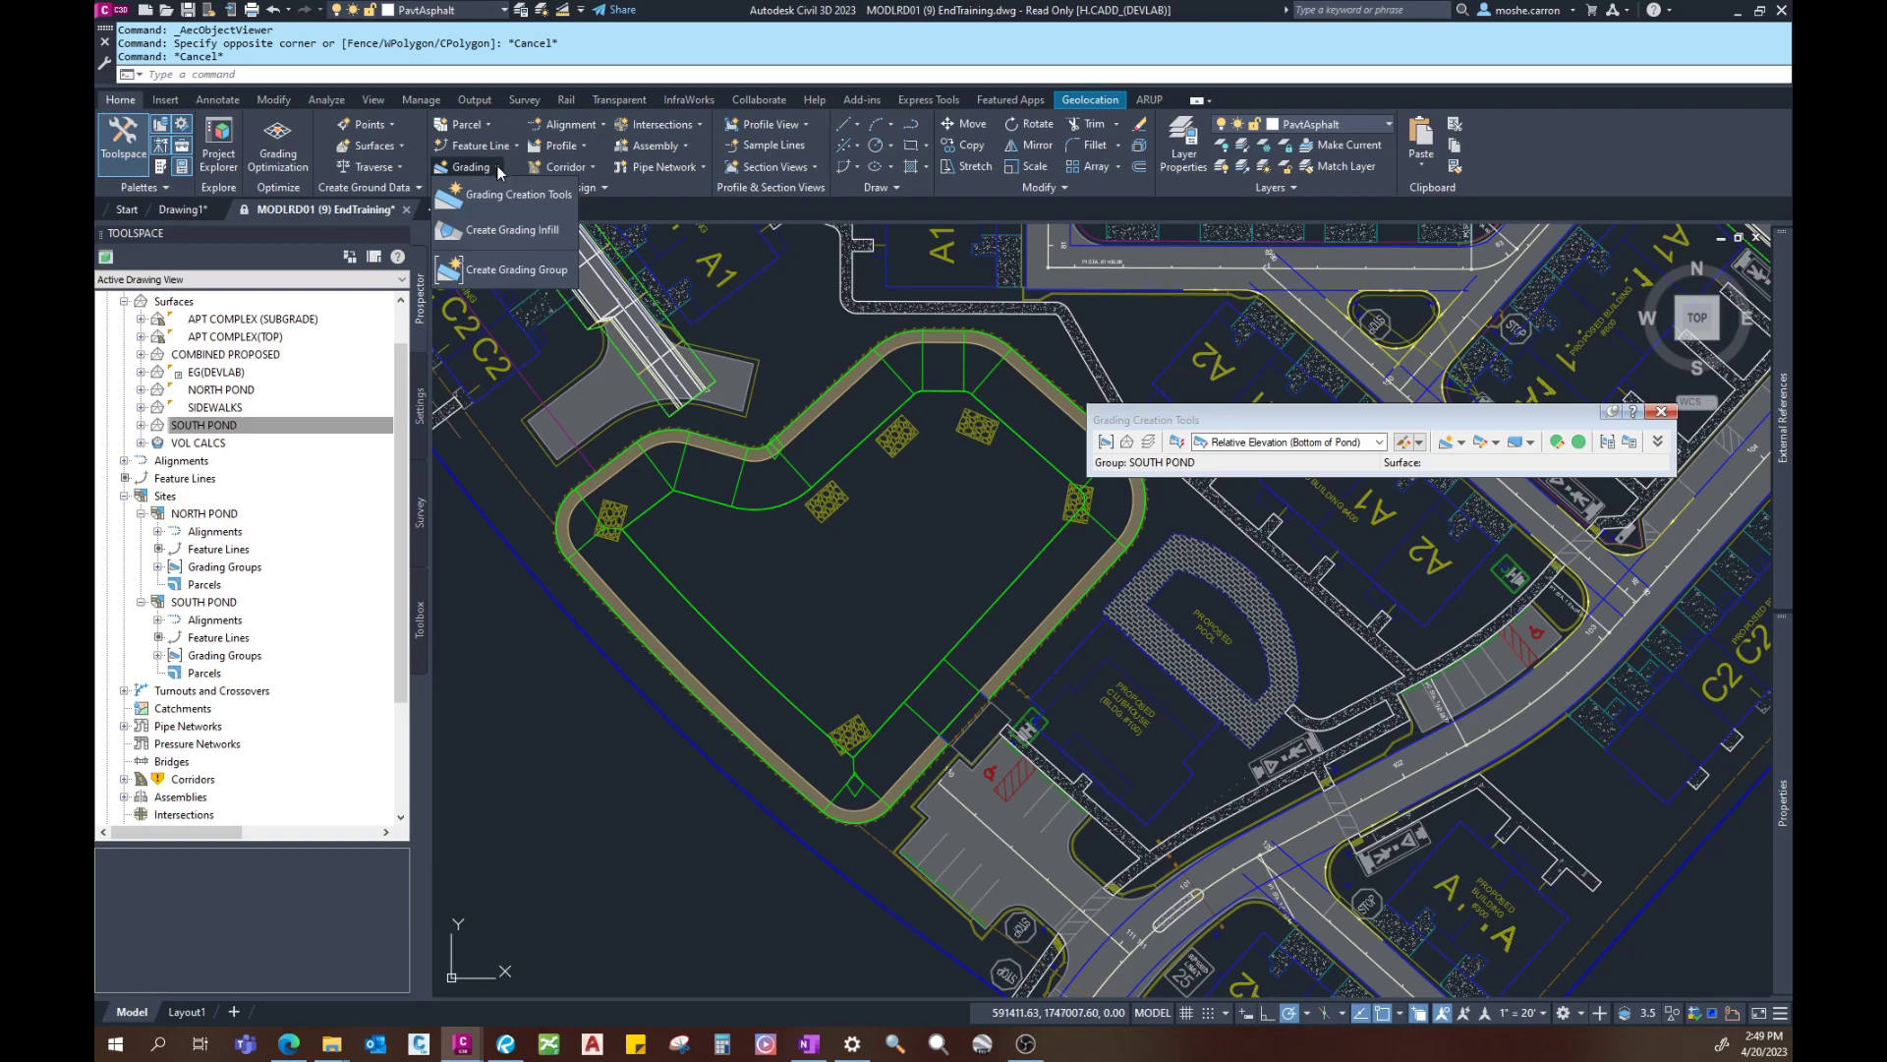
left_click(493, 232)
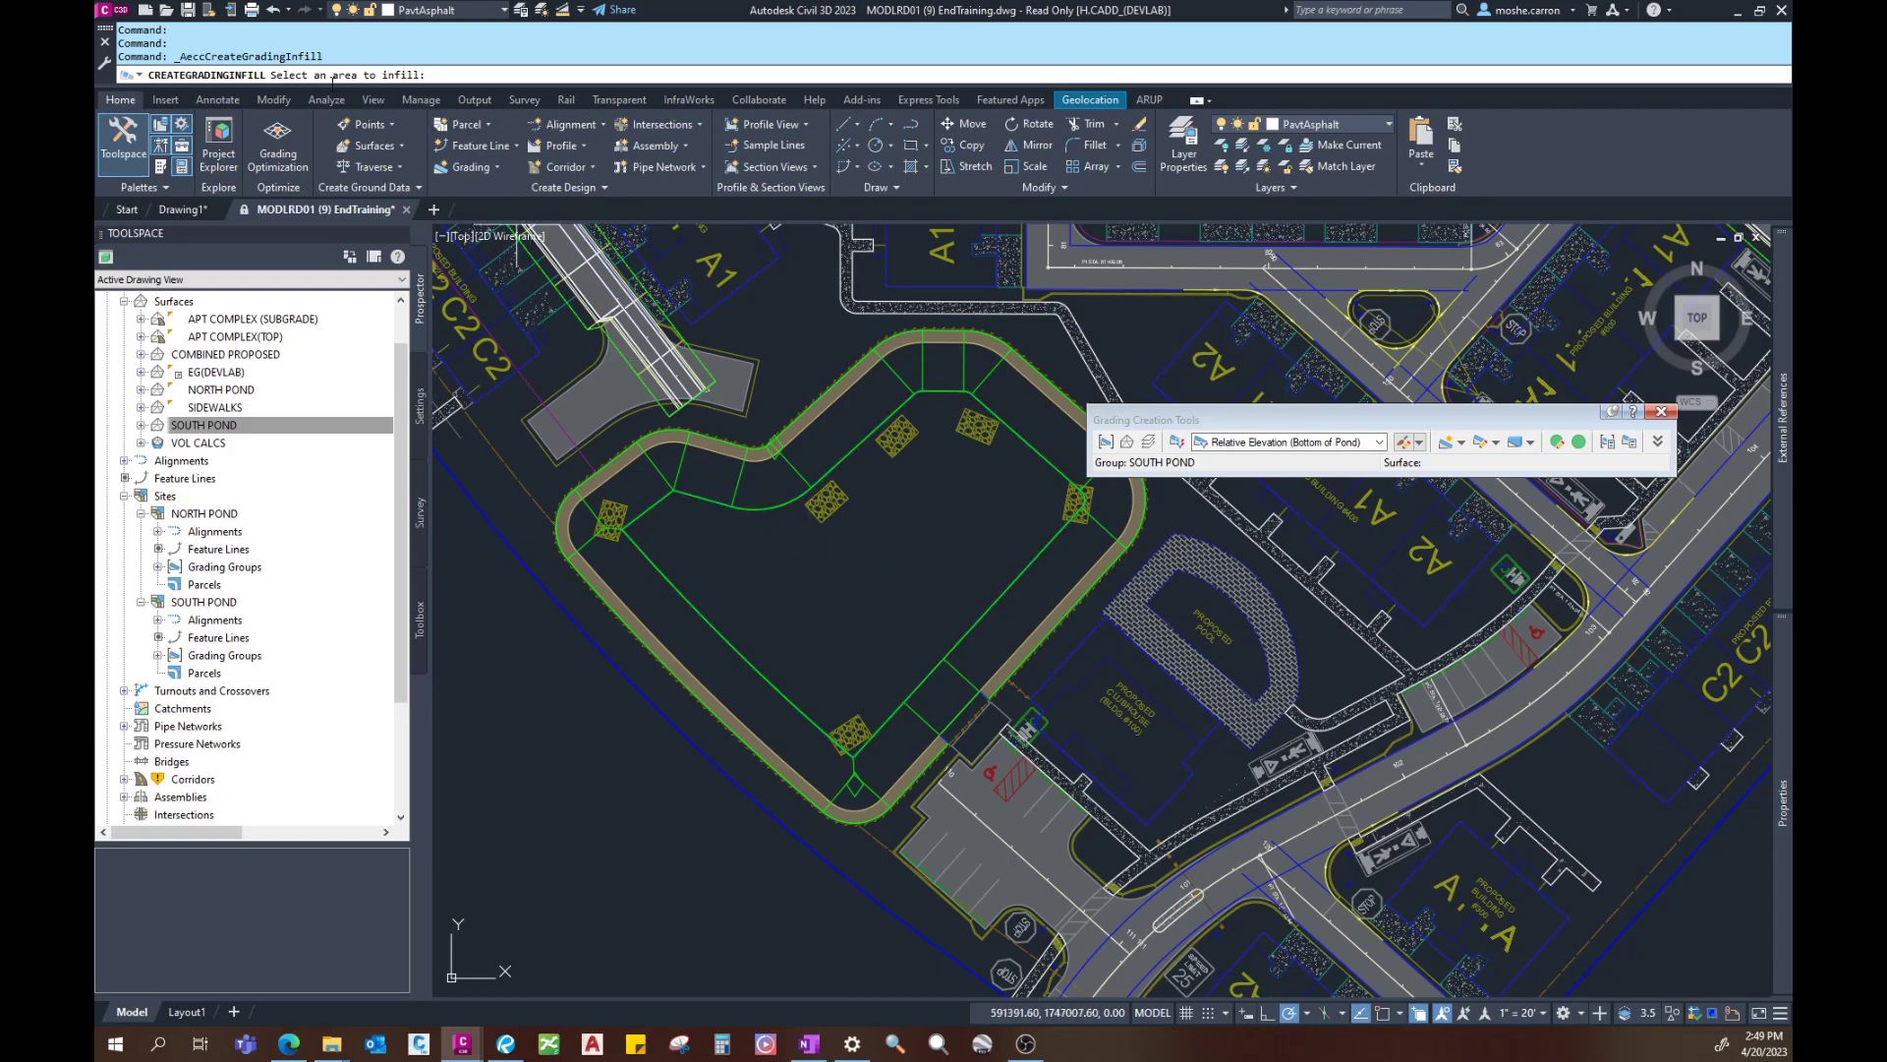
left_click(890, 573)
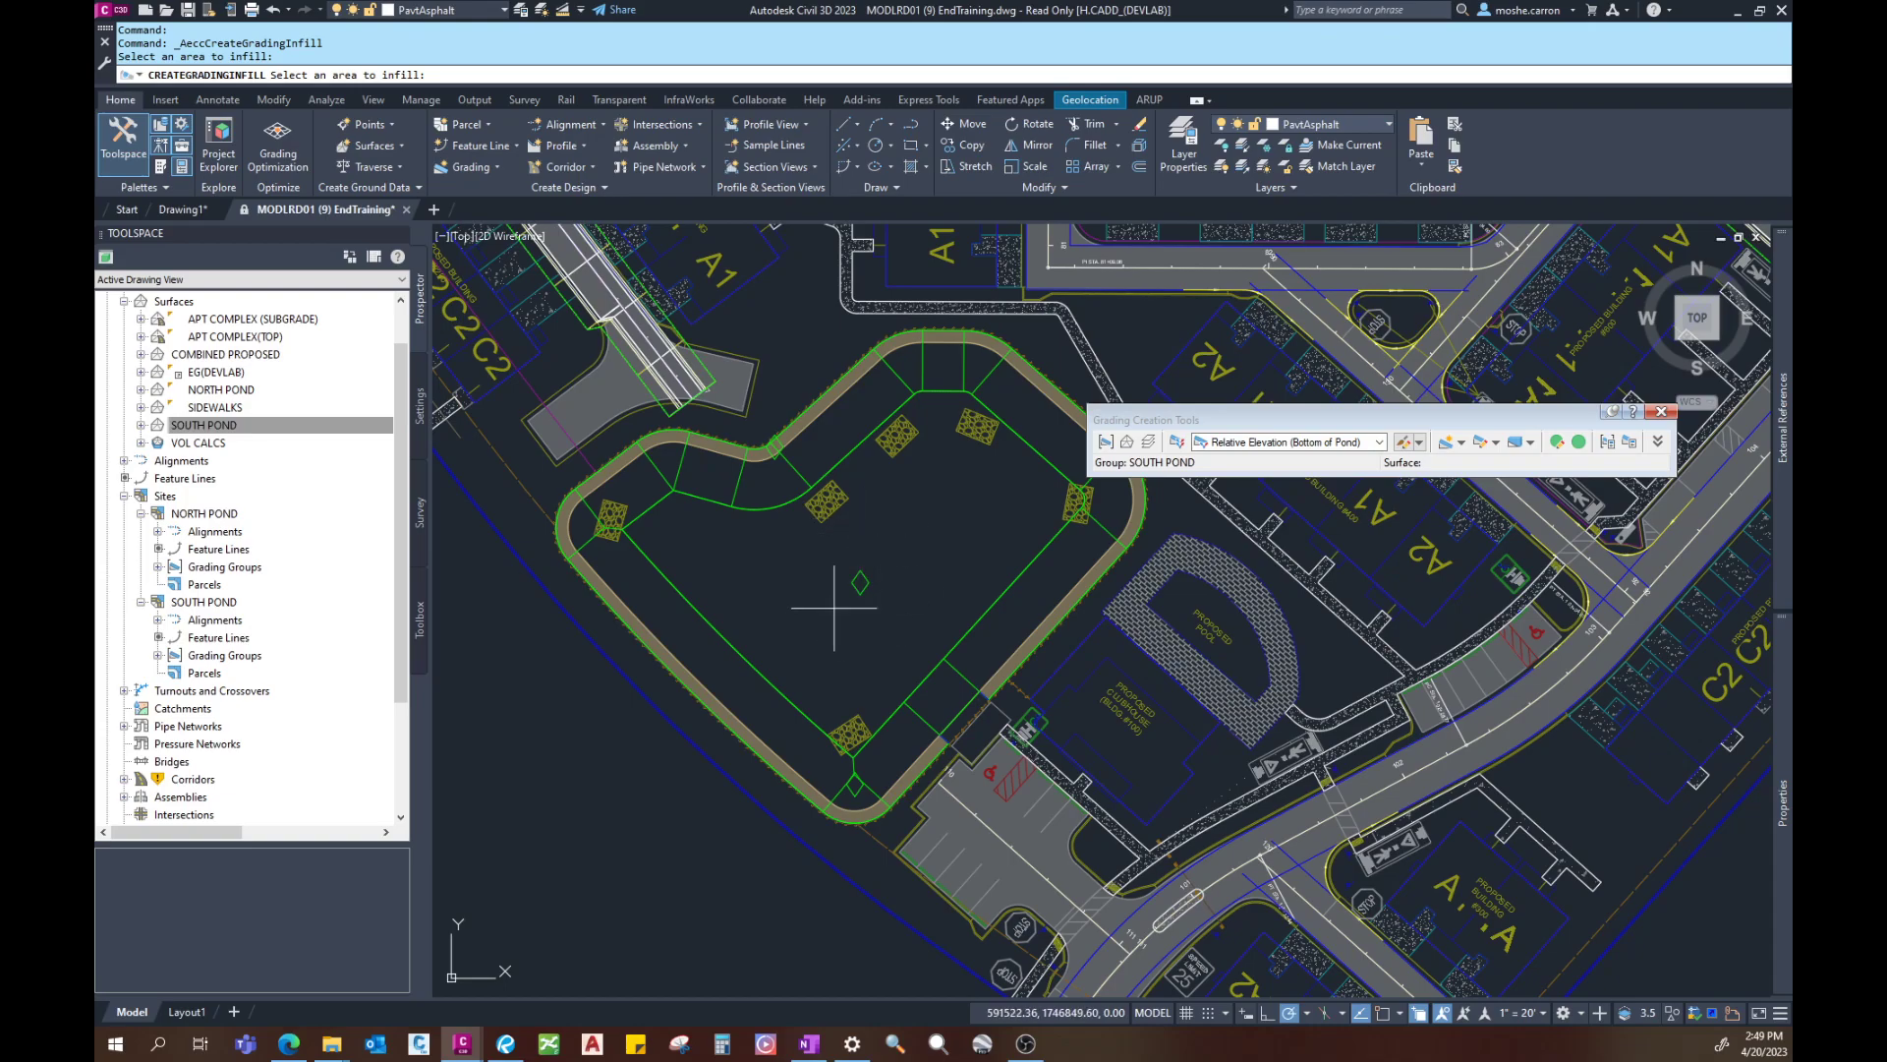
middle_click_drag(868, 640, 898, 578)
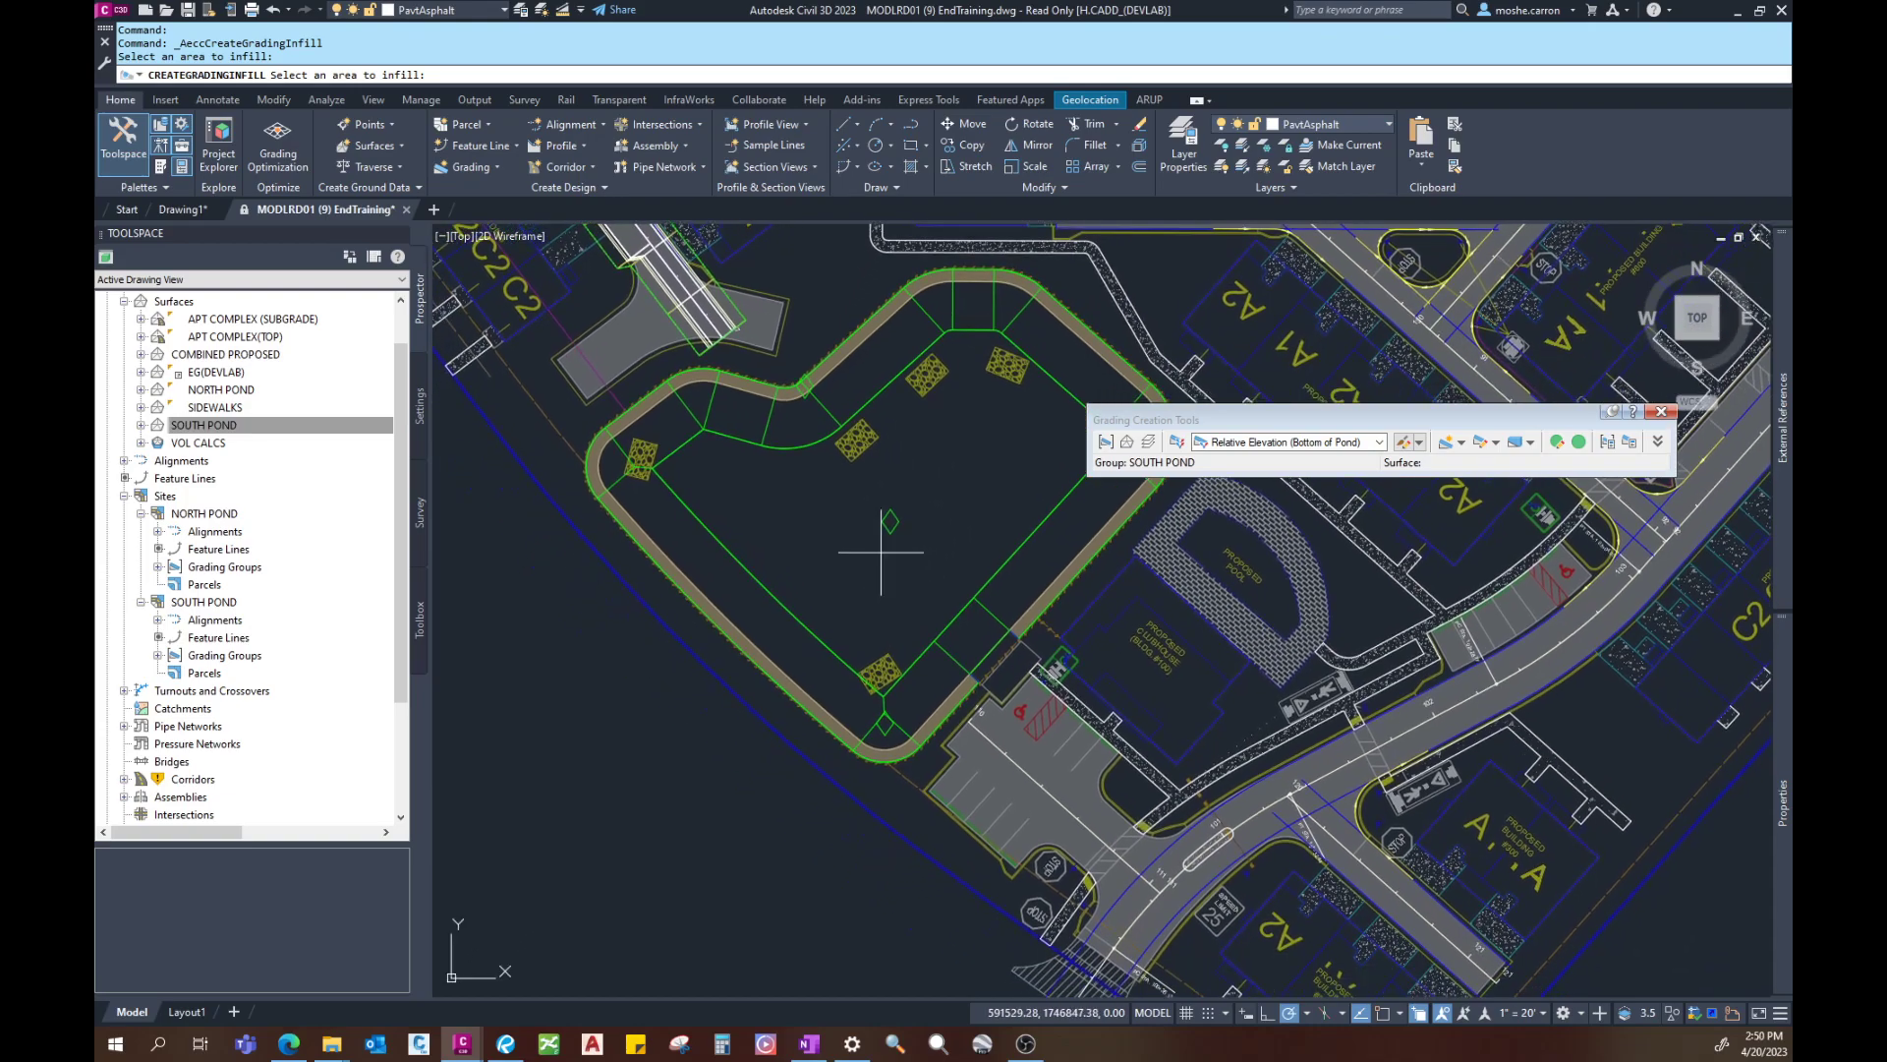
middle_click_drag(914, 514, 906, 524)
Step: End the grading infill command and select the SOUTH POND surface in the drawing
right_click(249, 429)
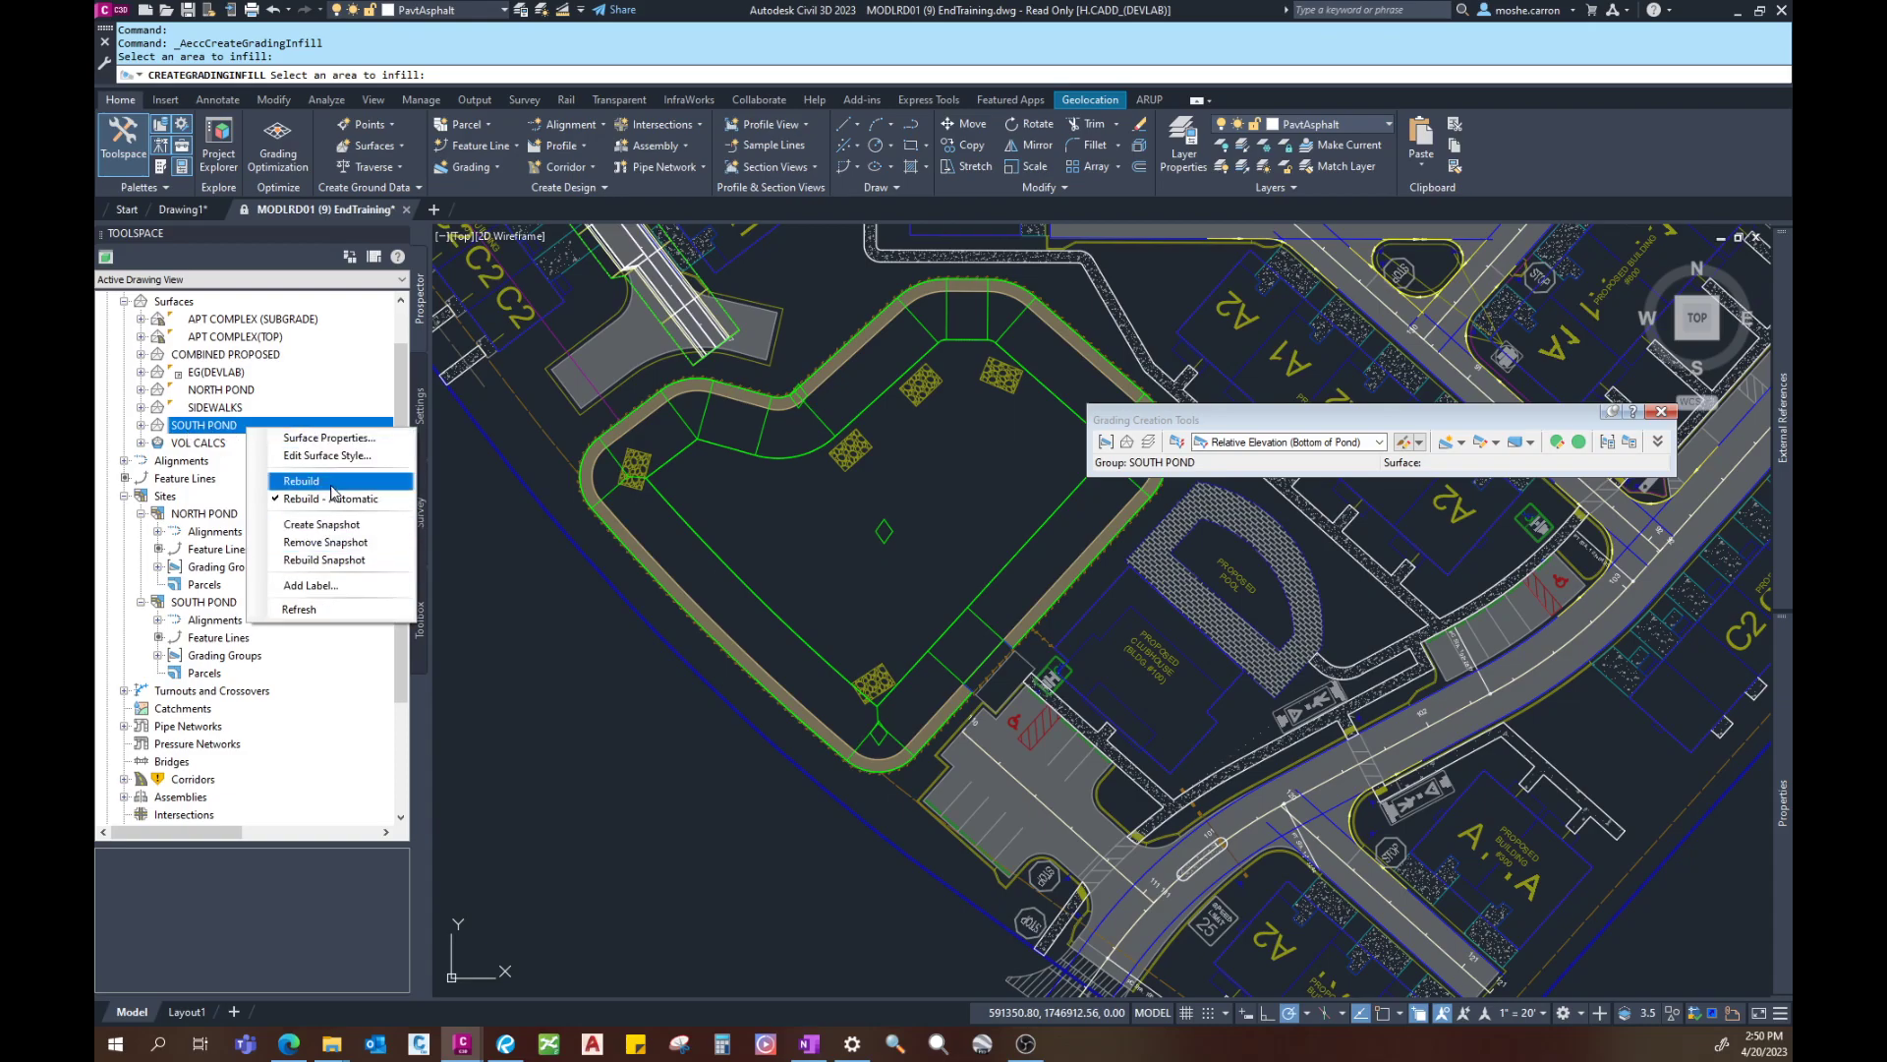
left_click(200, 431)
right_click(197, 428)
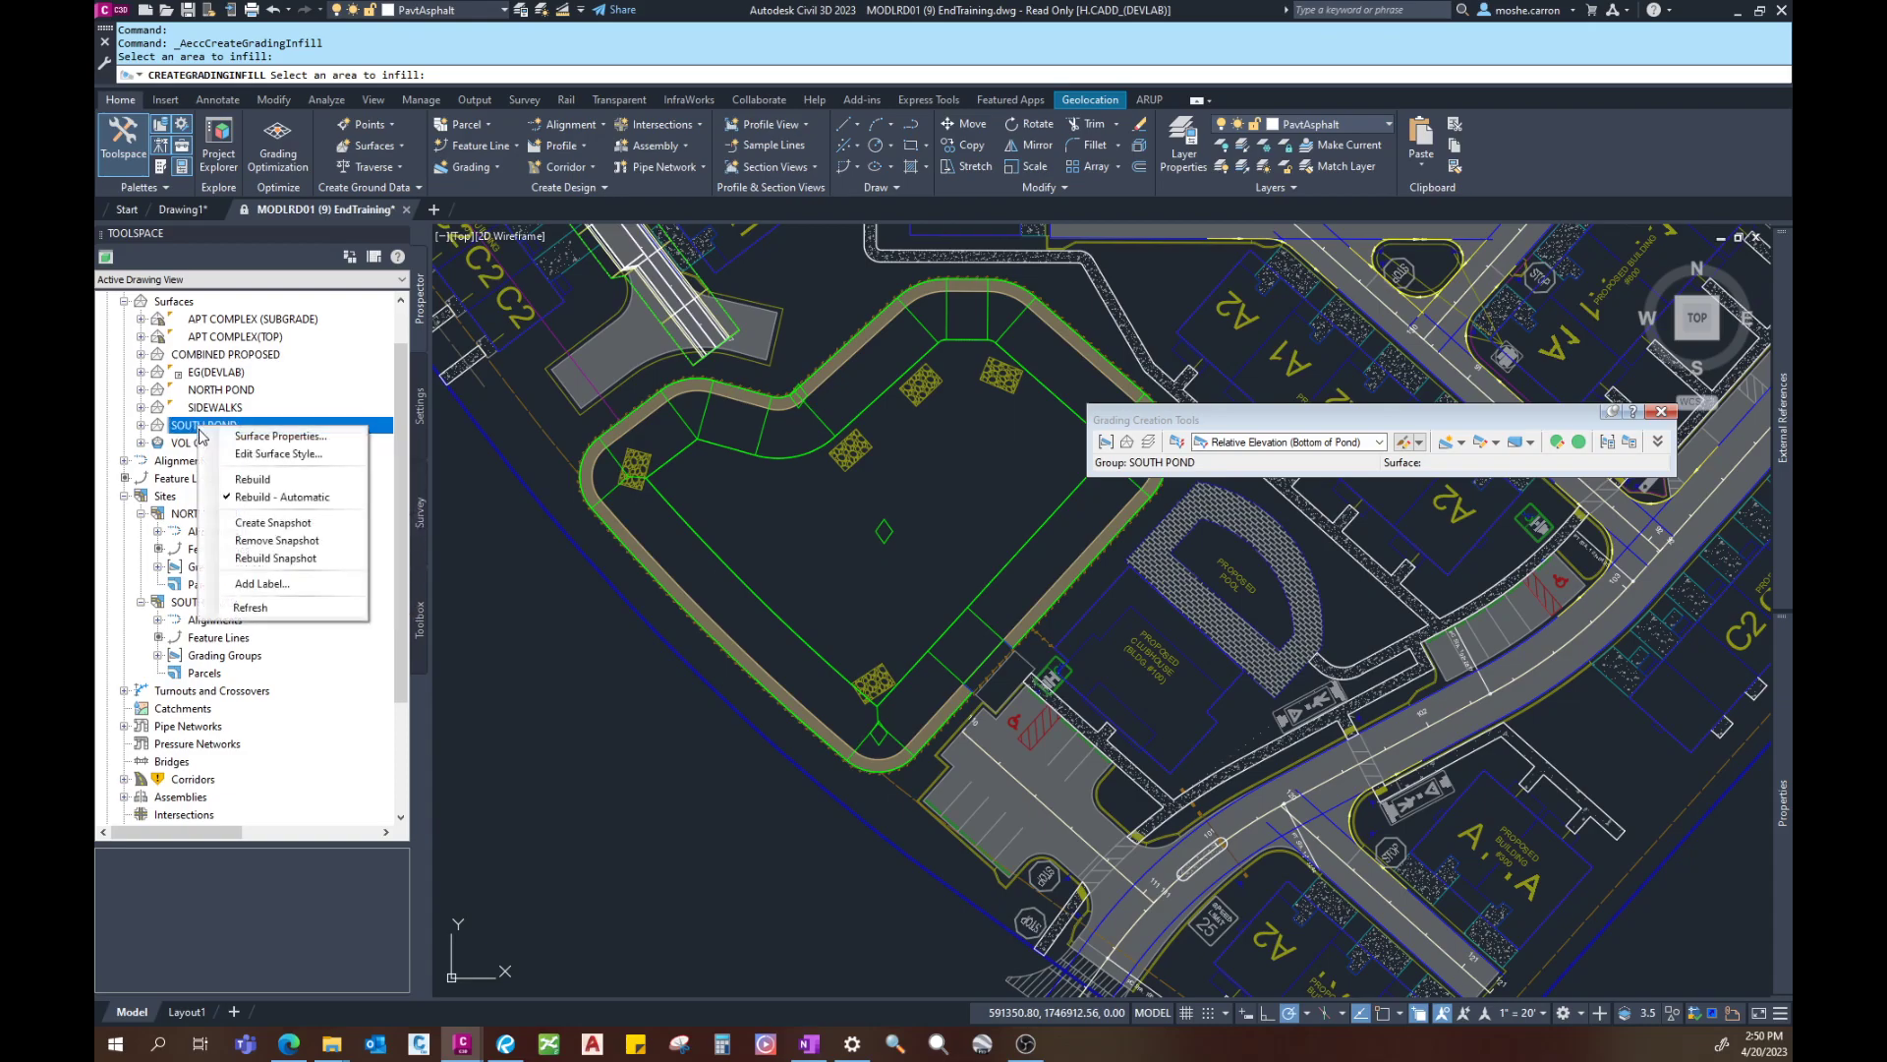
left_click(463, 554)
left_click(194, 427)
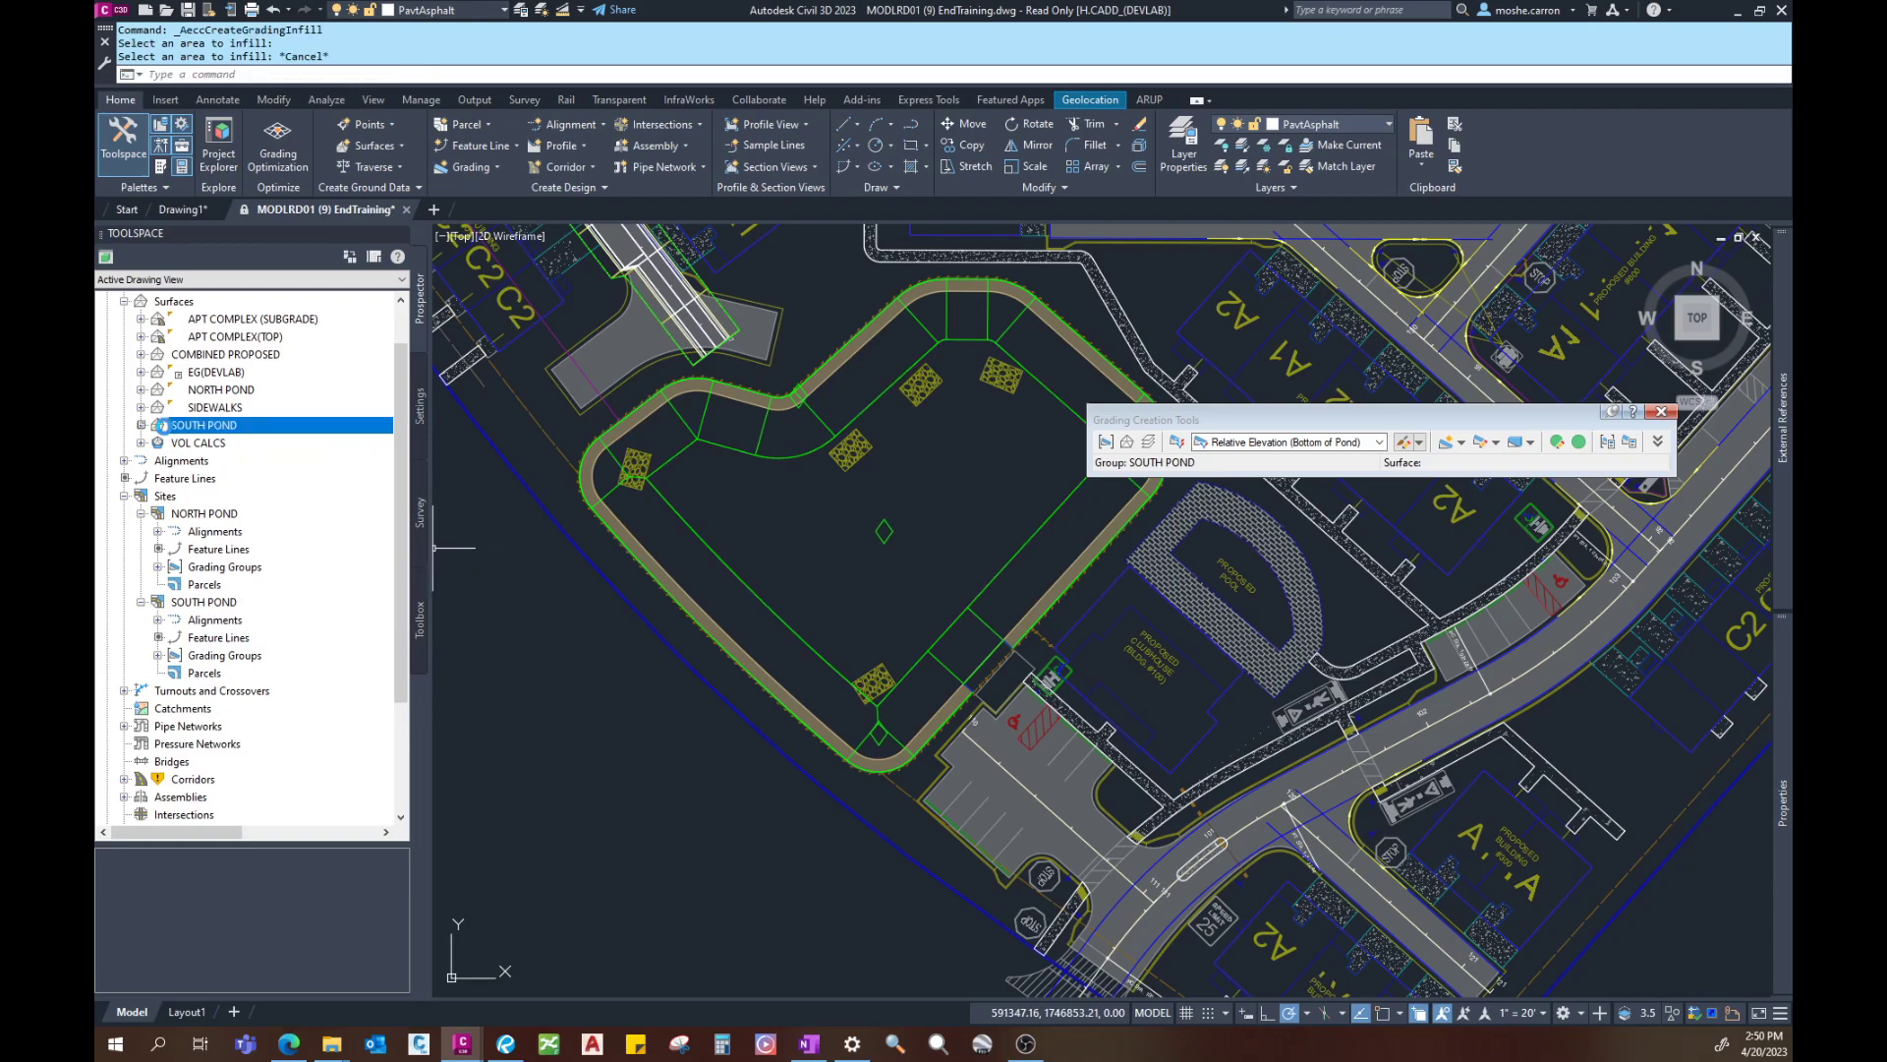
right_click(193, 429)
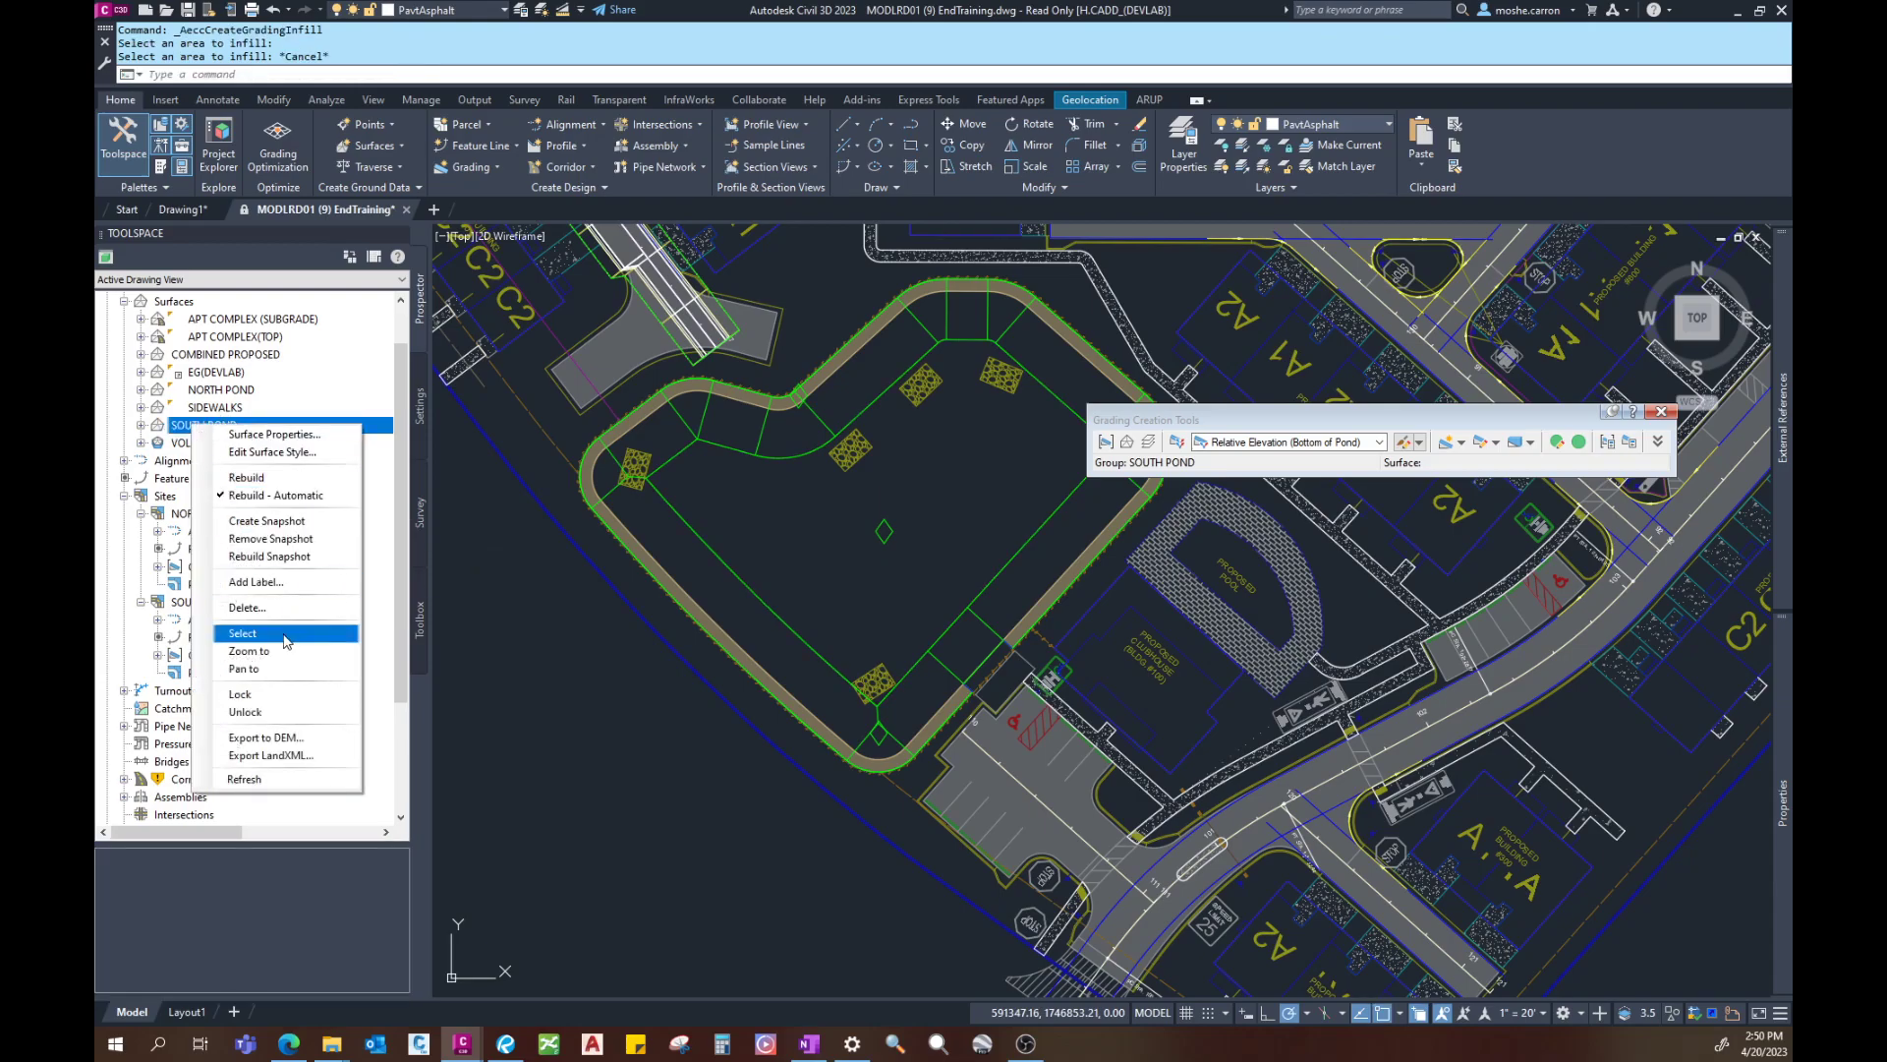
left_click(338, 632)
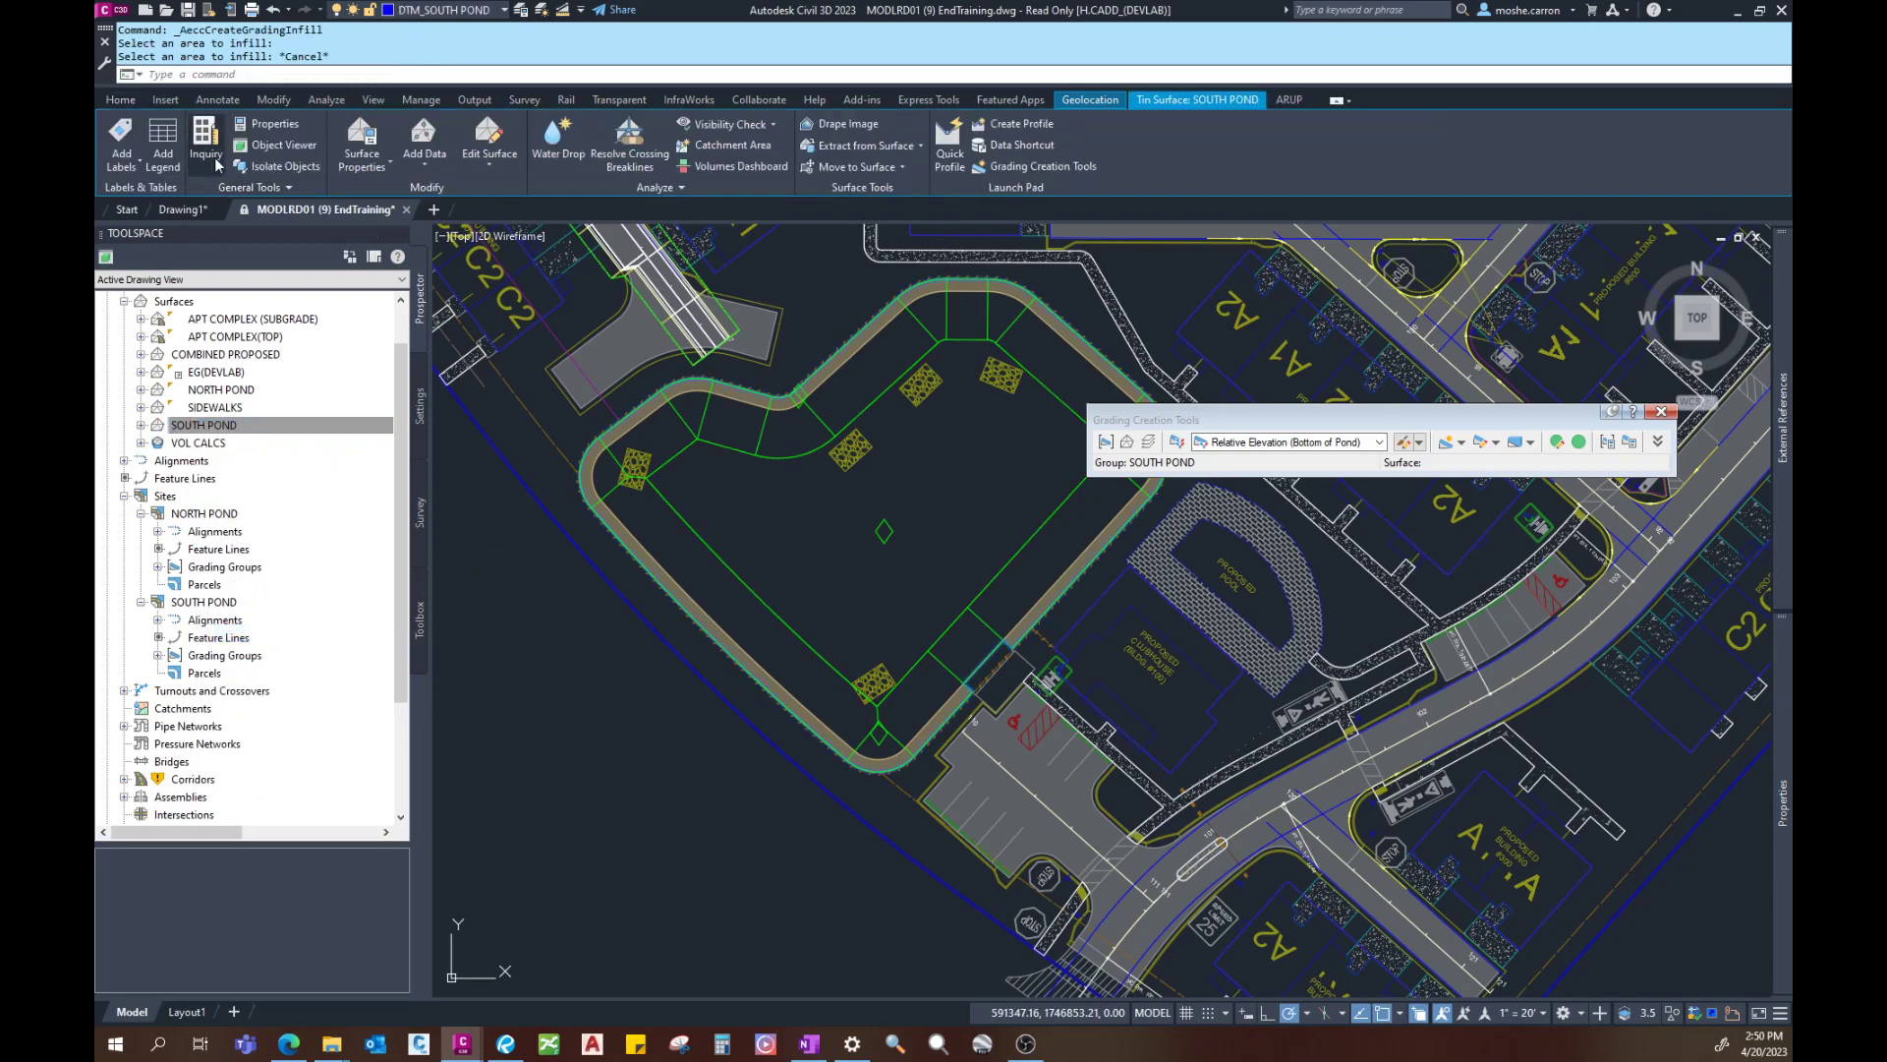
Step: Open the selected SOUTH POND surface in Object Viewer, examine its filled bottom and side slopes in 3D, and close the viewer
left_click(268, 153)
left_click_drag(993, 703, 1019, 348)
mouse_move(903, 618)
left_mouse_down()
mouse_move(826, 563)
mouse_move(831, 622)
left_mouse_up()
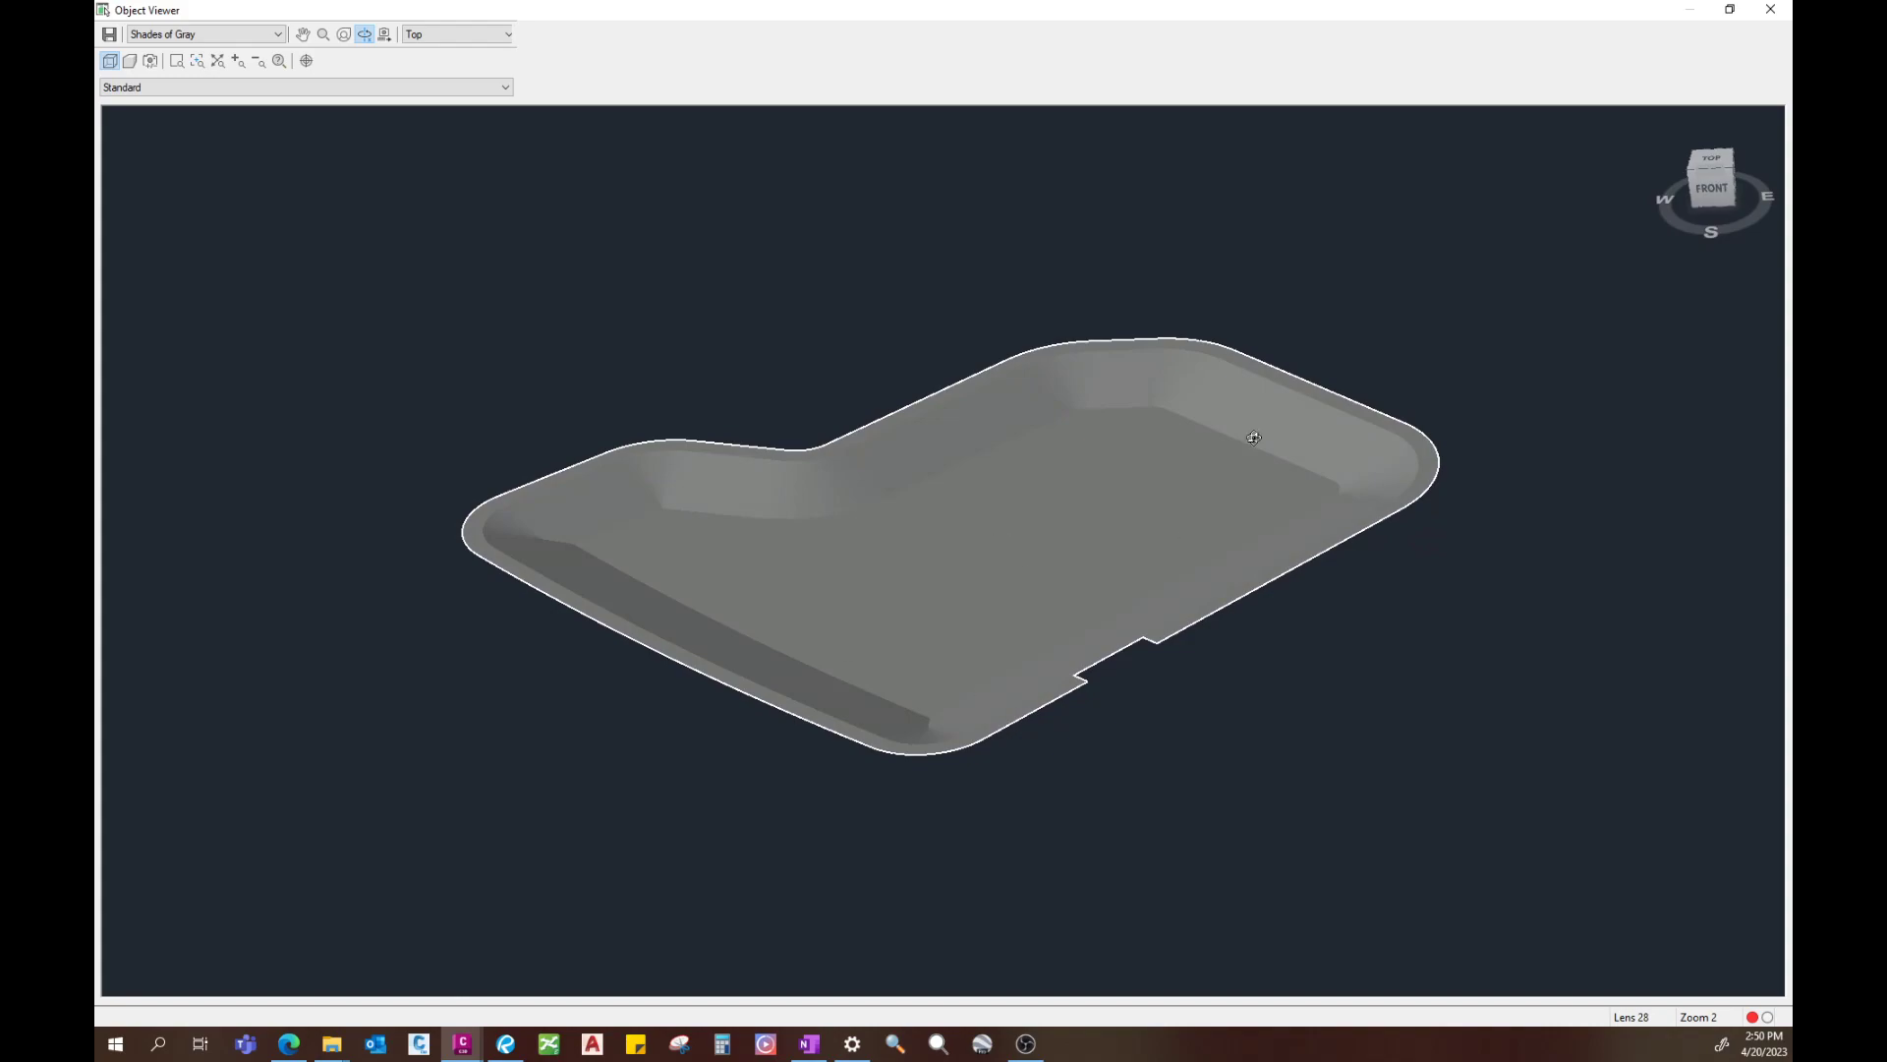
left_click(1770, 8)
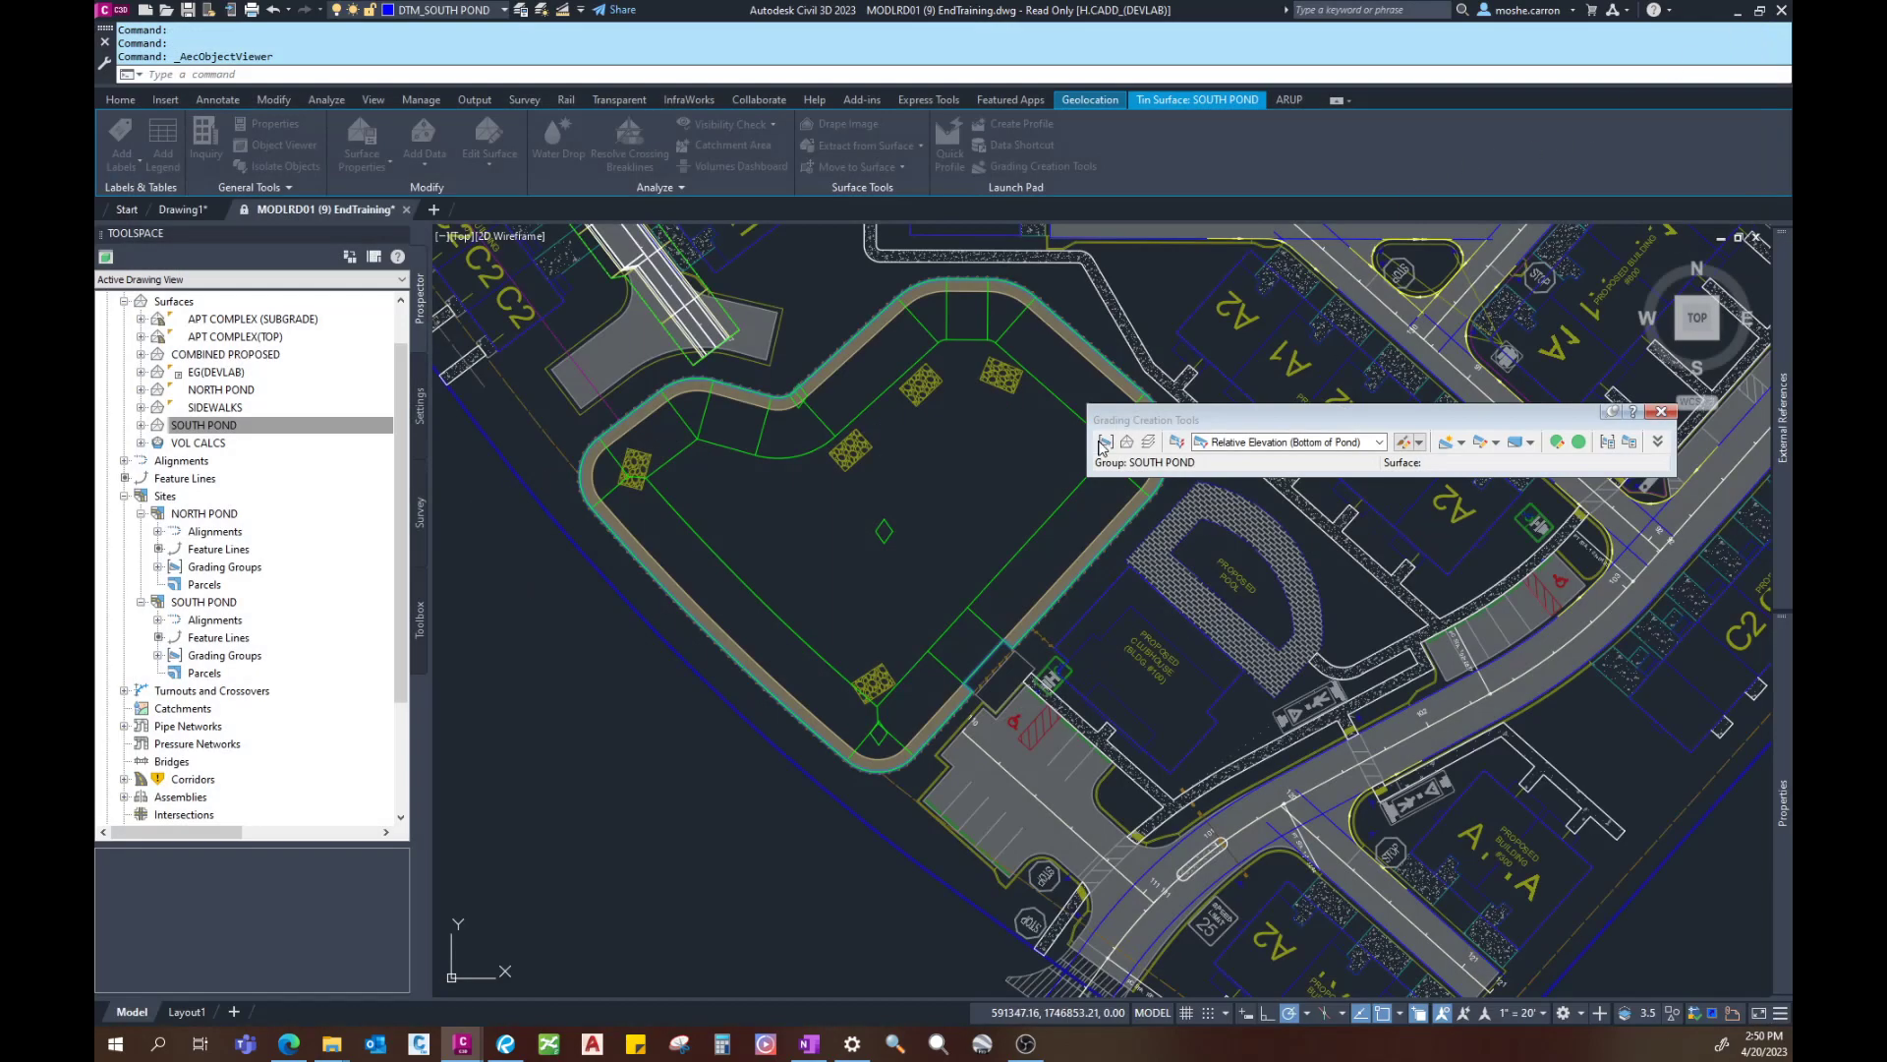
Step: Set the grading criteria for the SOUTH POND group to Grade to Surface (2:1)
middle_click_drag(870, 588, 891, 614)
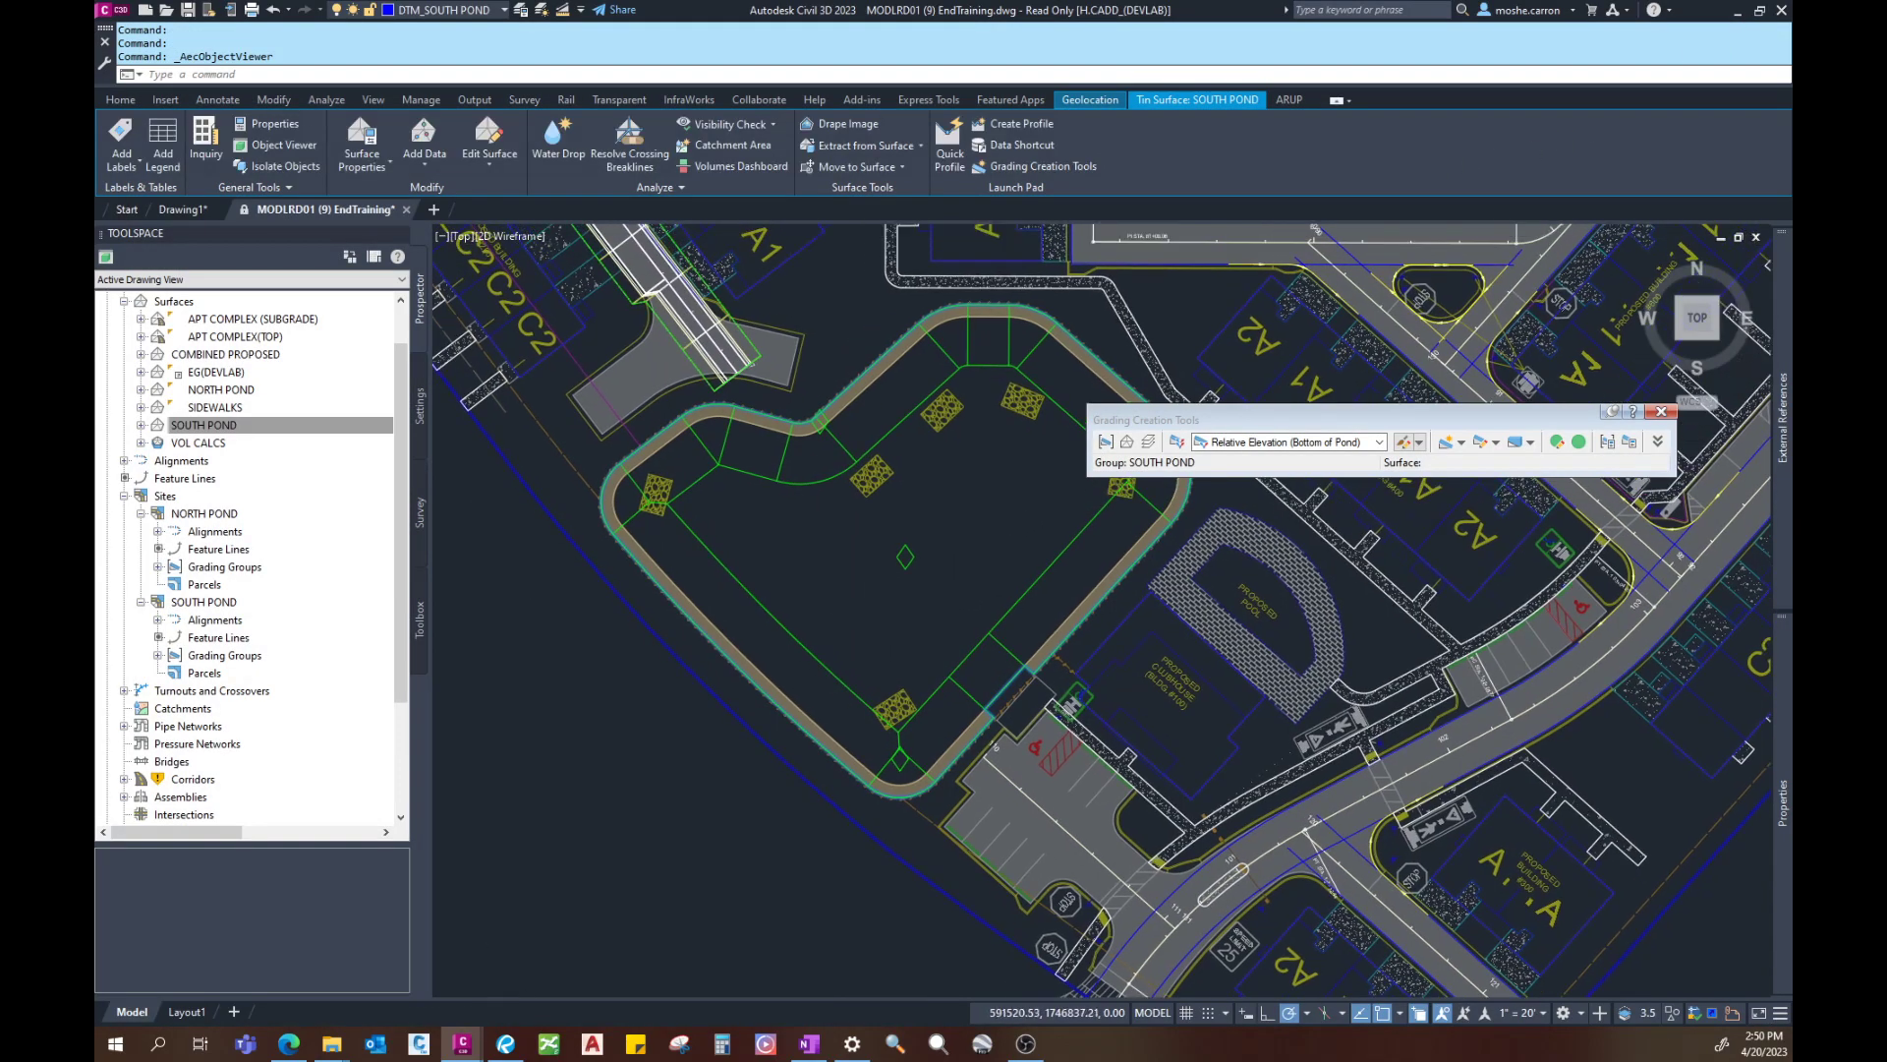
scroll(875, 612, "down", 2)
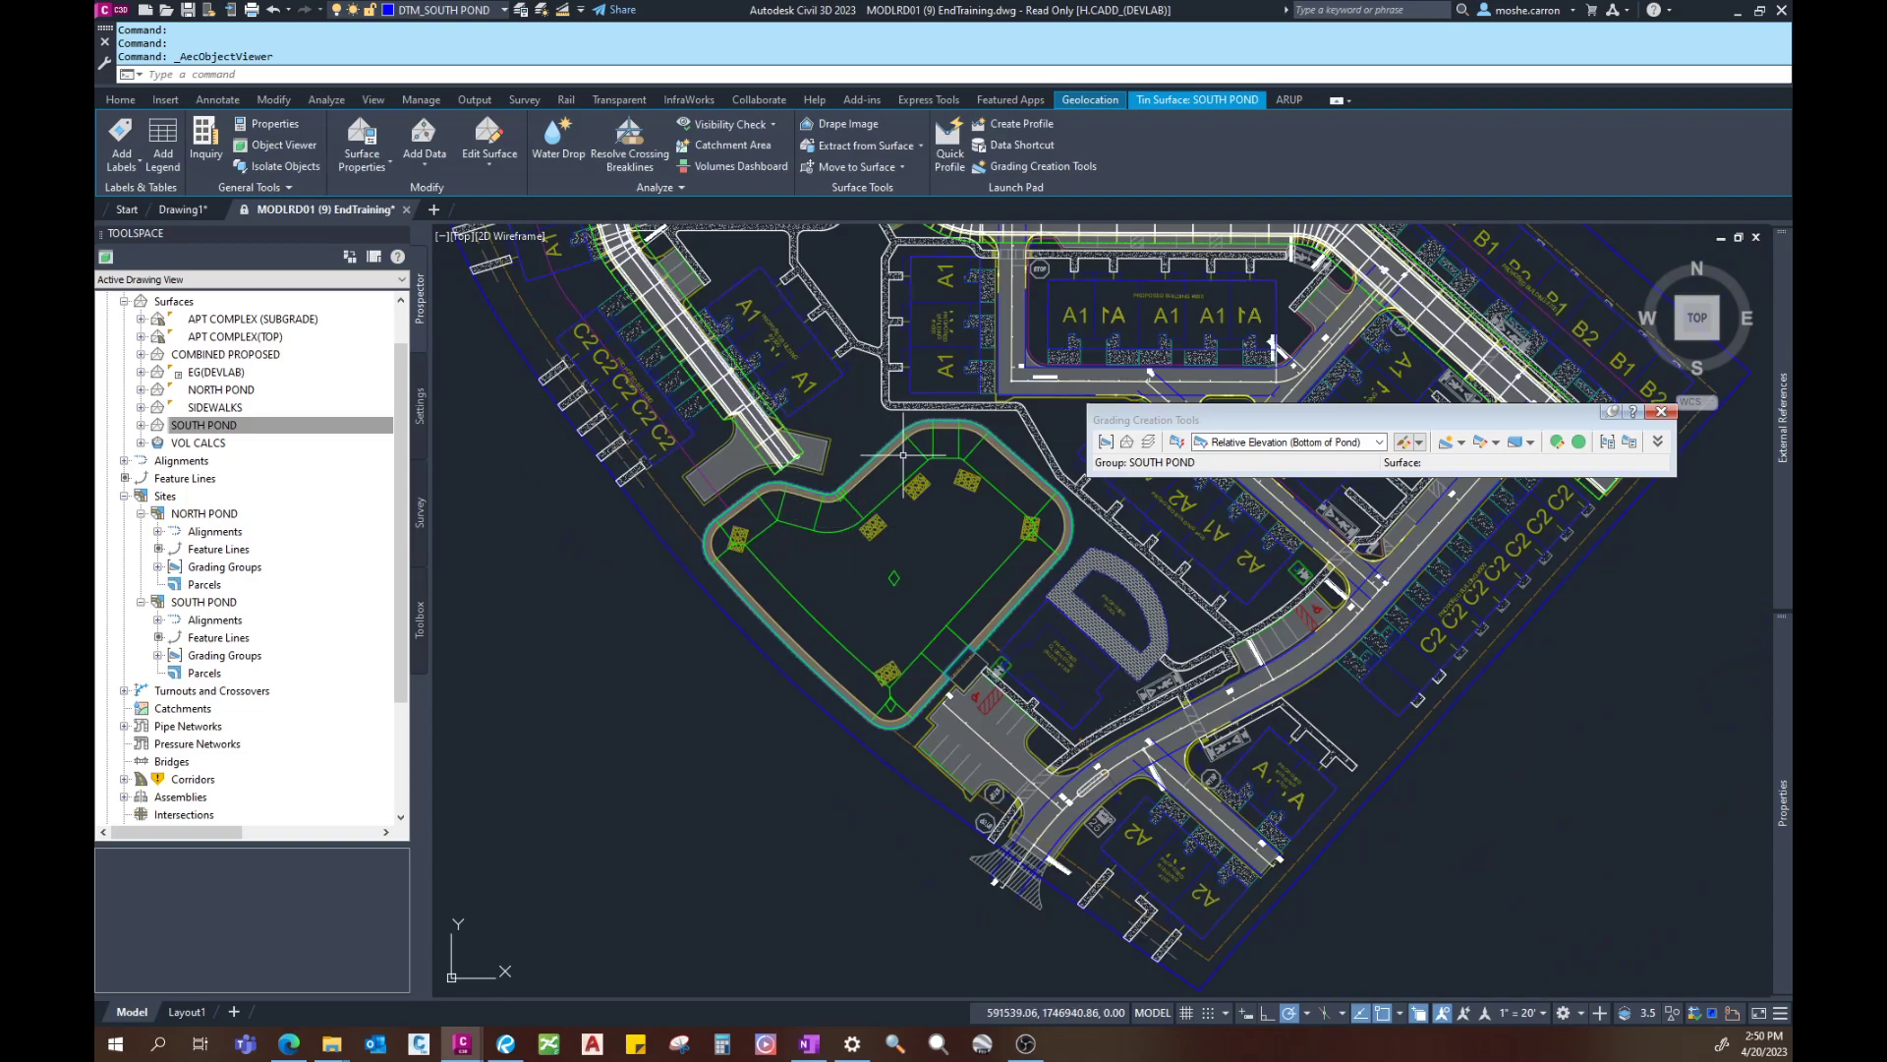
middle_click_drag(863, 552, 831, 458)
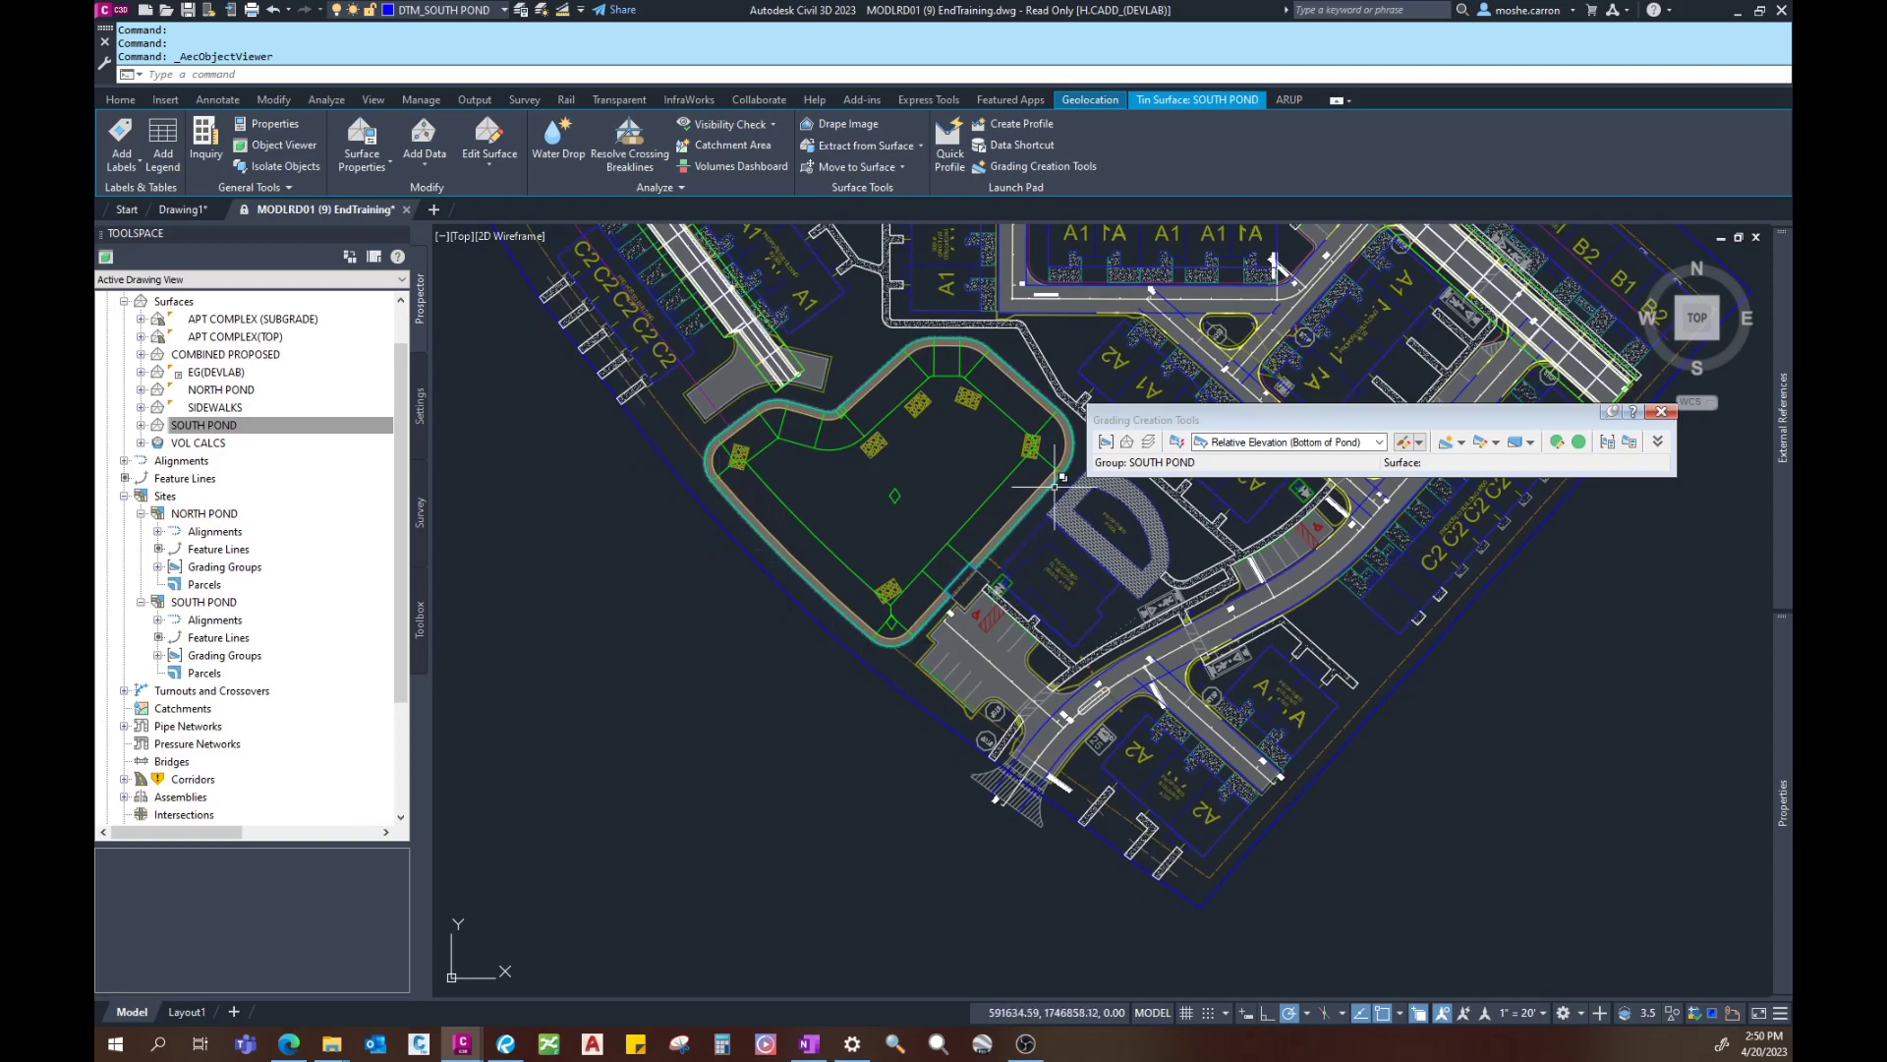
mouse_move(914, 472)
middle_mouse_down()
mouse_move(902, 492)
mouse_move(884, 475)
middle_mouse_up()
left_click_drag(1280, 426, 1274, 335)
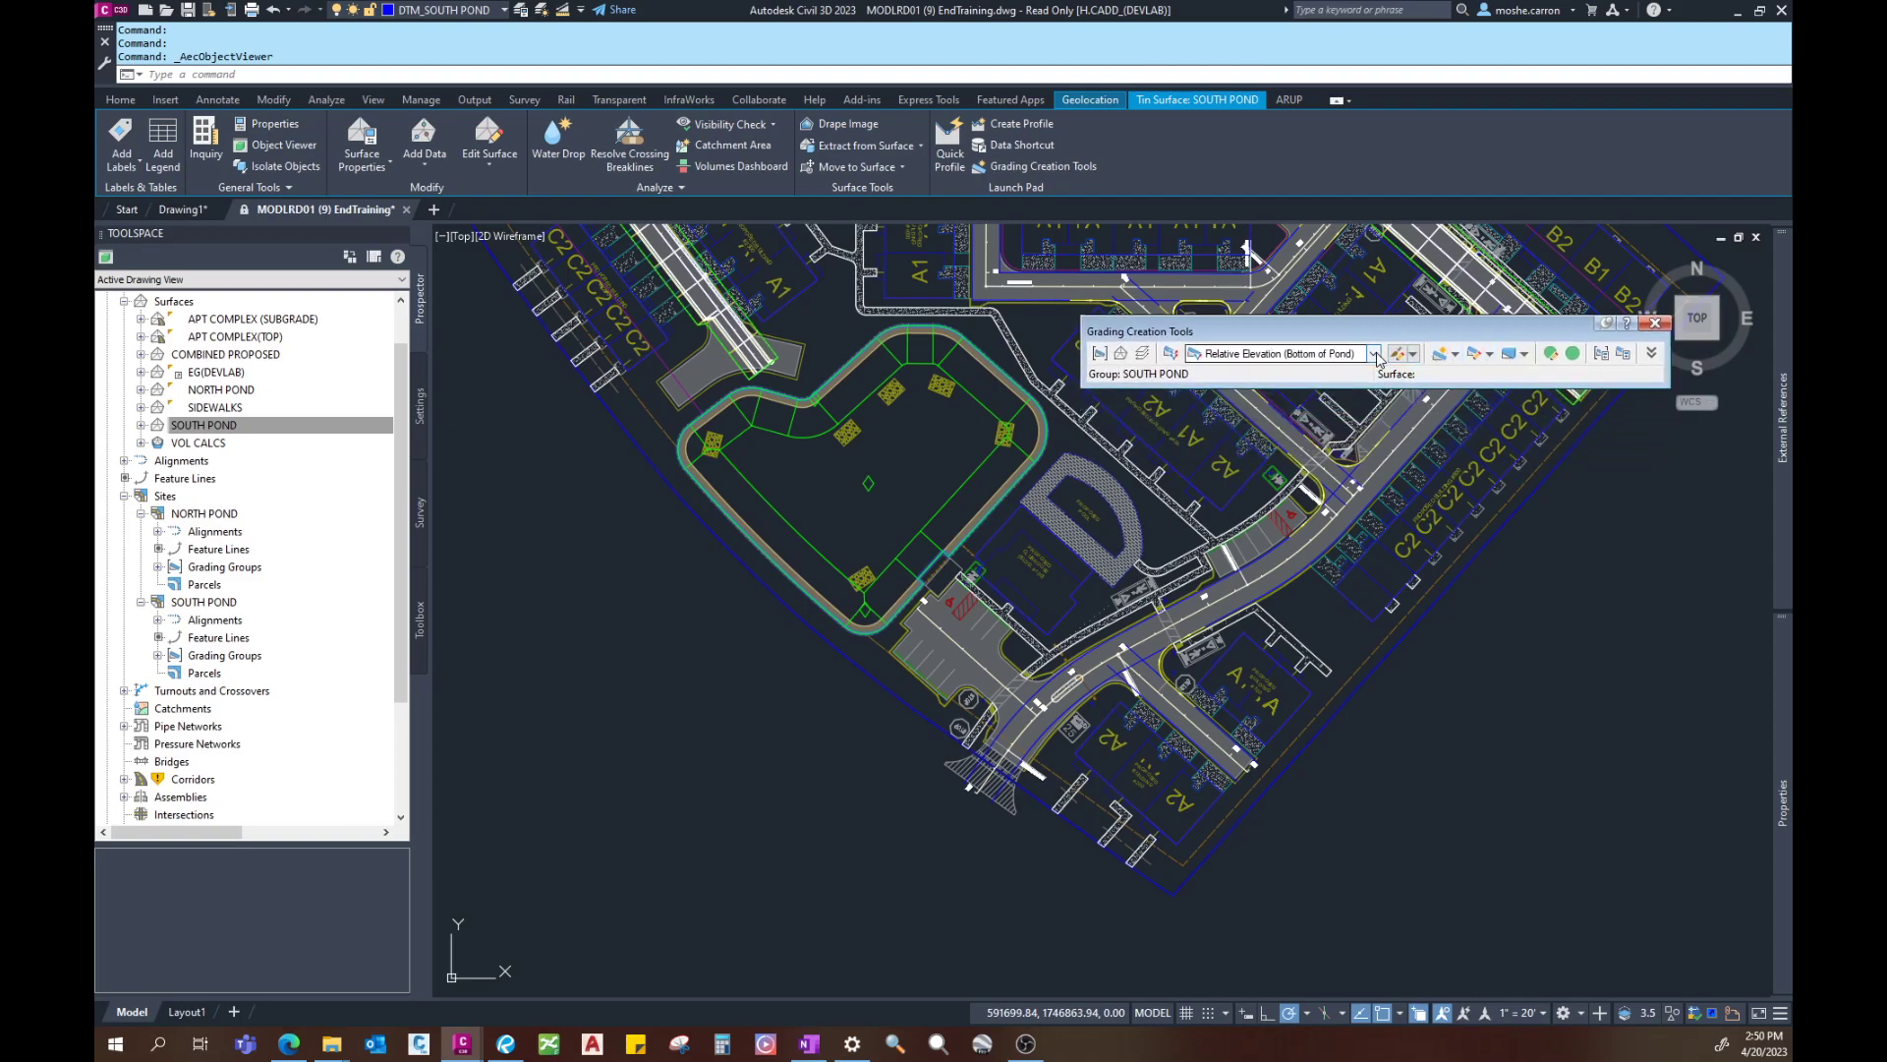
left_click(1377, 356)
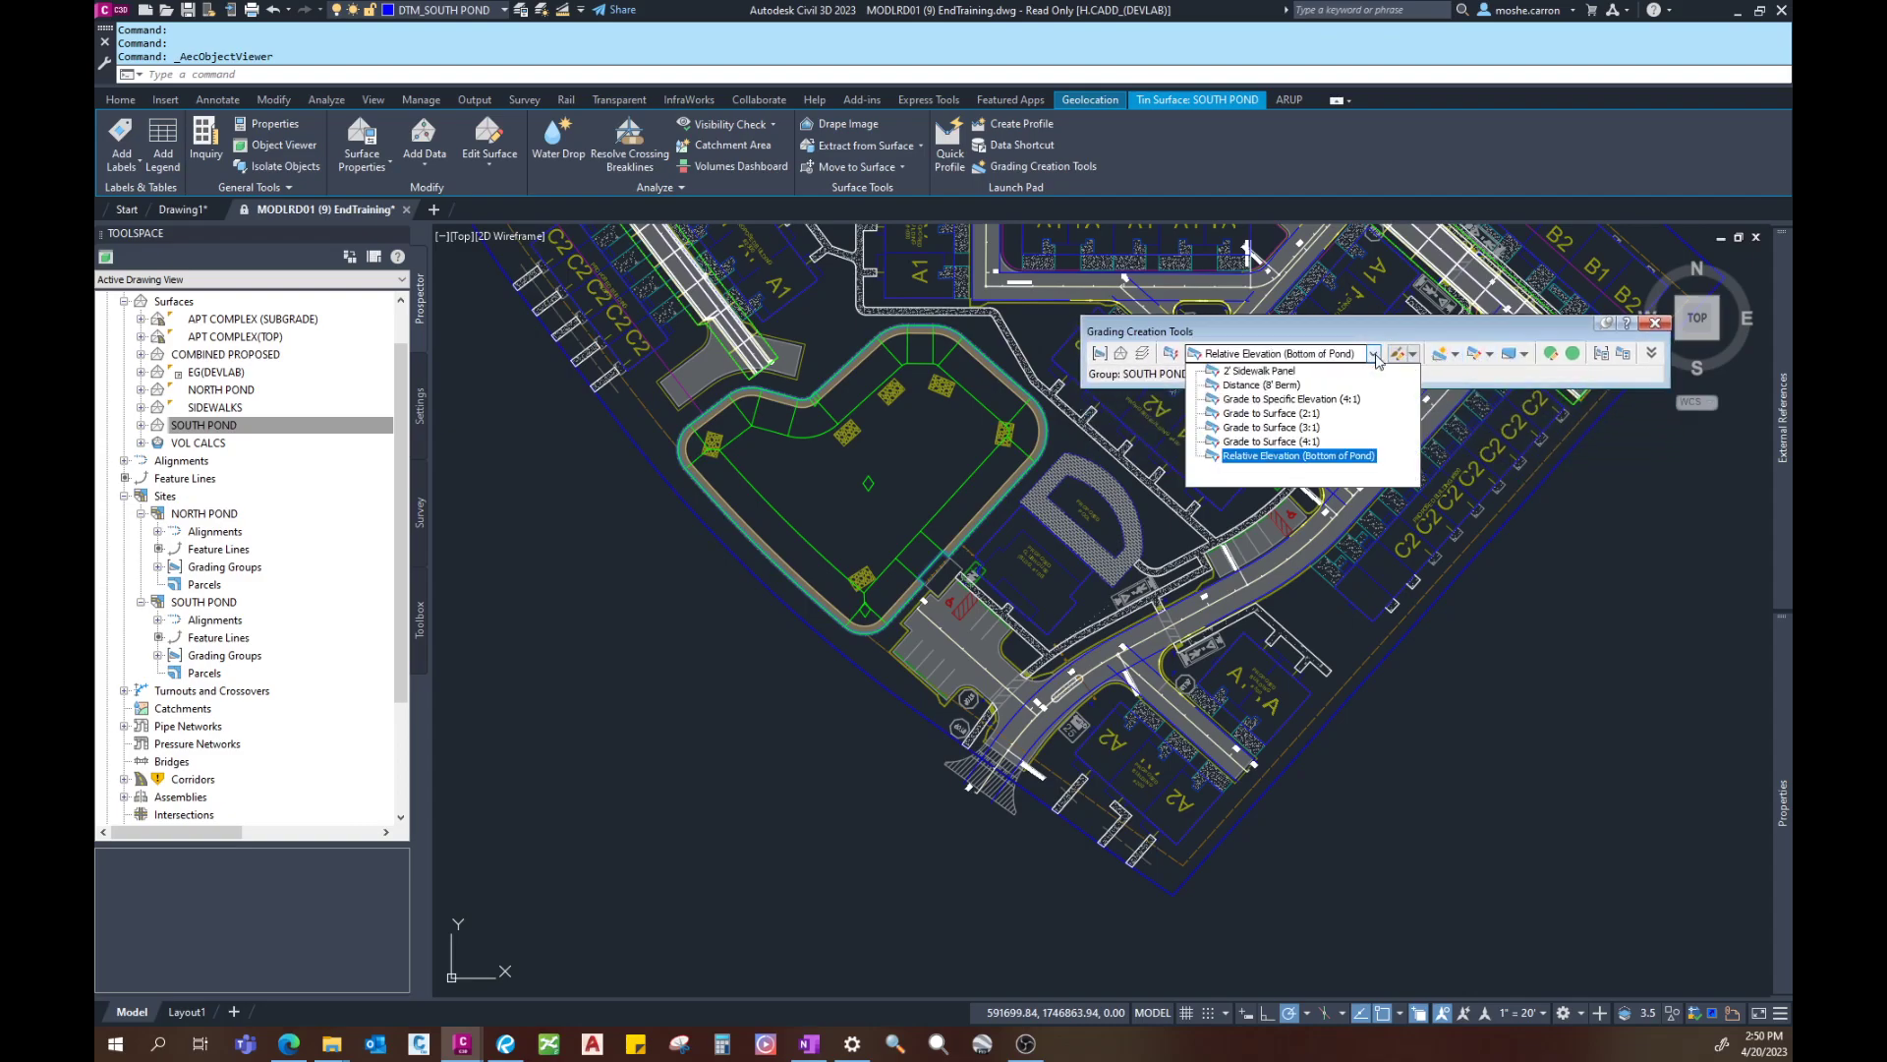
left_click(1281, 417)
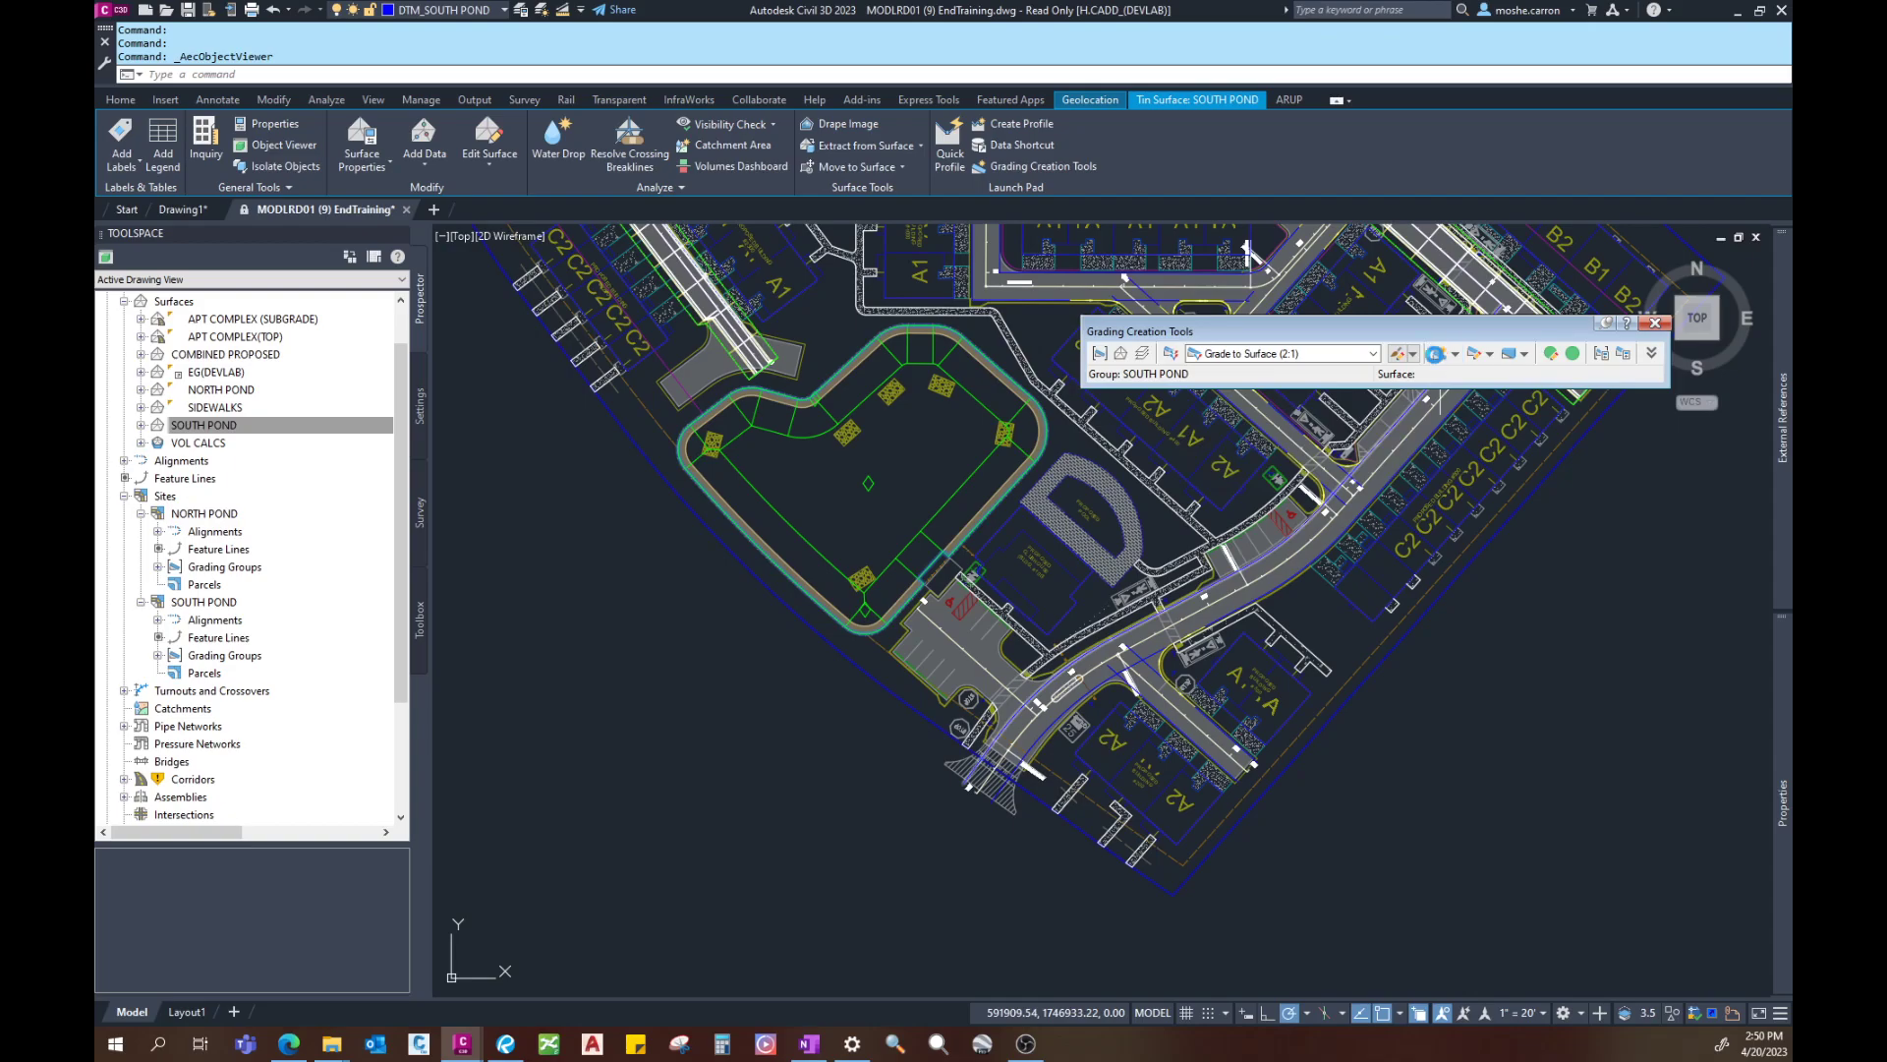
Step: Start creating a grading and assign EG(DEVLAB) as its target surface
left_click(1438, 358)
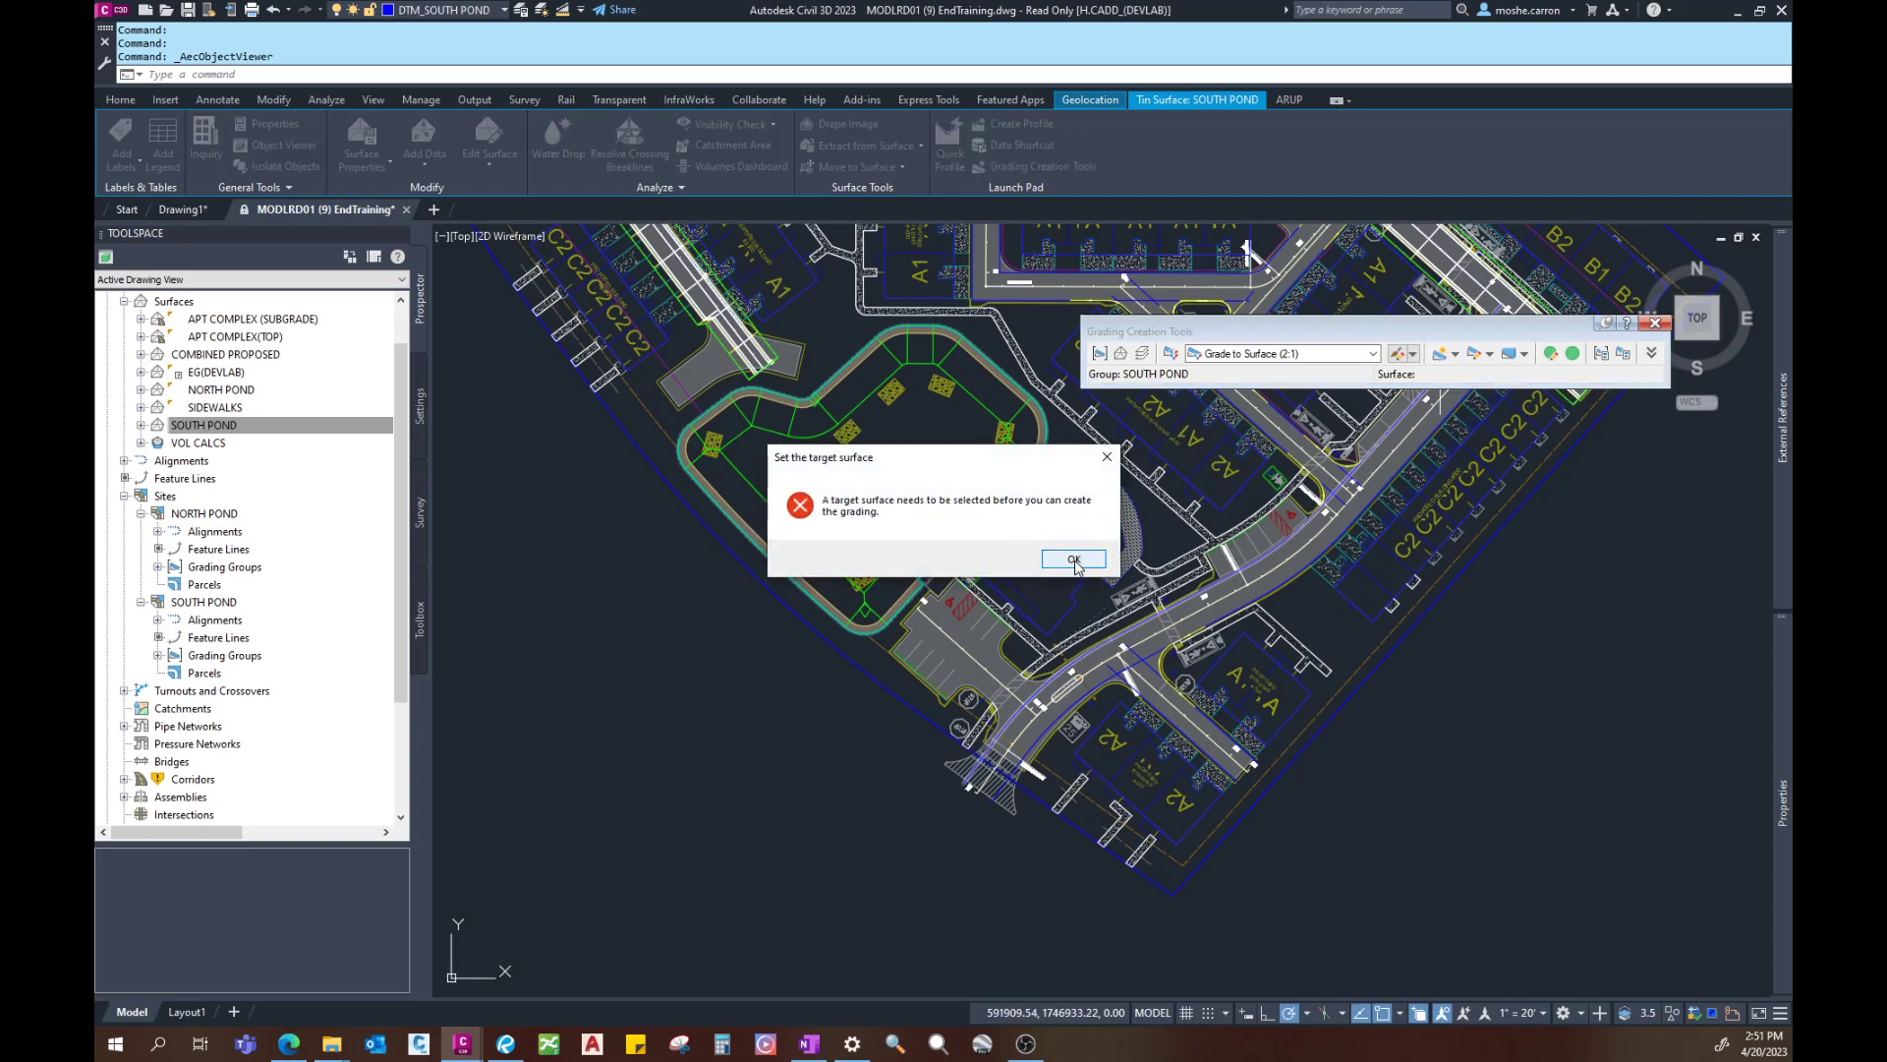
left_click(1075, 559)
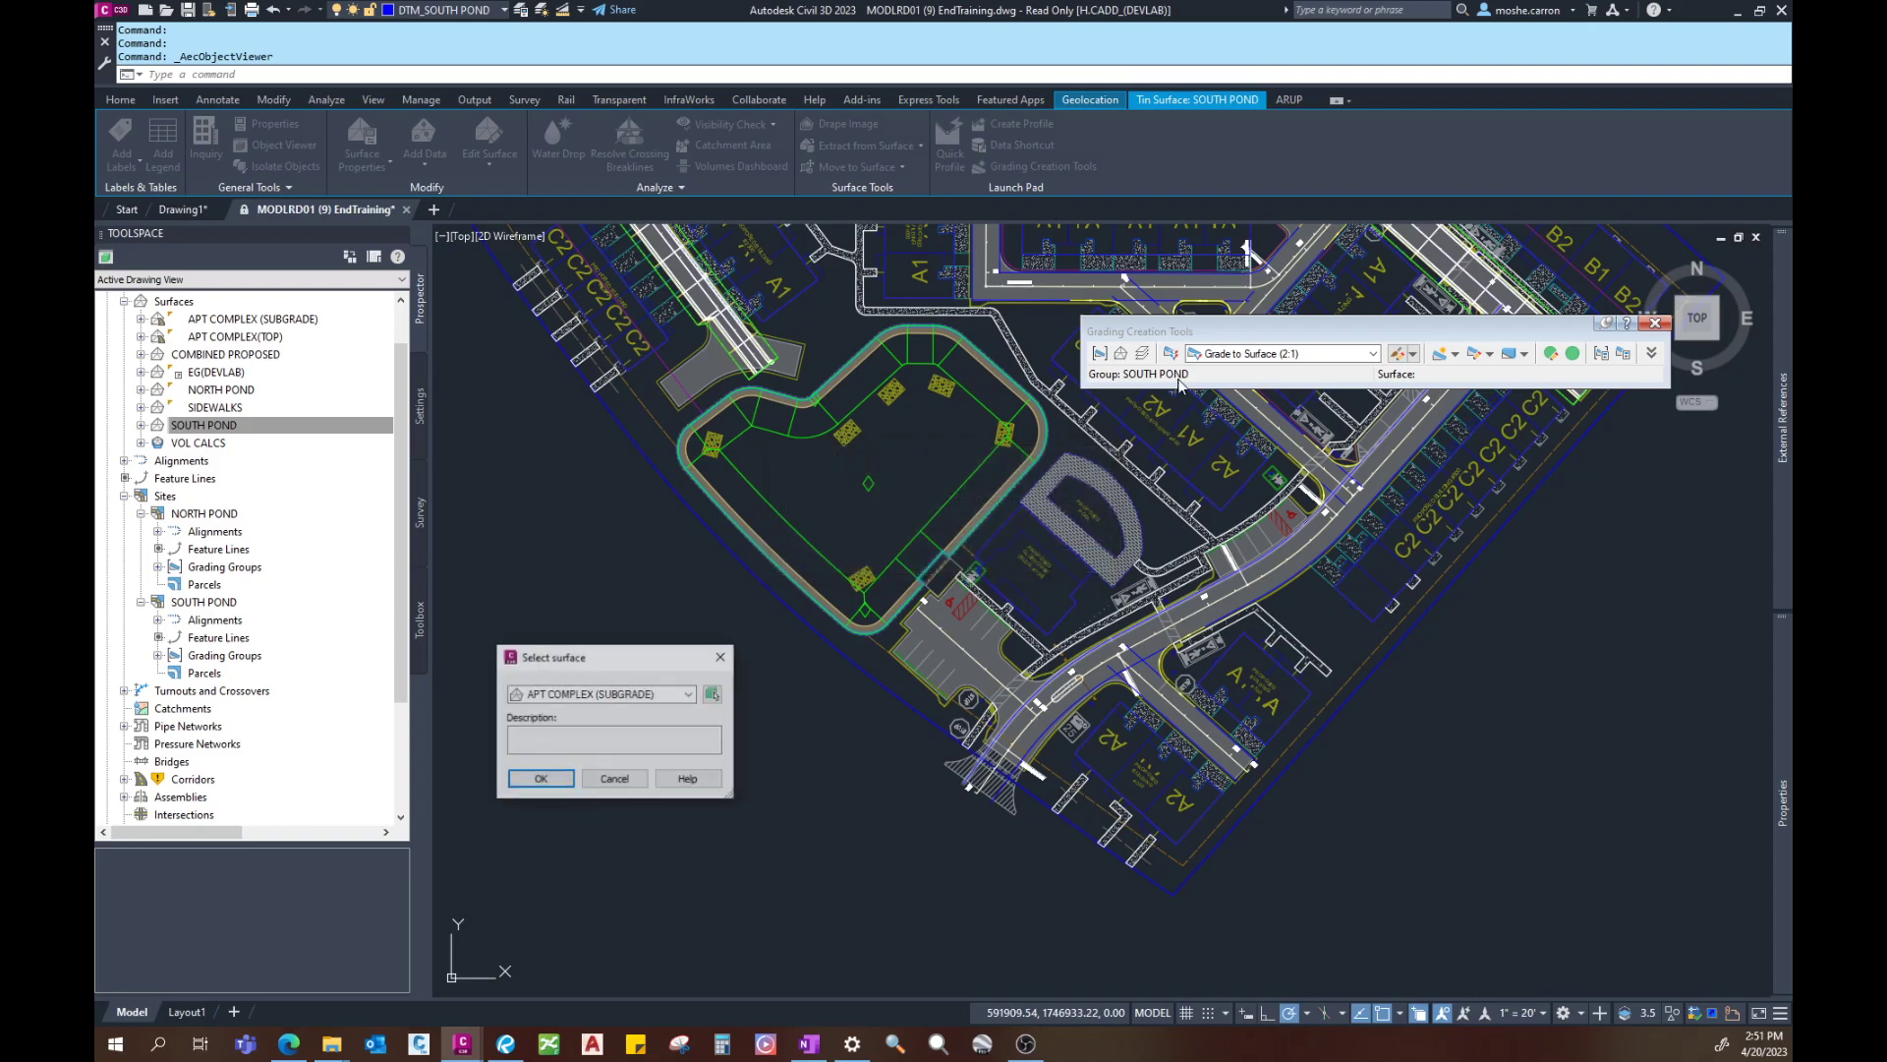
left_click_drag(629, 669, 999, 608)
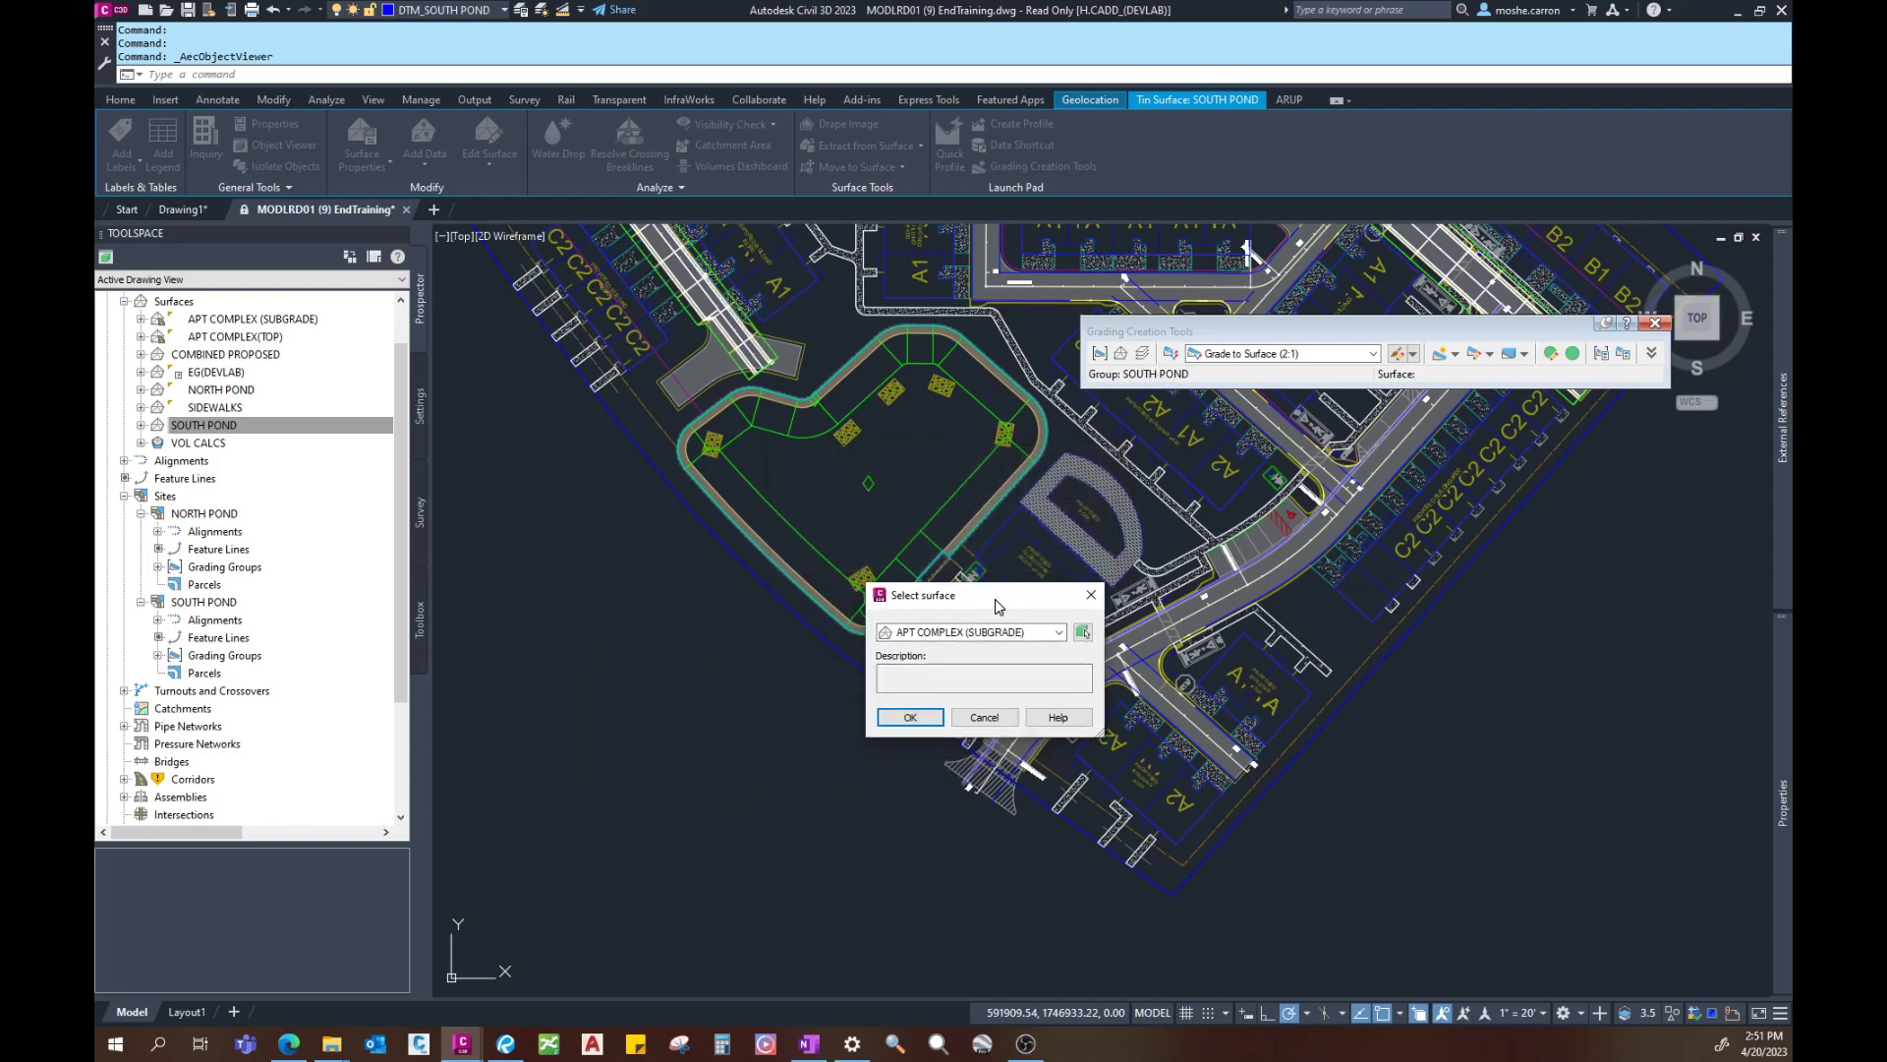
left_click(1060, 633)
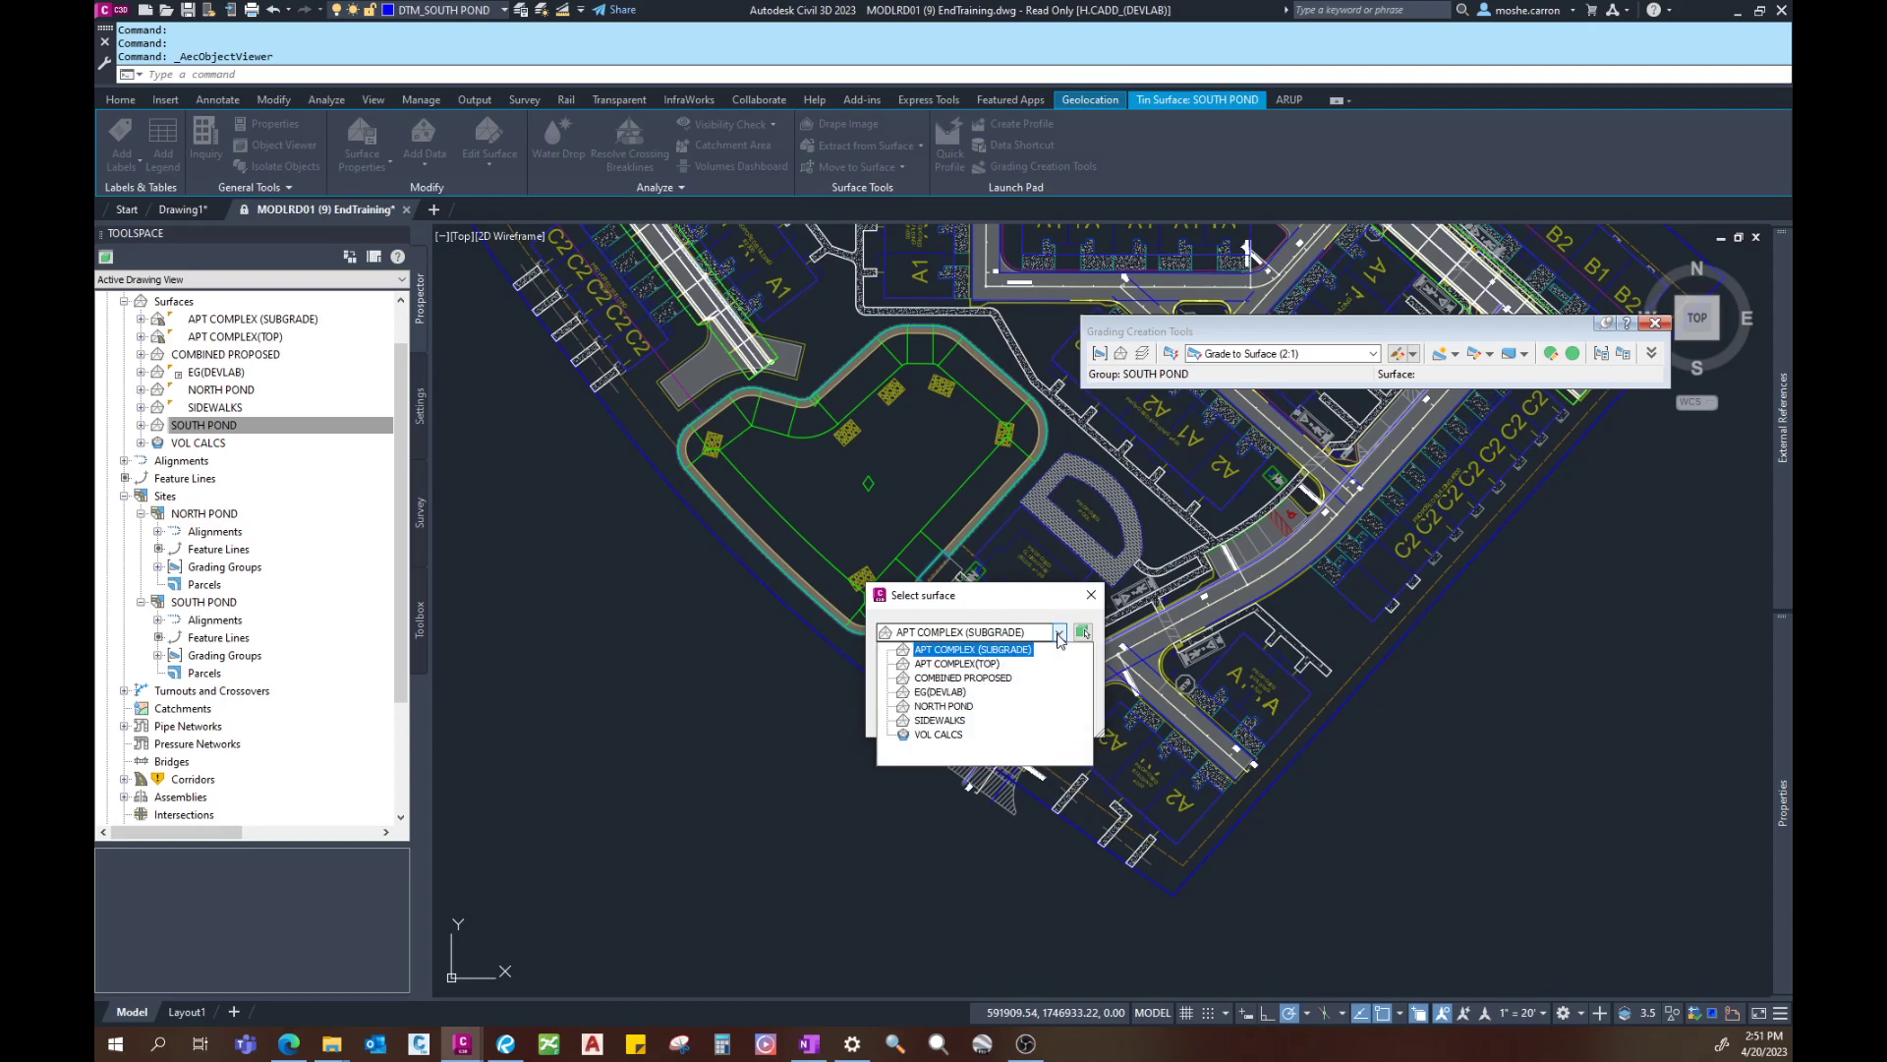
left_click(929, 692)
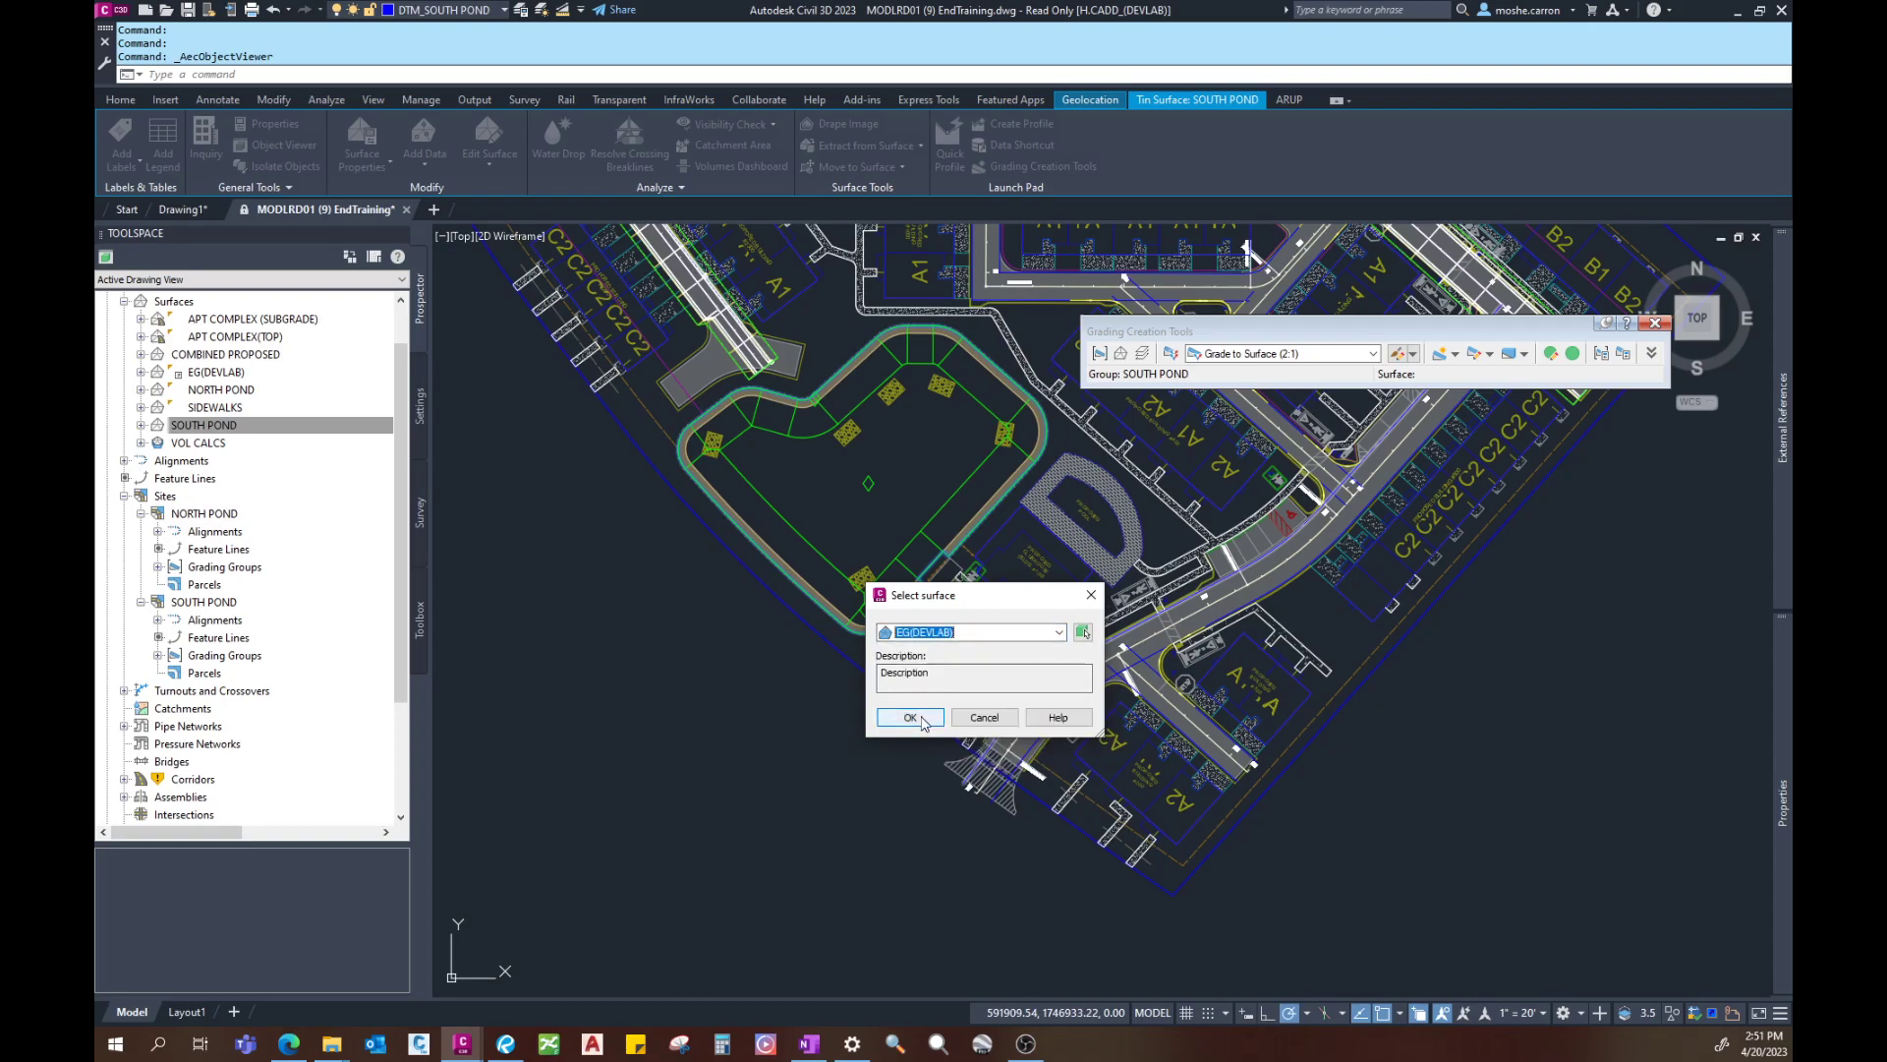
left_click(922, 718)
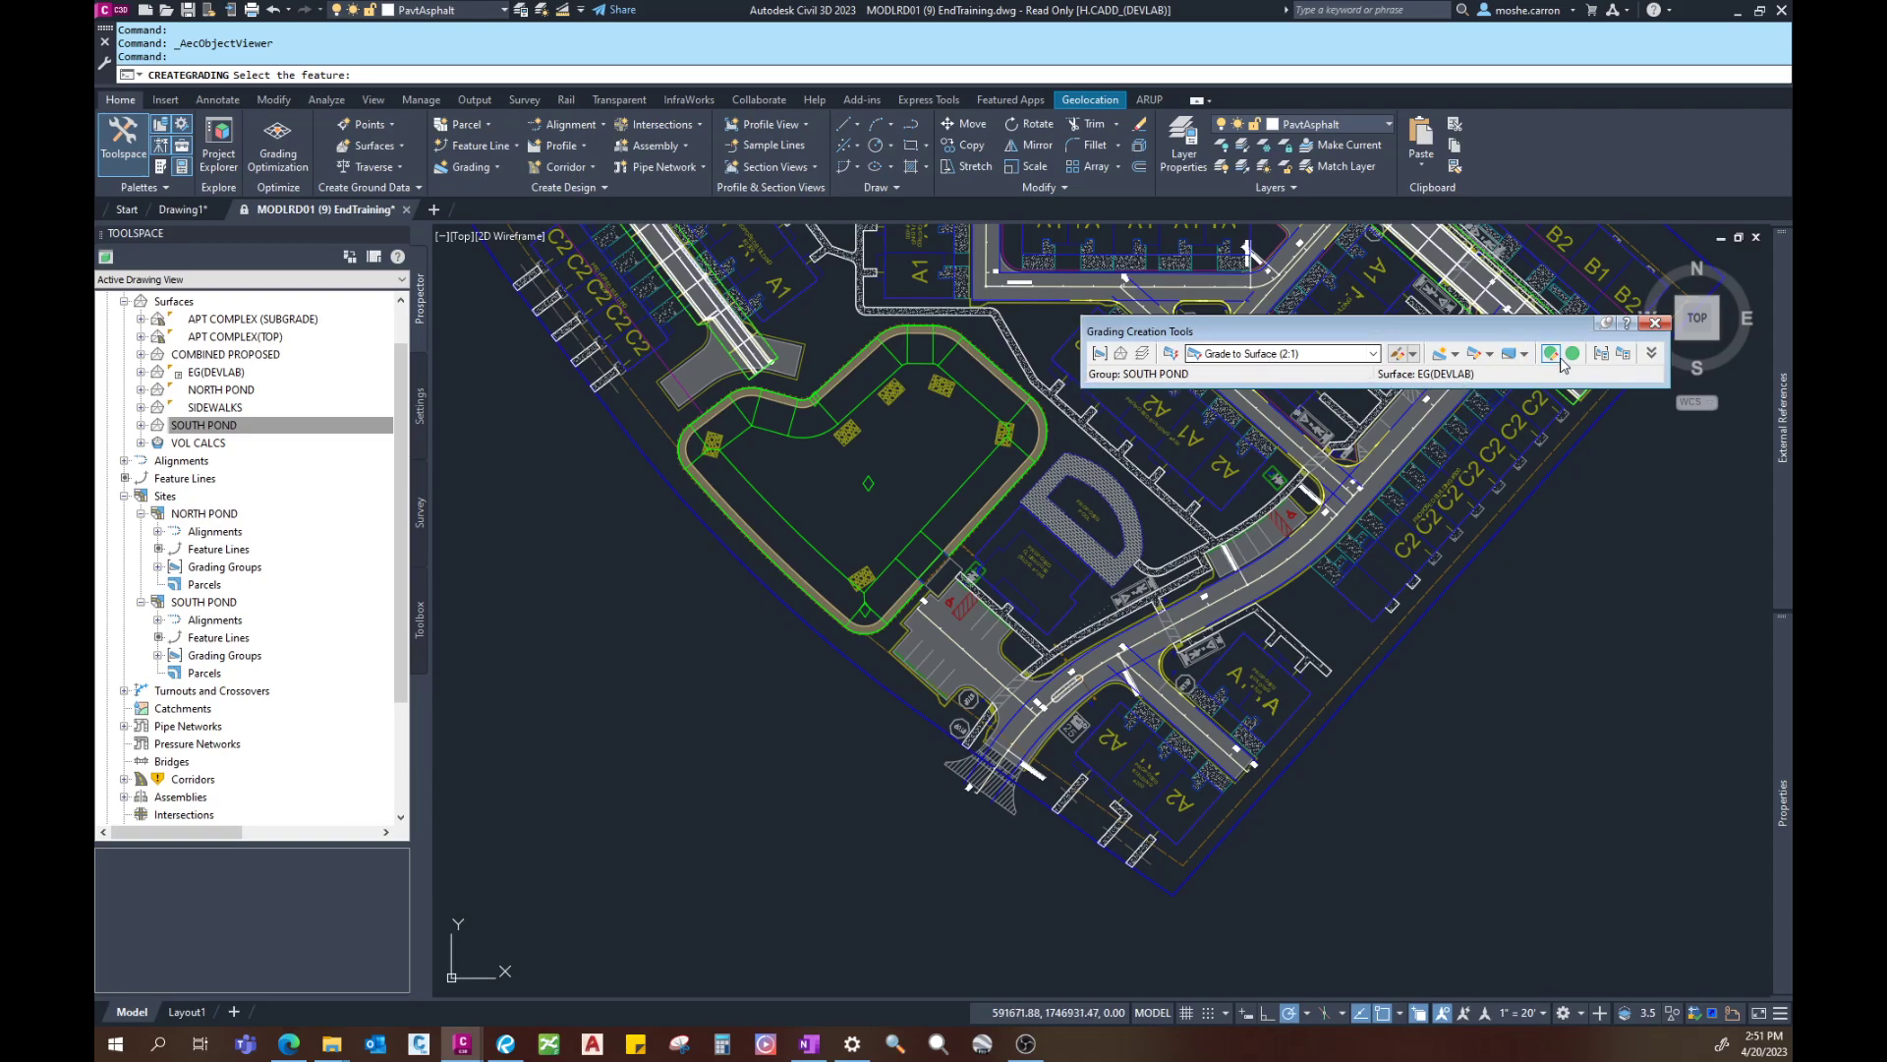
Step: Review the grading method and the cut and fill slope parameters of the Grade to Surface (2:1) criteria
left_click(1652, 354)
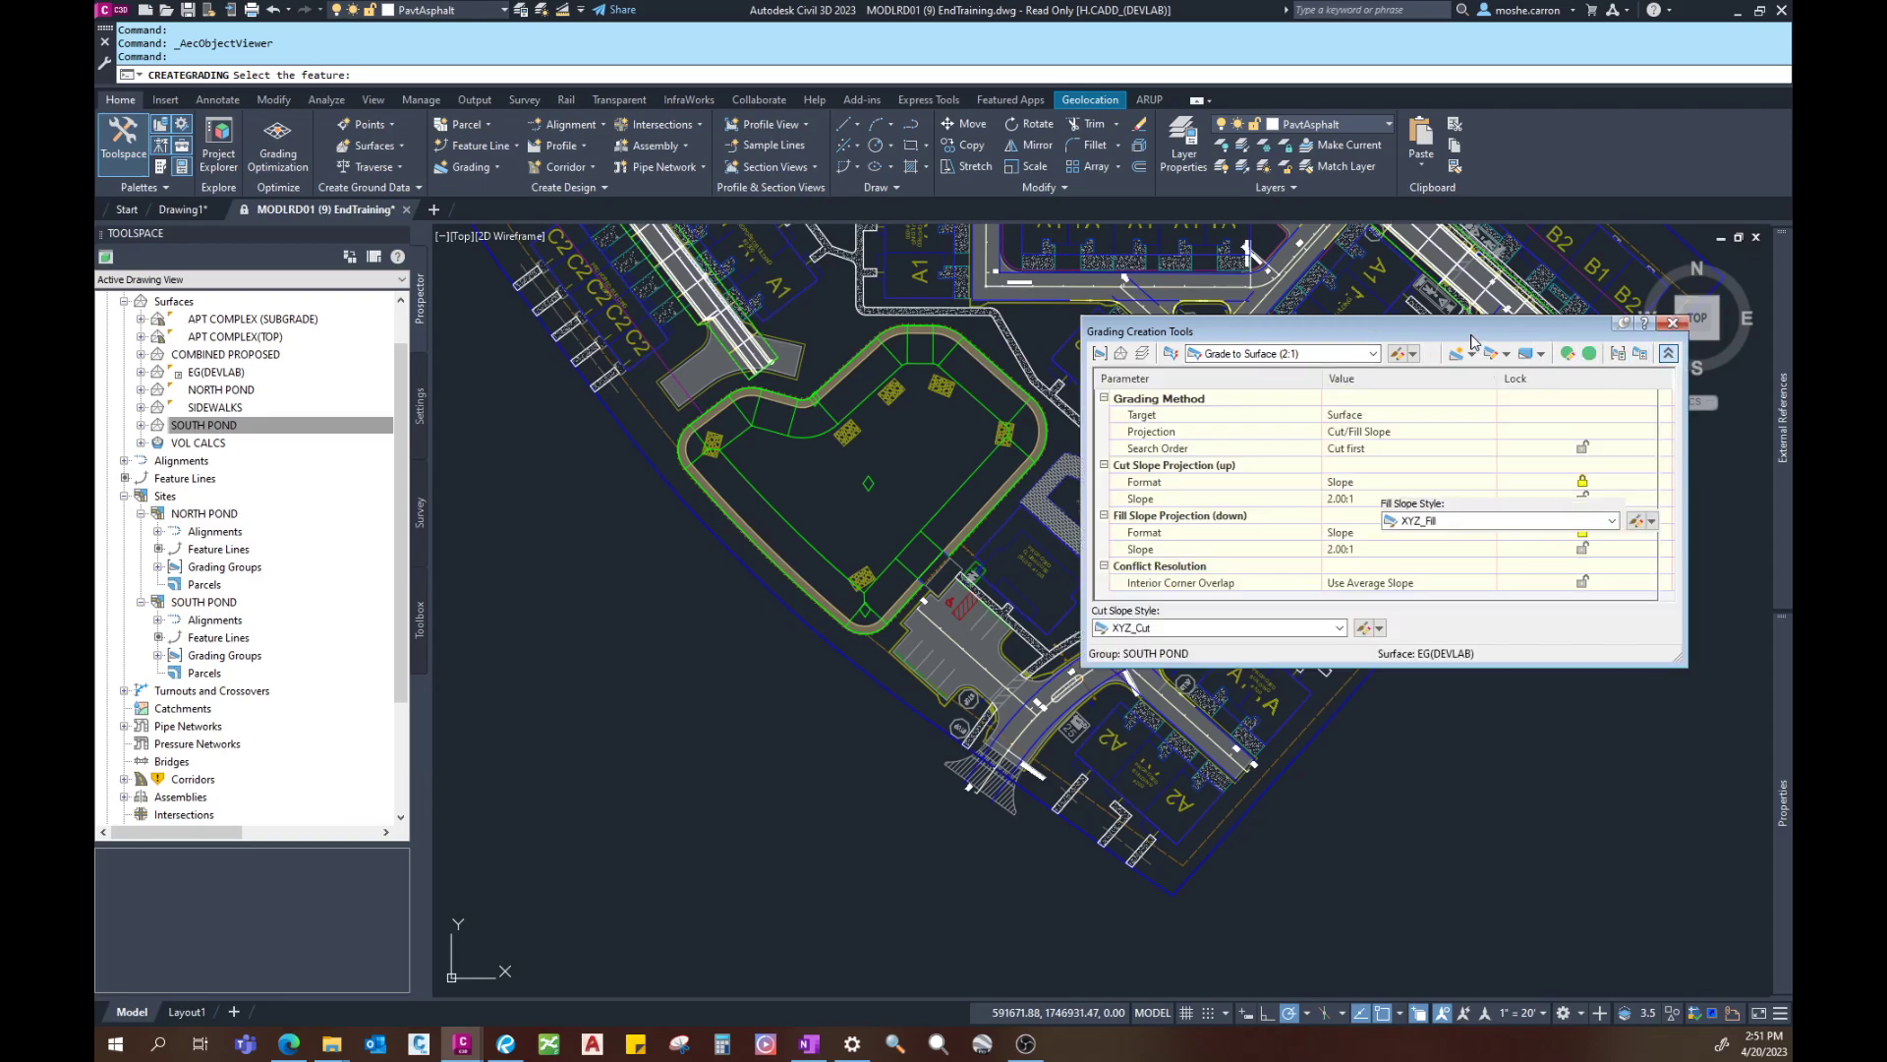
left_click_drag(1472, 341, 1434, 334)
left_click_drag(1641, 652, 1635, 725)
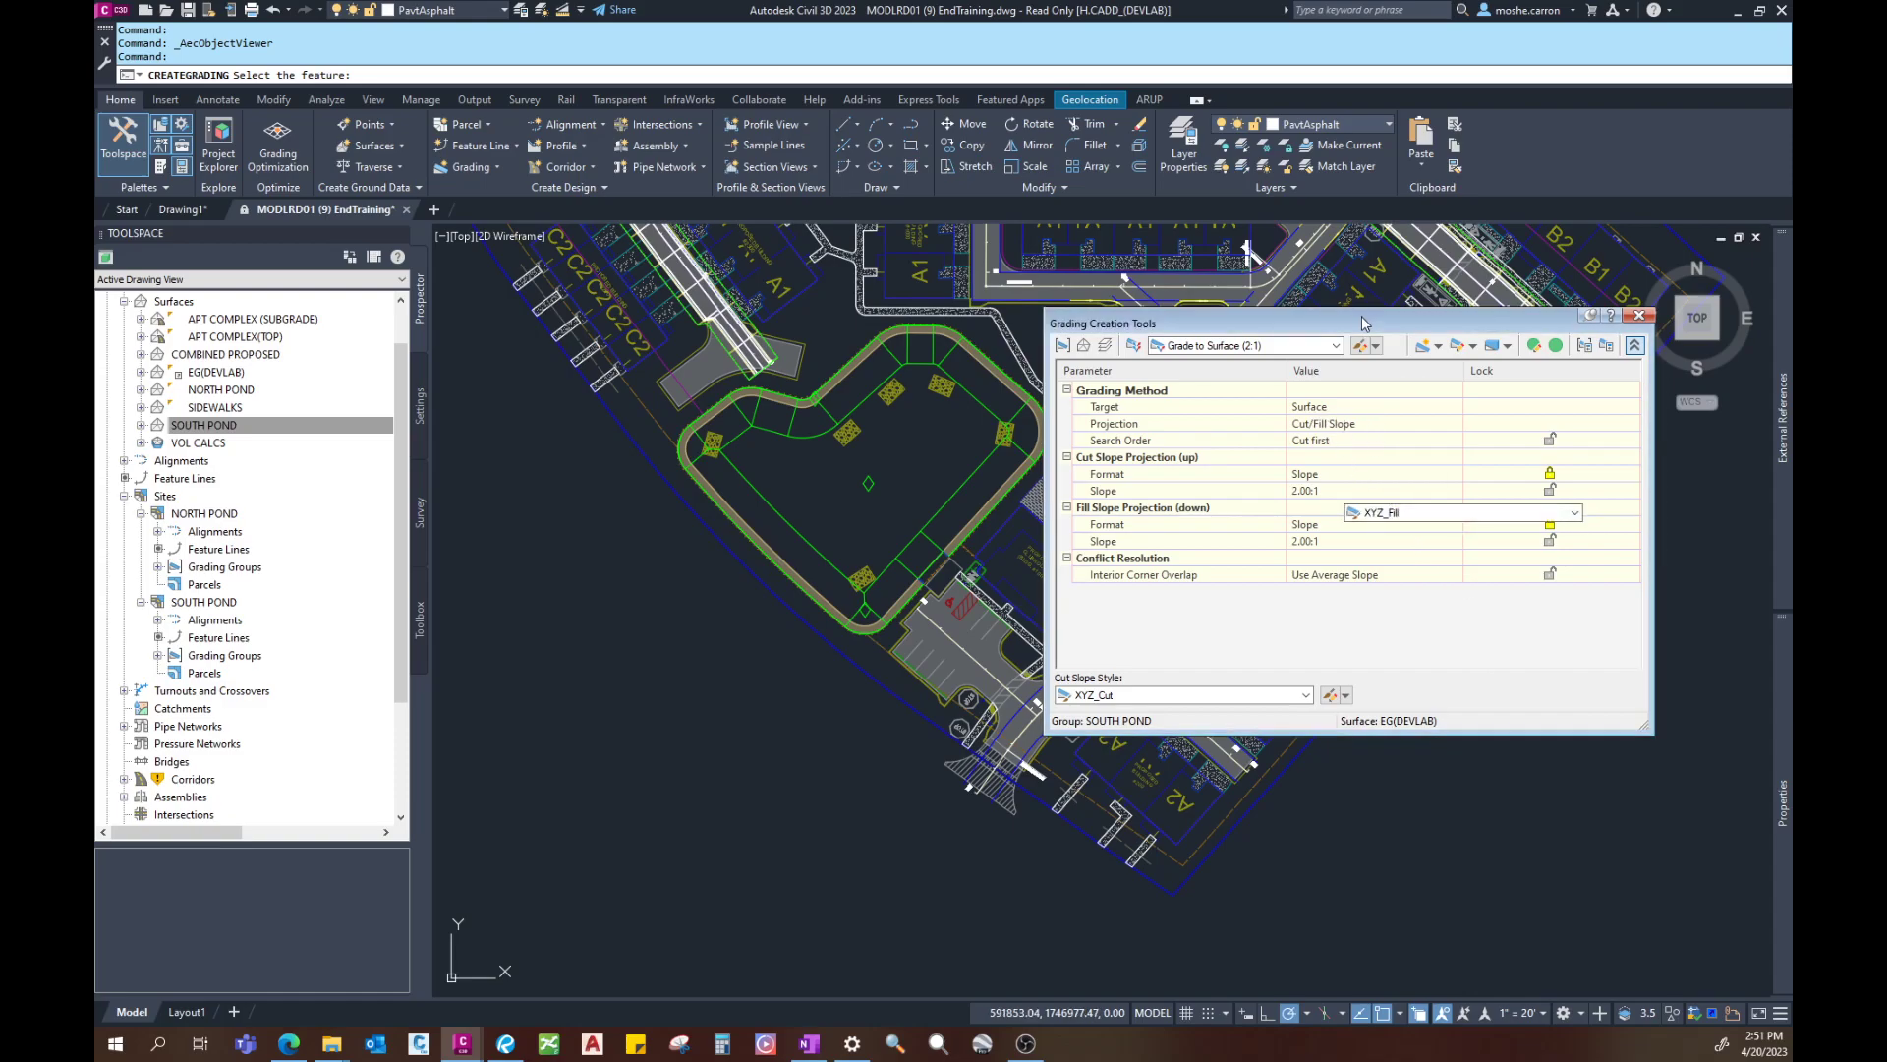
left_click(1633, 346)
Step: Grade the entire length of the berm's outer feature line to the EG(DEVLAB) surface, with 2:1 cut and fill slopes
left_click(1405, 348)
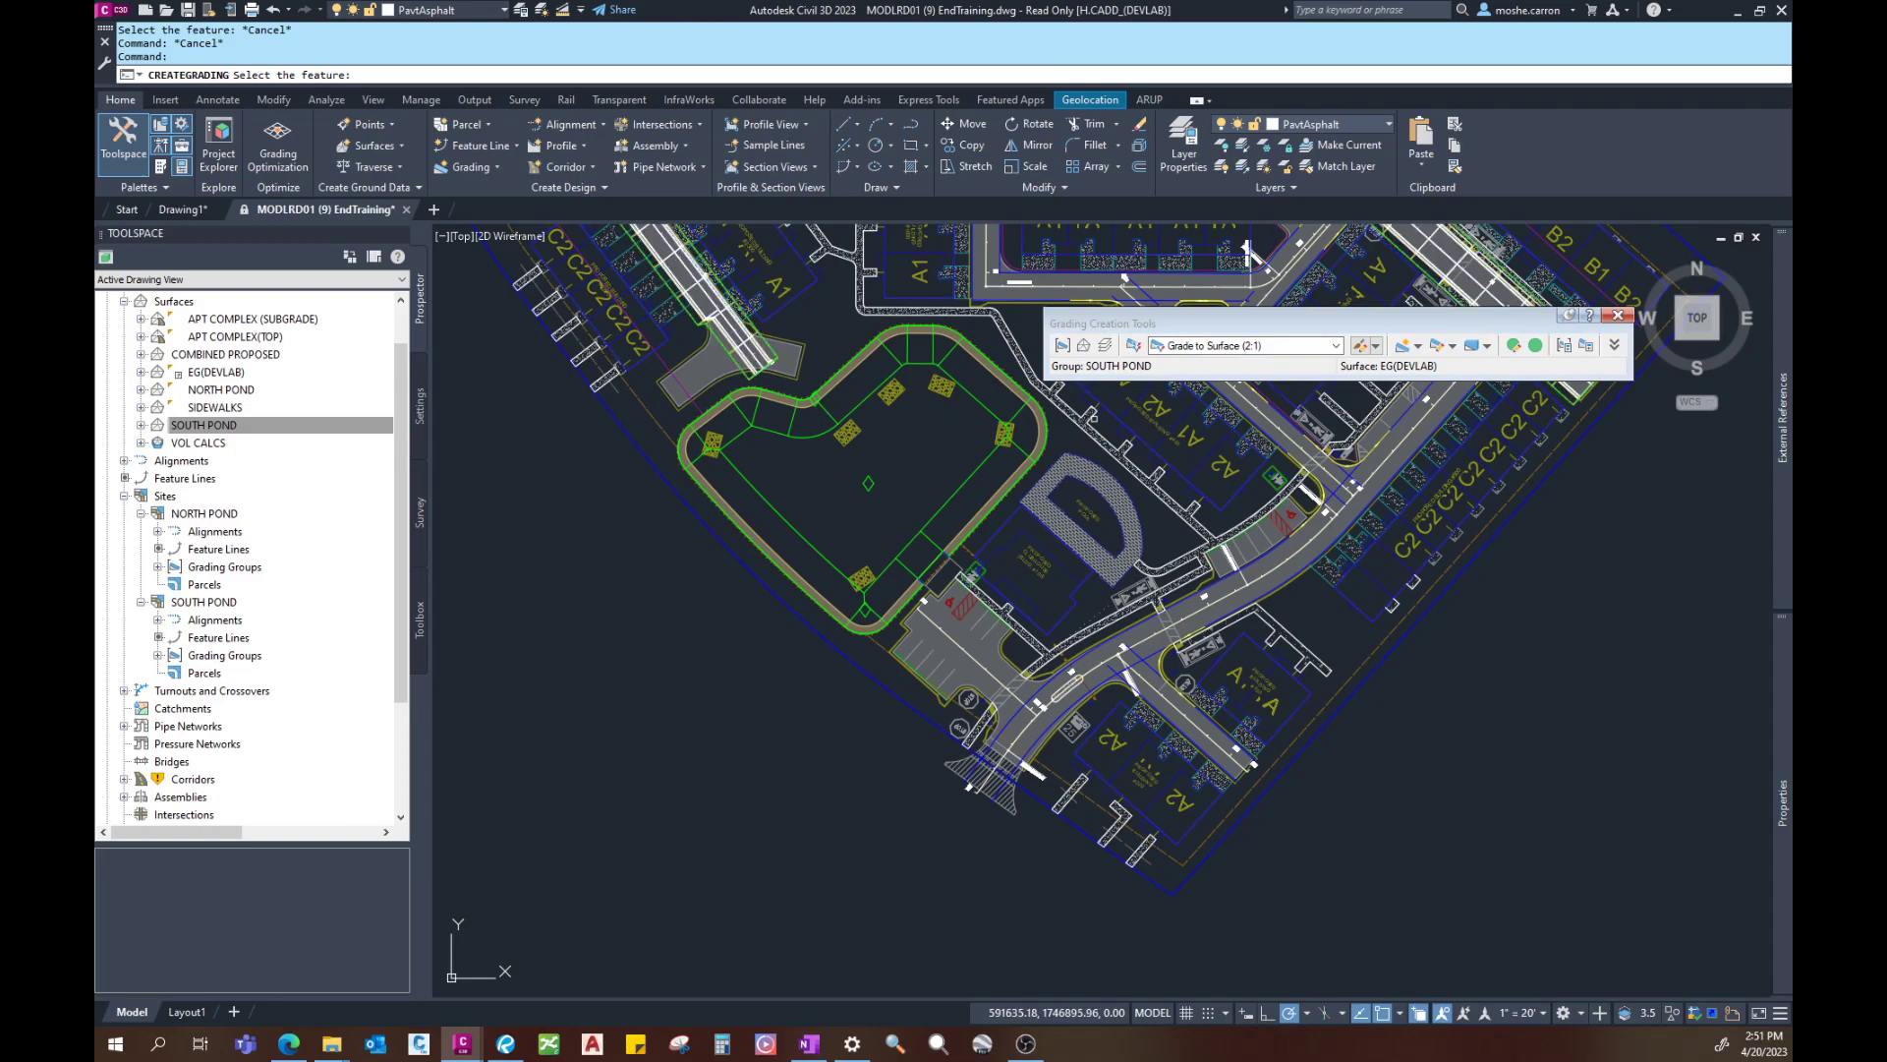
middle_click_drag(808, 440, 843, 443)
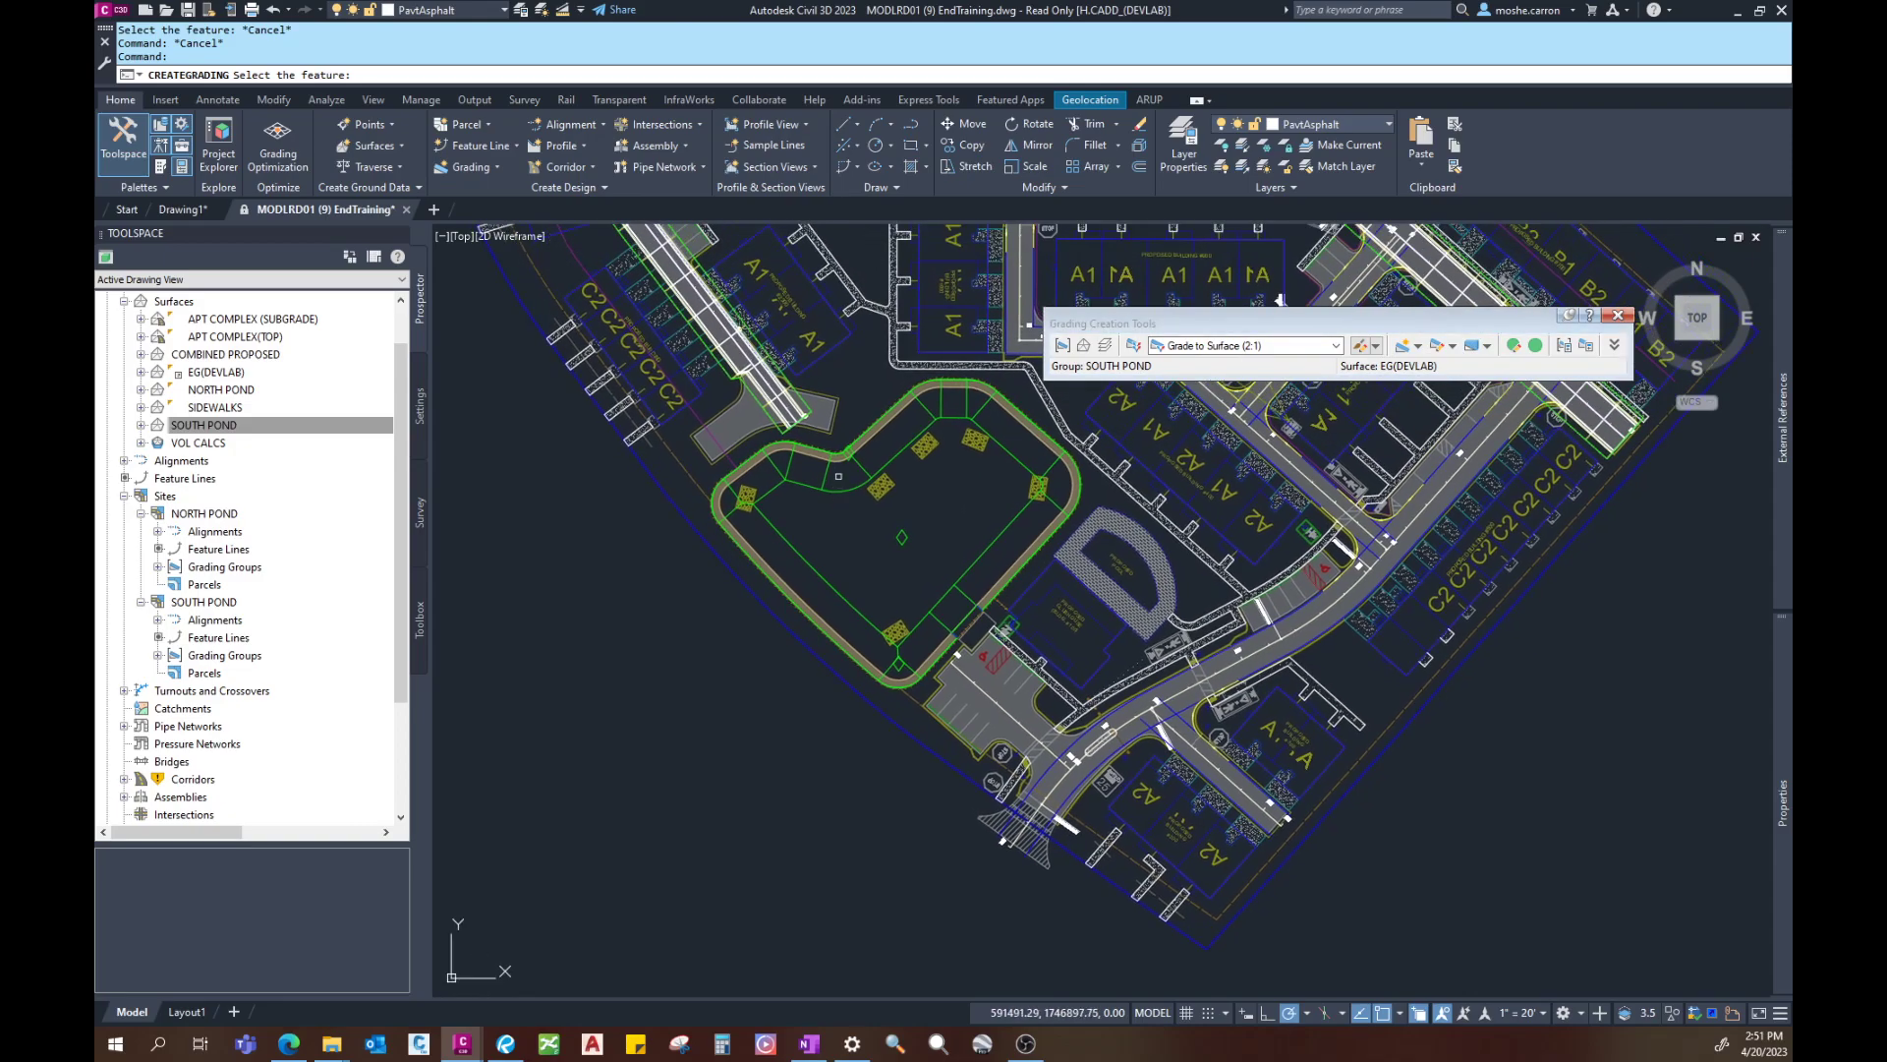
scroll(842, 443, "up", 4)
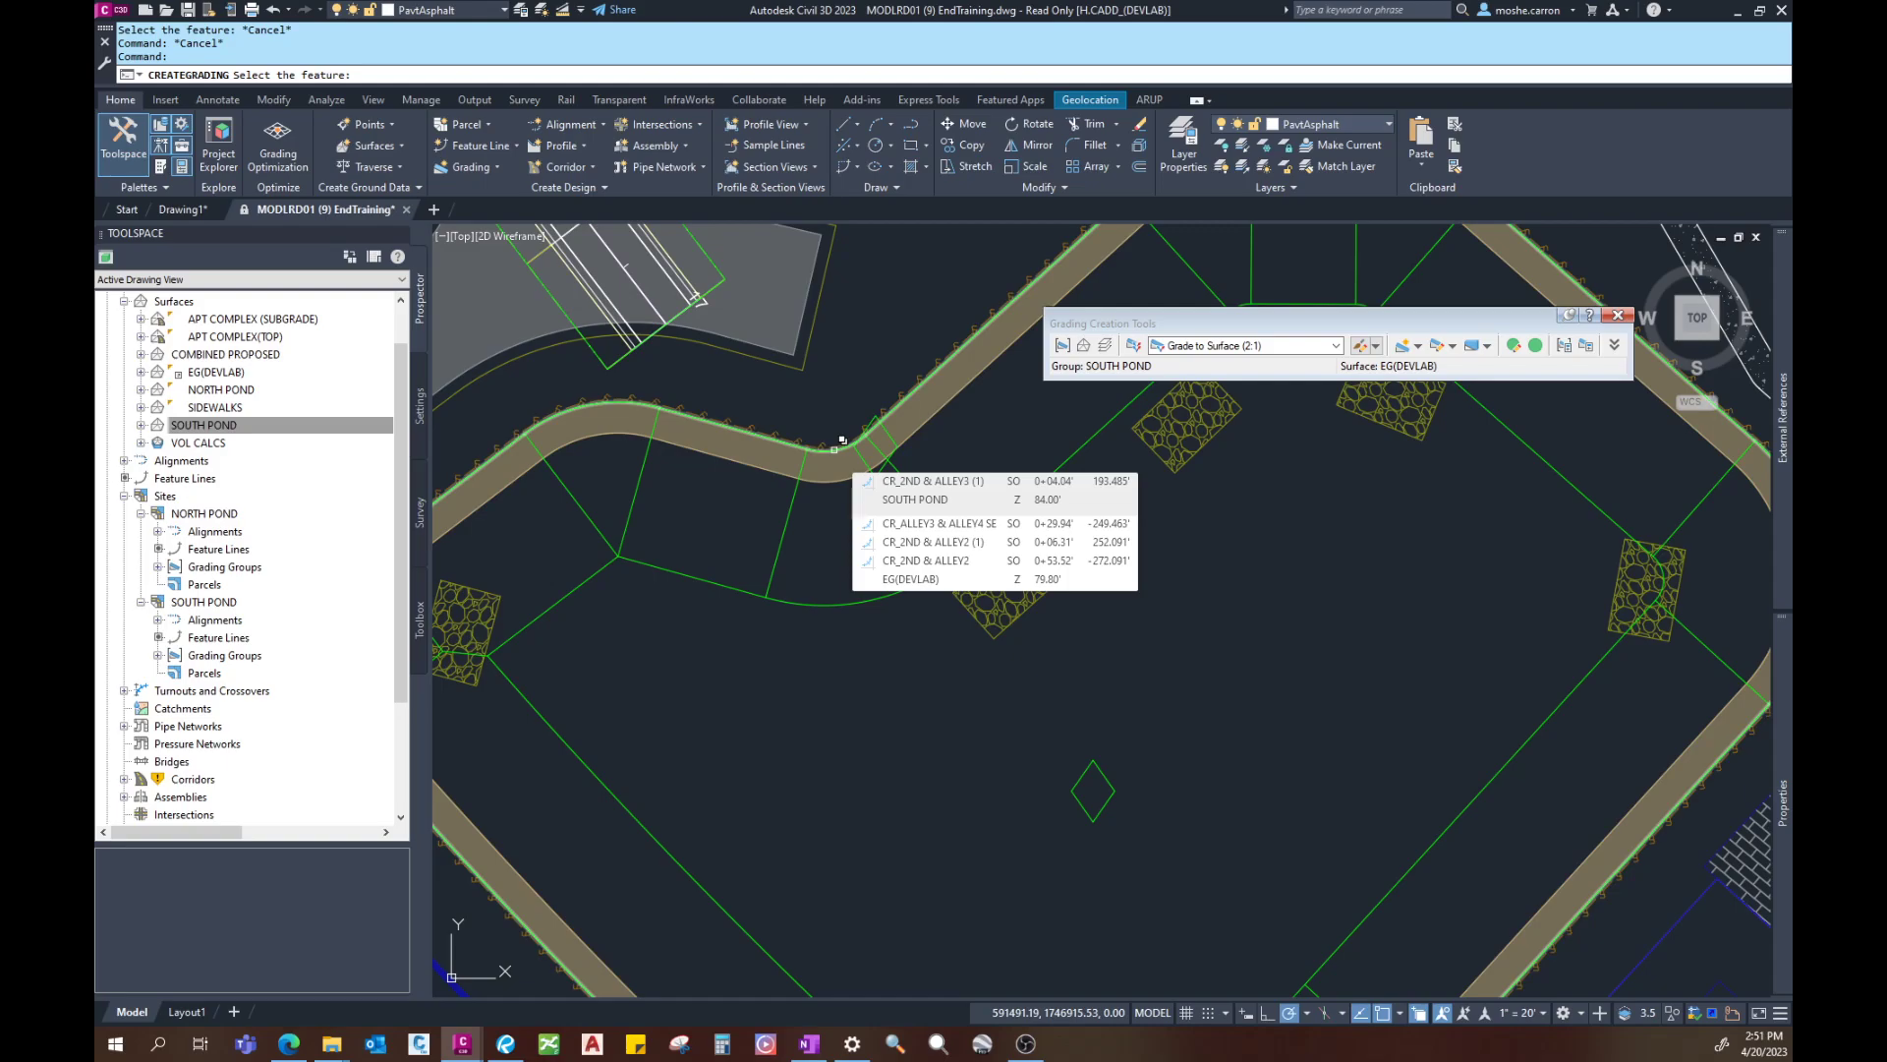
left_click(834, 450)
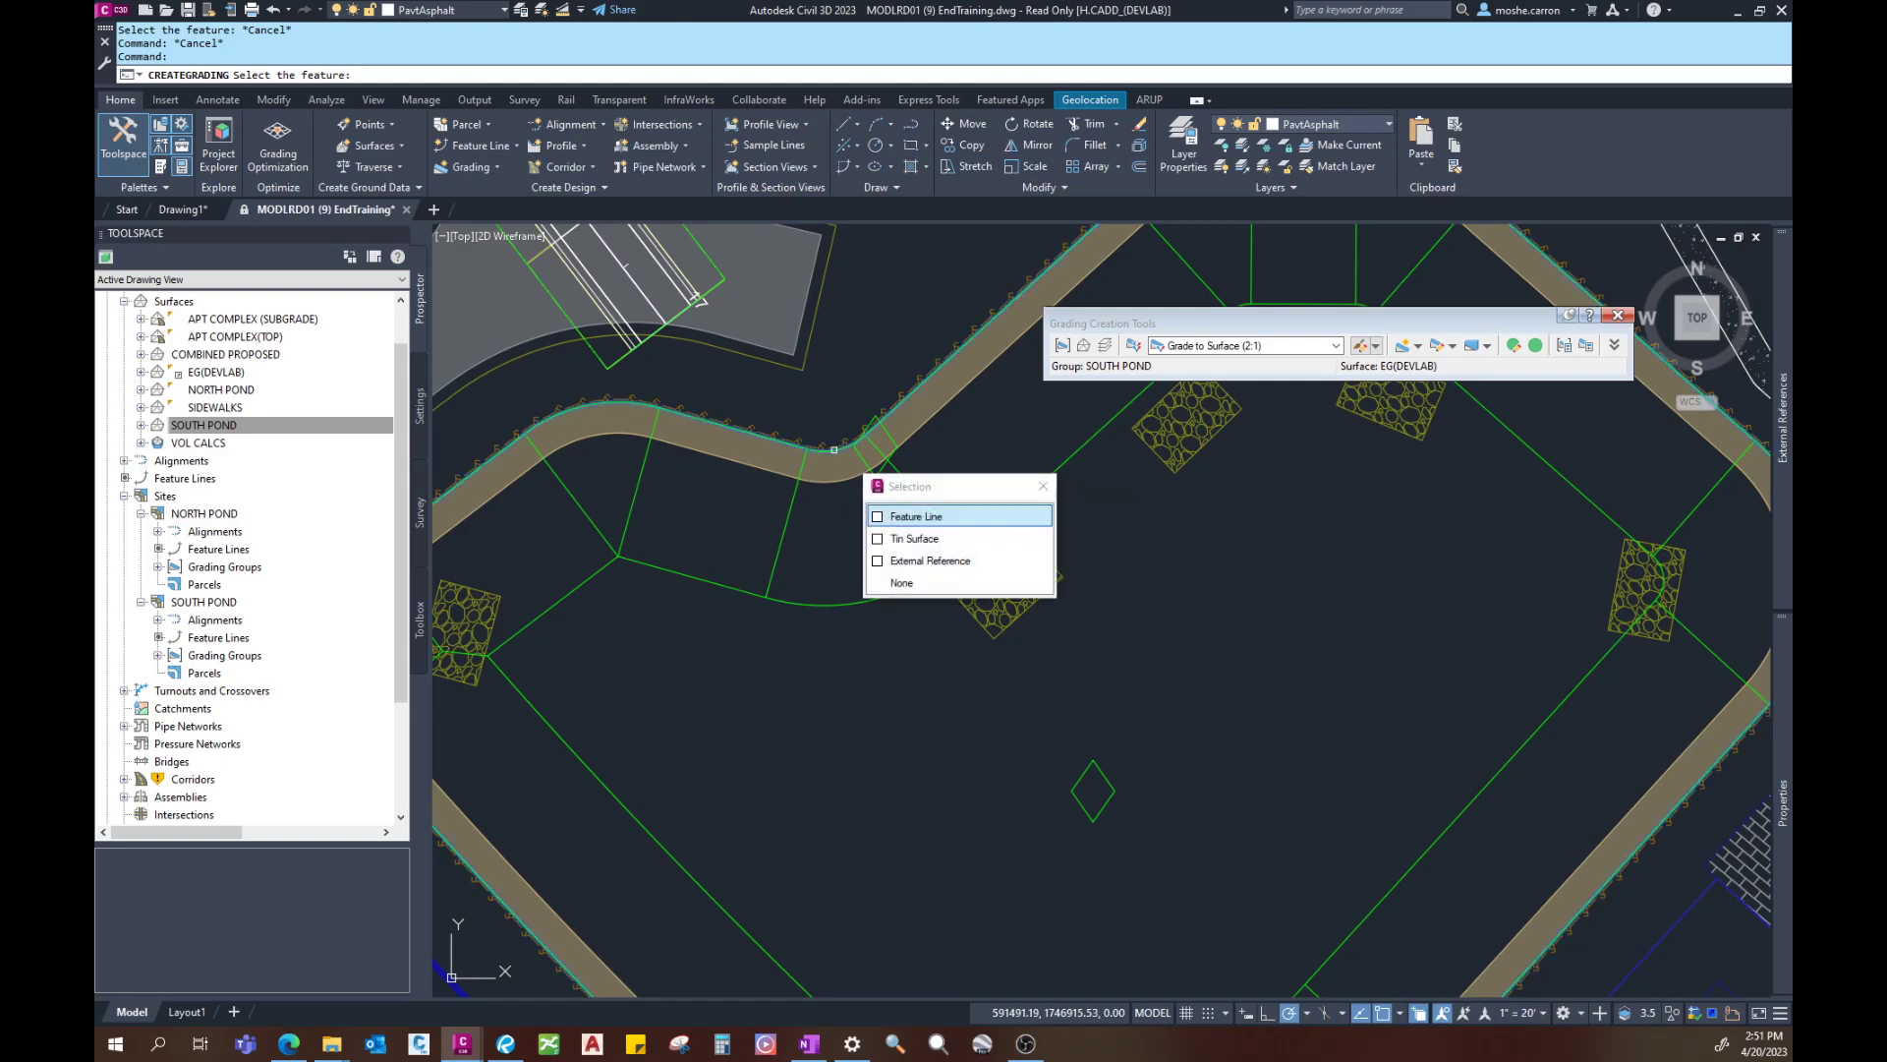
left_click(933, 521)
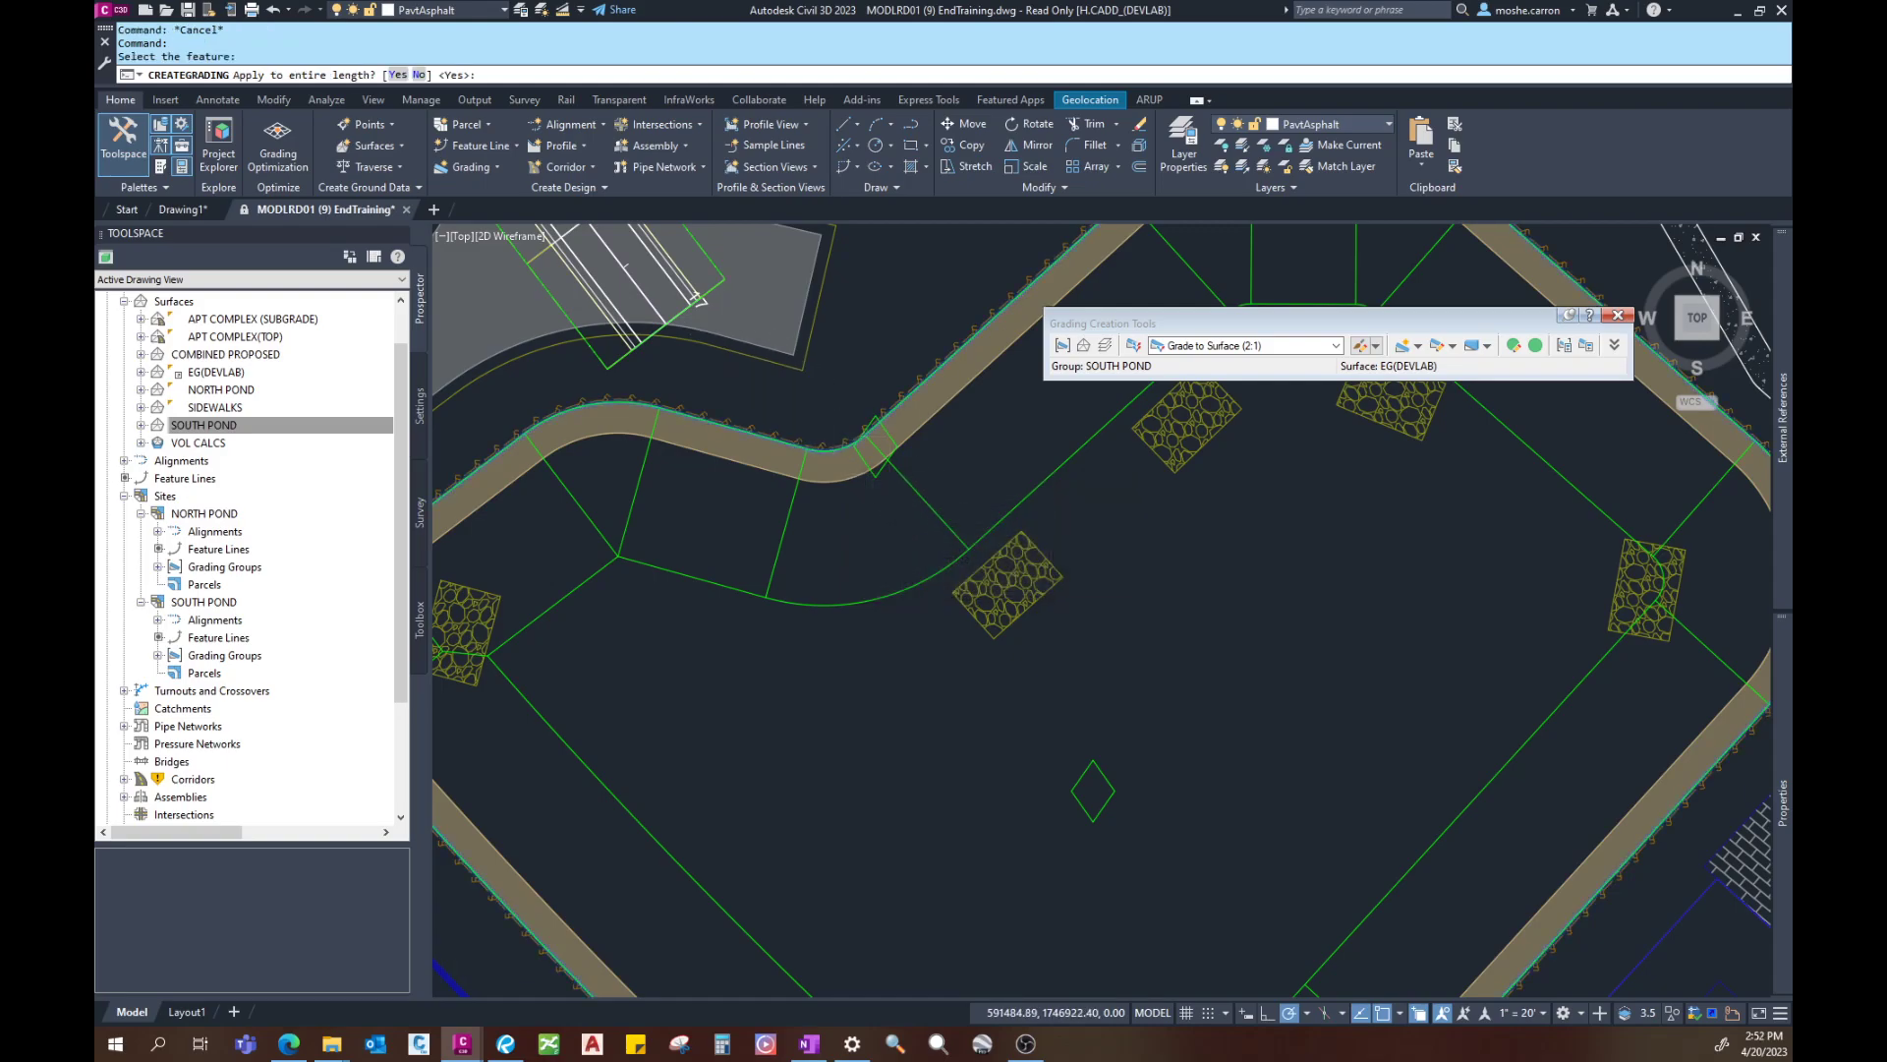
scroll(794, 406, "down", 4)
key("Return")
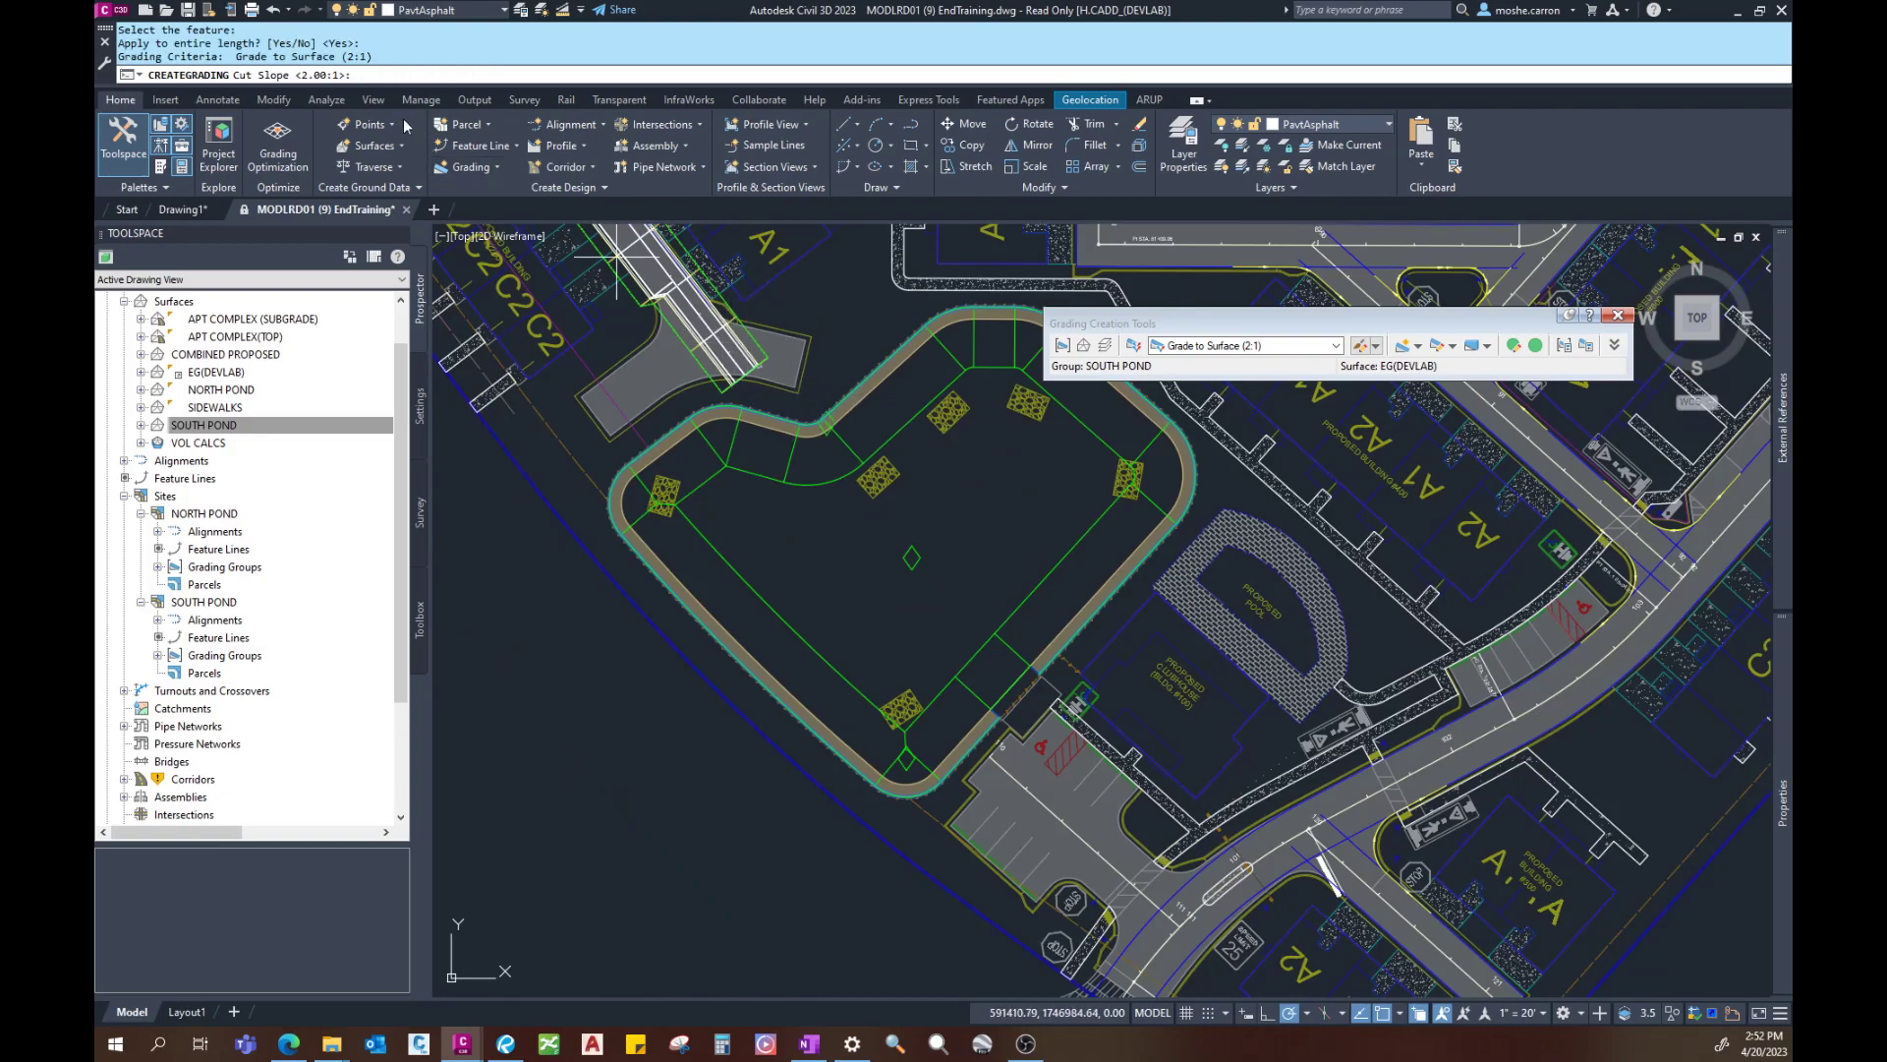
key("Return")
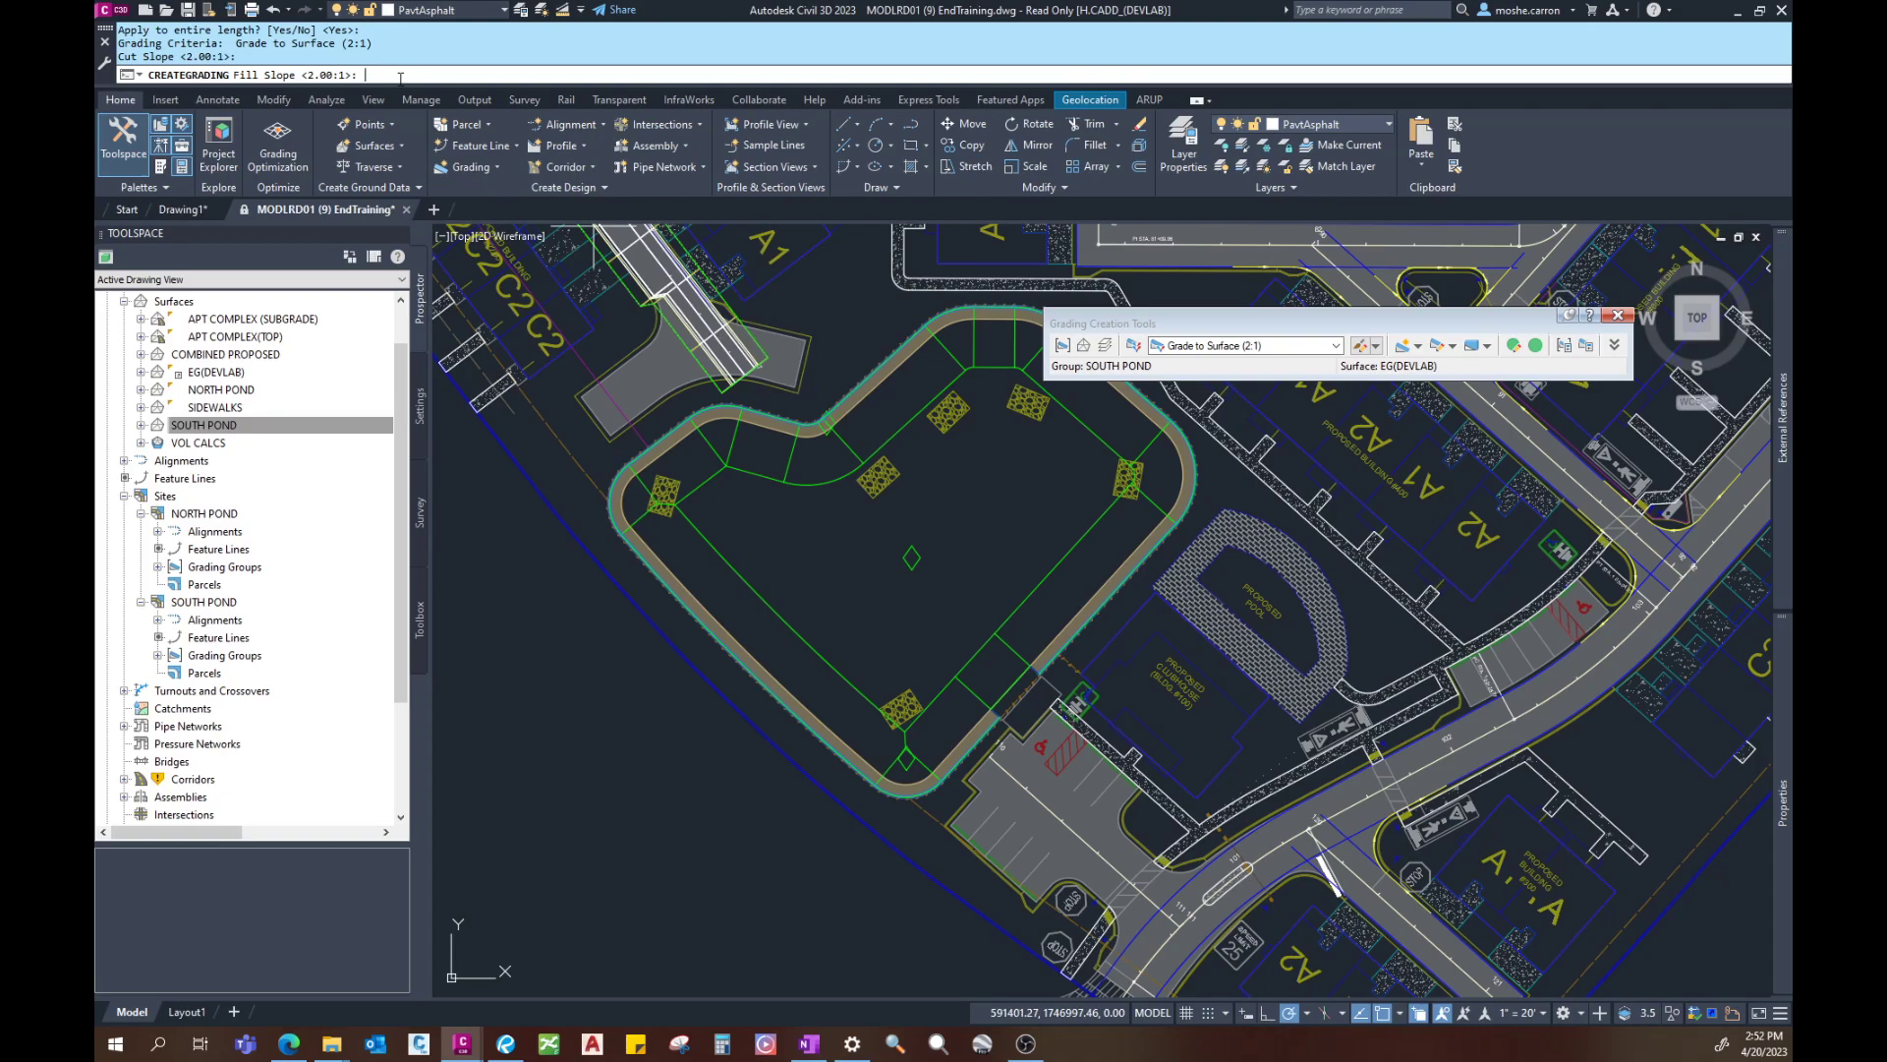
key("Return")
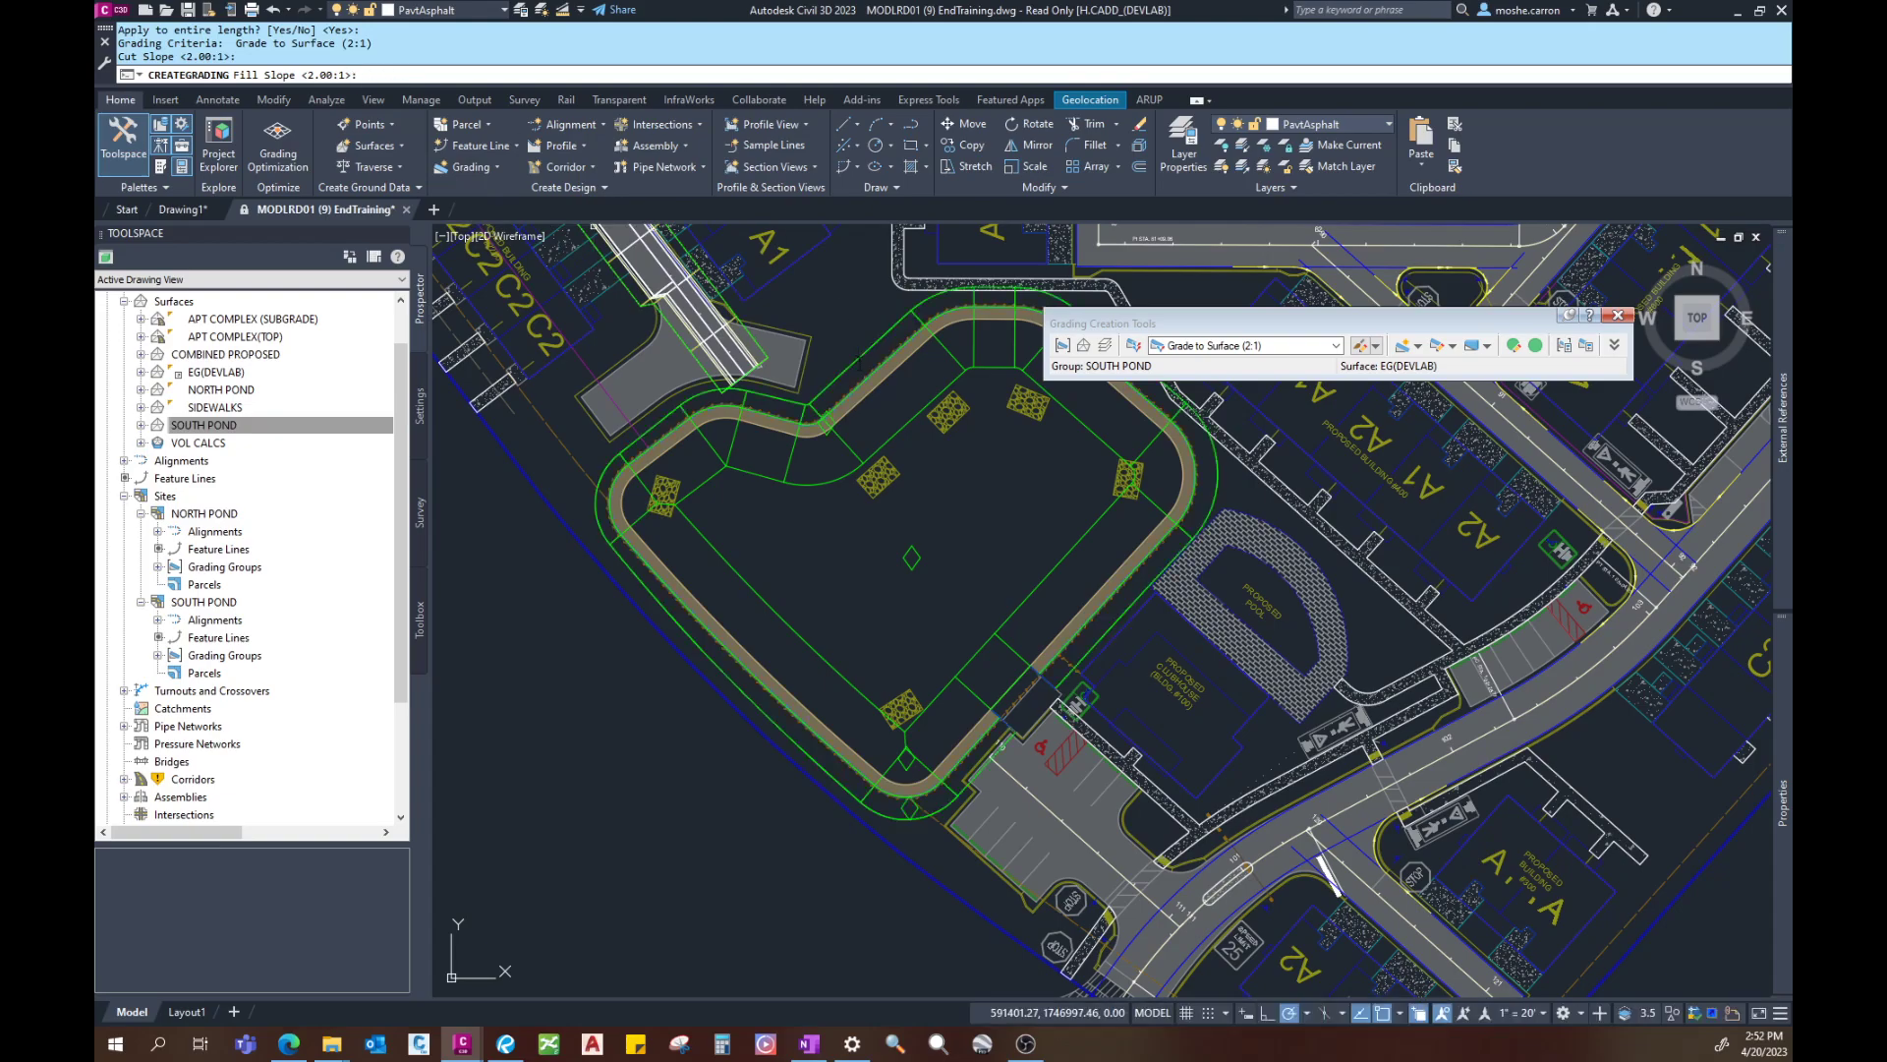
Step: End the outer slope grading command and select the SOUTH POND surface in the drawing
middle_click_drag(924, 536, 864, 505)
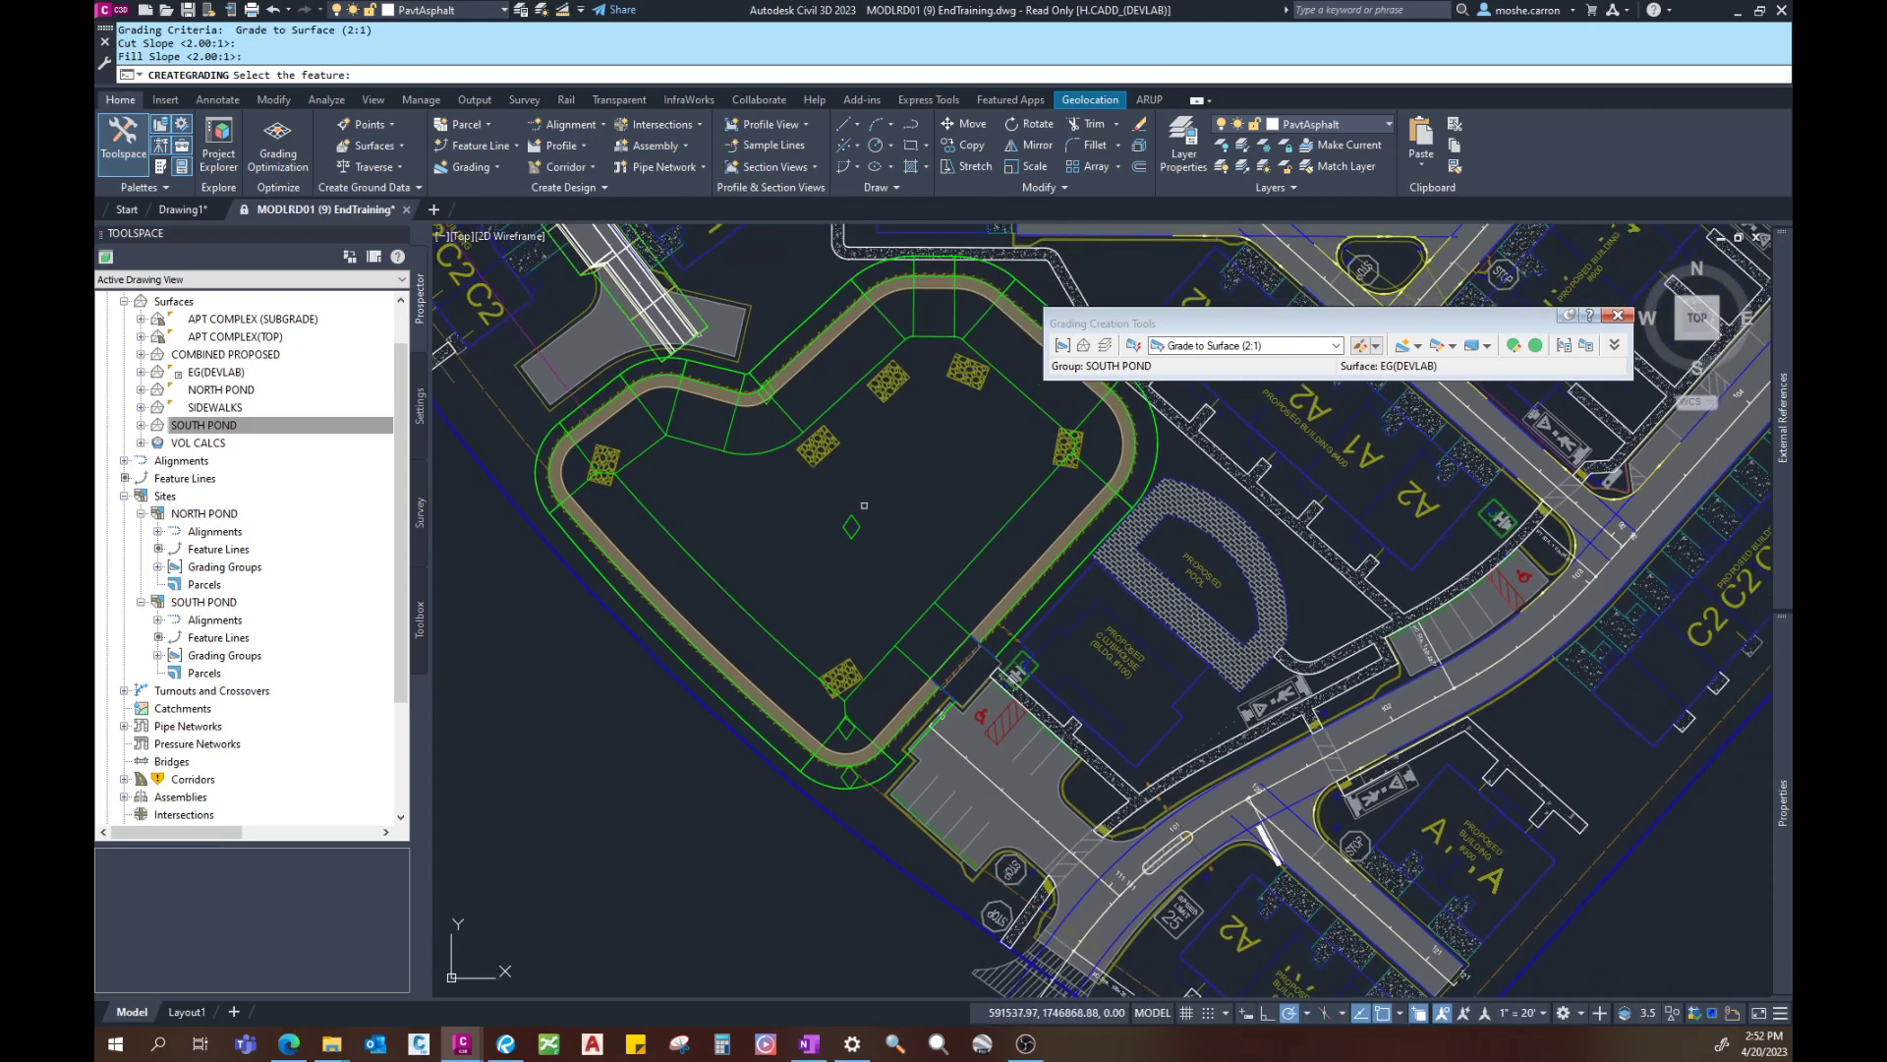
middle_click_drag(998, 466, 966, 535)
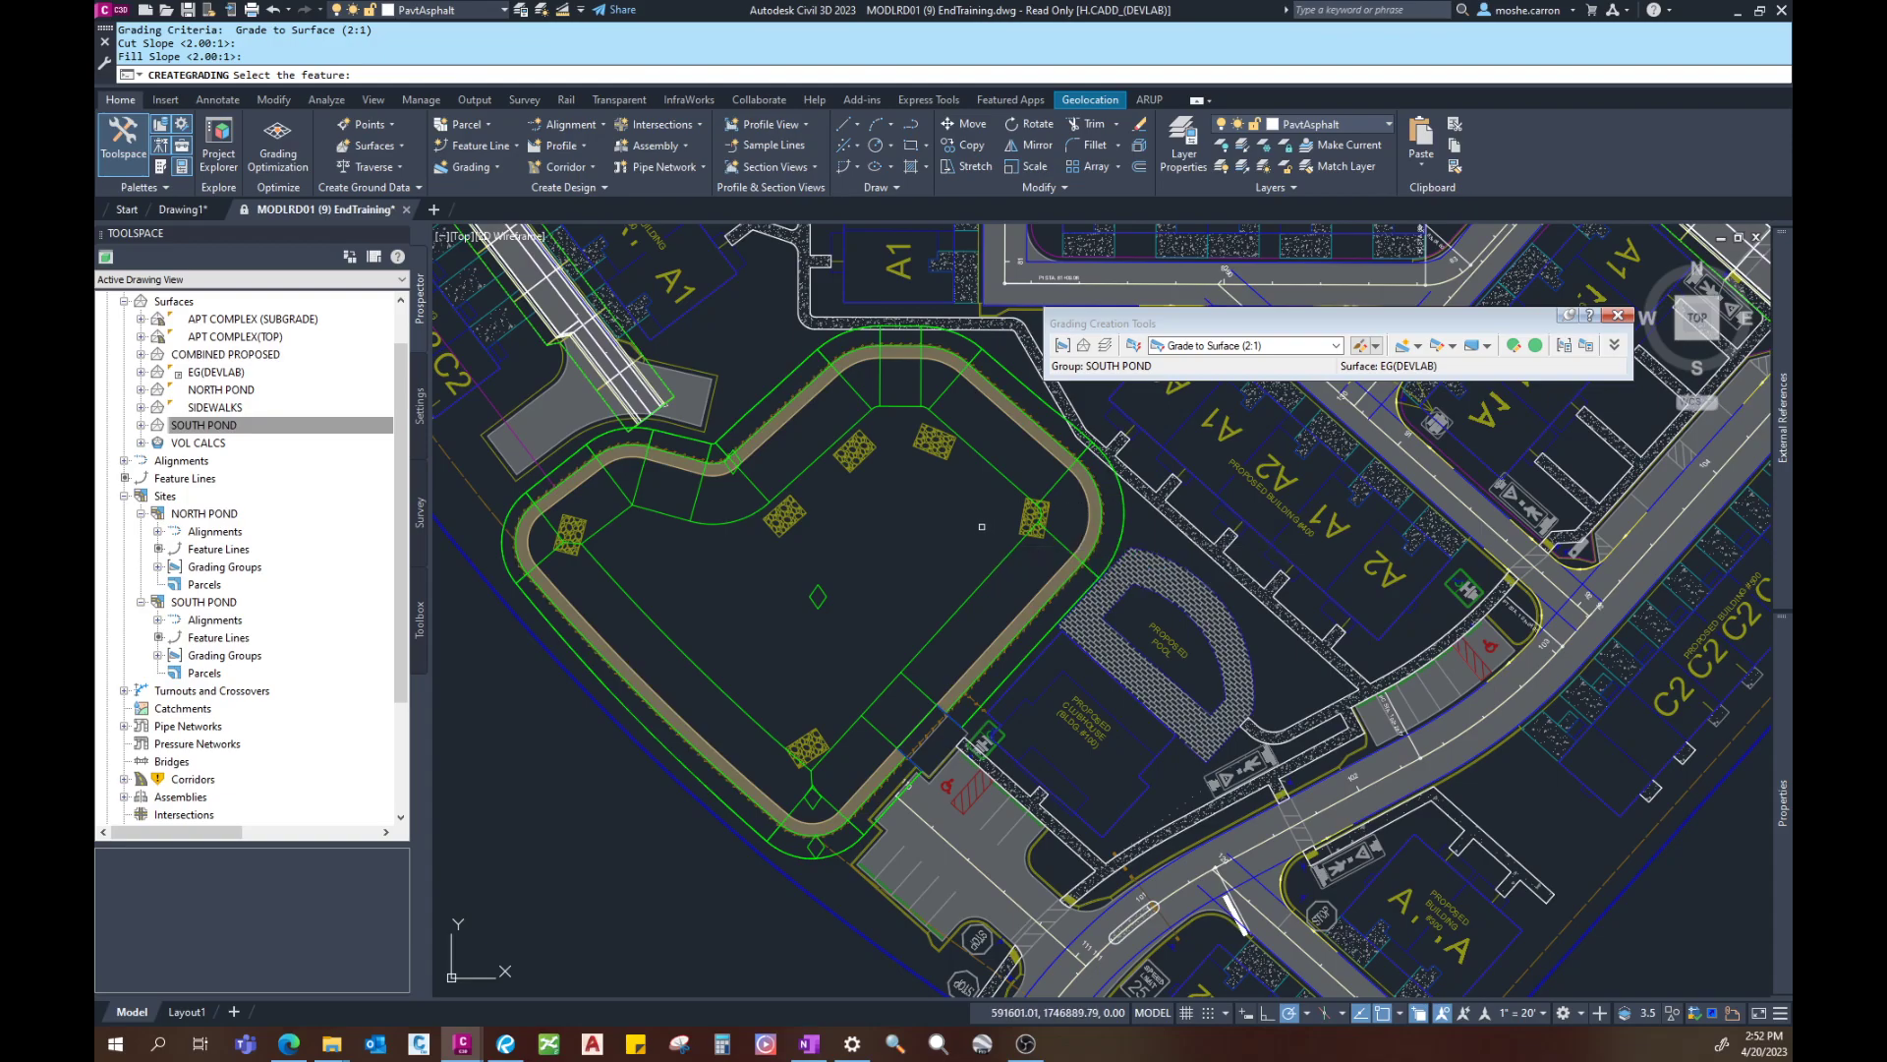
scroll(887, 665, "down", 4)
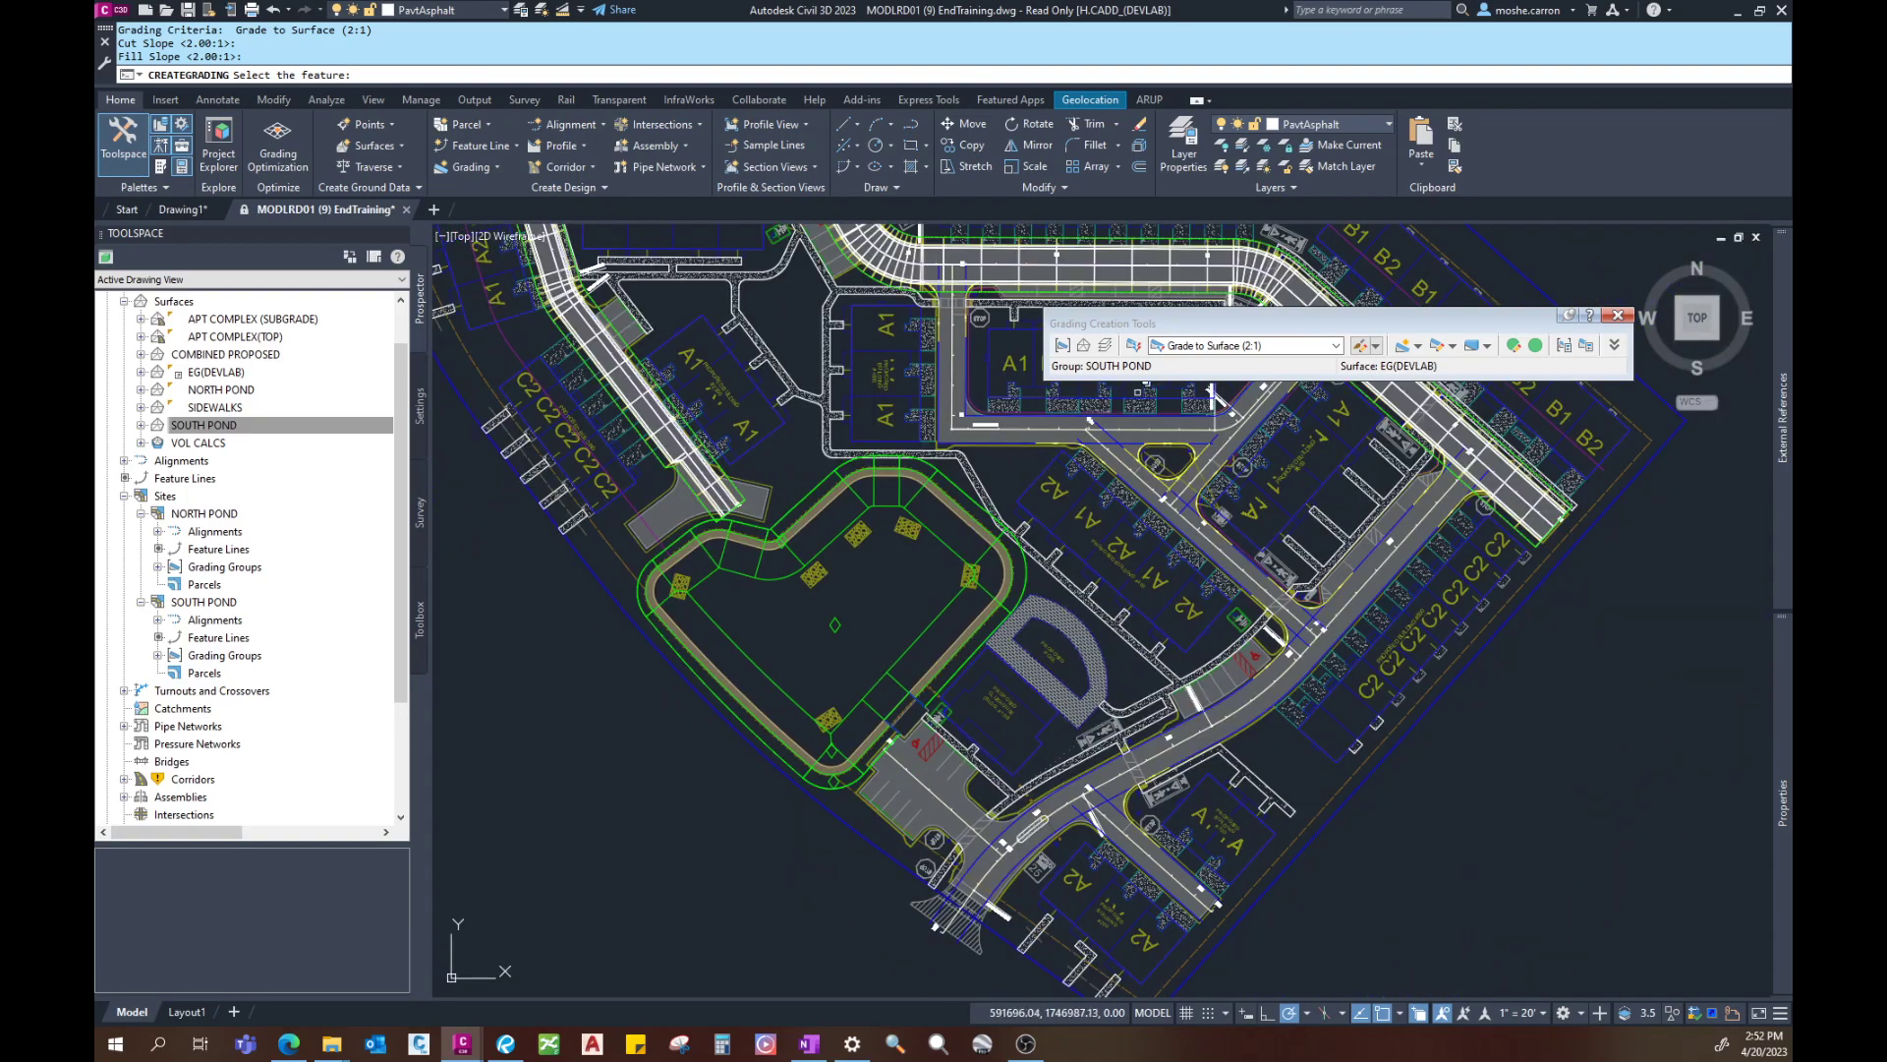
left_click_drag(1376, 327, 1429, 273)
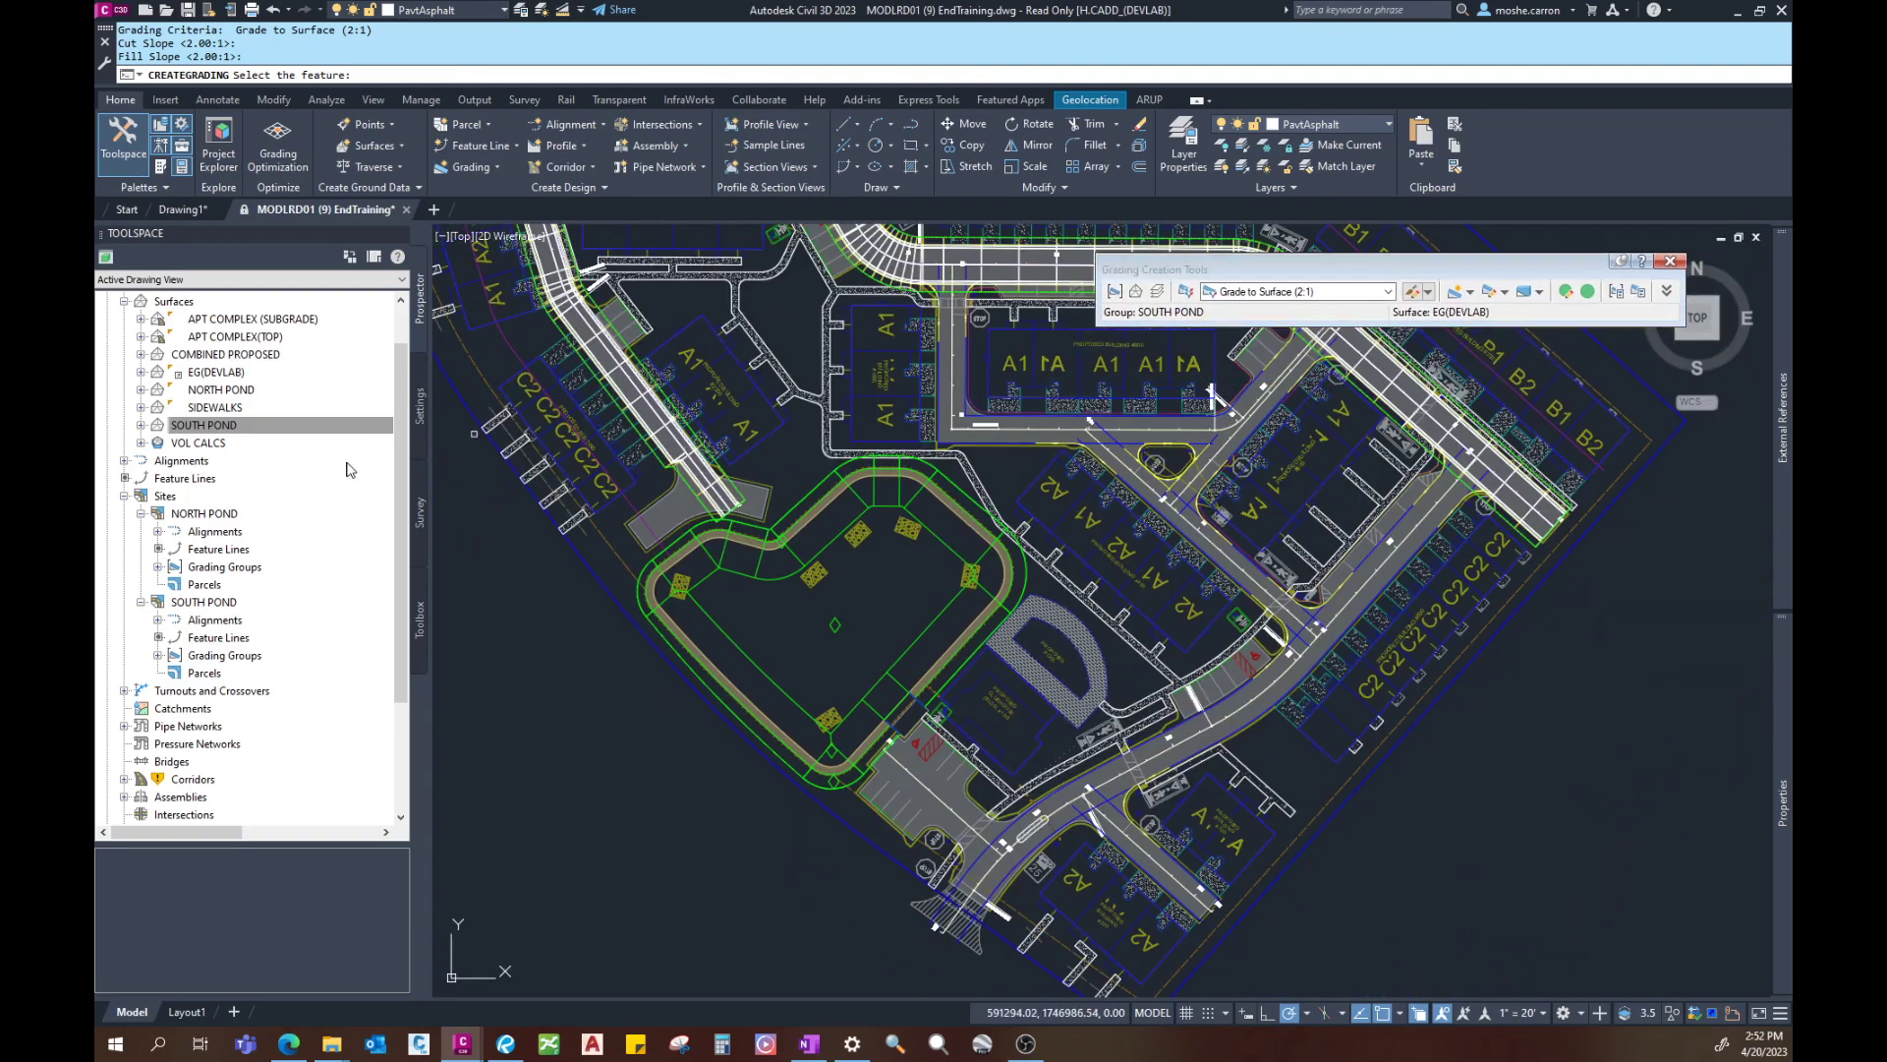
middle_click_drag(863, 618, 859, 626)
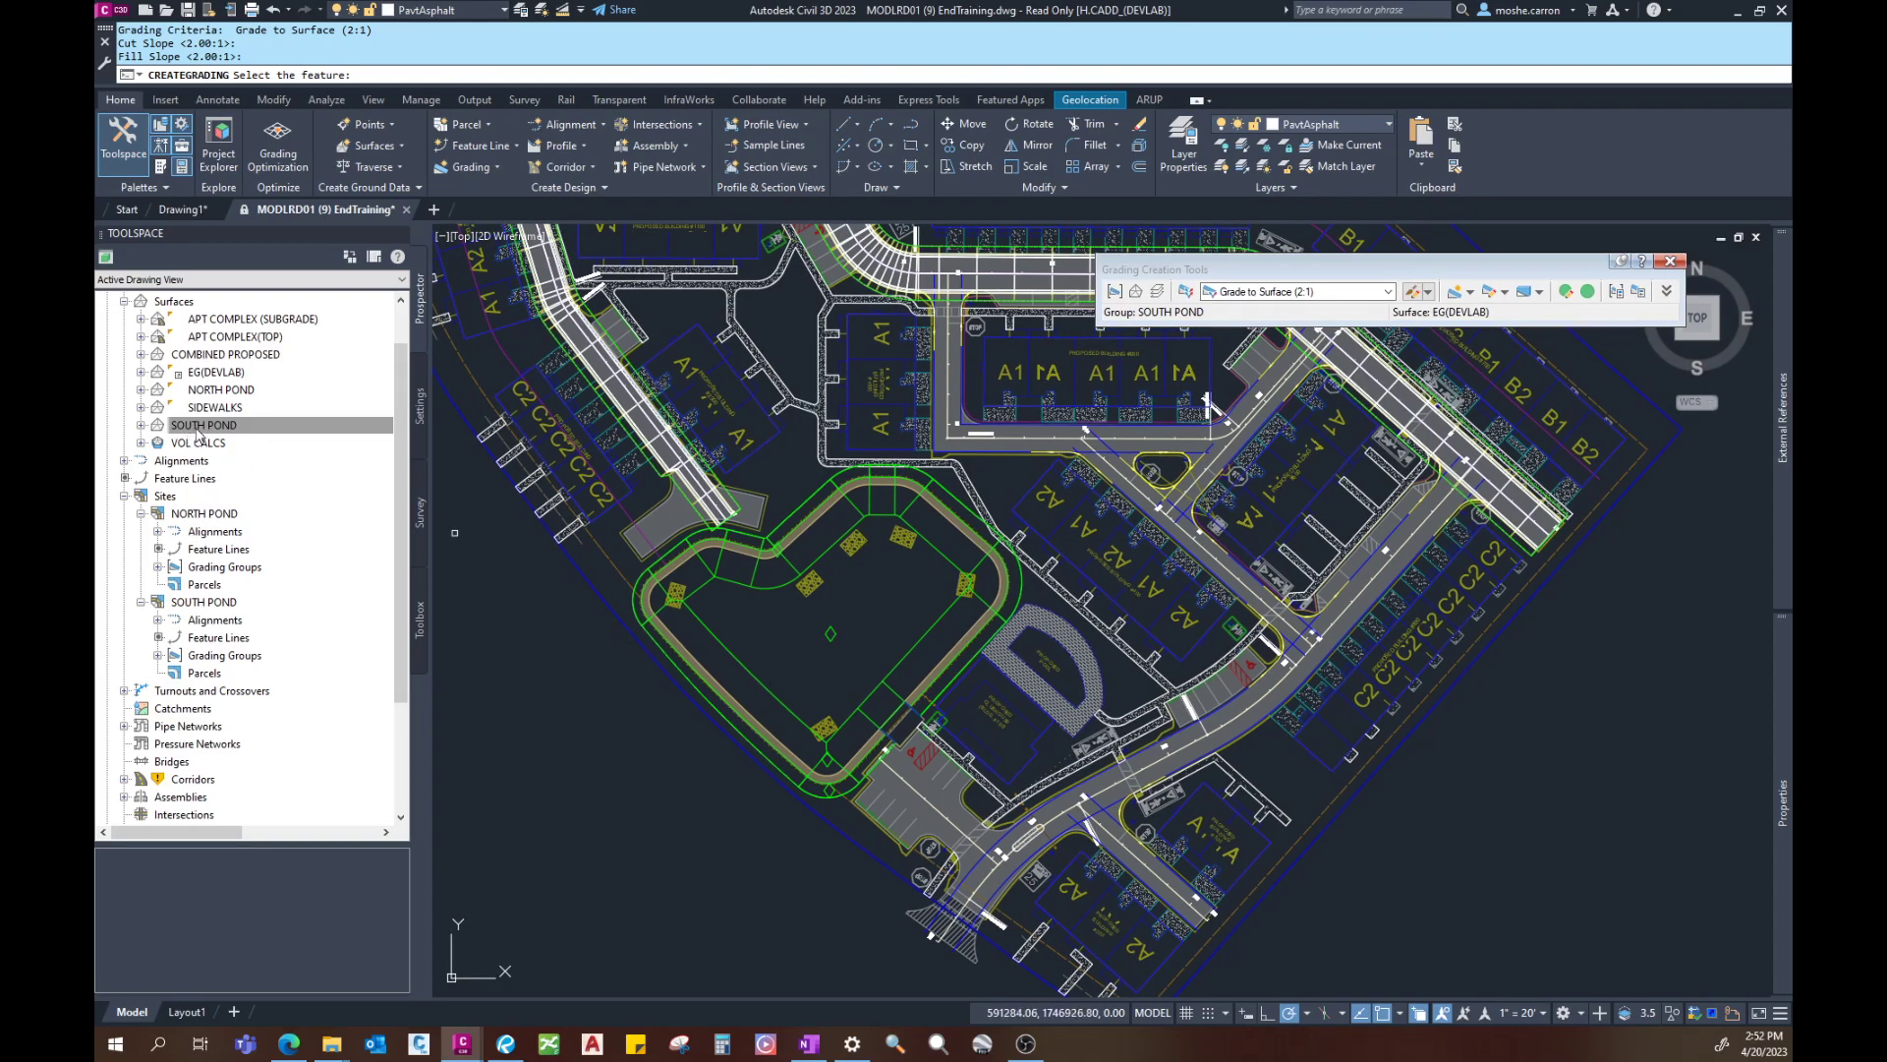
right_click(211, 426)
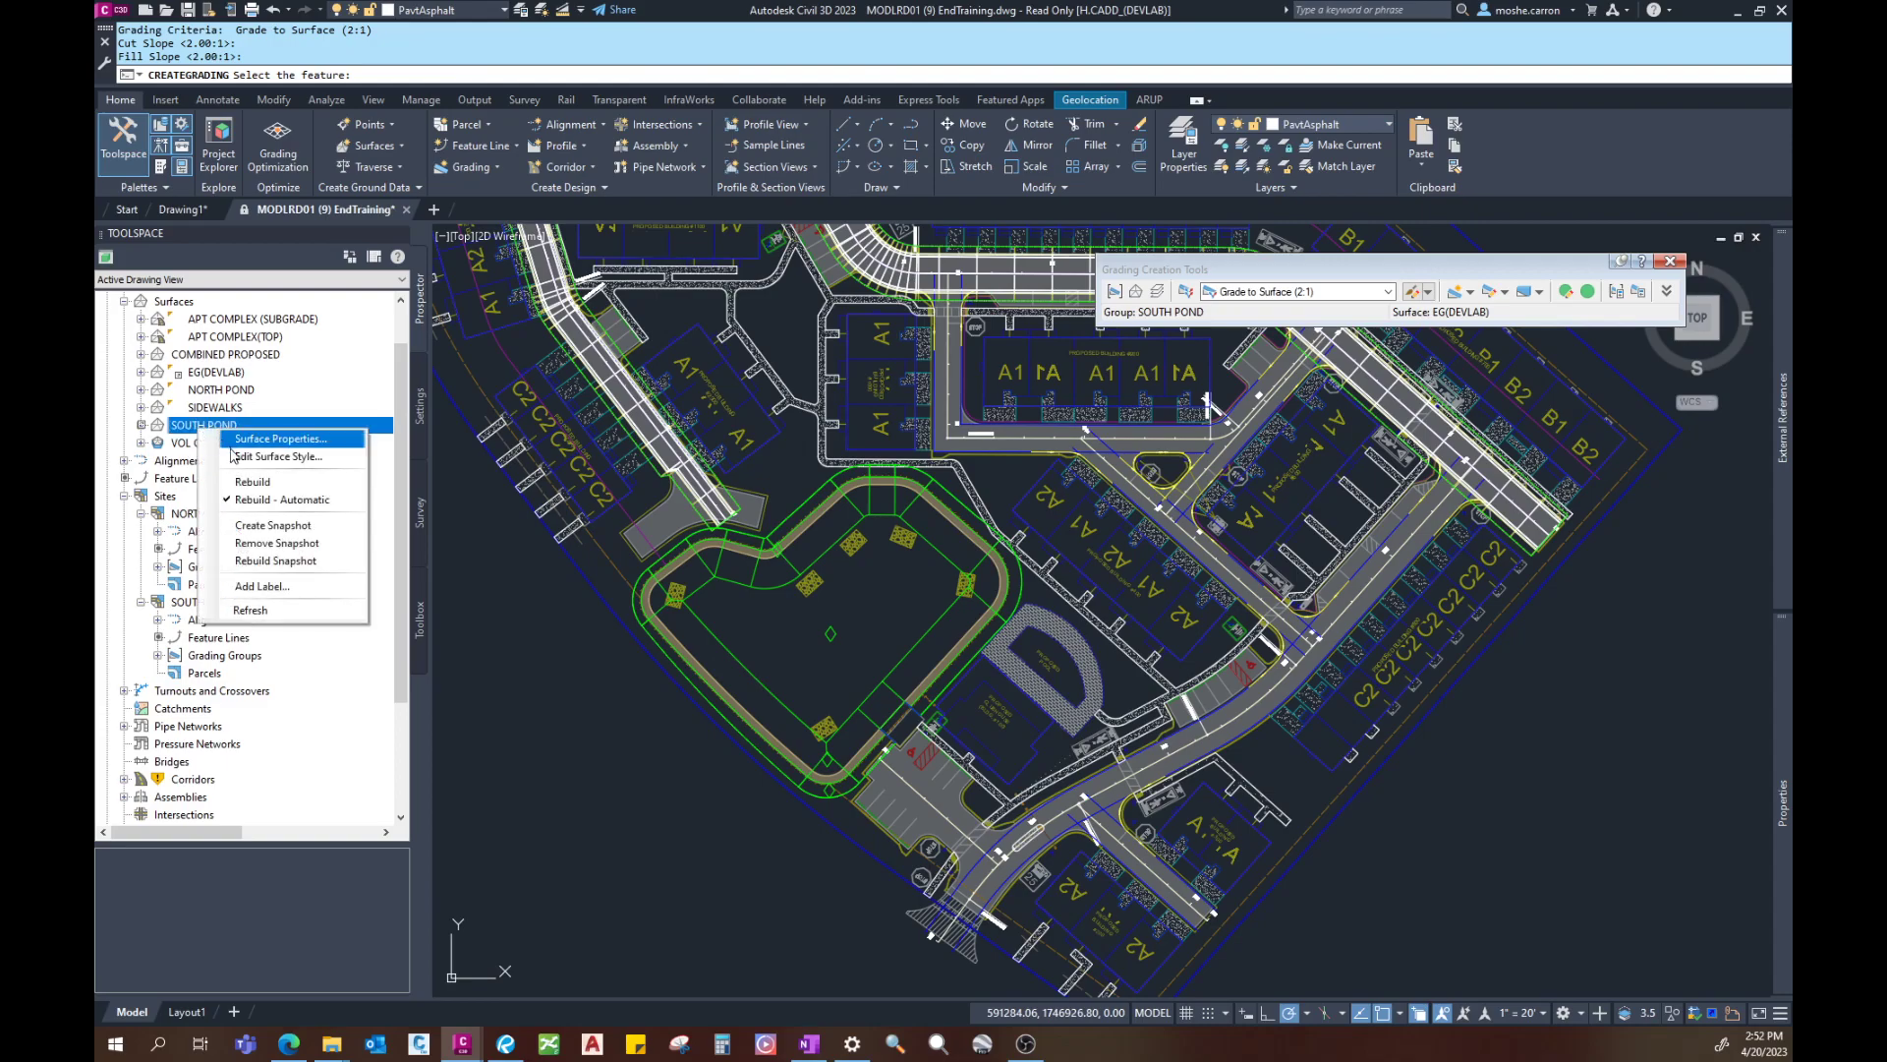
left_click(297, 588)
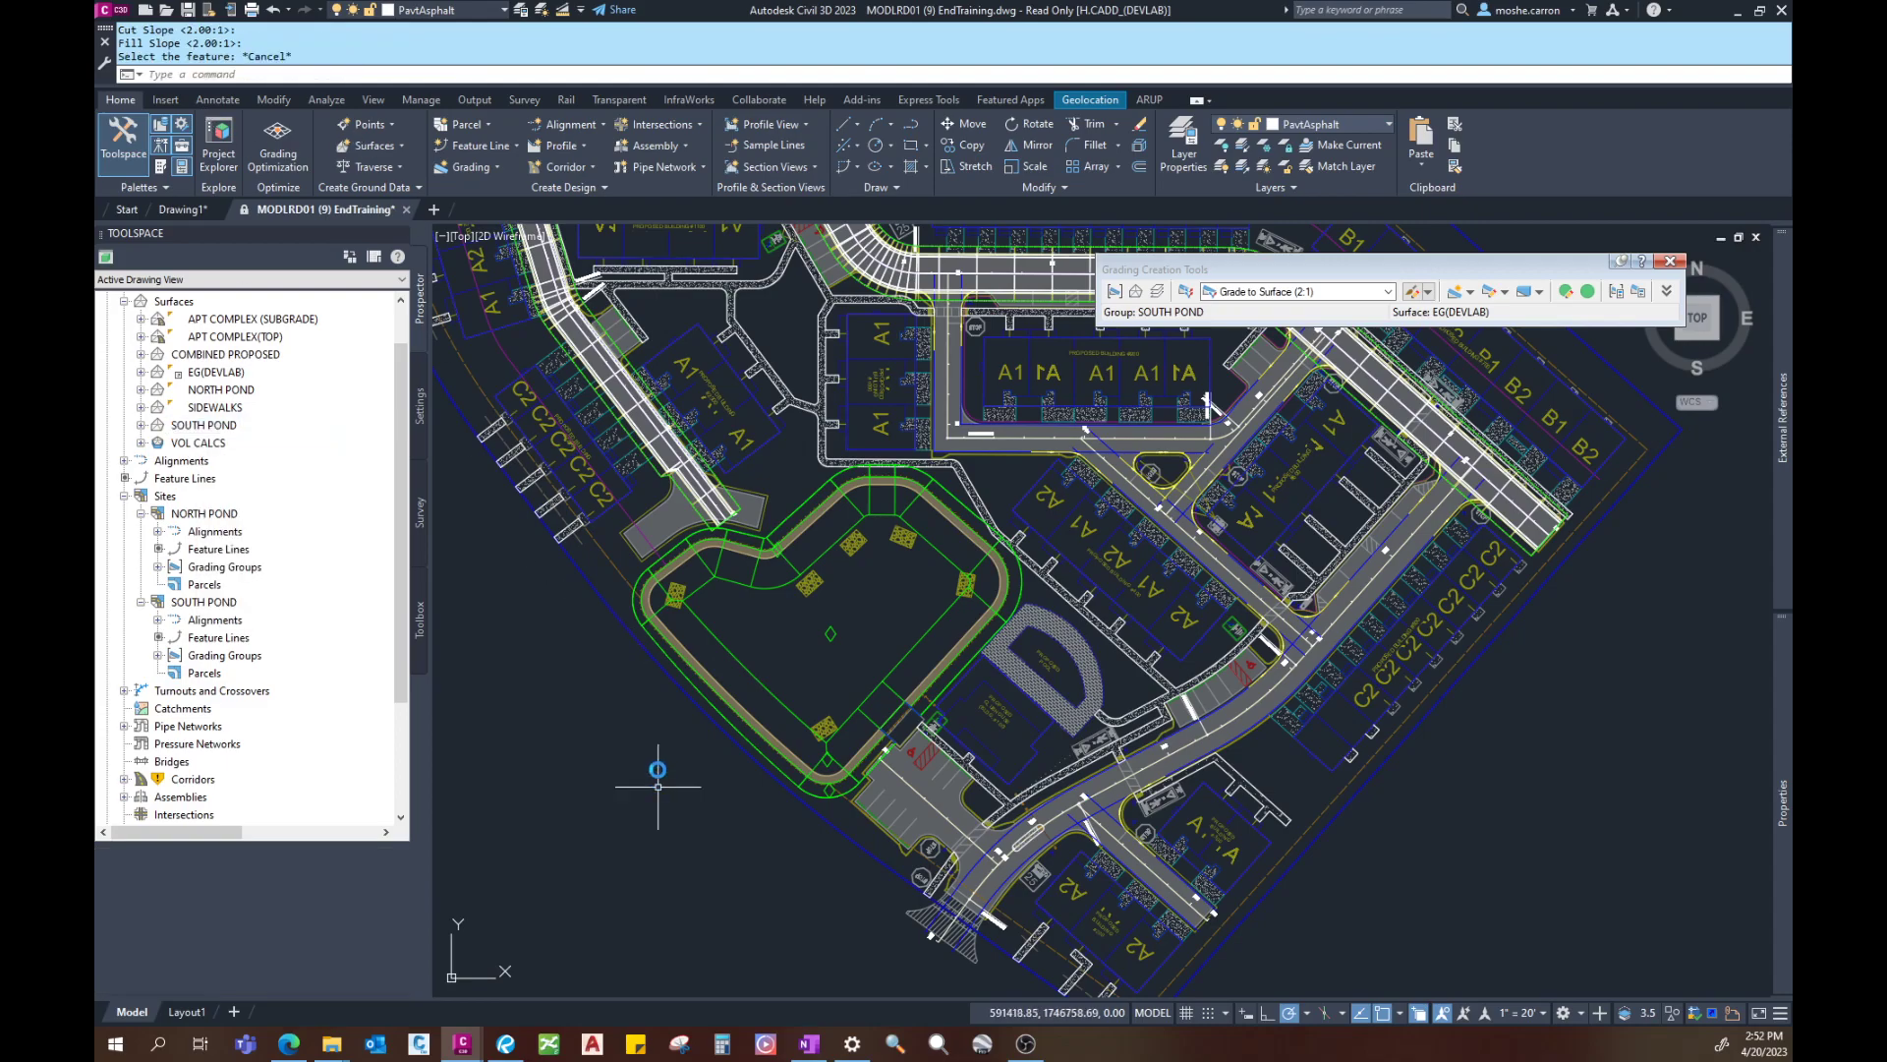
key("Escape")
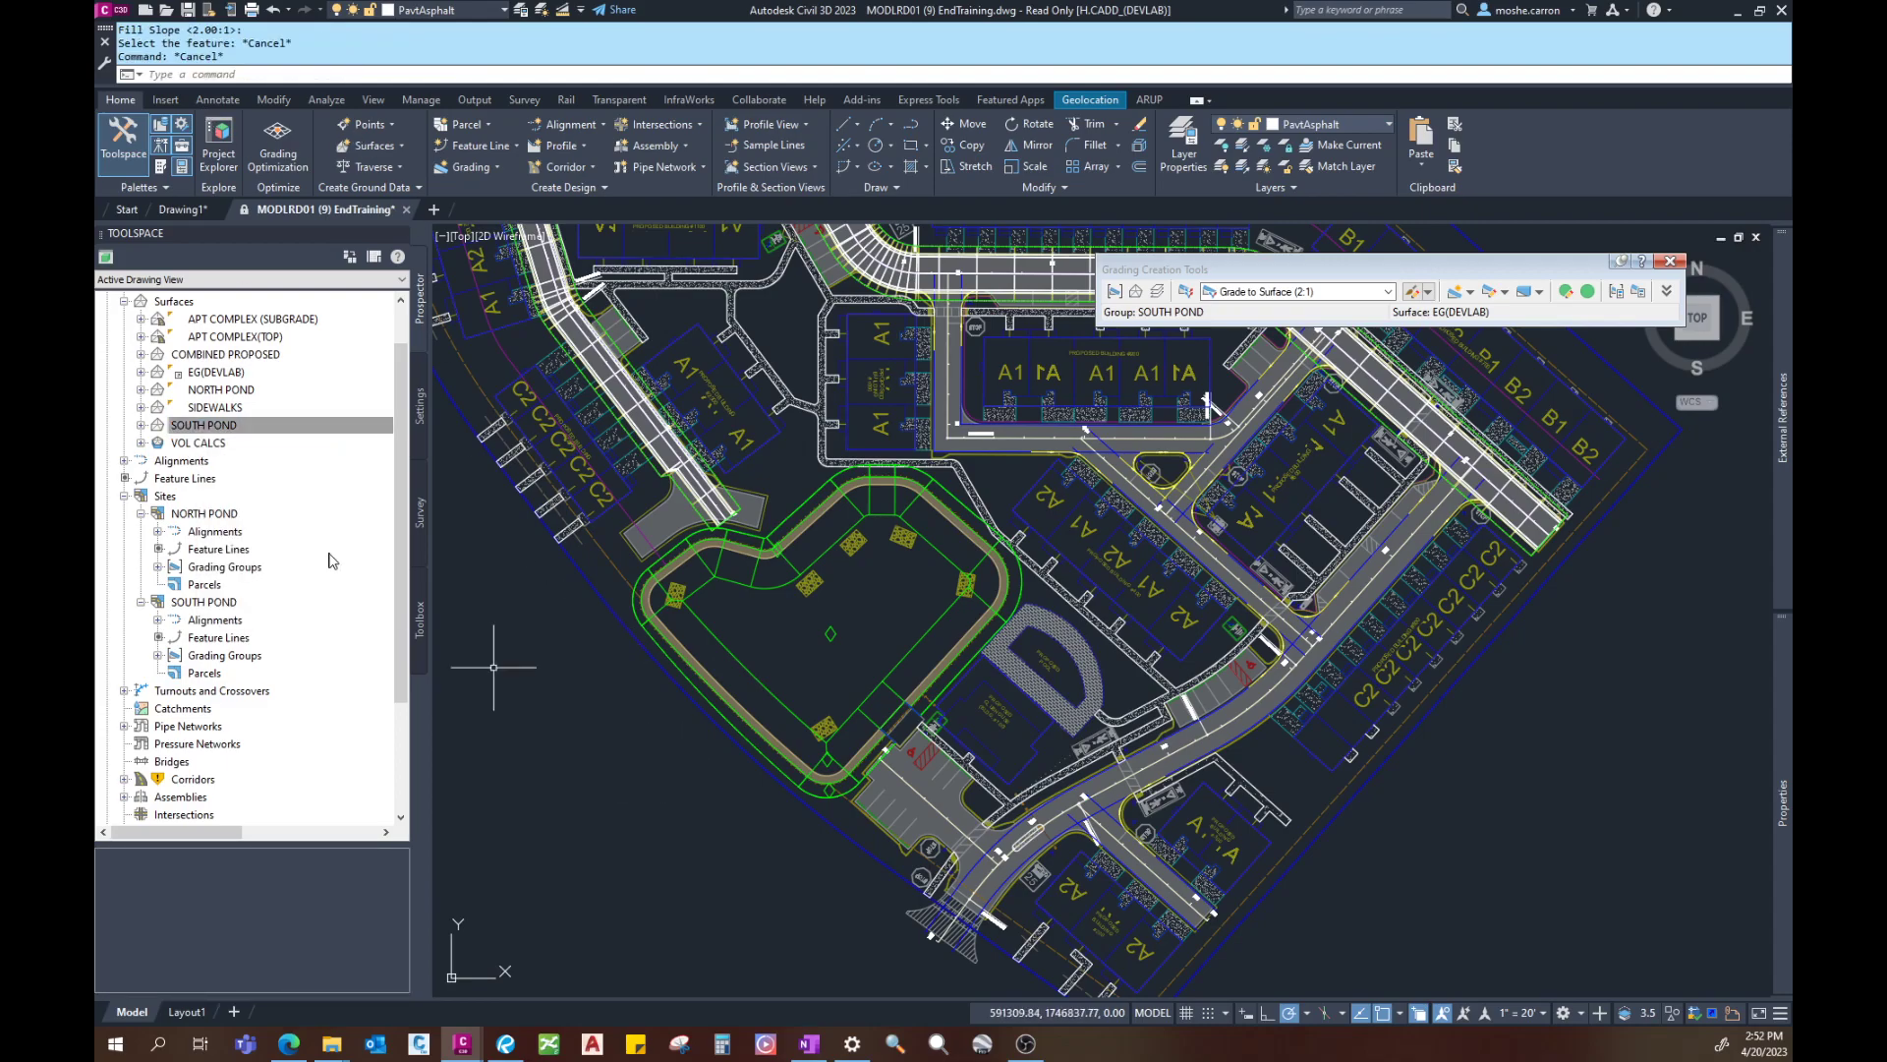
right_click(202, 431)
left_click(242, 637)
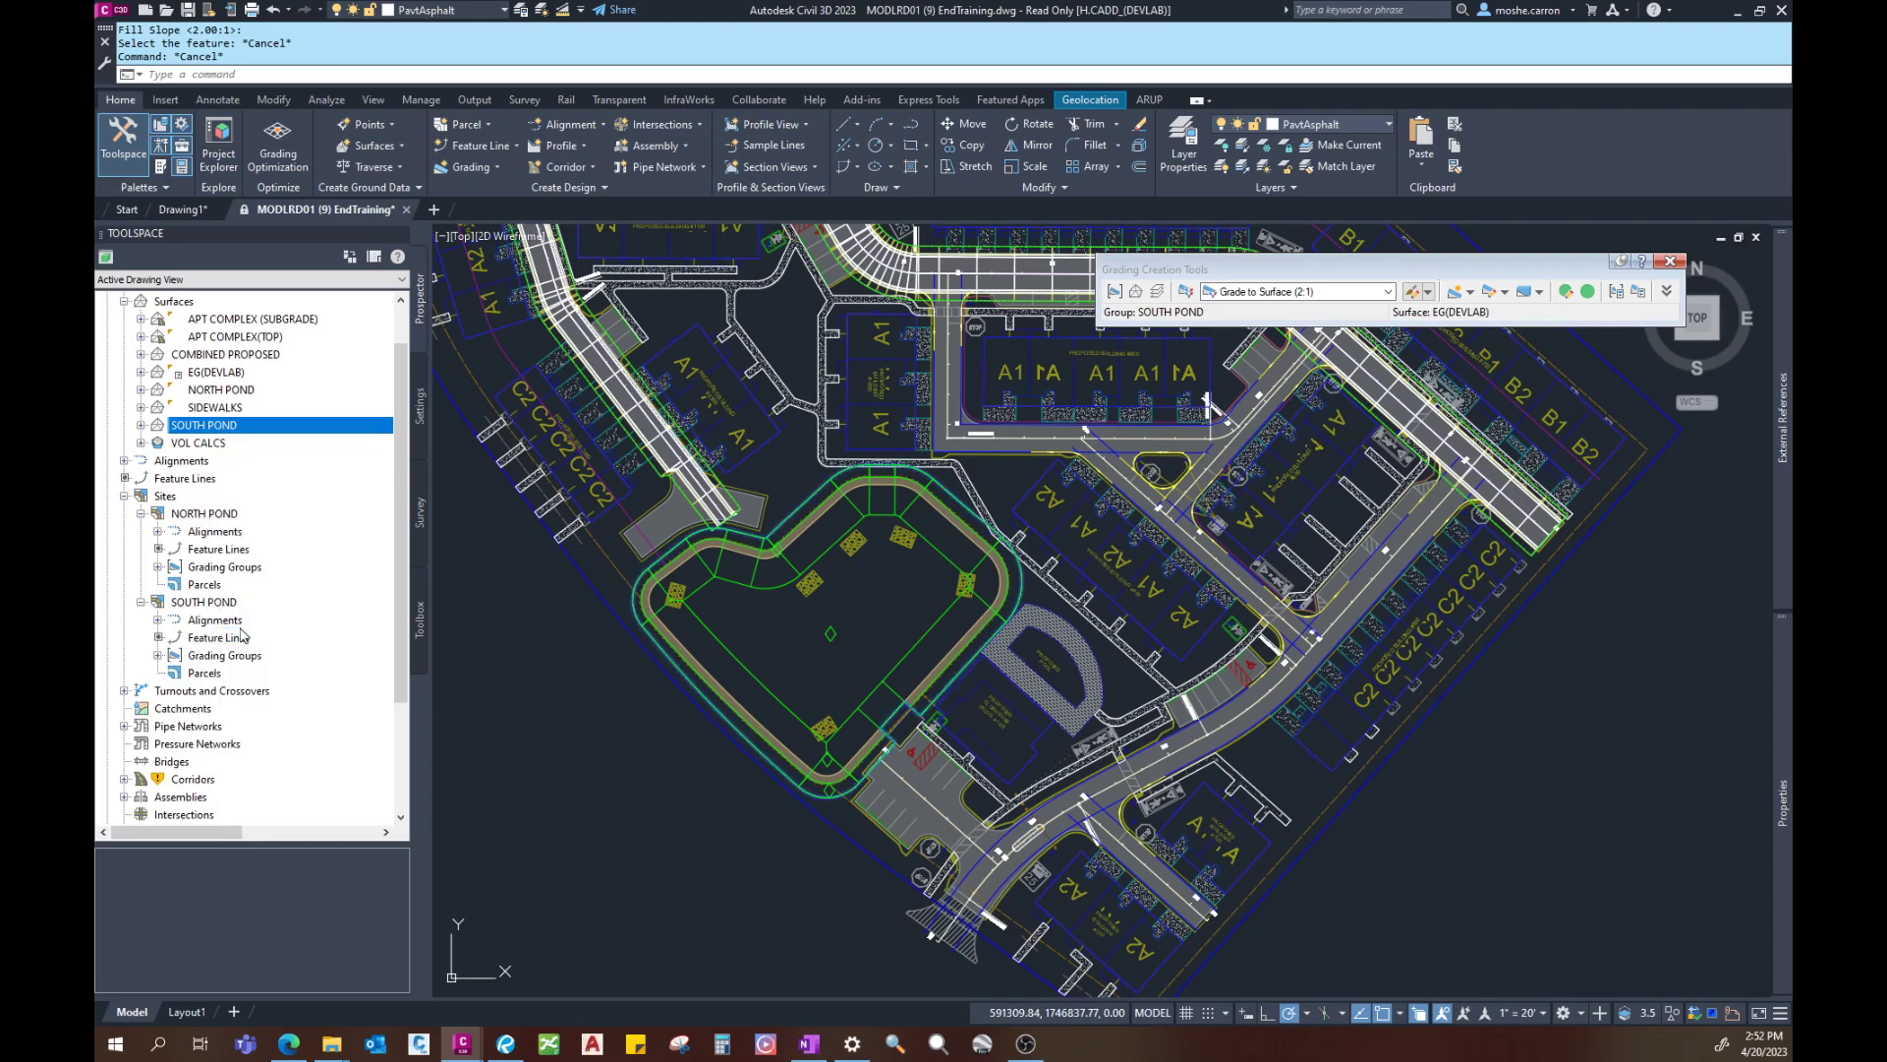
Step: Inspect the SOUTH POND surface from several angles in the Object Viewer and close the viewer
left_click(262, 145)
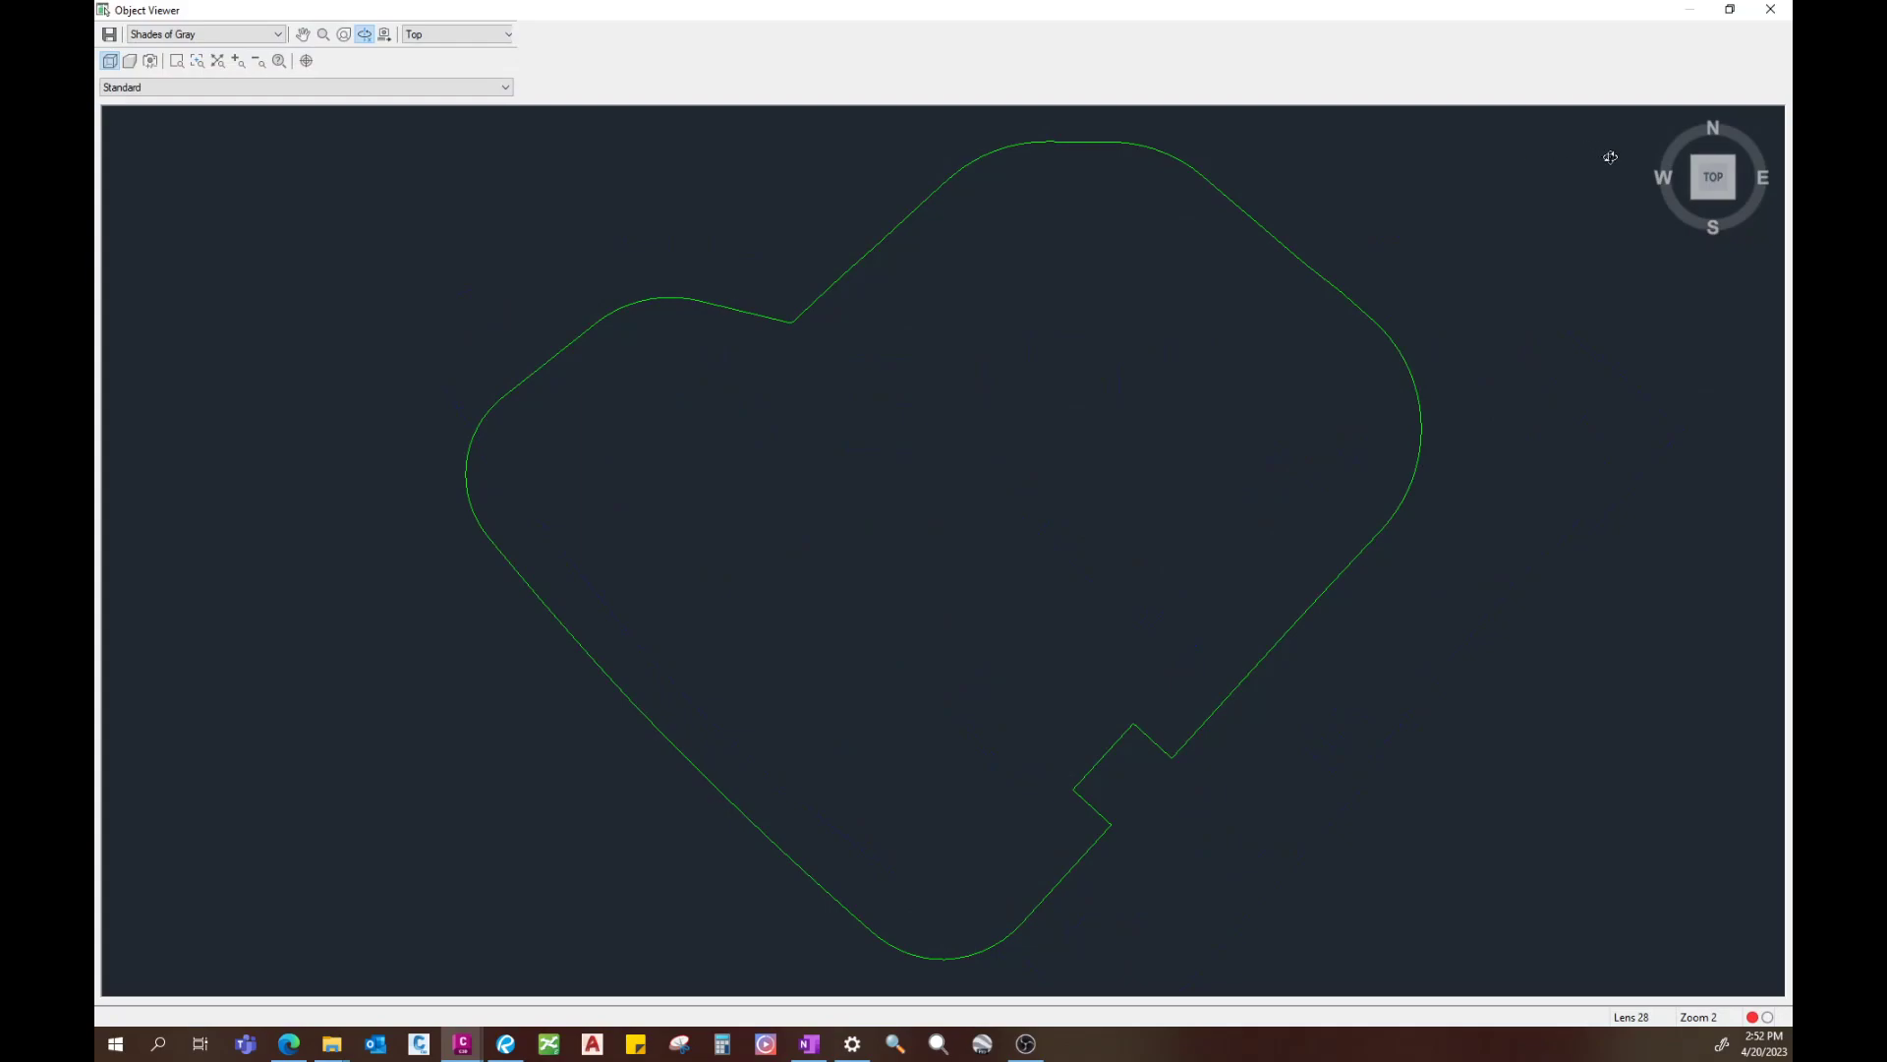
left_click(1695, 196)
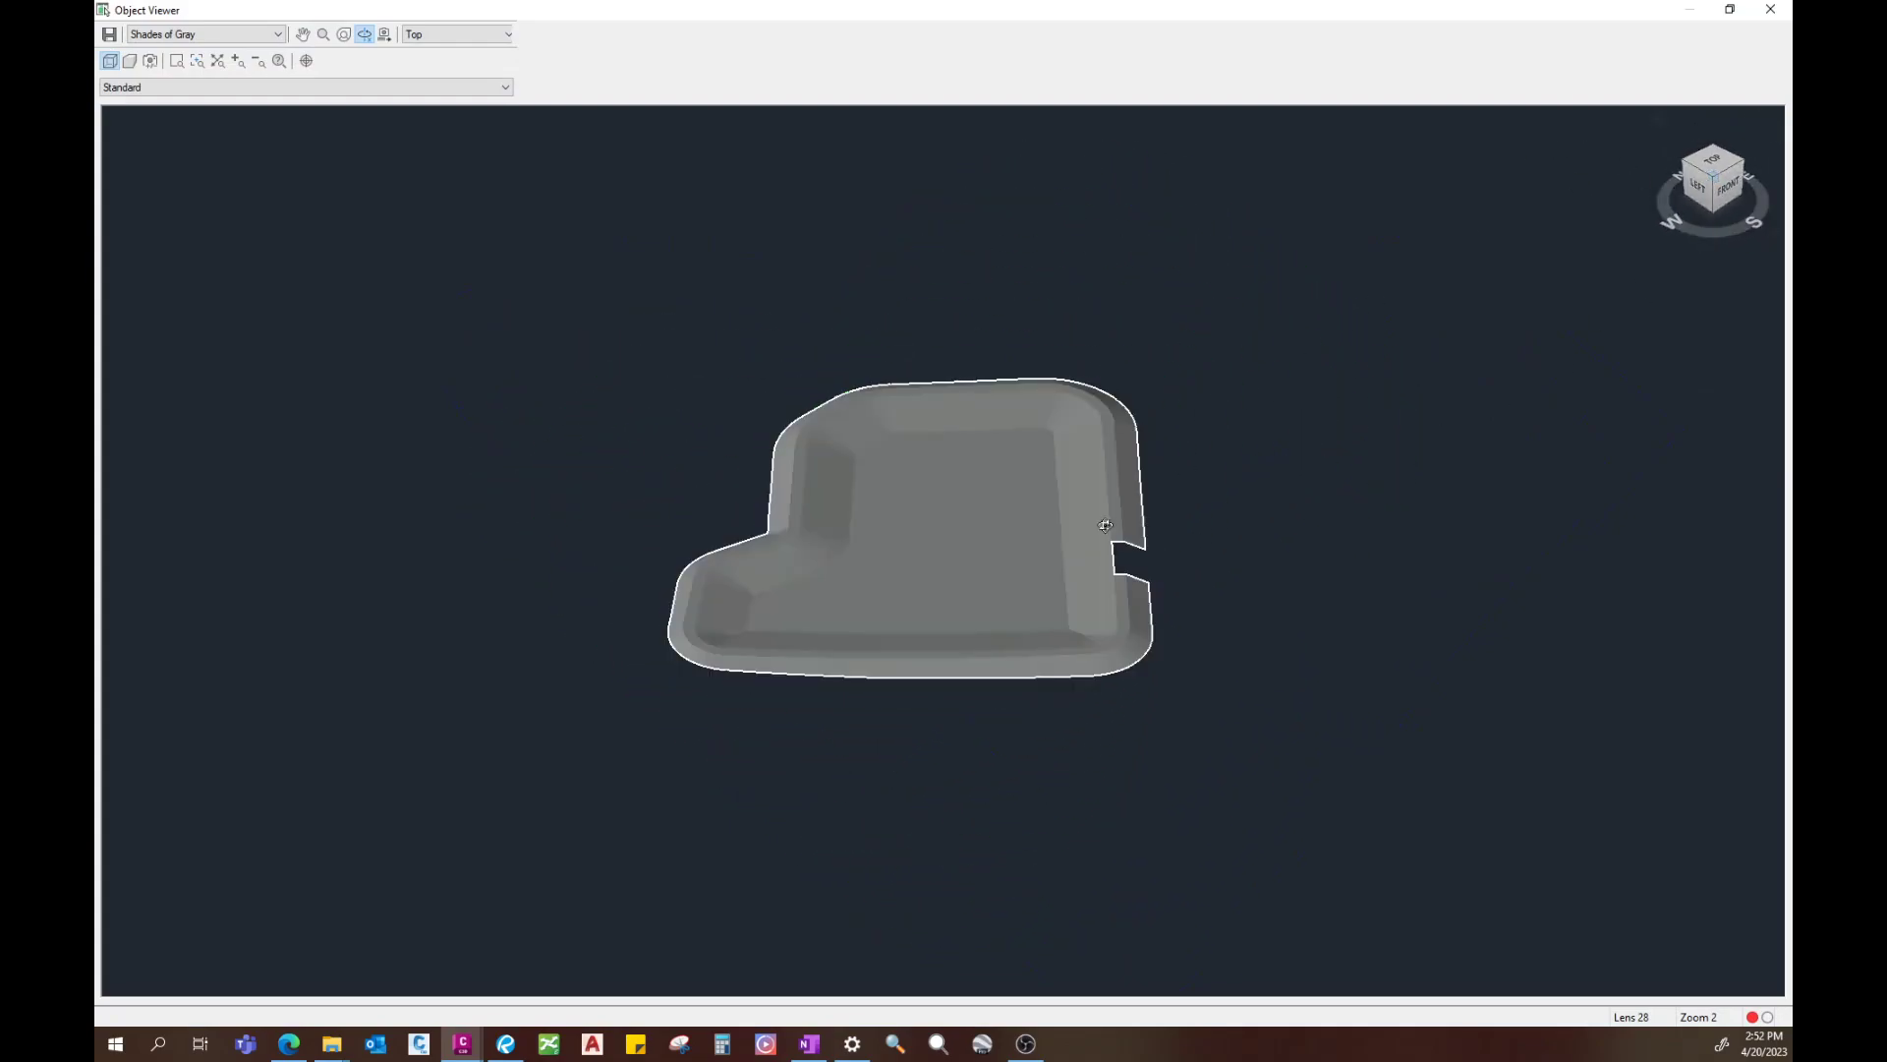
left_click_drag(1107, 642, 1155, 486)
scroll(735, 568, "up", 4)
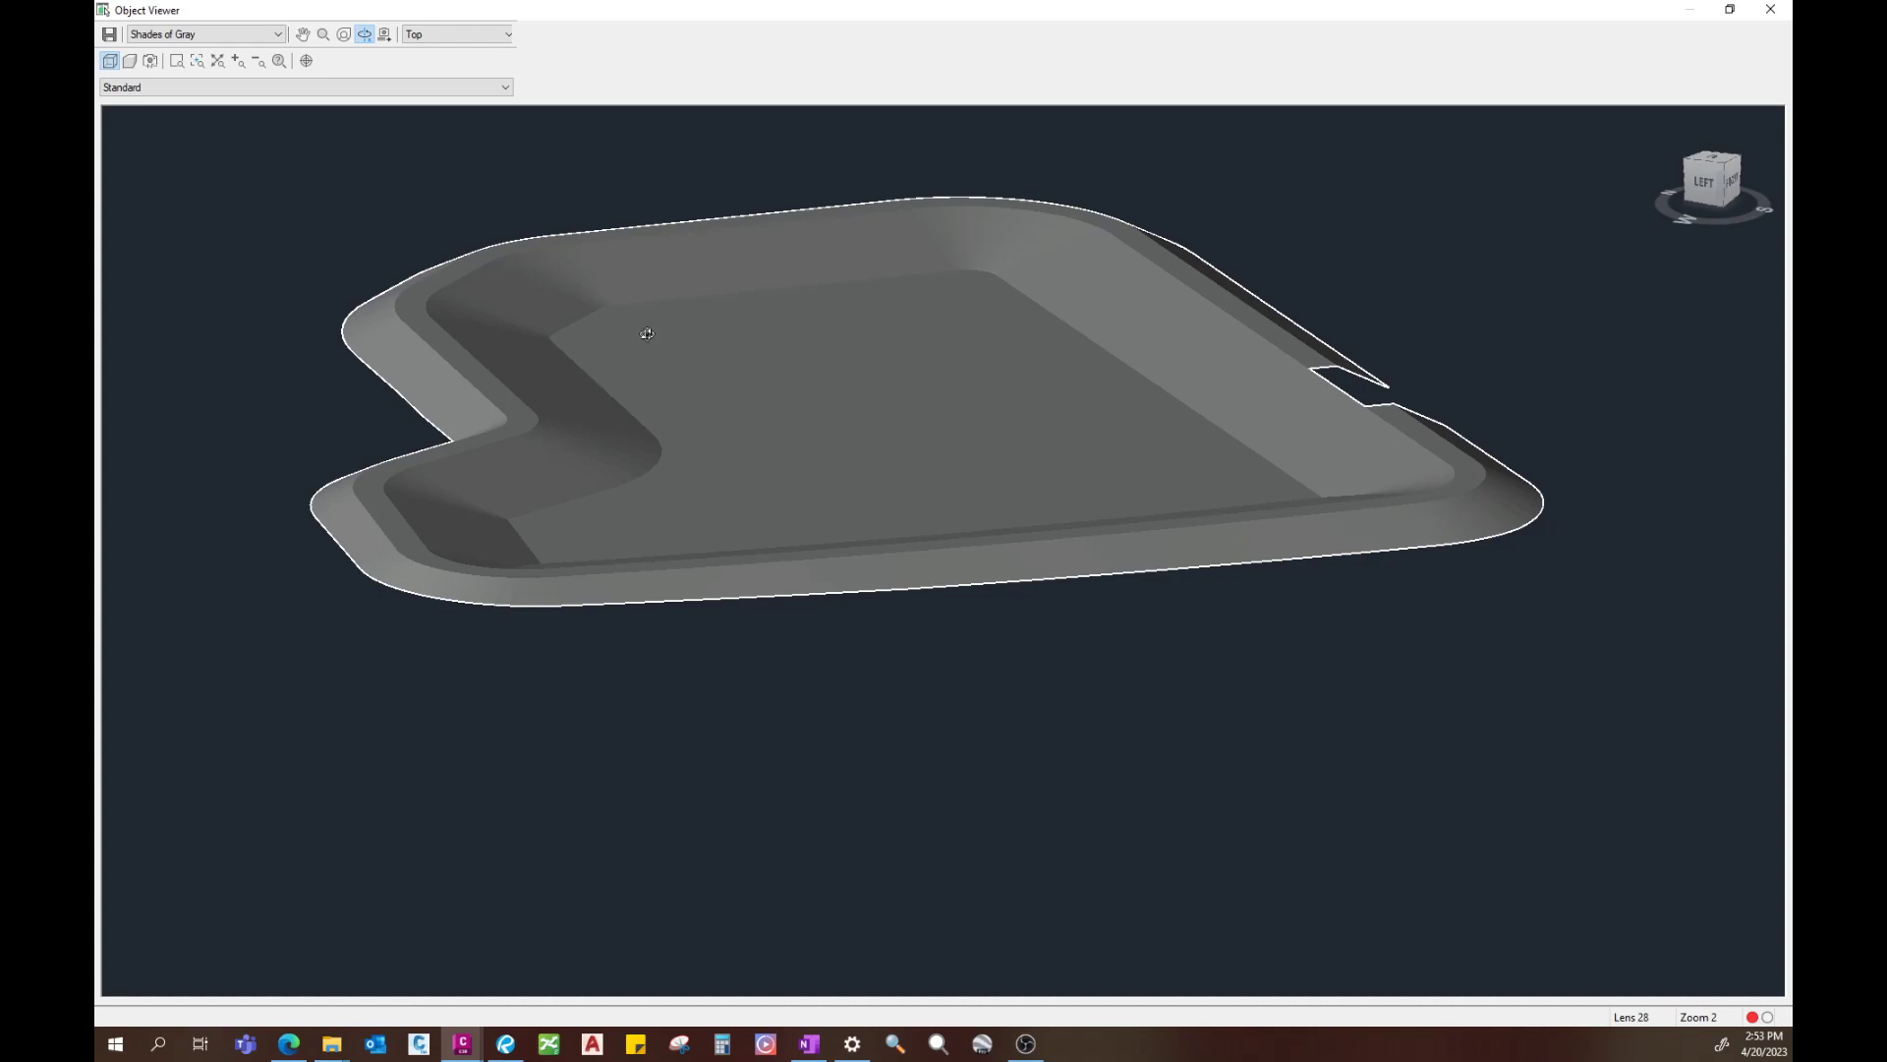
left_click(1770, 9)
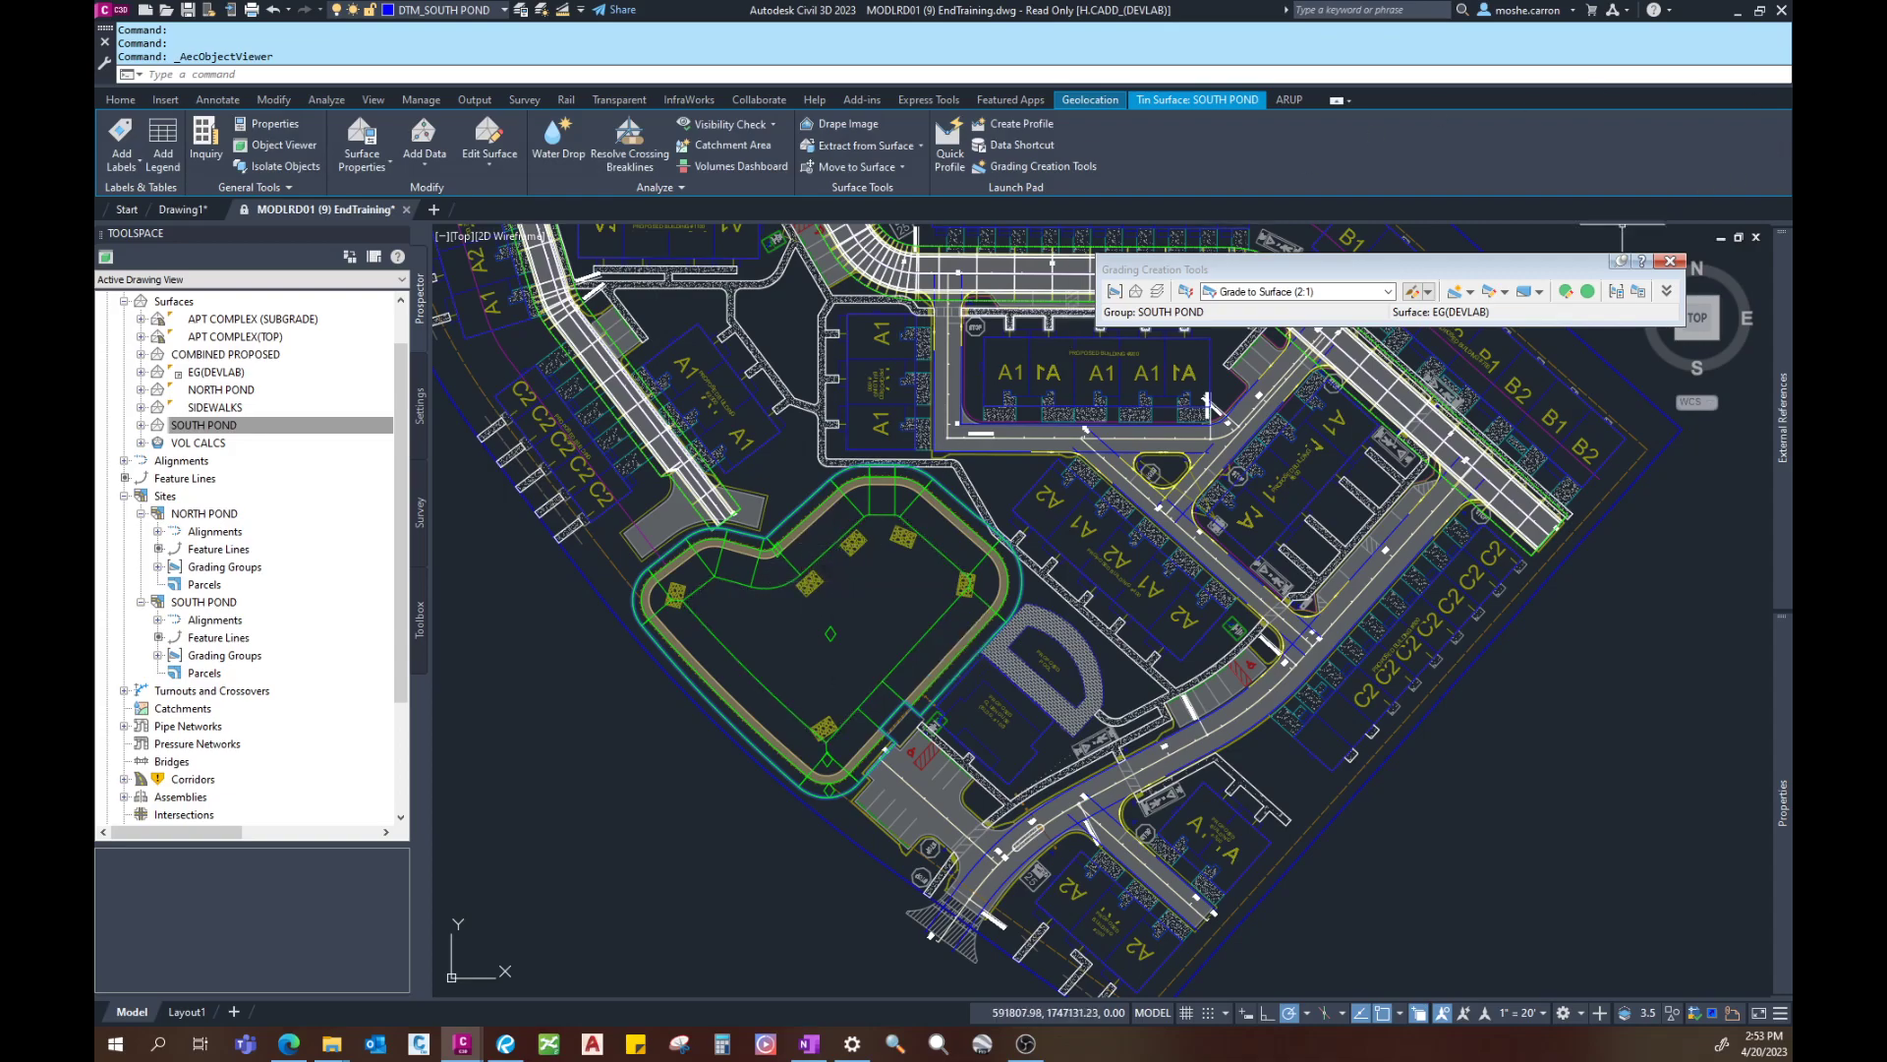
Step: Open the south pond's inner slope grading in the Grading Editor and place the editor clear of the pond
left_click_drag(1571, 277, 1545, 246)
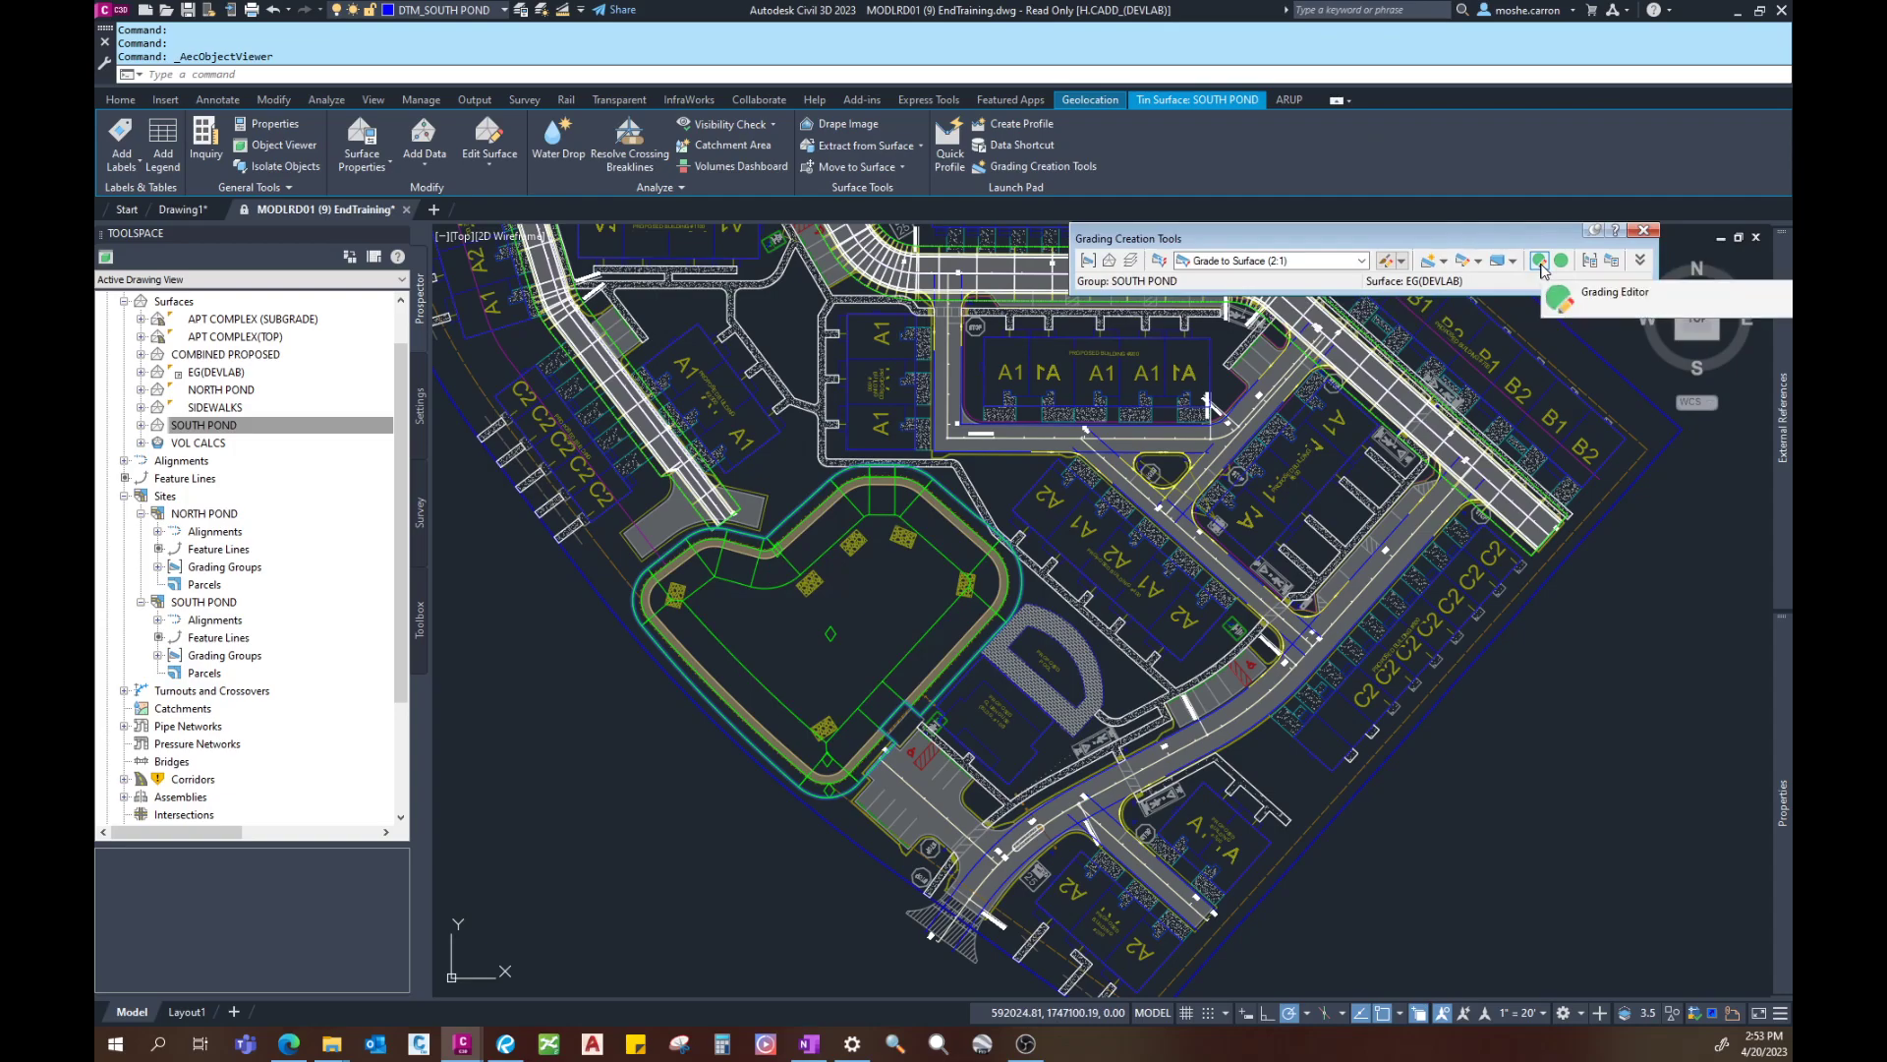
left_click(1540, 267)
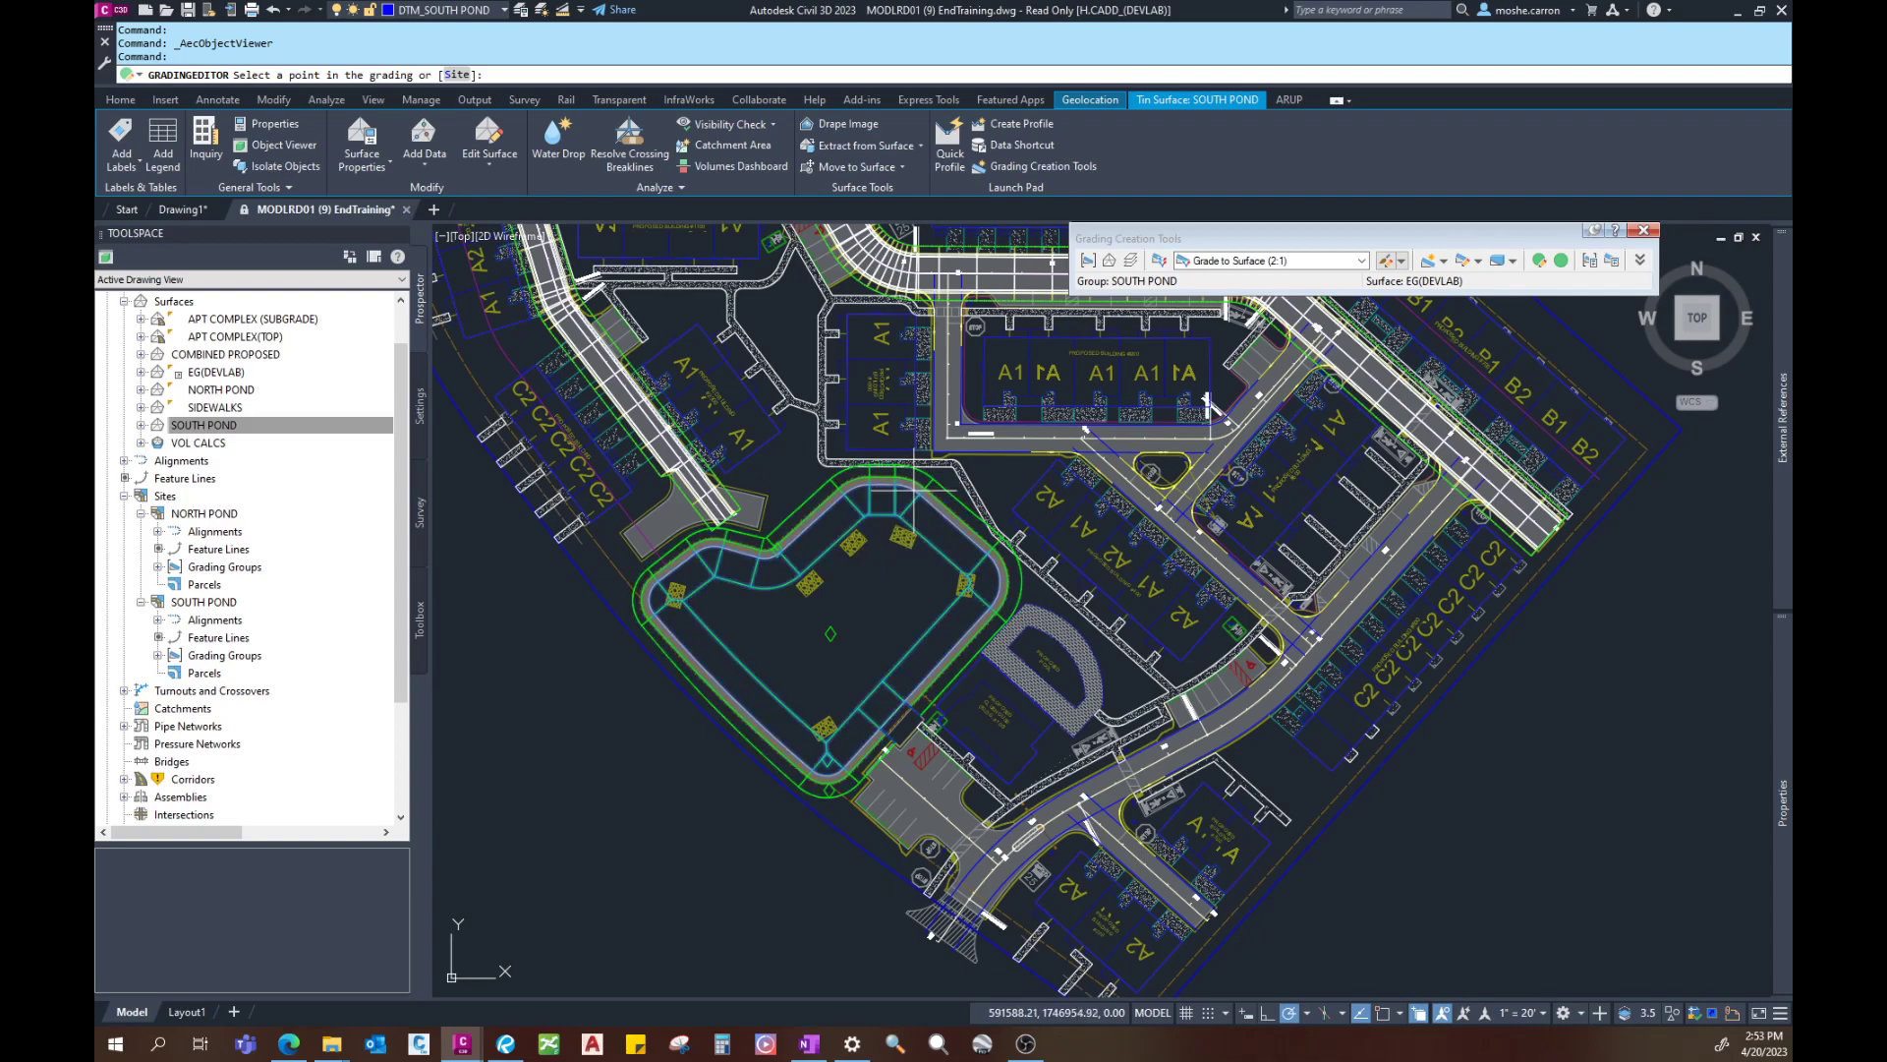
left_click(156, 570)
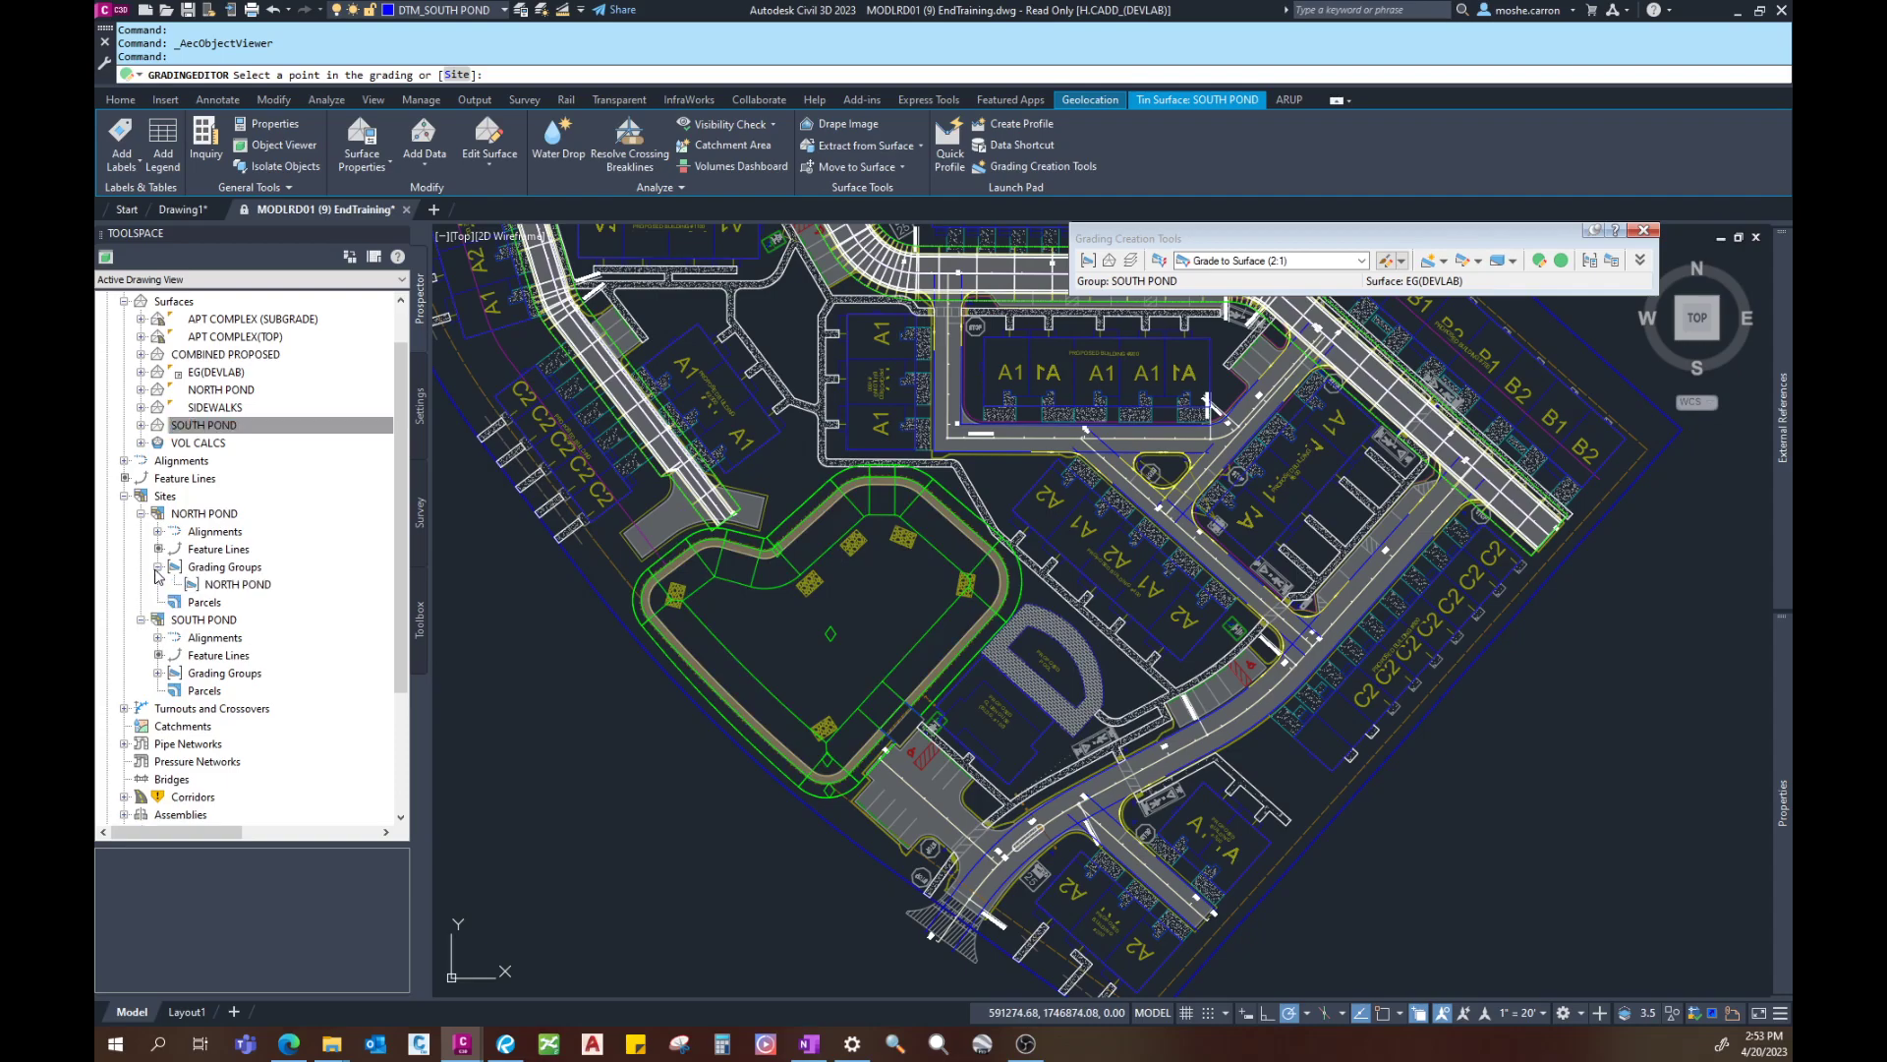
left_click(158, 568)
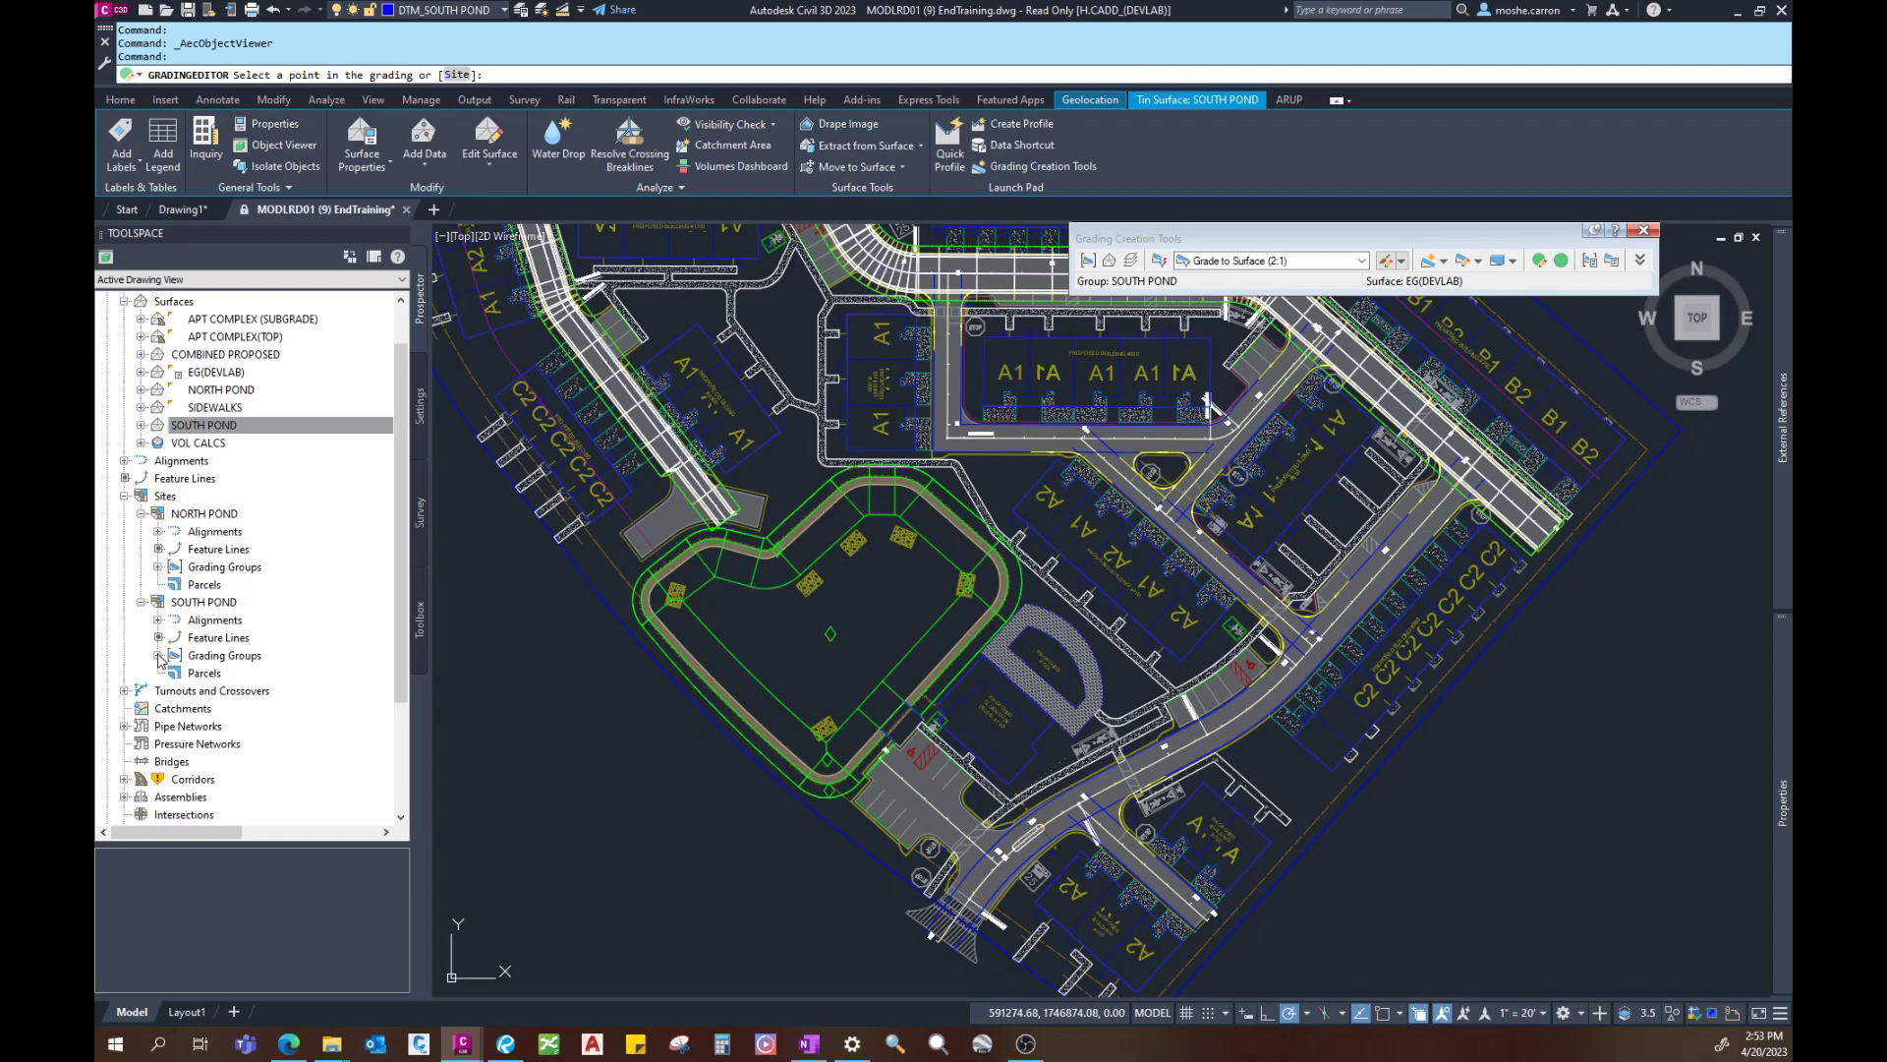
left_click(164, 655)
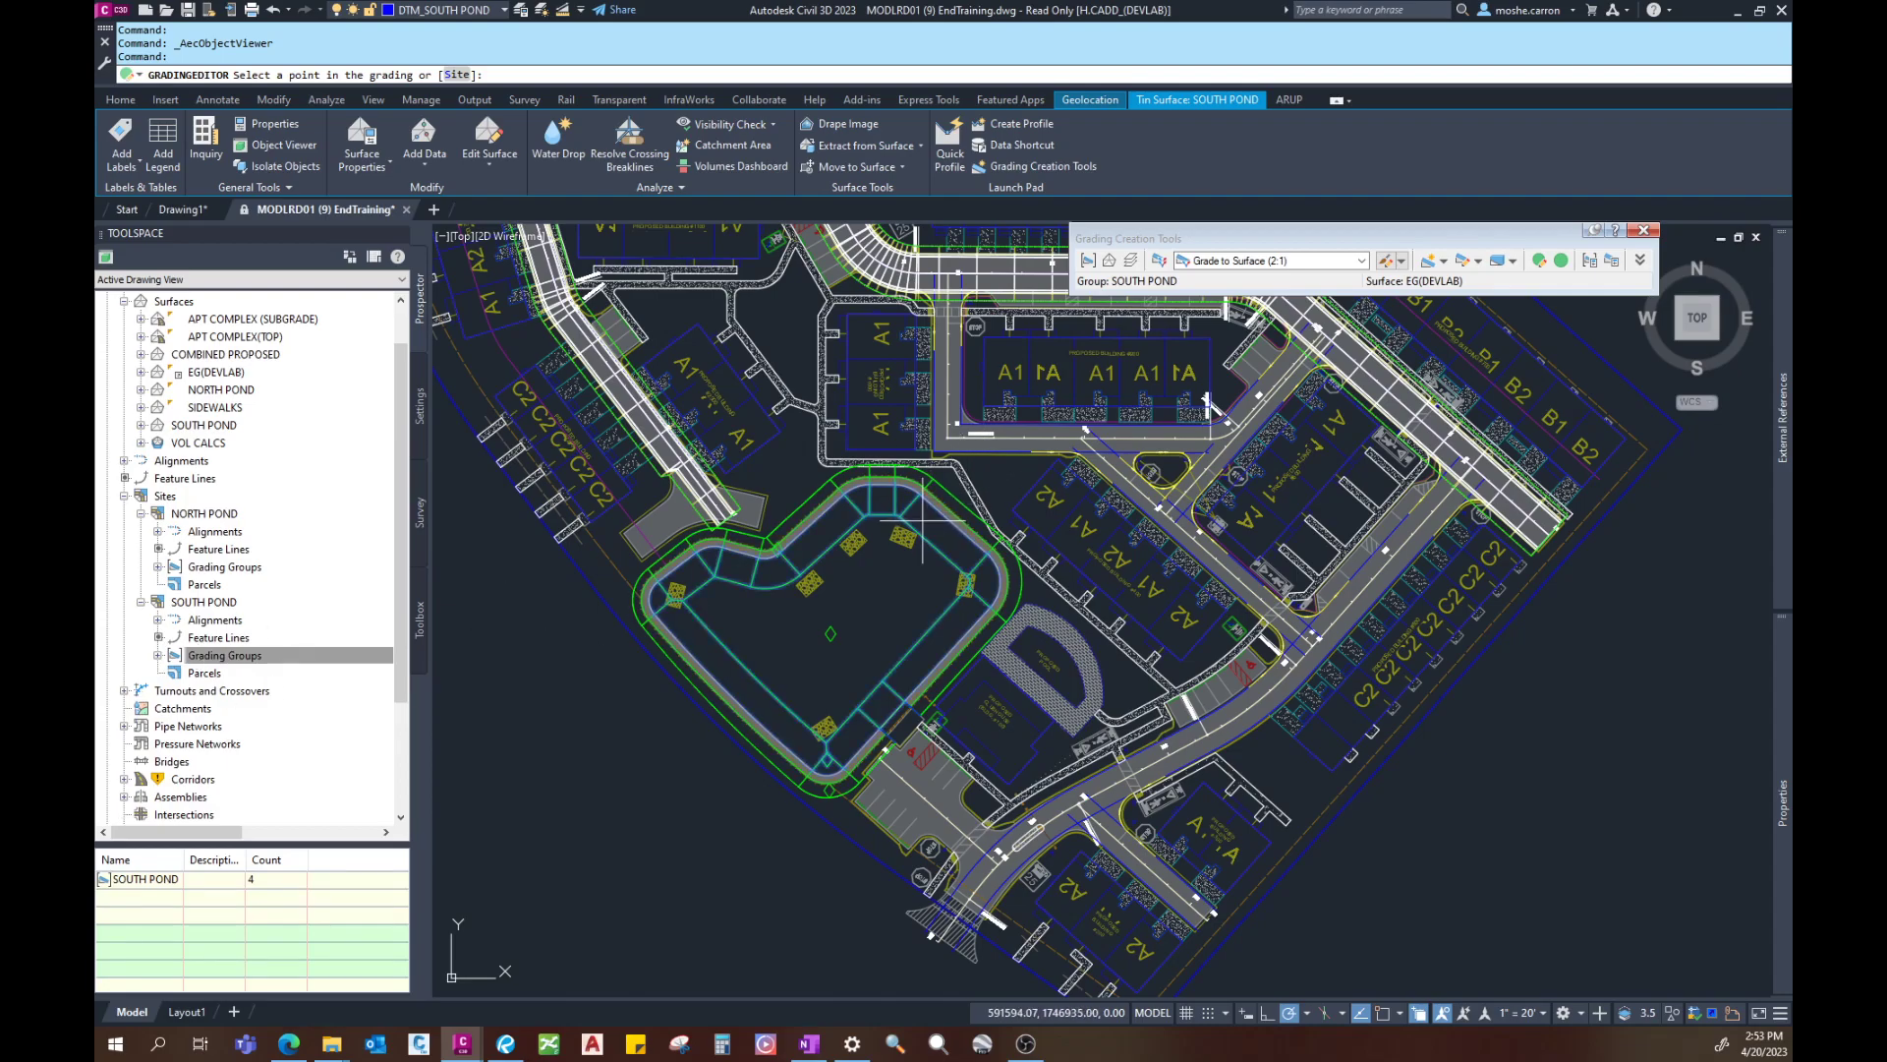
scroll(922, 521, "up", 3)
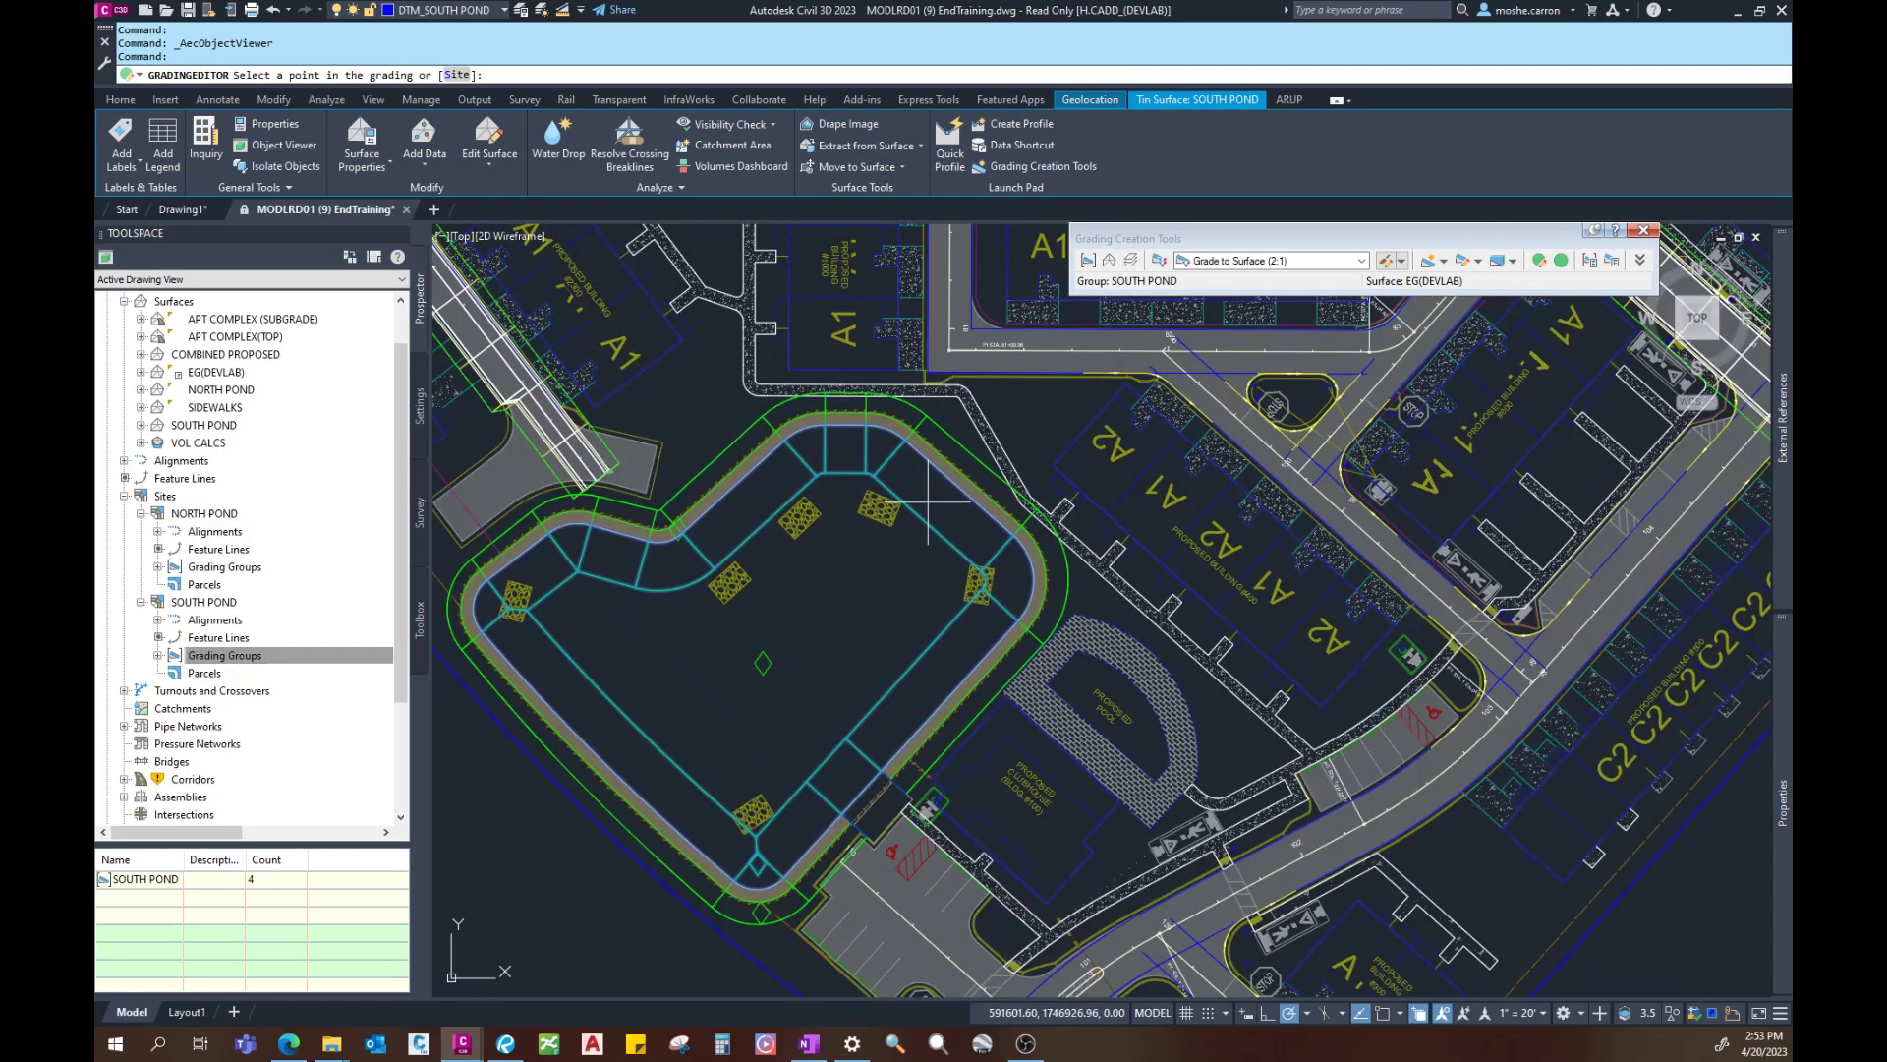
left_click(945, 481)
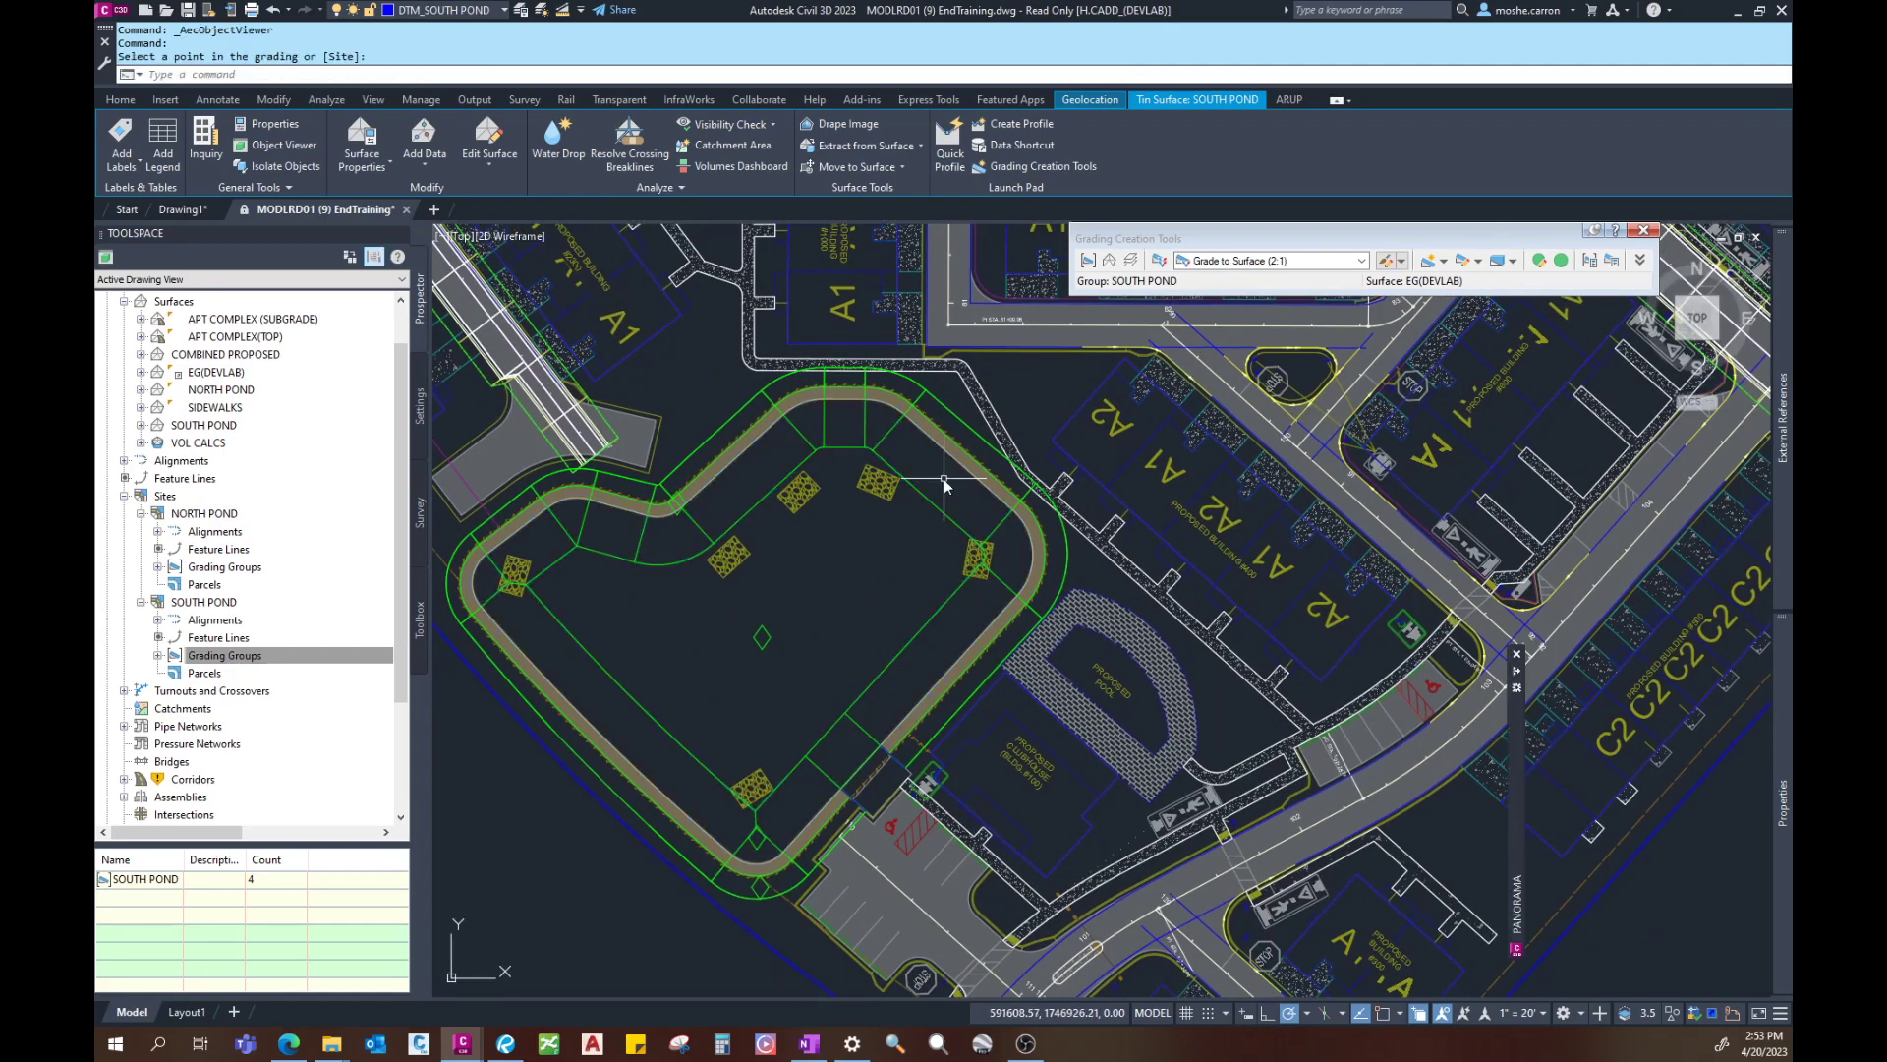
mouse_move(1517, 679)
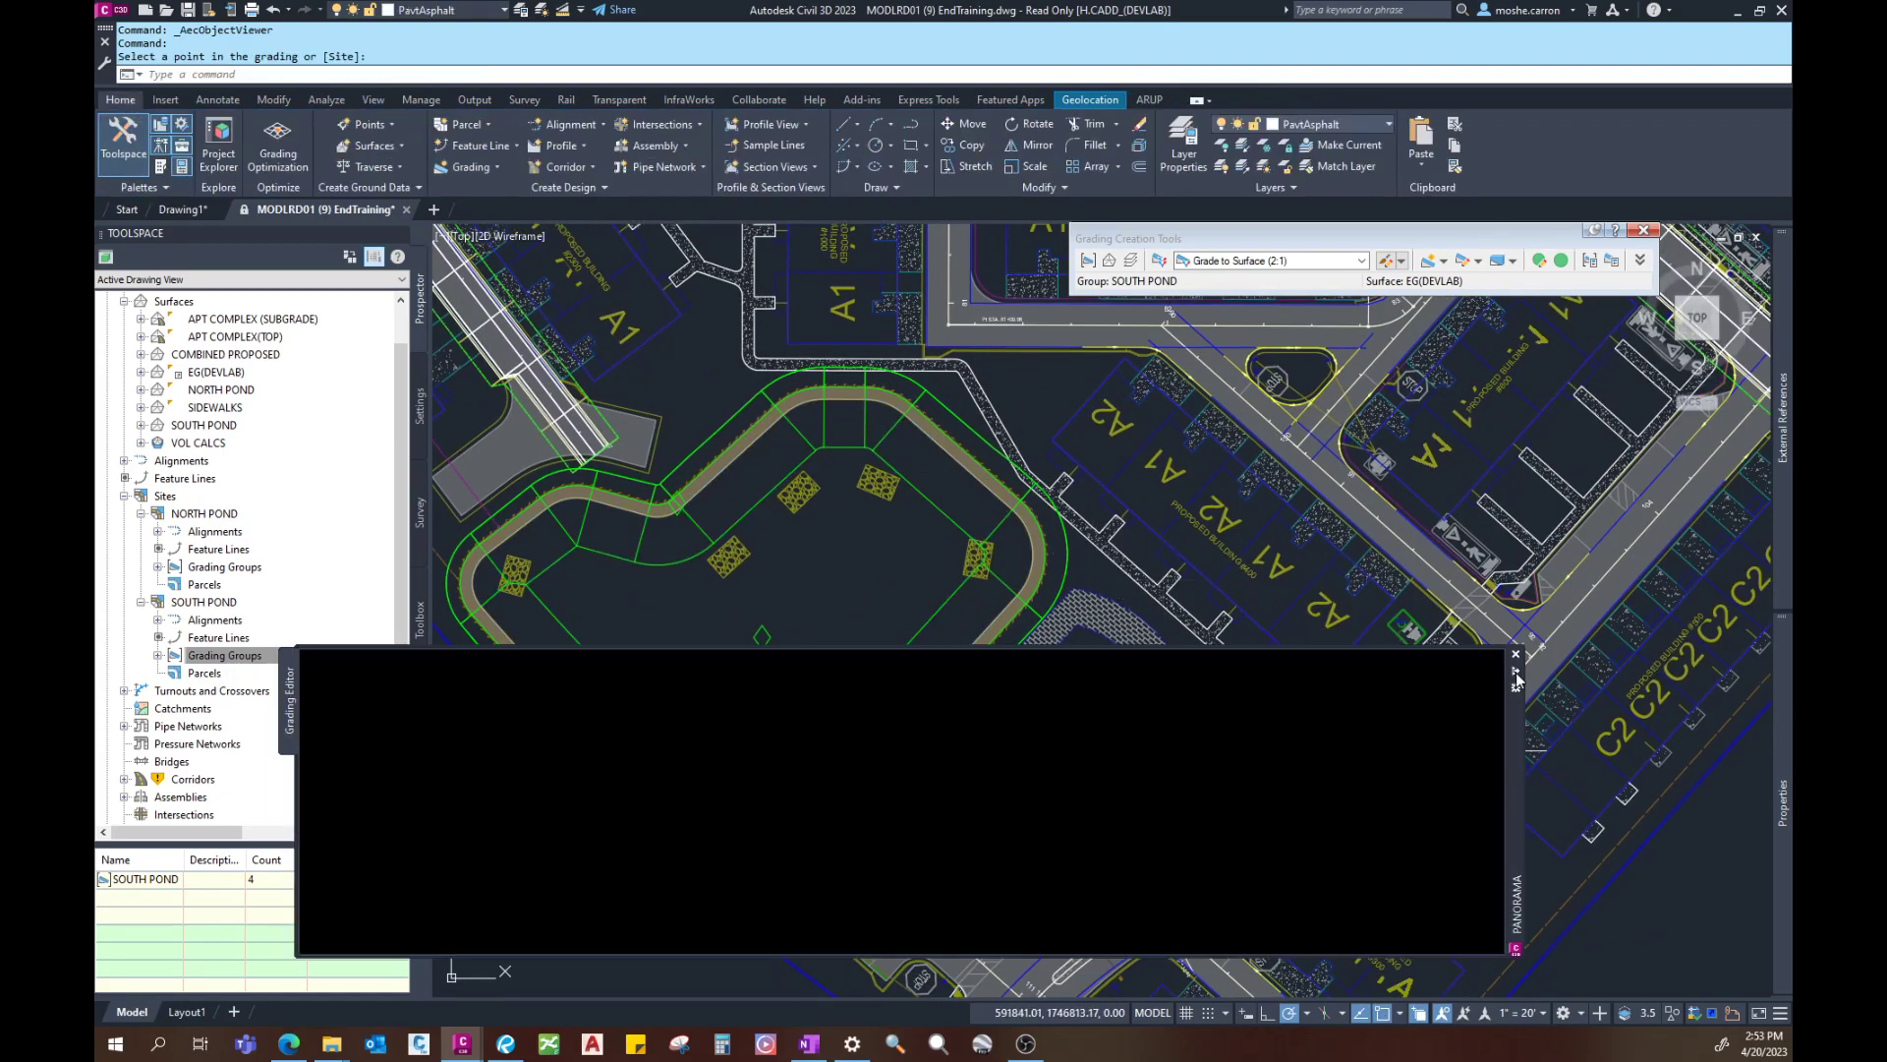
mouse_move(1504, 762)
left_mouse_down()
mouse_move(1730, 388)
mouse_move(1742, 331)
mouse_move(1716, 339)
left_mouse_up()
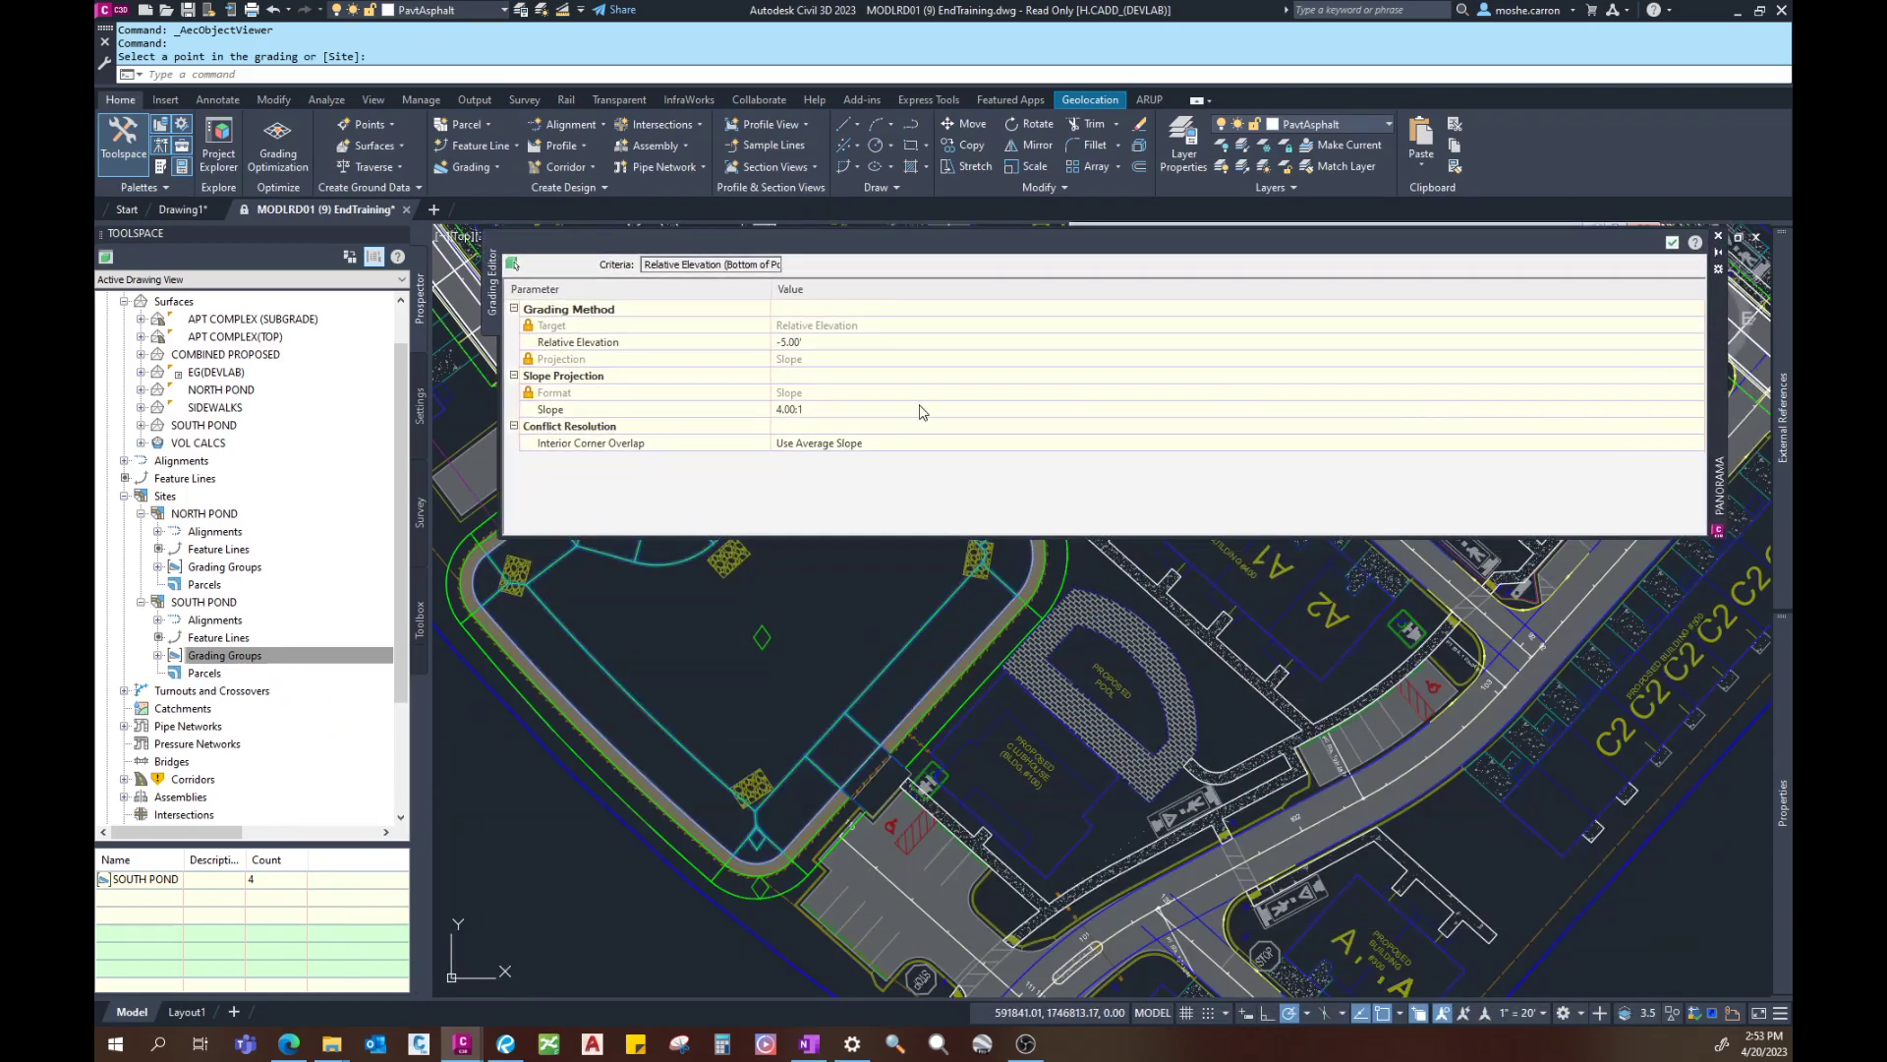
Step: Try slopes of 2:1 and 6:1 on the pond's inner slope grading
left_click(786, 413)
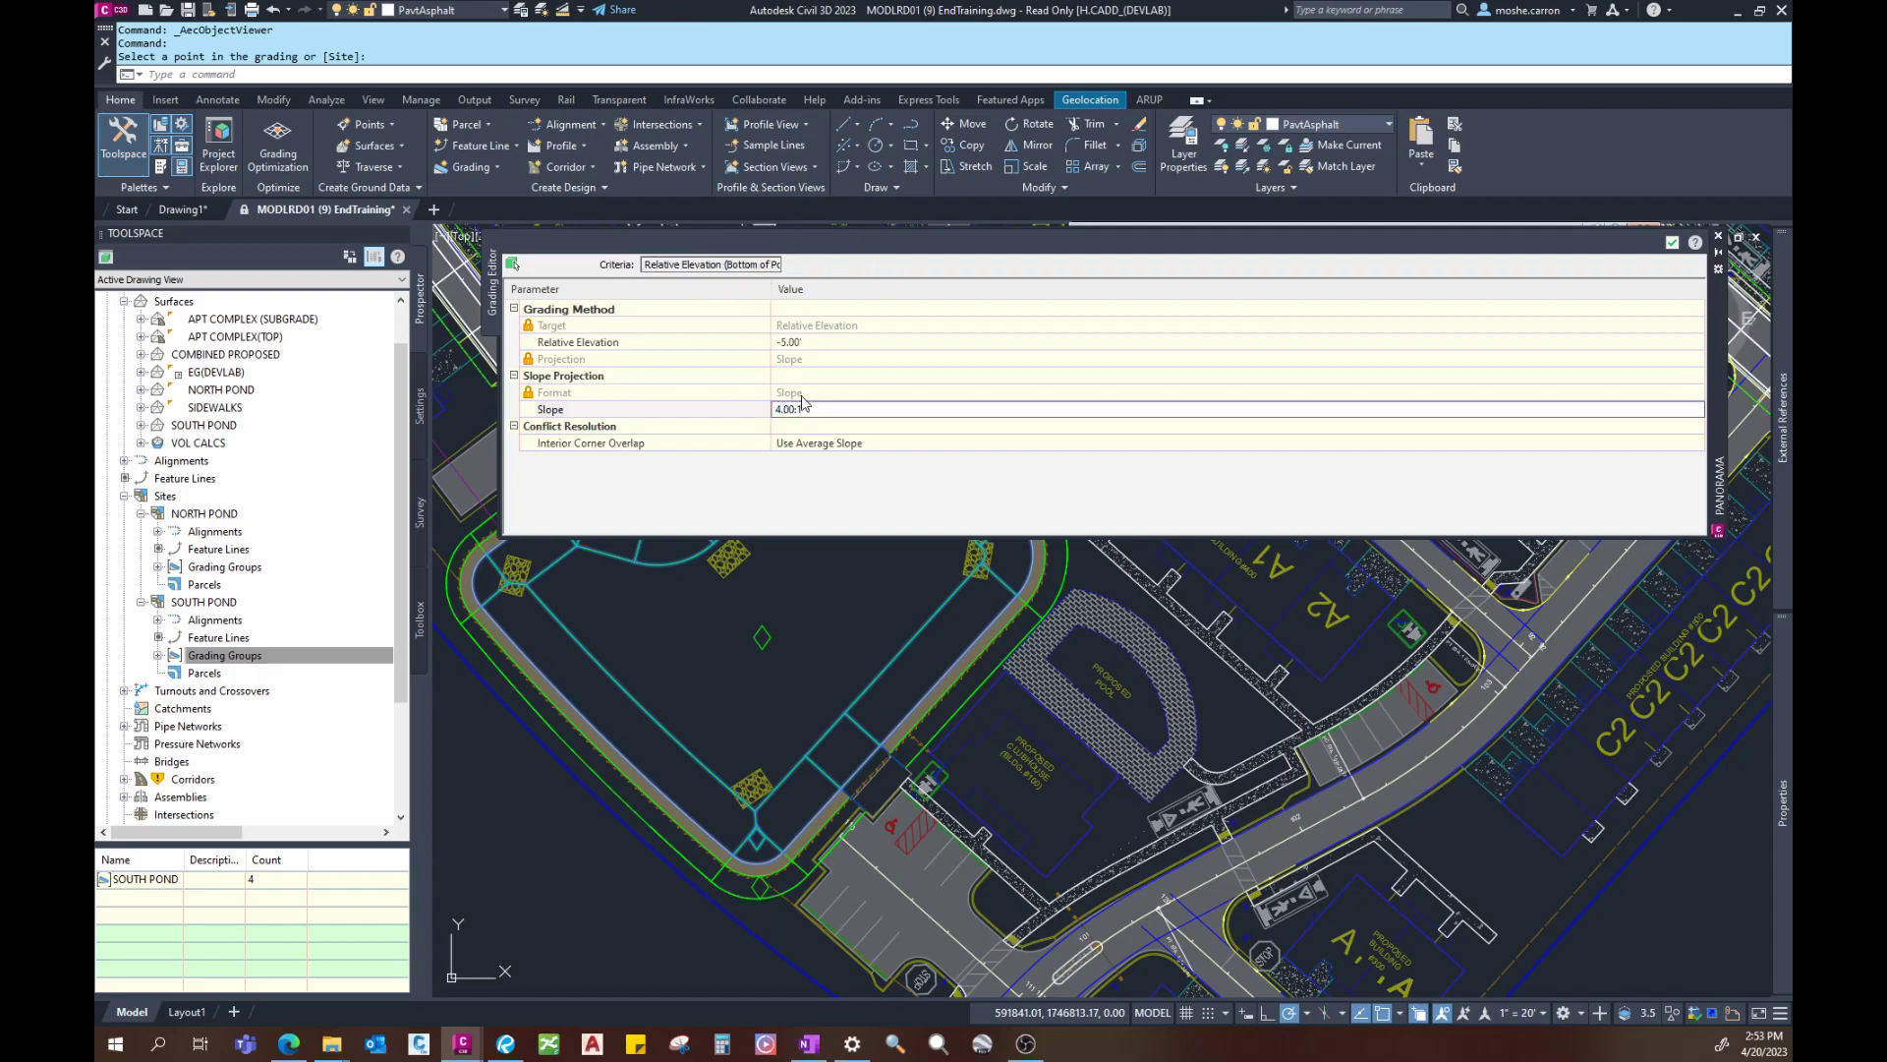
type("2")
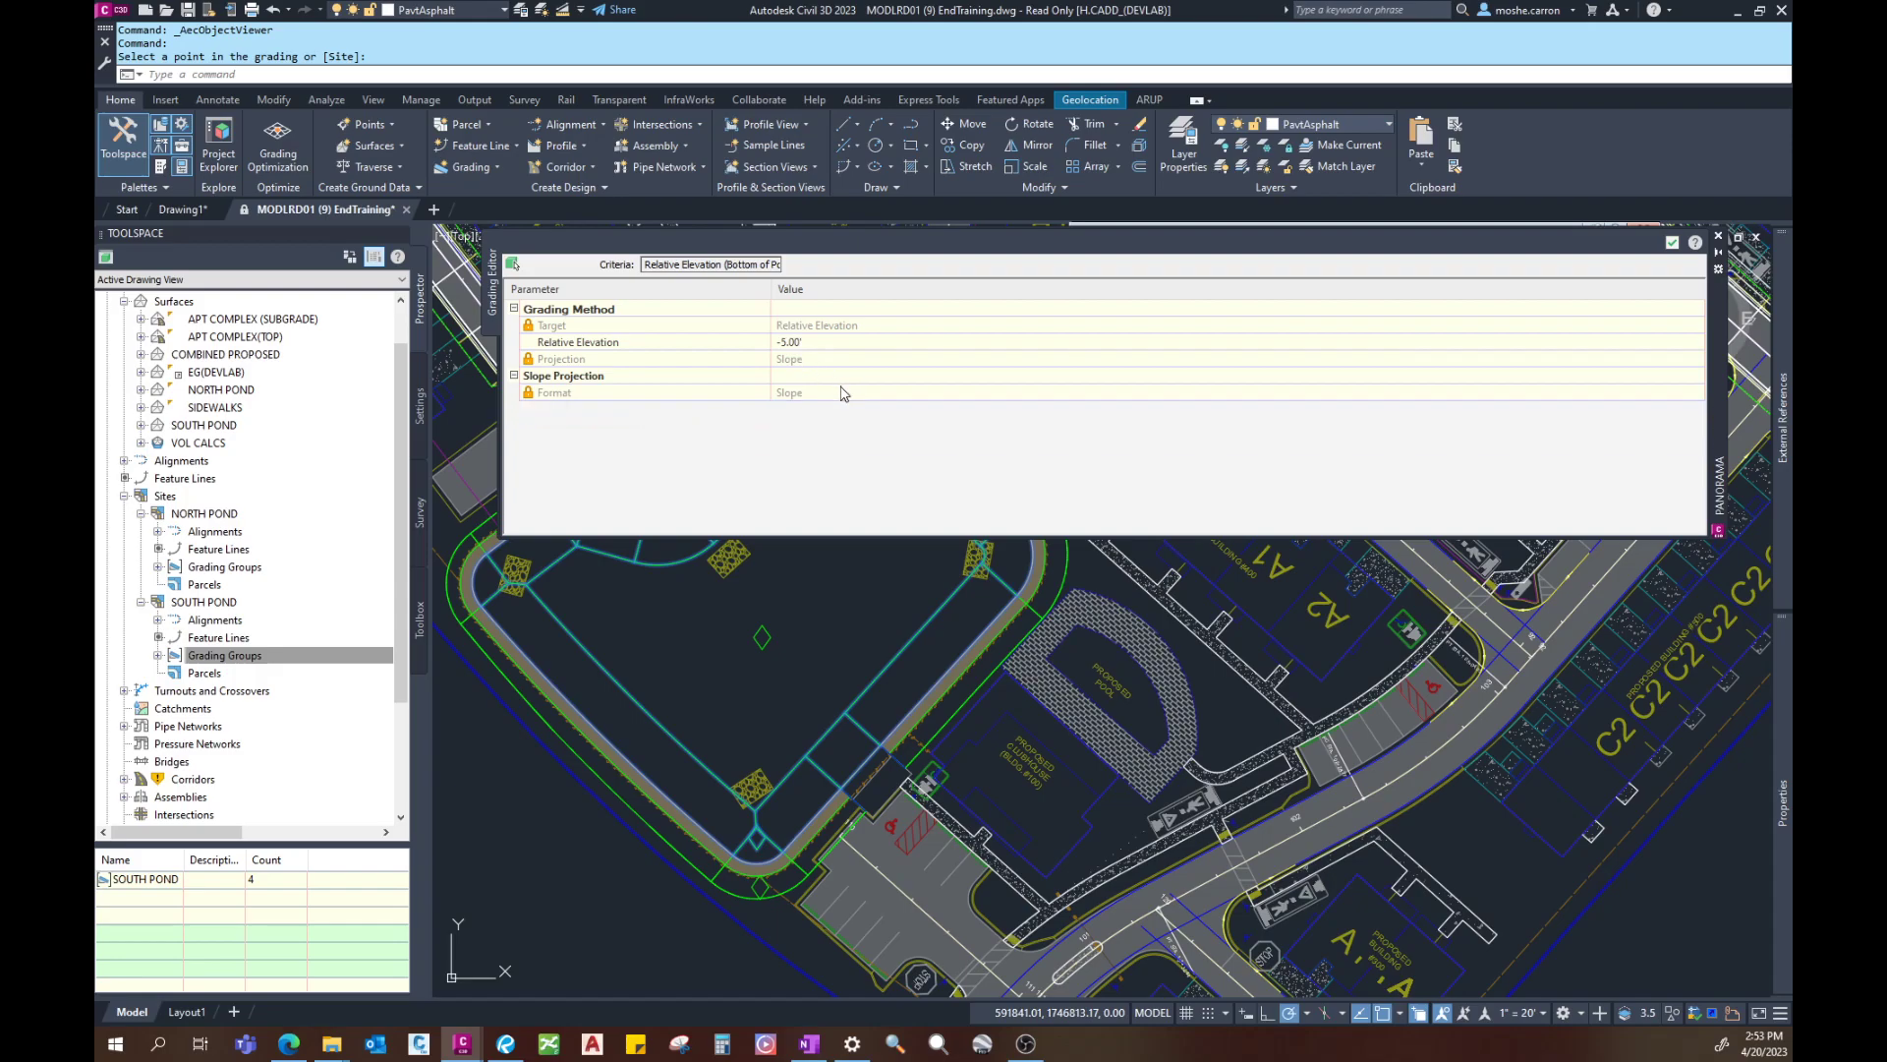
key("Return")
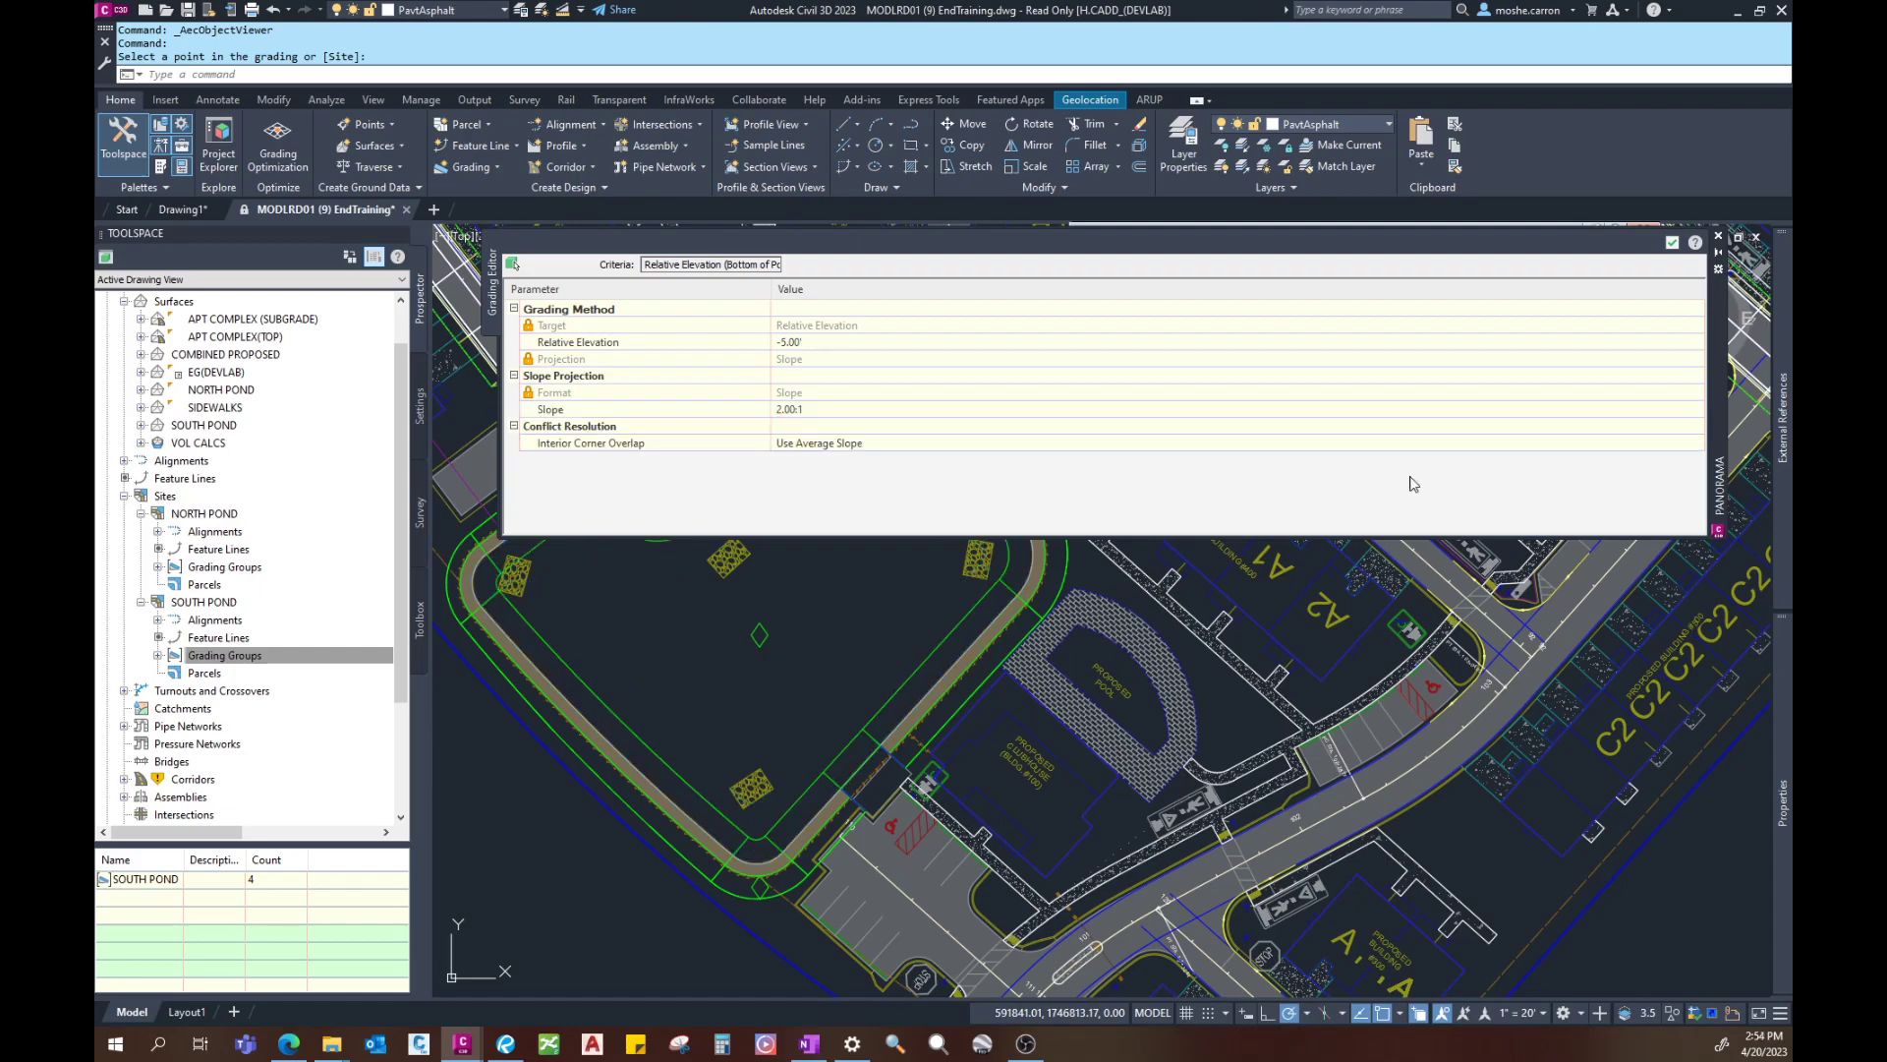
middle_click_drag(712, 695, 778, 792)
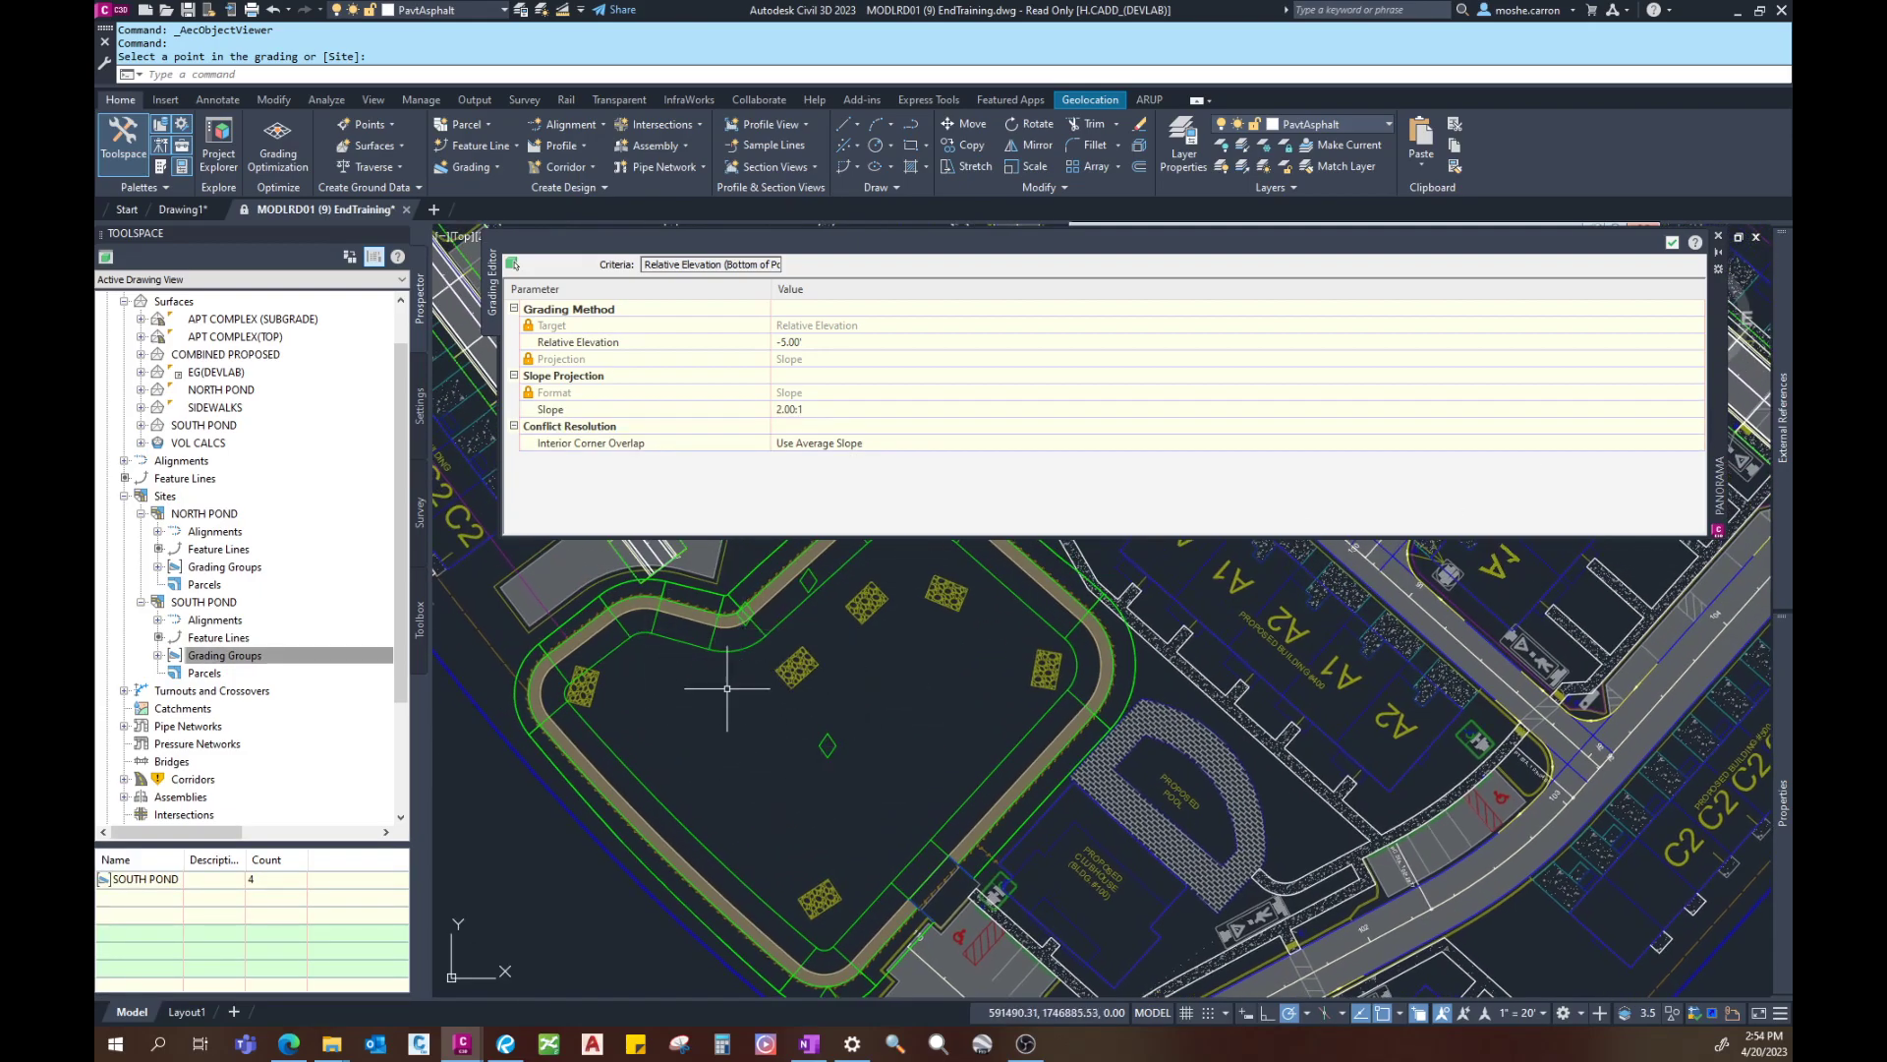
left_click(788, 409)
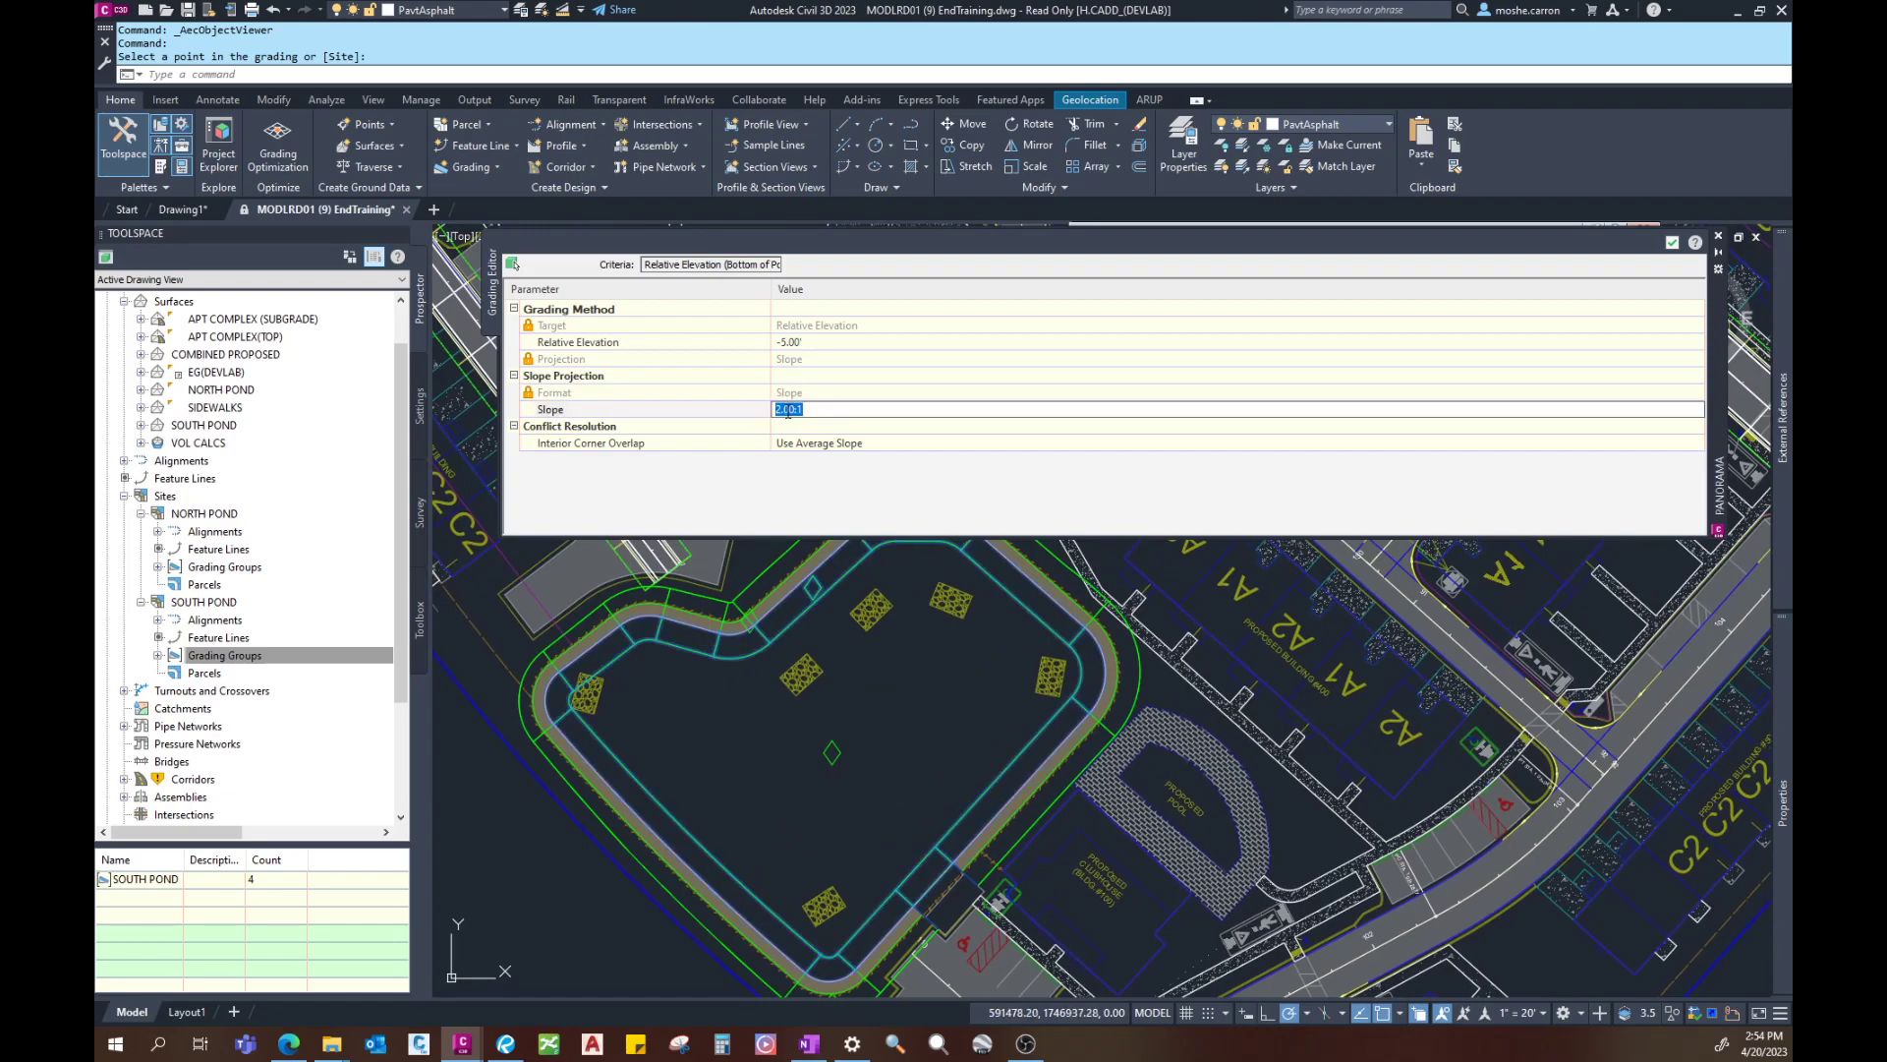
type("6:1")
key("Return")
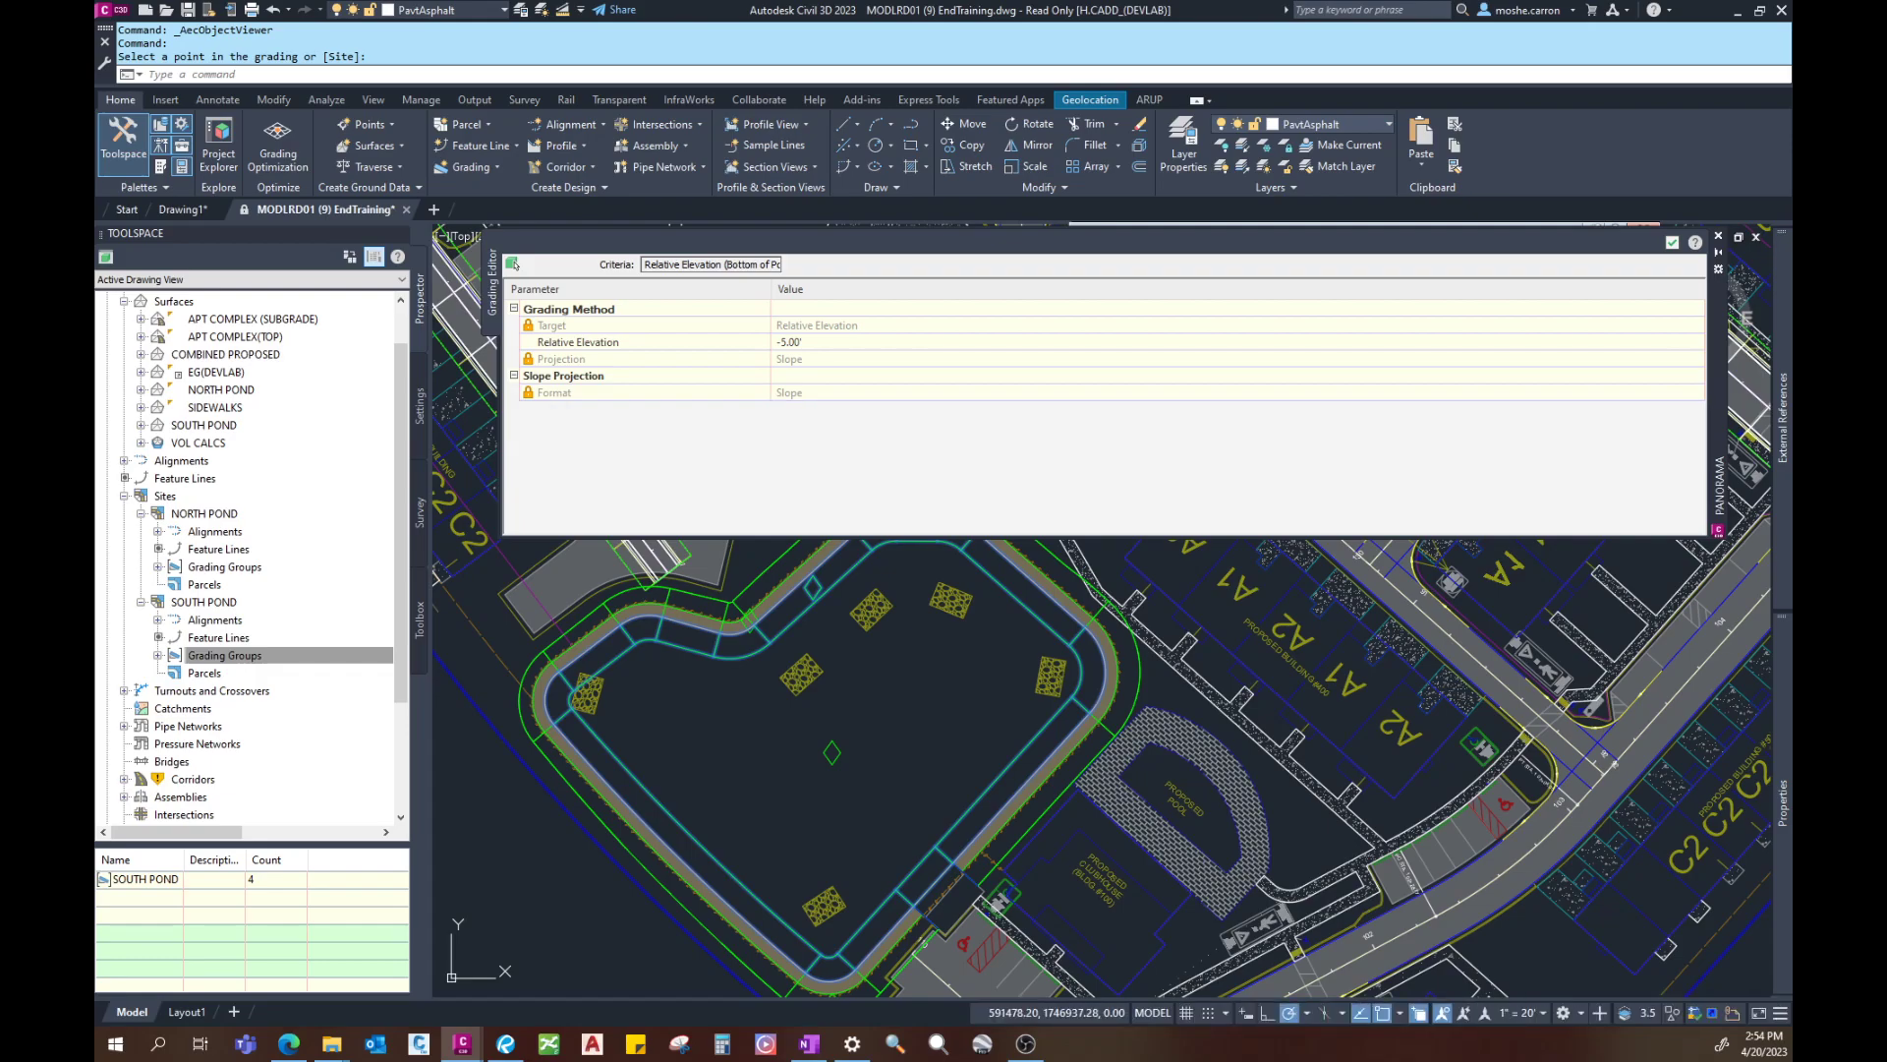
Step: Set the relative elevation of the pond's inner slope grading to -6.00 feet
left_click(792, 343)
left_click(787, 342)
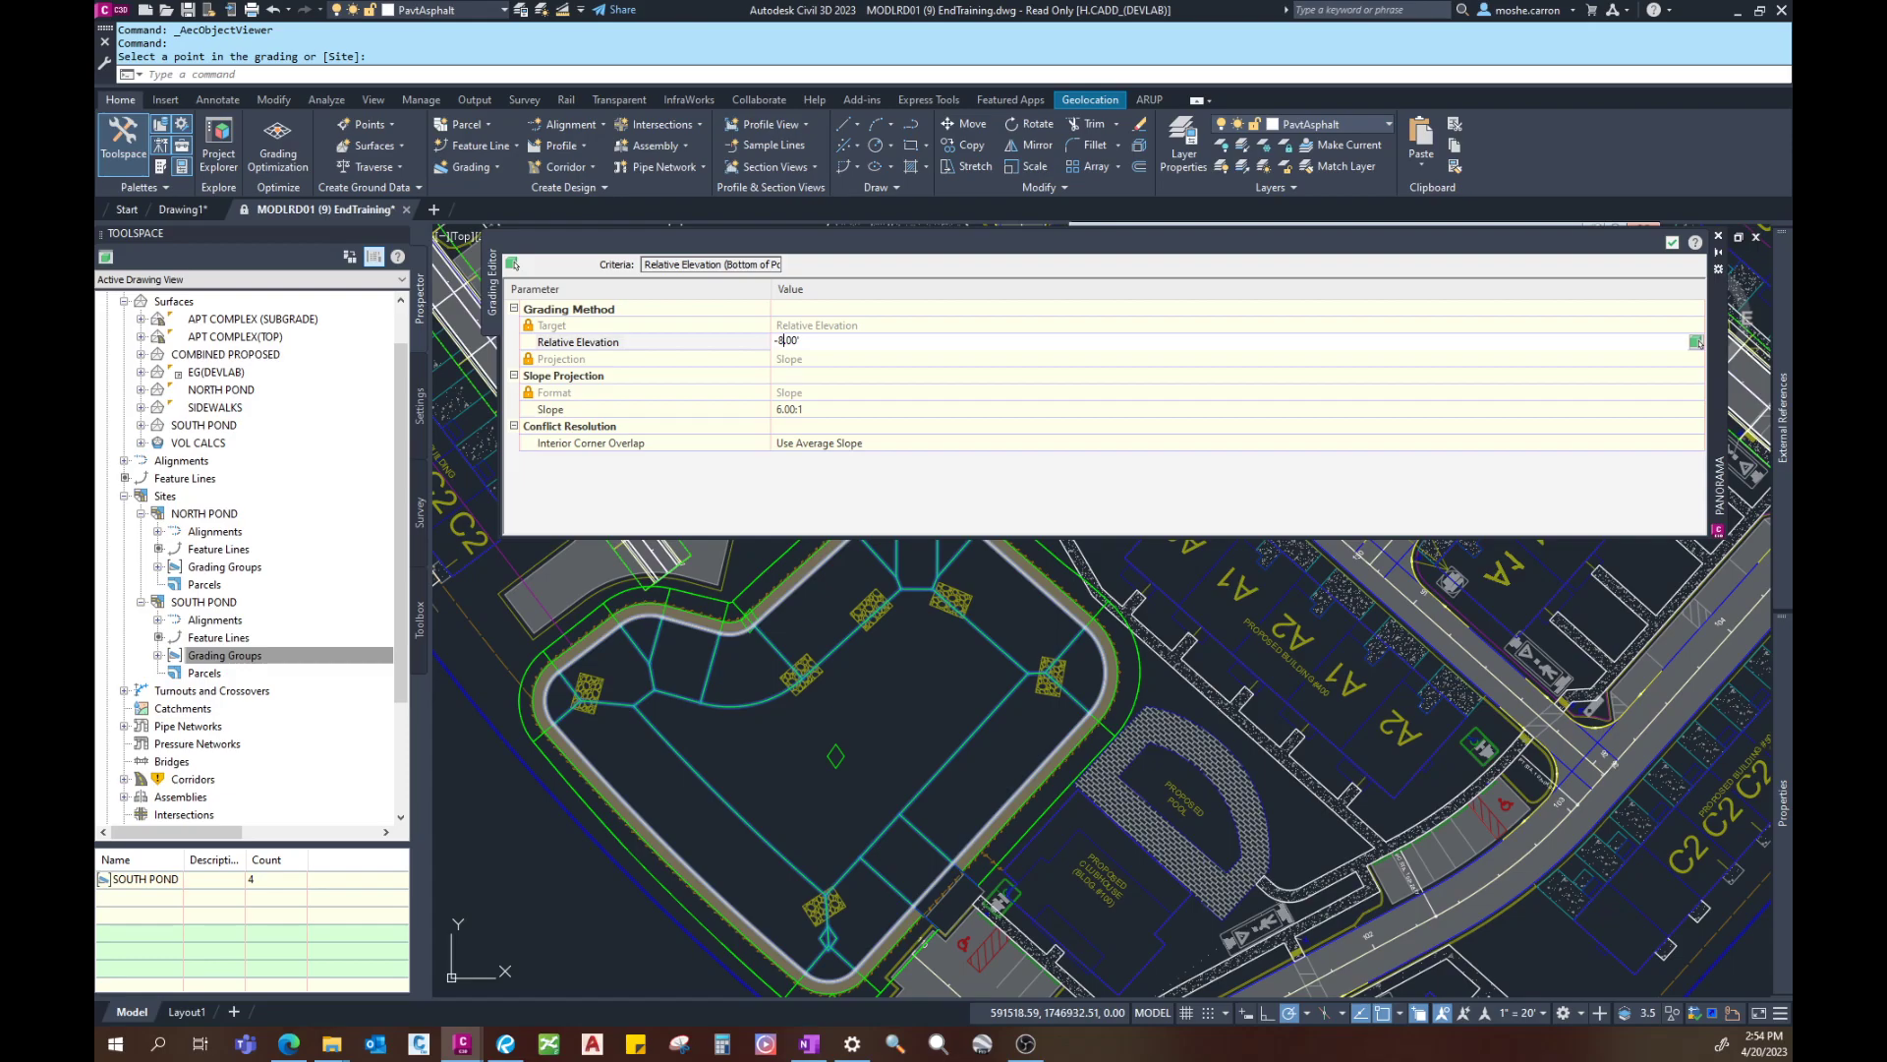
type("6")
key("Return")
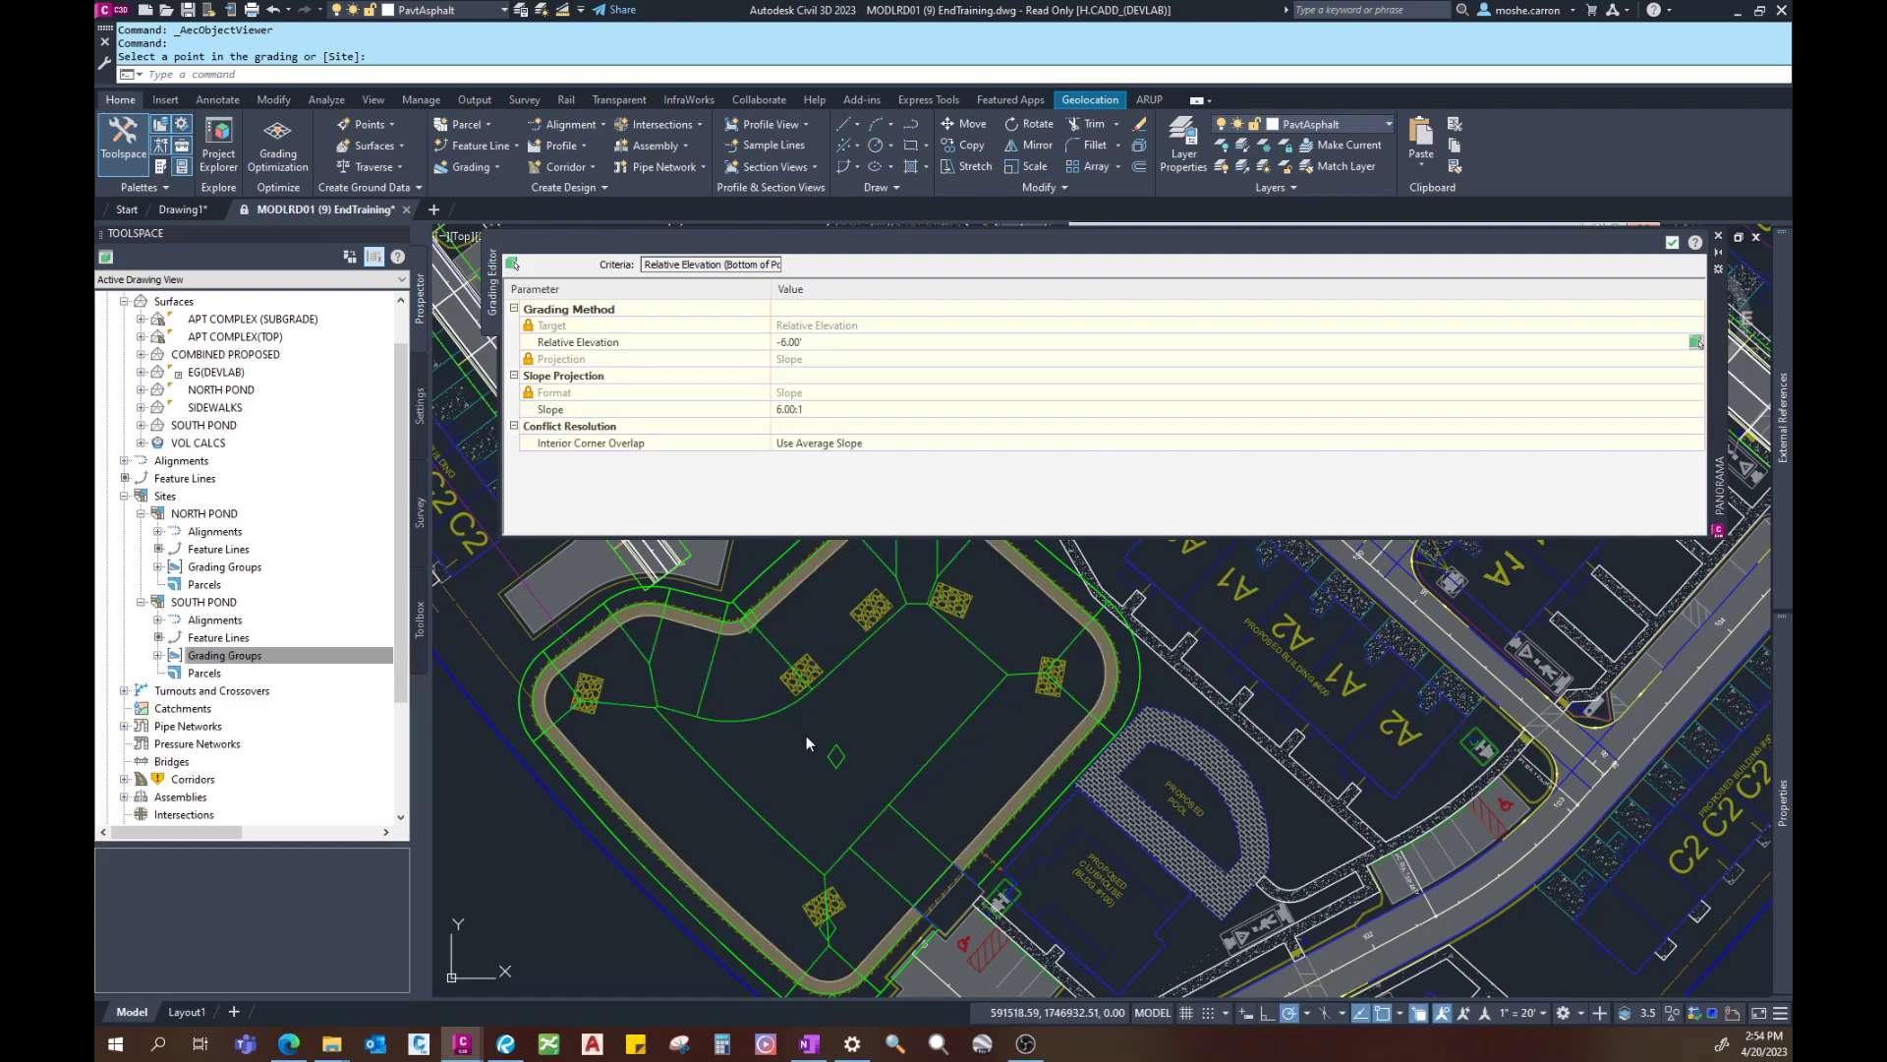
Step: Set the inner slope grading's slope to 4:1 and close the Grading Editor
left_click(789, 409)
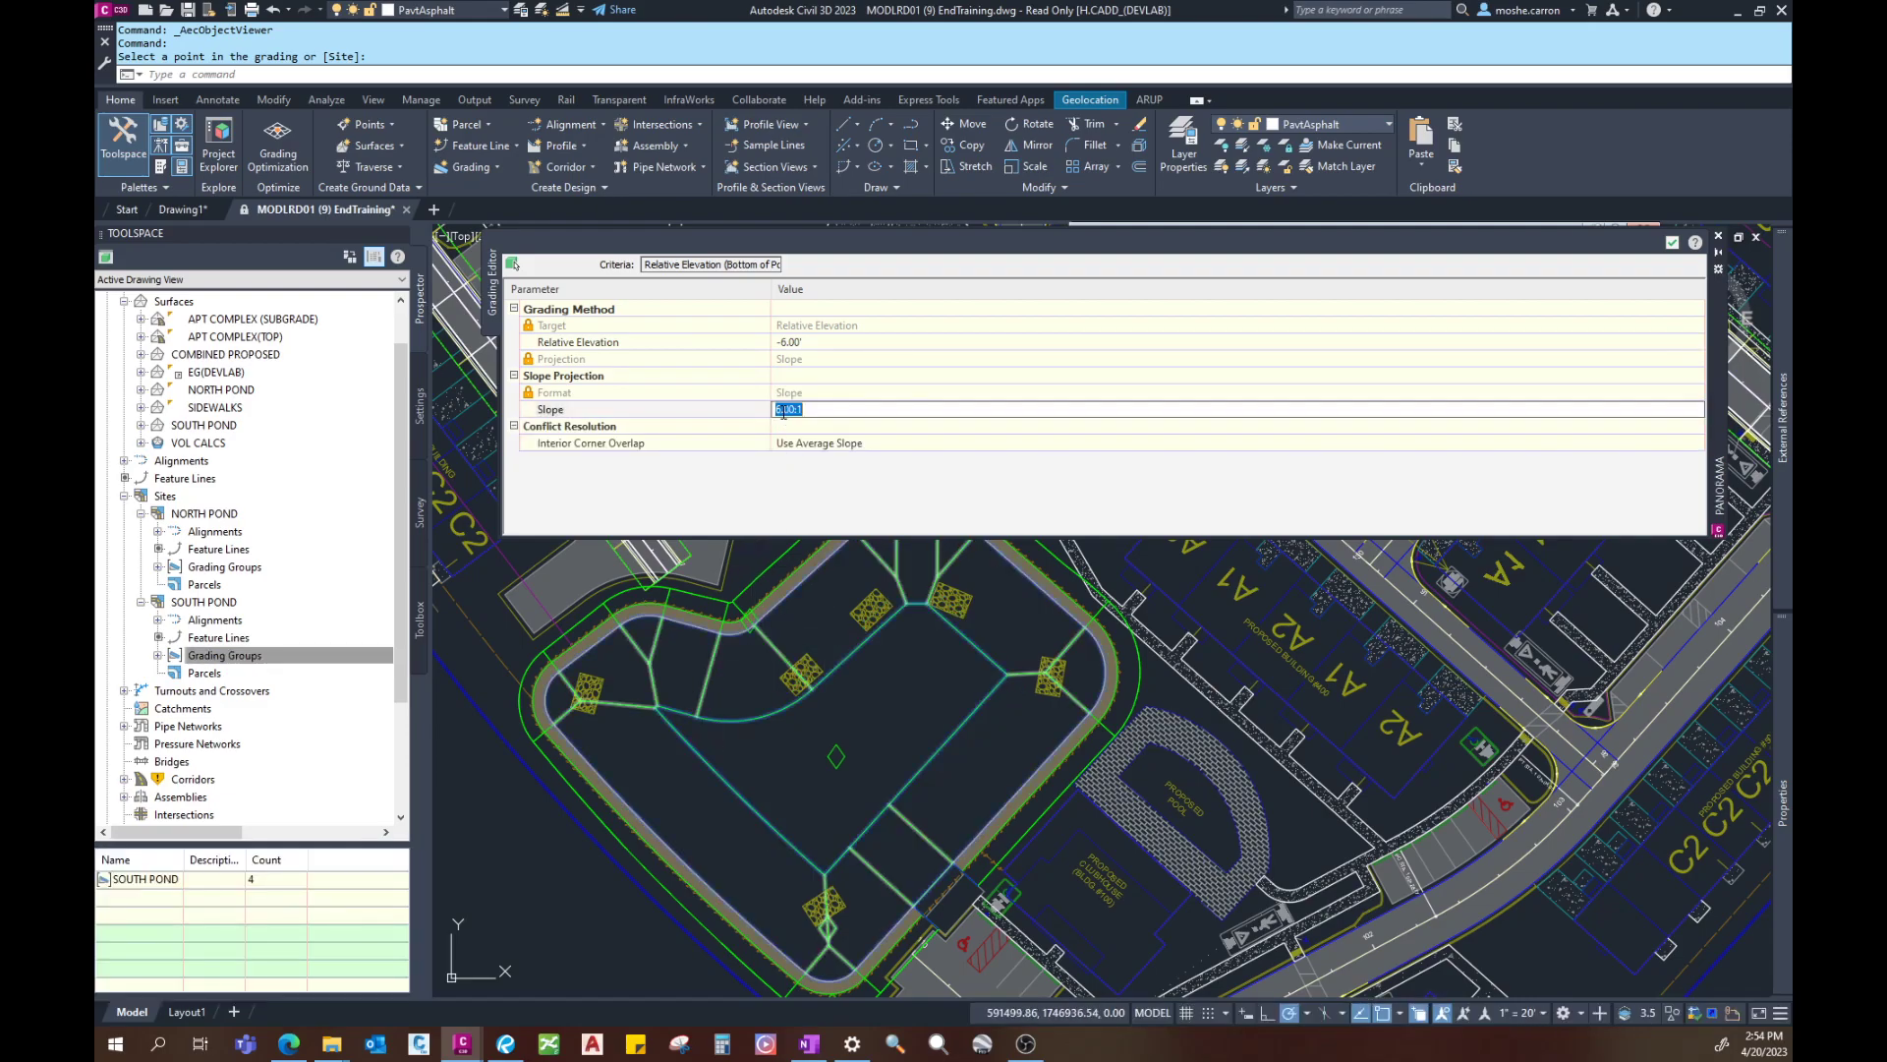
left_click(785, 409)
key("Return")
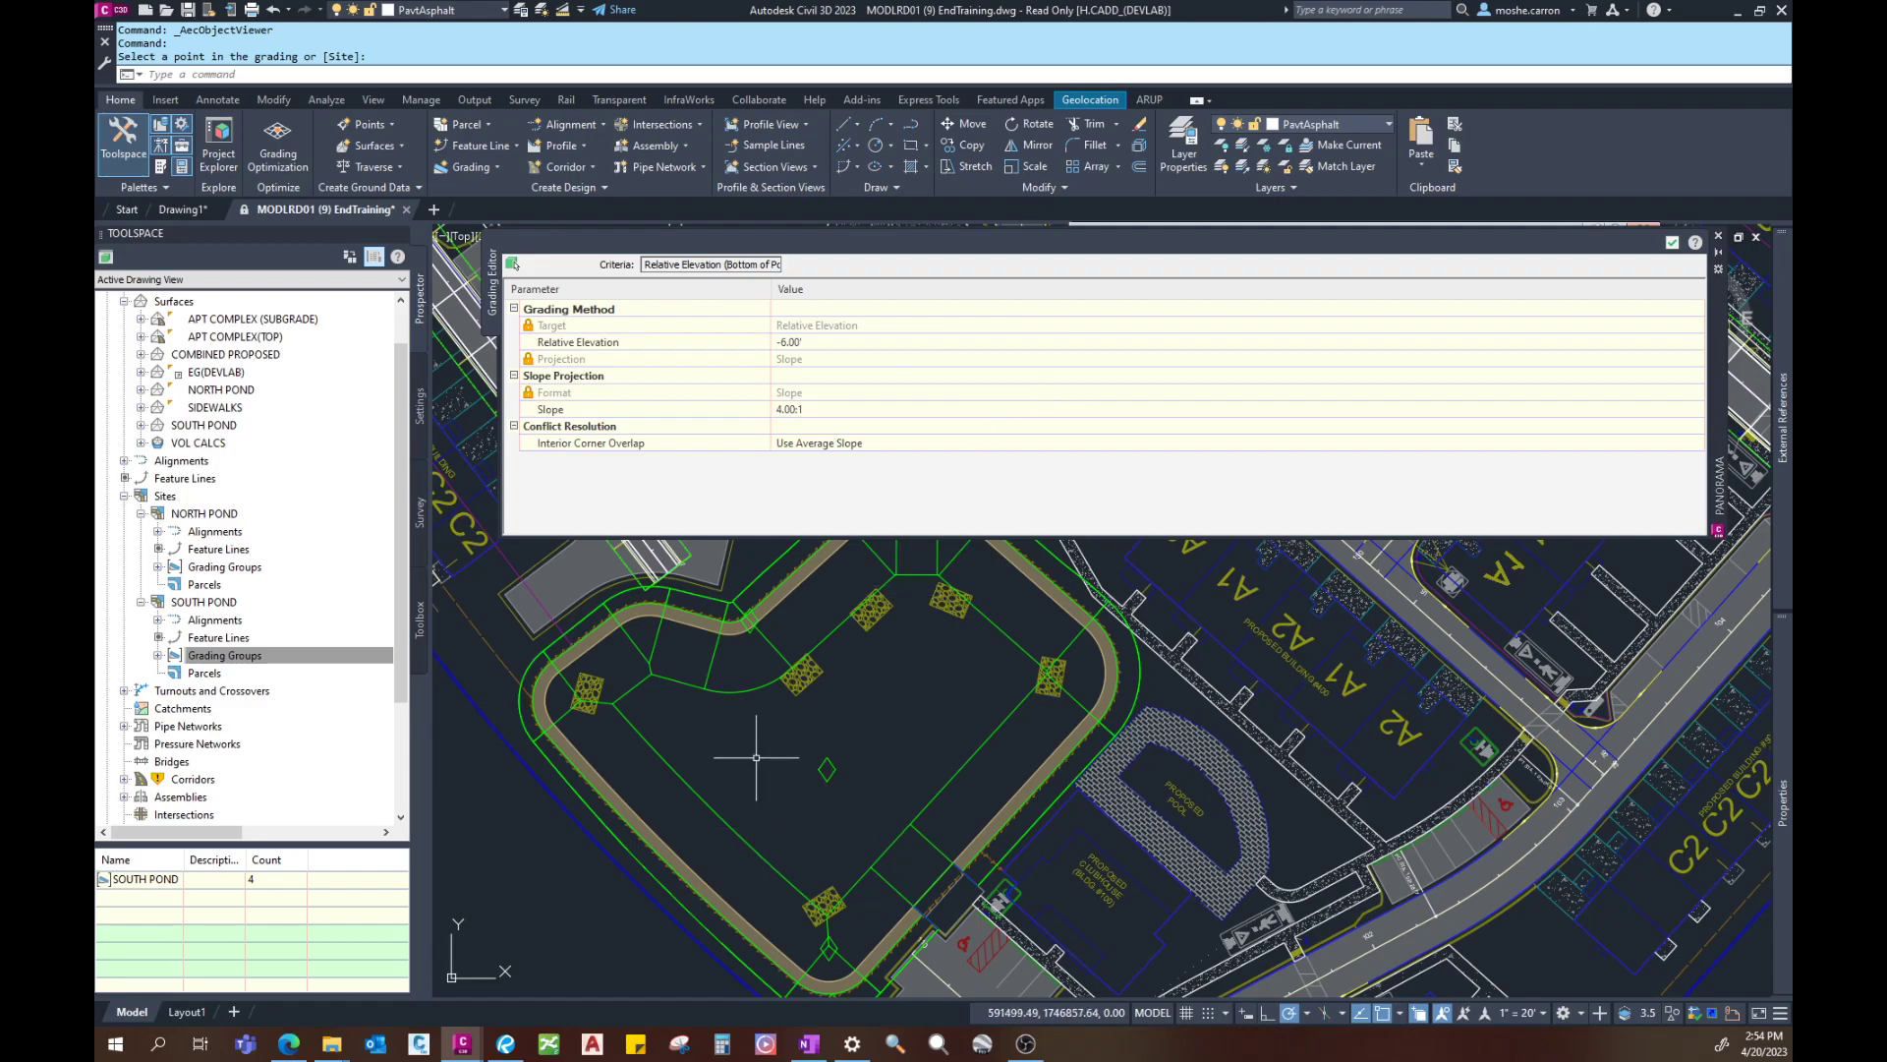
middle_click_drag(761, 758, 817, 789)
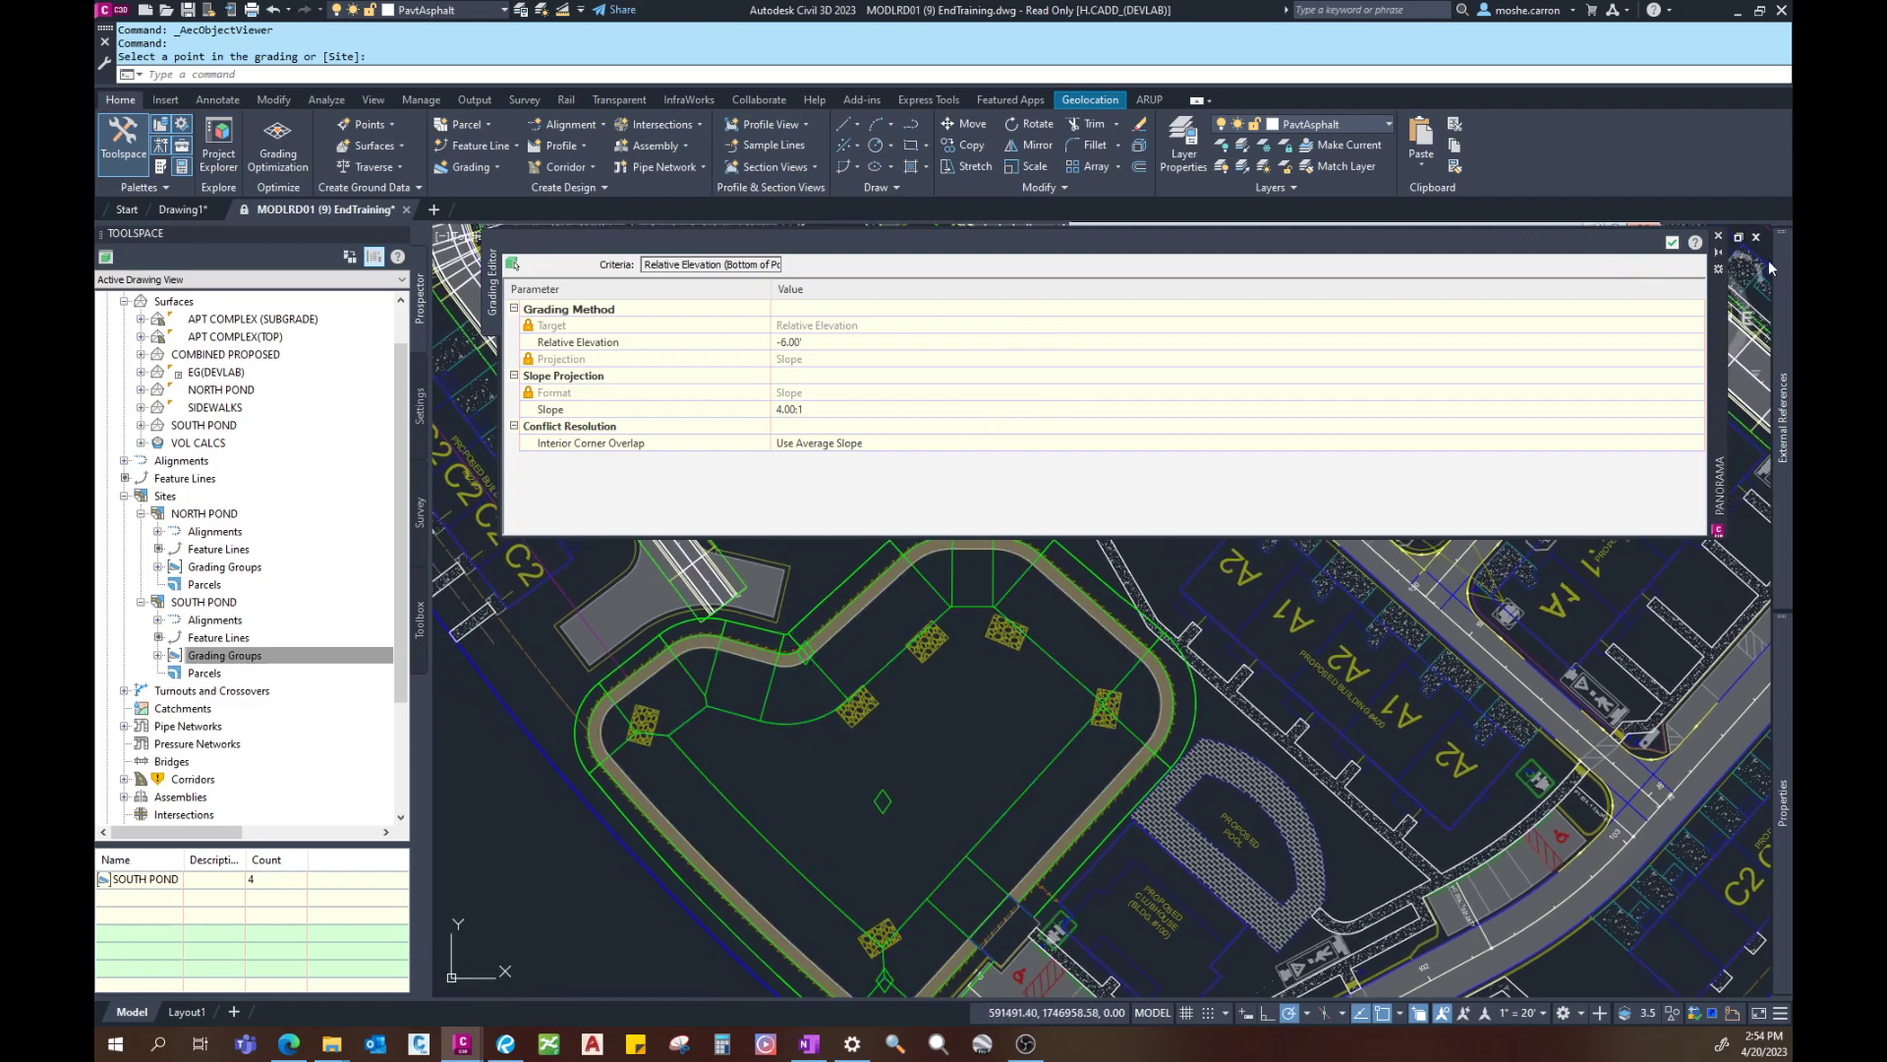
left_click(1671, 245)
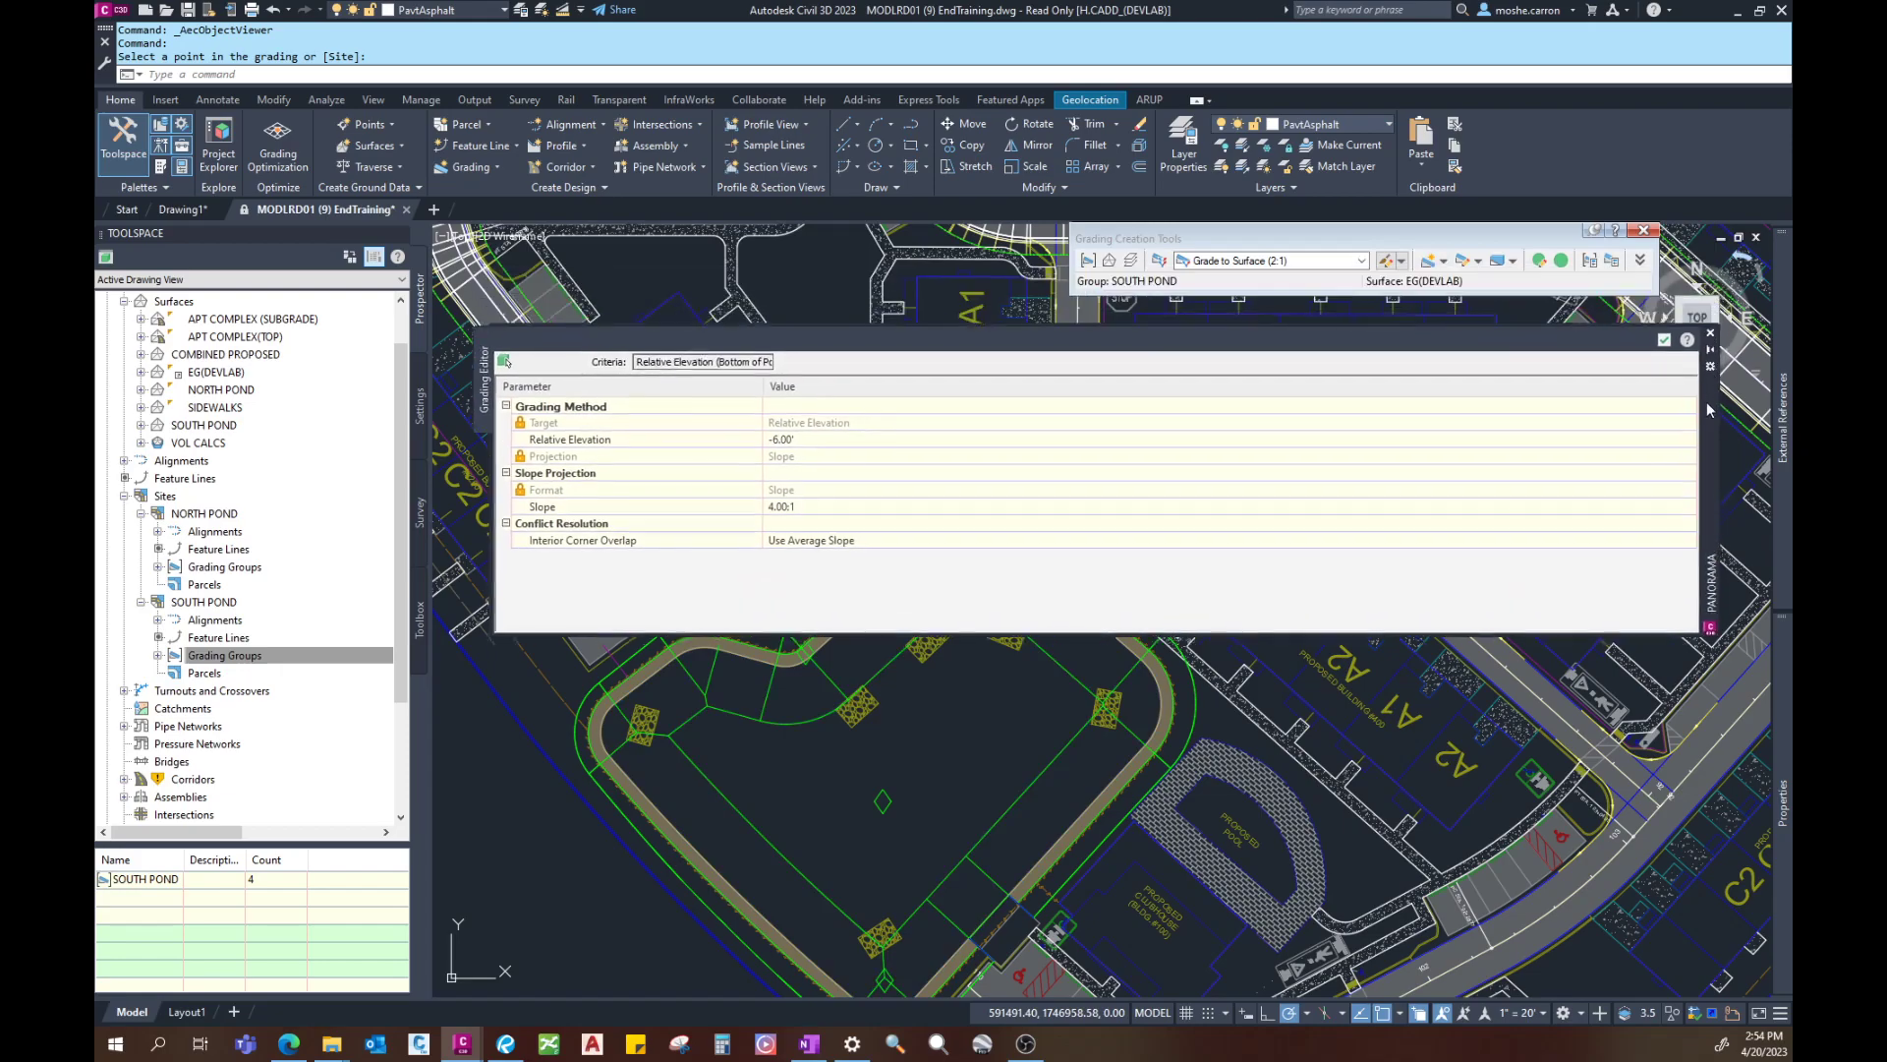
left_click(1652, 360)
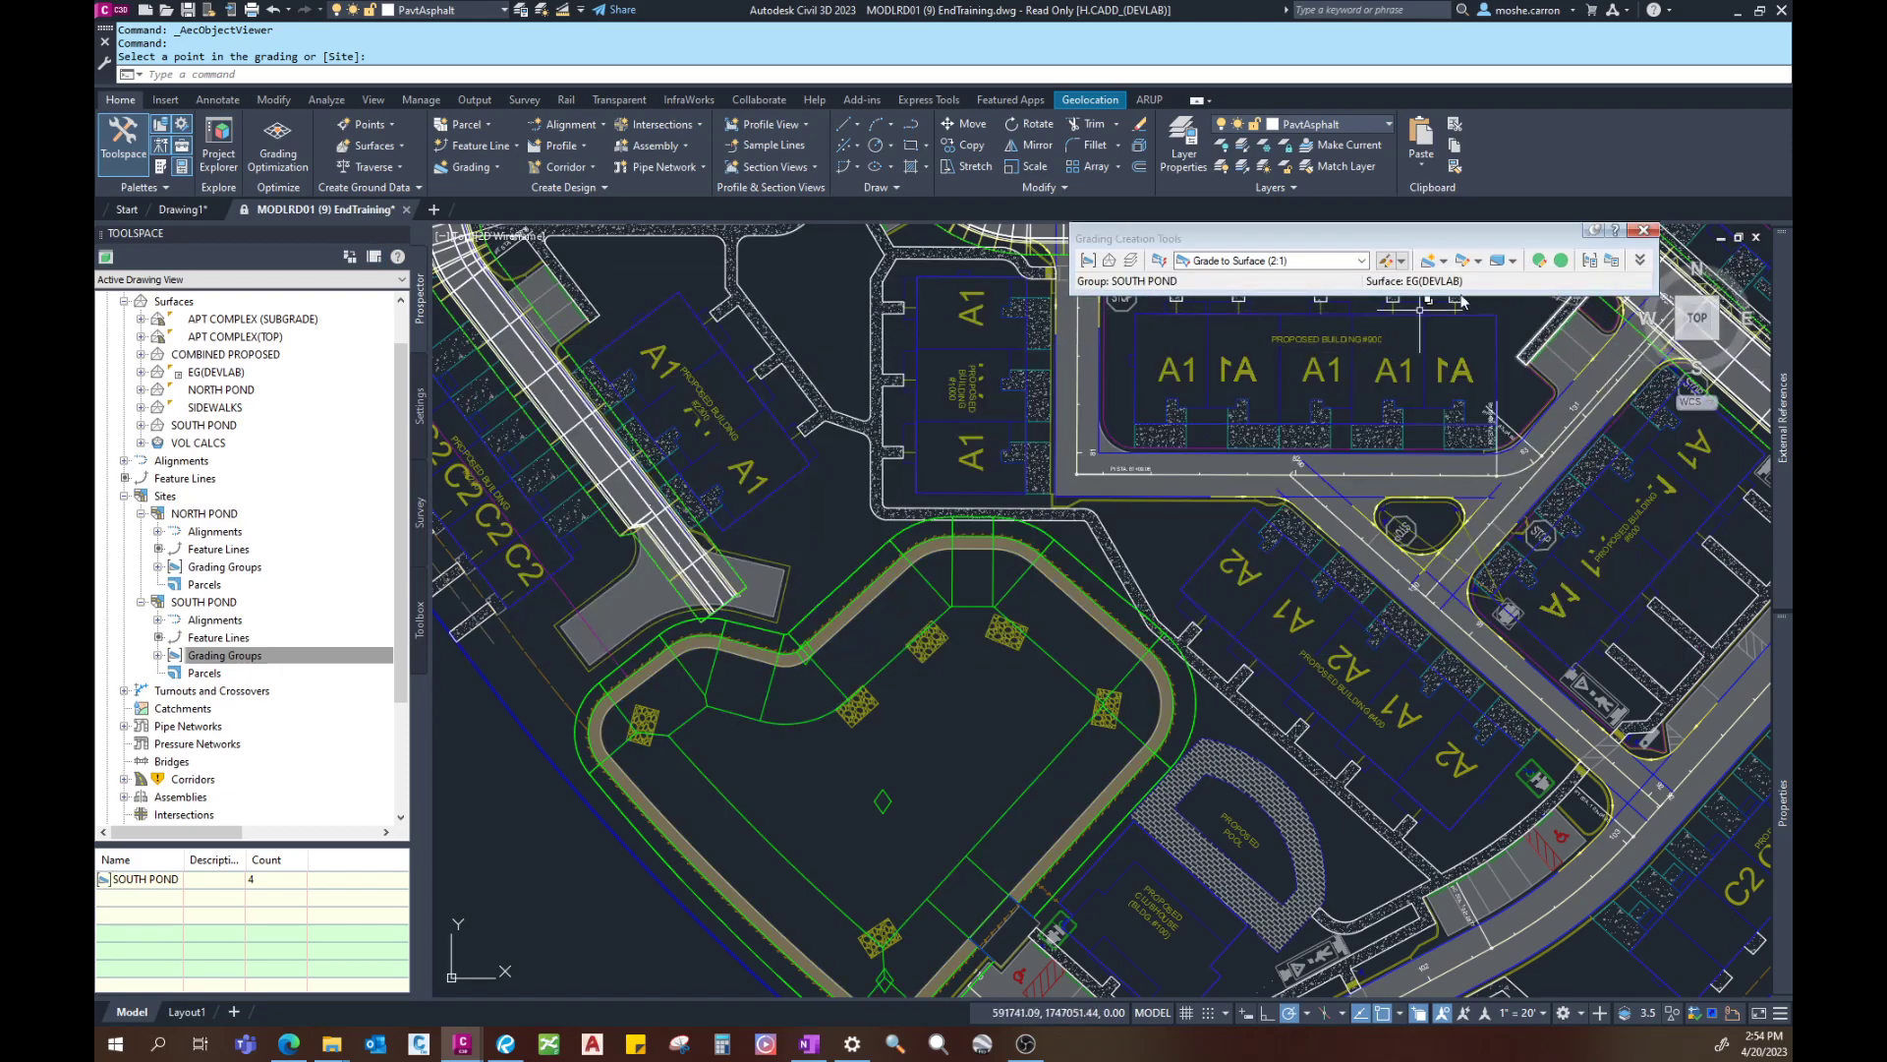
Step: Open the pond's berm grading in the Grading Editor and set its distance to 8 feet
left_click(1538, 261)
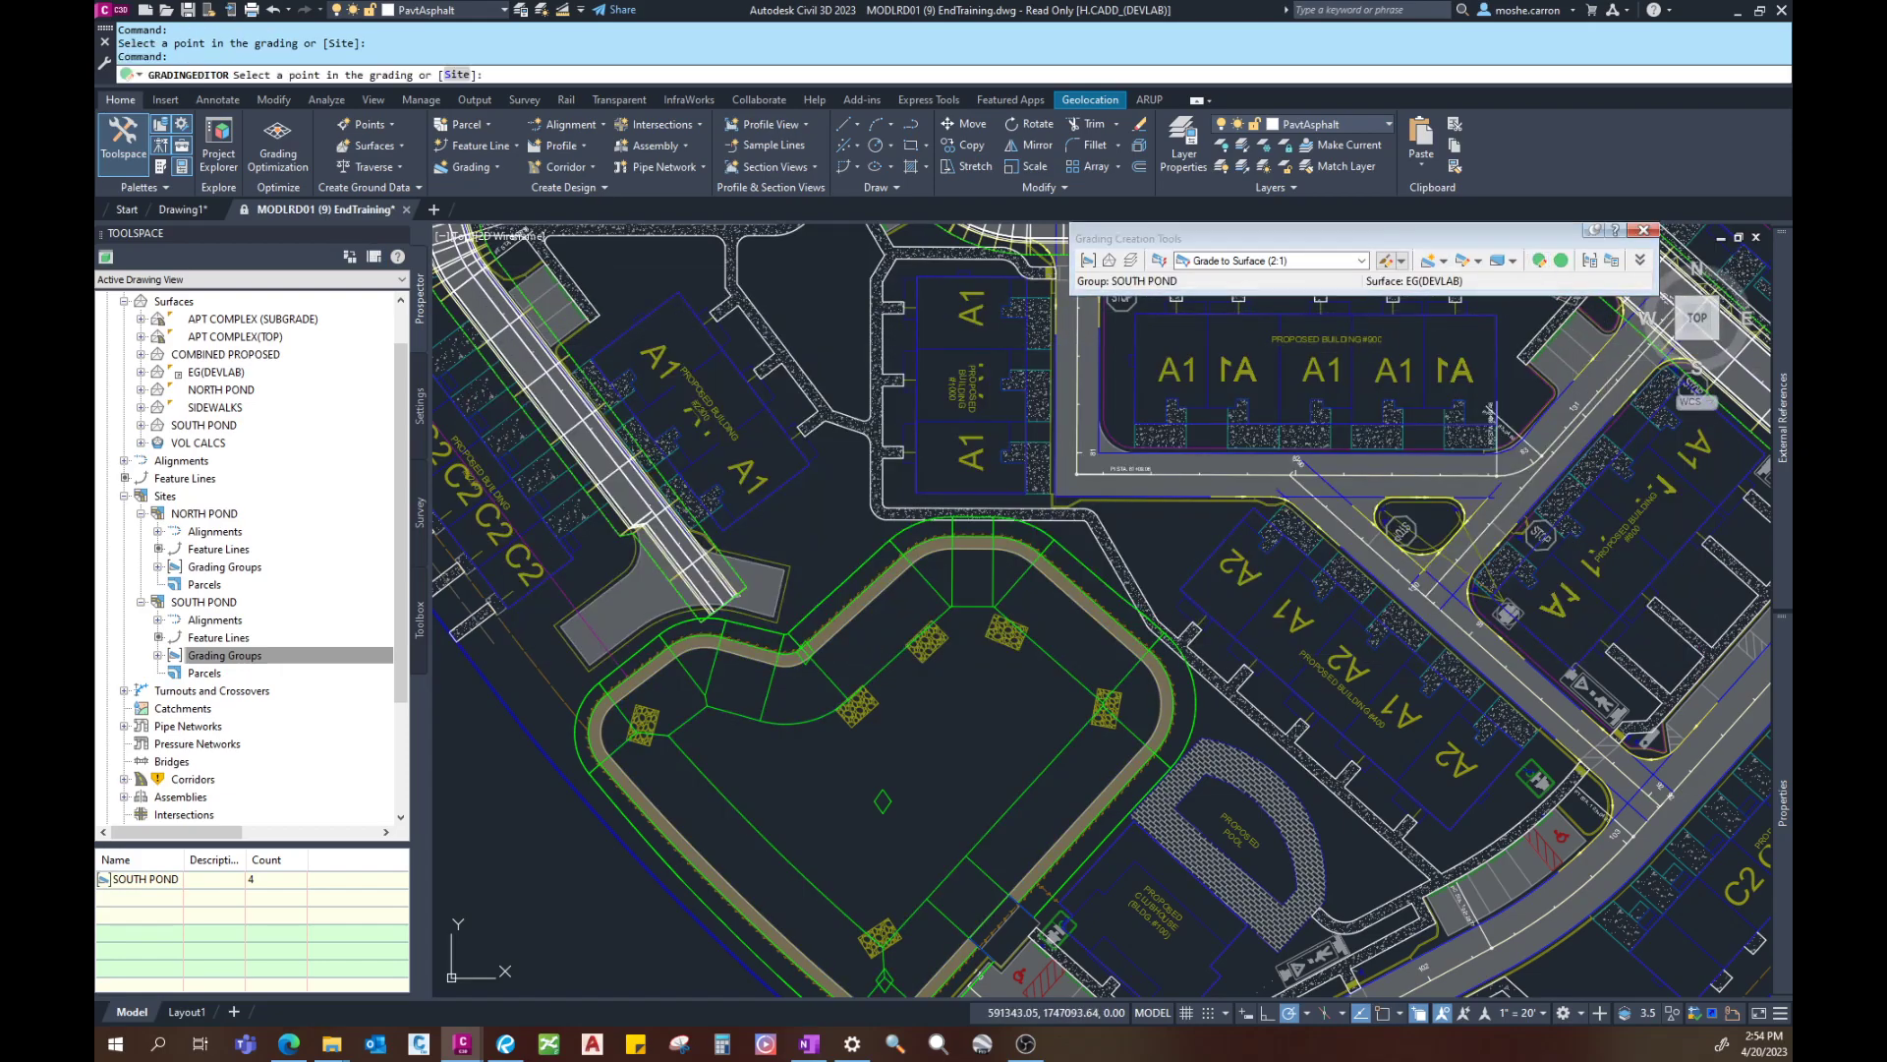
left_click(829, 631)
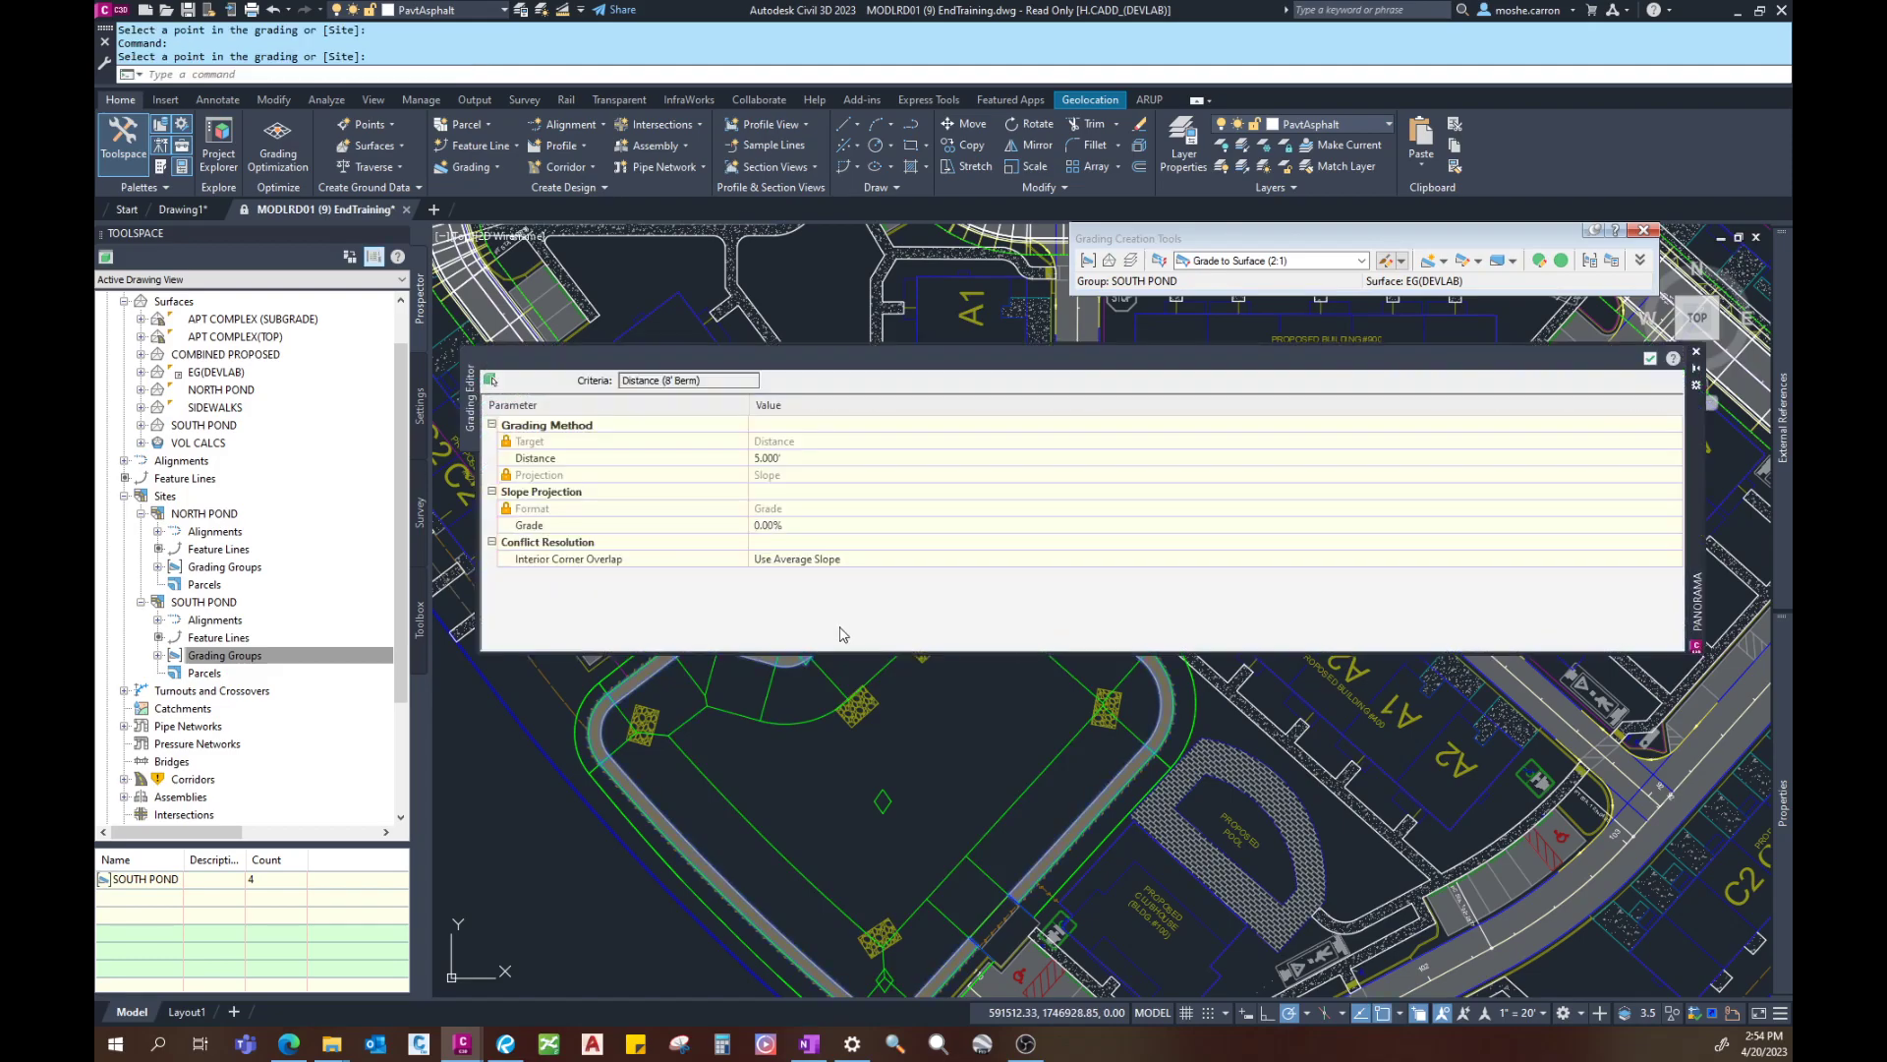
left_click(761, 462)
left_click(758, 458)
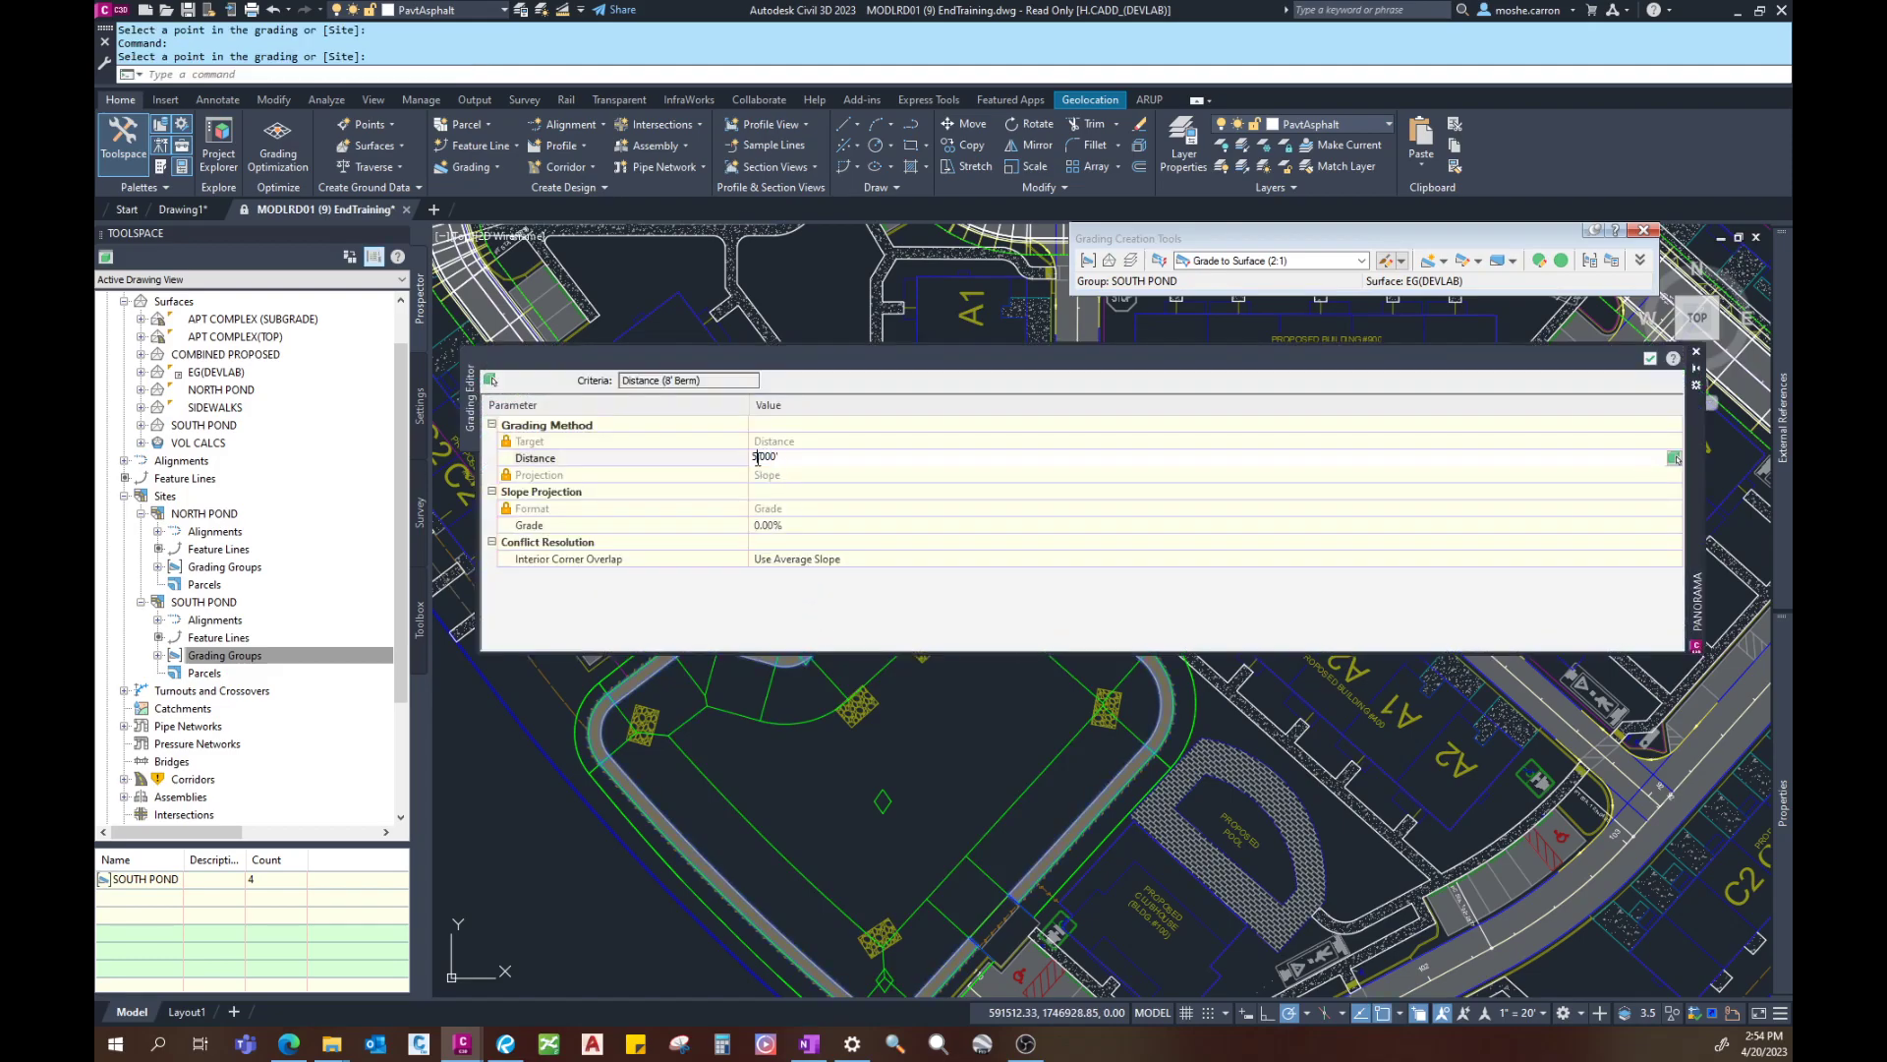
key("Return")
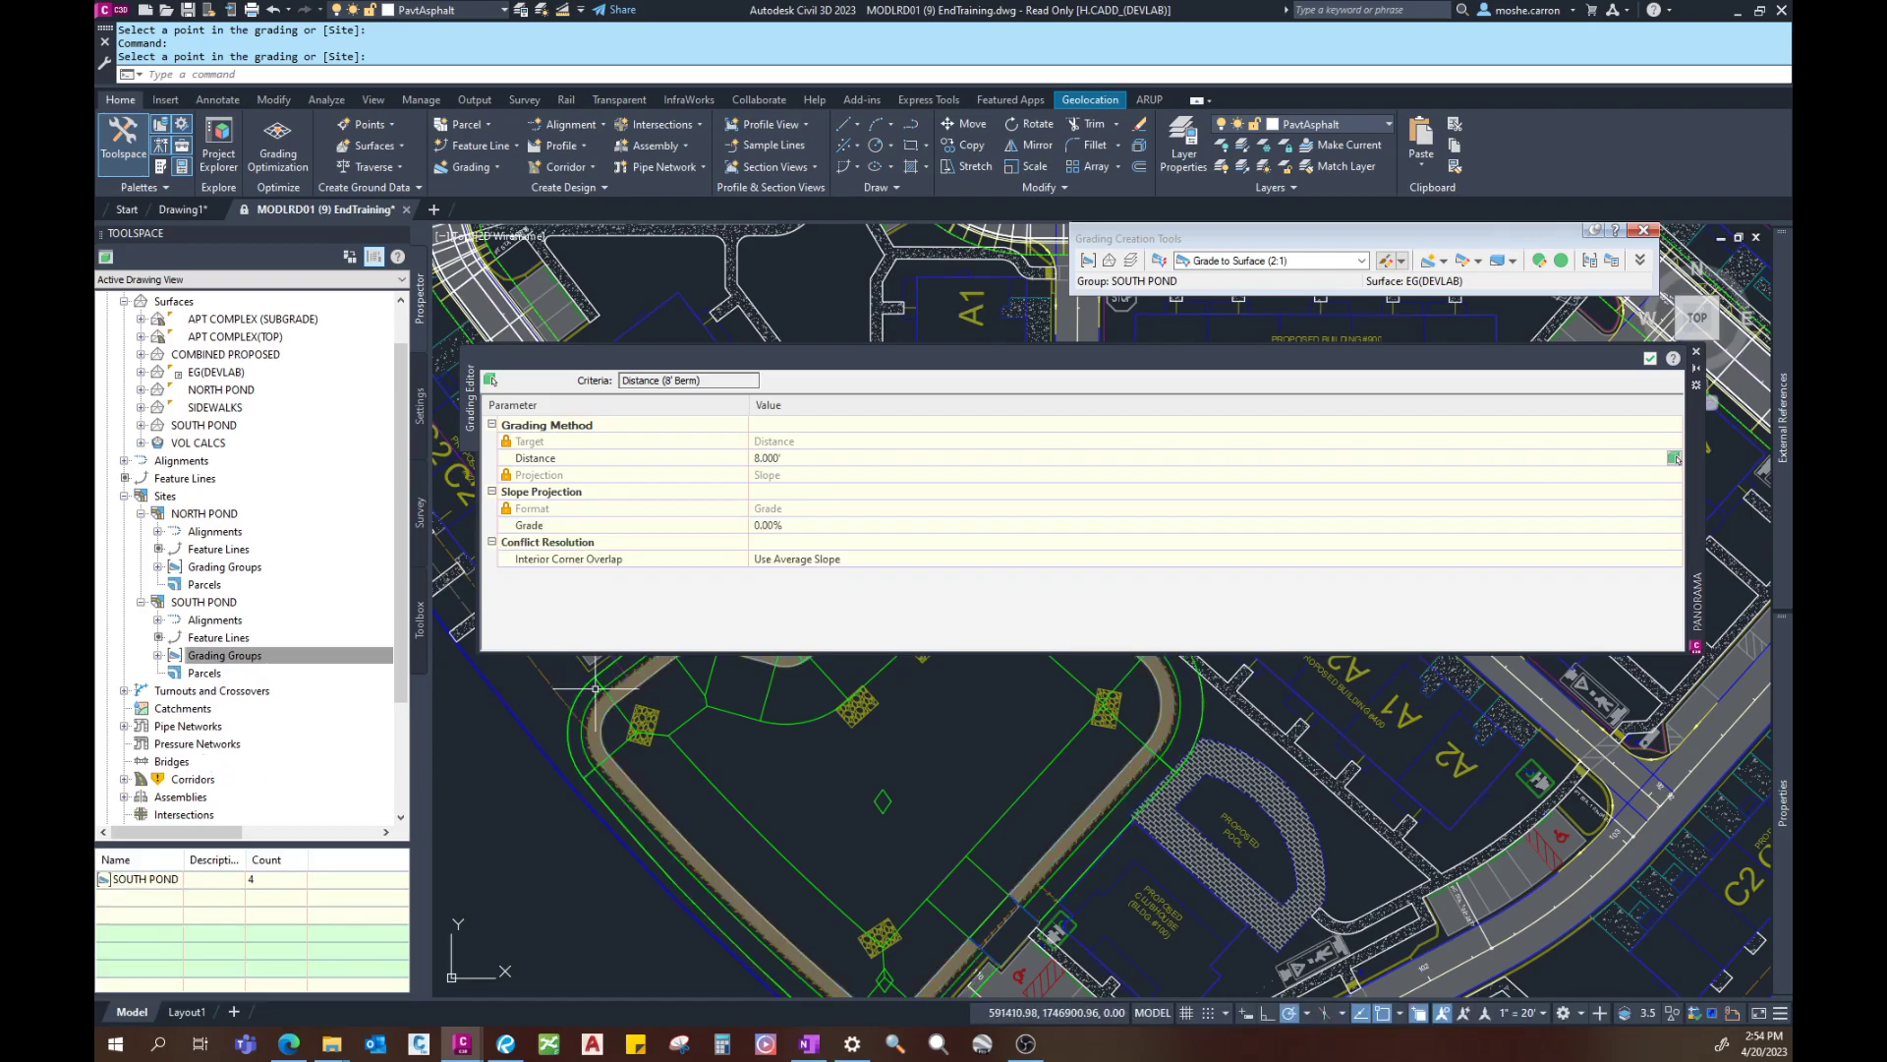
middle_click_drag(585, 766, 569, 794)
scroll(569, 793, "down", 2)
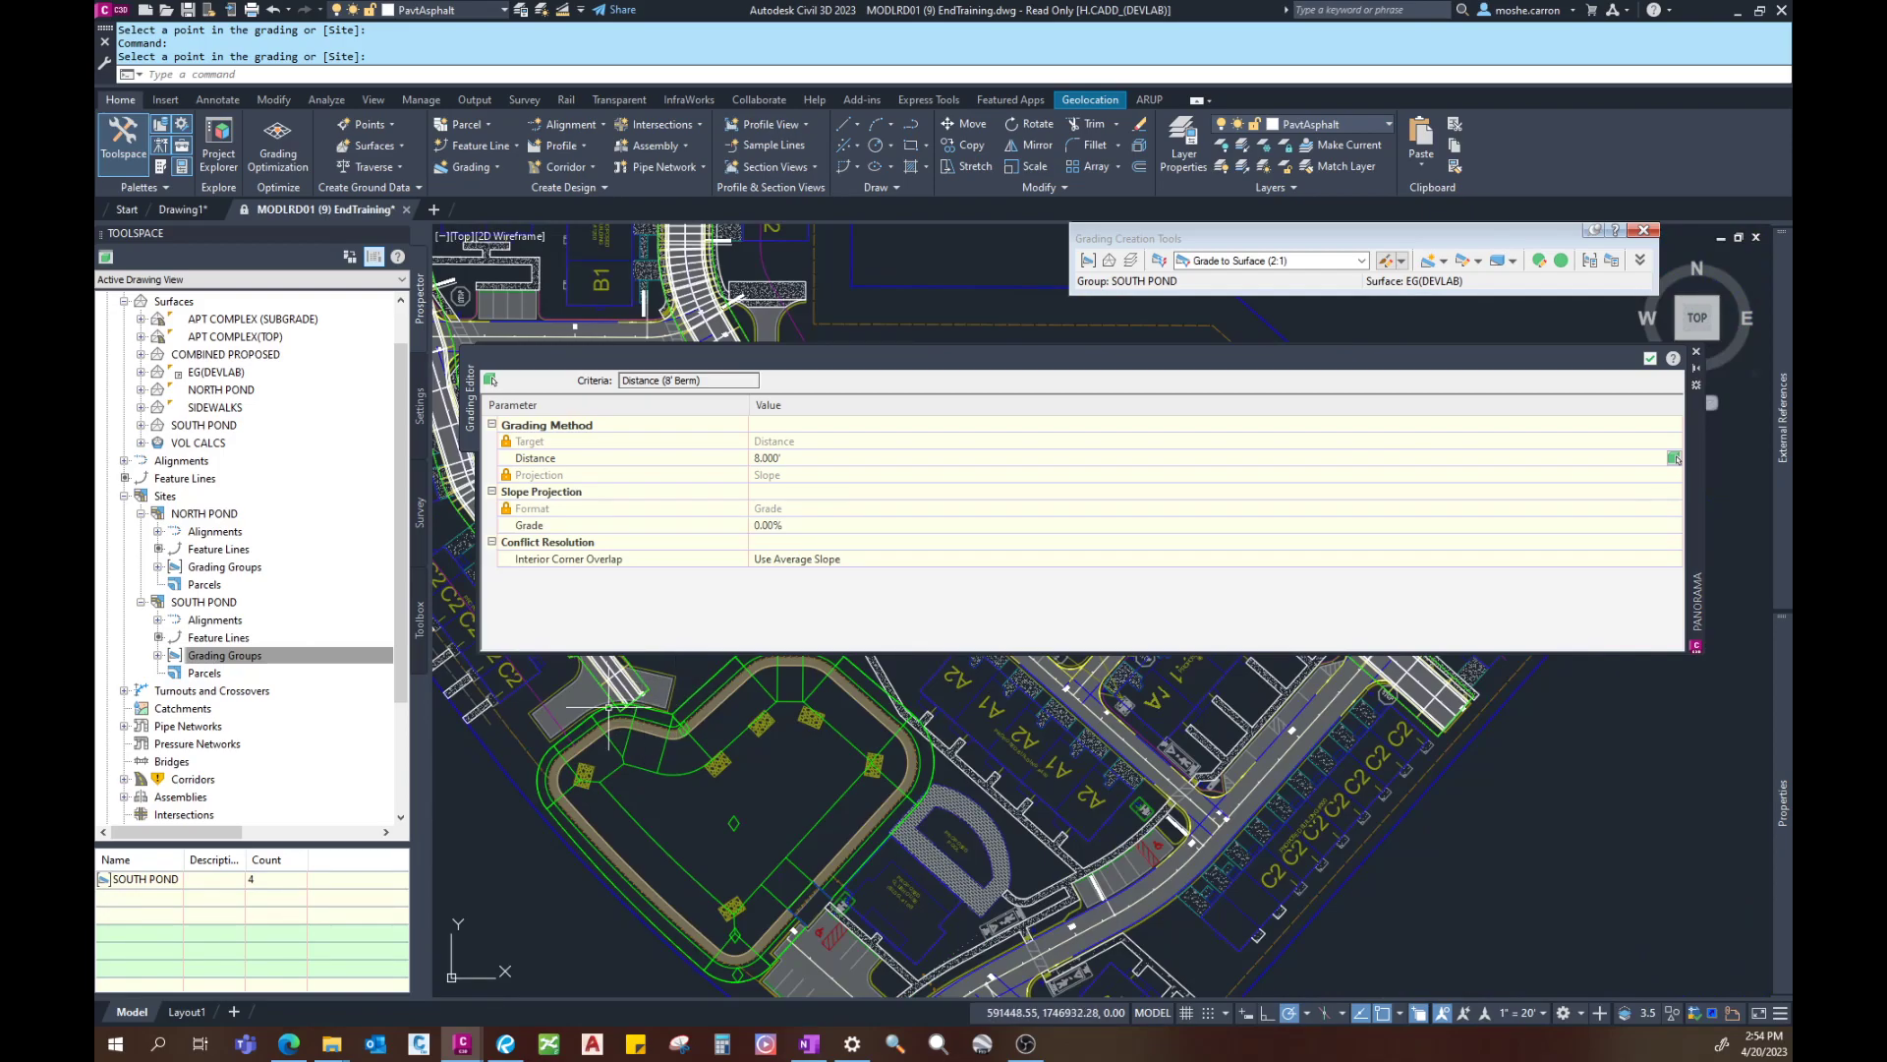
middle_click_drag(844, 744, 838, 778)
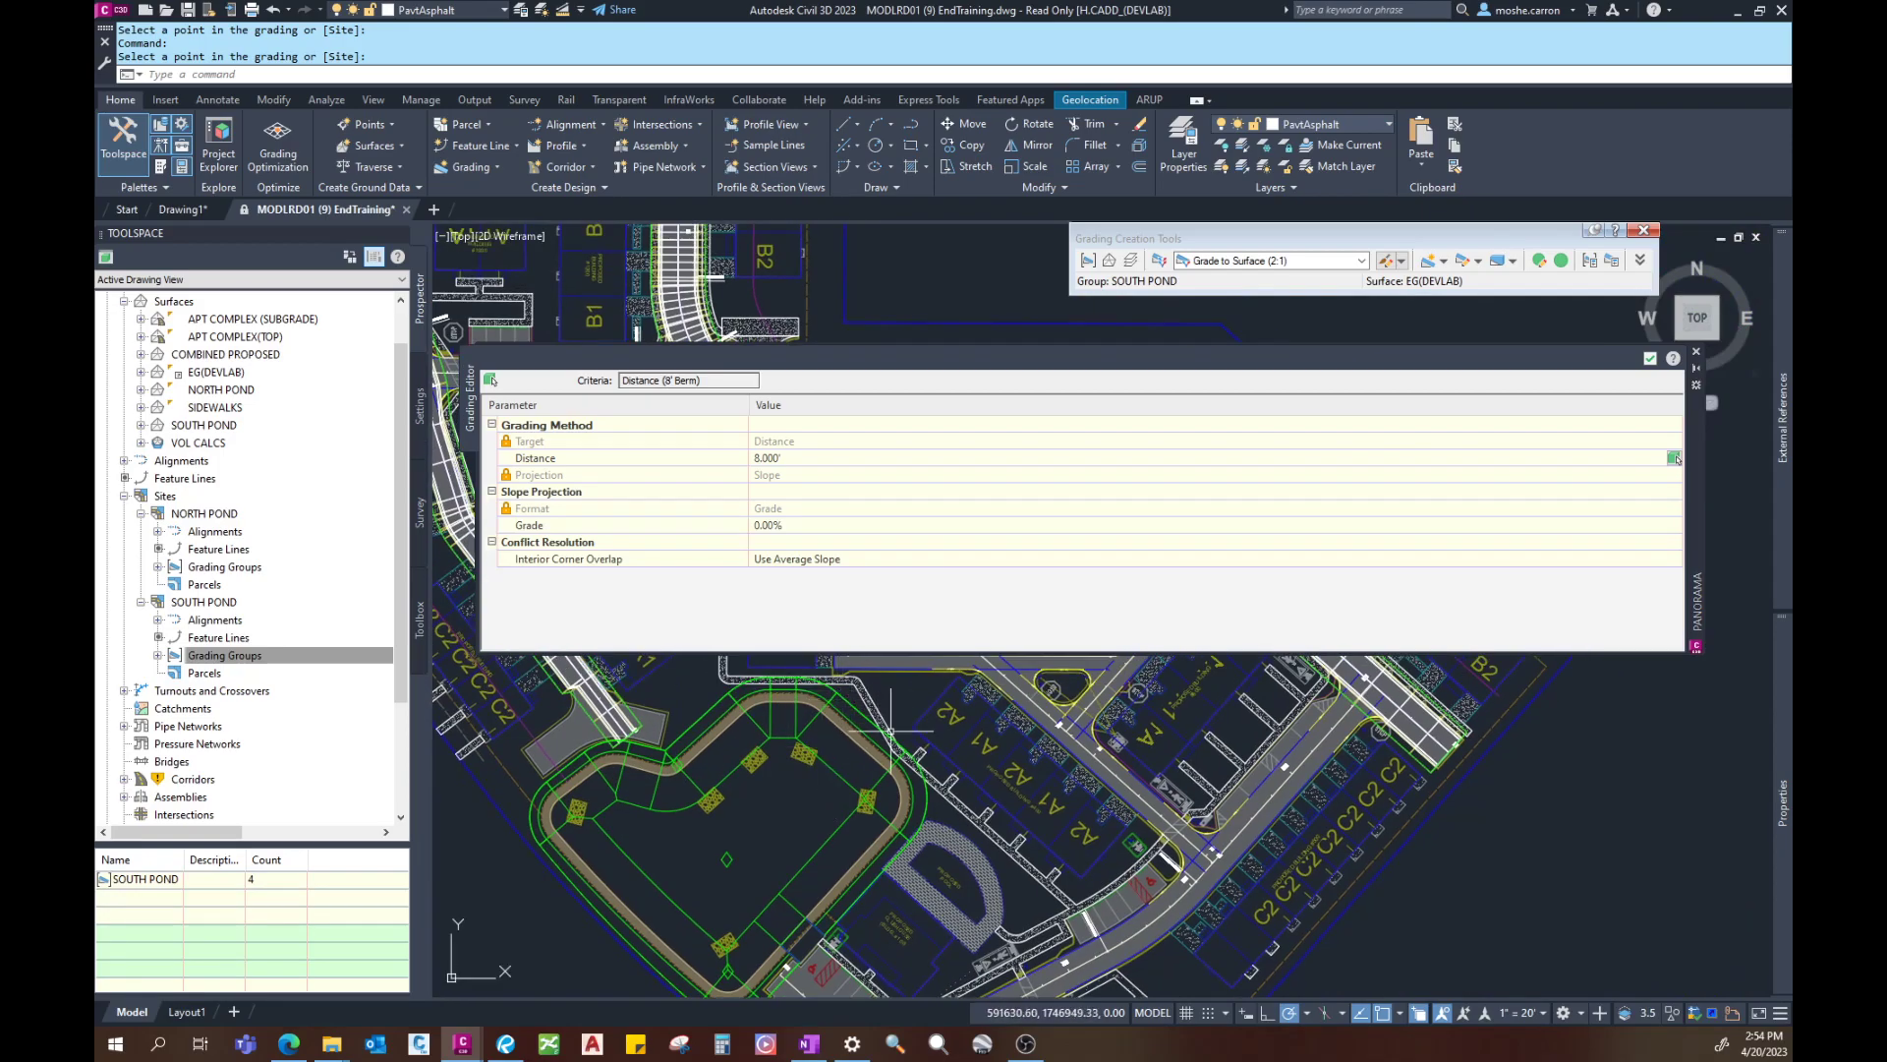
middle_click_drag(861, 875, 851, 861)
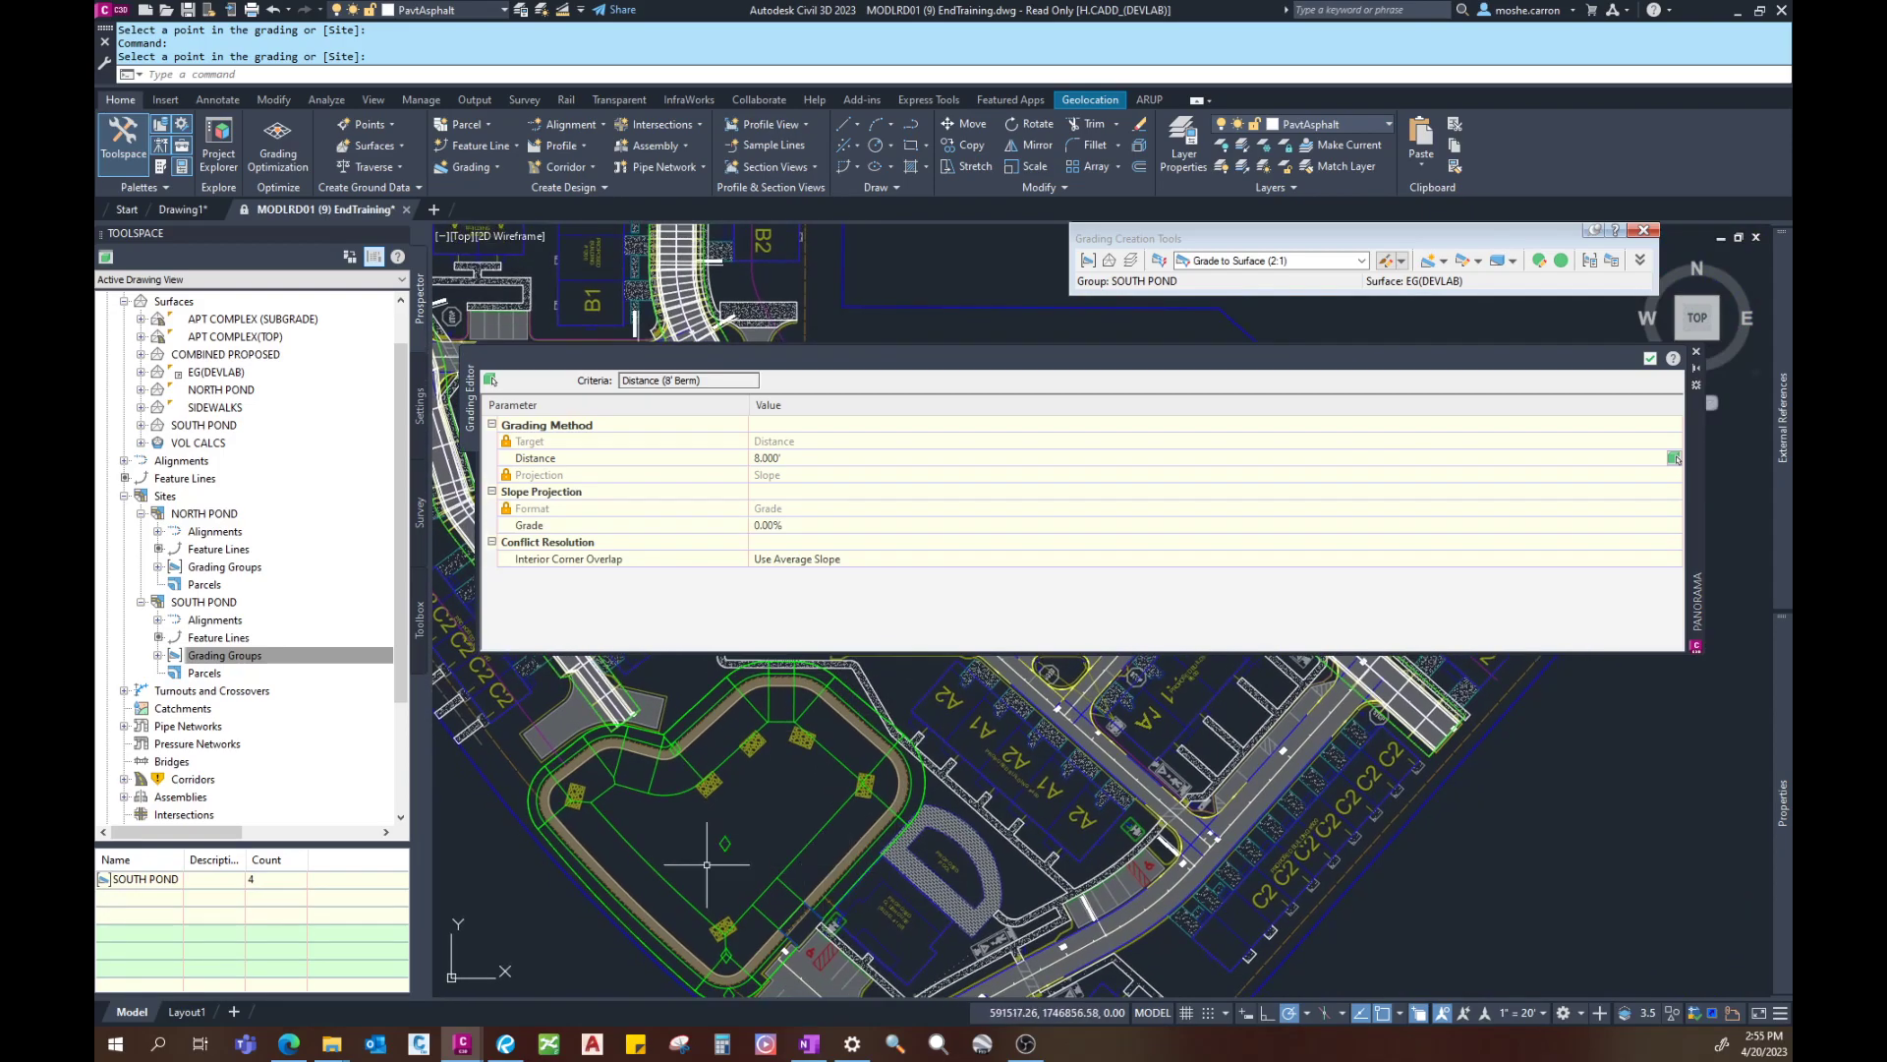
Step: Set the berm grading's distance to 5 feet
left_click(759, 458)
left_click(759, 458)
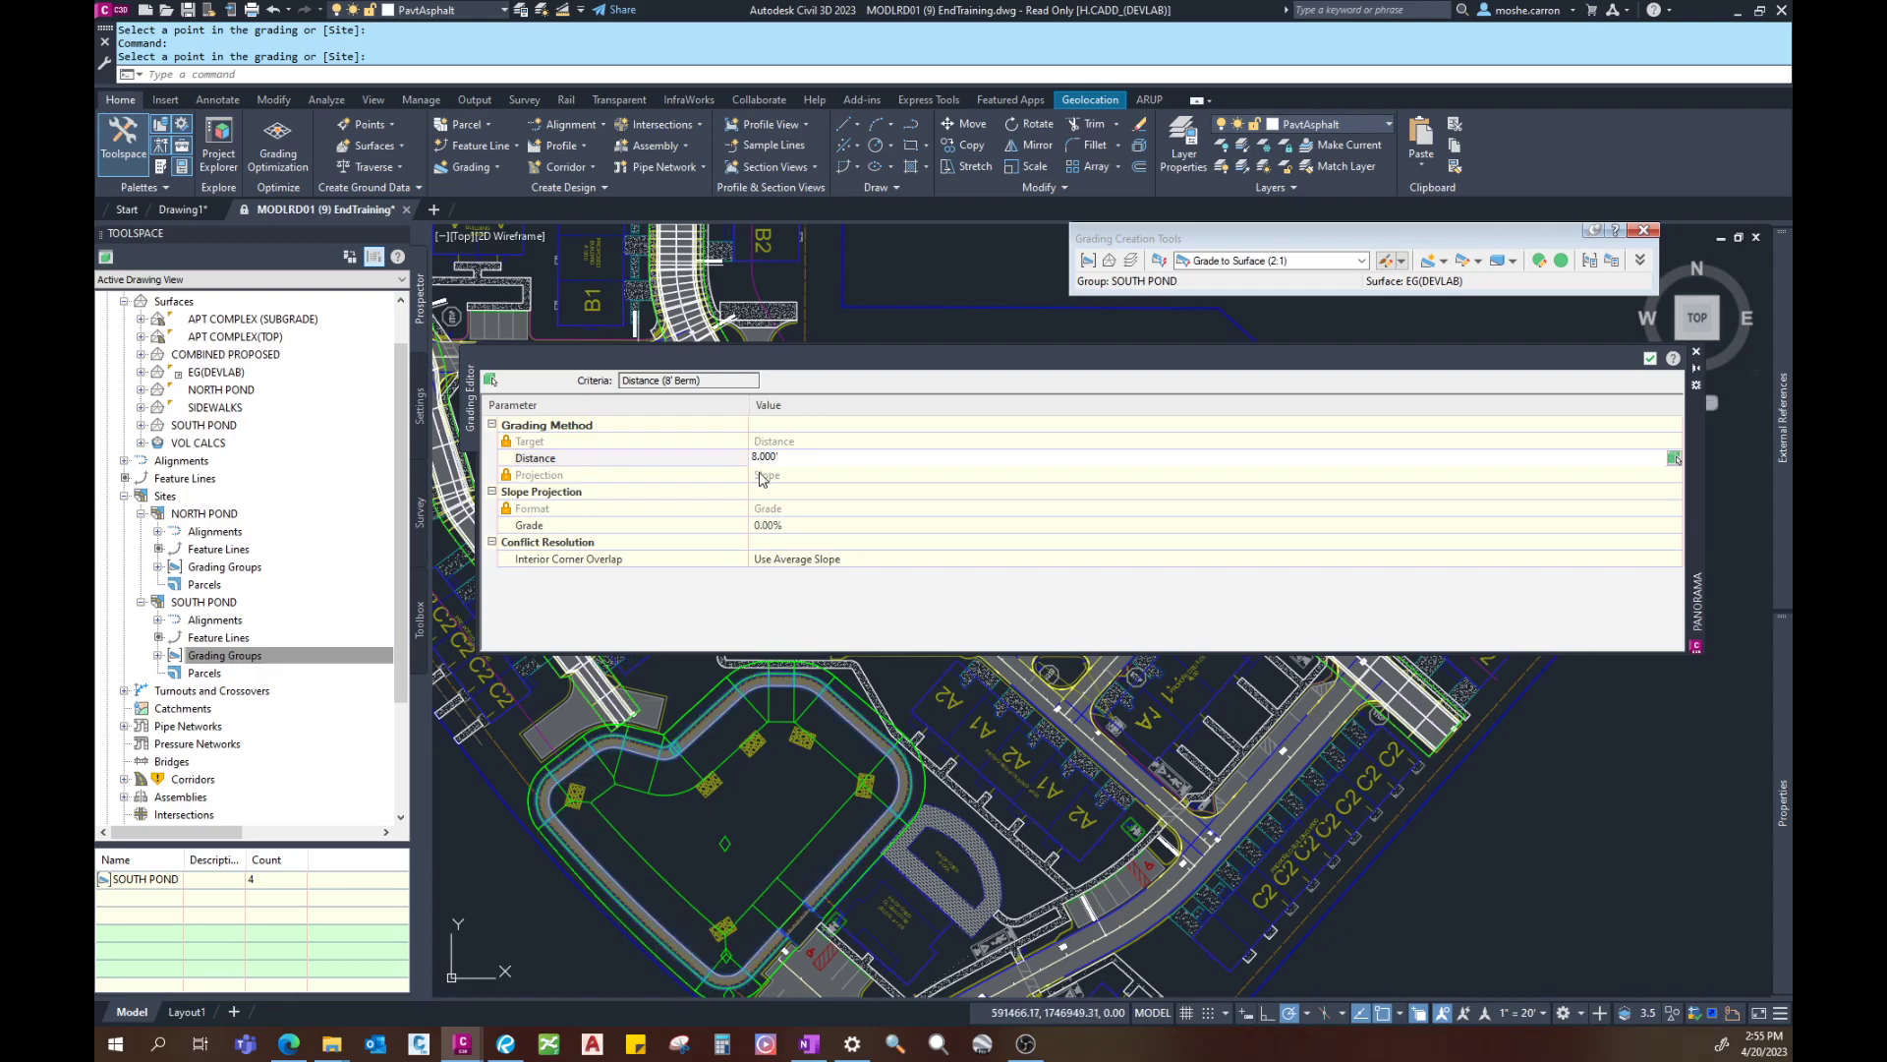
key("Return")
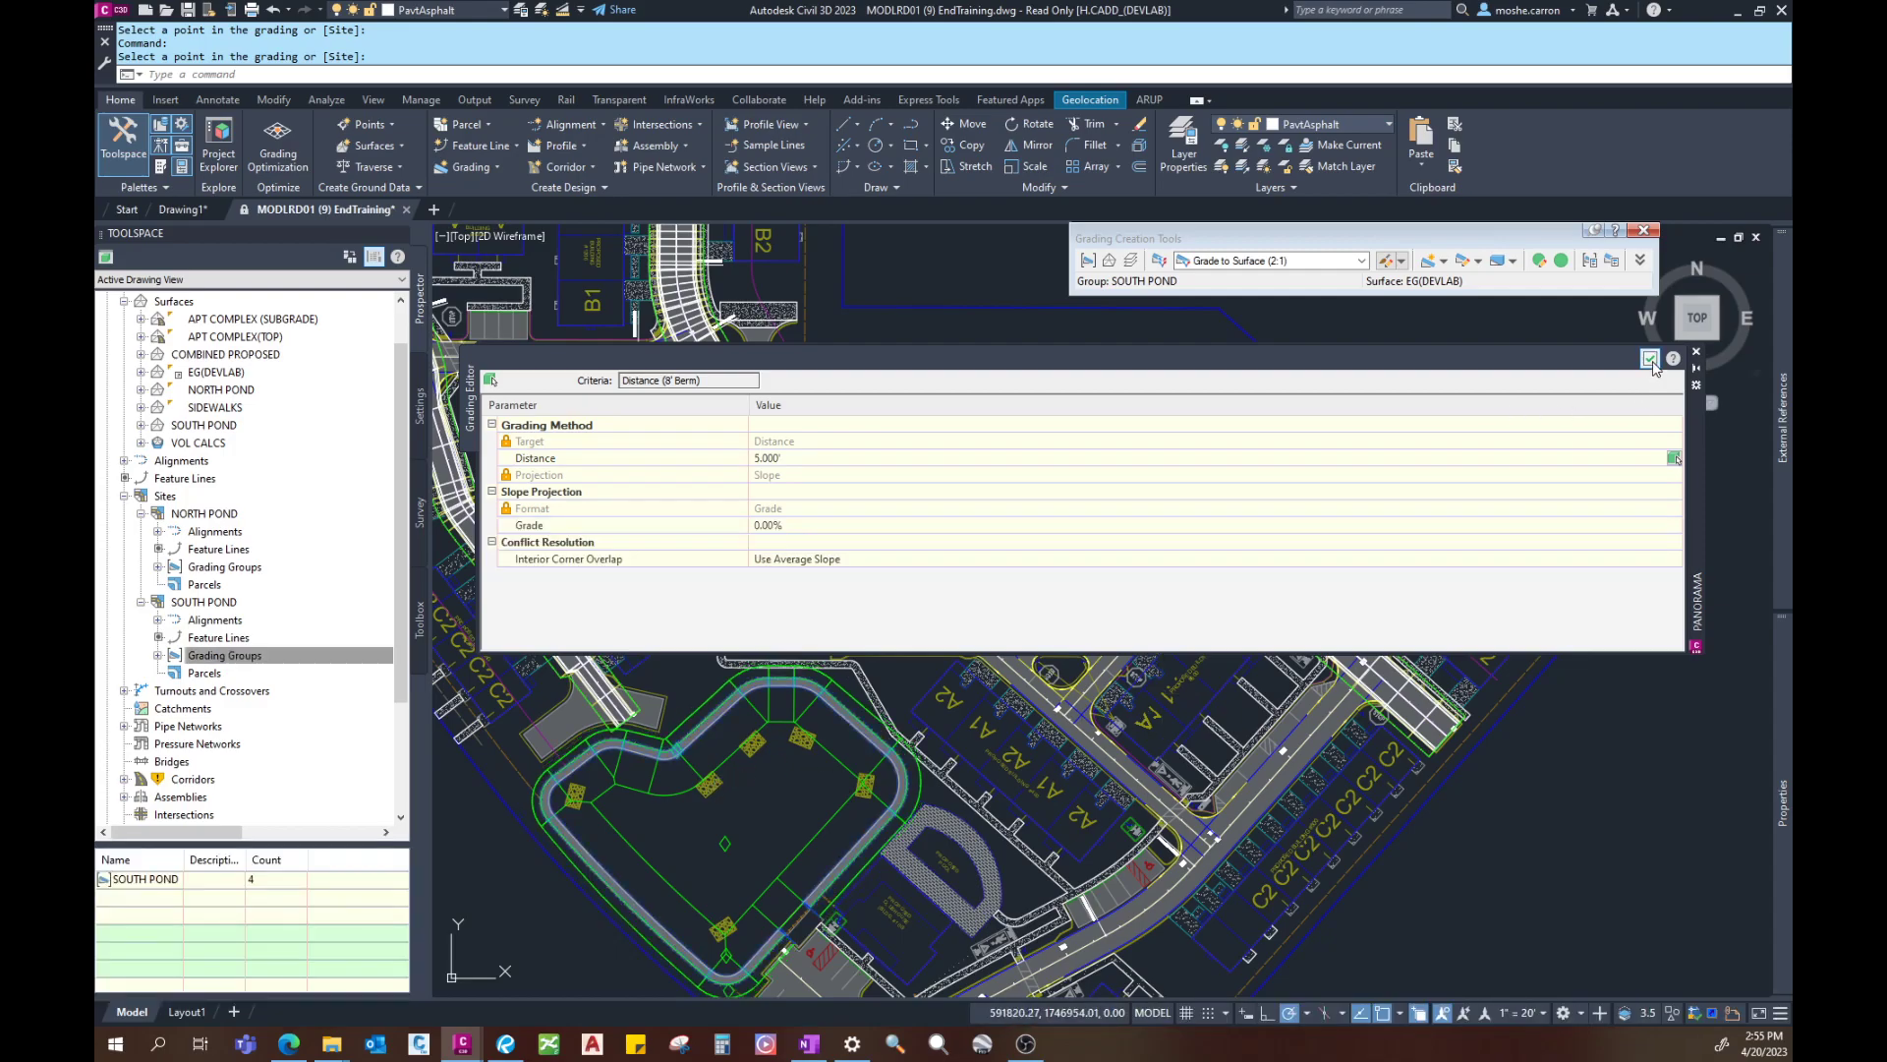
Step: Apply the berm grading edit and close the Grading Editor
left_click(1650, 360)
middle_click_drag(625, 884, 739, 771)
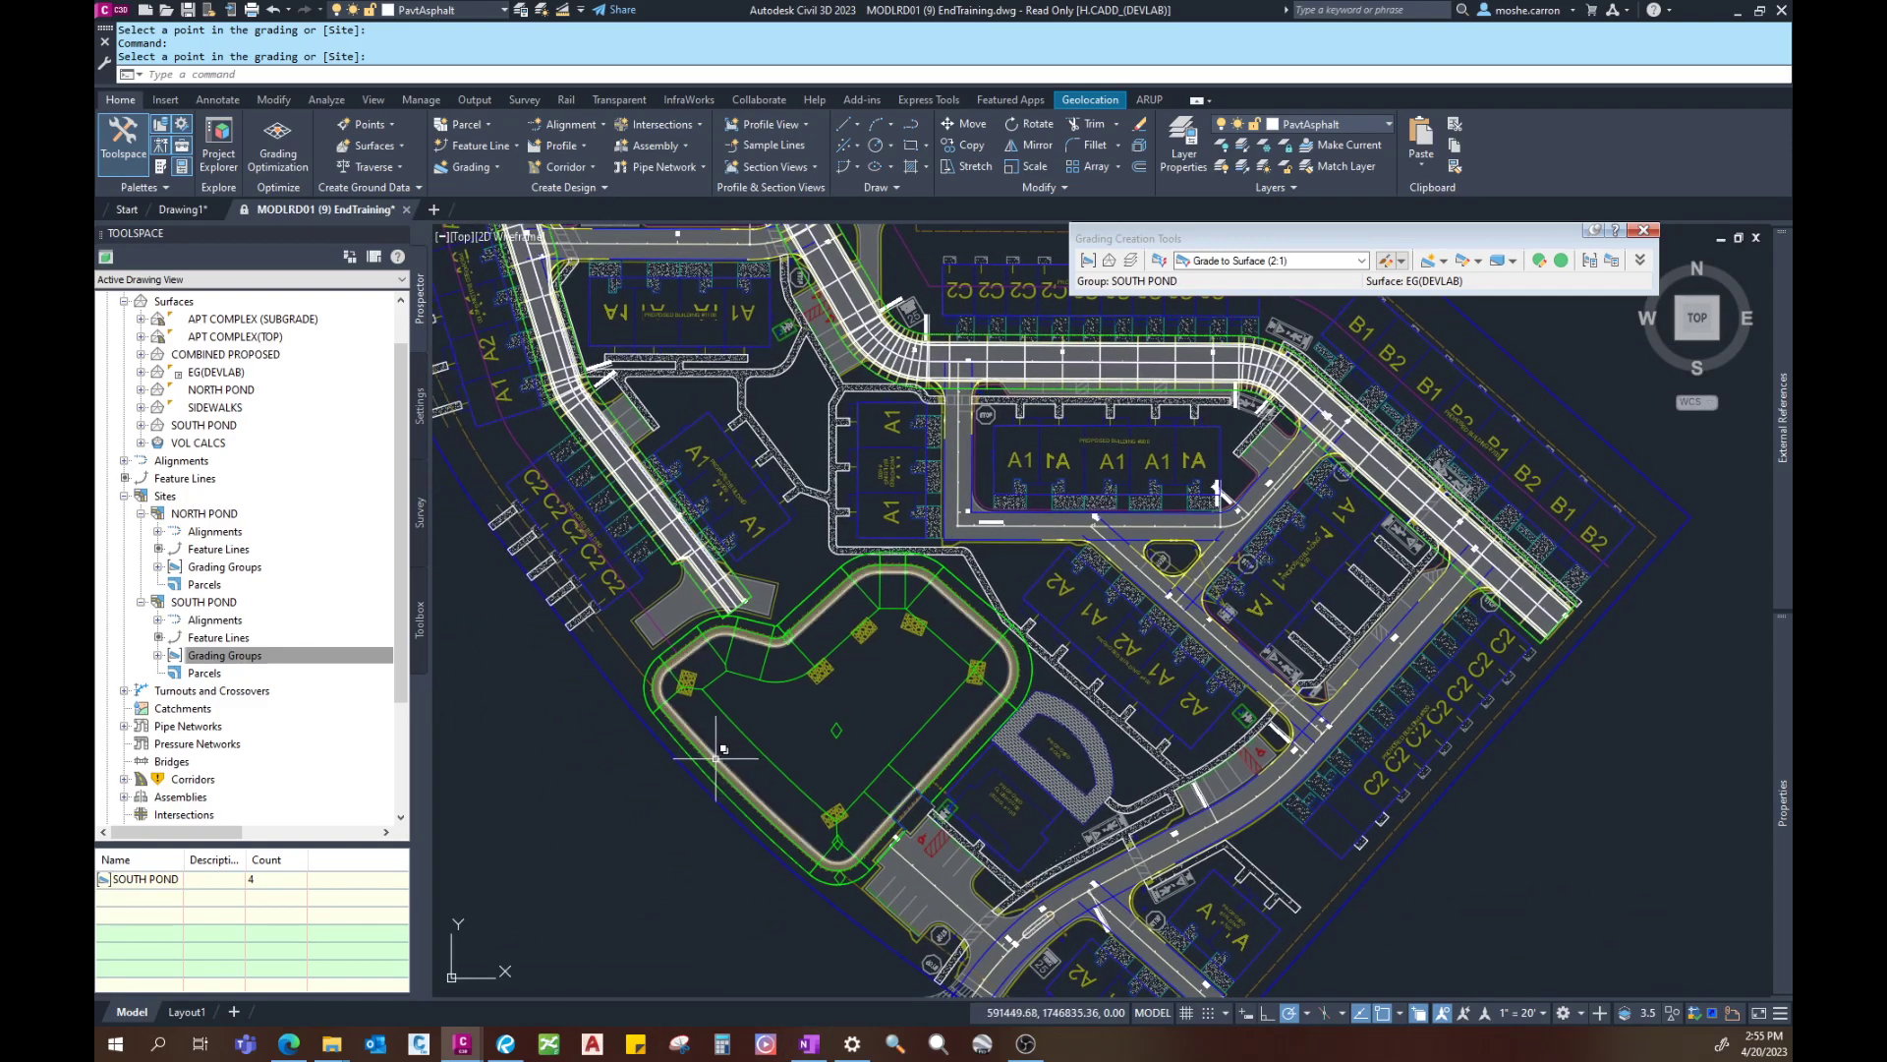
scroll(716, 757, "up", 2)
Step: Select the south pond's top feature line and stretch the upper vertex of its western corner arc outward to the northwest
left_click(716, 757)
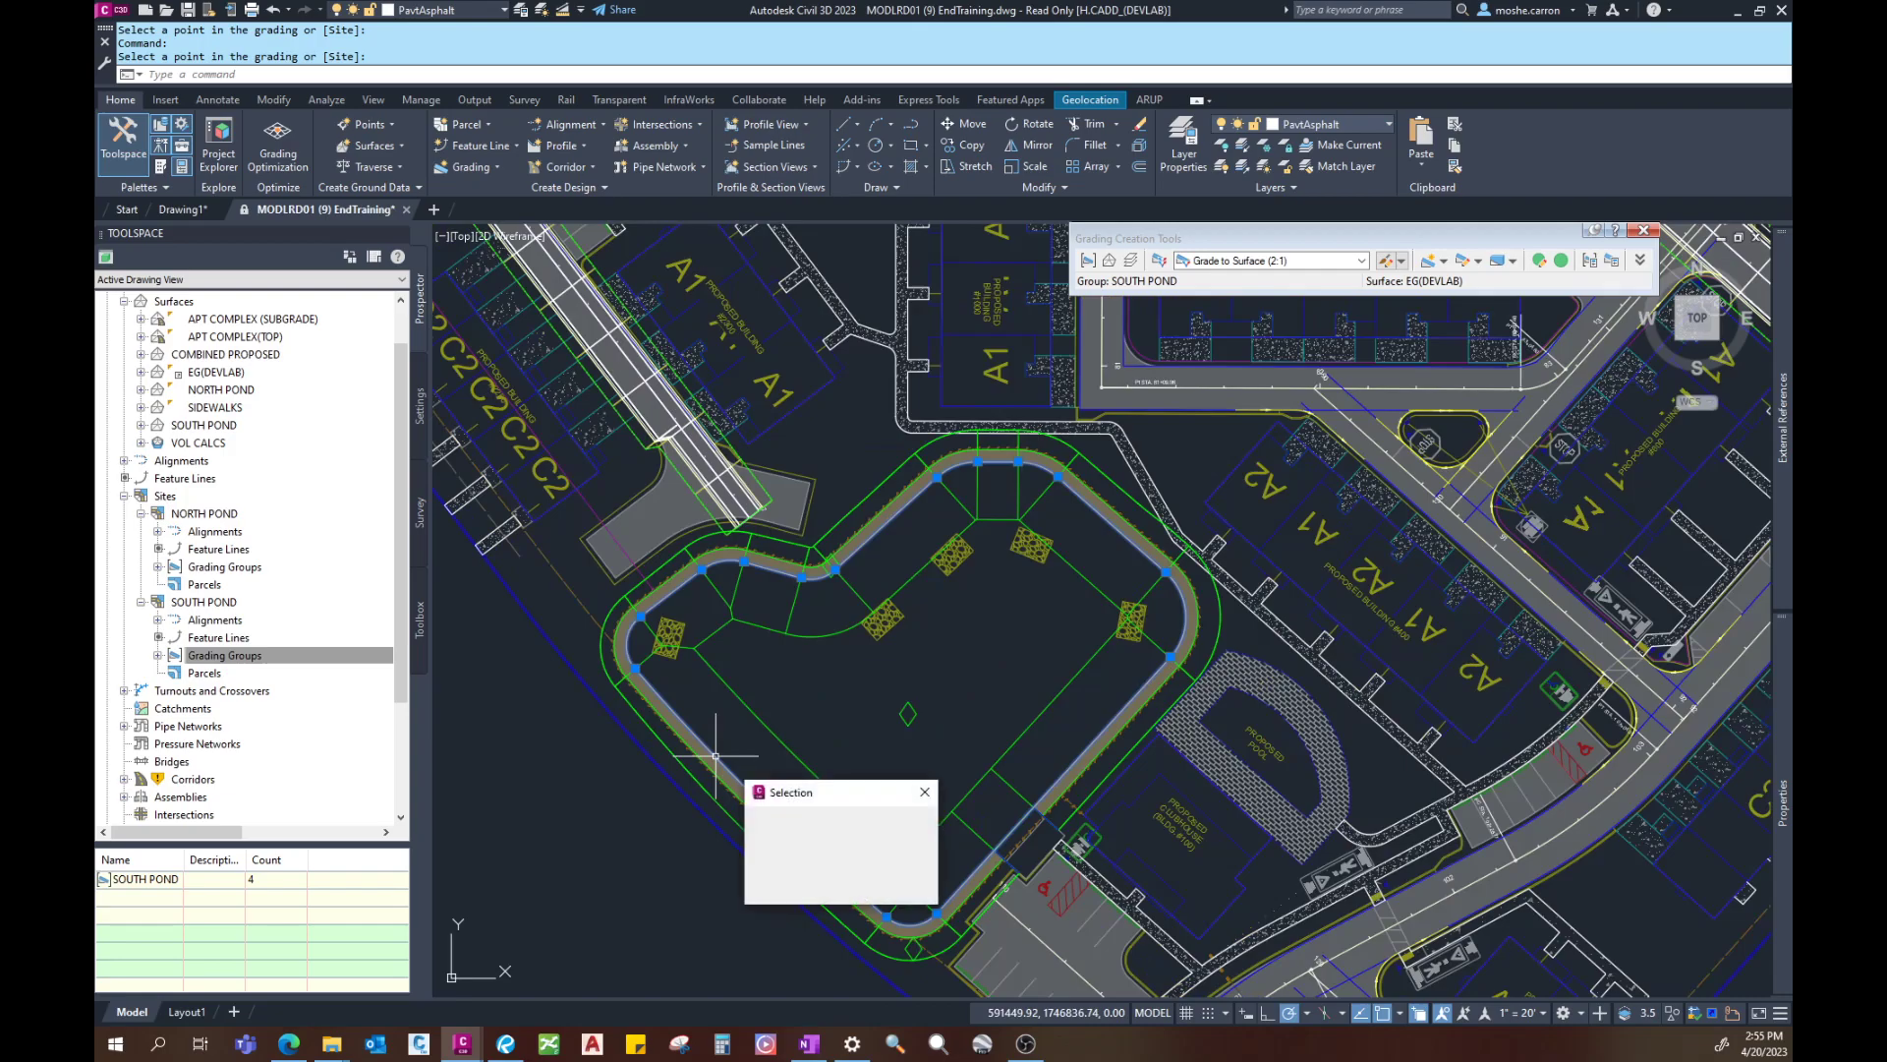
left_click(798, 824)
scroll(730, 731, "down", 6)
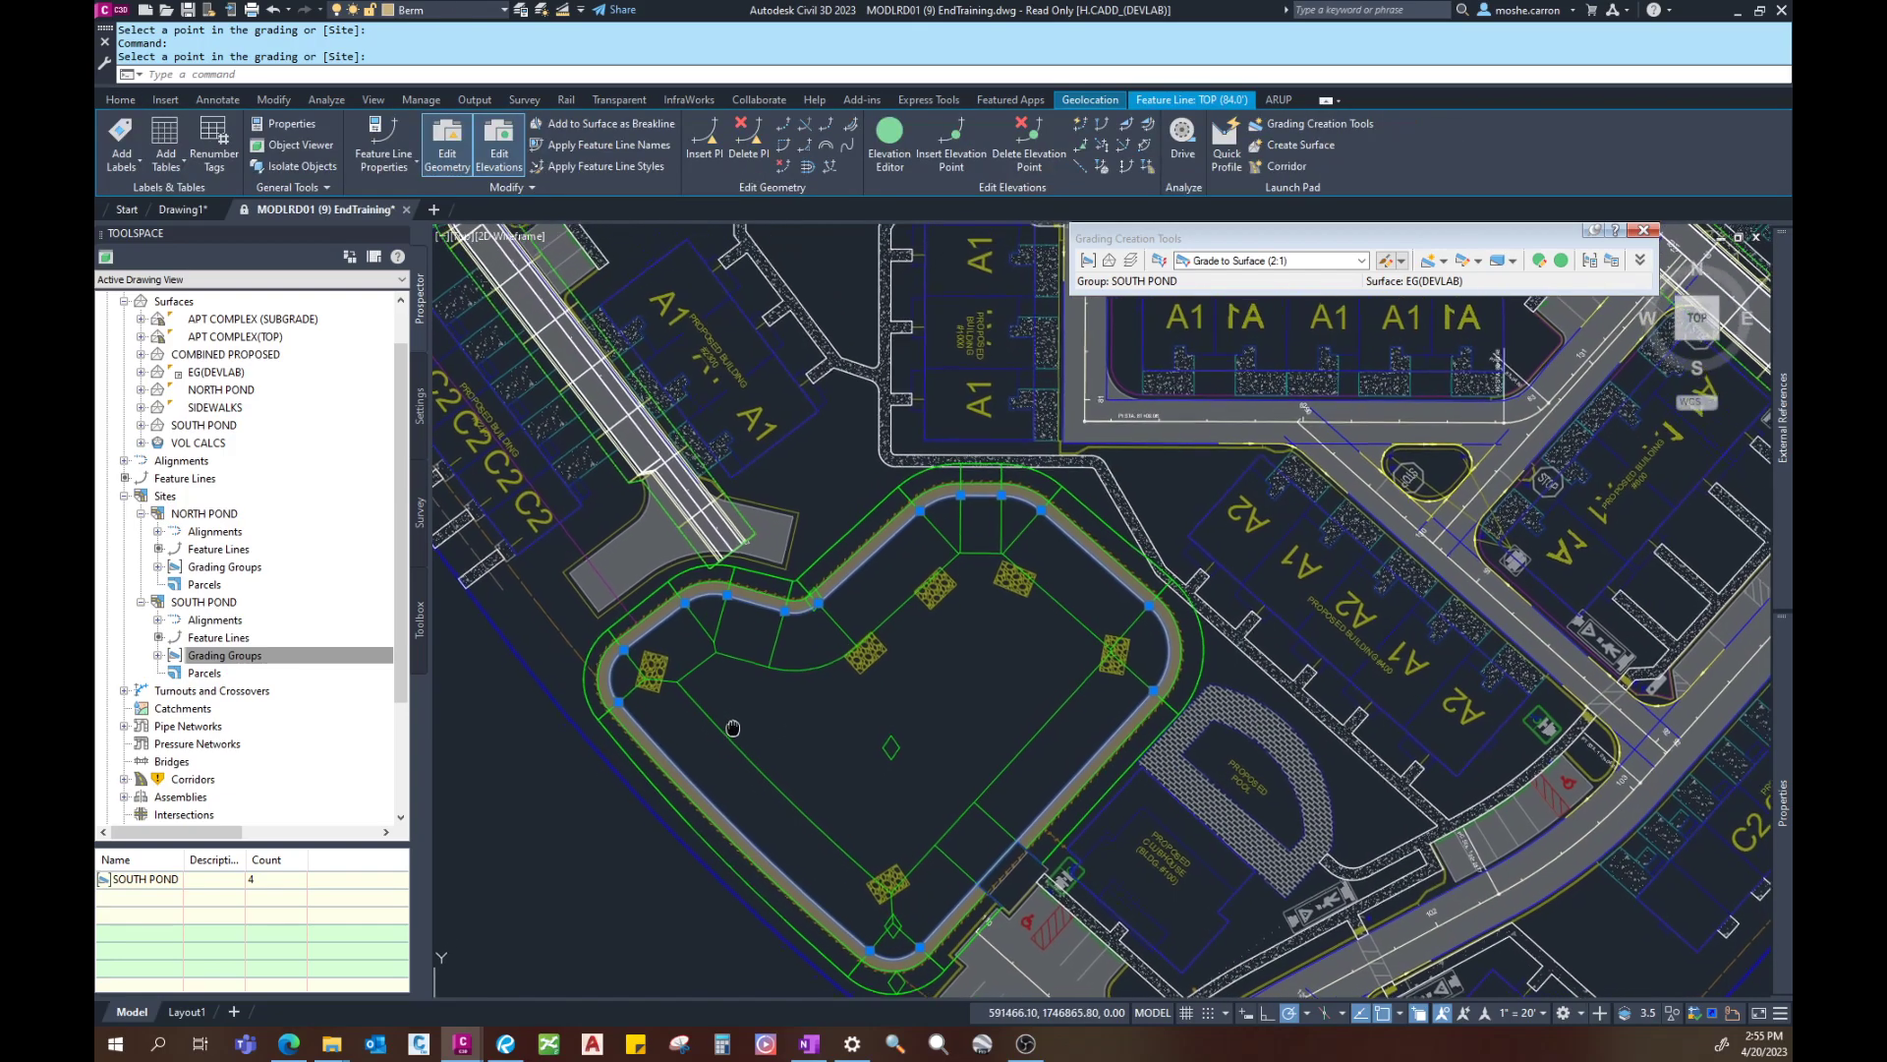
middle_click_drag(739, 275, 730, 319)
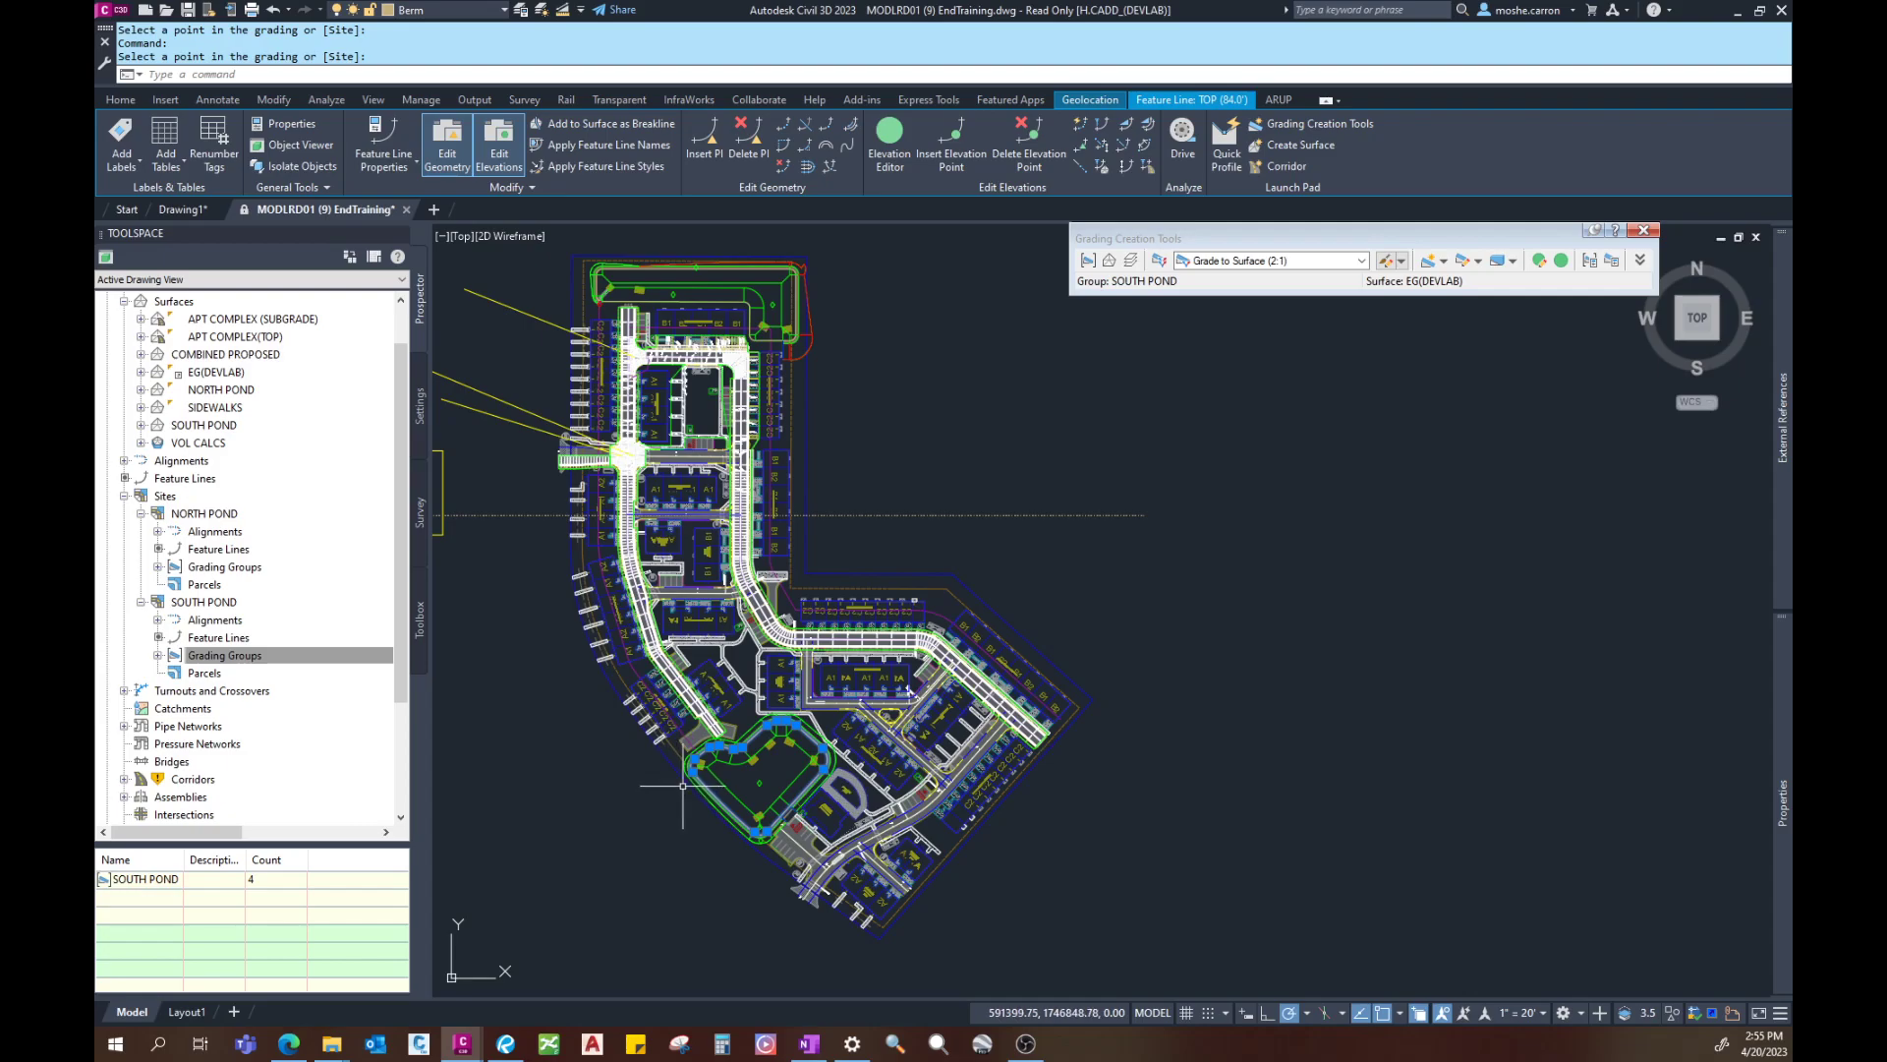
middle_click_drag(687, 780, 725, 750)
scroll(725, 750, "up", 5)
scroll(728, 765, "up", 3)
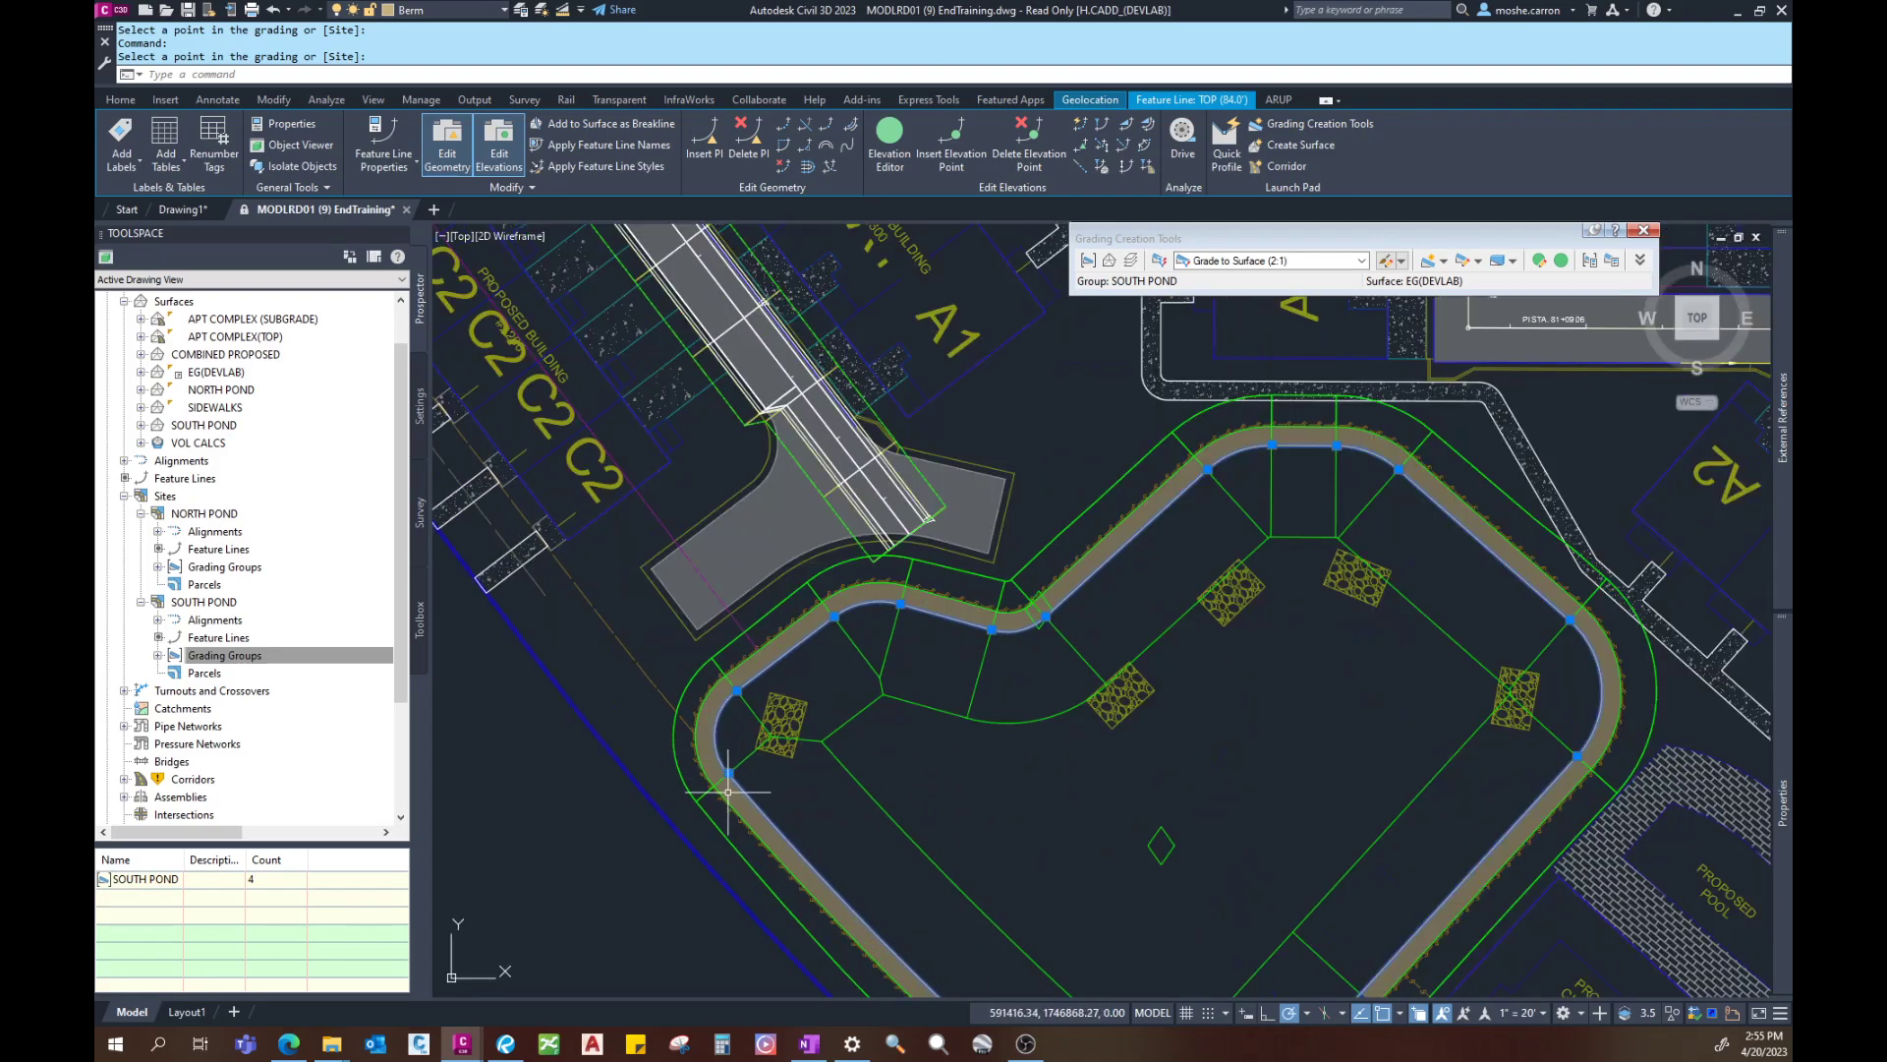
left_click(738, 690)
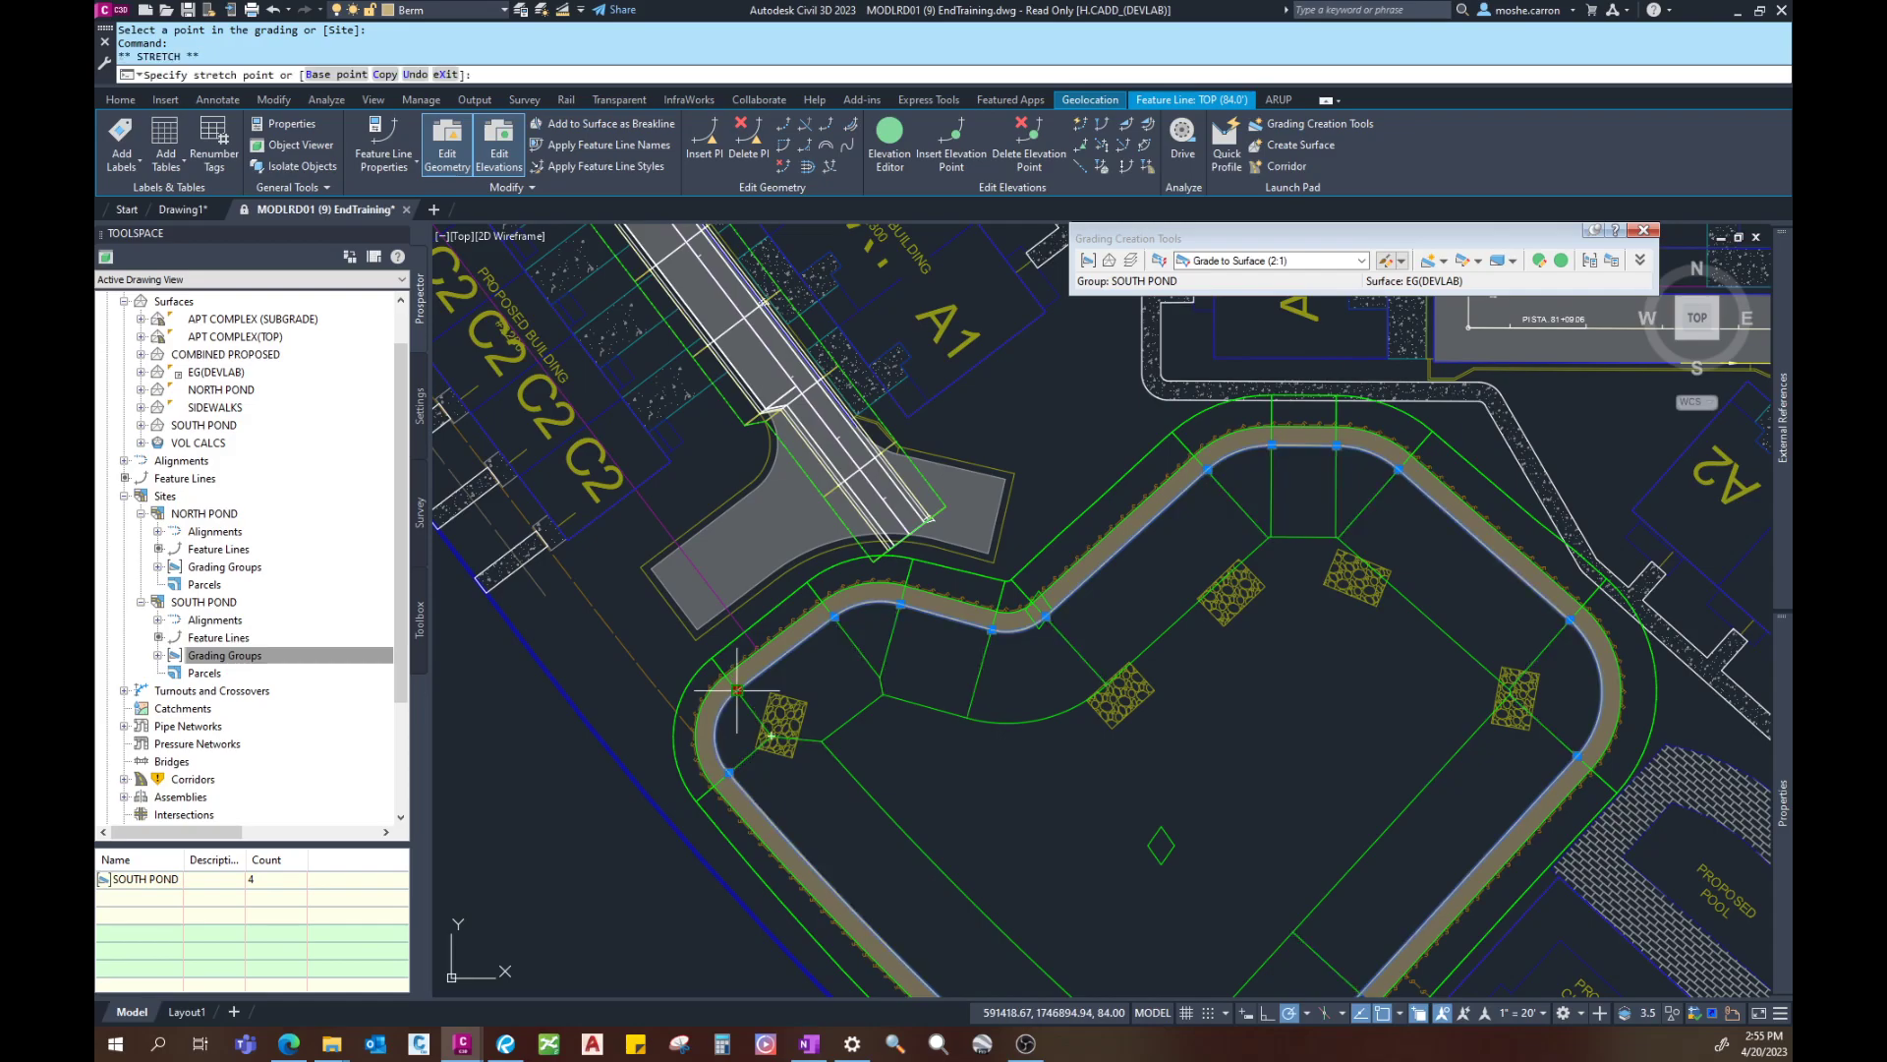
left_click(649, 639)
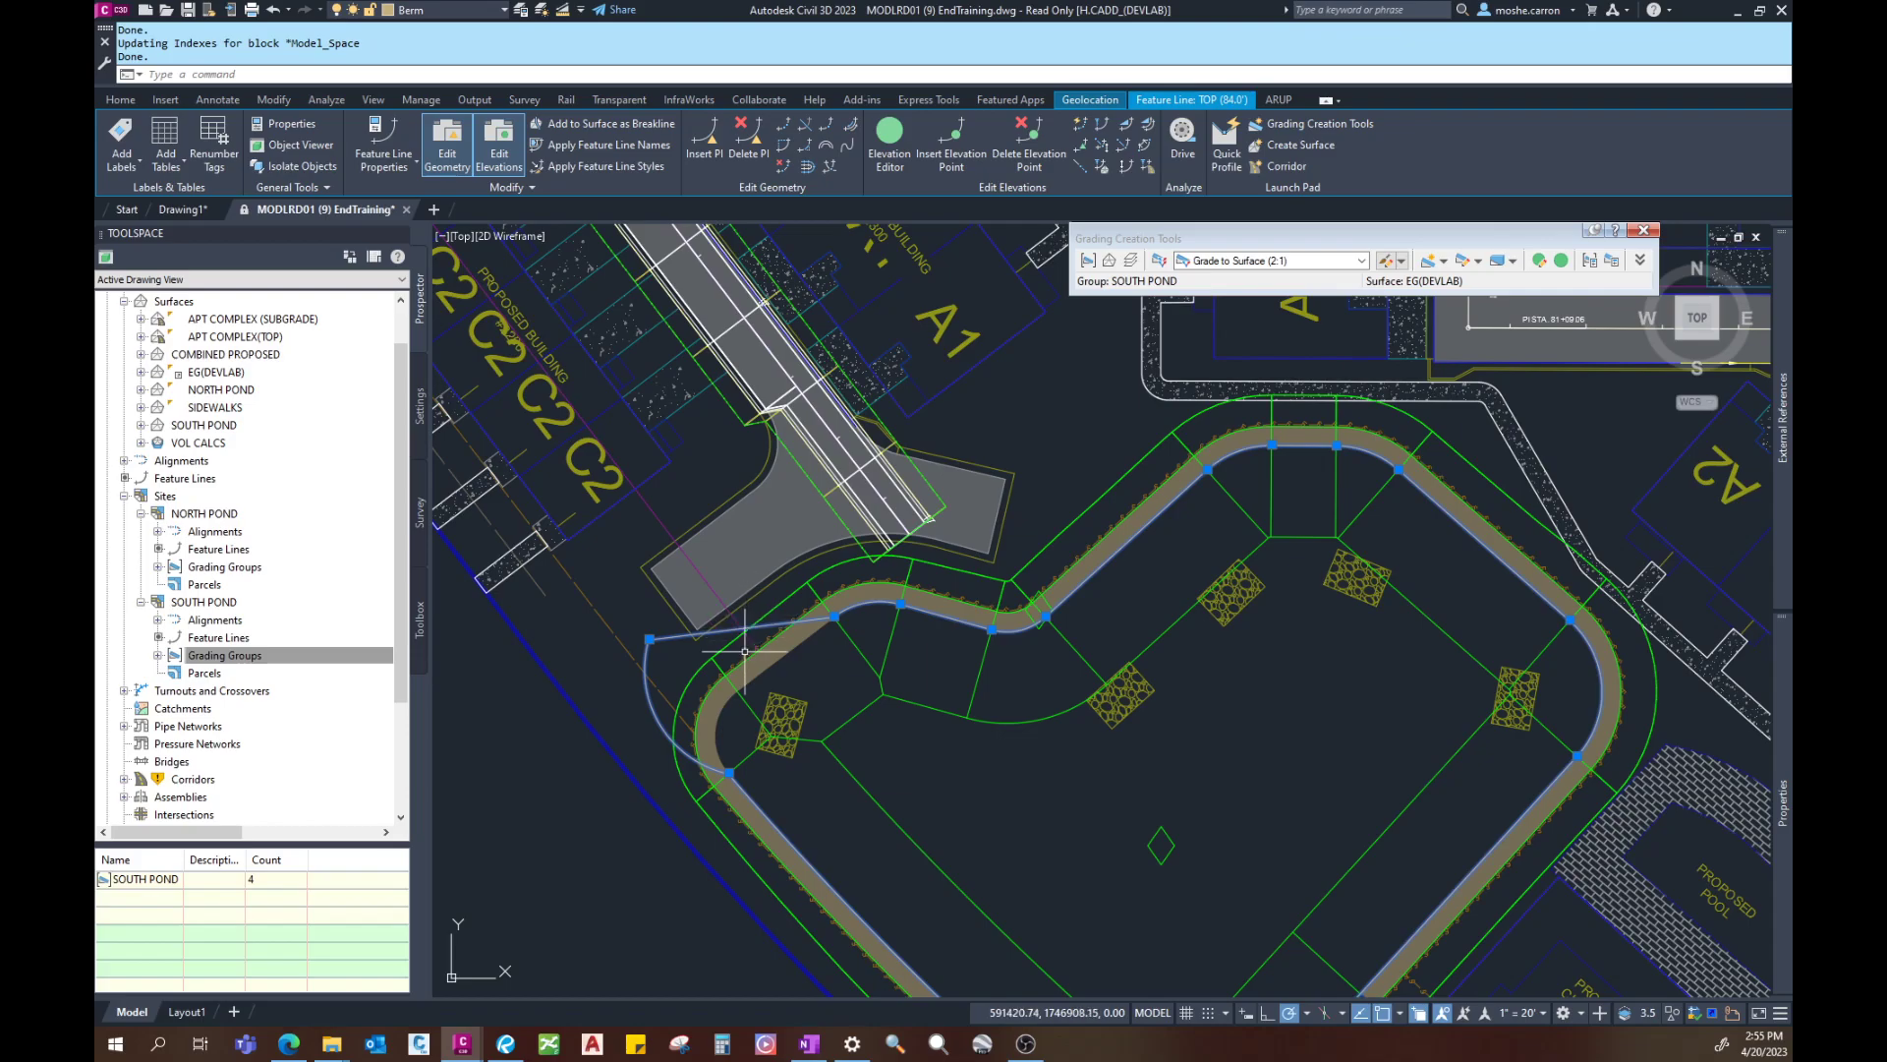
Step: Undo the stretch of the western corner arc's upper vertex
middle_click_drag(853, 749, 829, 745)
scroll(821, 732, "down", 3)
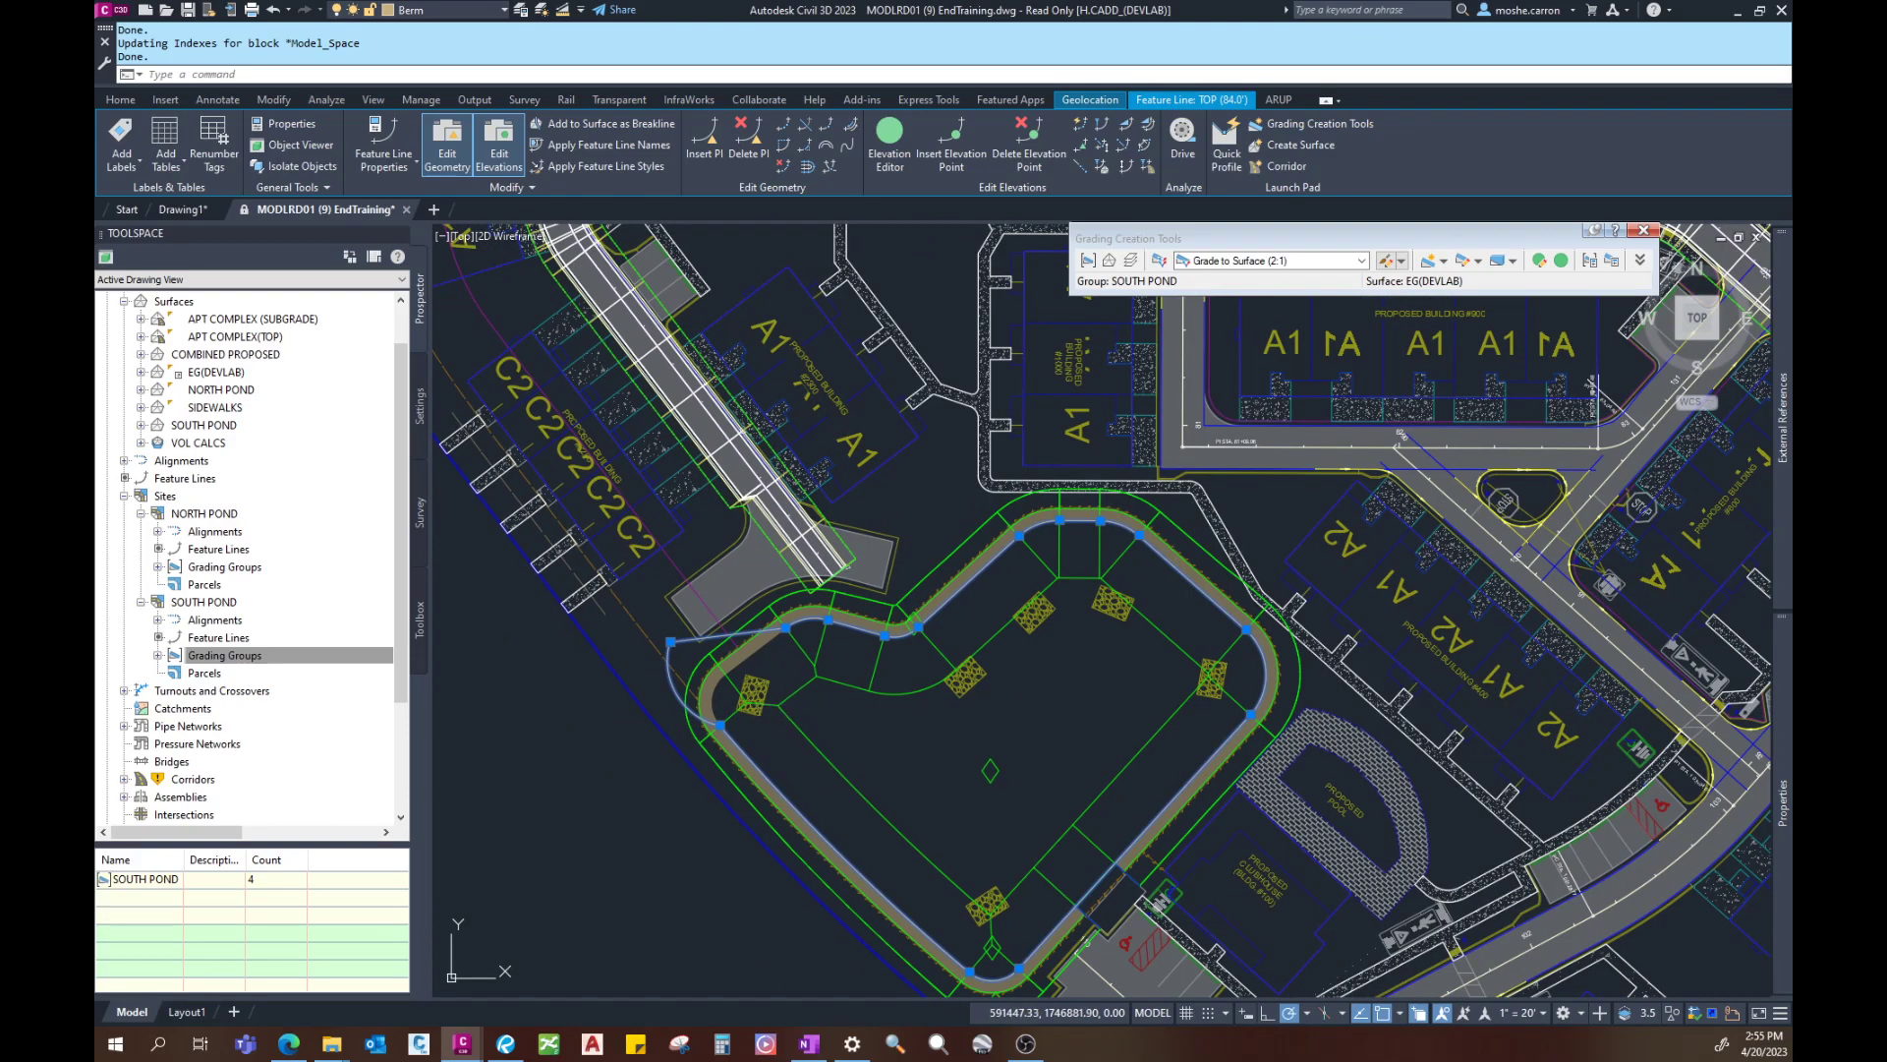
key("ctrl+z")
key("ctrl+z")
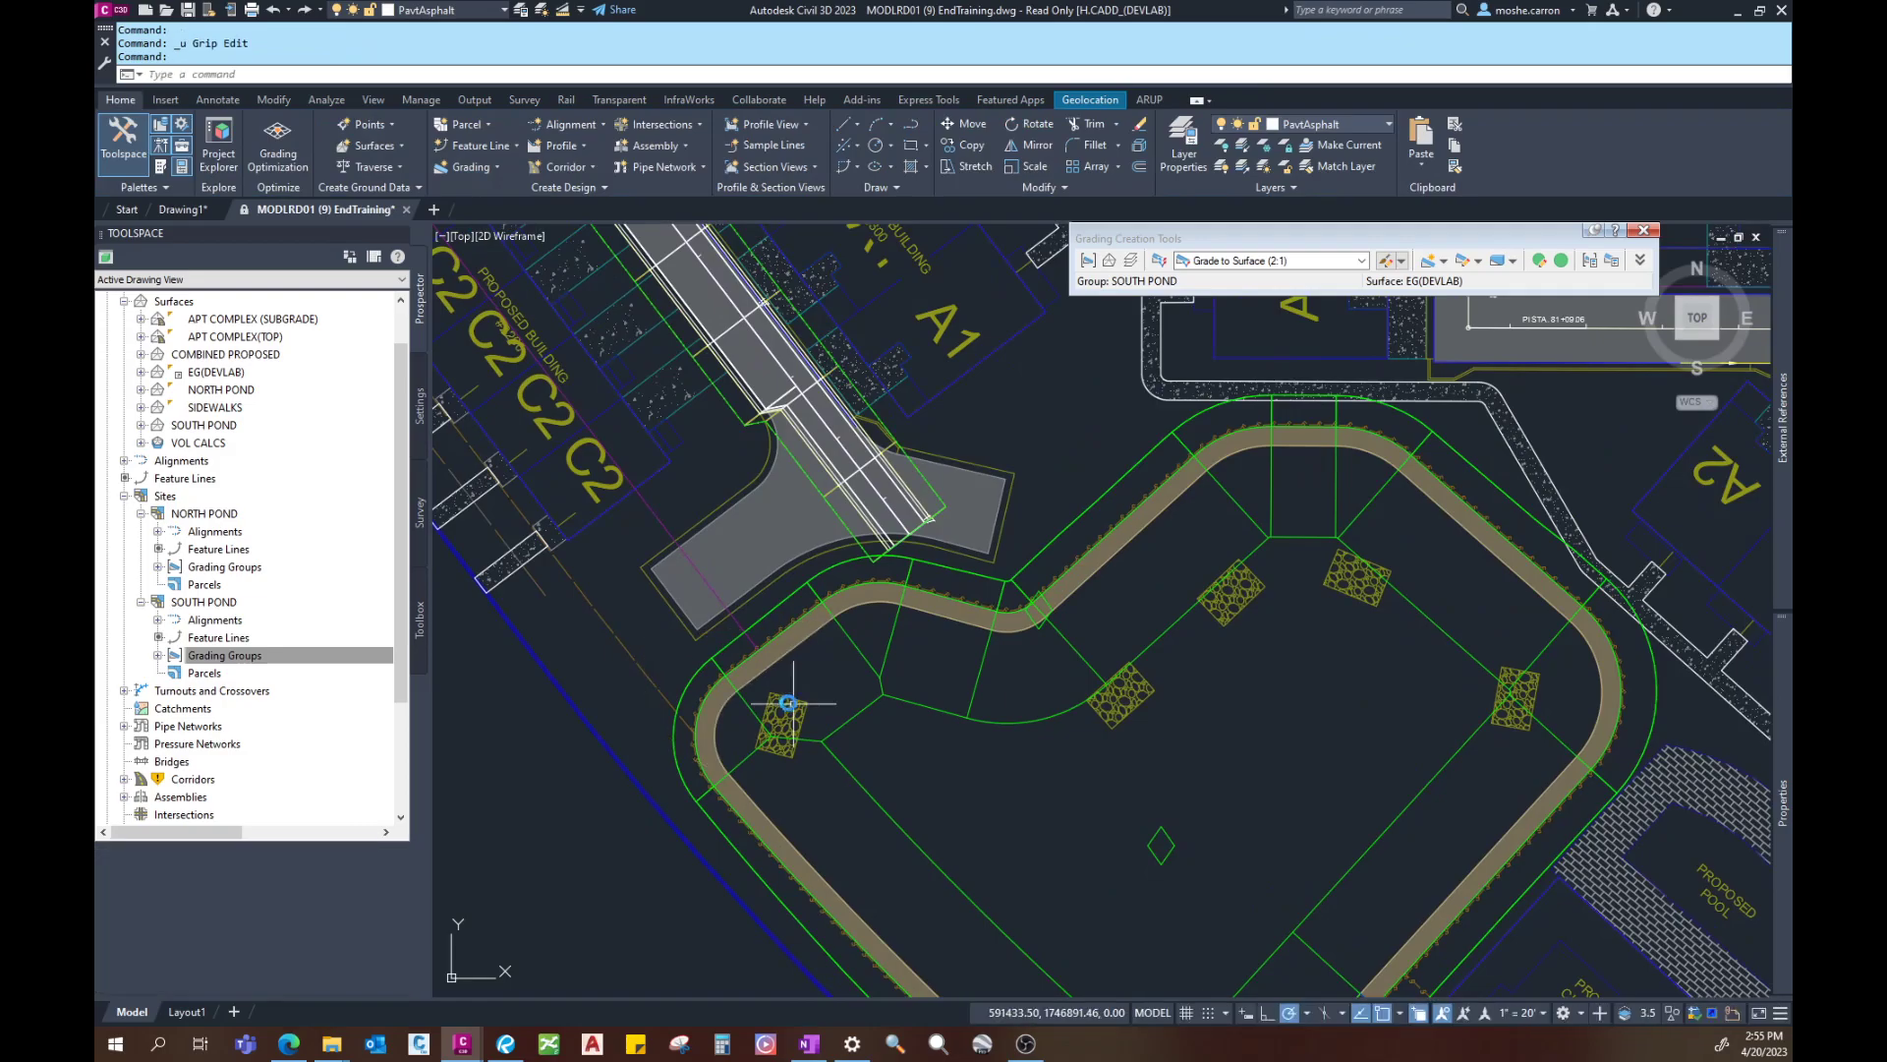
Step: Stretch the lower vertex of the top feature line's western corner arc outward to the southwest with object snap off, and clear the selection
middle_click_drag(800, 757, 674, 540)
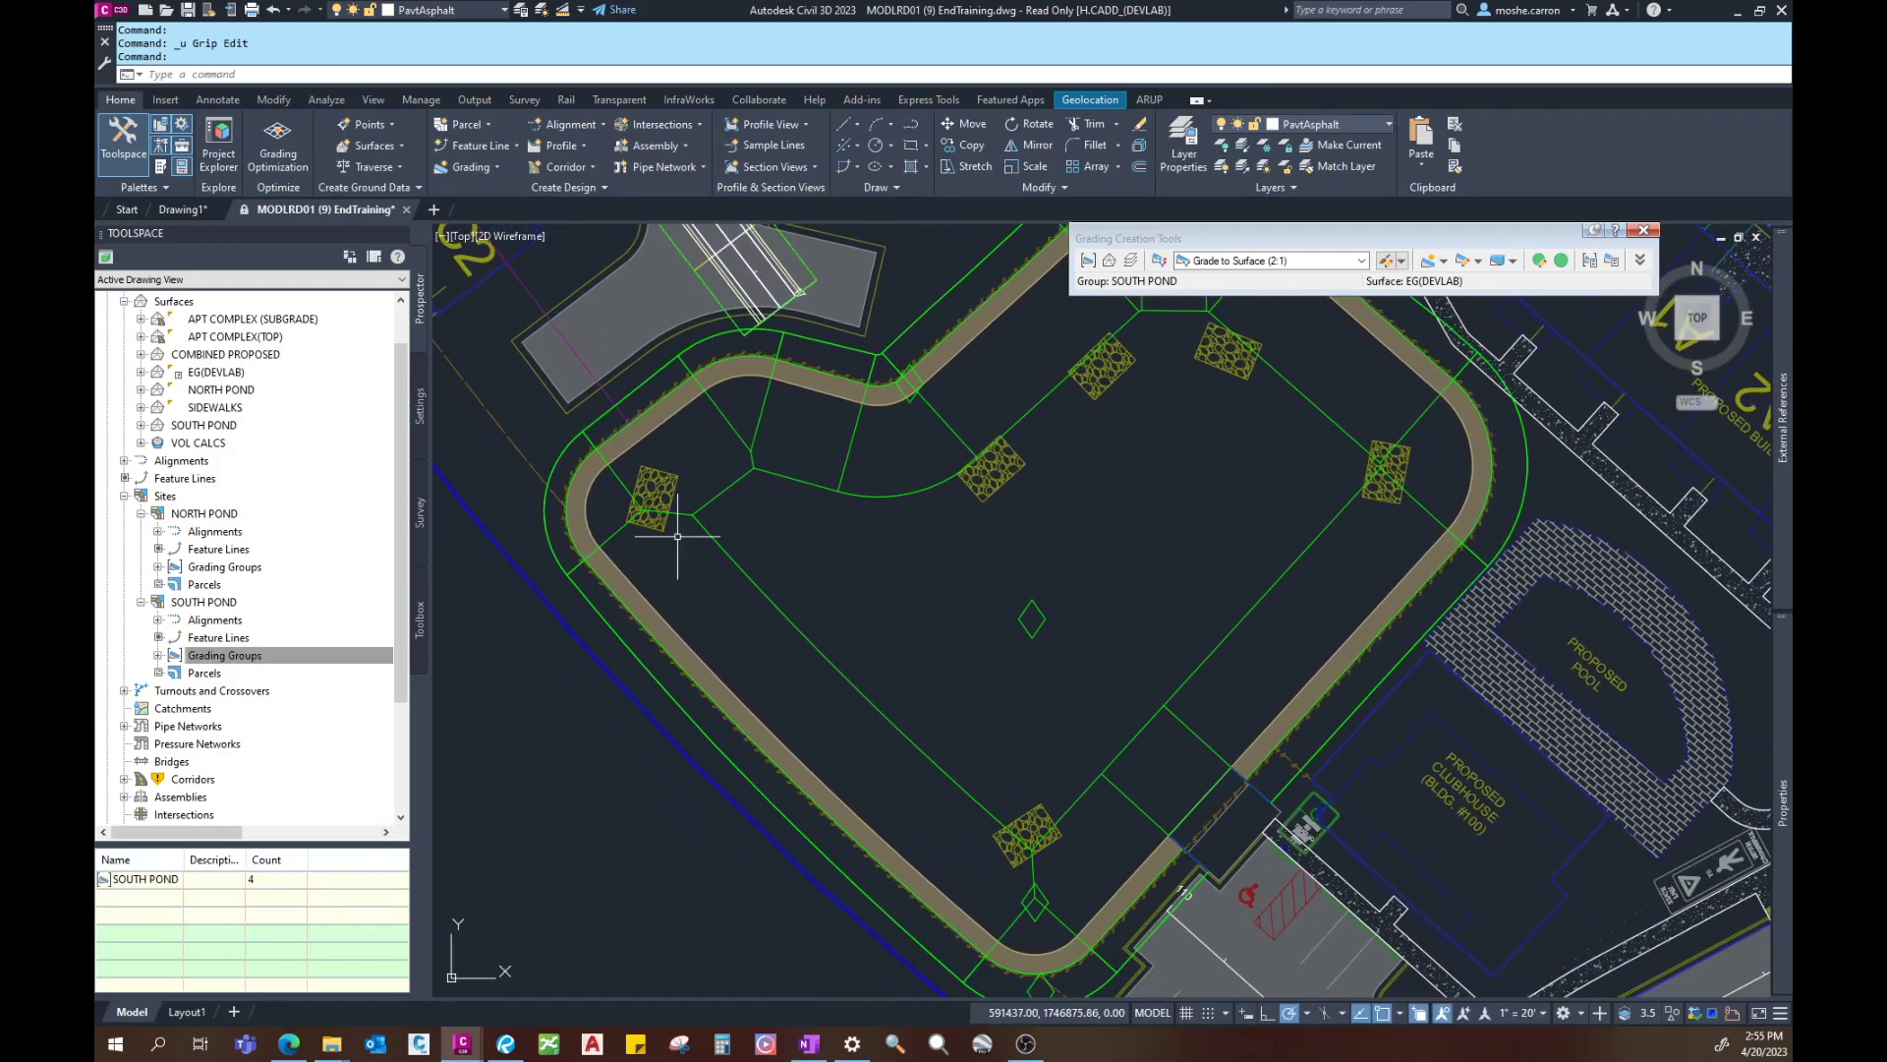
left_click(786, 739)
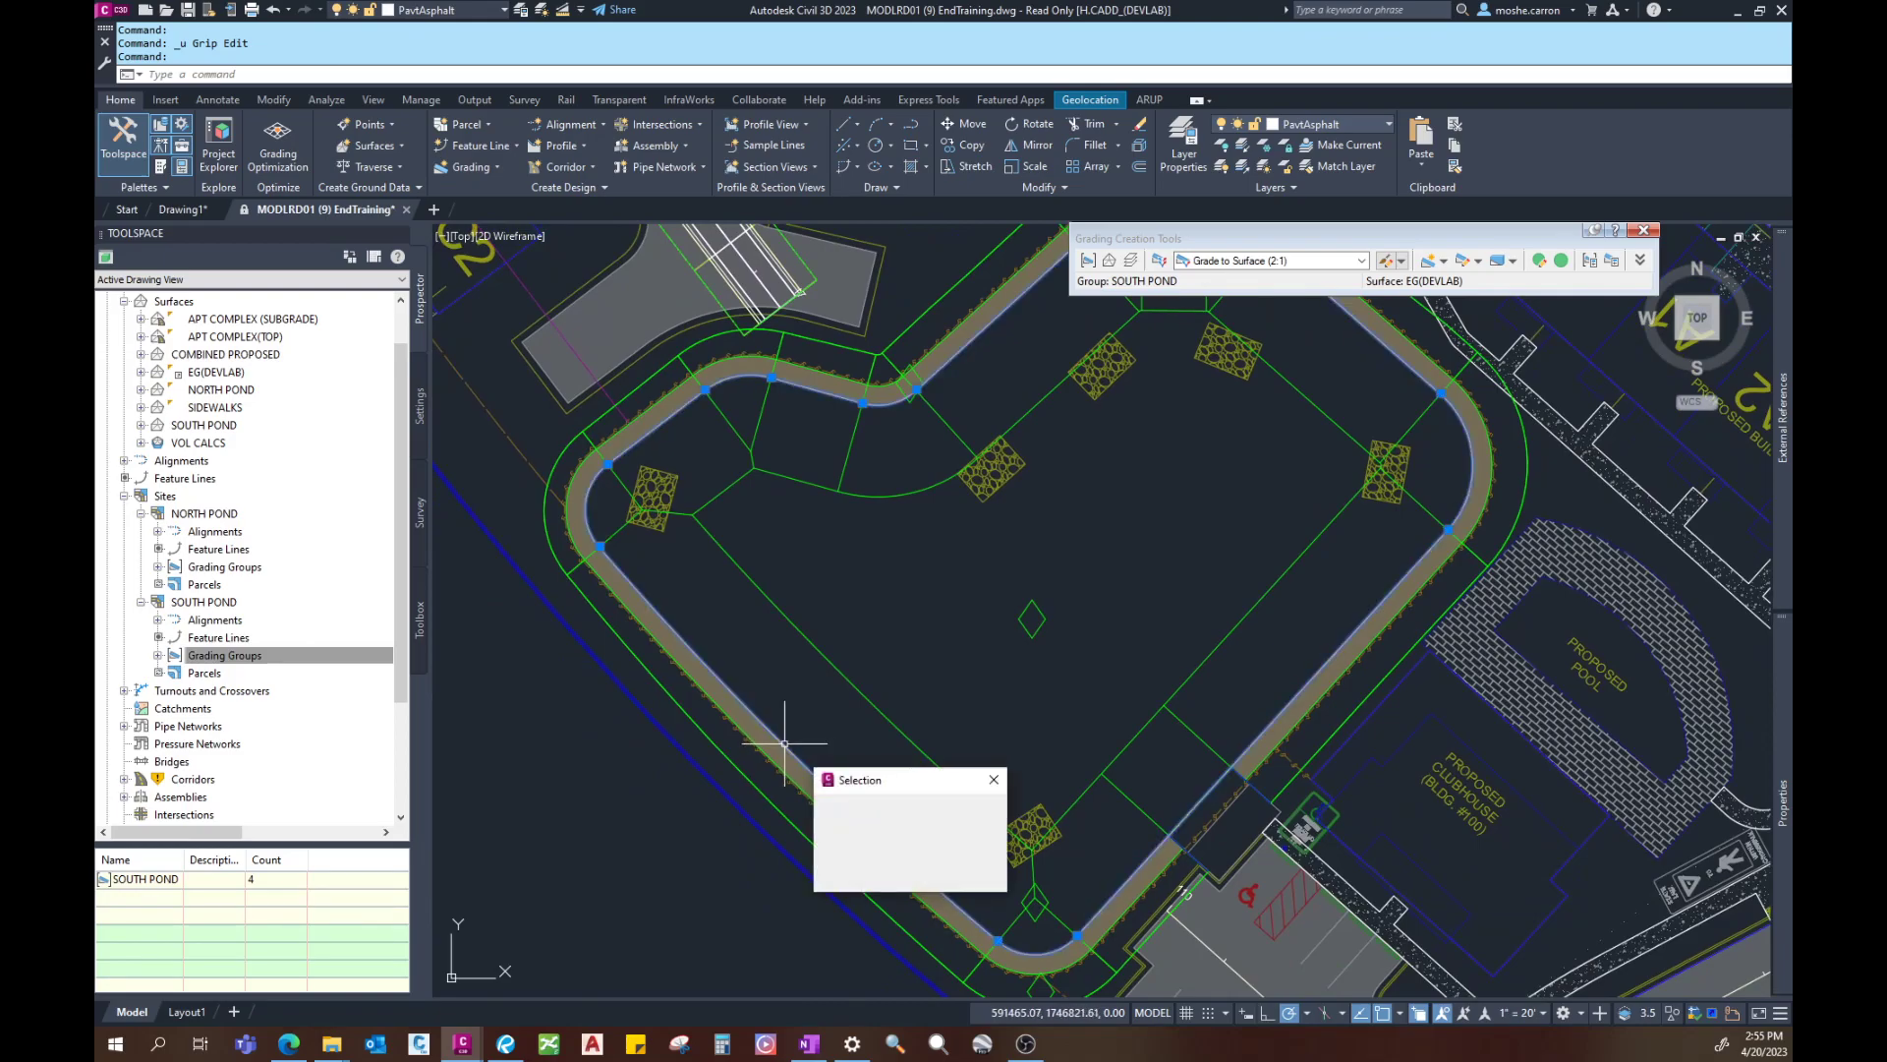
left_click(894, 812)
left_click(605, 547)
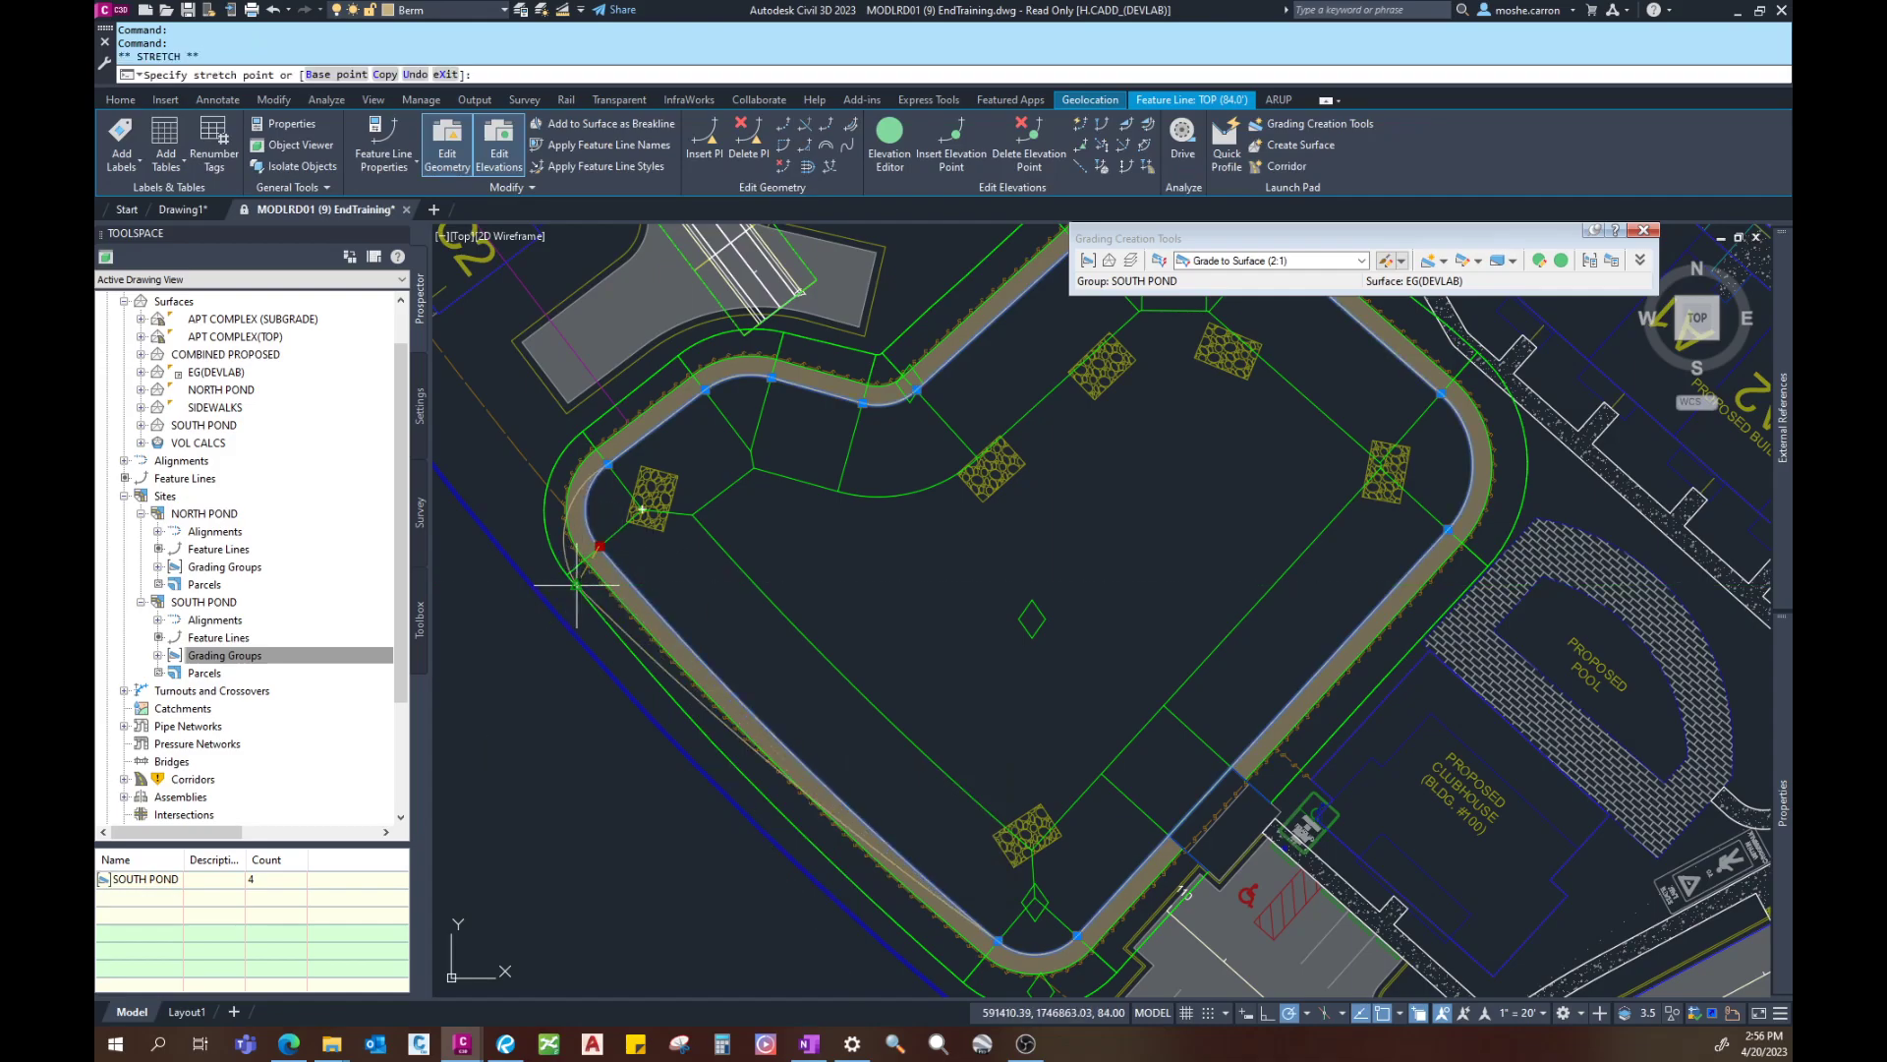
key("F3")
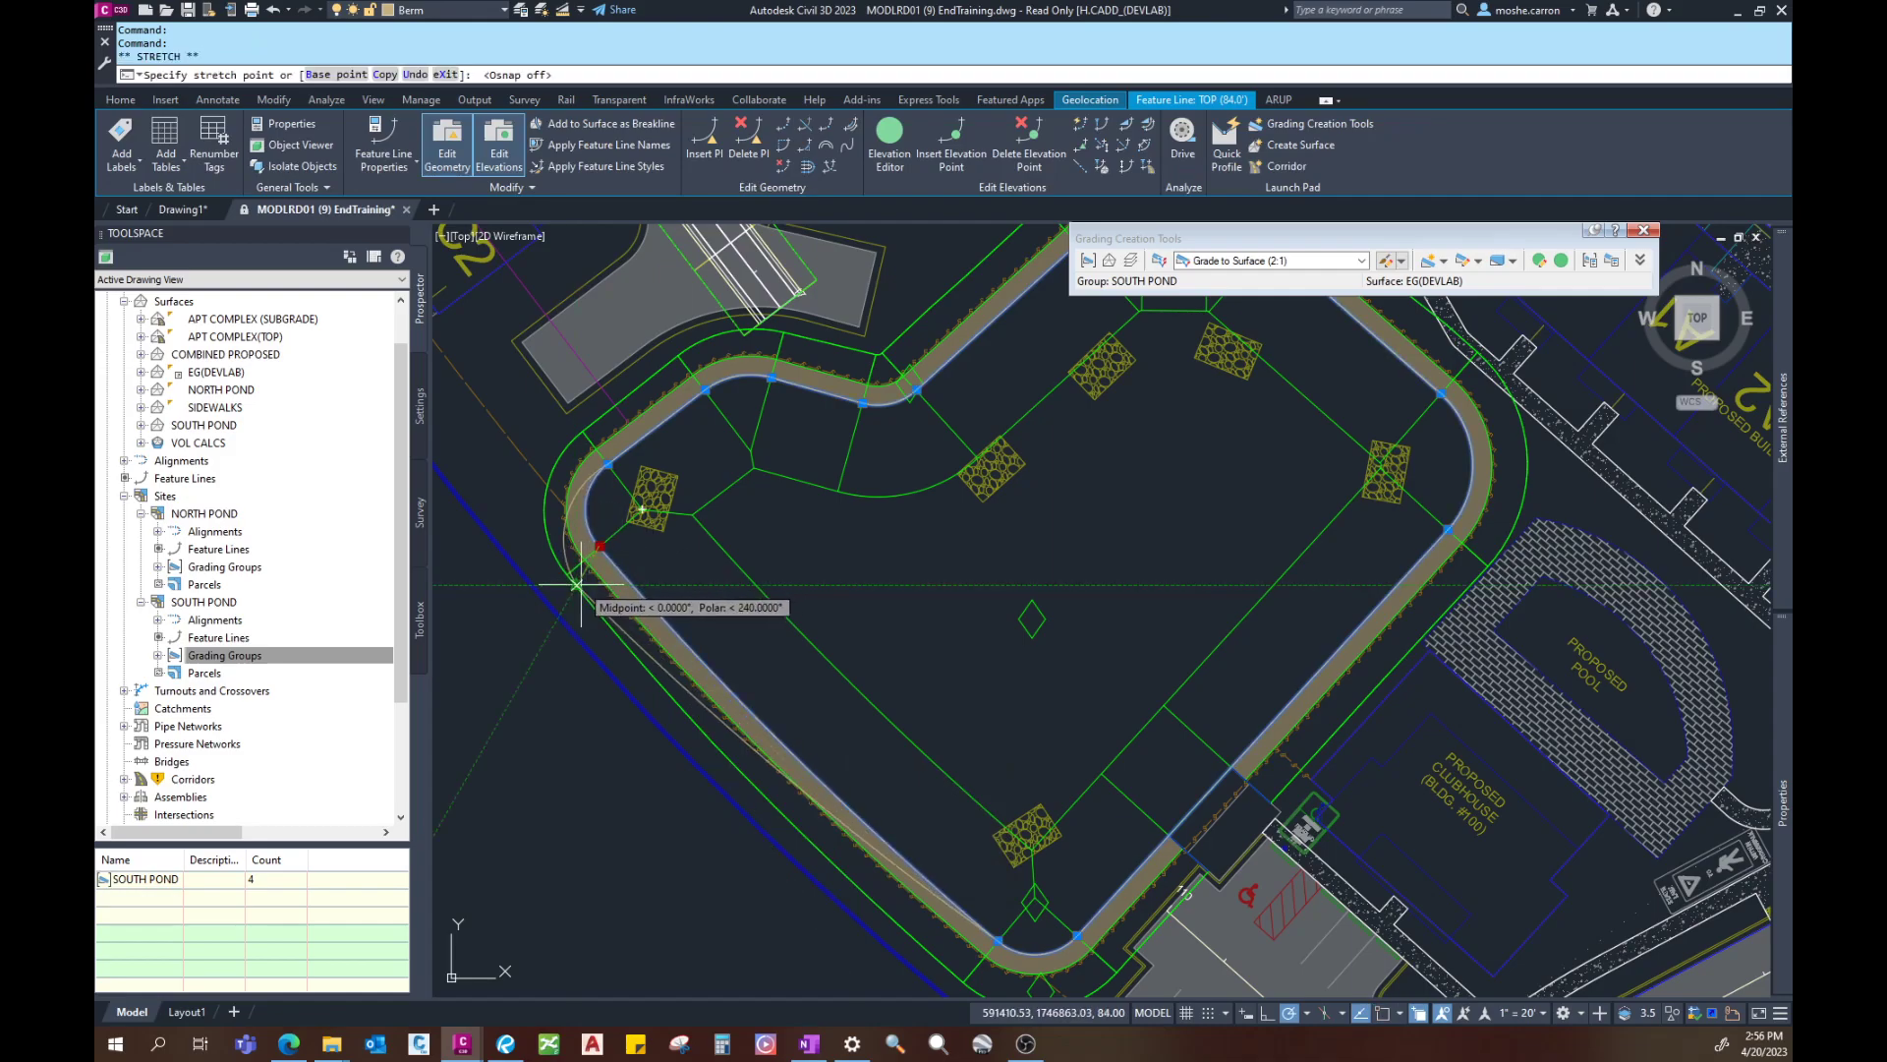
scroll(580, 585, "up", 4)
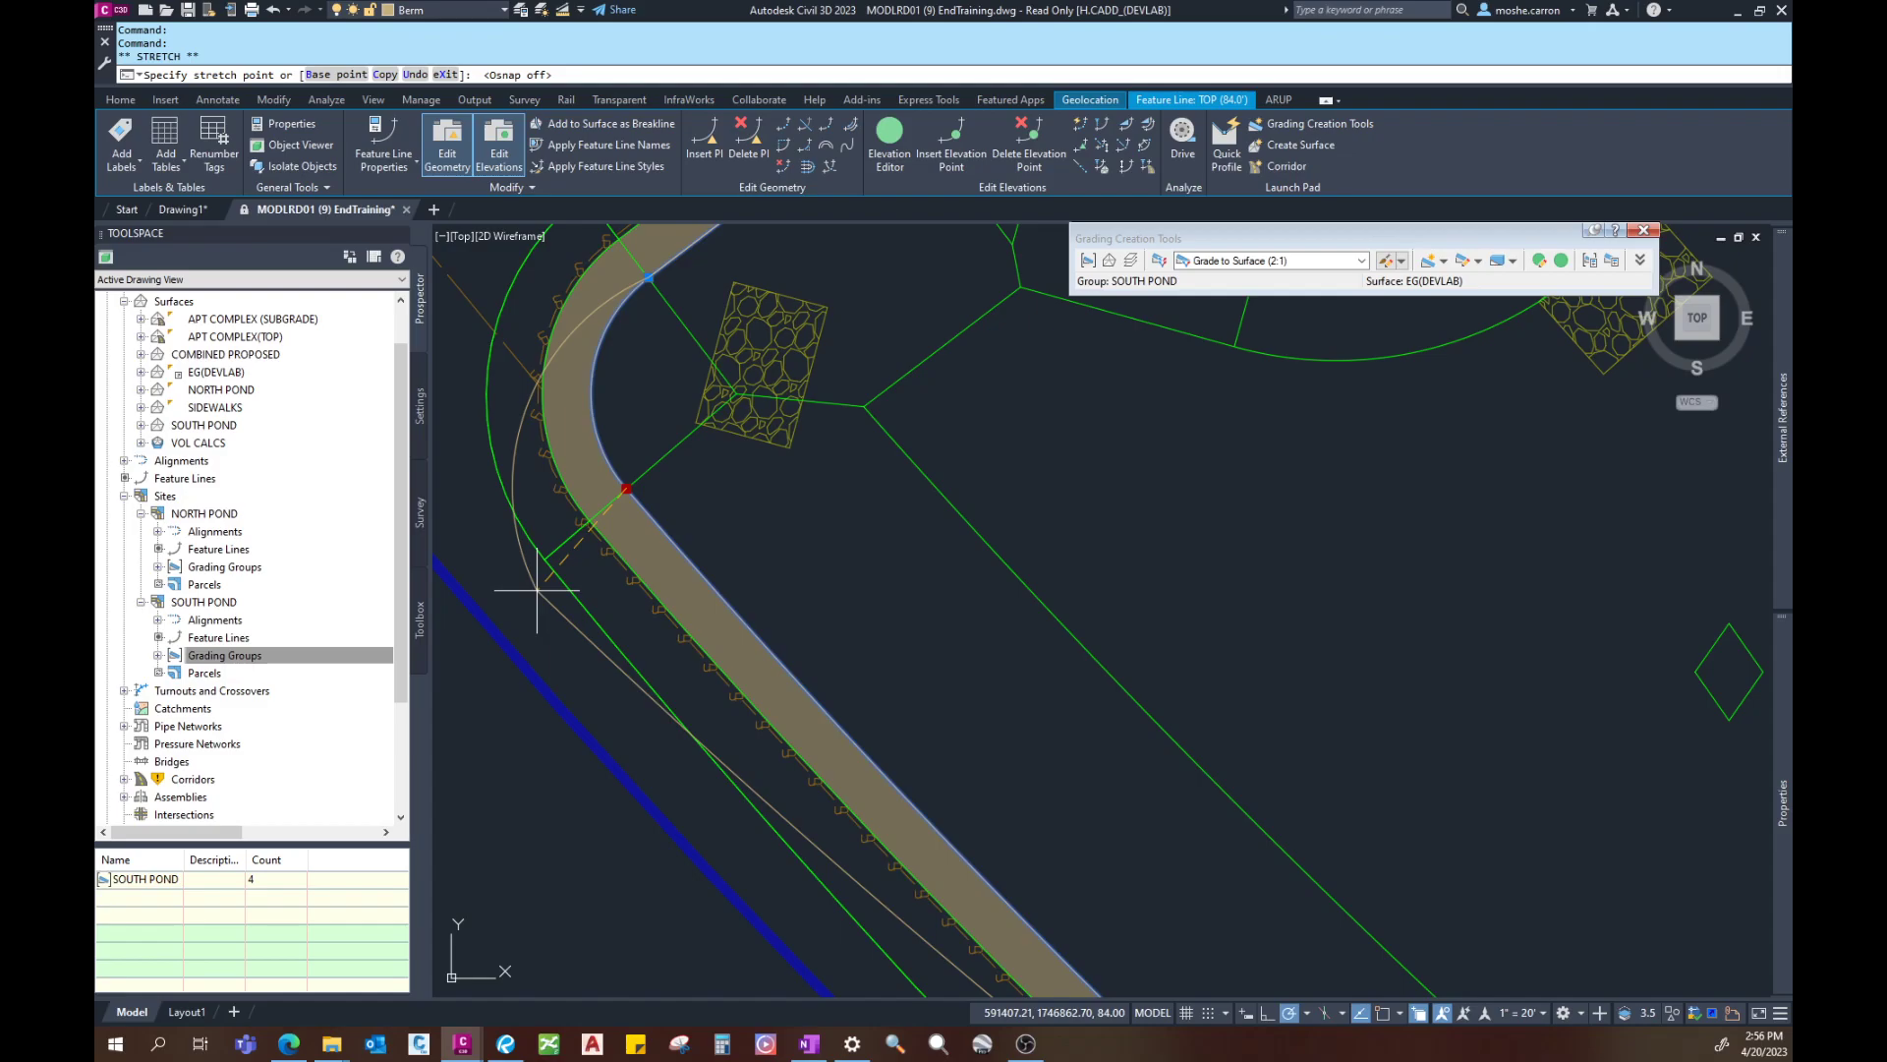
left_click(537, 591)
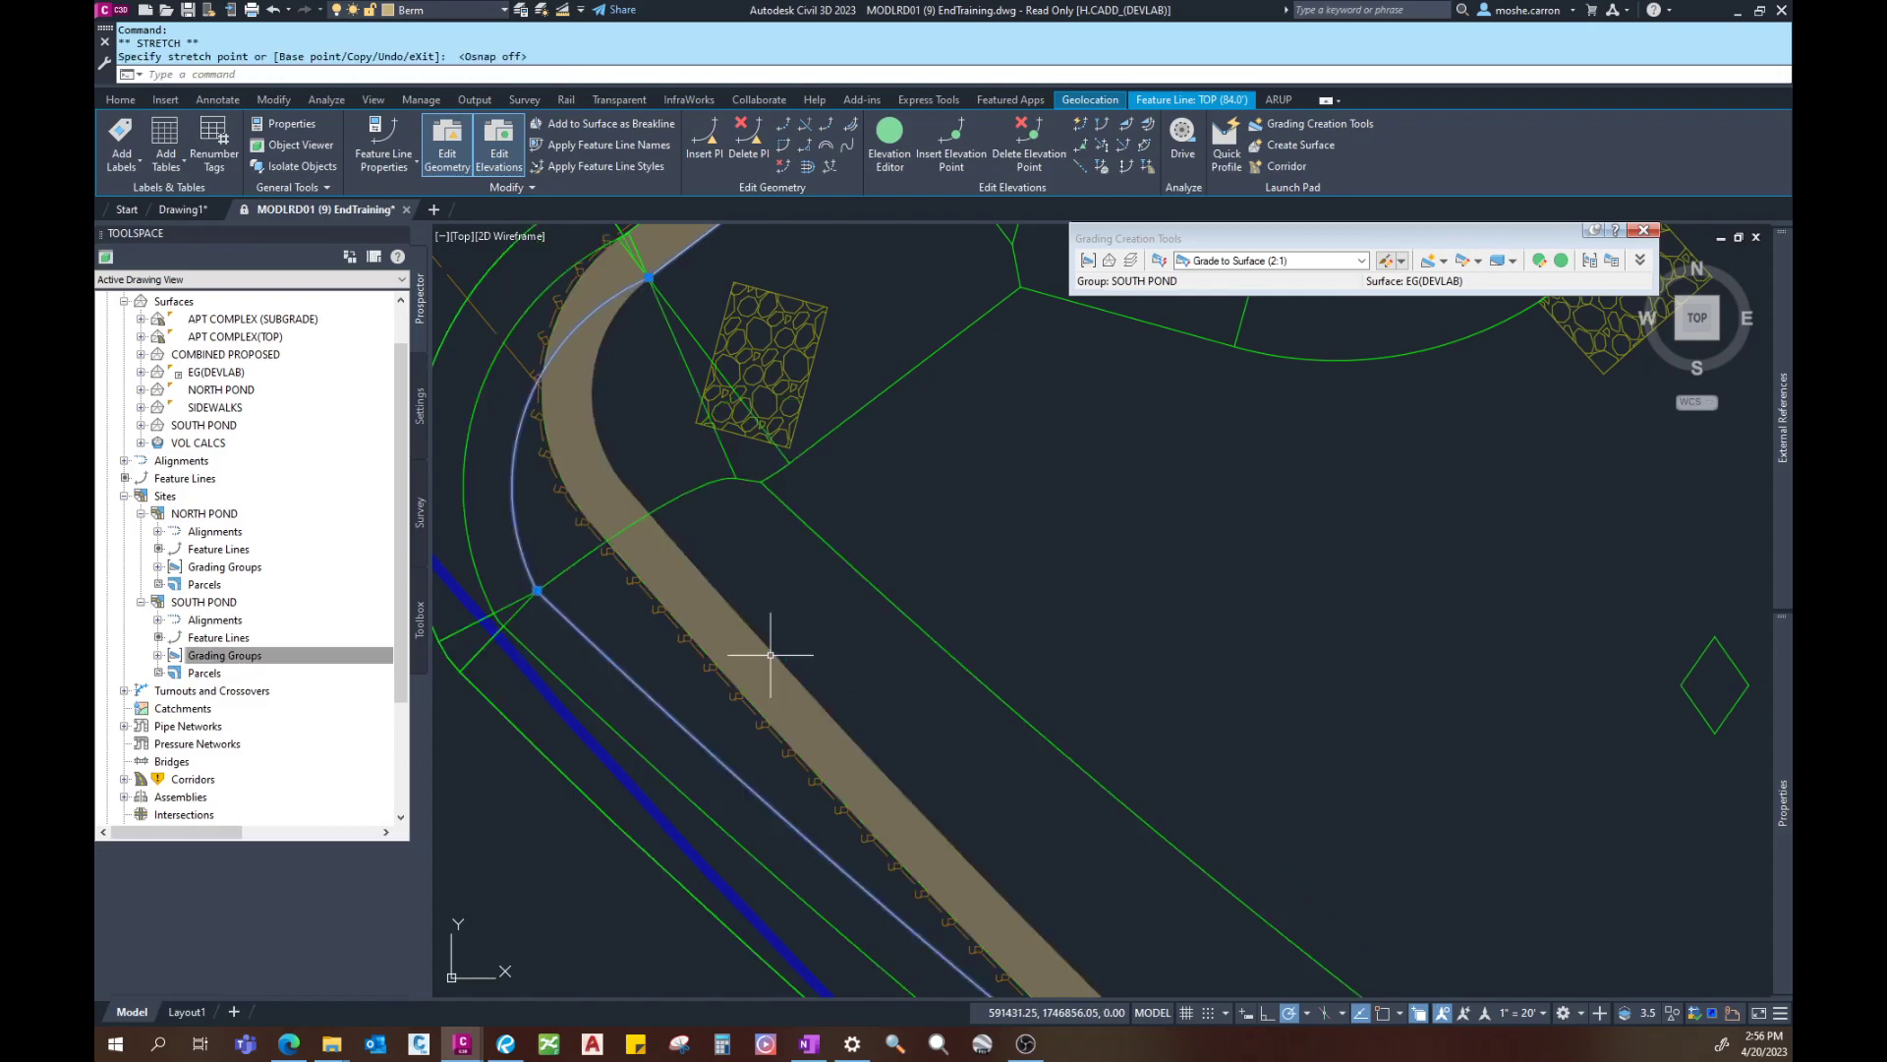
scroll(1018, 608, "down", 2)
scroll(1019, 609, "down", 2)
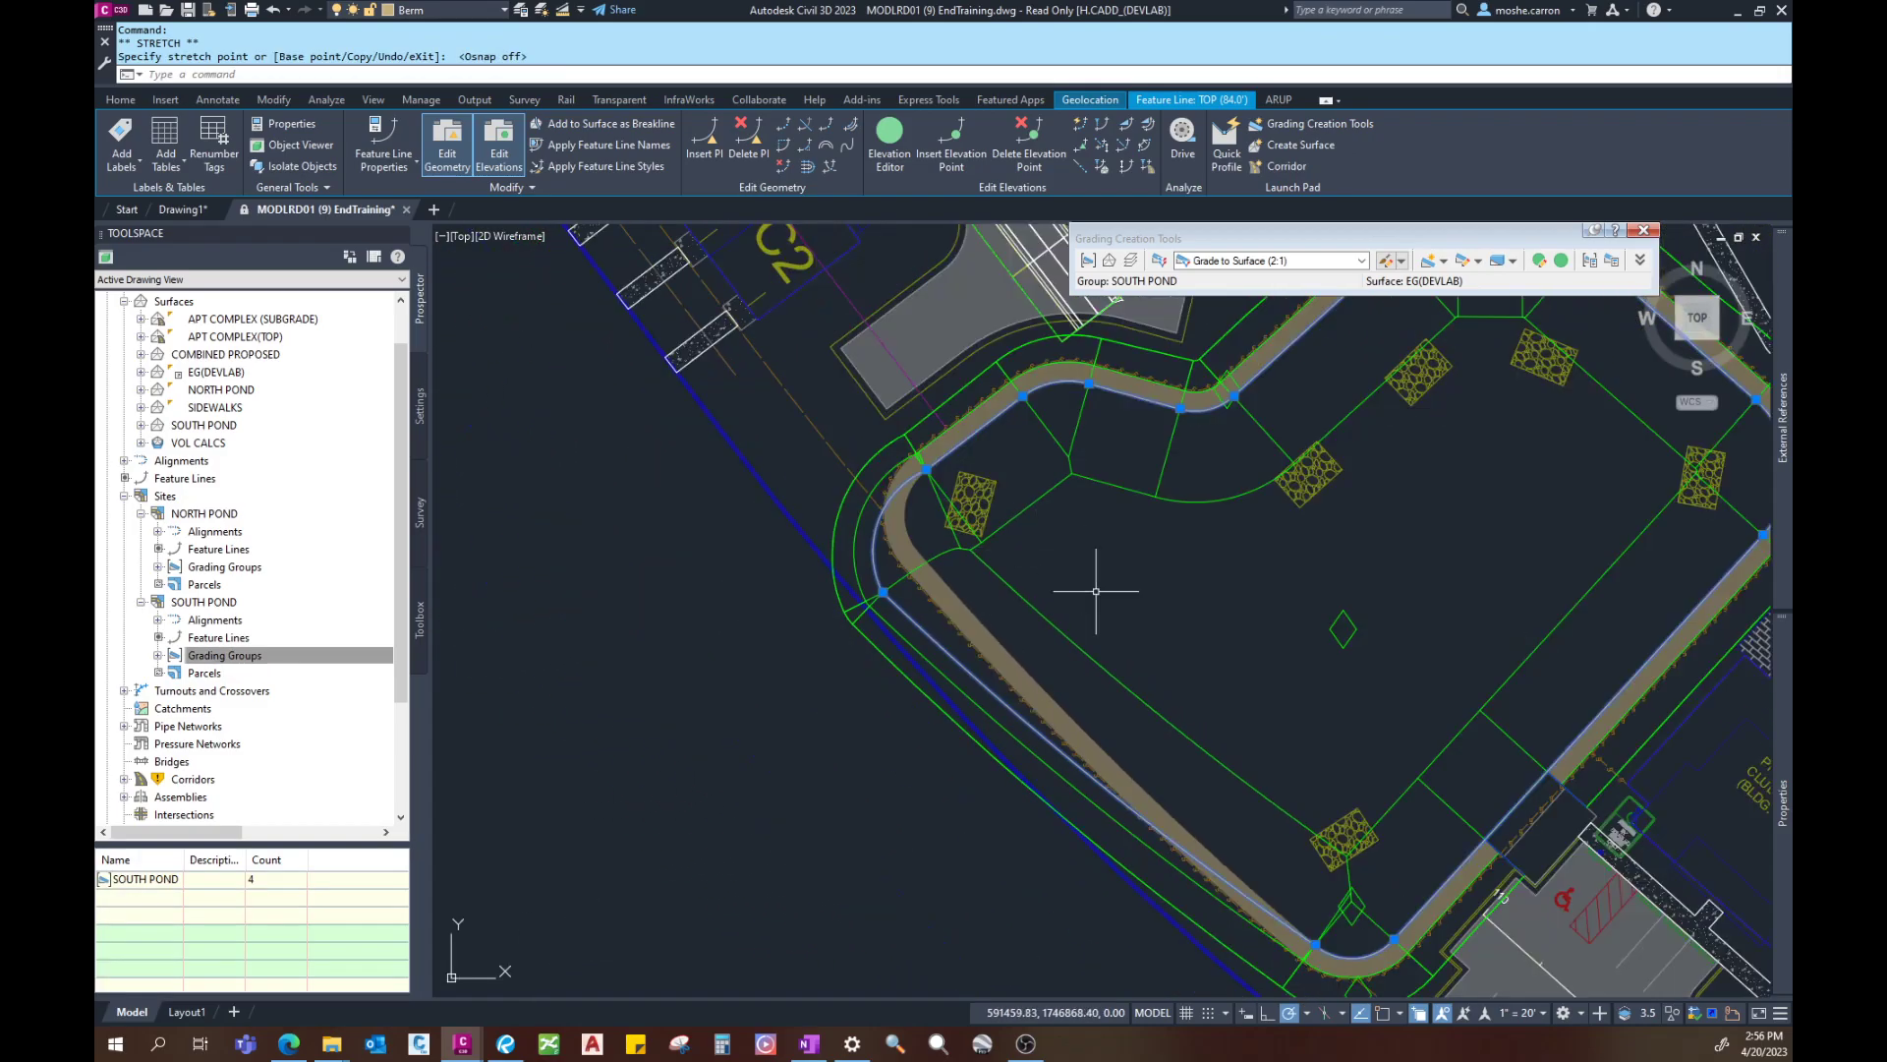
key("Escape")
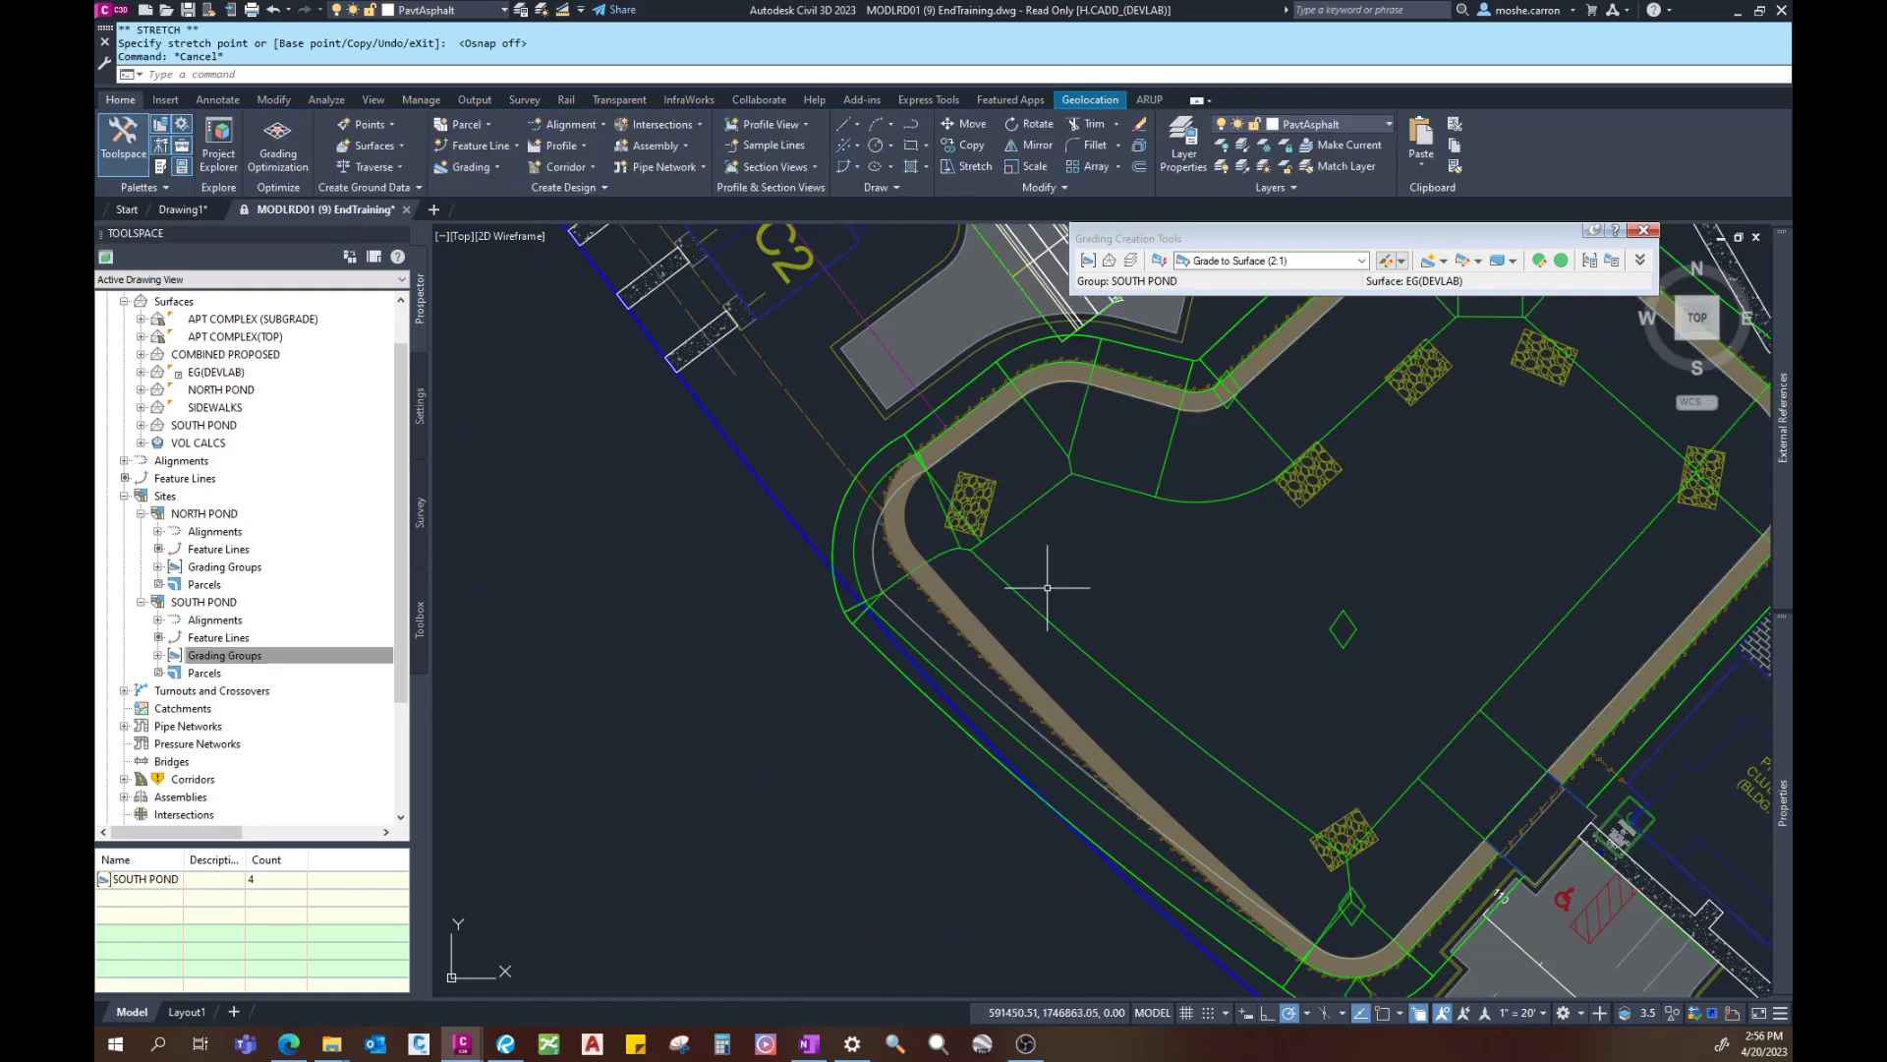
Step: Undo the southwest vertex stretch on the pond's top feature line
key("ctrl+z")
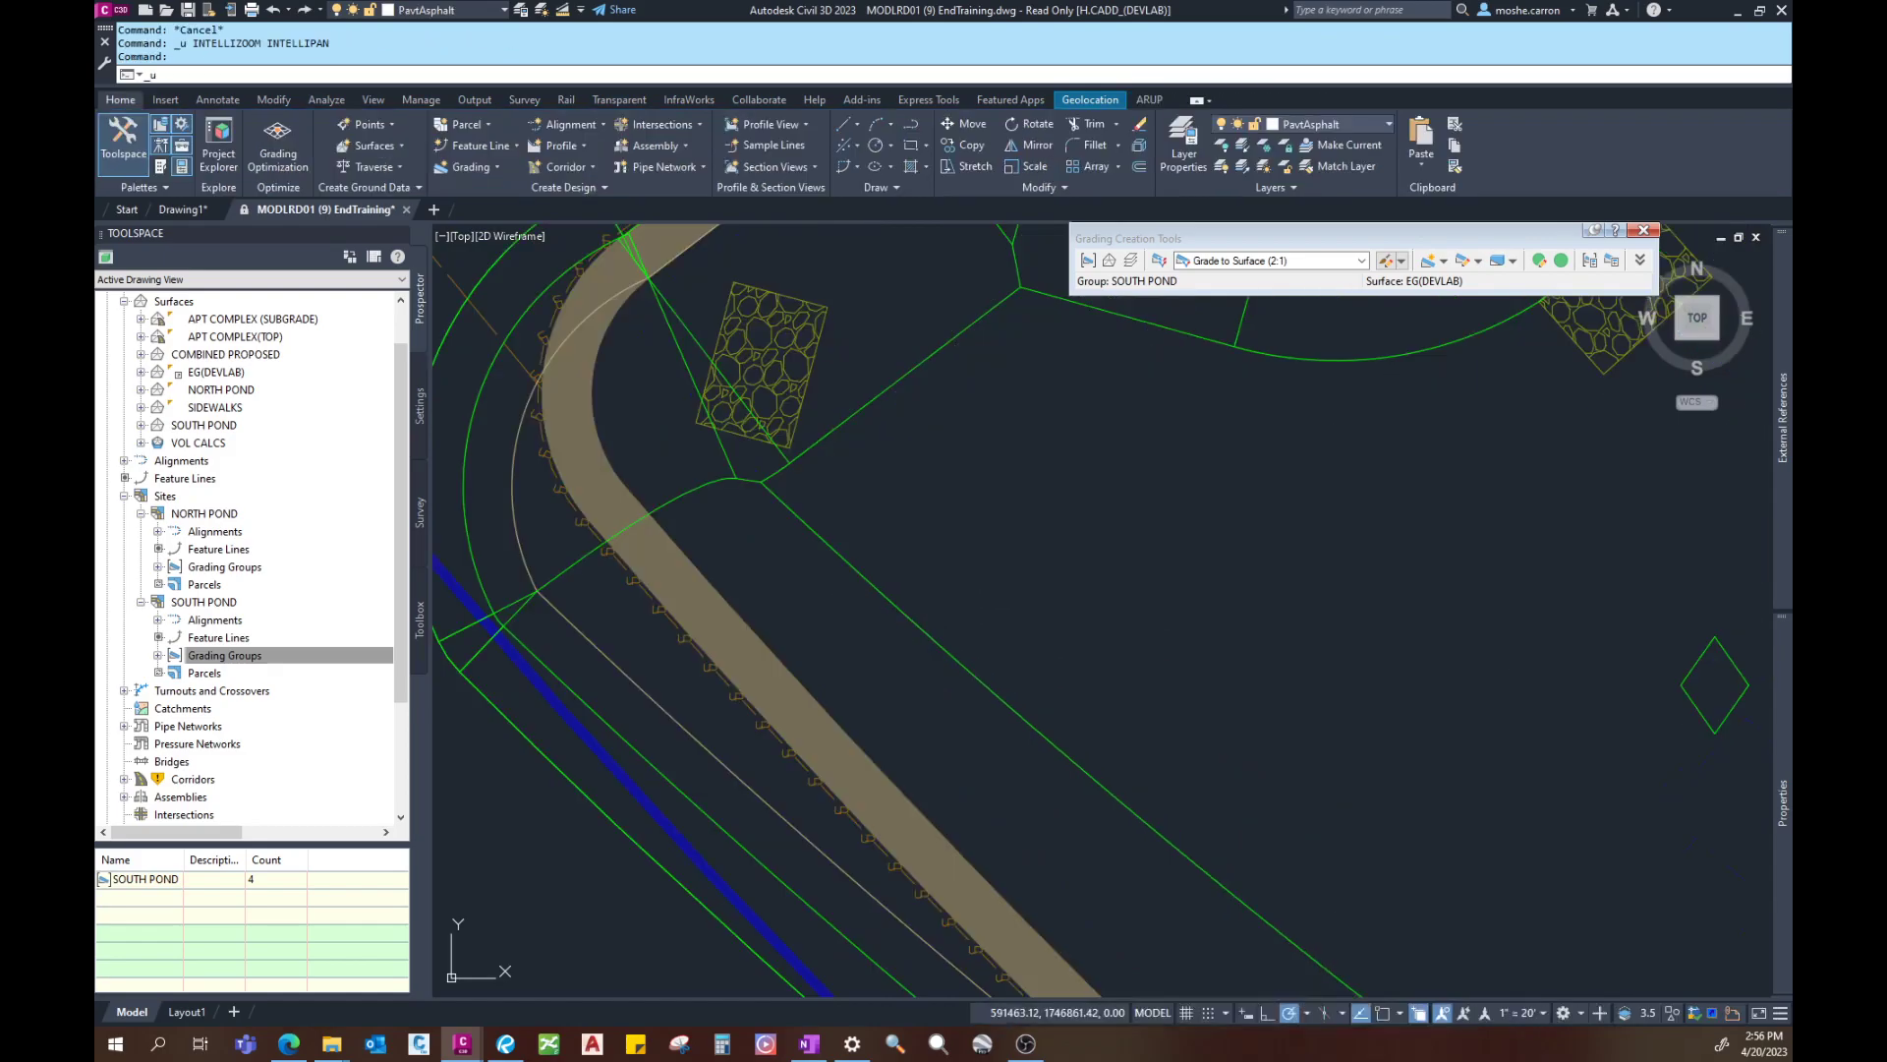
key("ctrl+z")
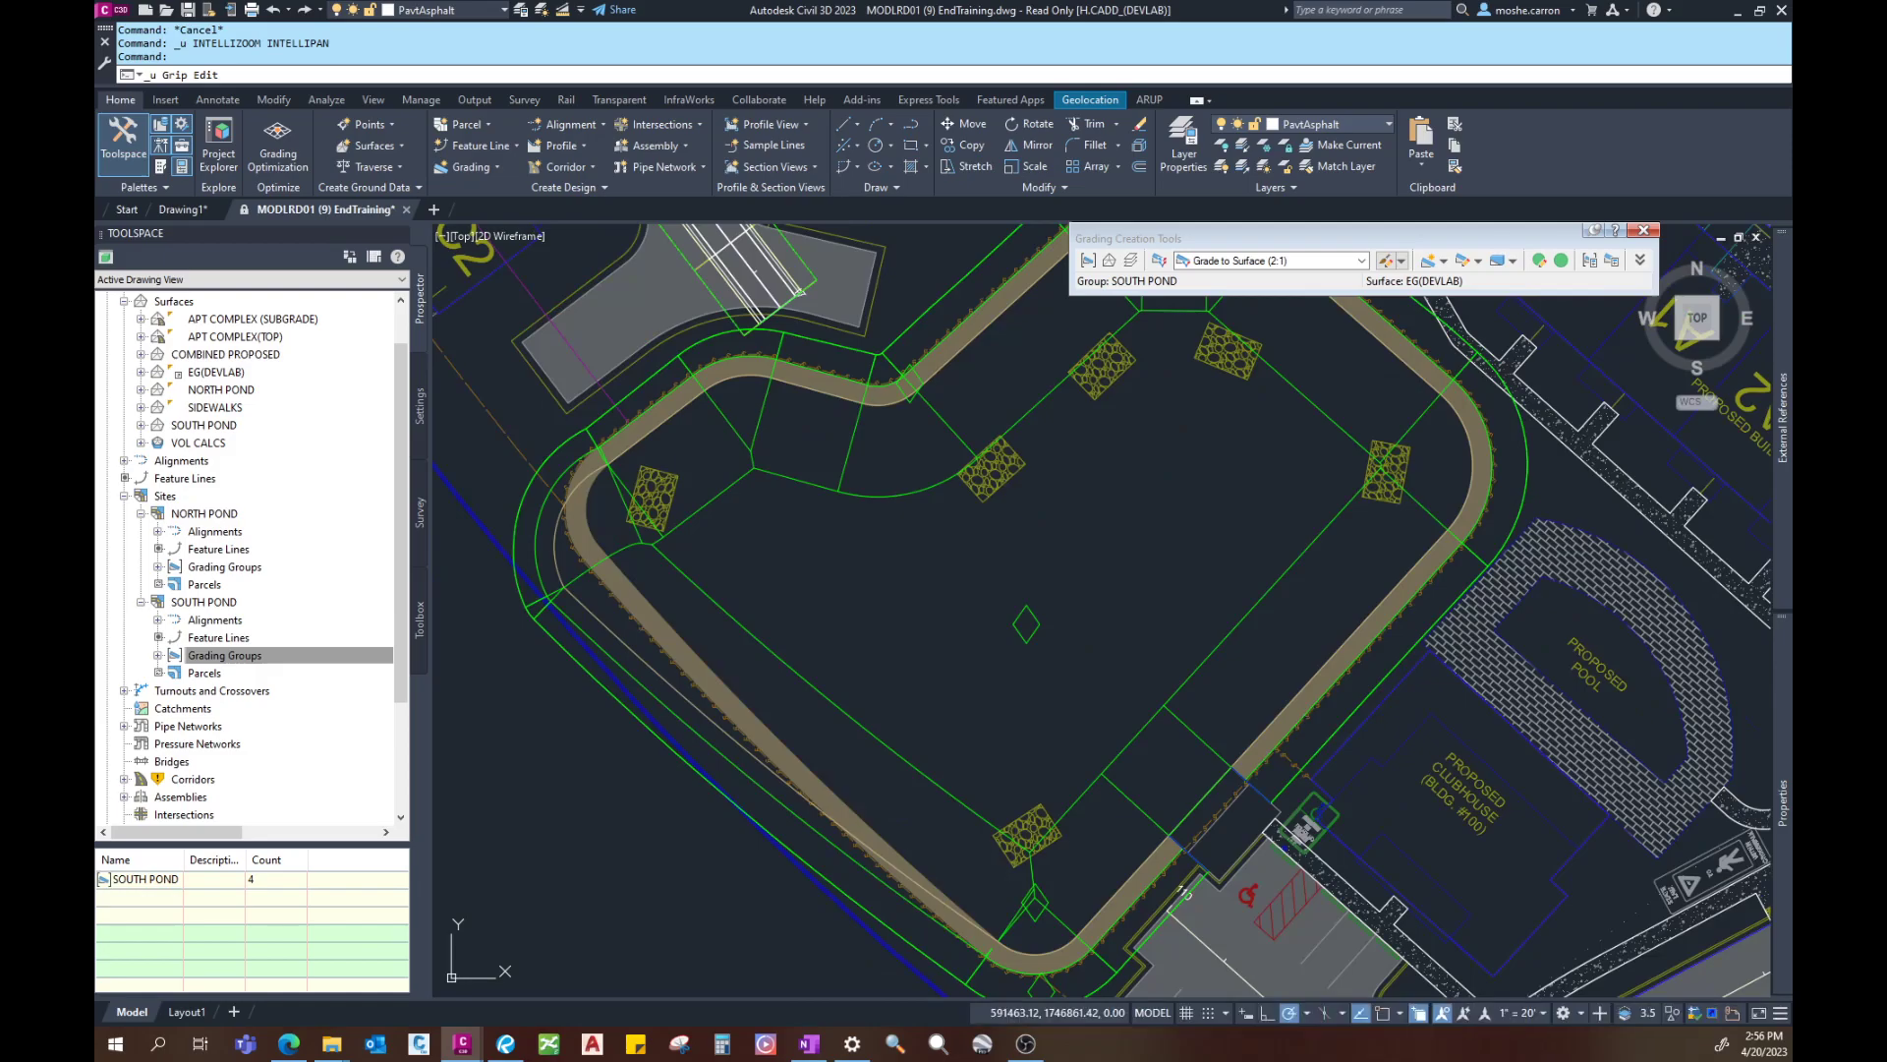
key("ctrl+z")
scroll(993, 623, "down", 2)
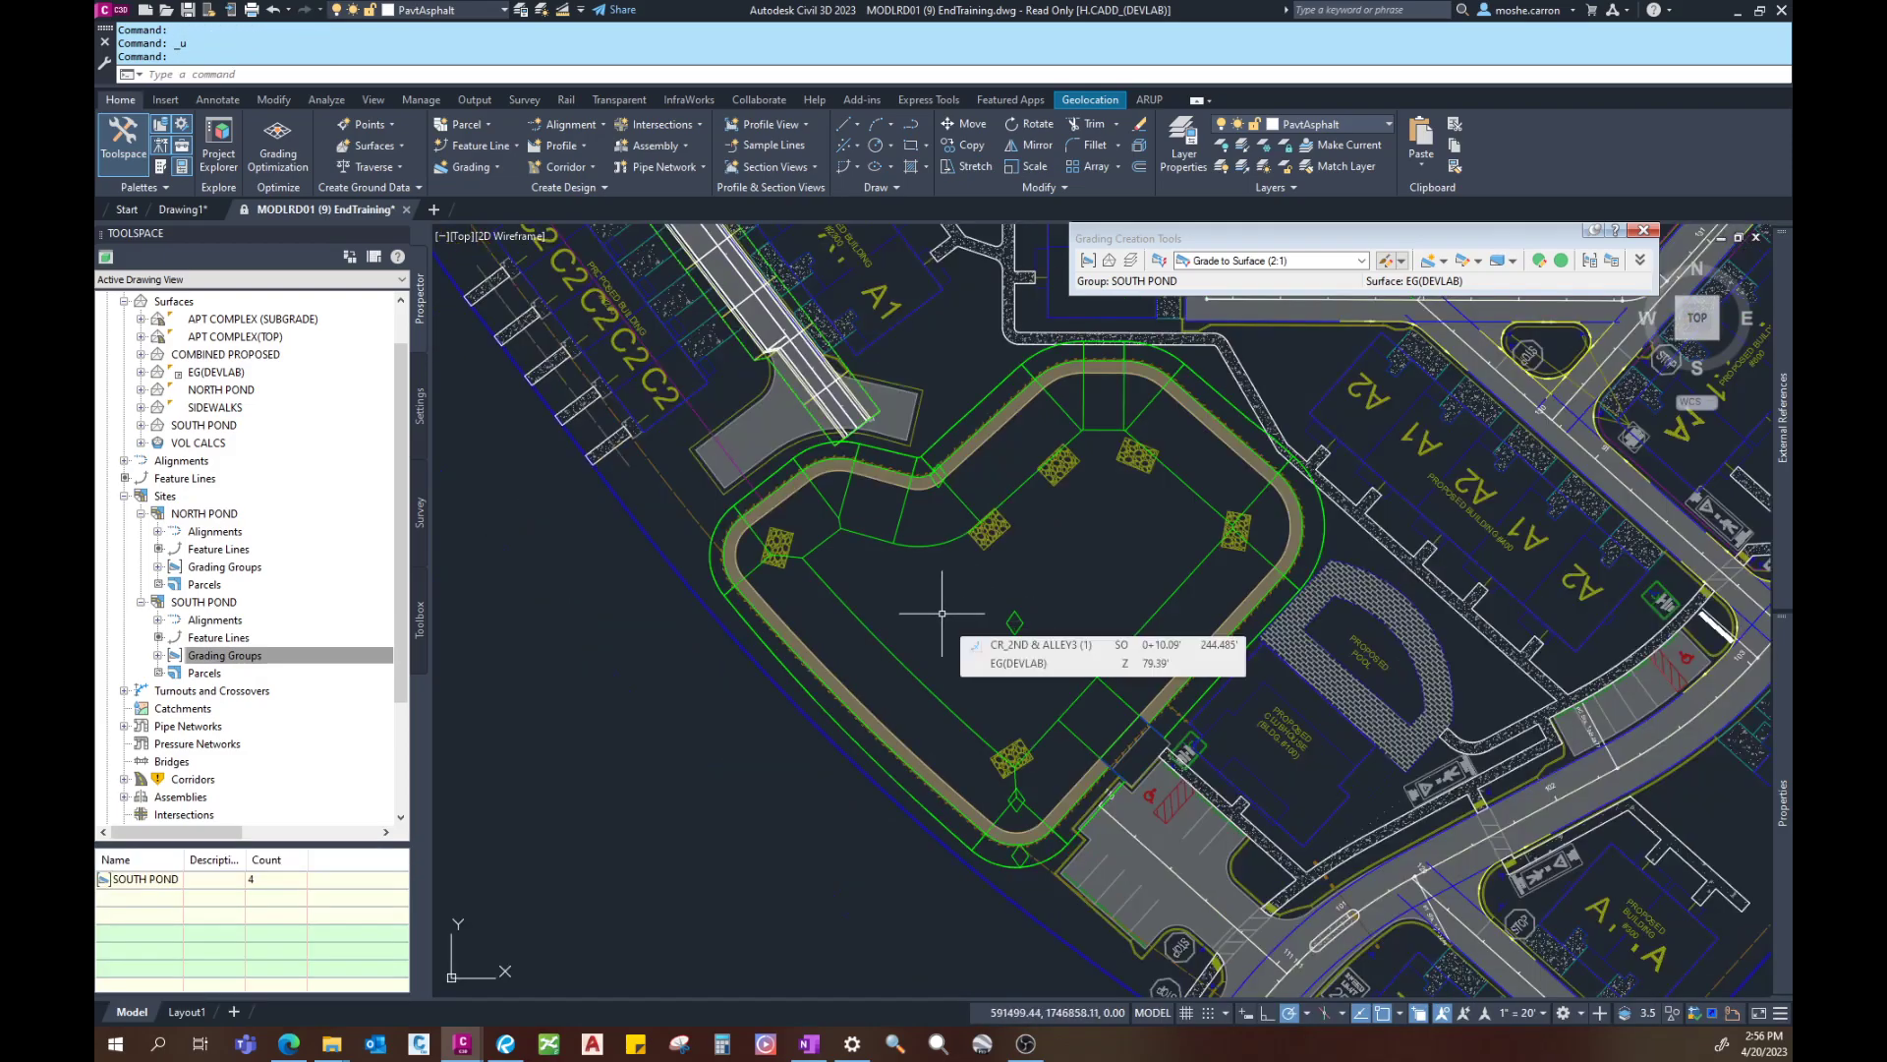
middle_click_drag(926, 620, 915, 614)
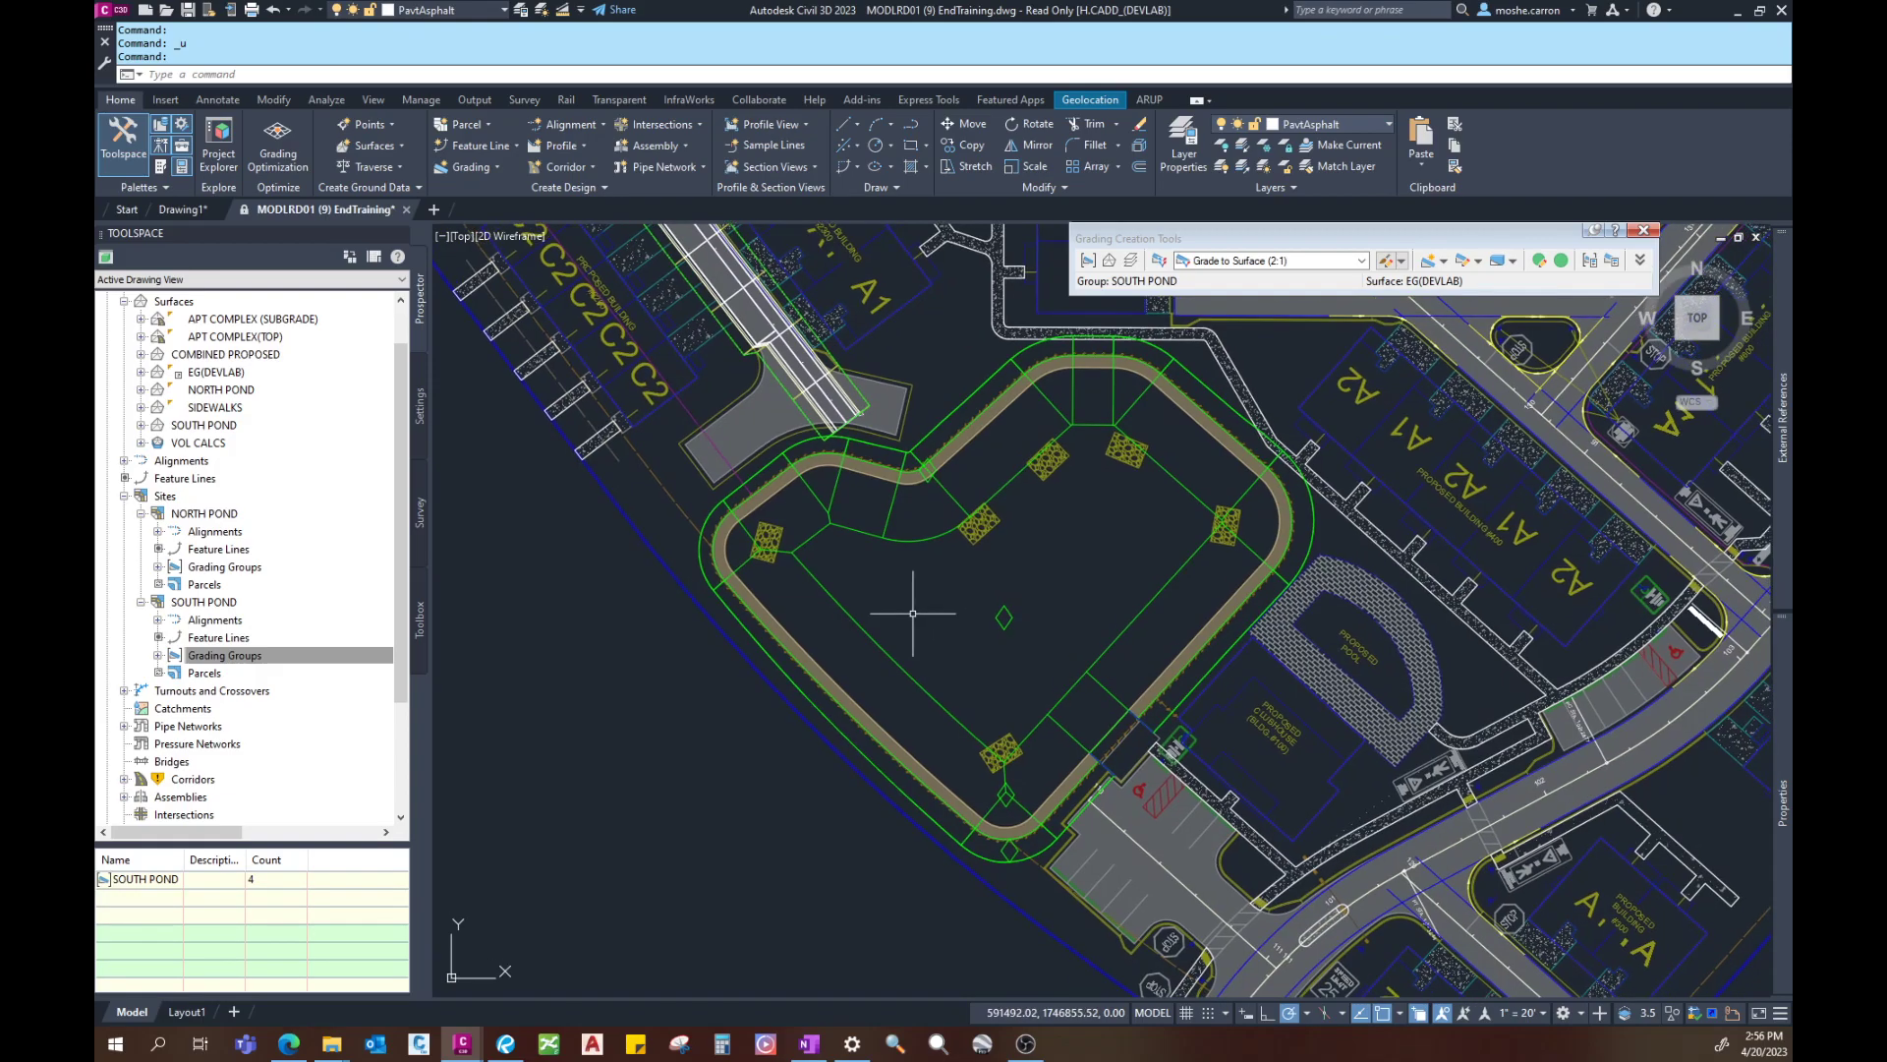
Step: Collapse the NORTH POND and SOUTH POND sites and the Sites collection in the Prospector tree
left_click(224, 655)
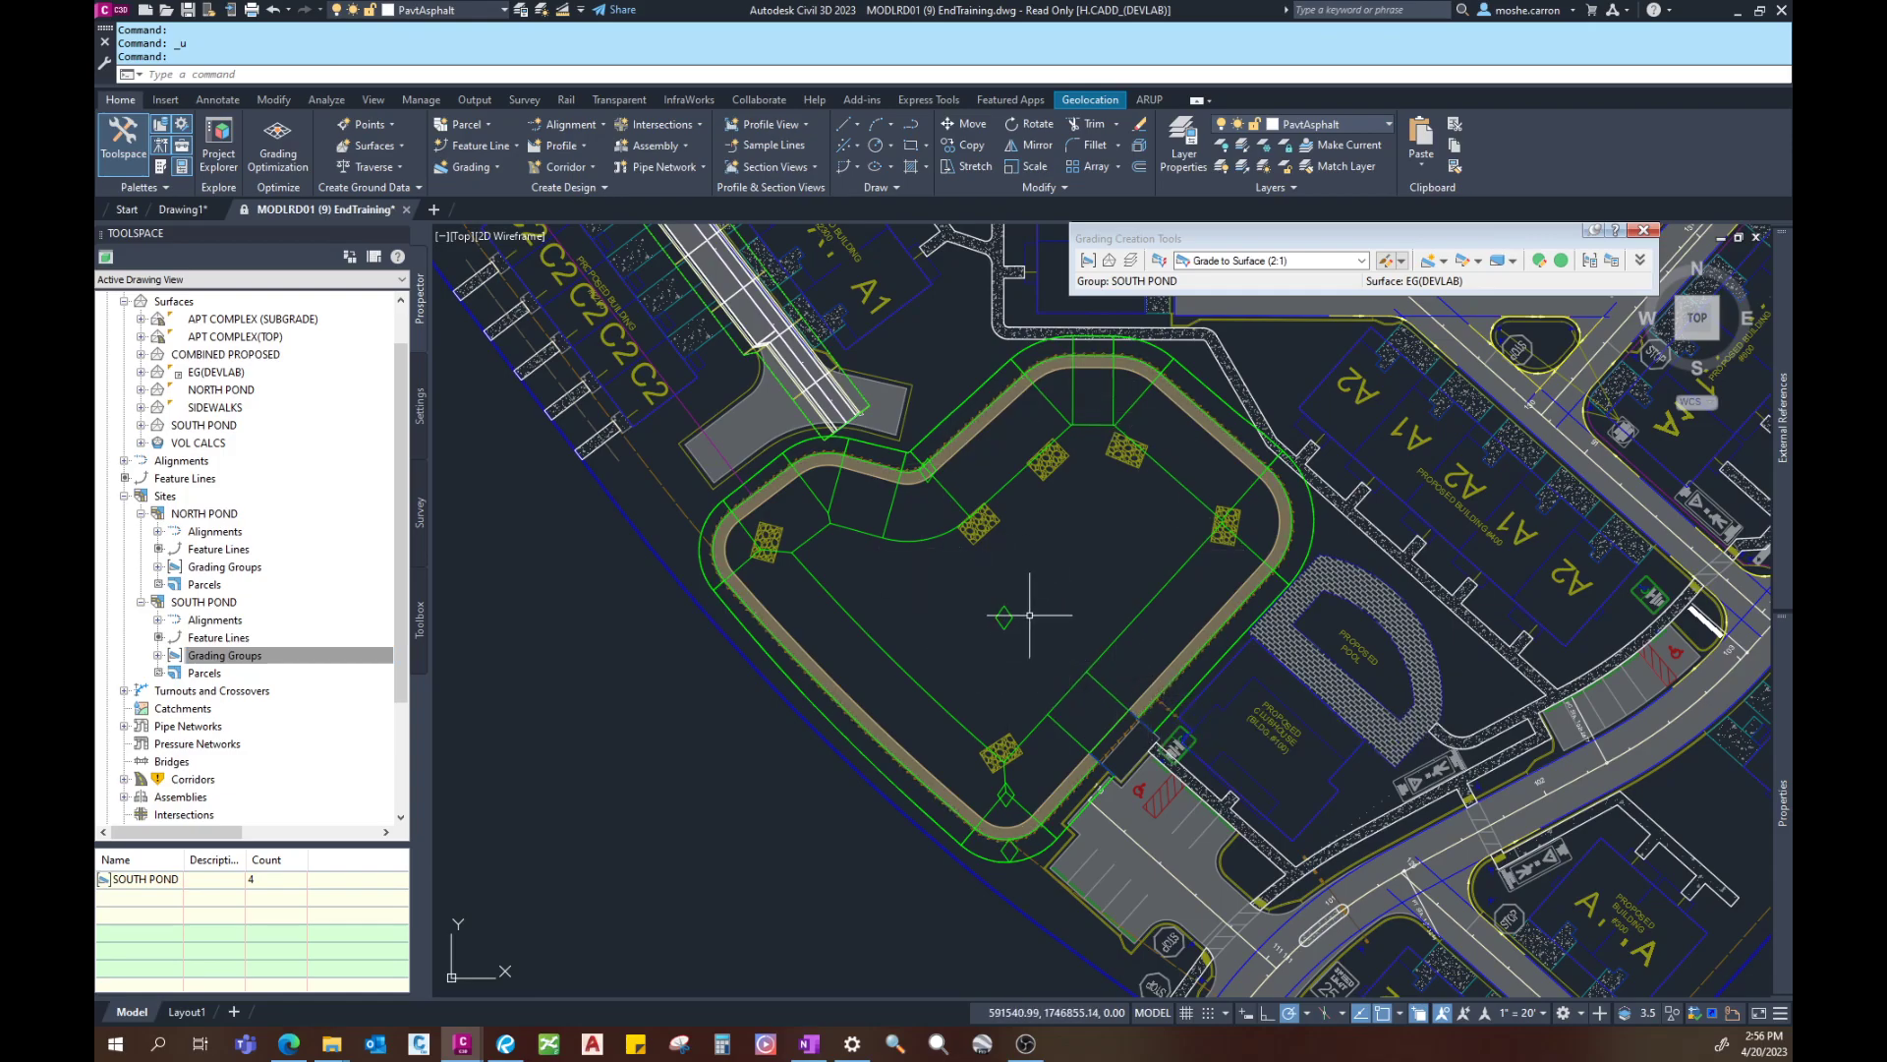
scroll(983, 629, "down", 5)
middle_click_drag(971, 502, 975, 629)
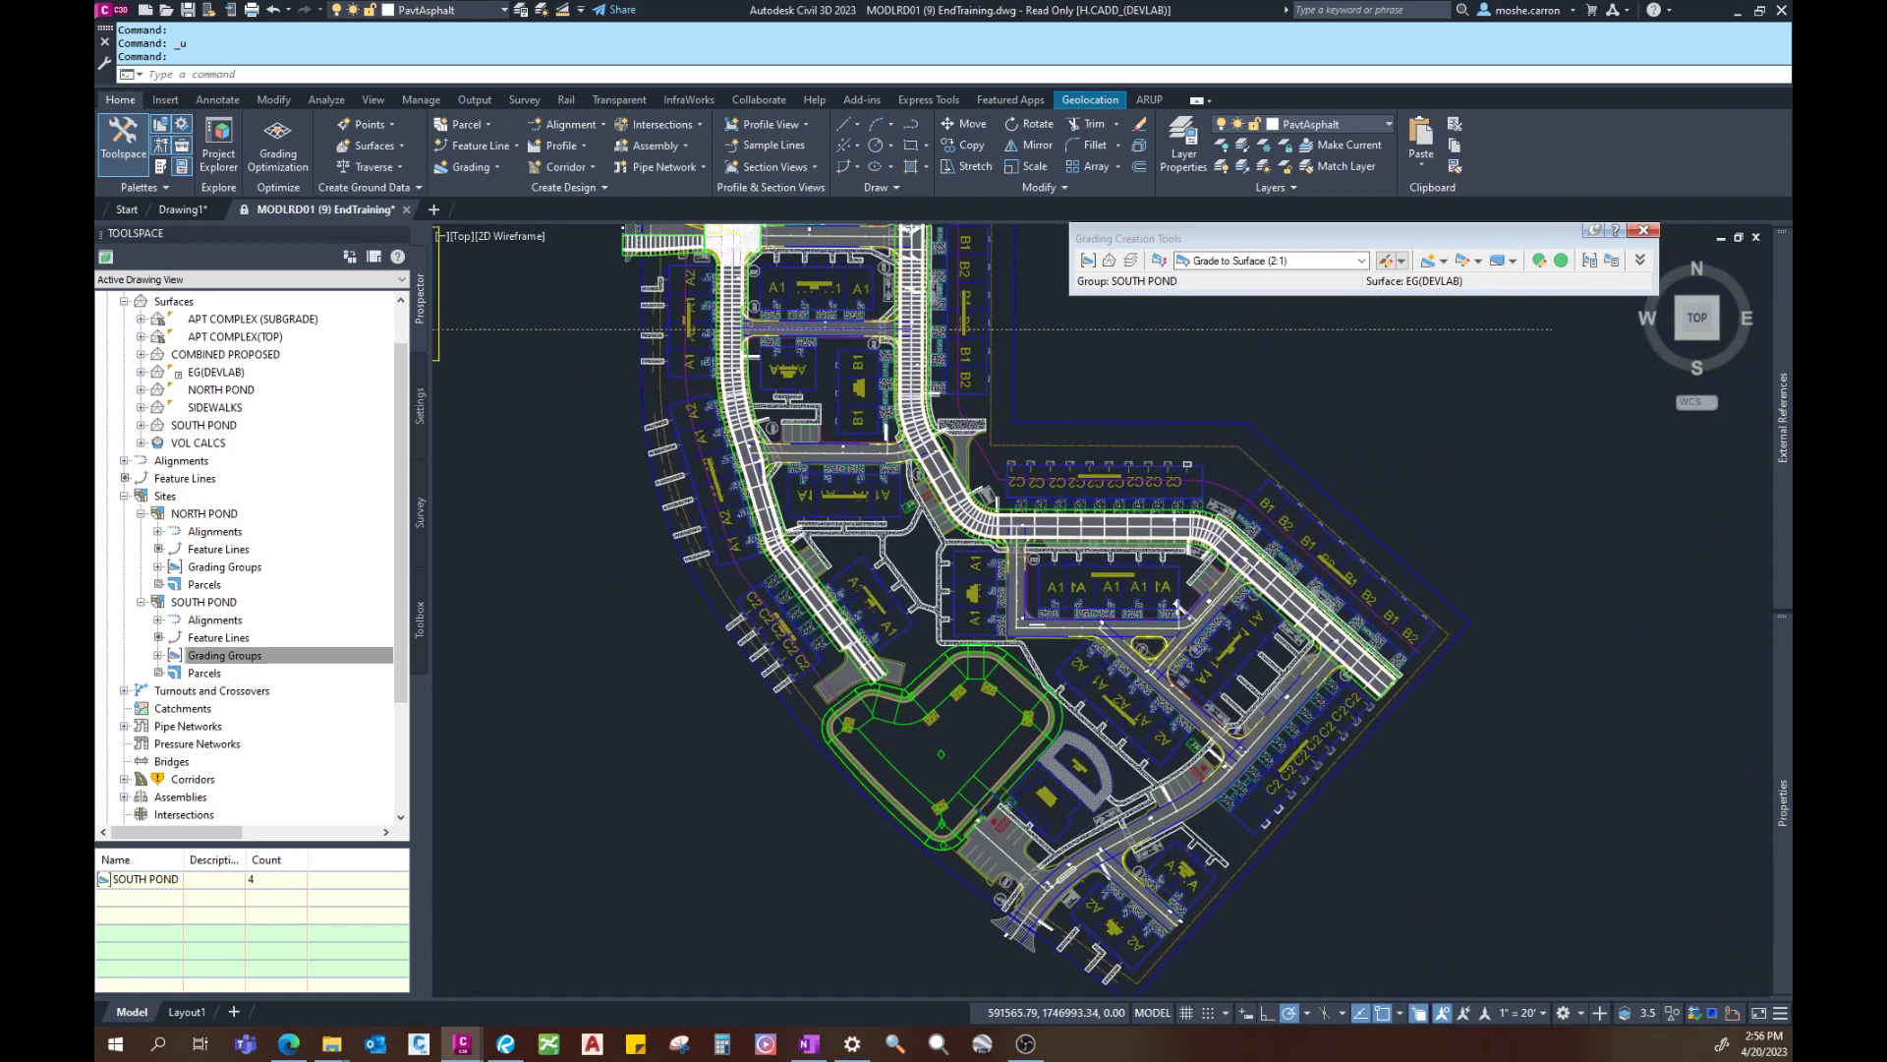
middle_click_drag(704, 424, 709, 501)
middle_click_drag(673, 381, 660, 468)
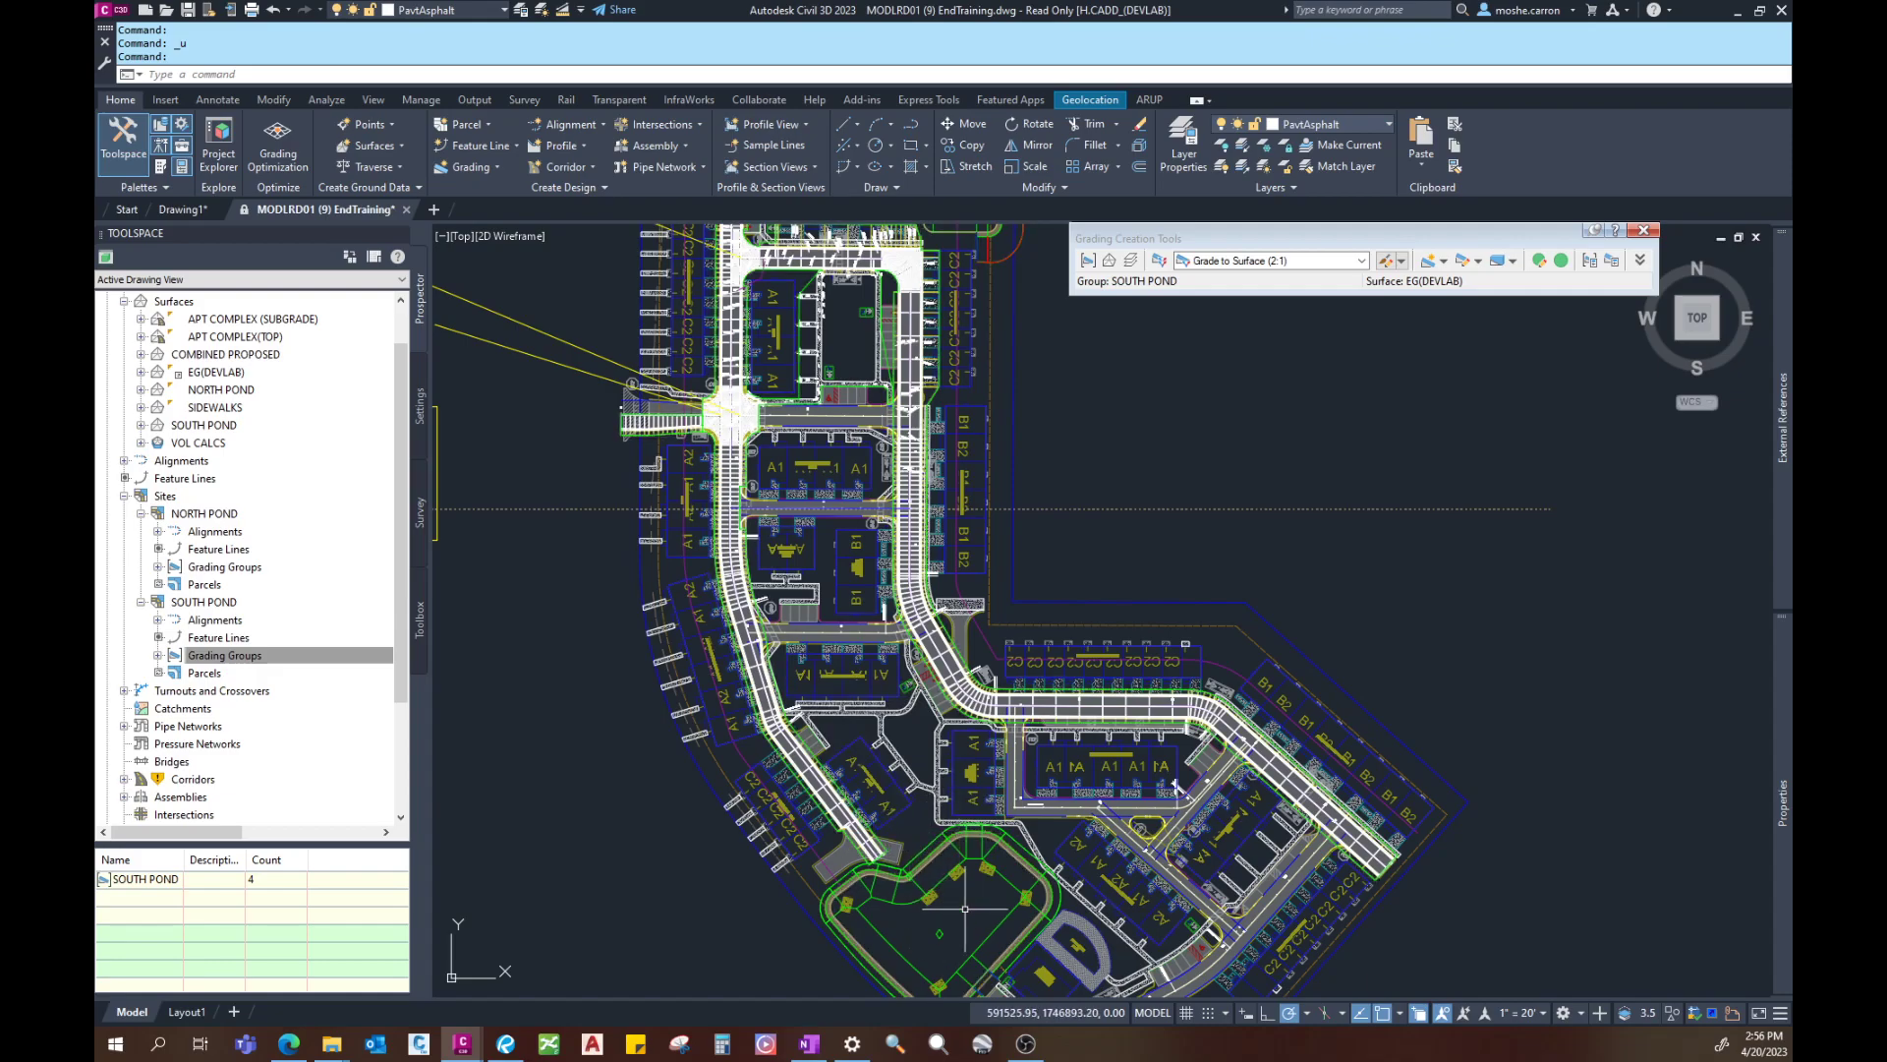
left_click(140, 513)
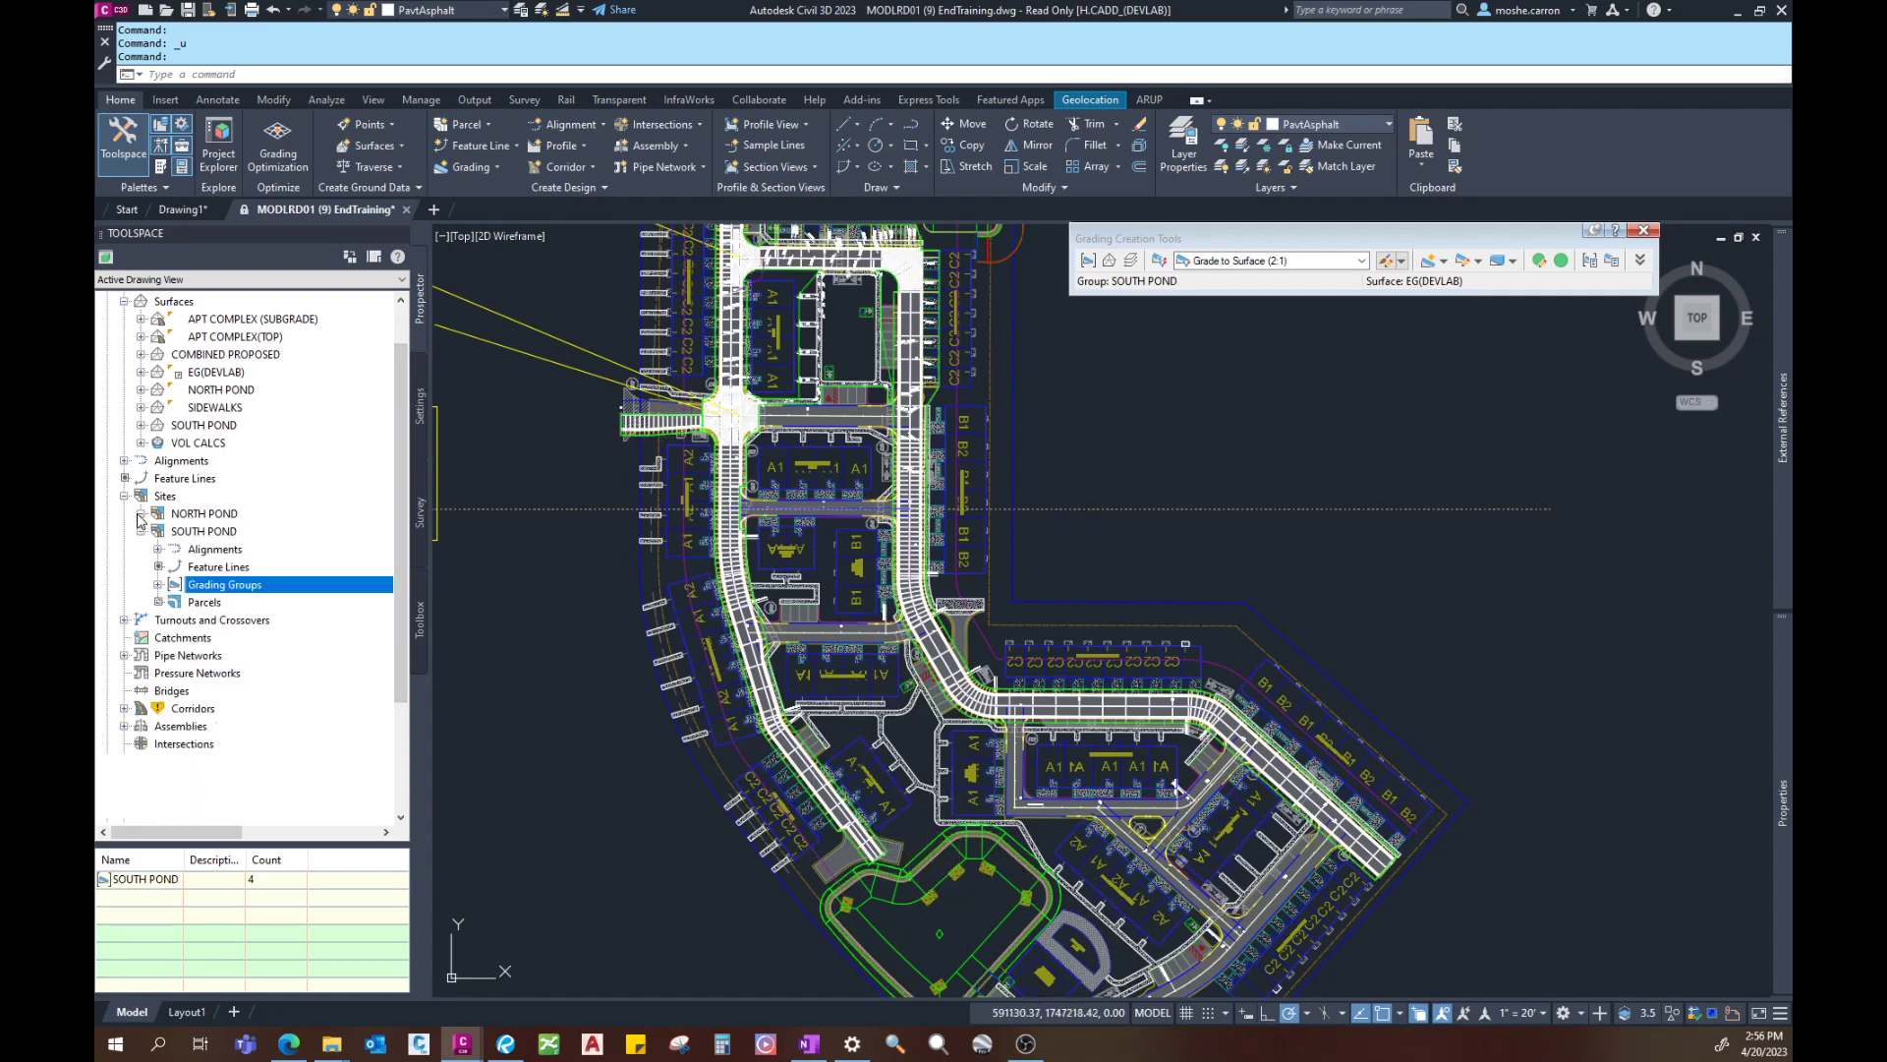
left_click(140, 531)
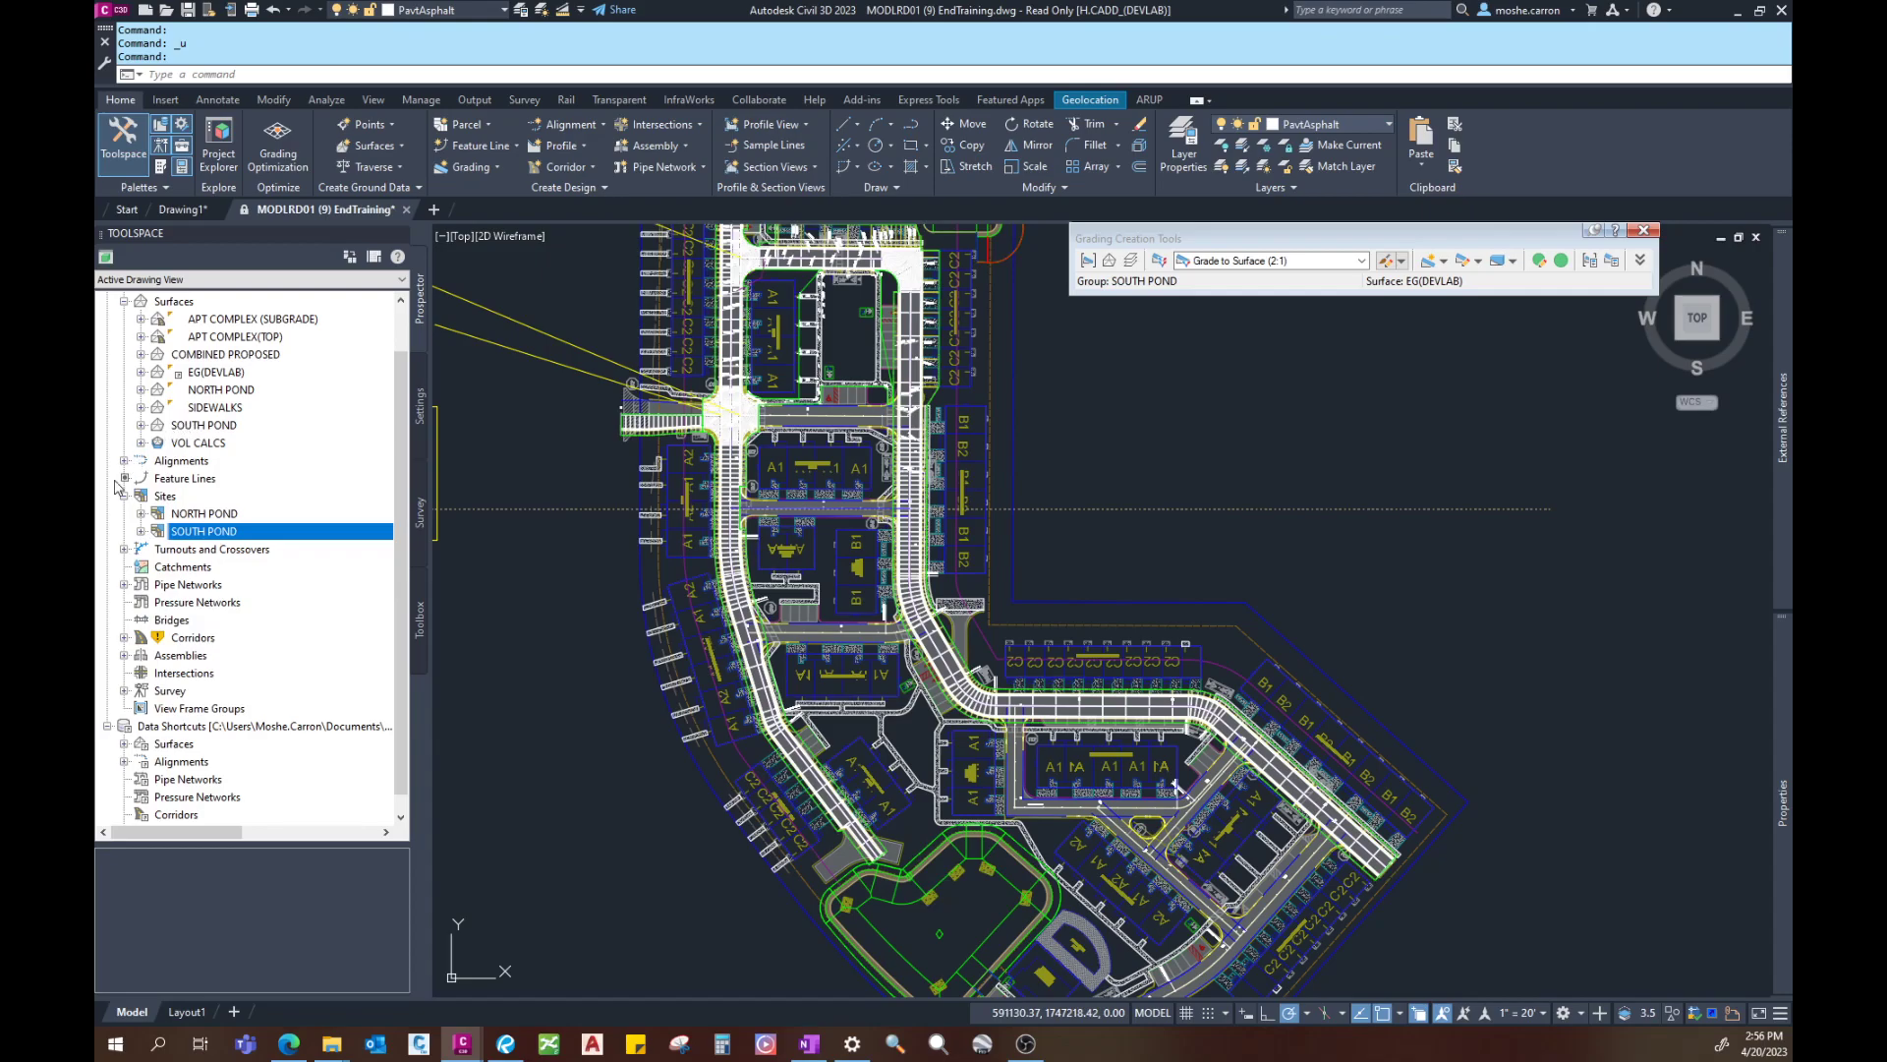
left_click(124, 496)
Step: Expand the COMBINED PROPOSED surface's definition and list its edits to review the pasted surfaces
middle_click_drag(827, 346, 832, 424)
scroll(831, 425, "down", 3)
scroll(831, 424, "up", 1)
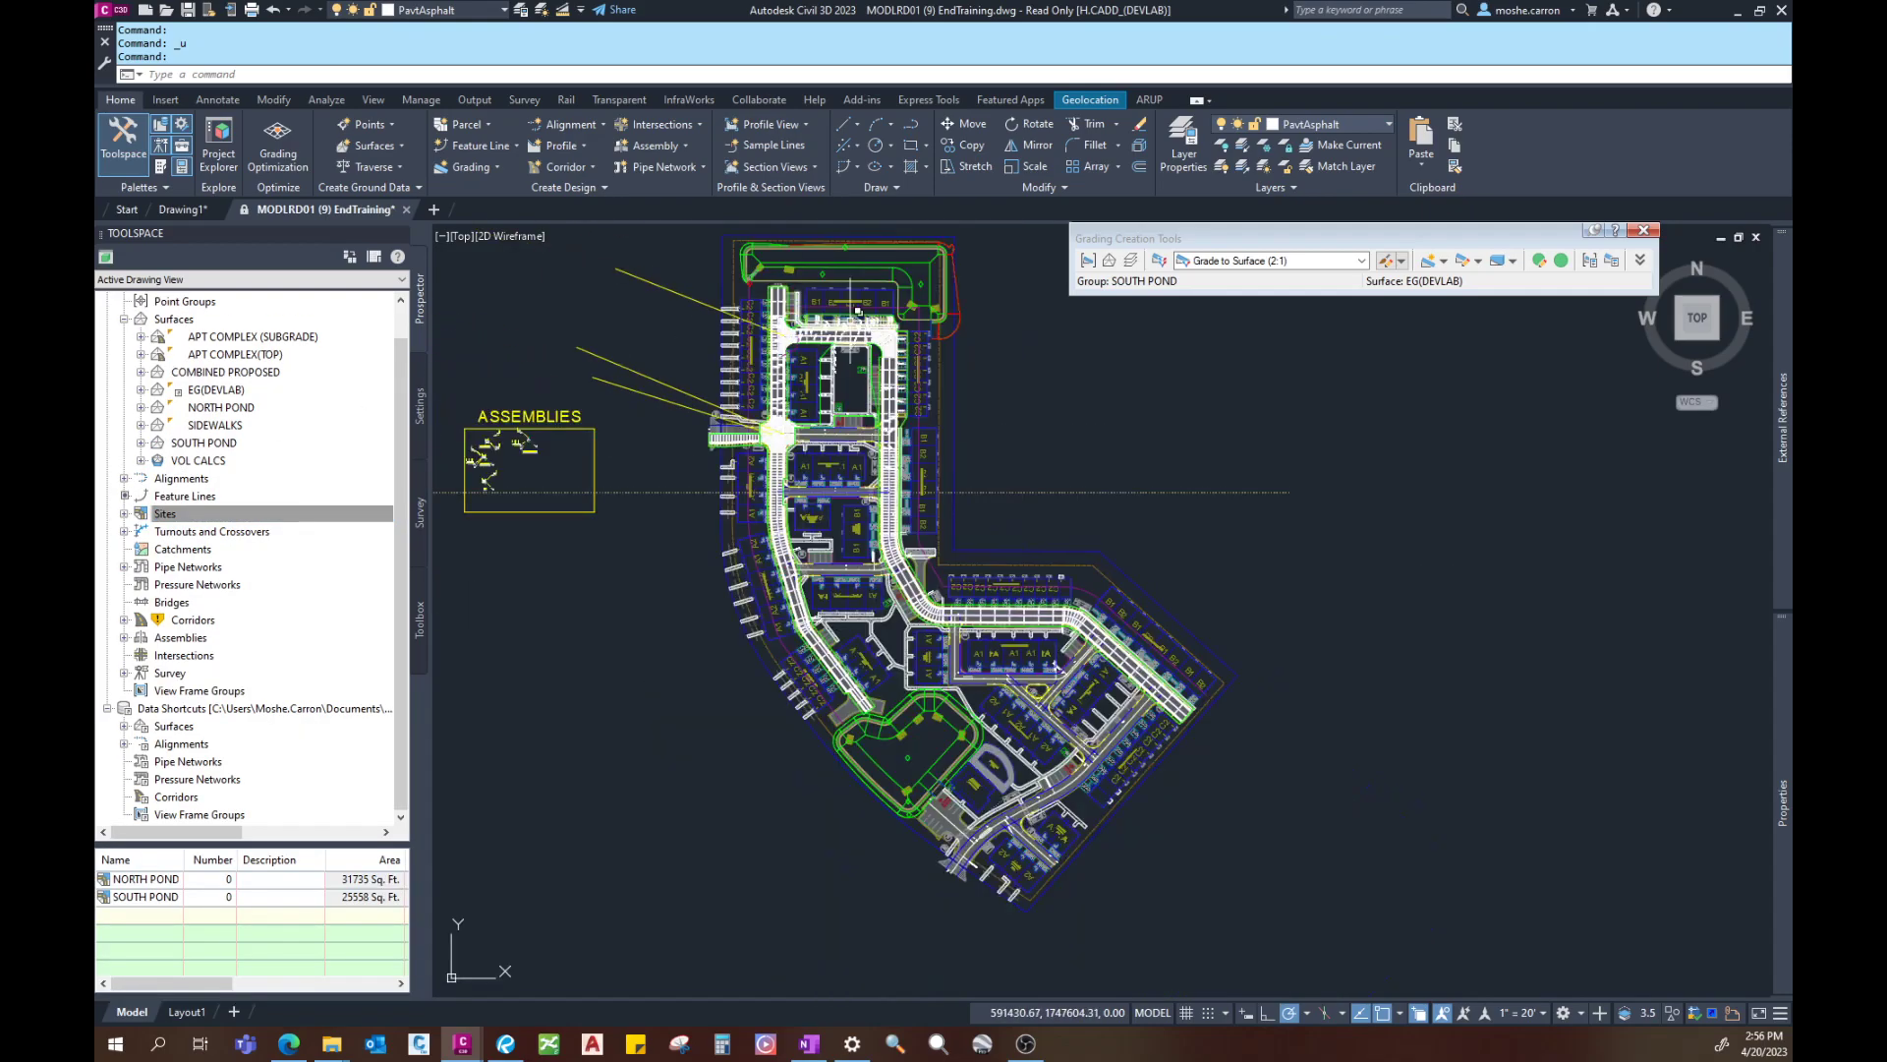
left_click(204, 374)
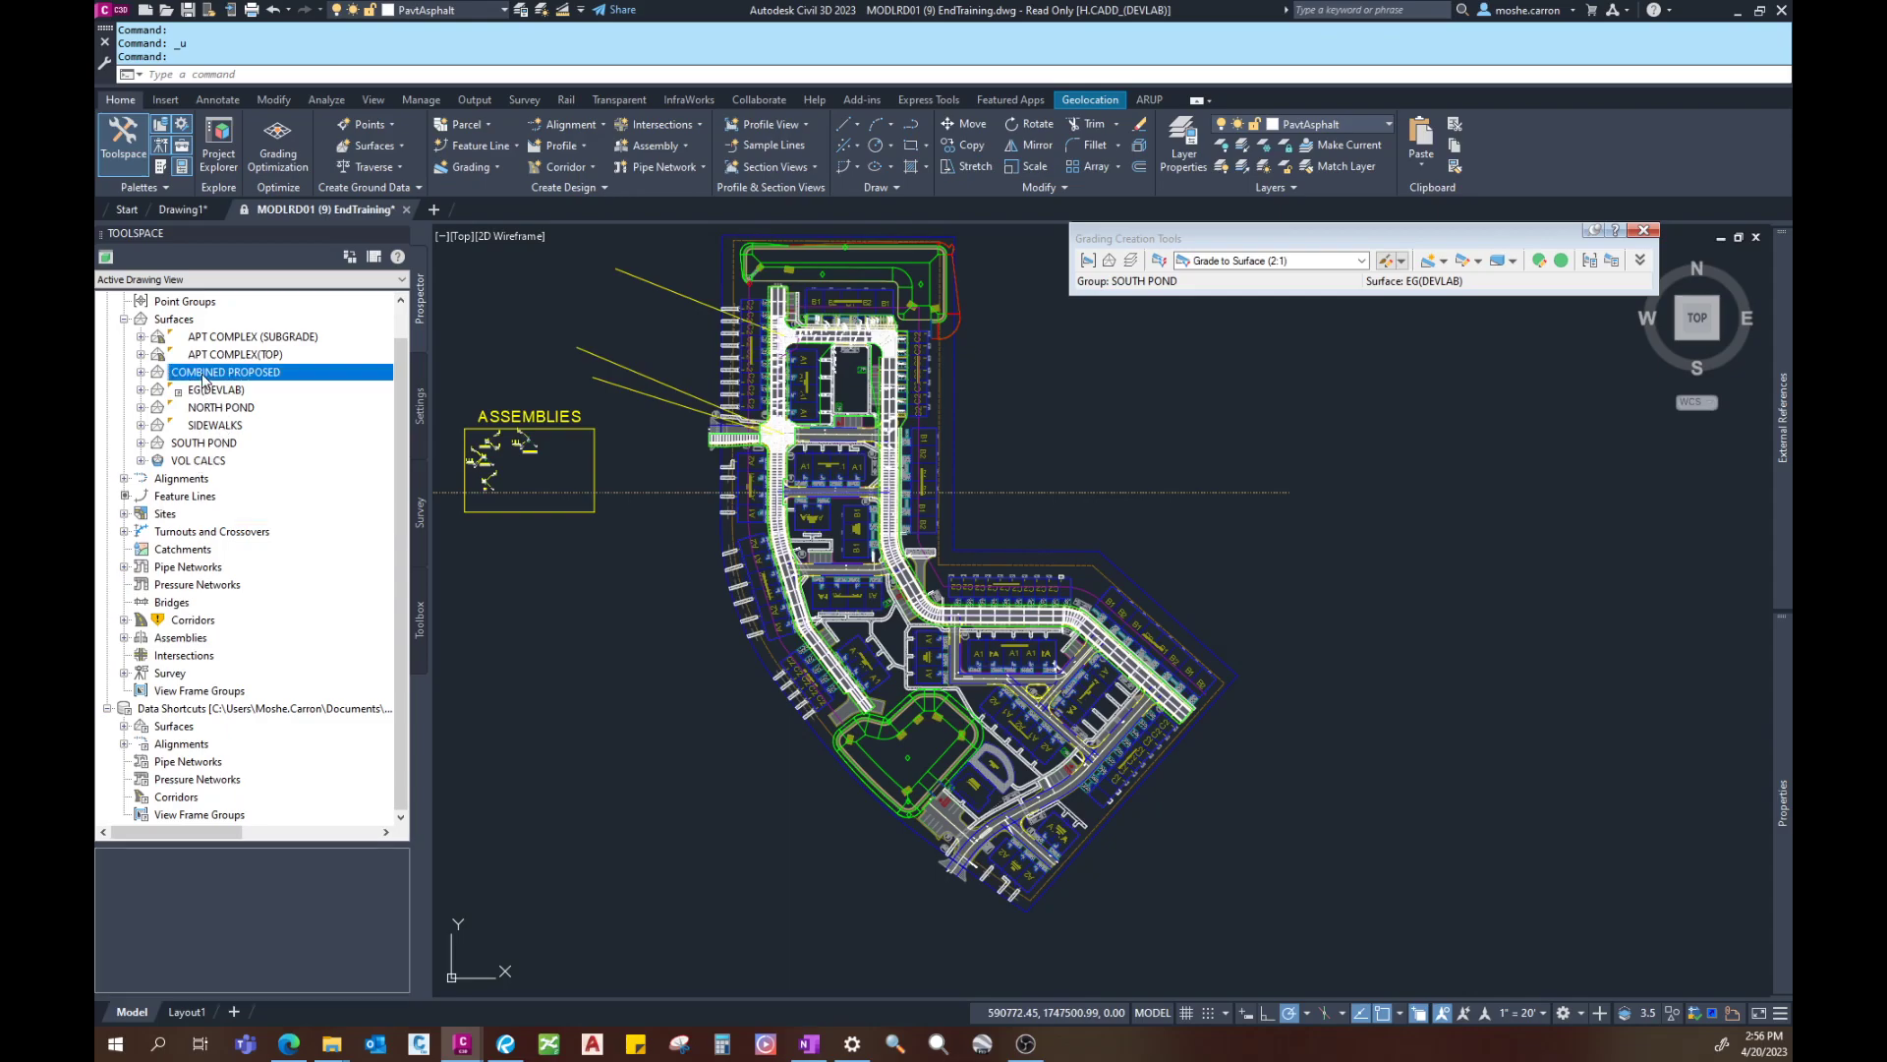
left_click(141, 373)
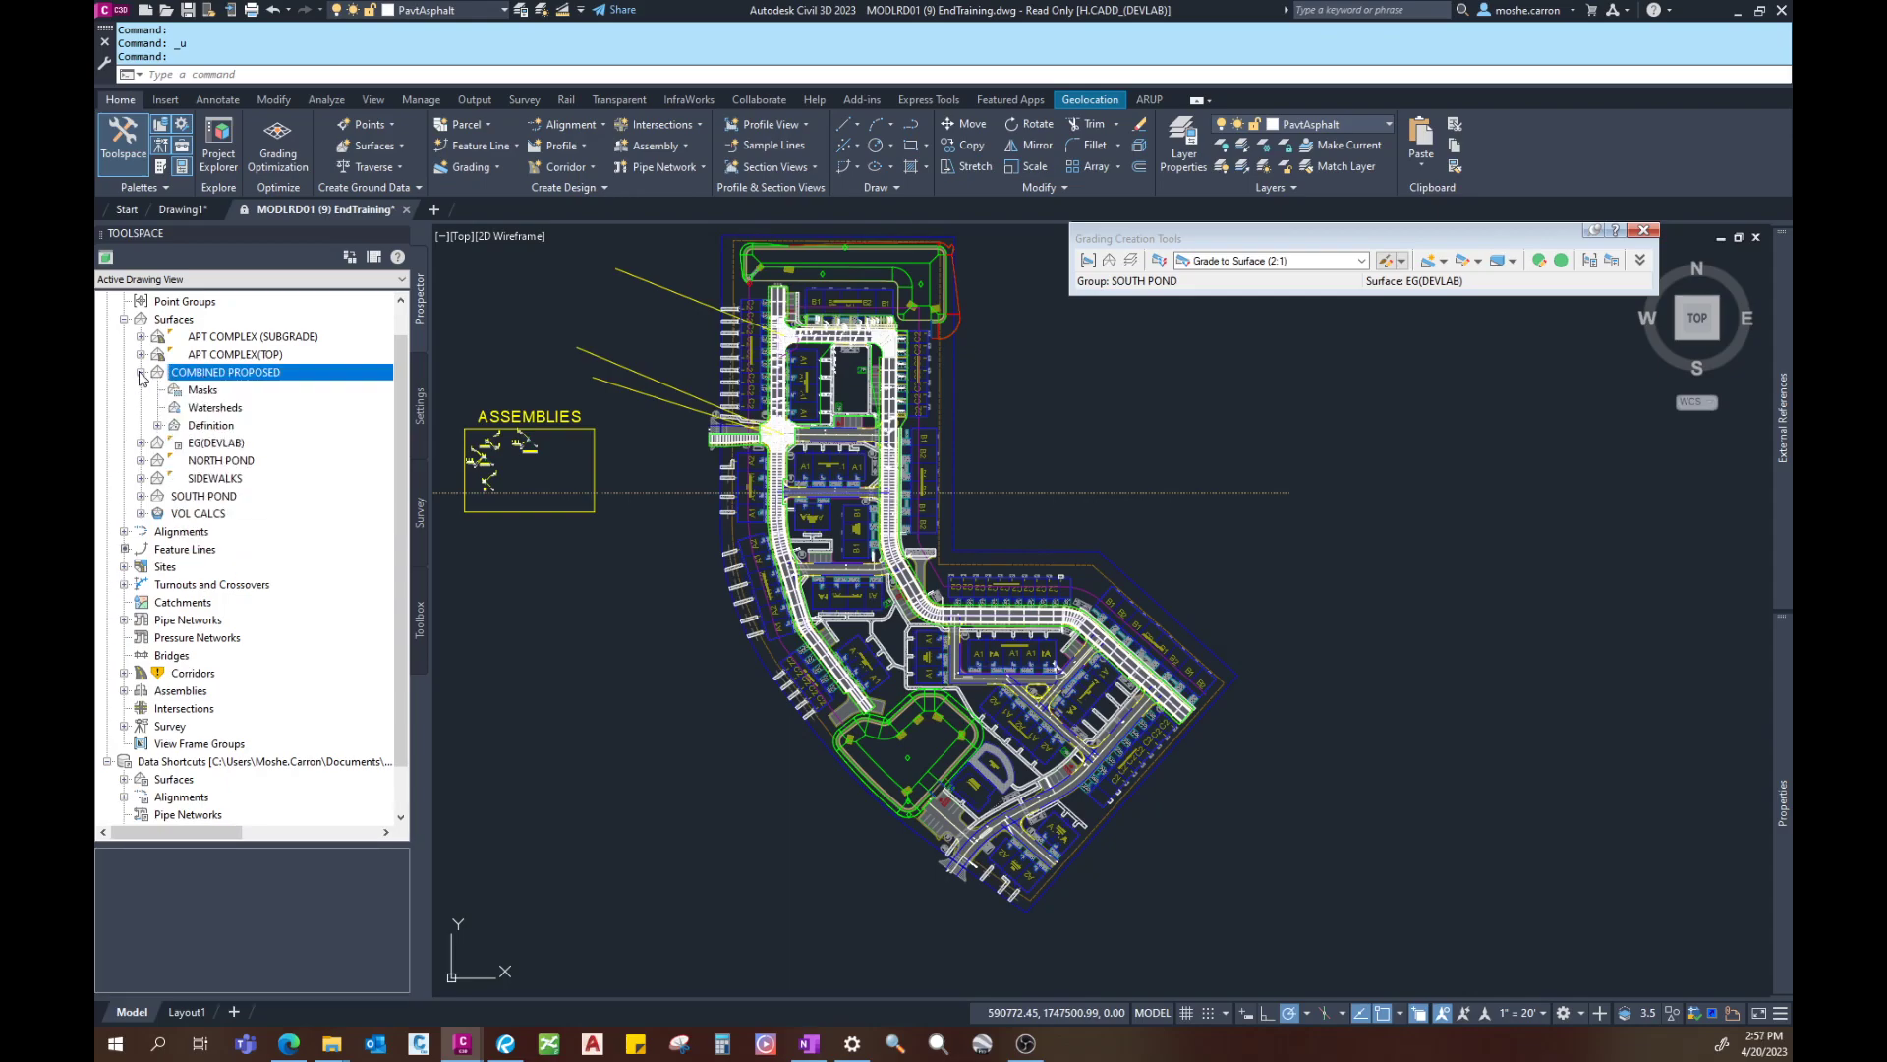
left_click(158, 426)
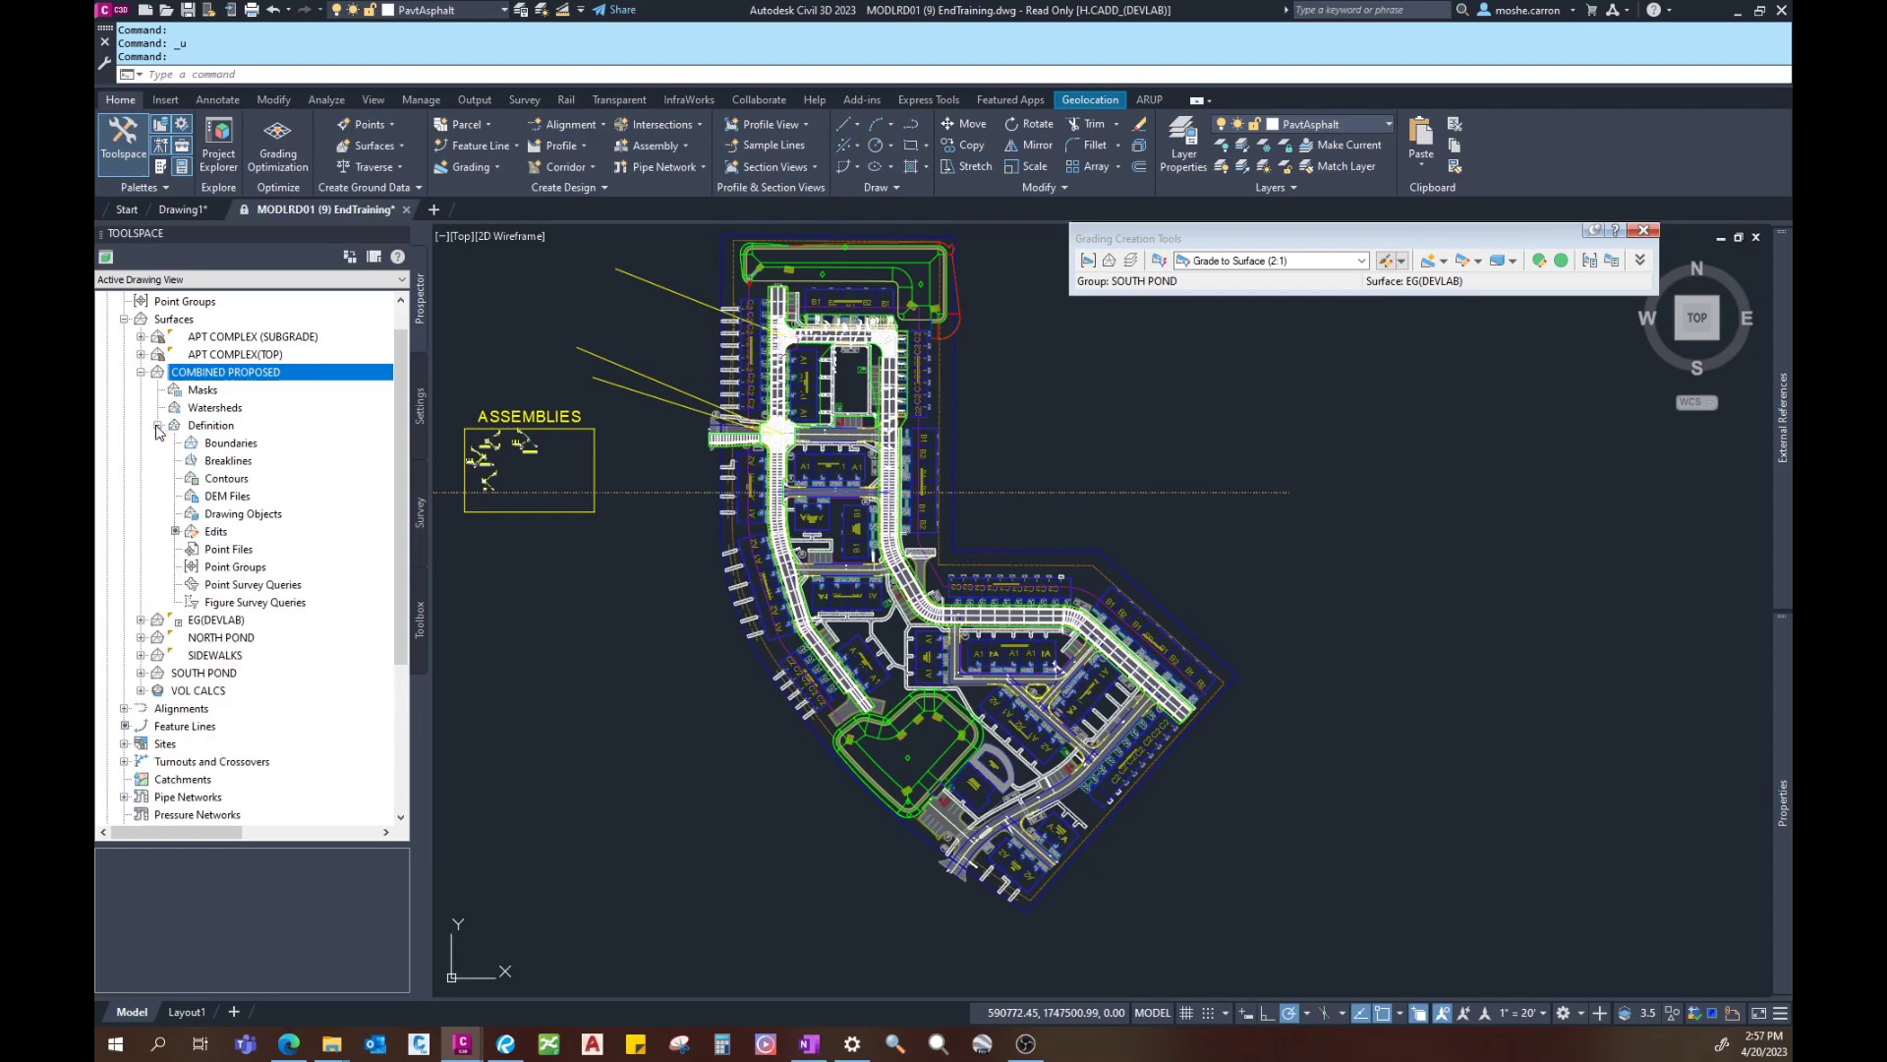
left_click(214, 532)
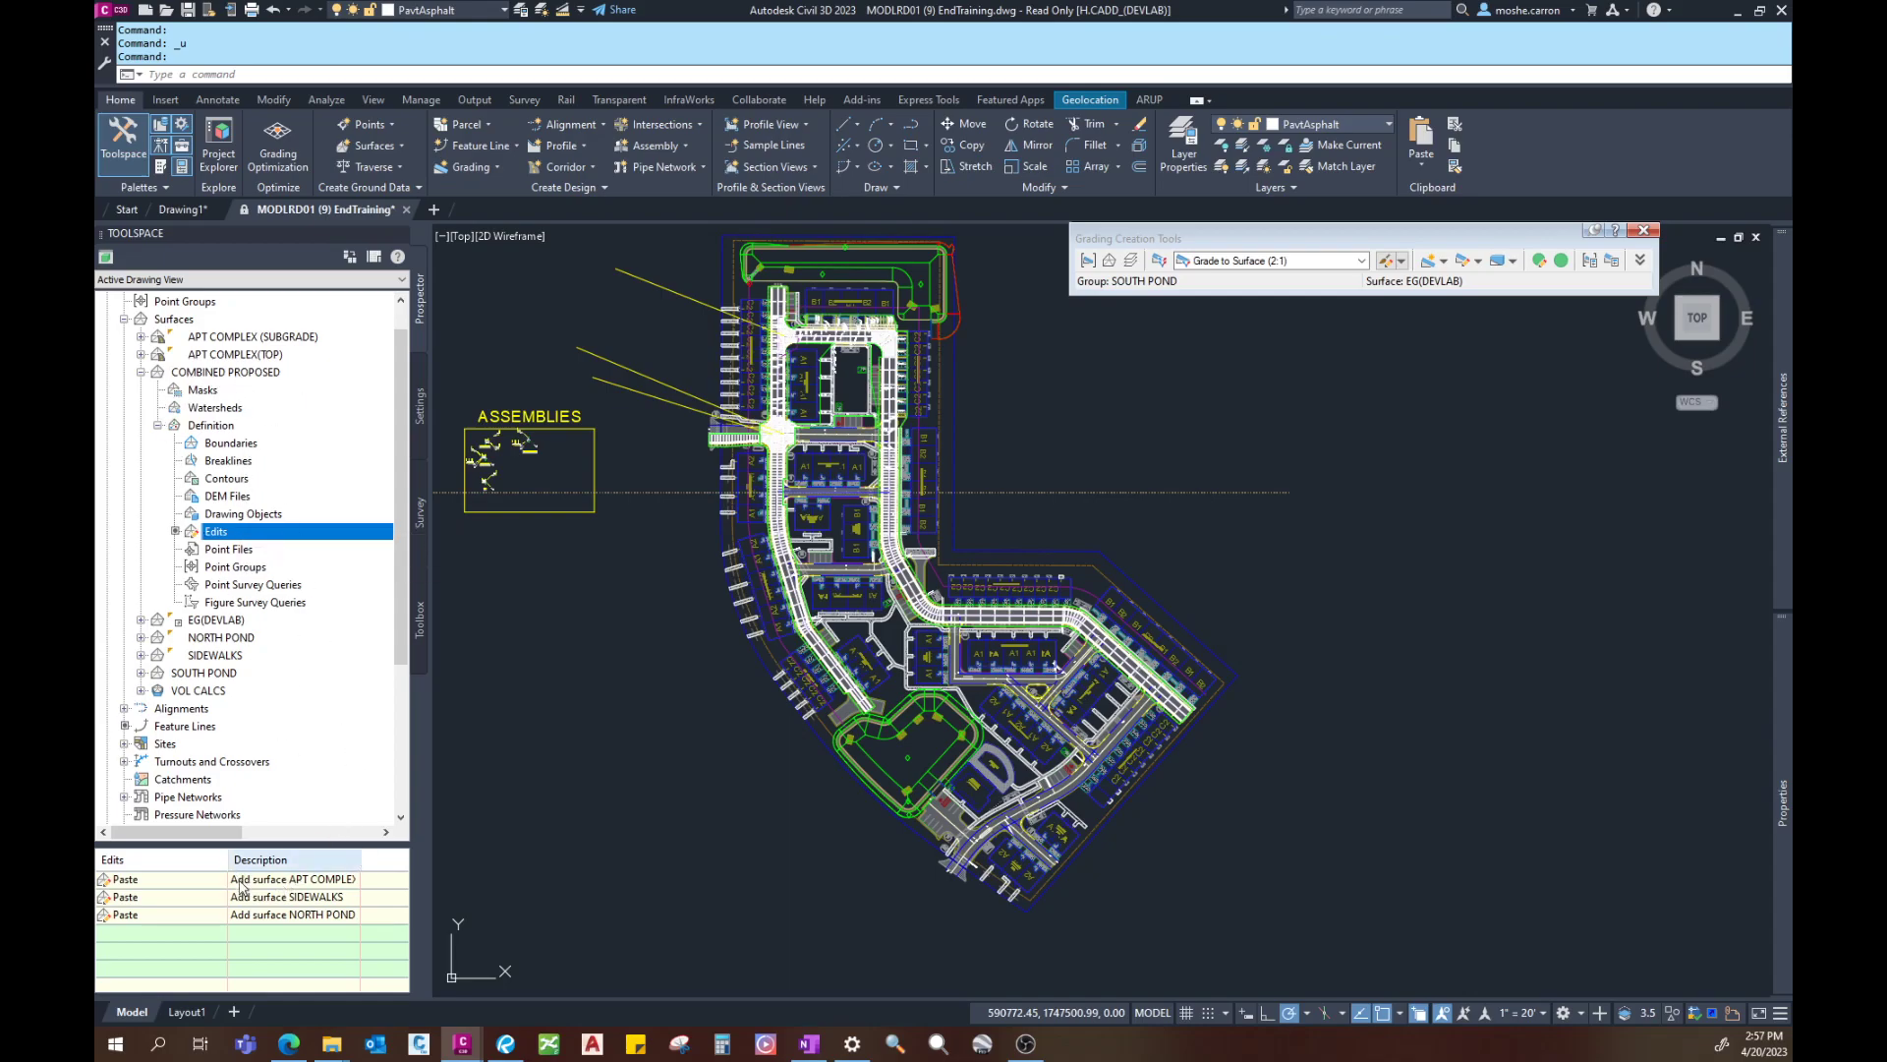
Step: Review the order of the paste operations in the COMBINED PROPOSED surface's definition properties, then close the properties without changes
left_click(249, 373)
right_click(249, 378)
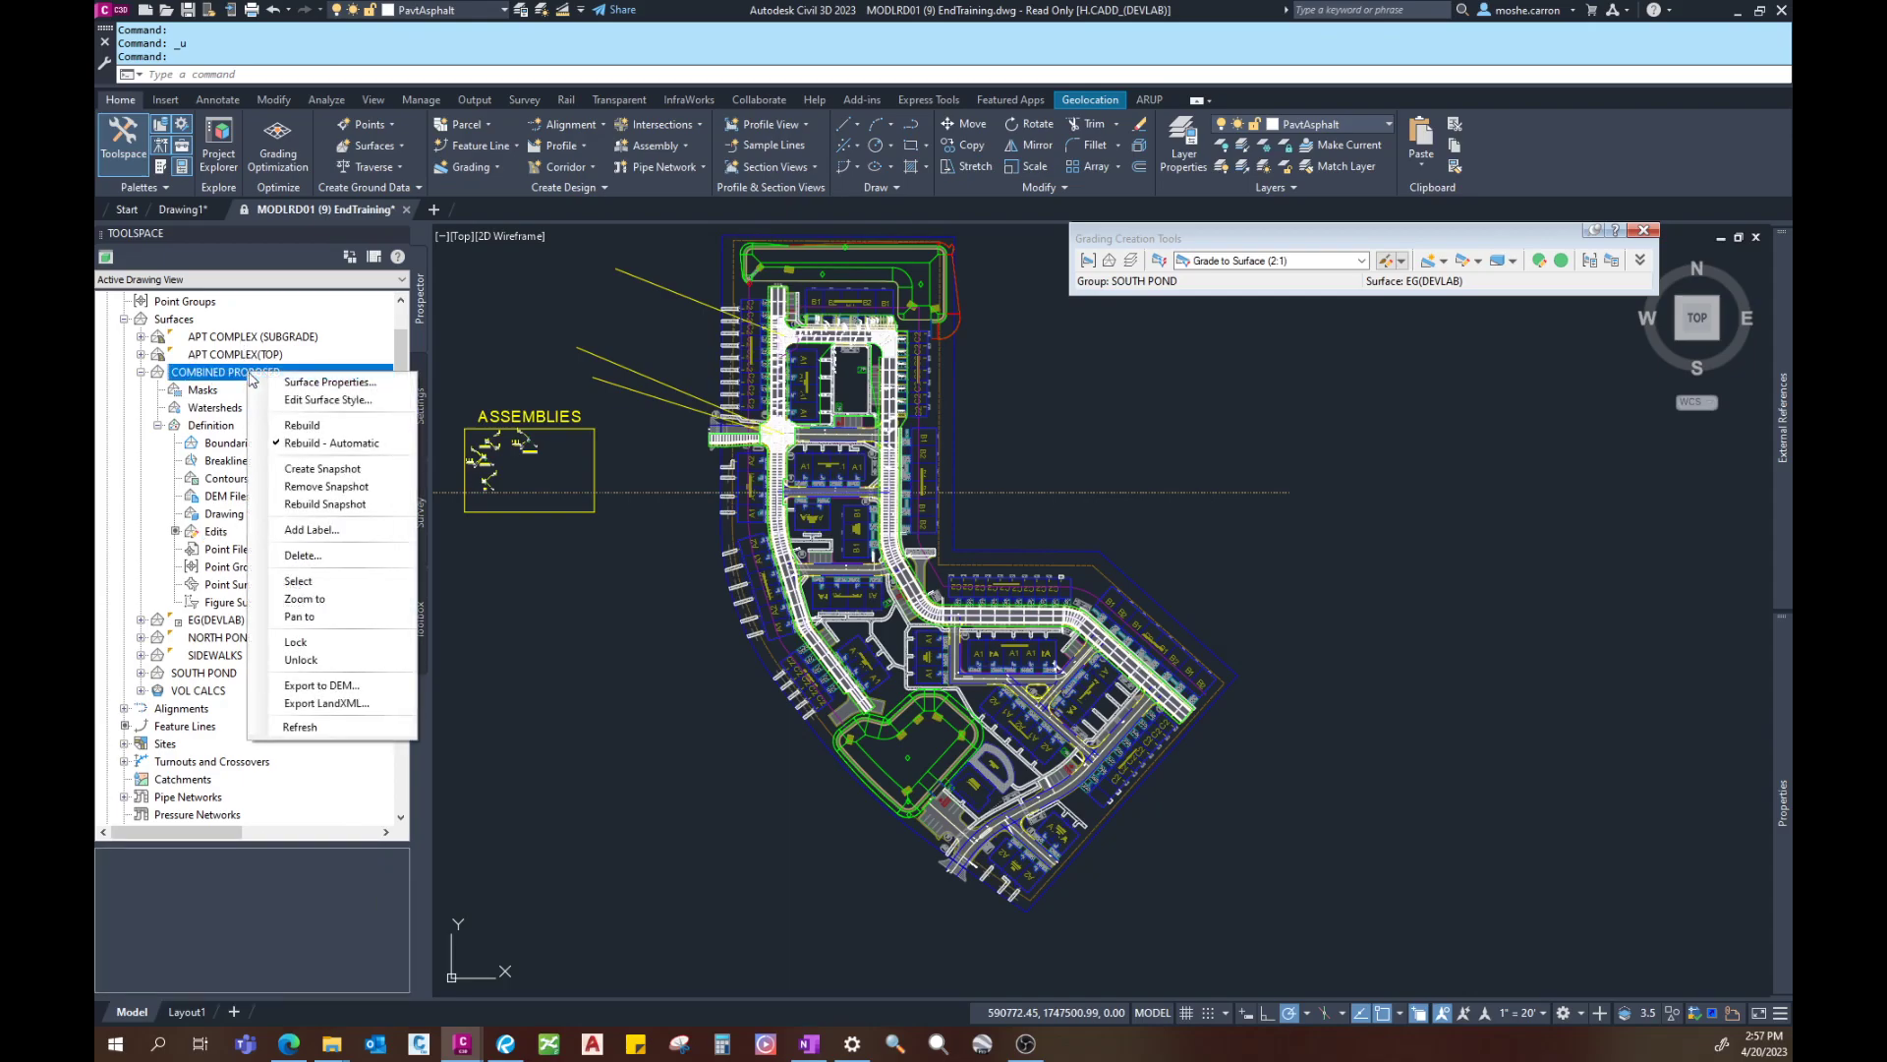
left_click(327, 383)
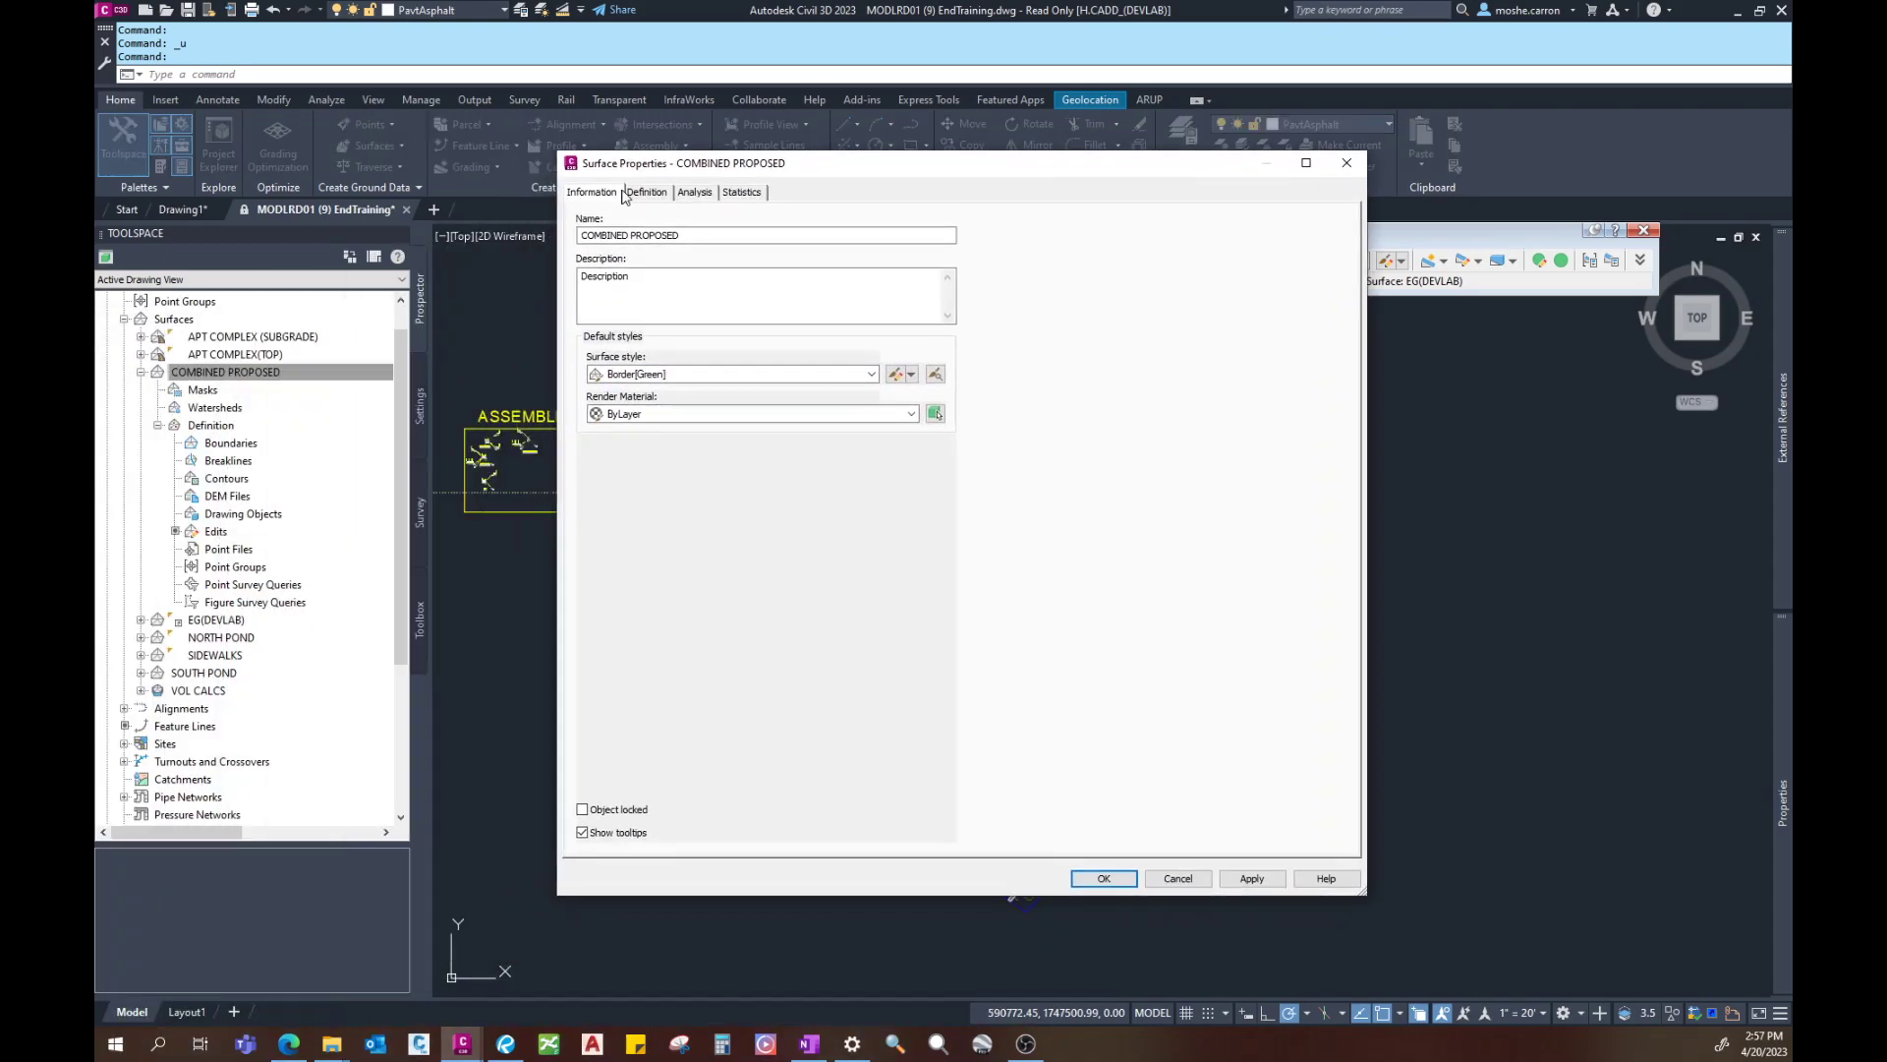
left_click(649, 196)
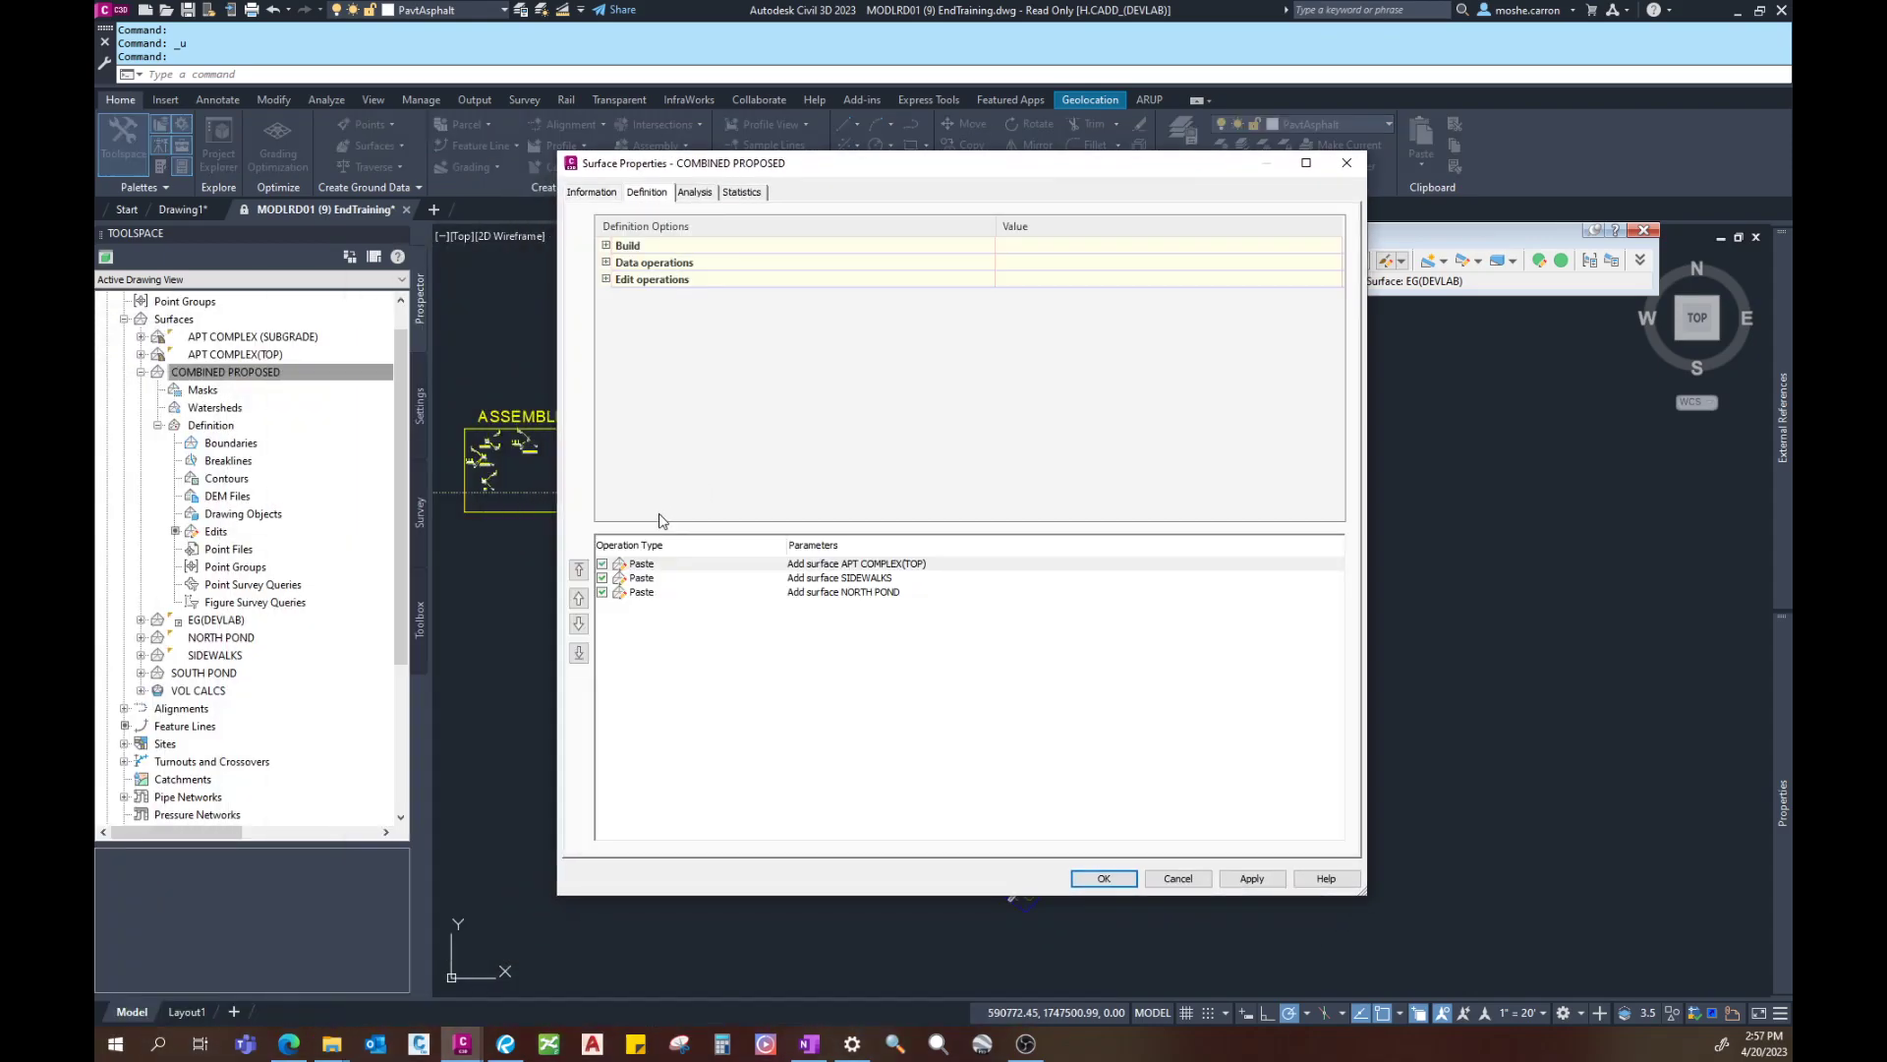
left_click(655, 579)
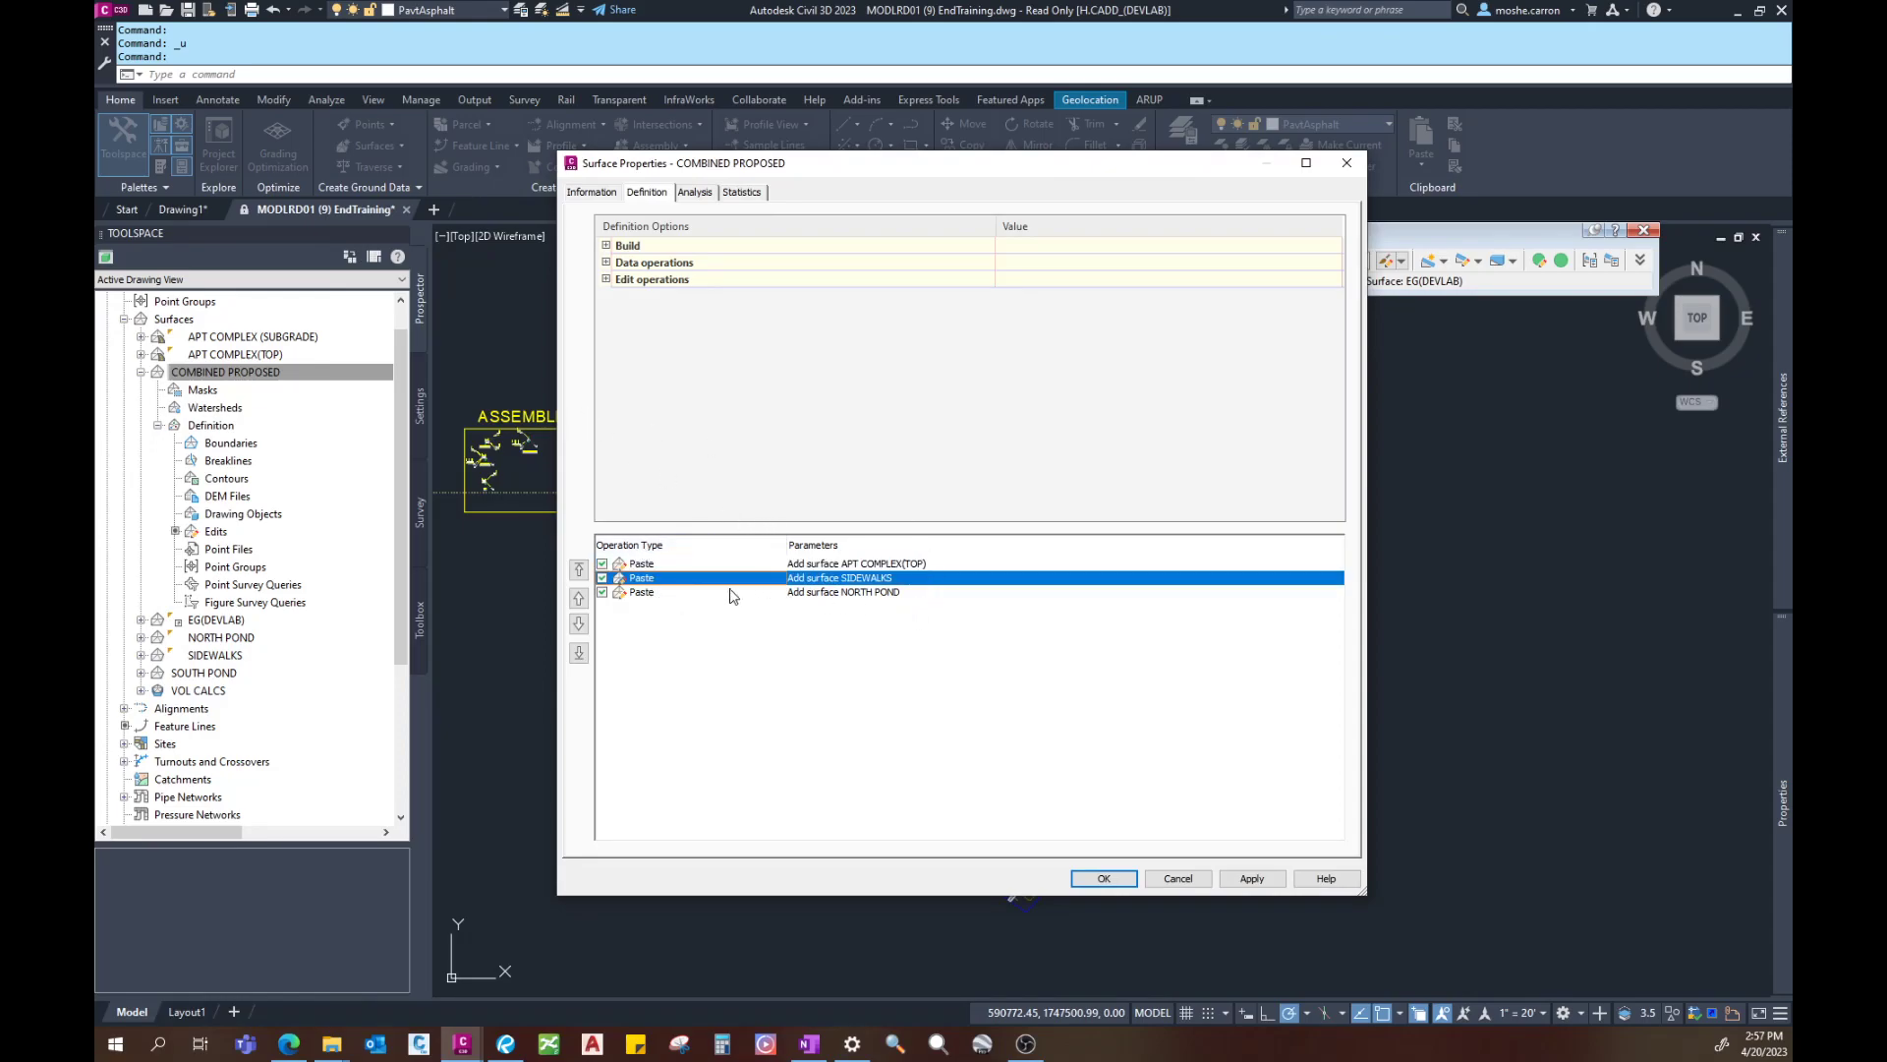
left_click(645, 593)
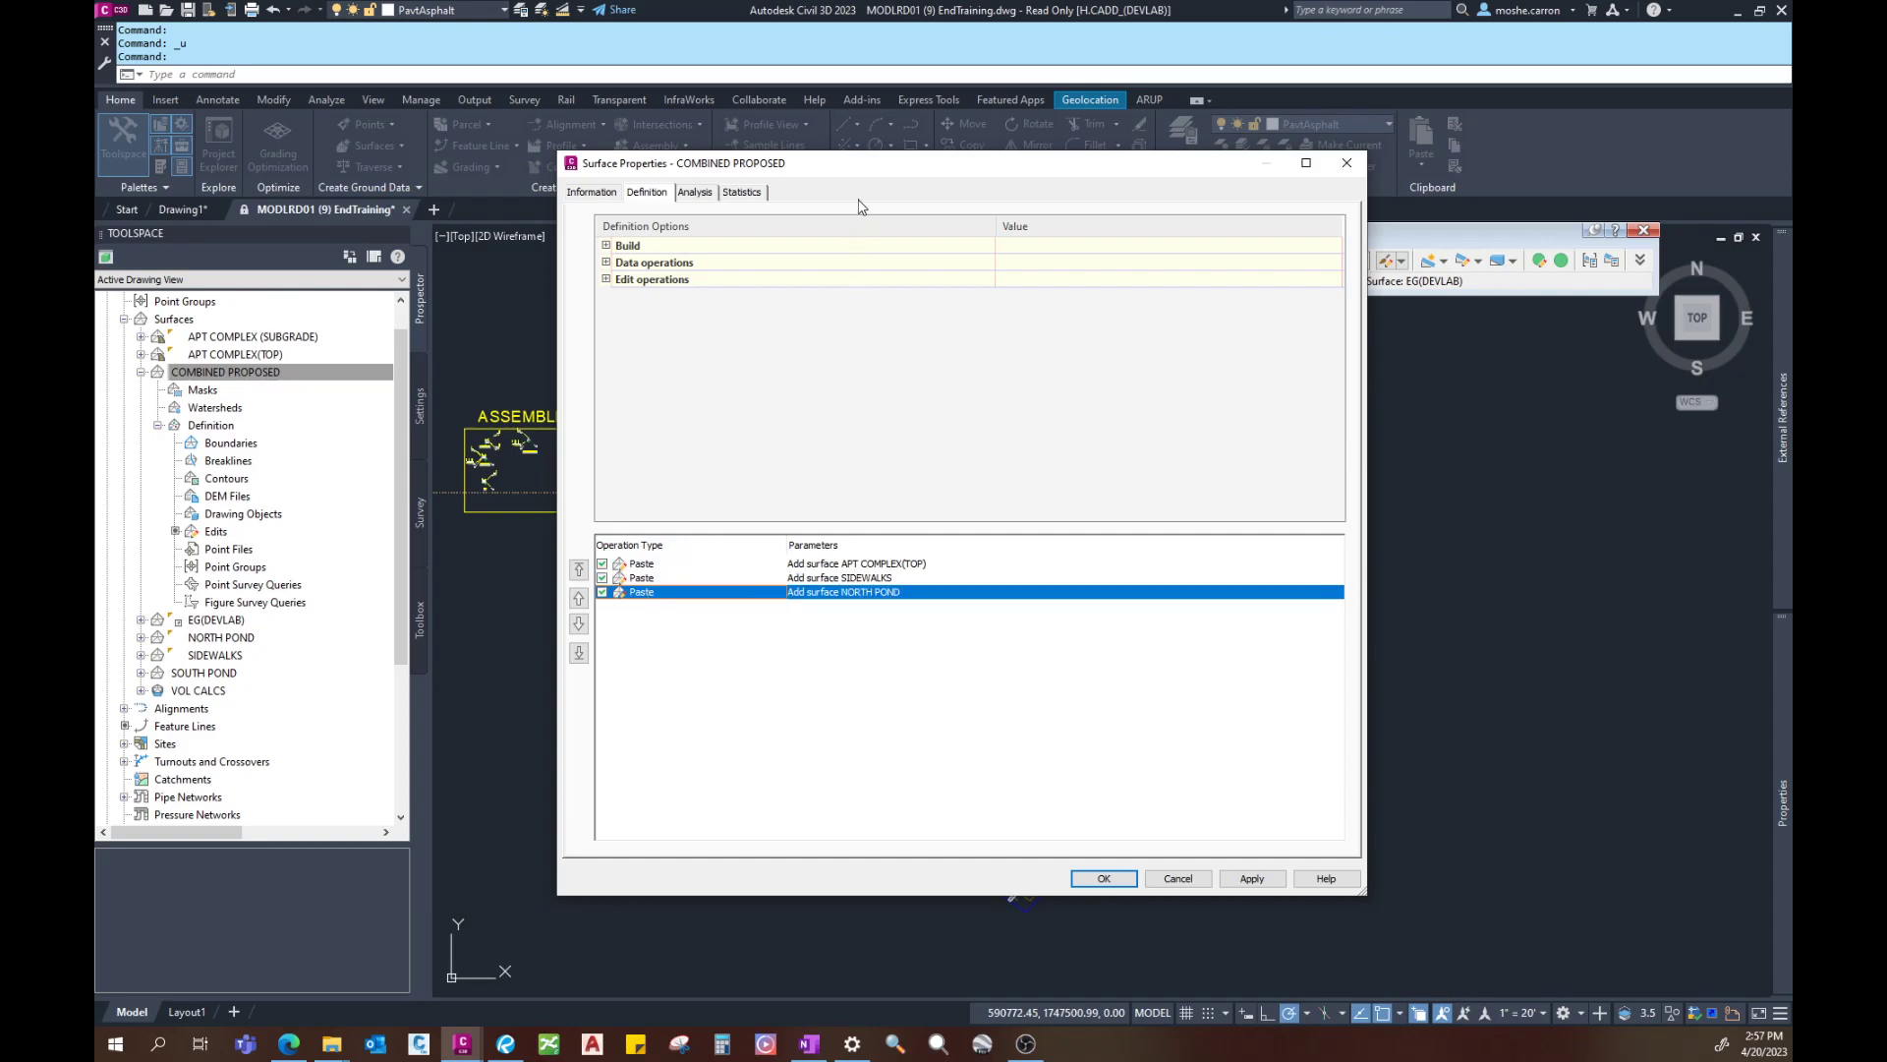
left_click_drag(862, 174, 912, 256)
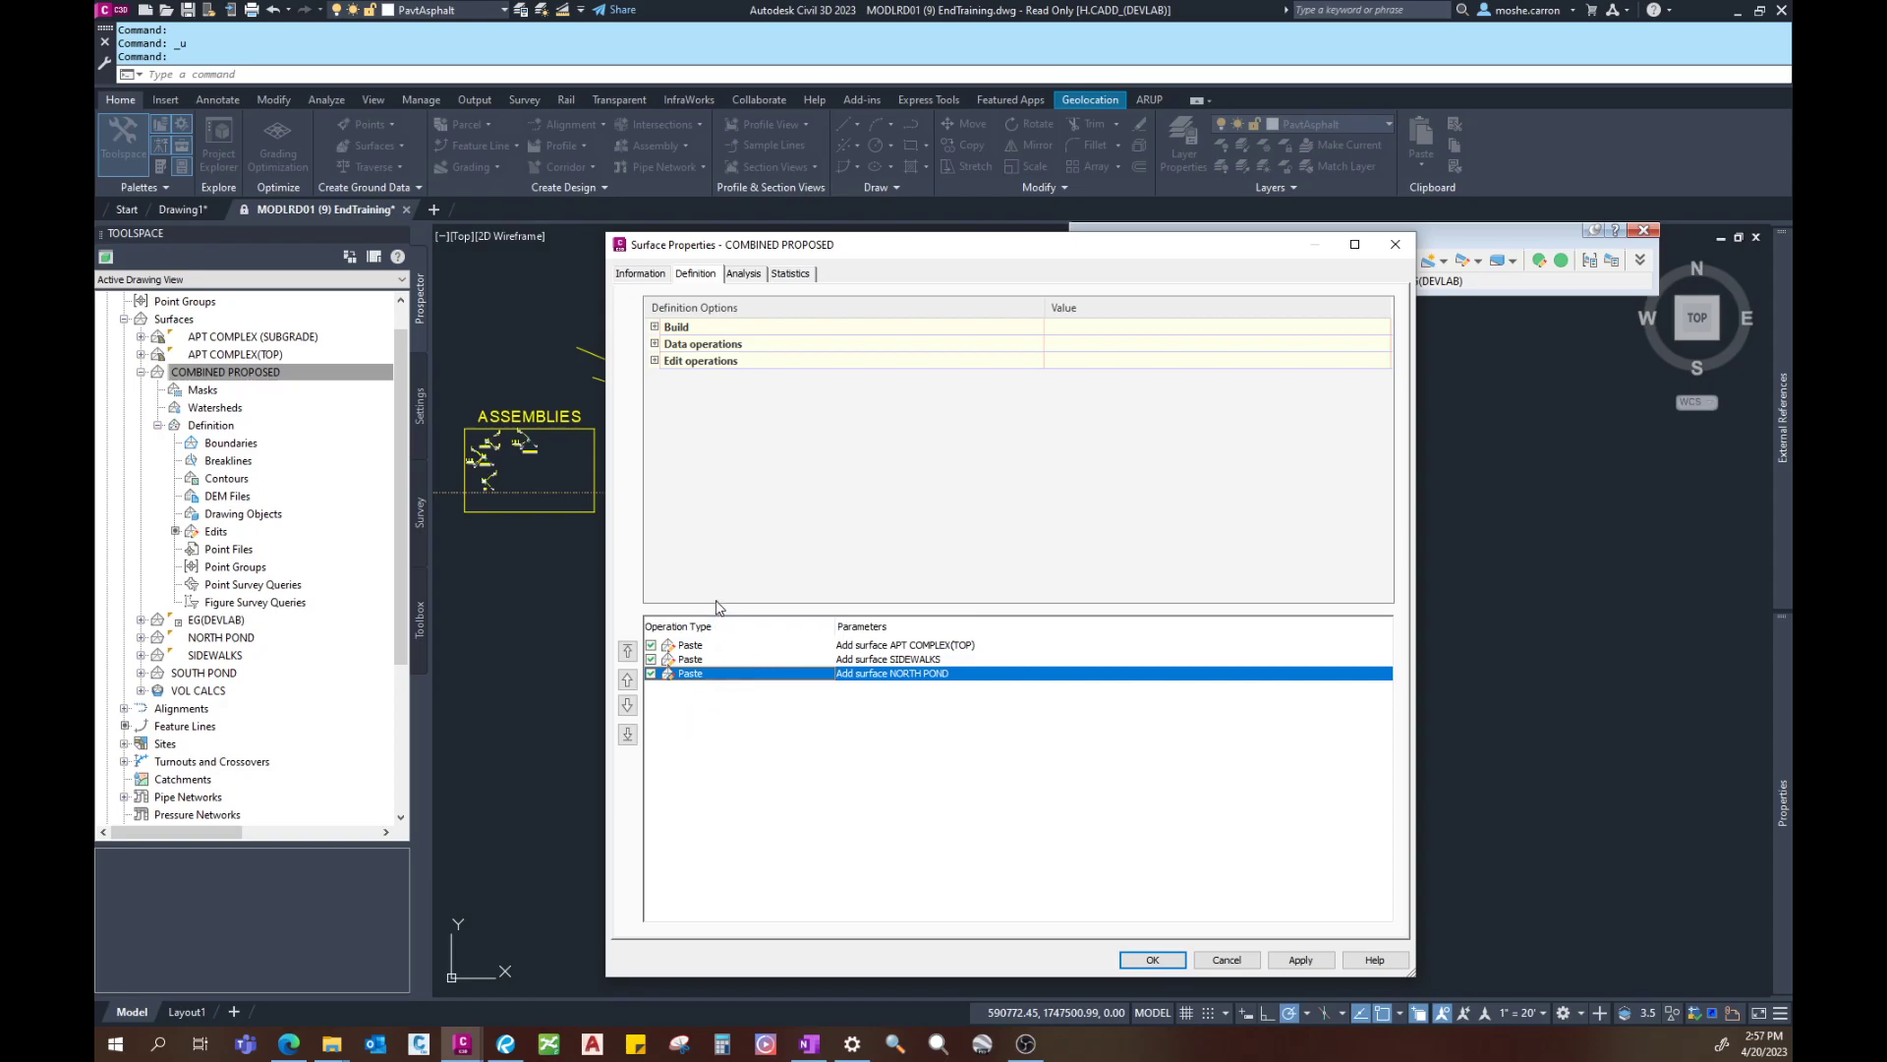
mouse_move(1172, 249)
left_mouse_down()
mouse_move(1187, 291)
mouse_move(1238, 275)
left_mouse_up()
left_click(1462, 270)
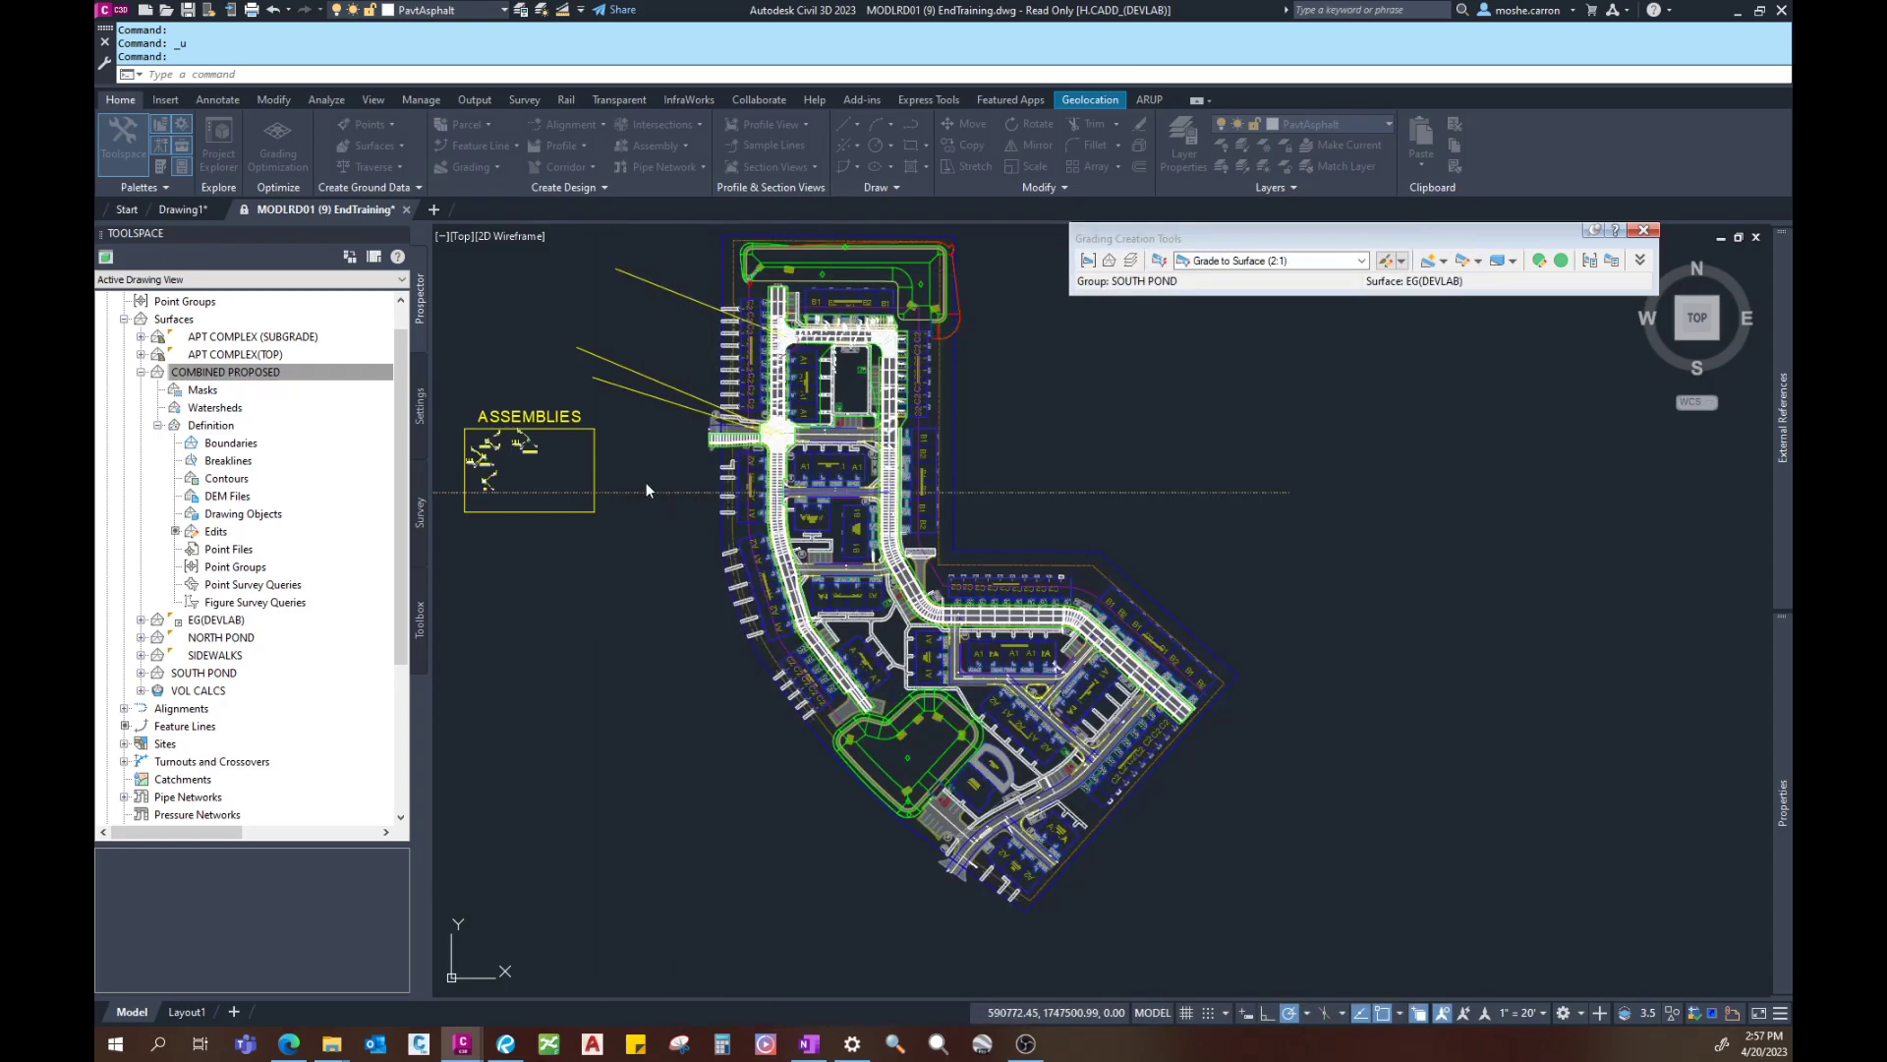
Step: Select the COMBINED PROPOSED surface and inspect it from a tilted 3D view in the Object Viewer, then close the viewer
right_click(270, 371)
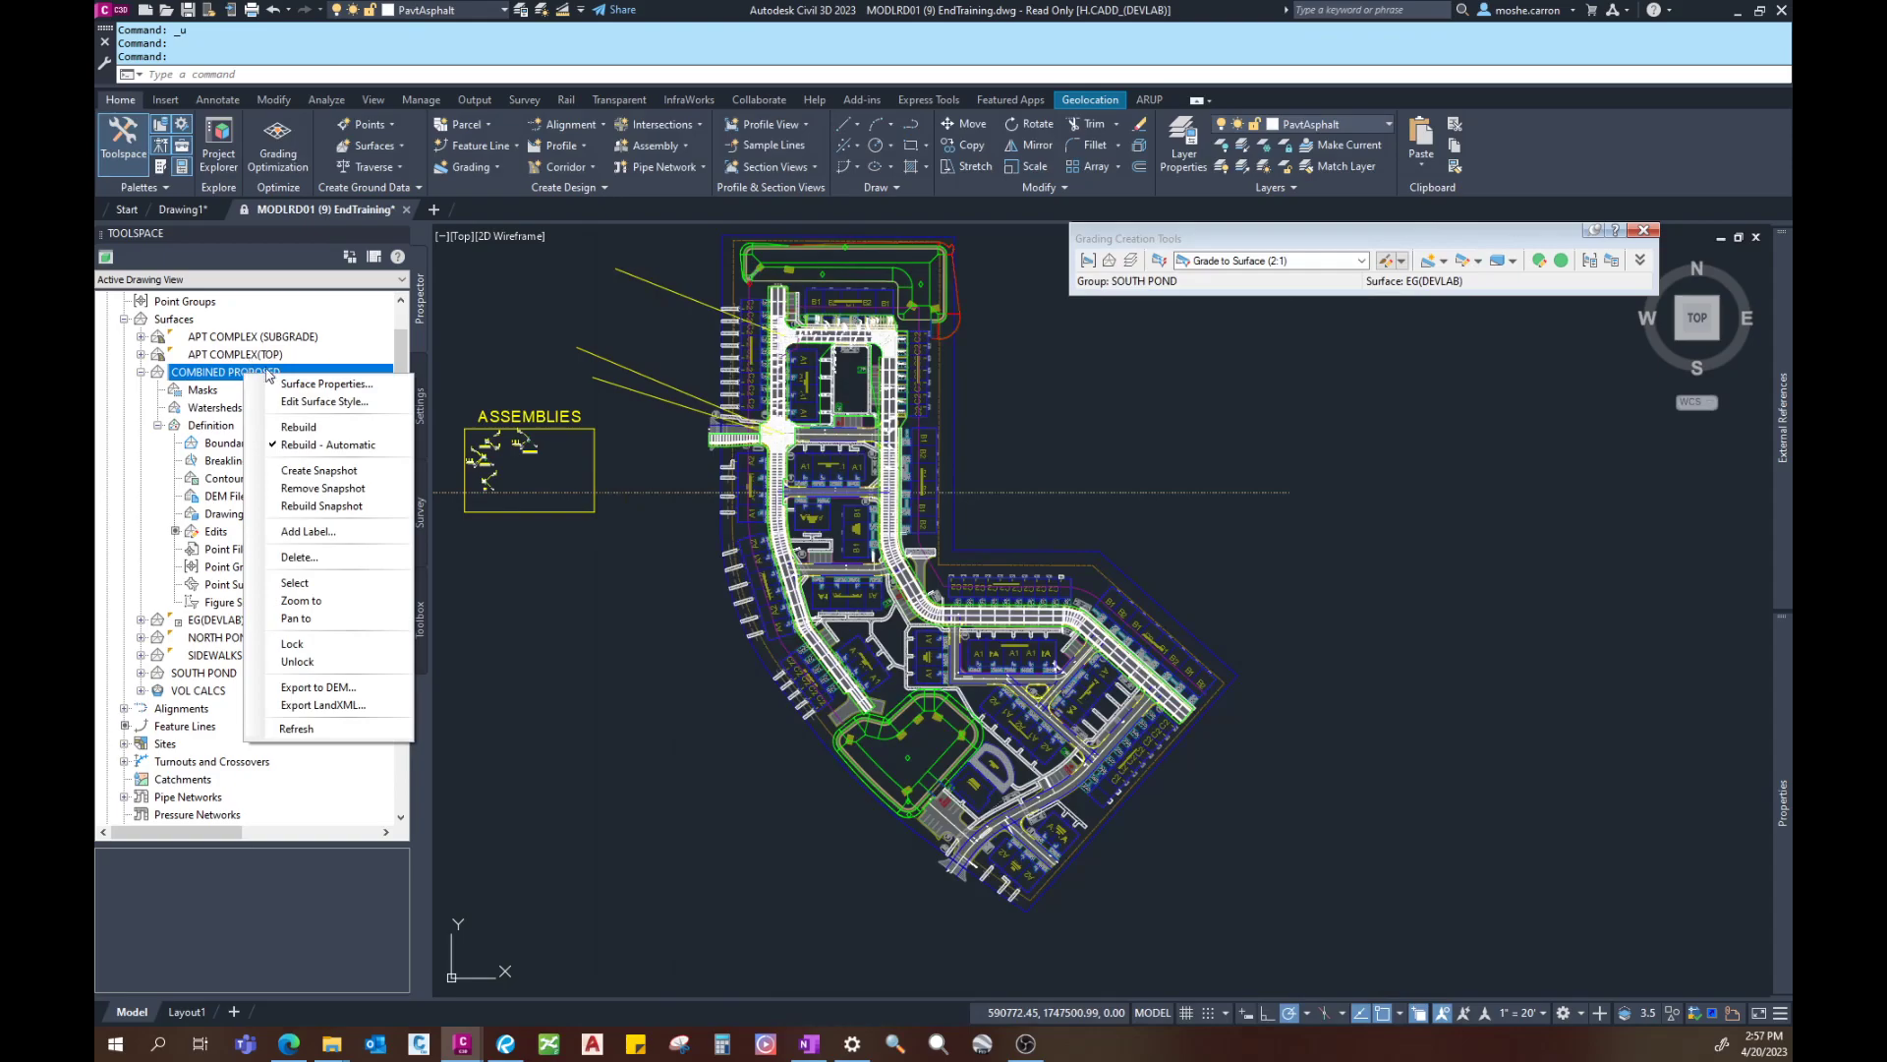
left_click(323, 581)
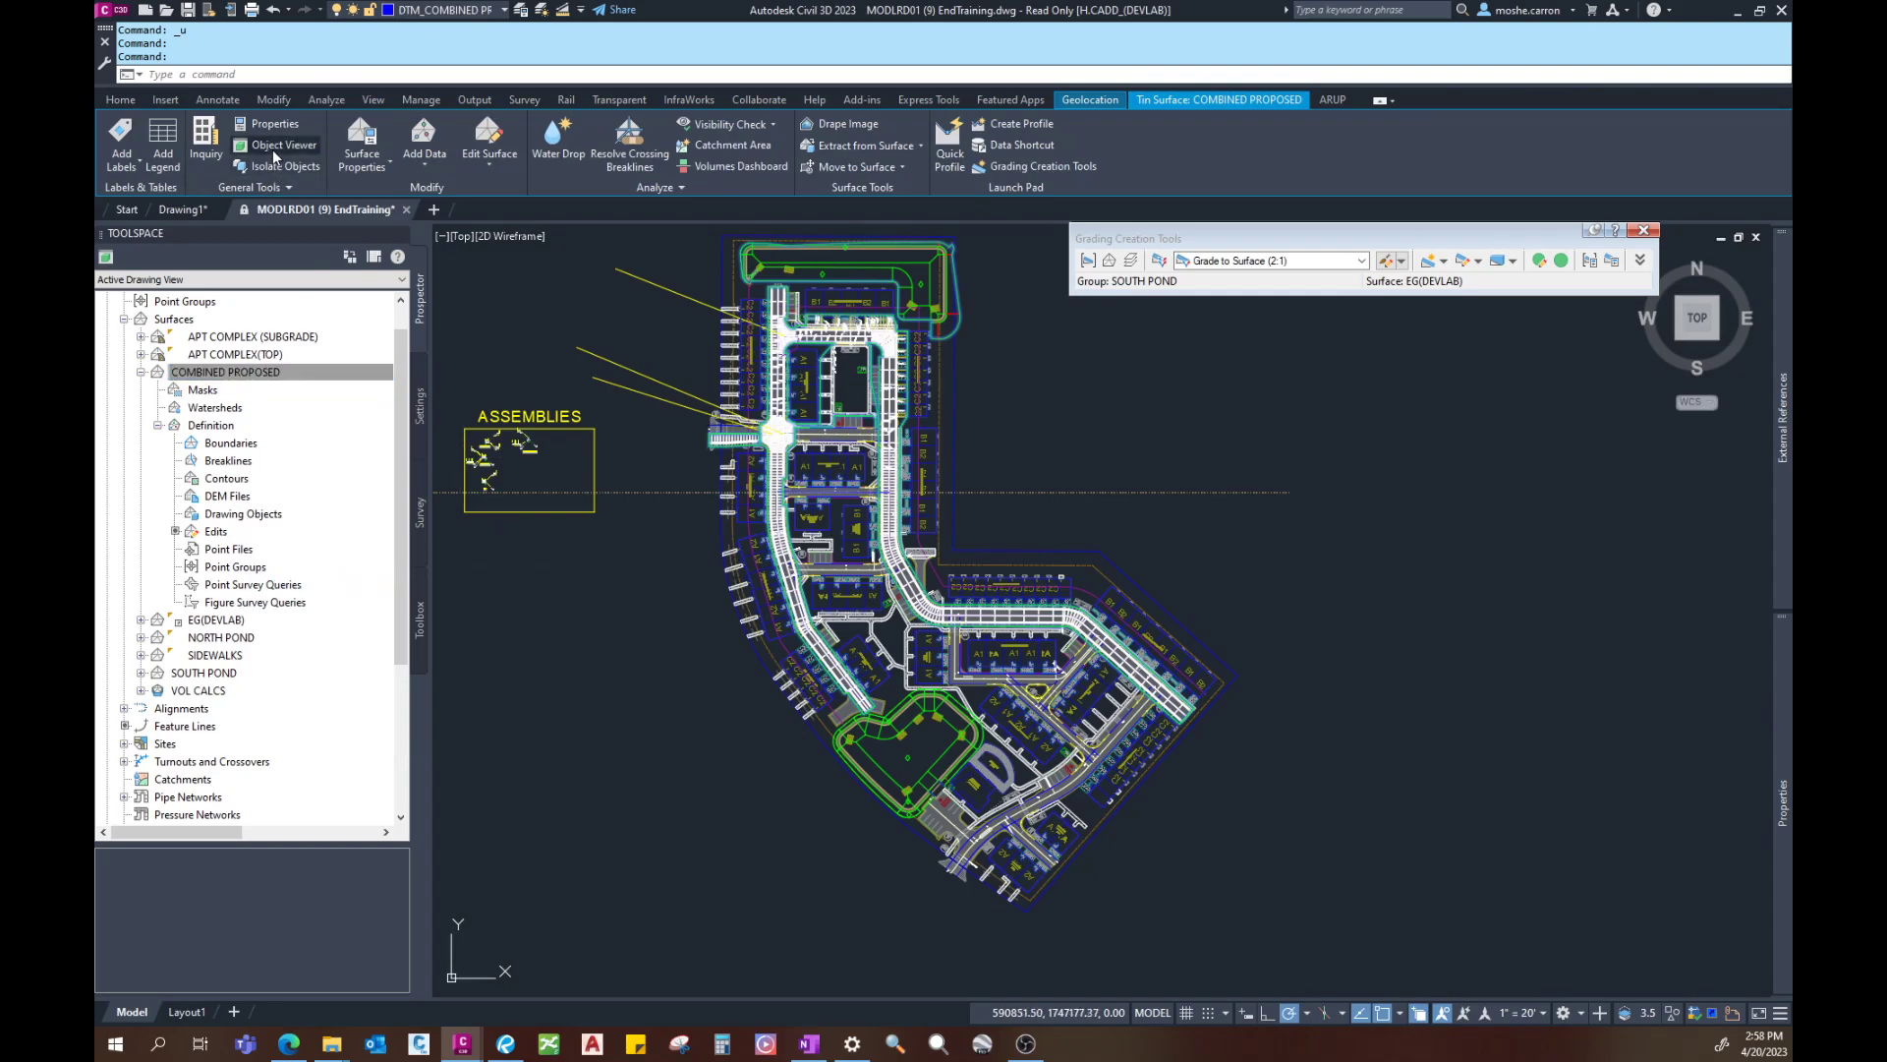
left_click(273, 147)
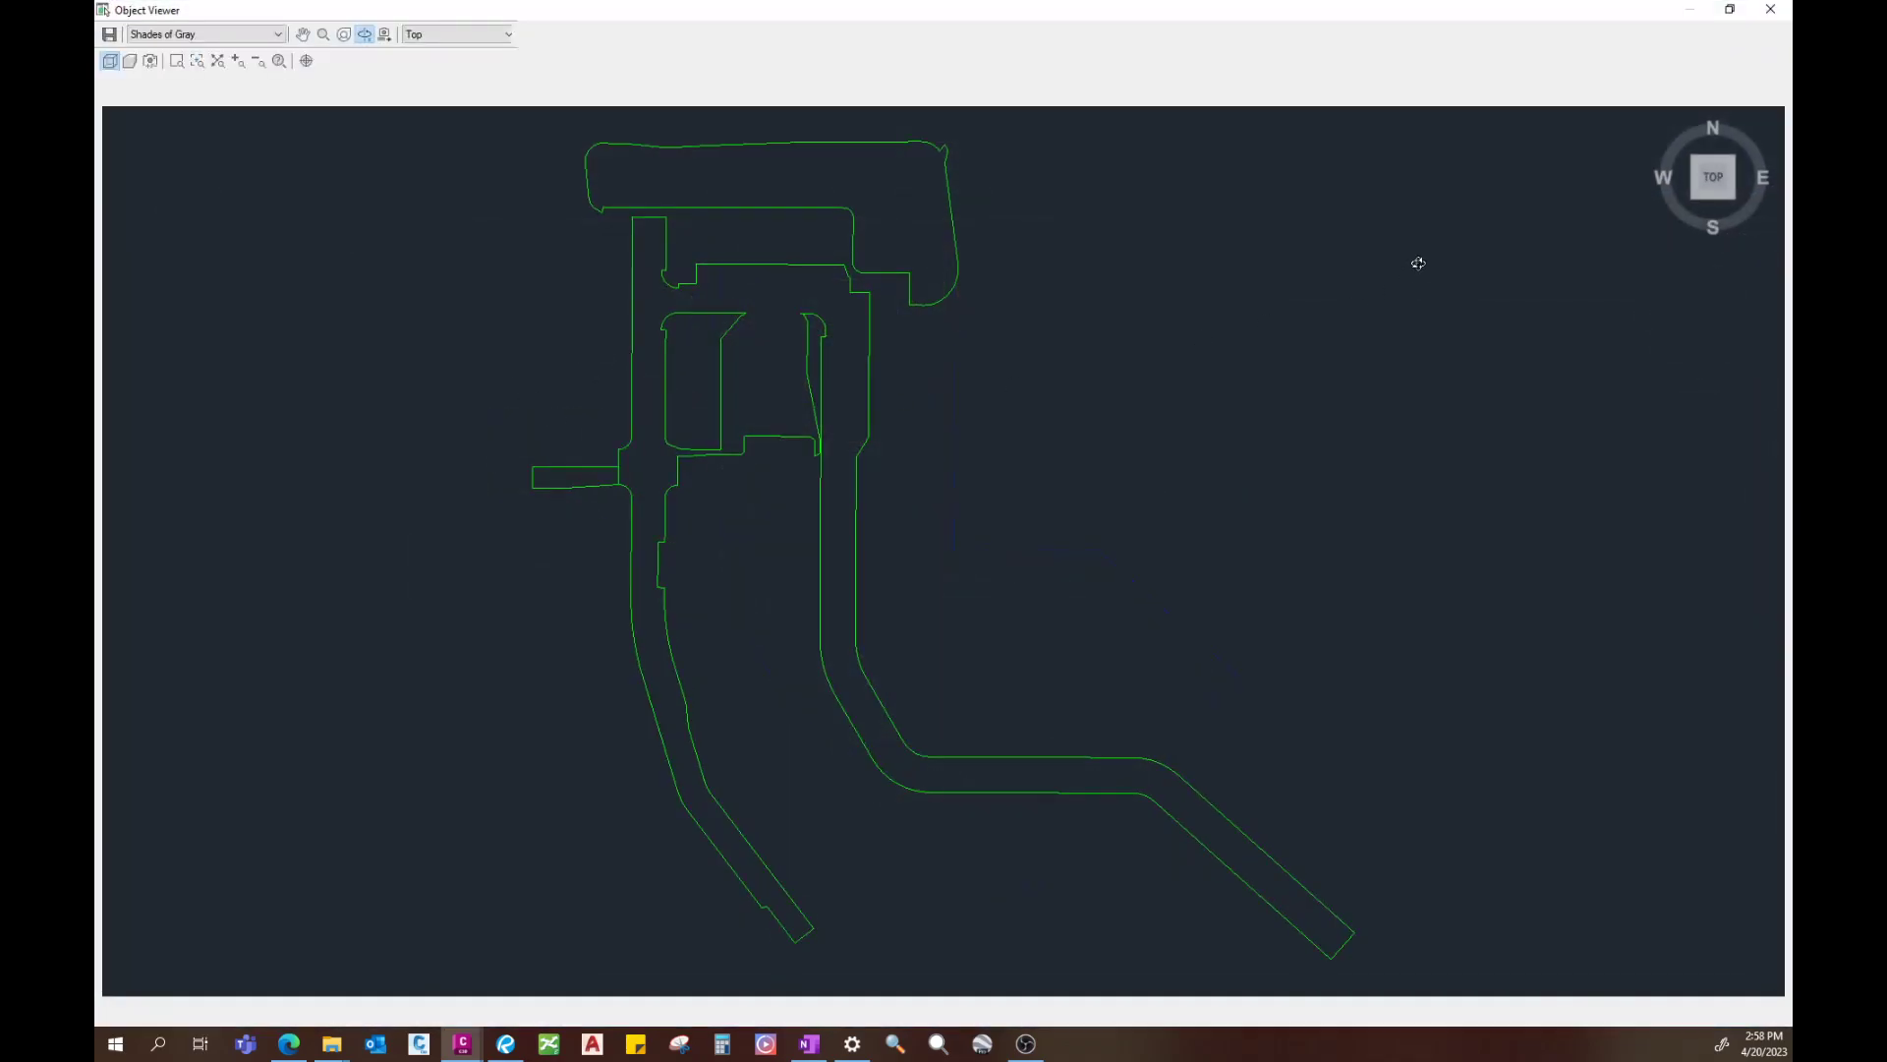
left_click(1698, 201)
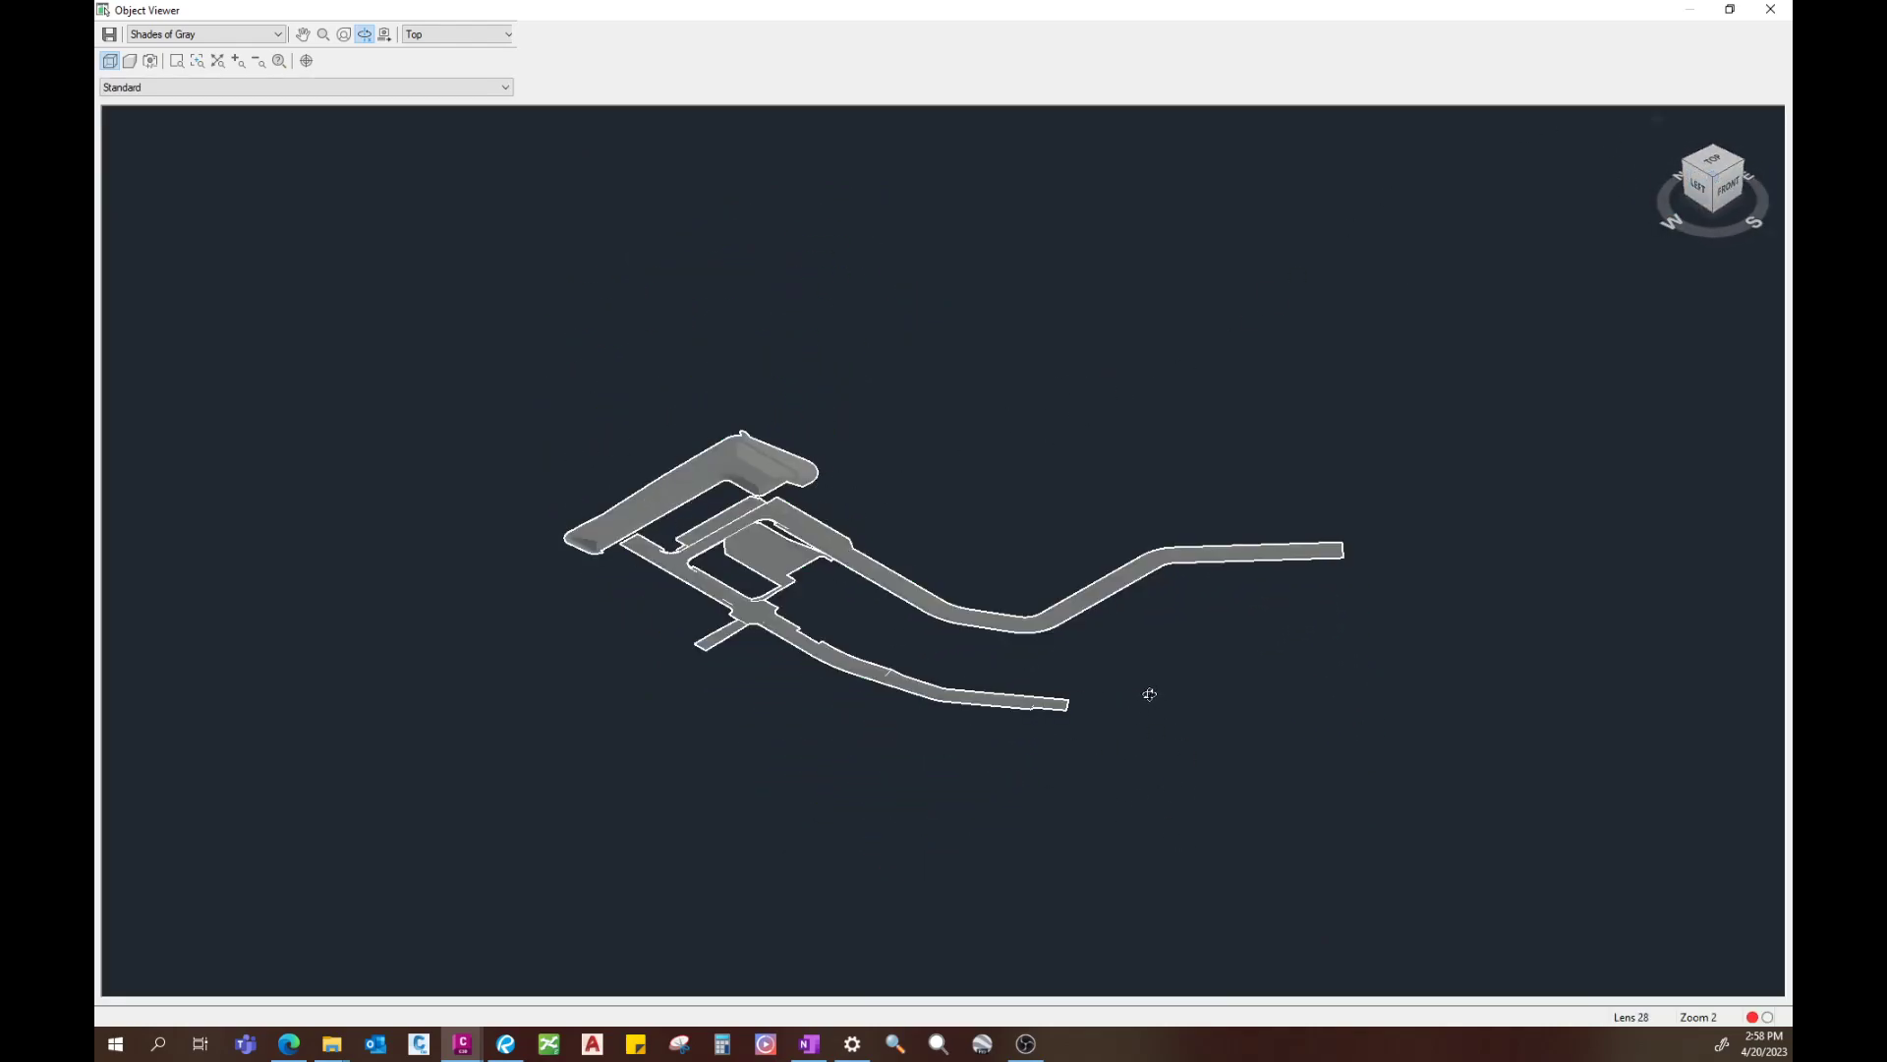
left_click(1758, 9)
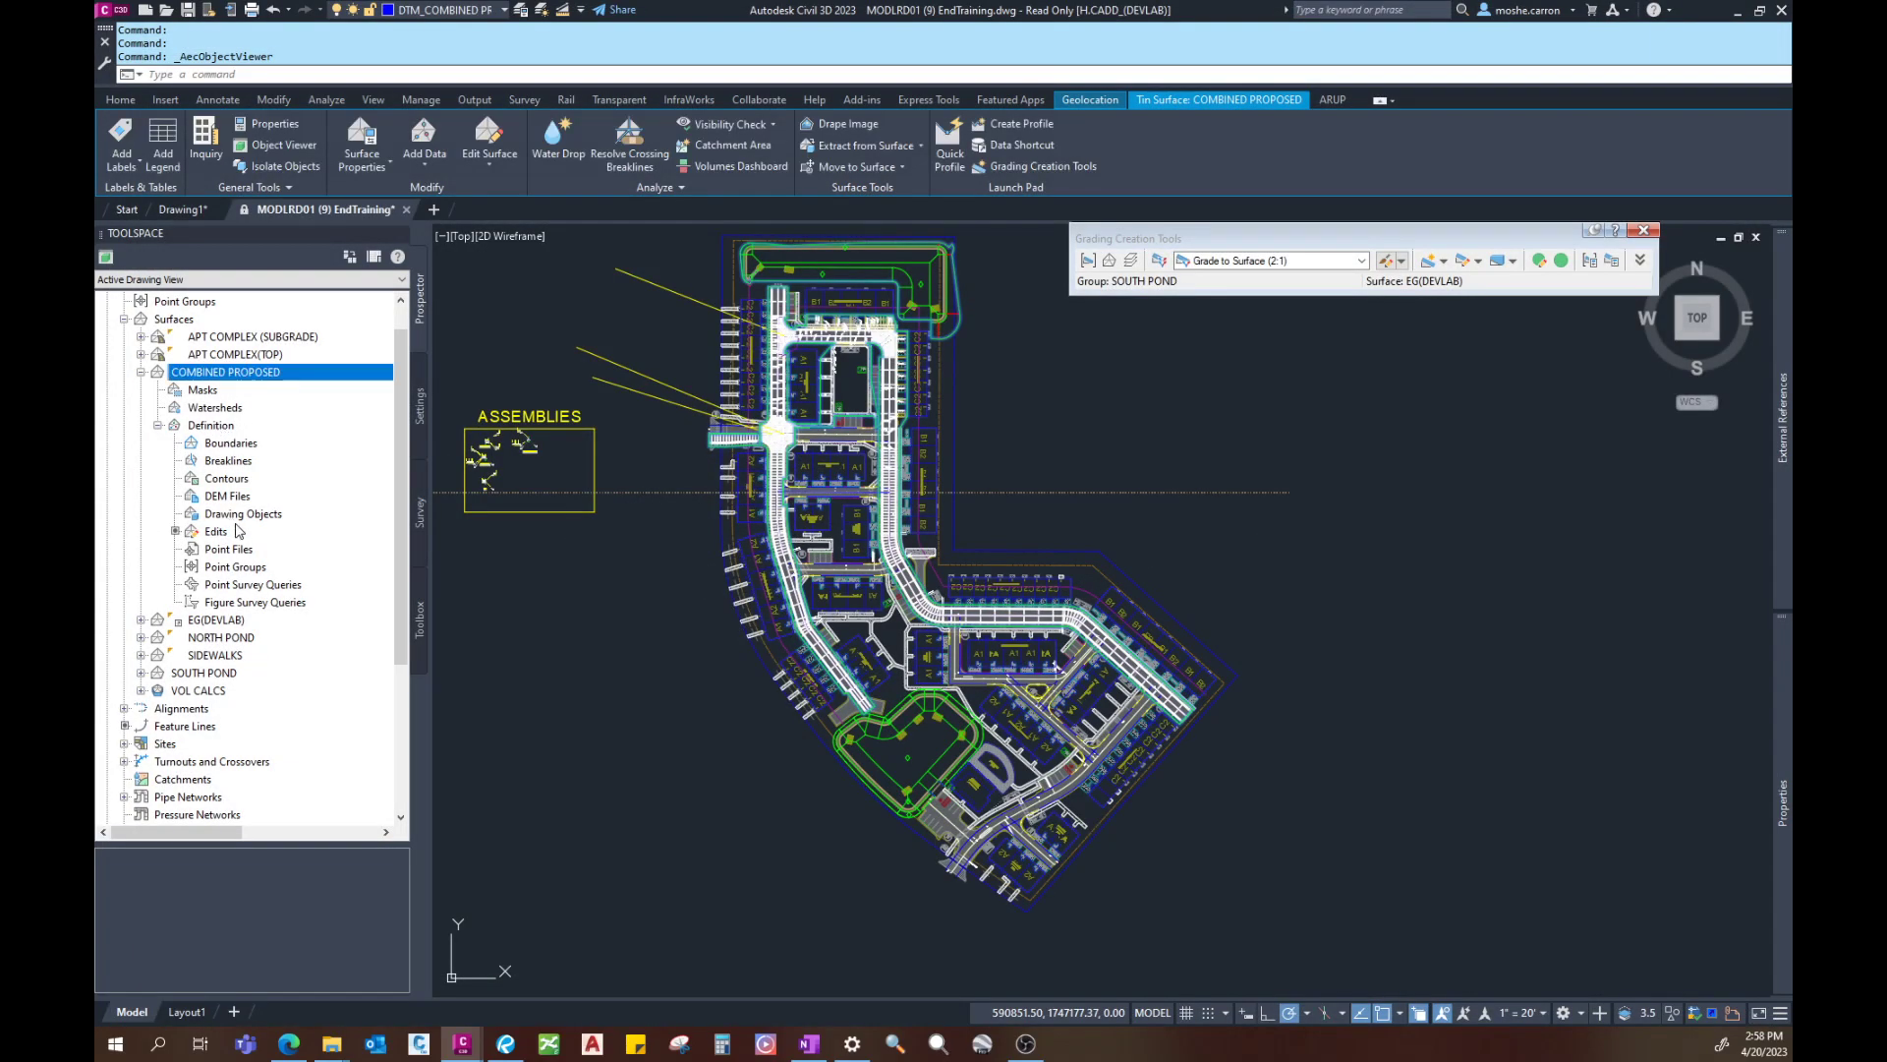
Step: Paste the SOUTH POND surface into the COMBINED PROPOSED surface as an additional edit
right_click(215, 532)
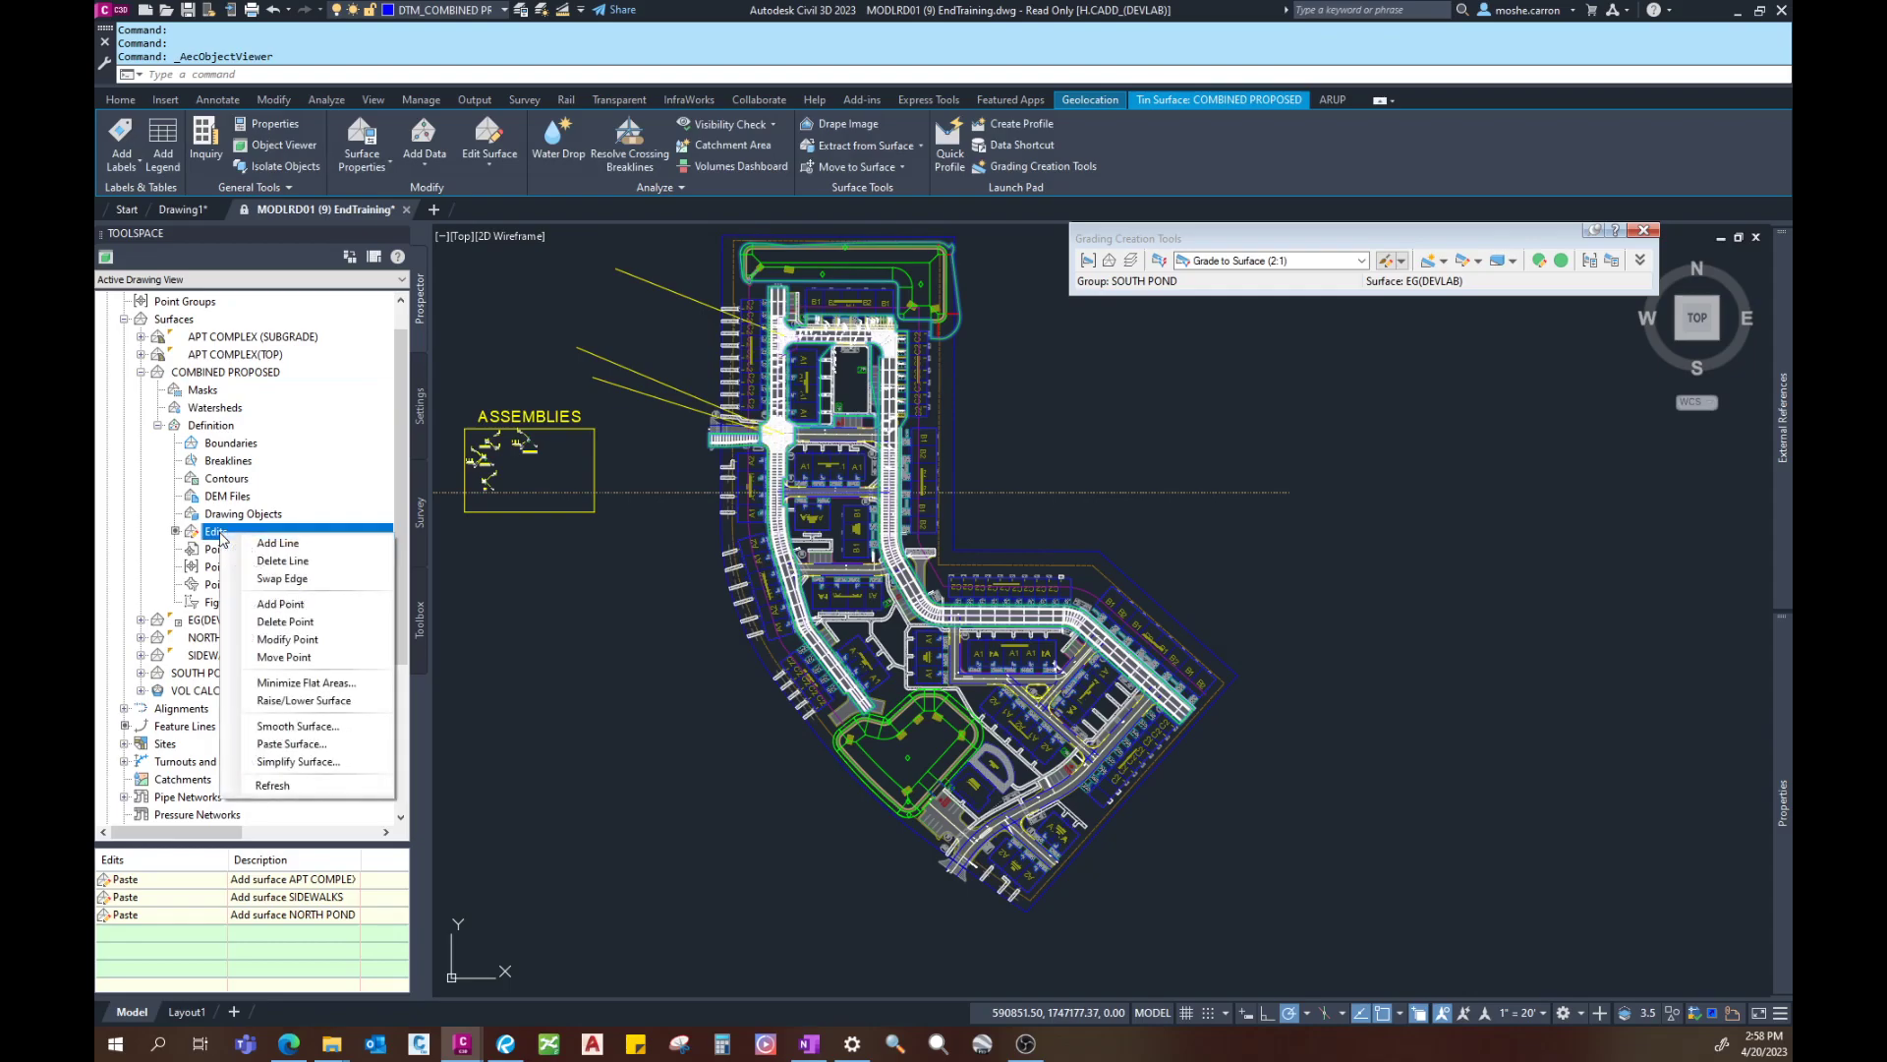
left_click(292, 744)
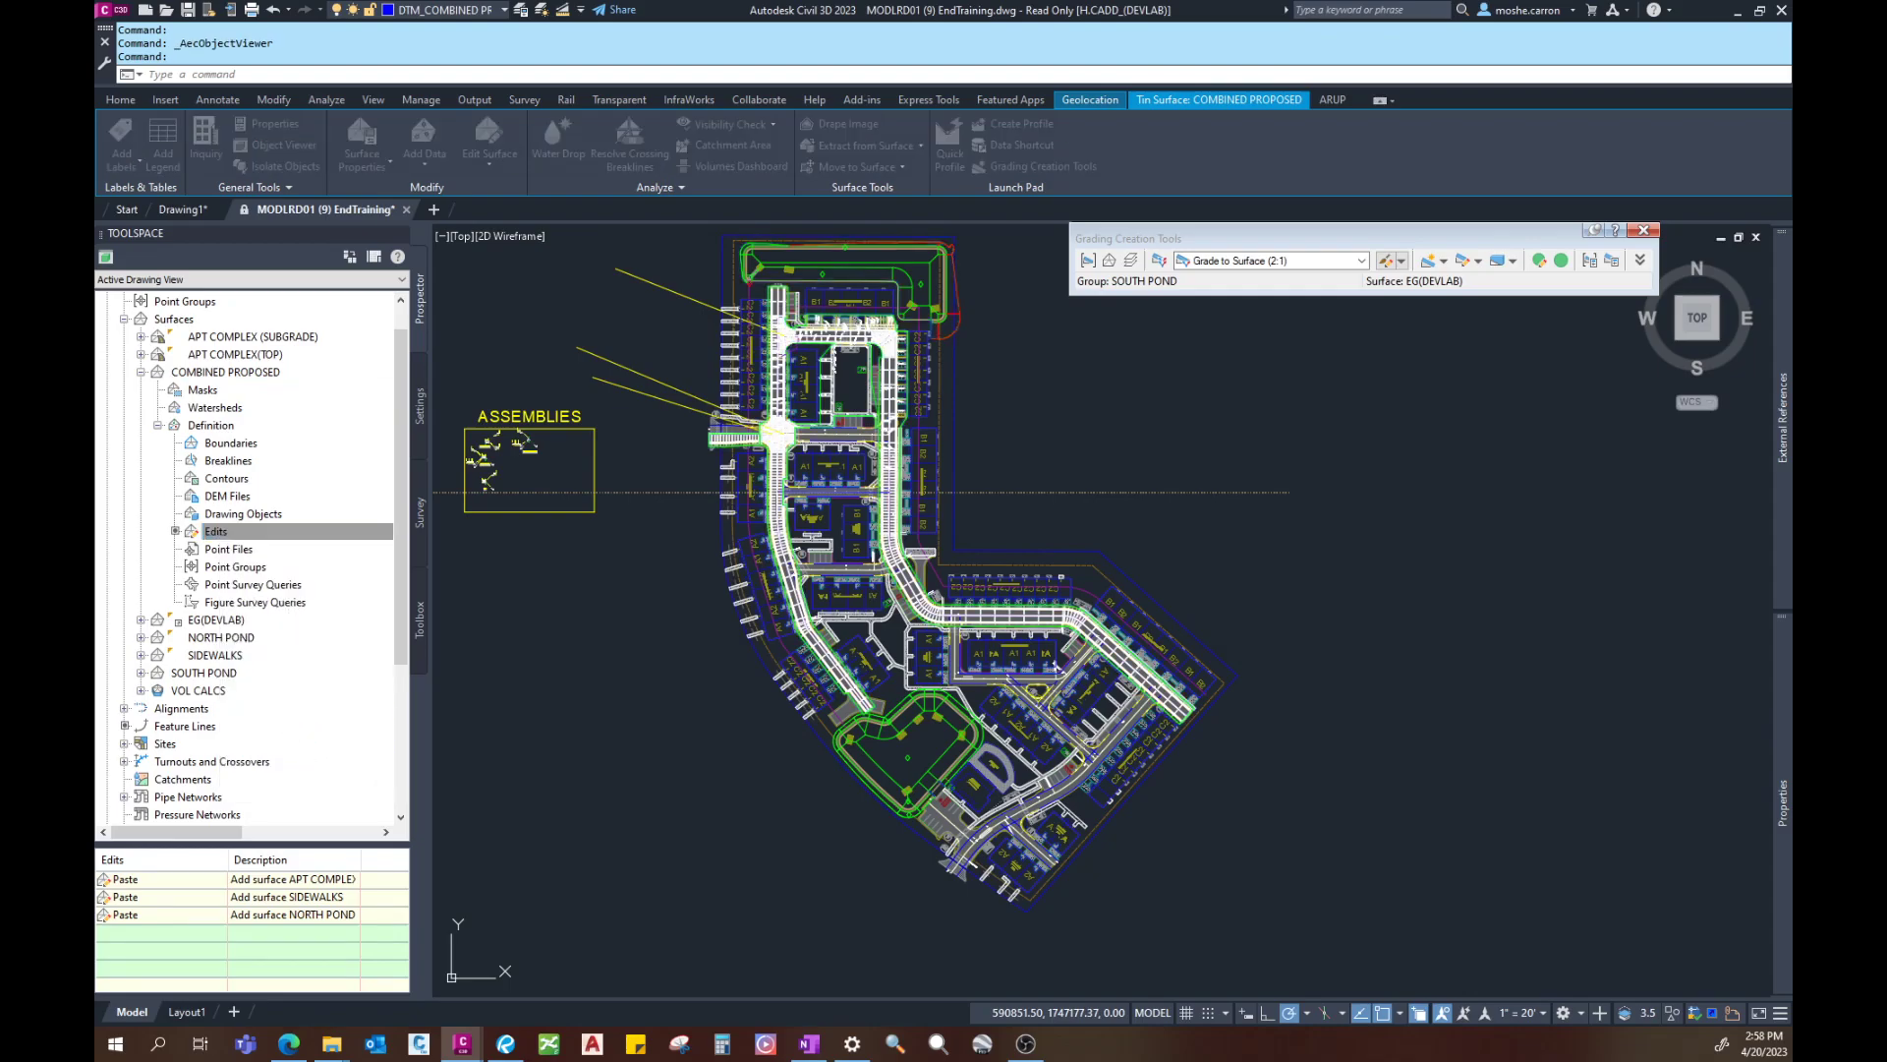
left_click_drag(510, 434, 783, 571)
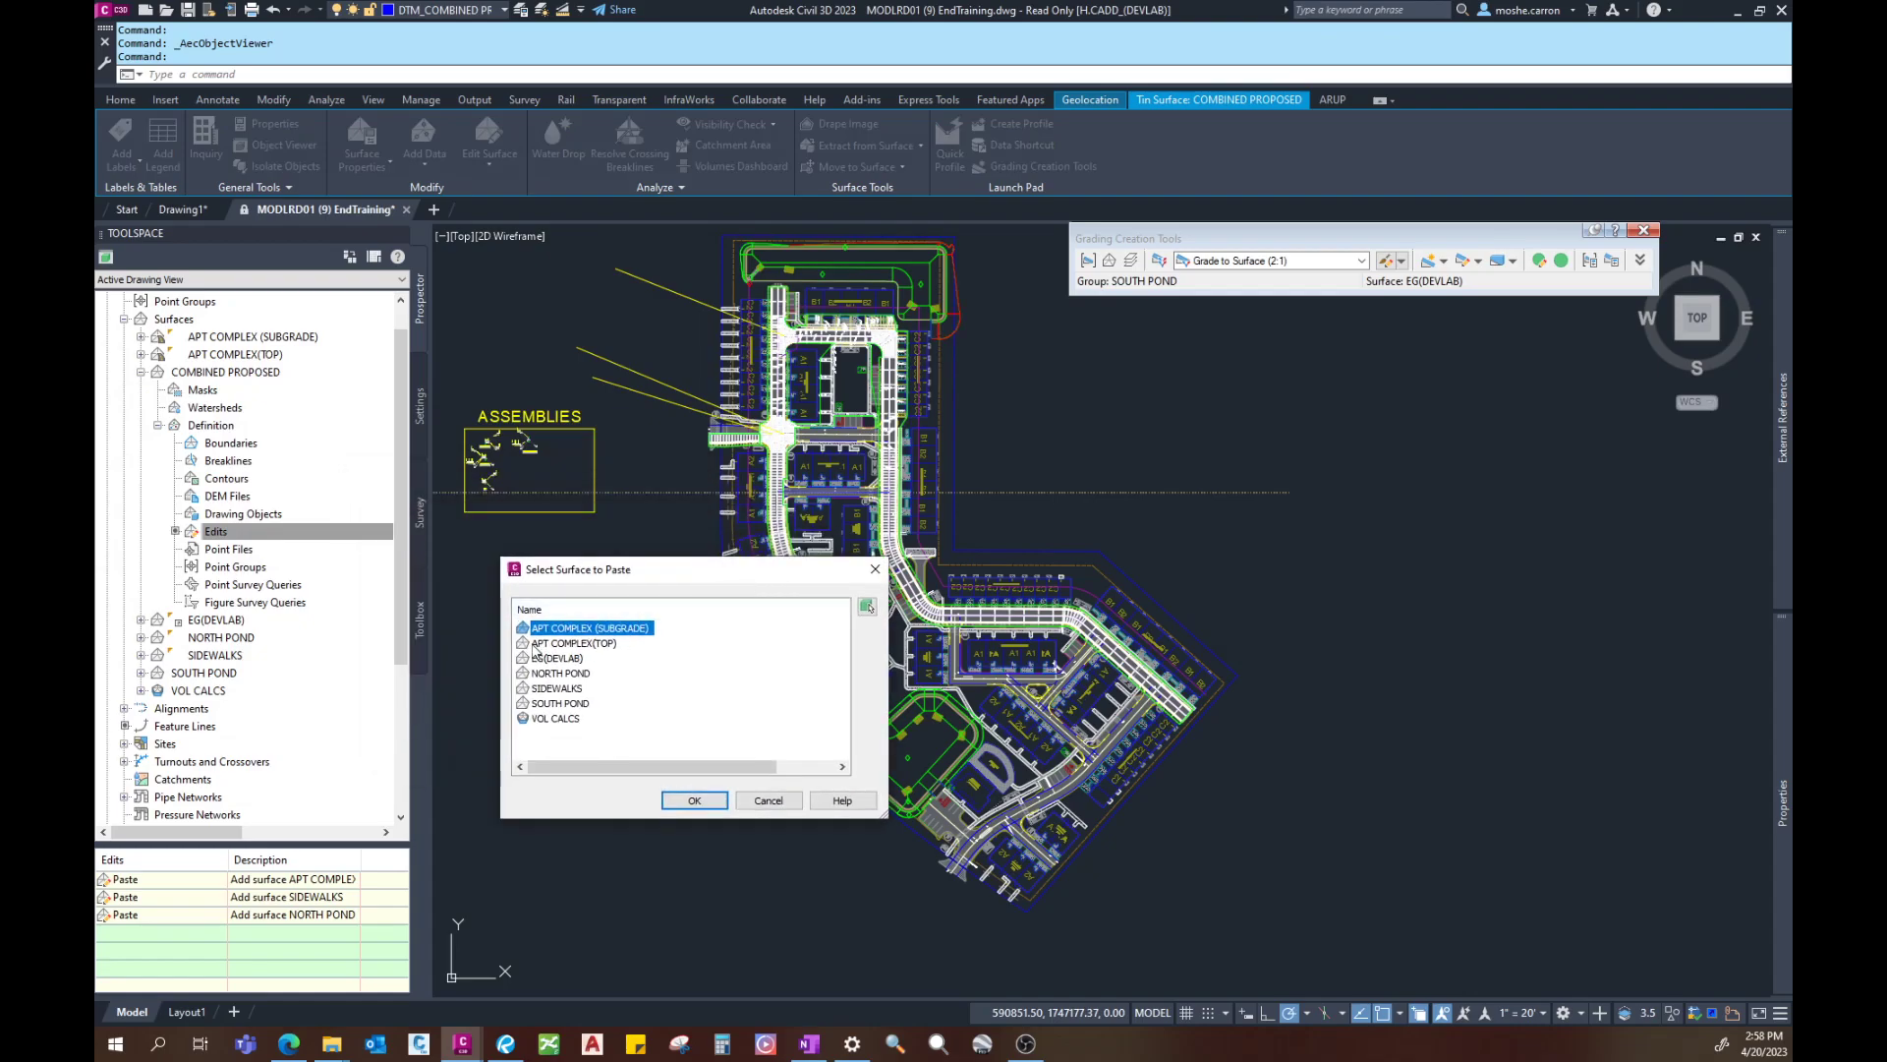
left_click(560, 703)
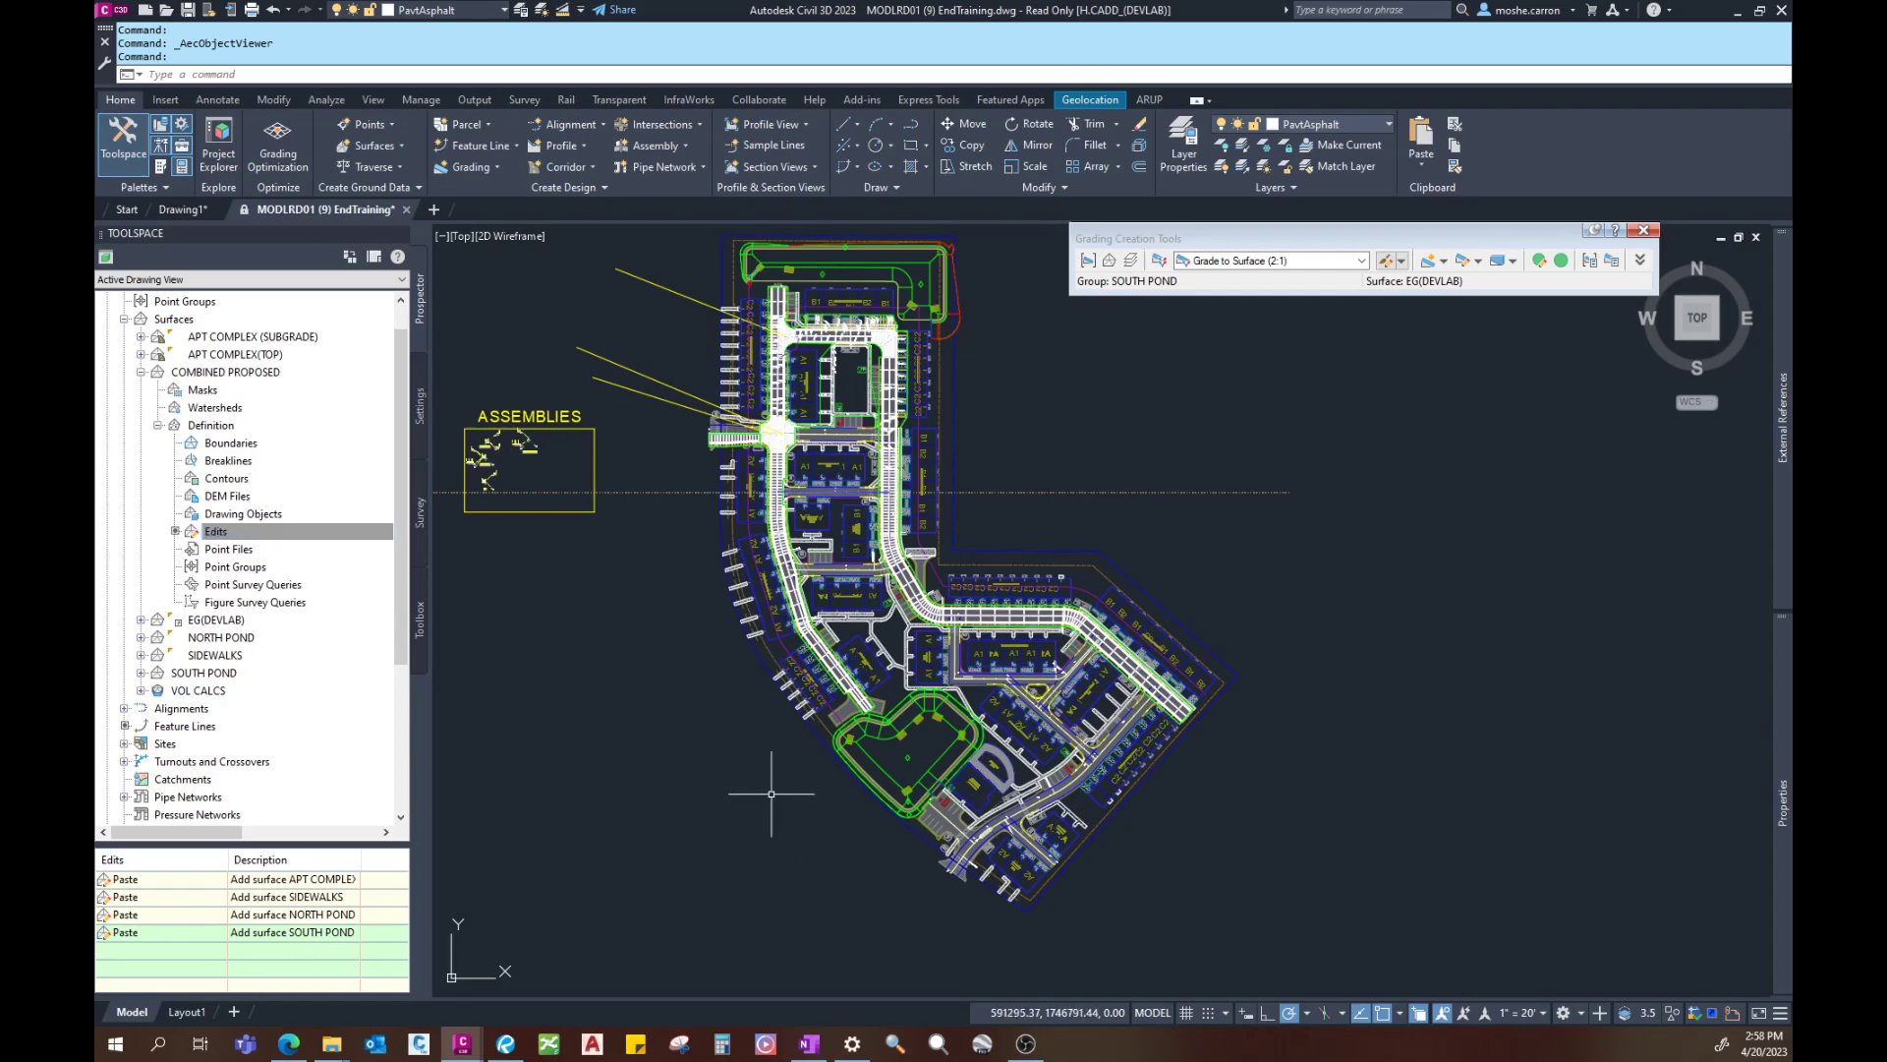
middle_click_drag(882, 749, 869, 679)
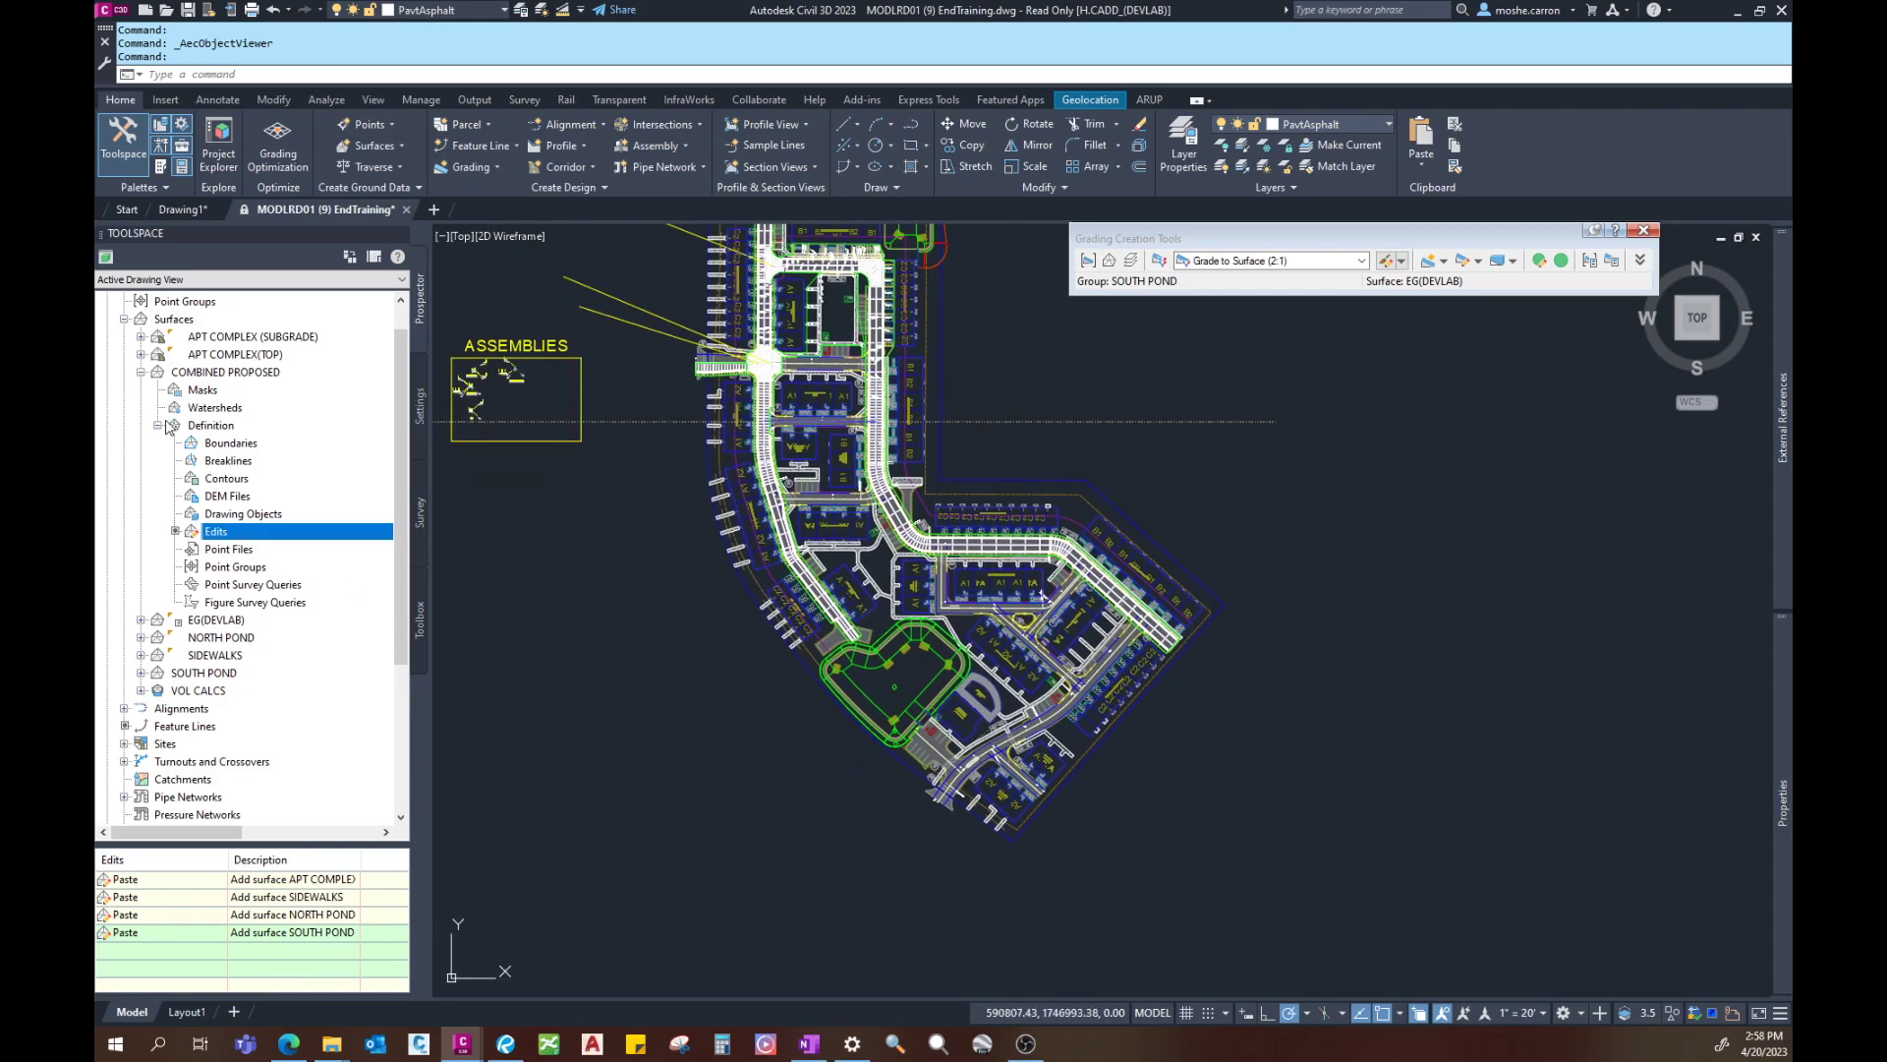
Step: Collapse the COMBINED PROPOSED surface in the Prospector tree and expand Sites and the SOUTH POND site to review its contents
left_click(141, 373)
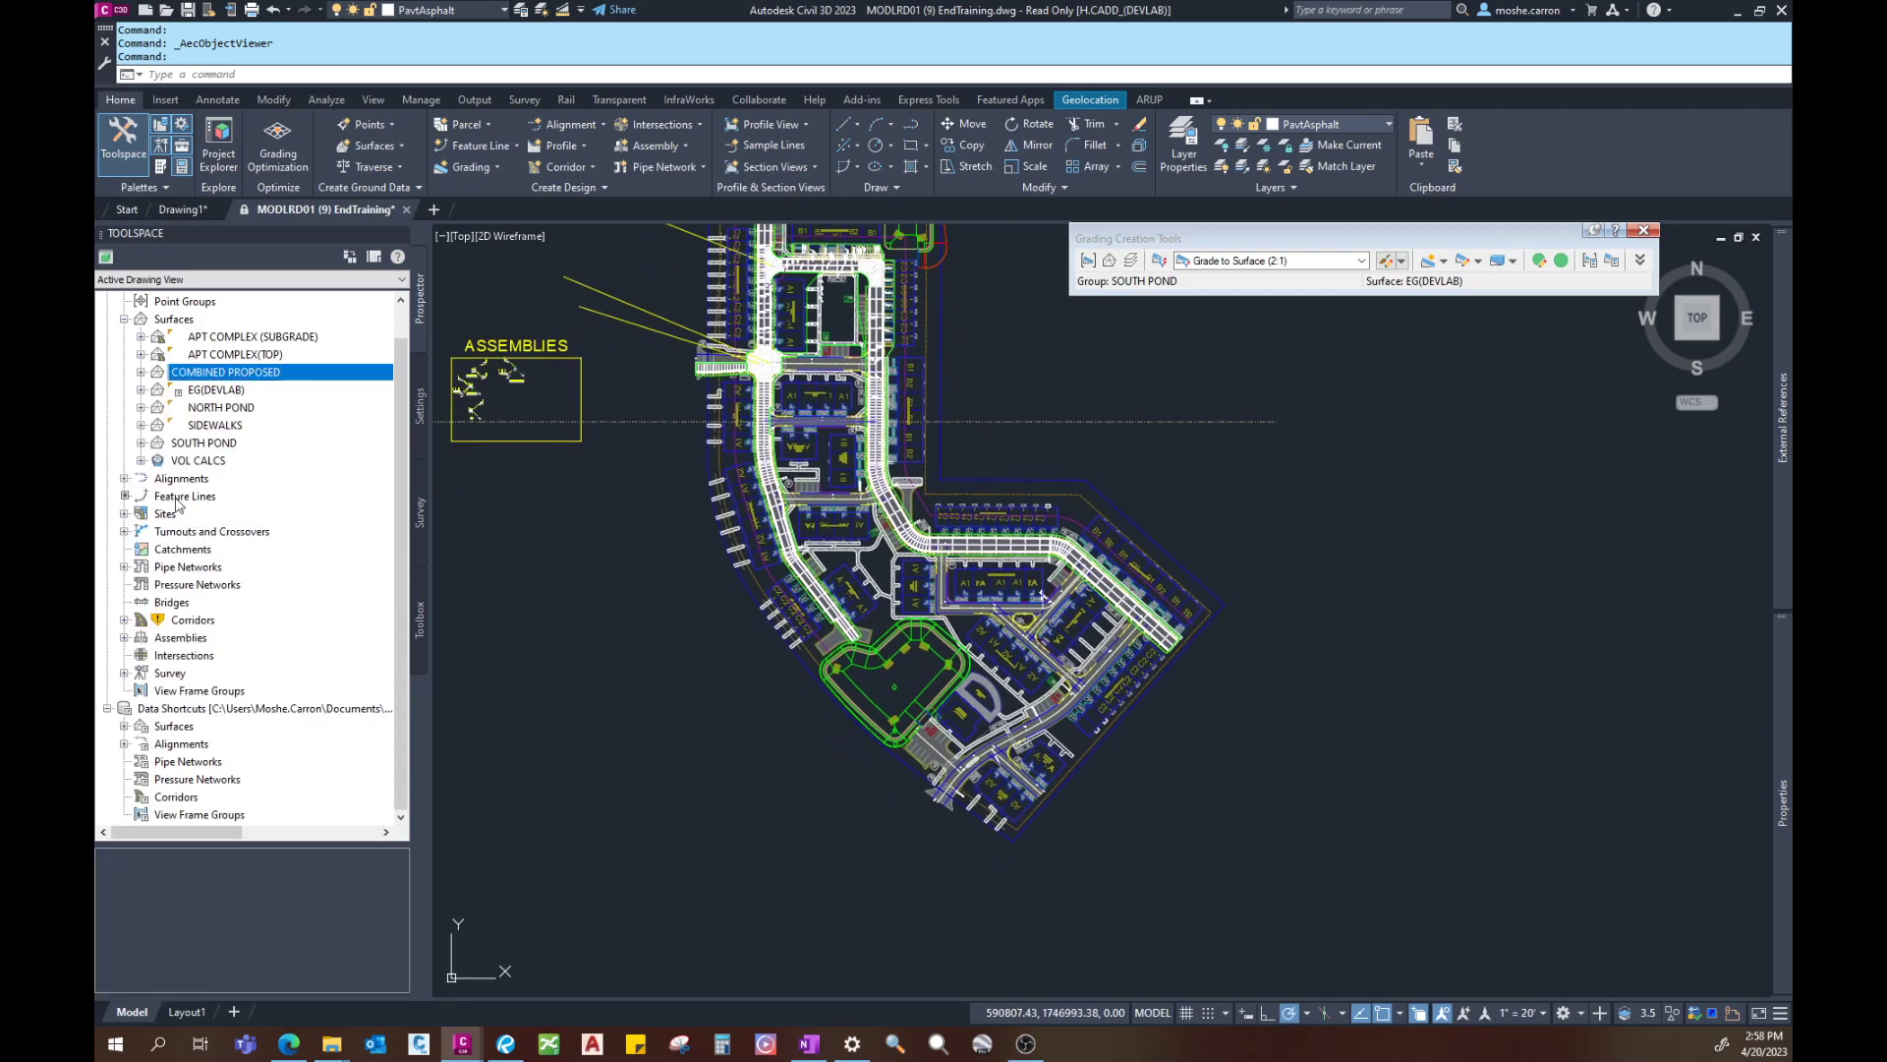
left_click(125, 514)
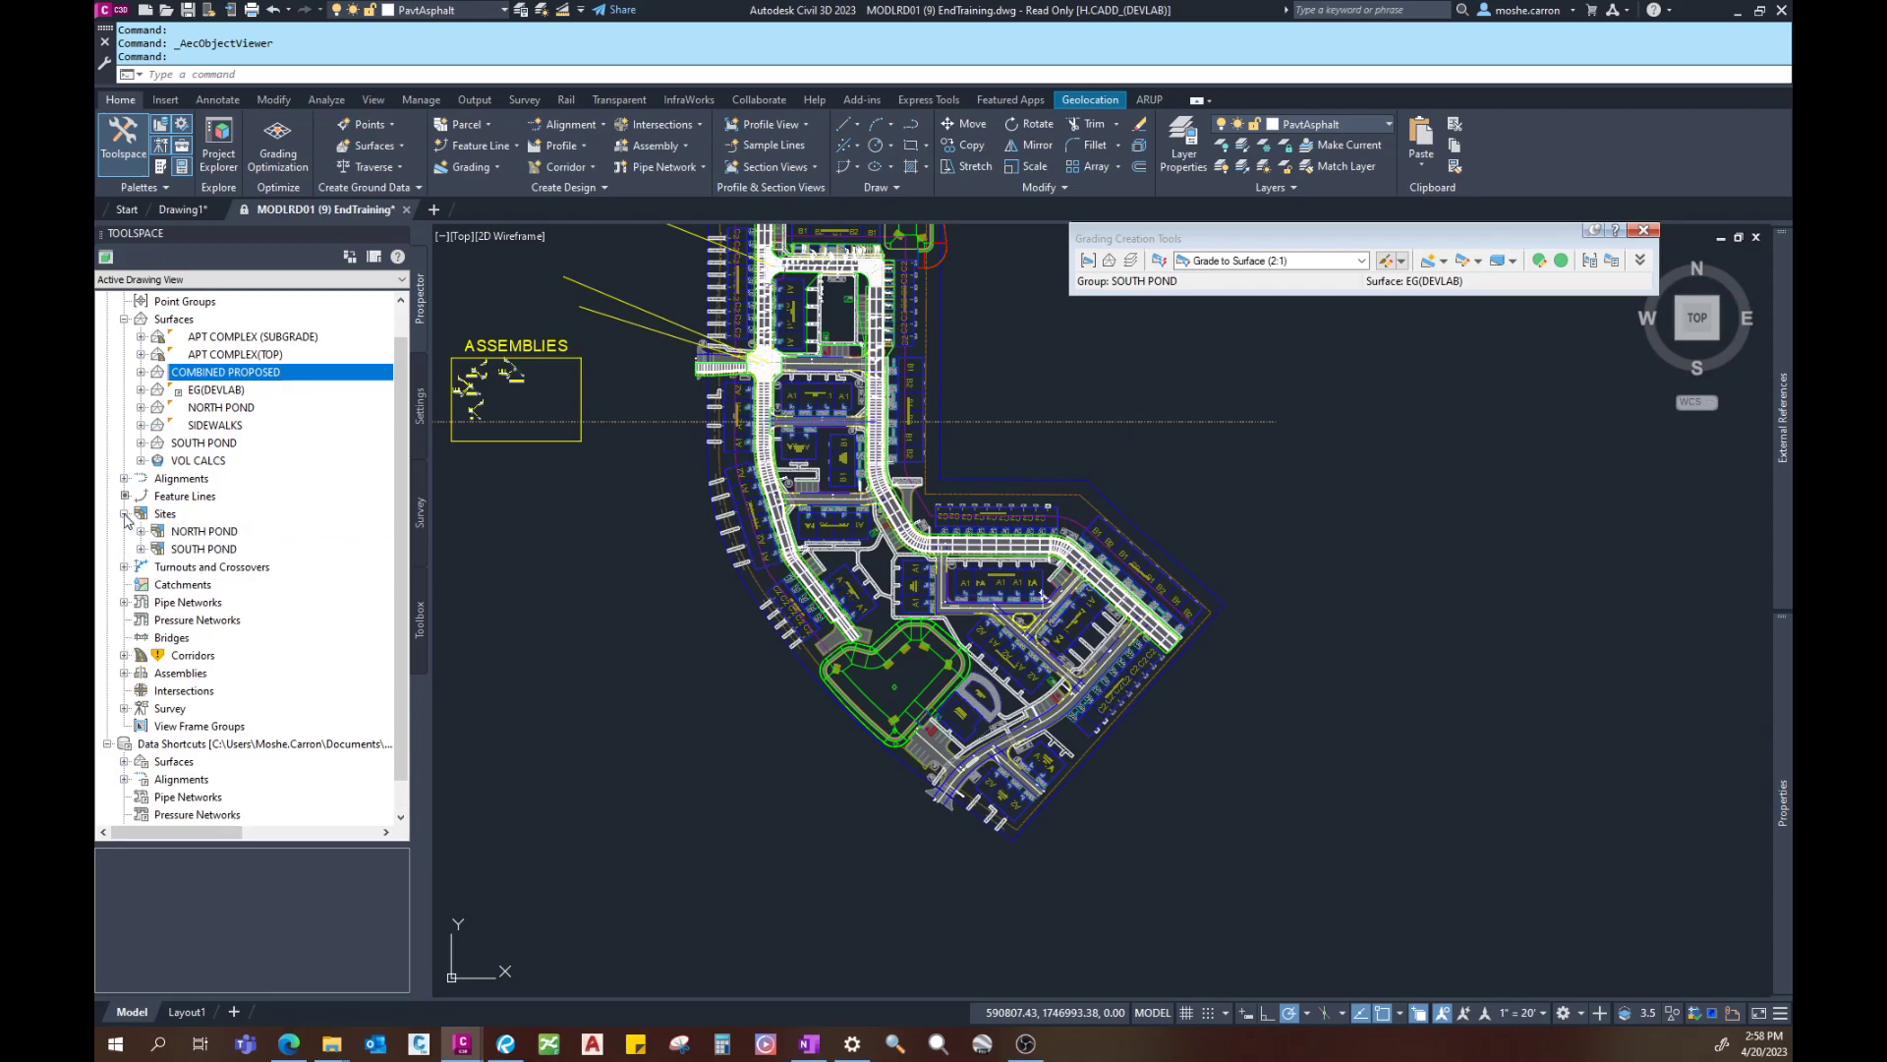
left_click(140, 548)
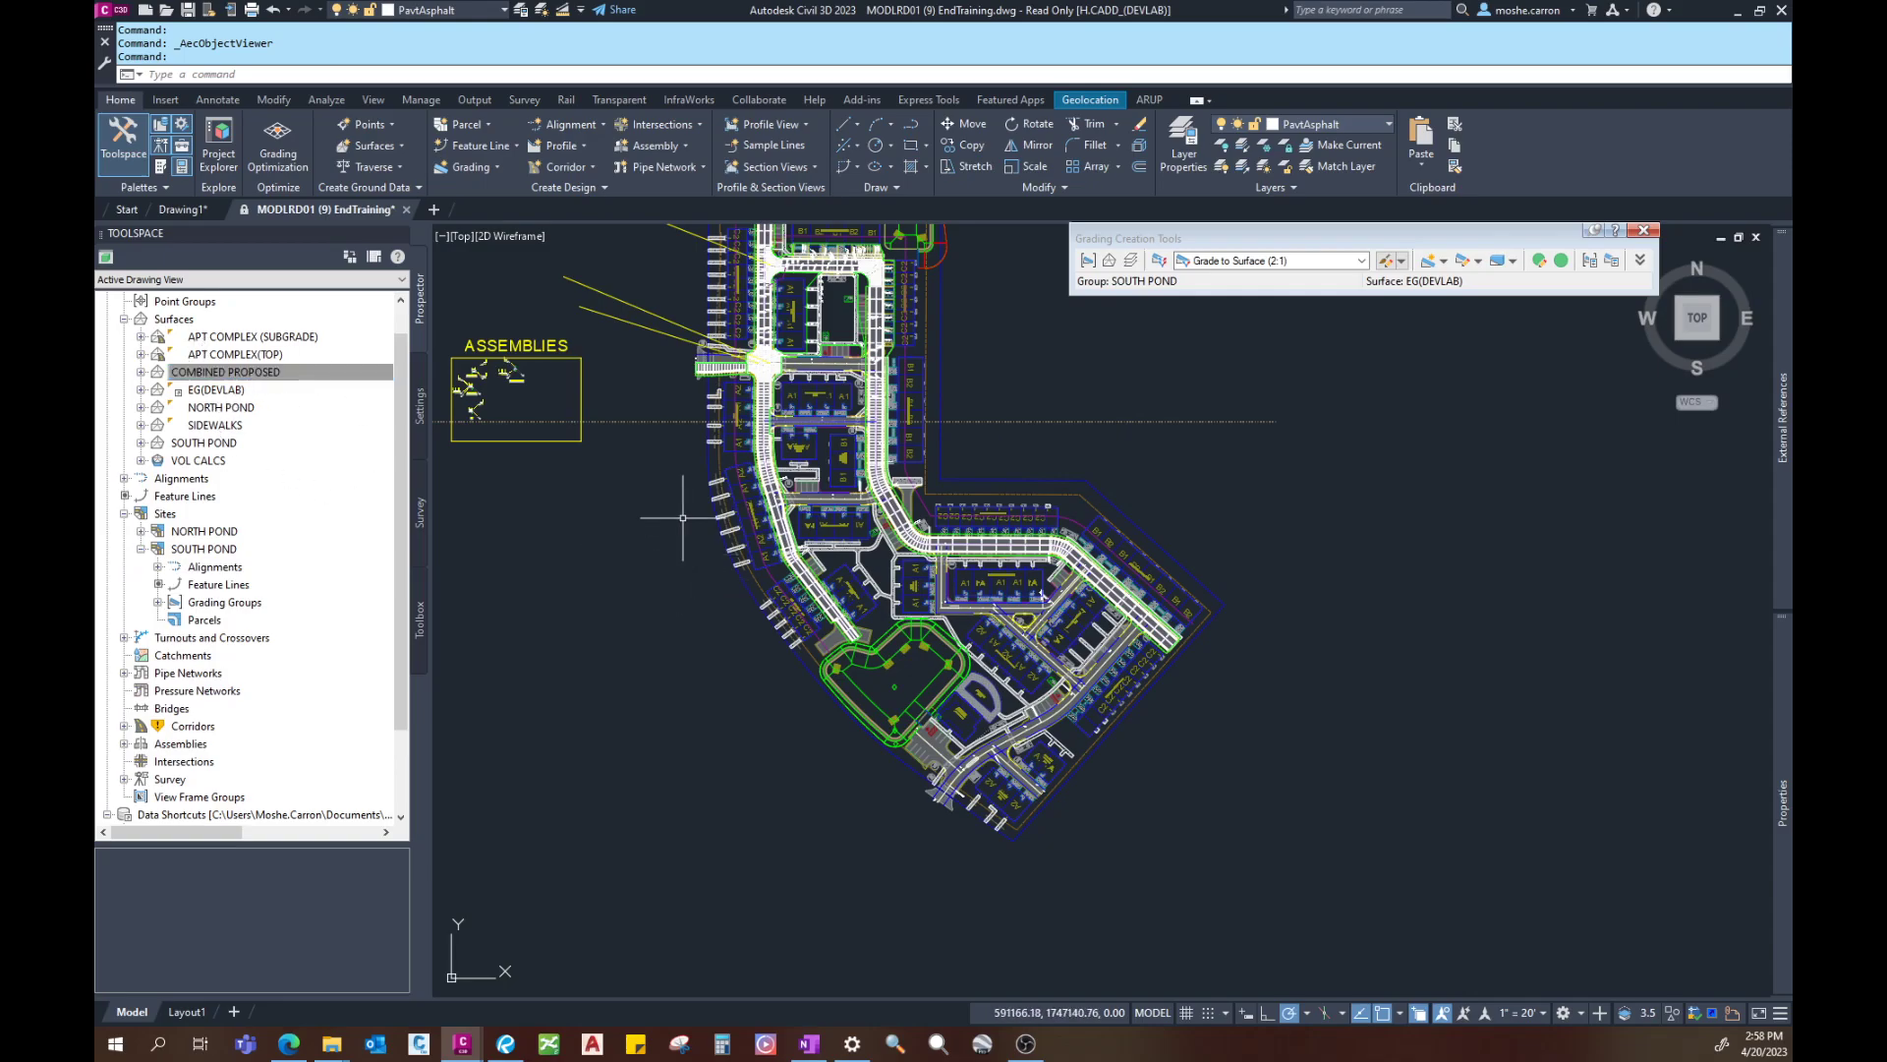
middle_click_drag(684, 519, 696, 581)
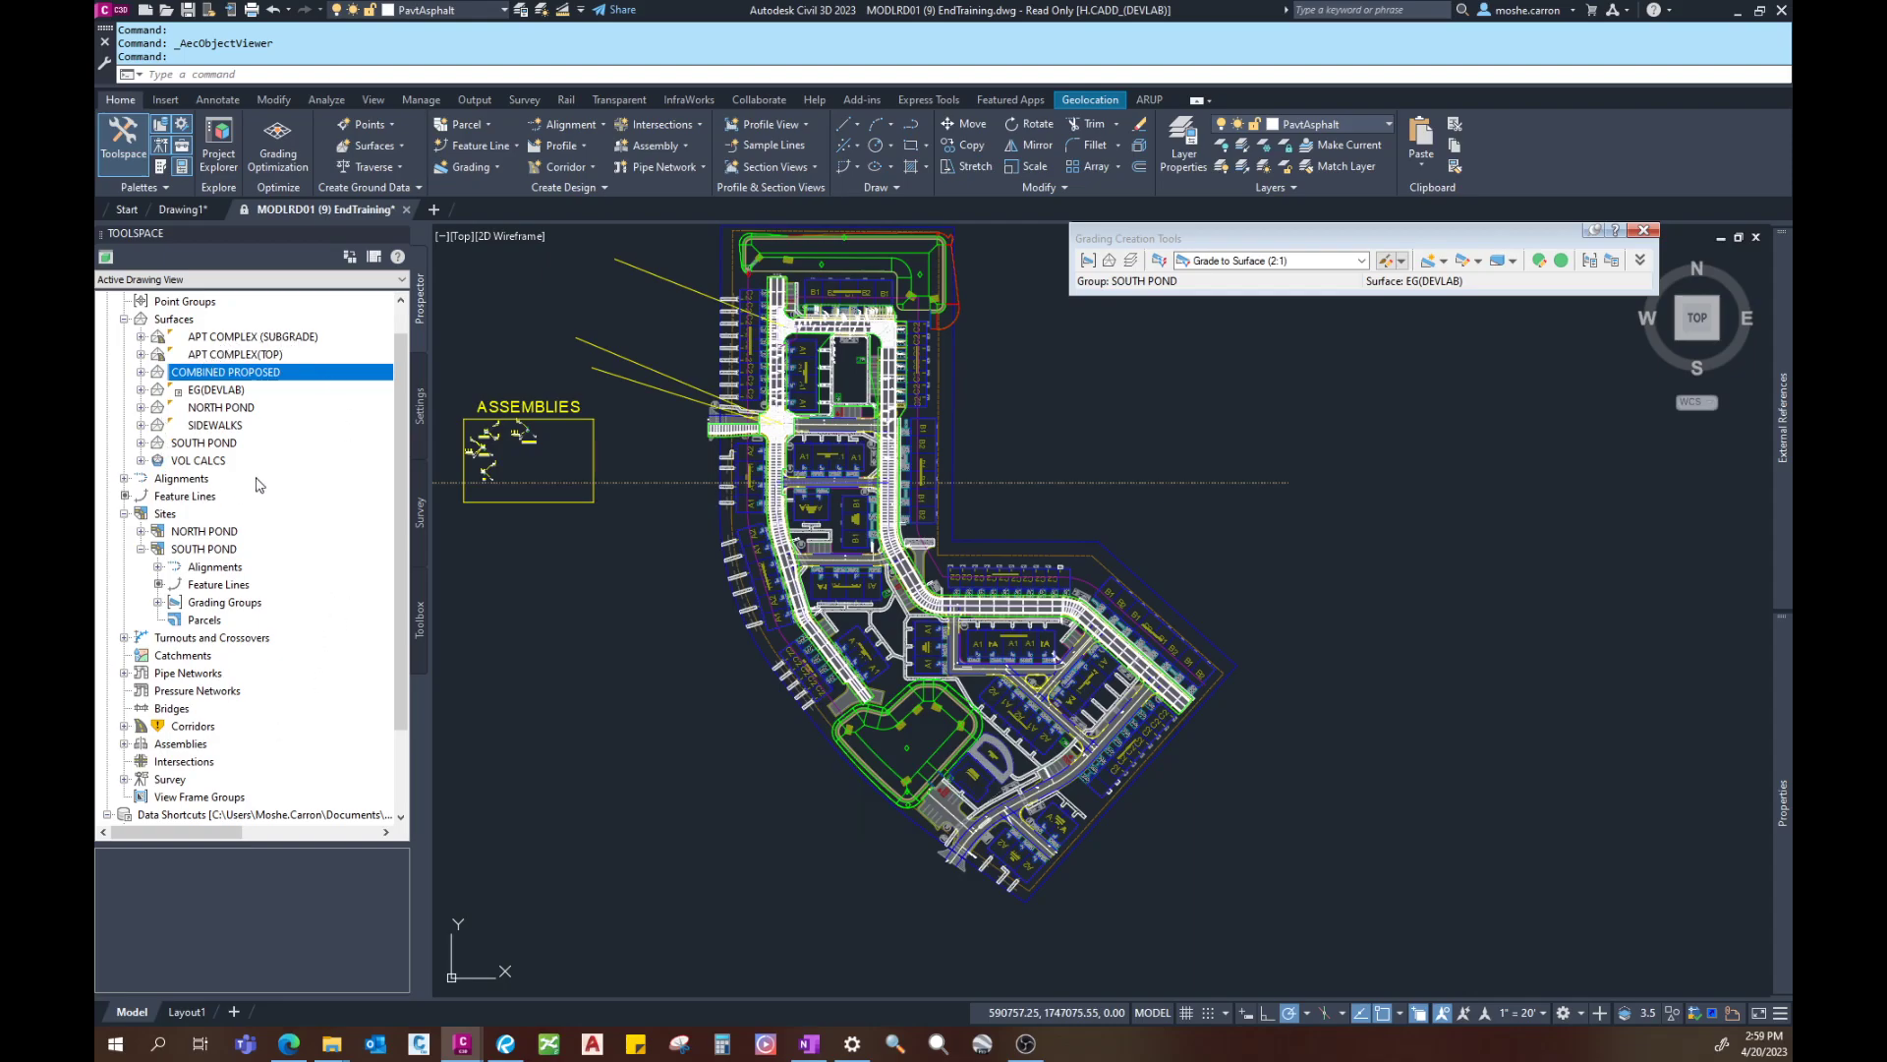
mouse_move(687, 623)
middle_mouse_down()
mouse_move(688, 669)
mouse_move(694, 649)
middle_mouse_up()
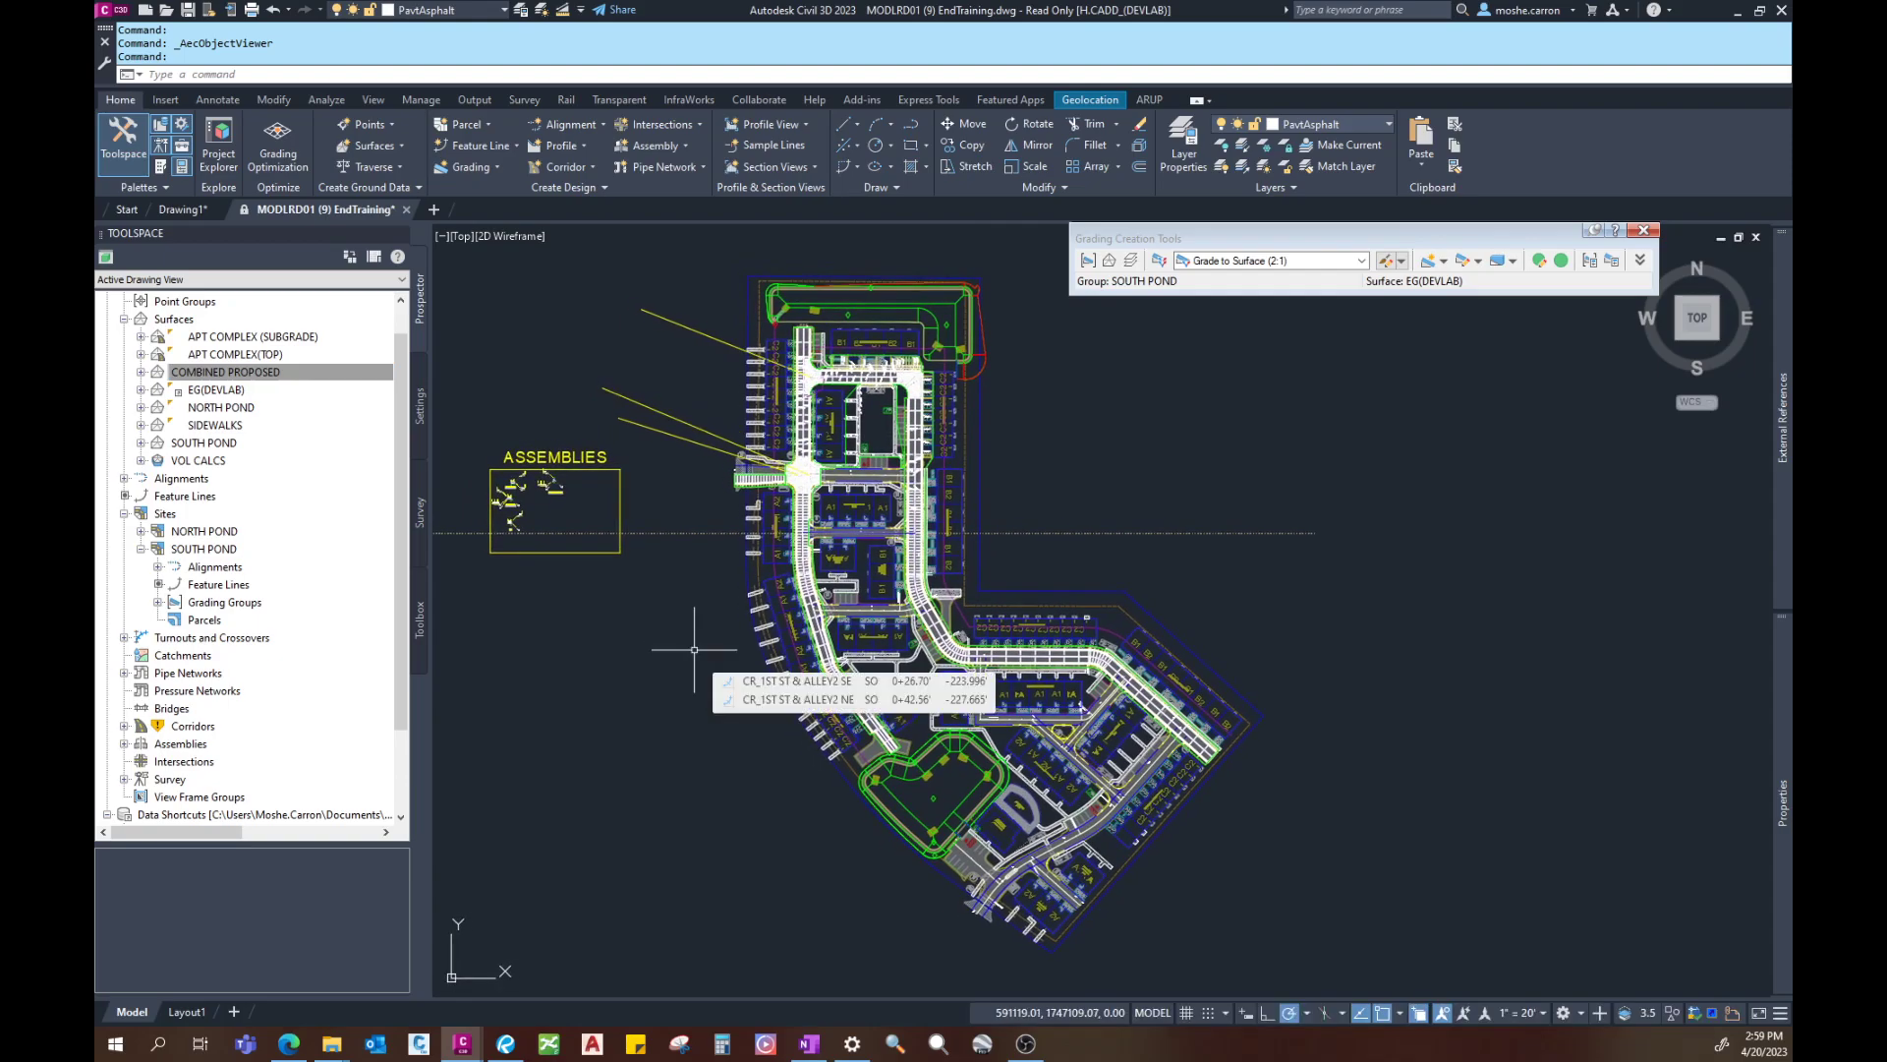